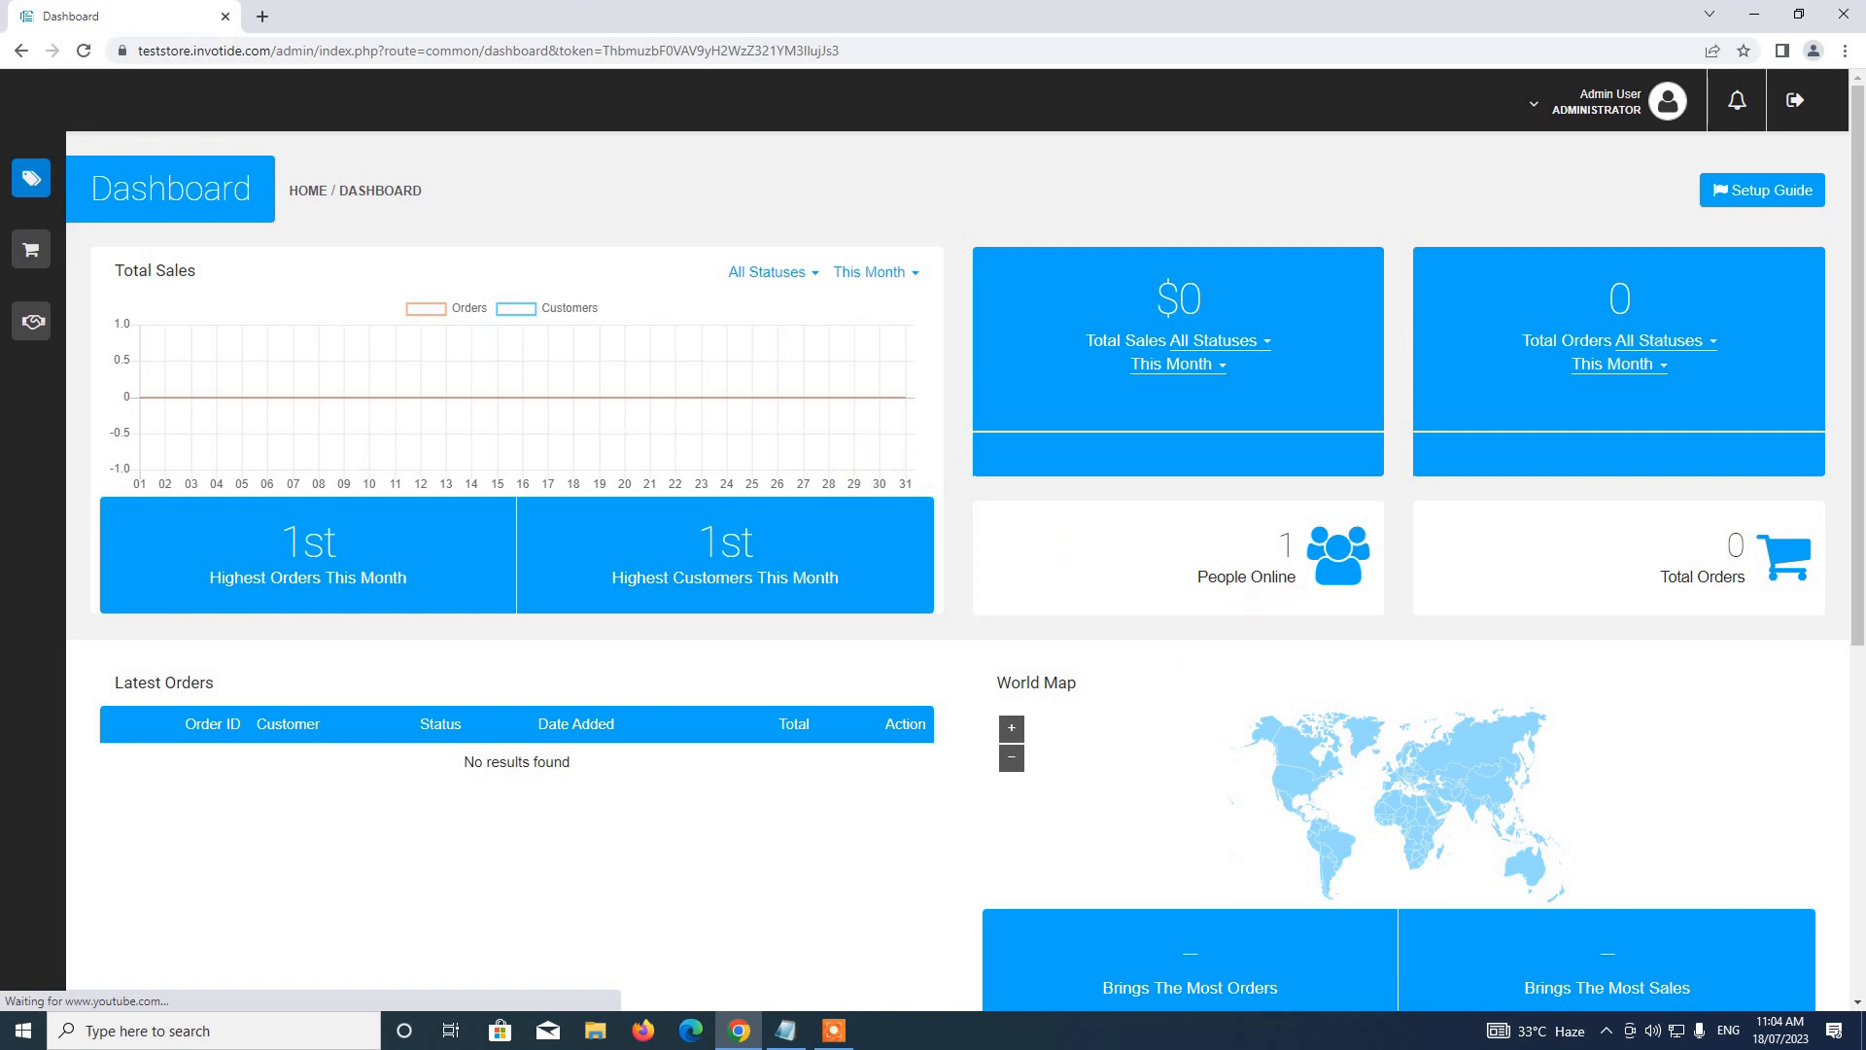
Go through Store Management > Catalog to the Products list showing the 5 existing products
mouse_move(73, 180)
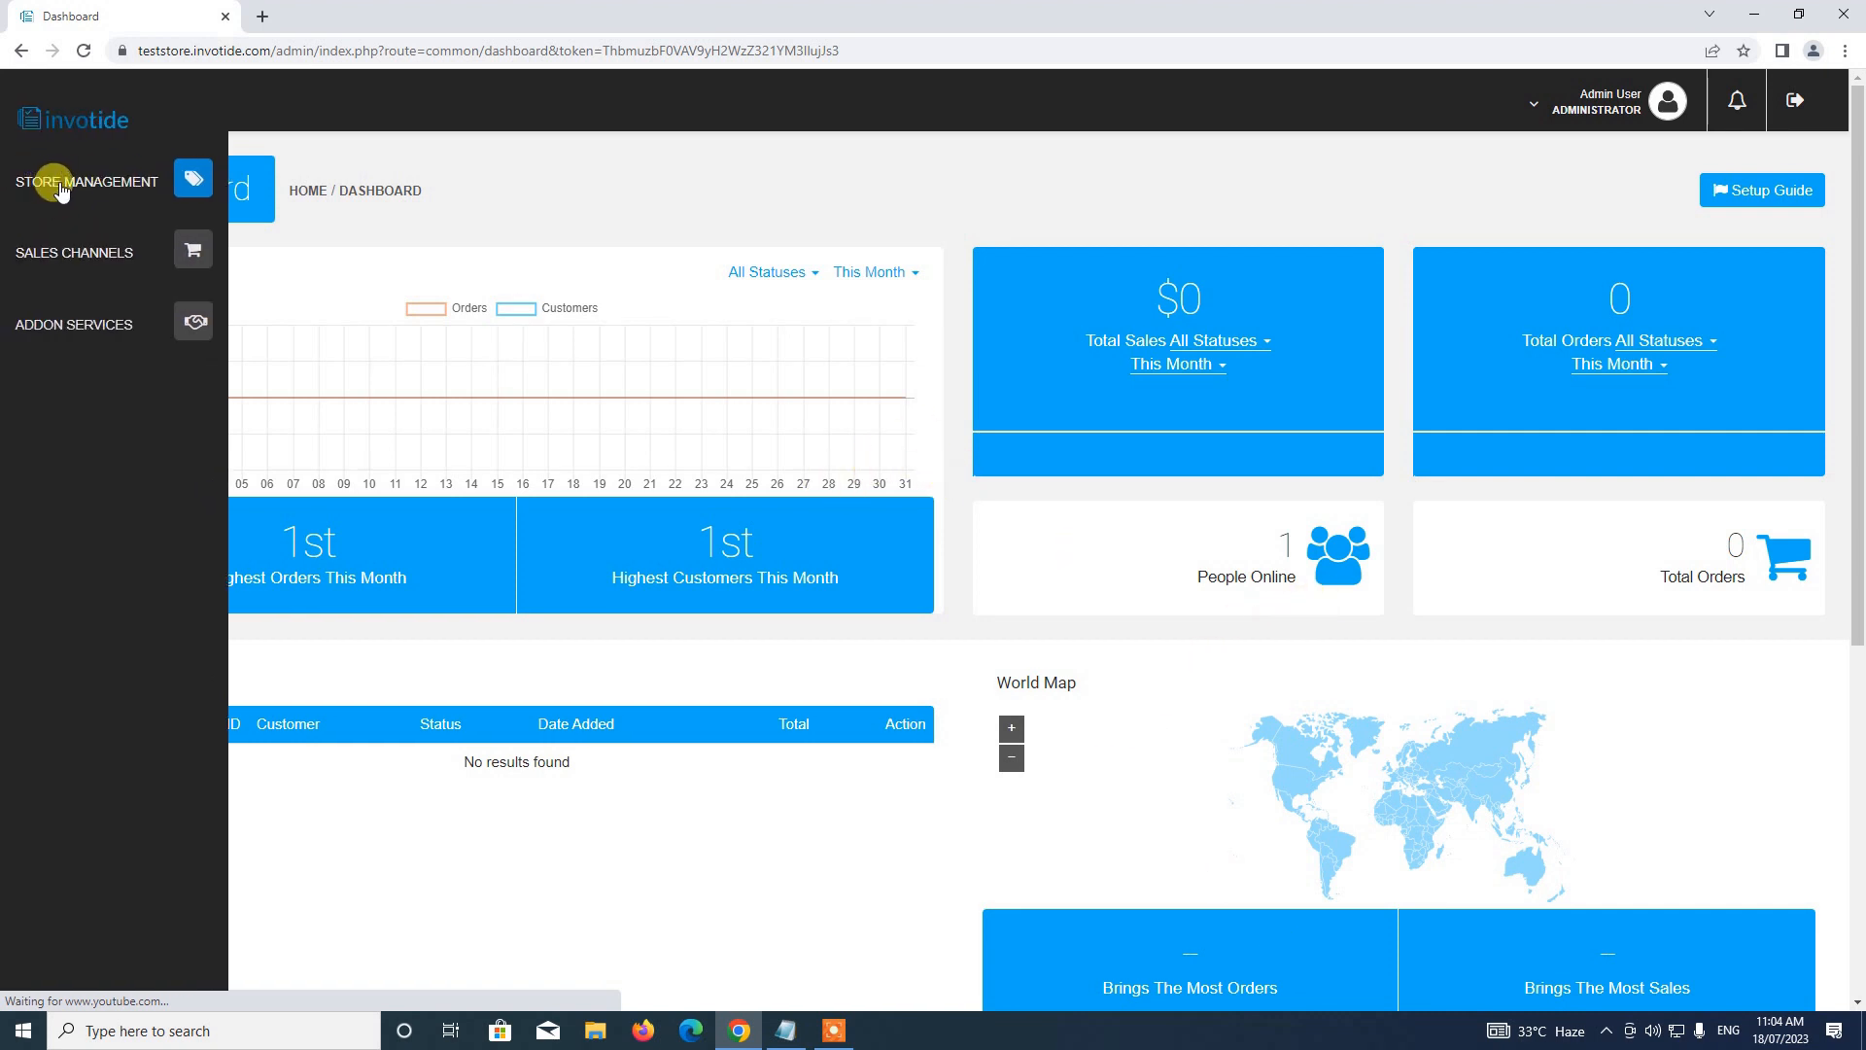
left_click(60, 189)
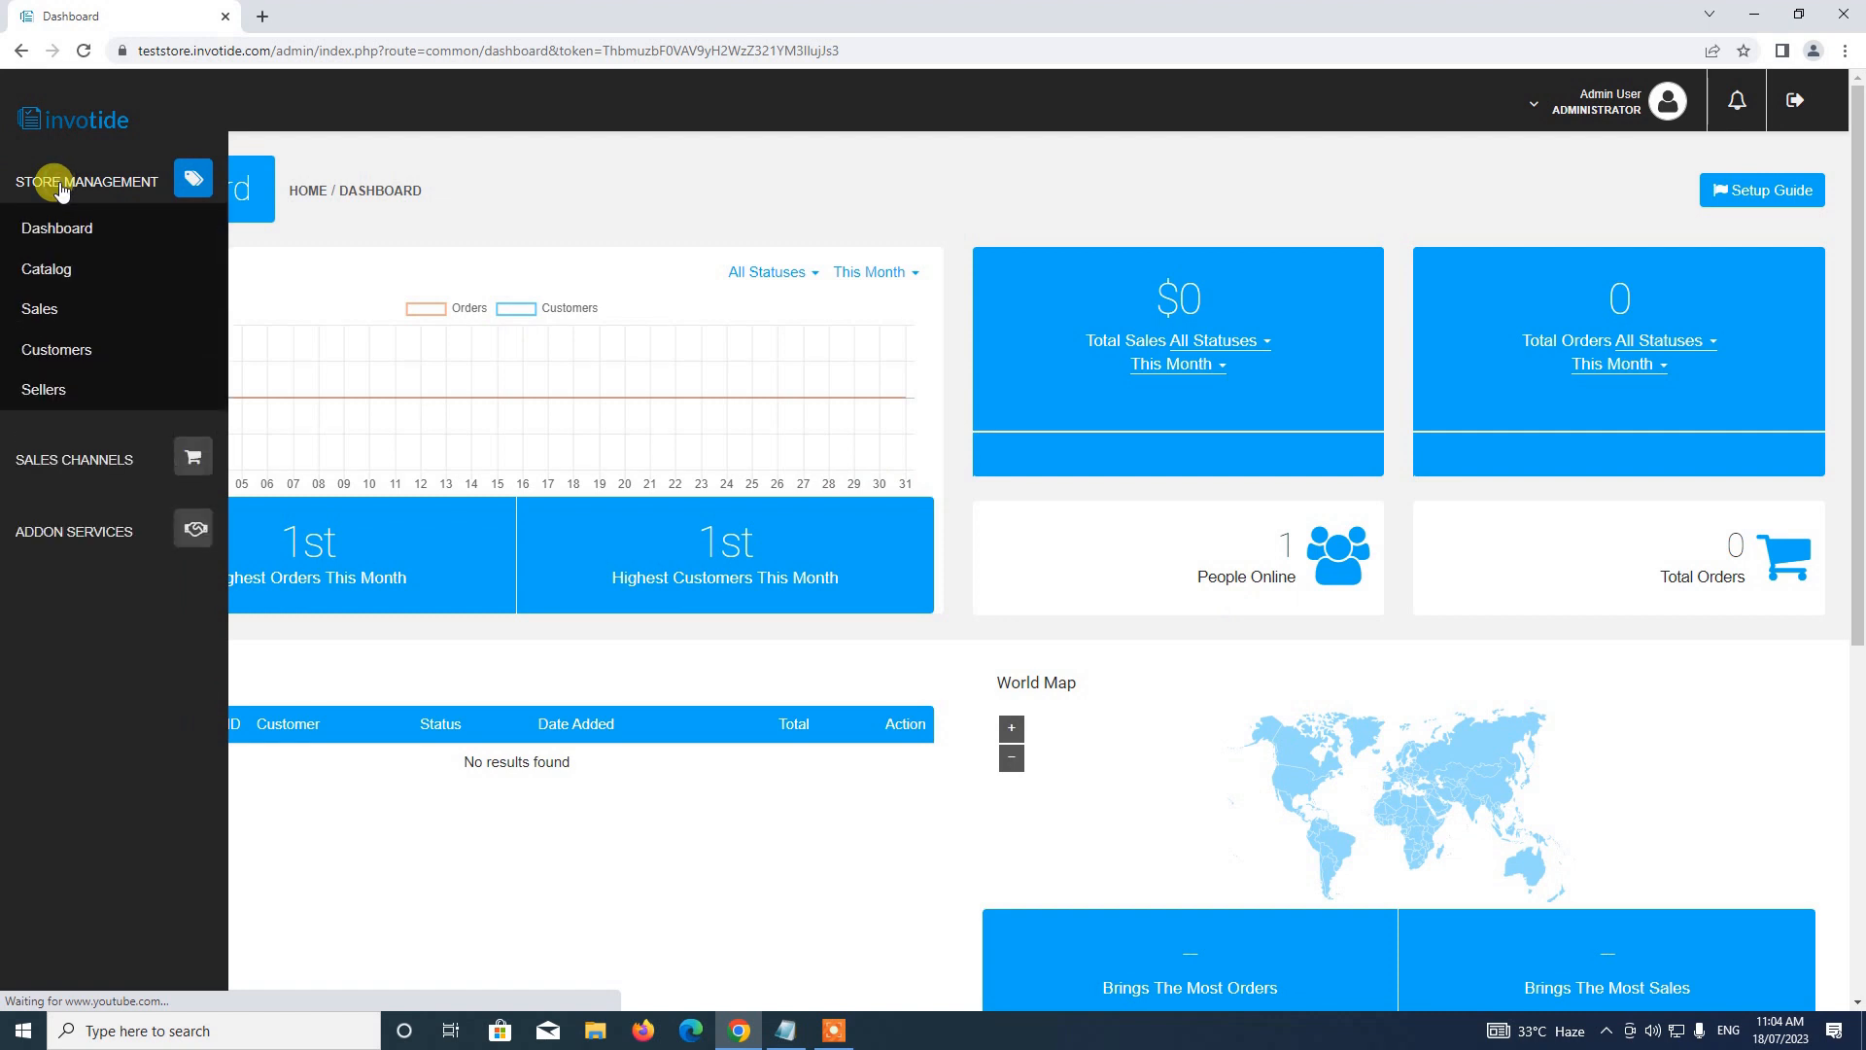
left_click(46, 275)
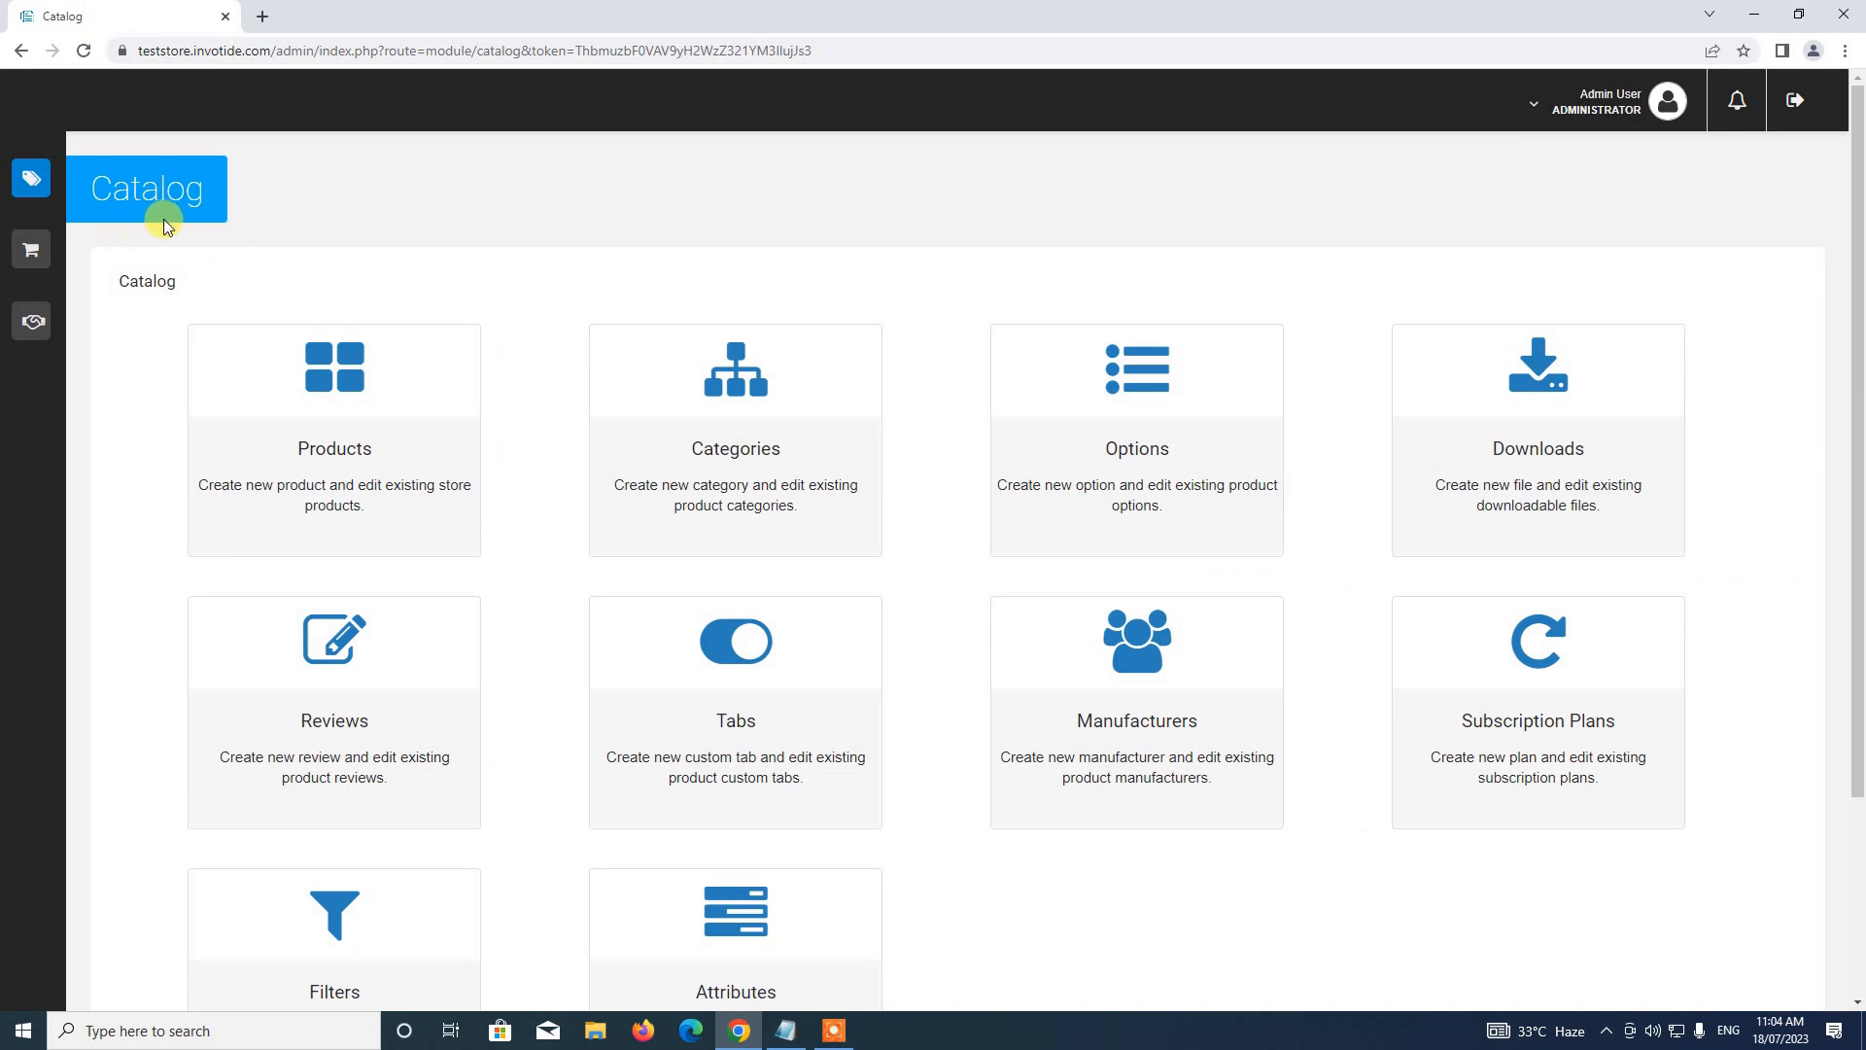
scroll(388, 279, "down", 1)
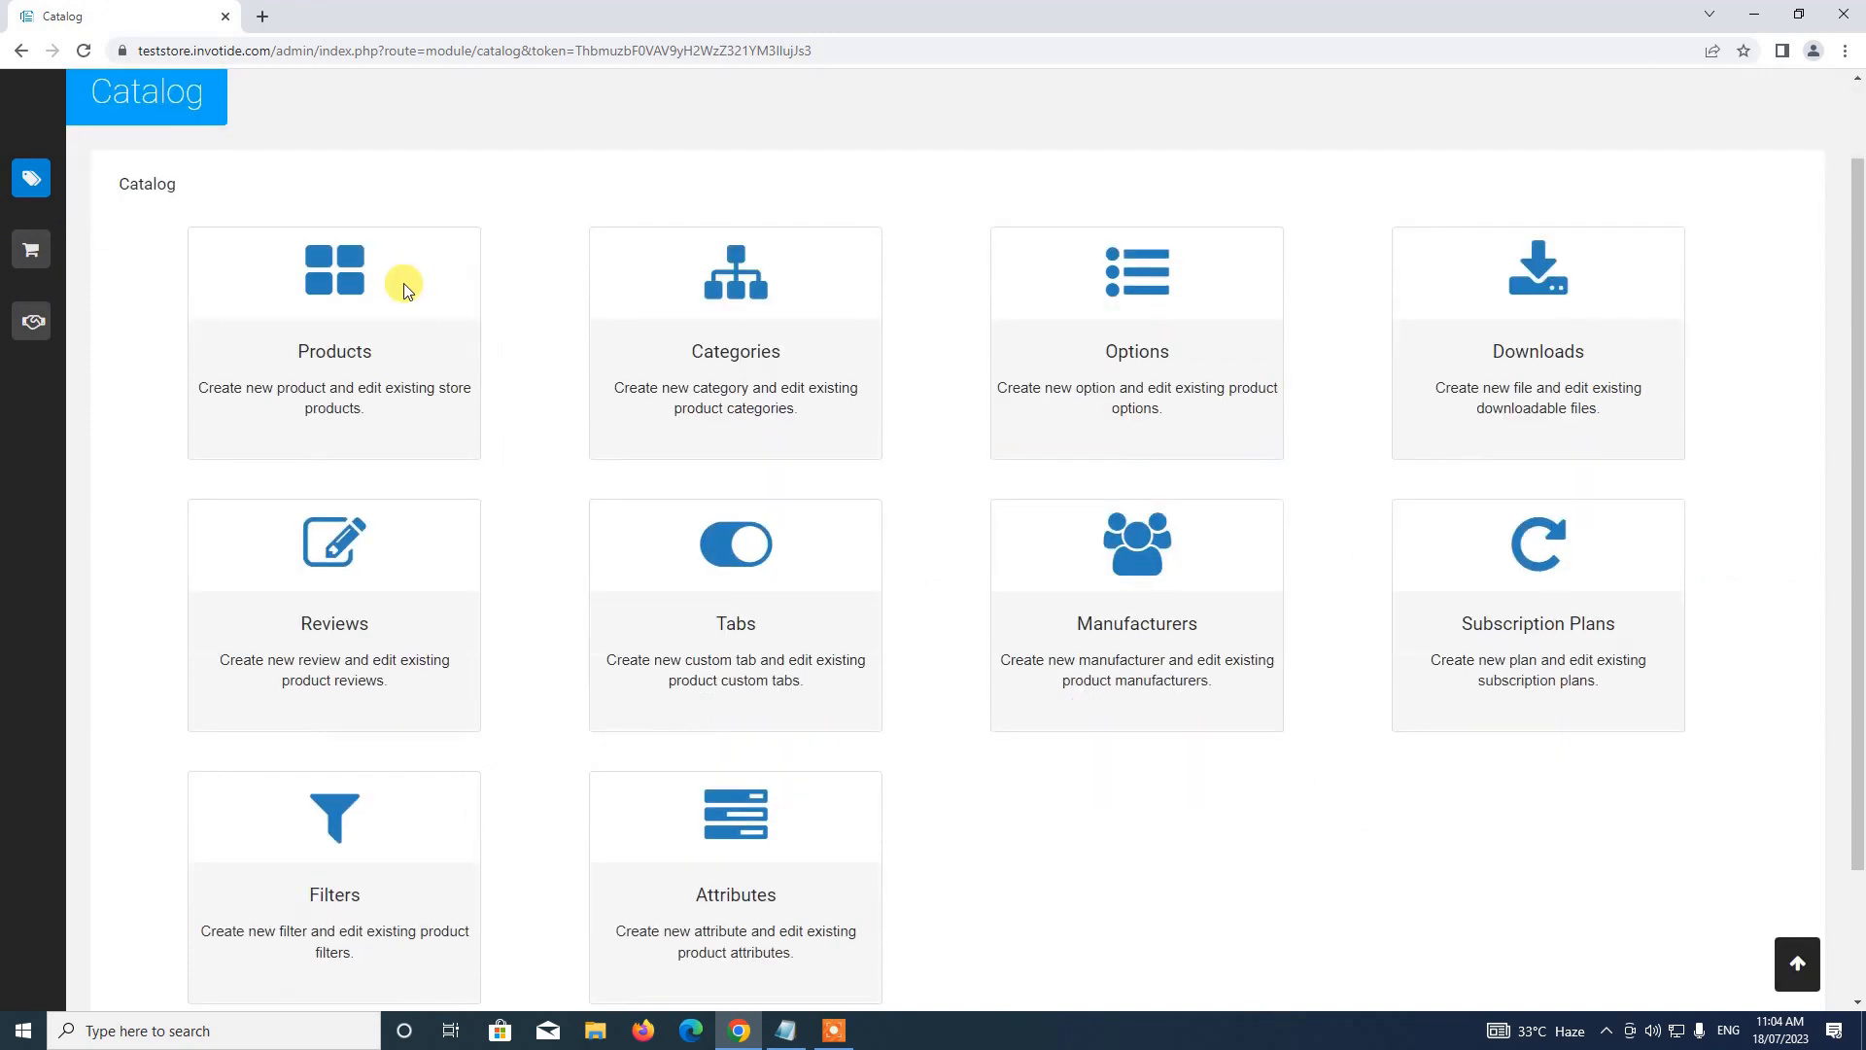
left_click(372, 333)
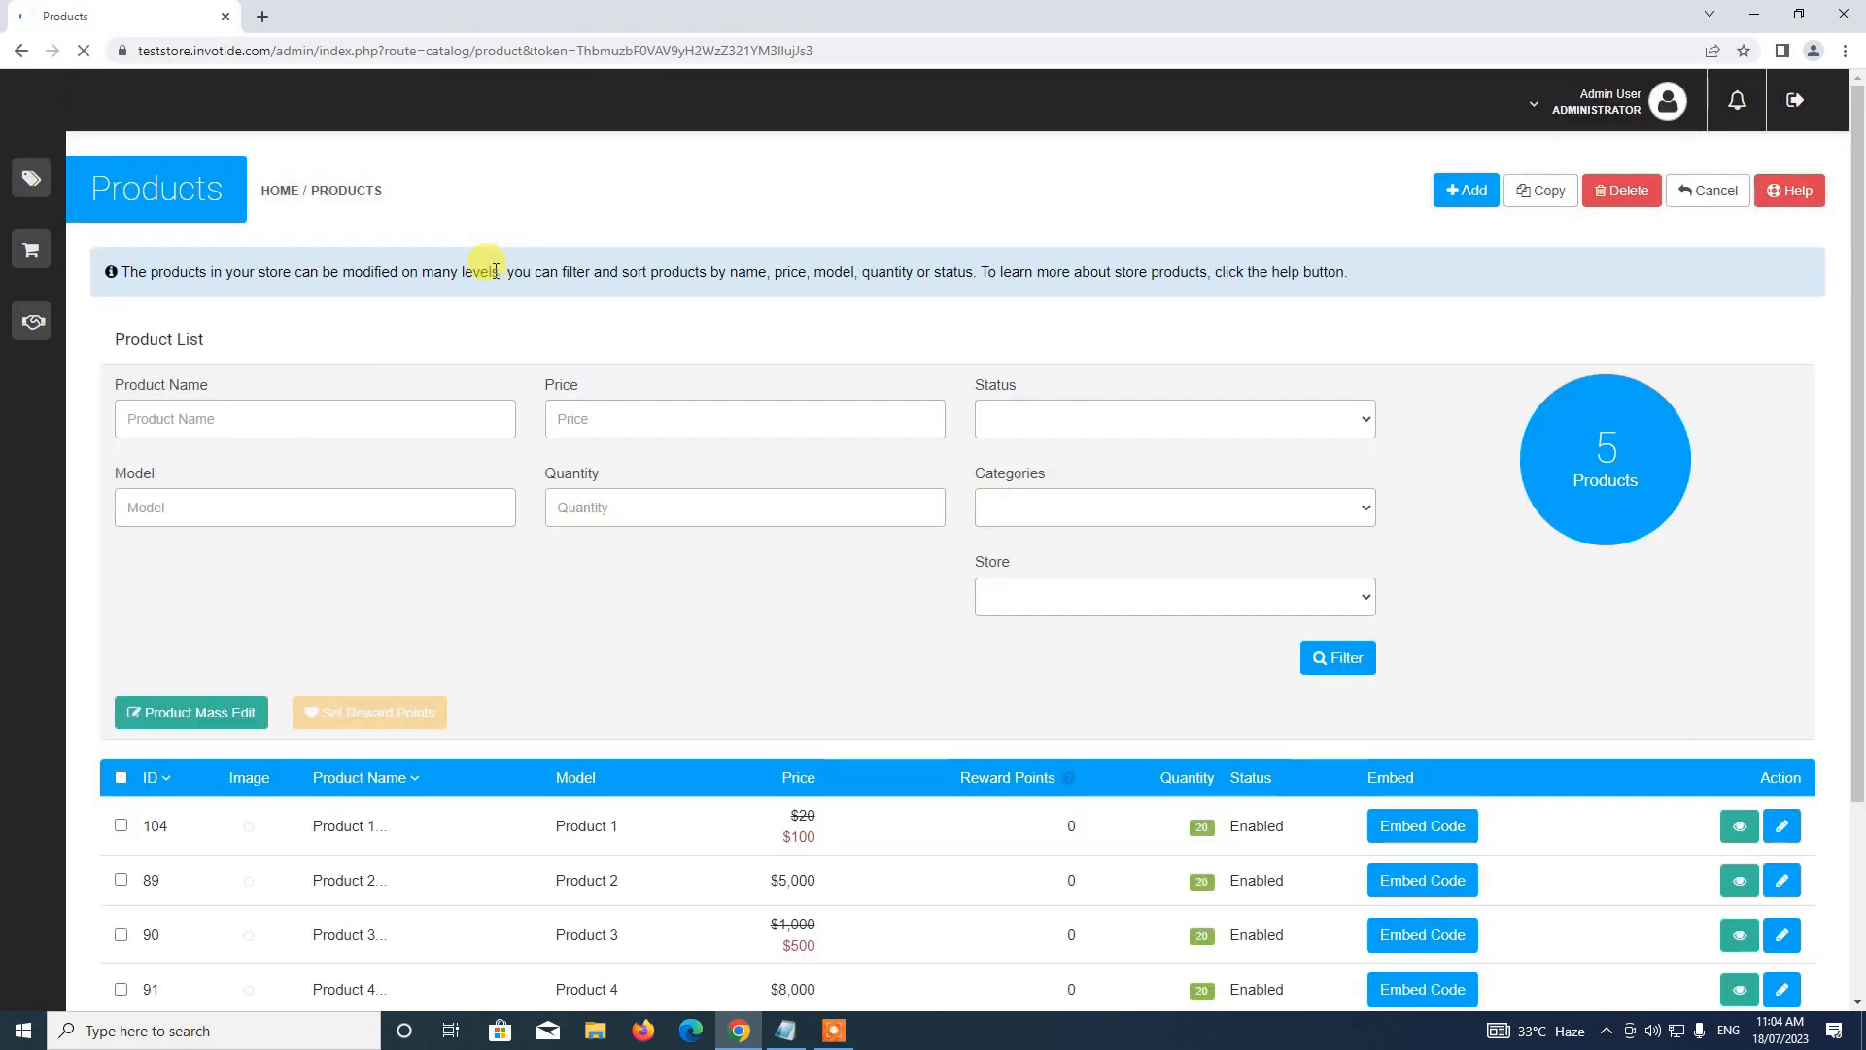
scroll(496, 277, "down", 2)
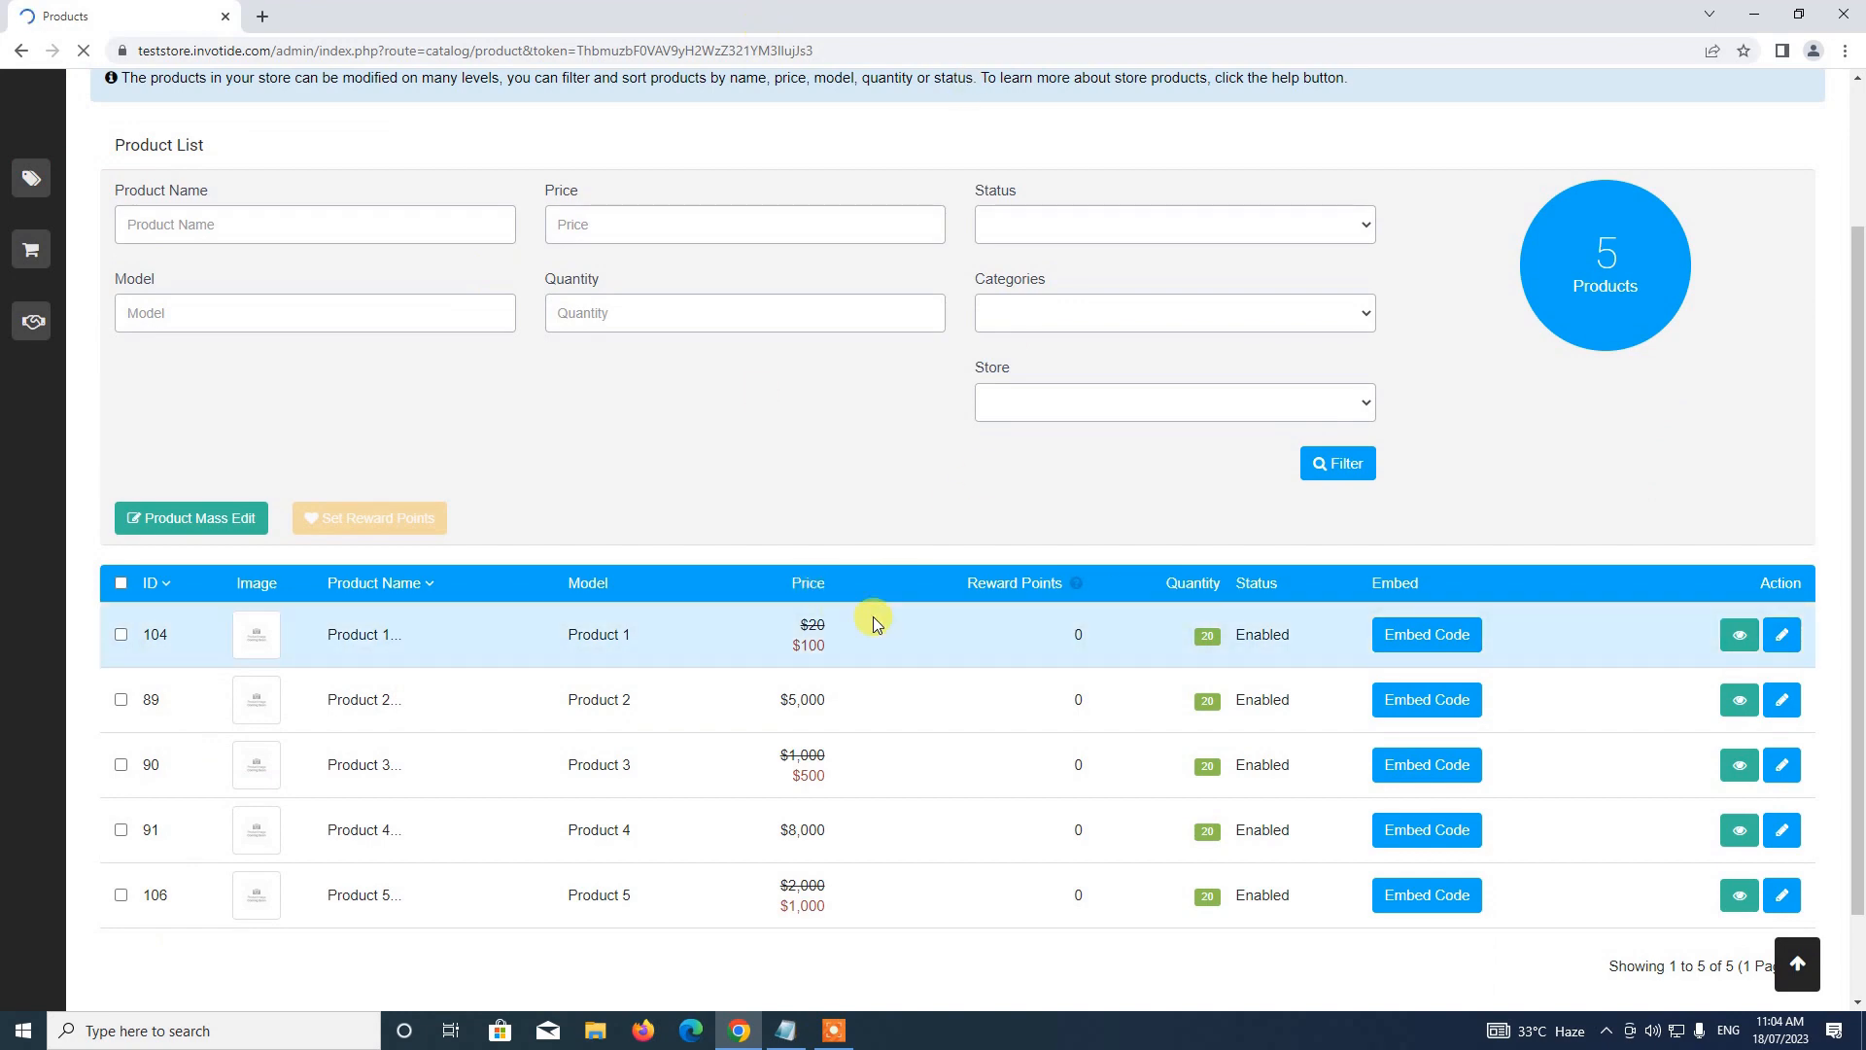
scroll(867, 615, "up", 2)
scroll(867, 615, "down", 3)
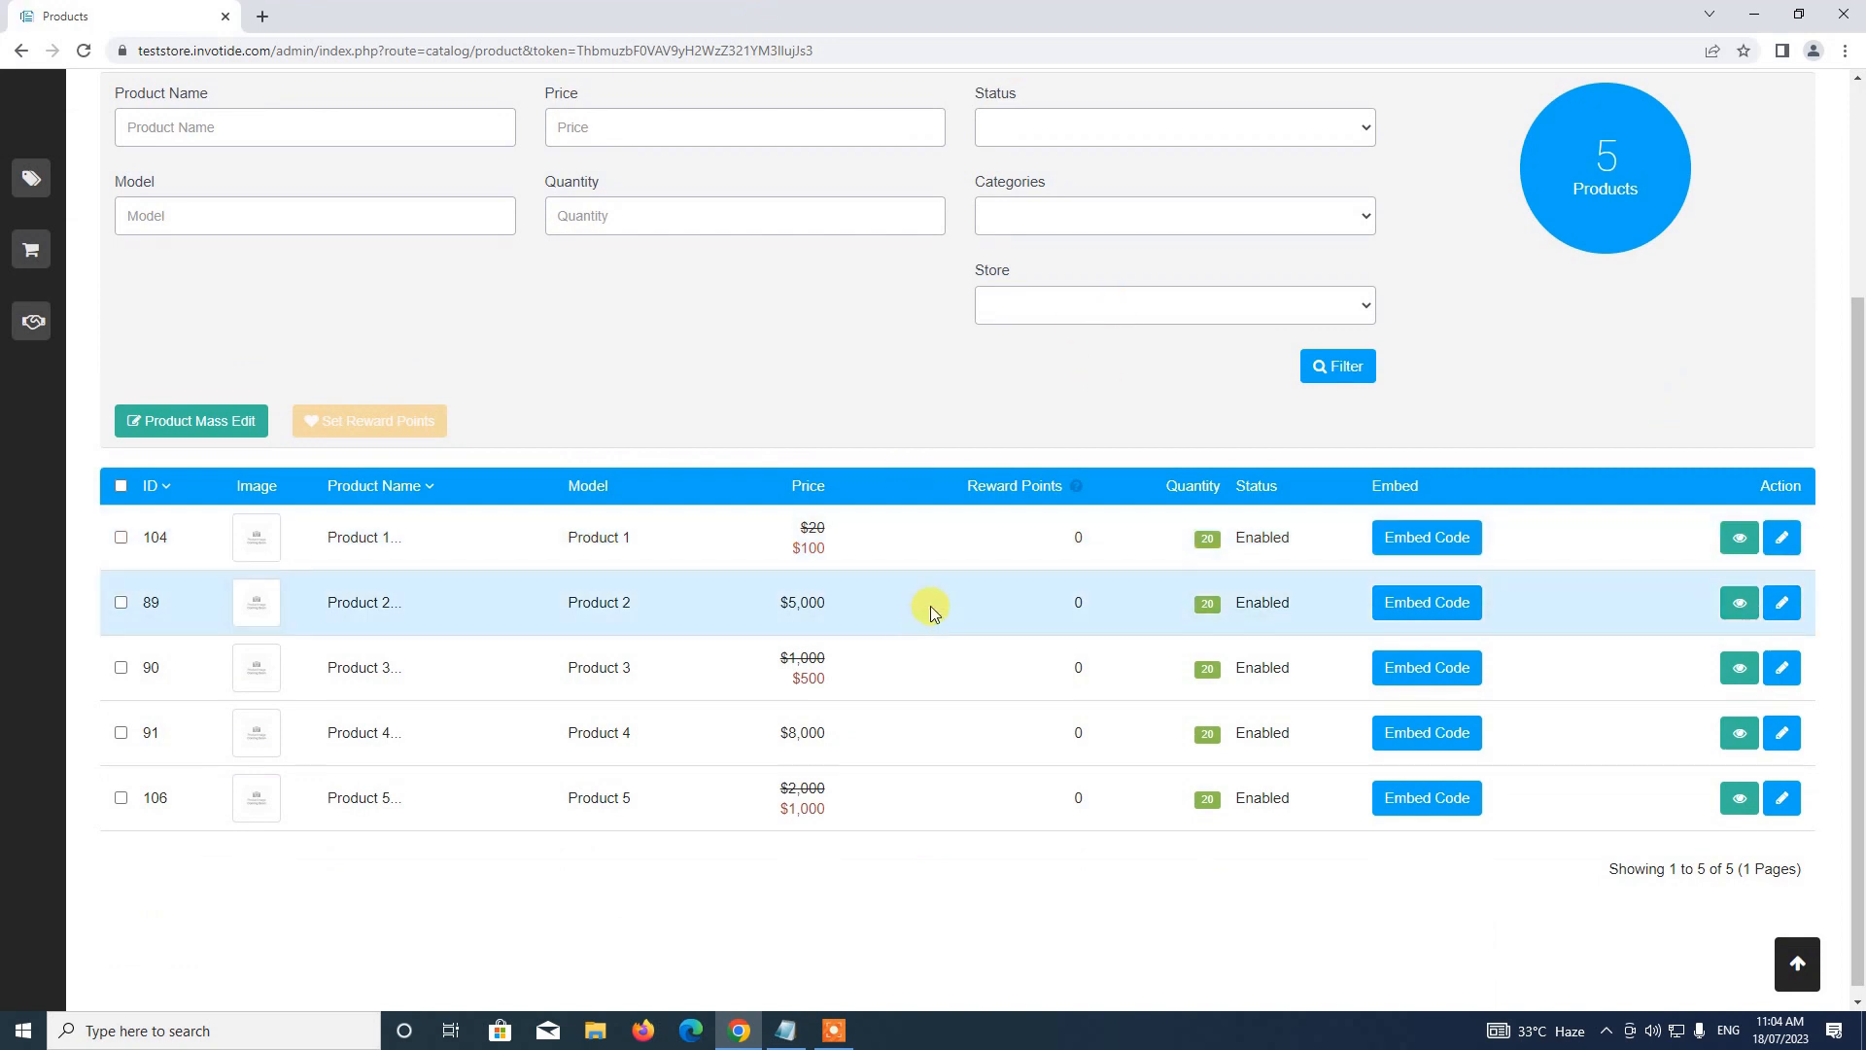
scroll(930, 604, "up", 3)
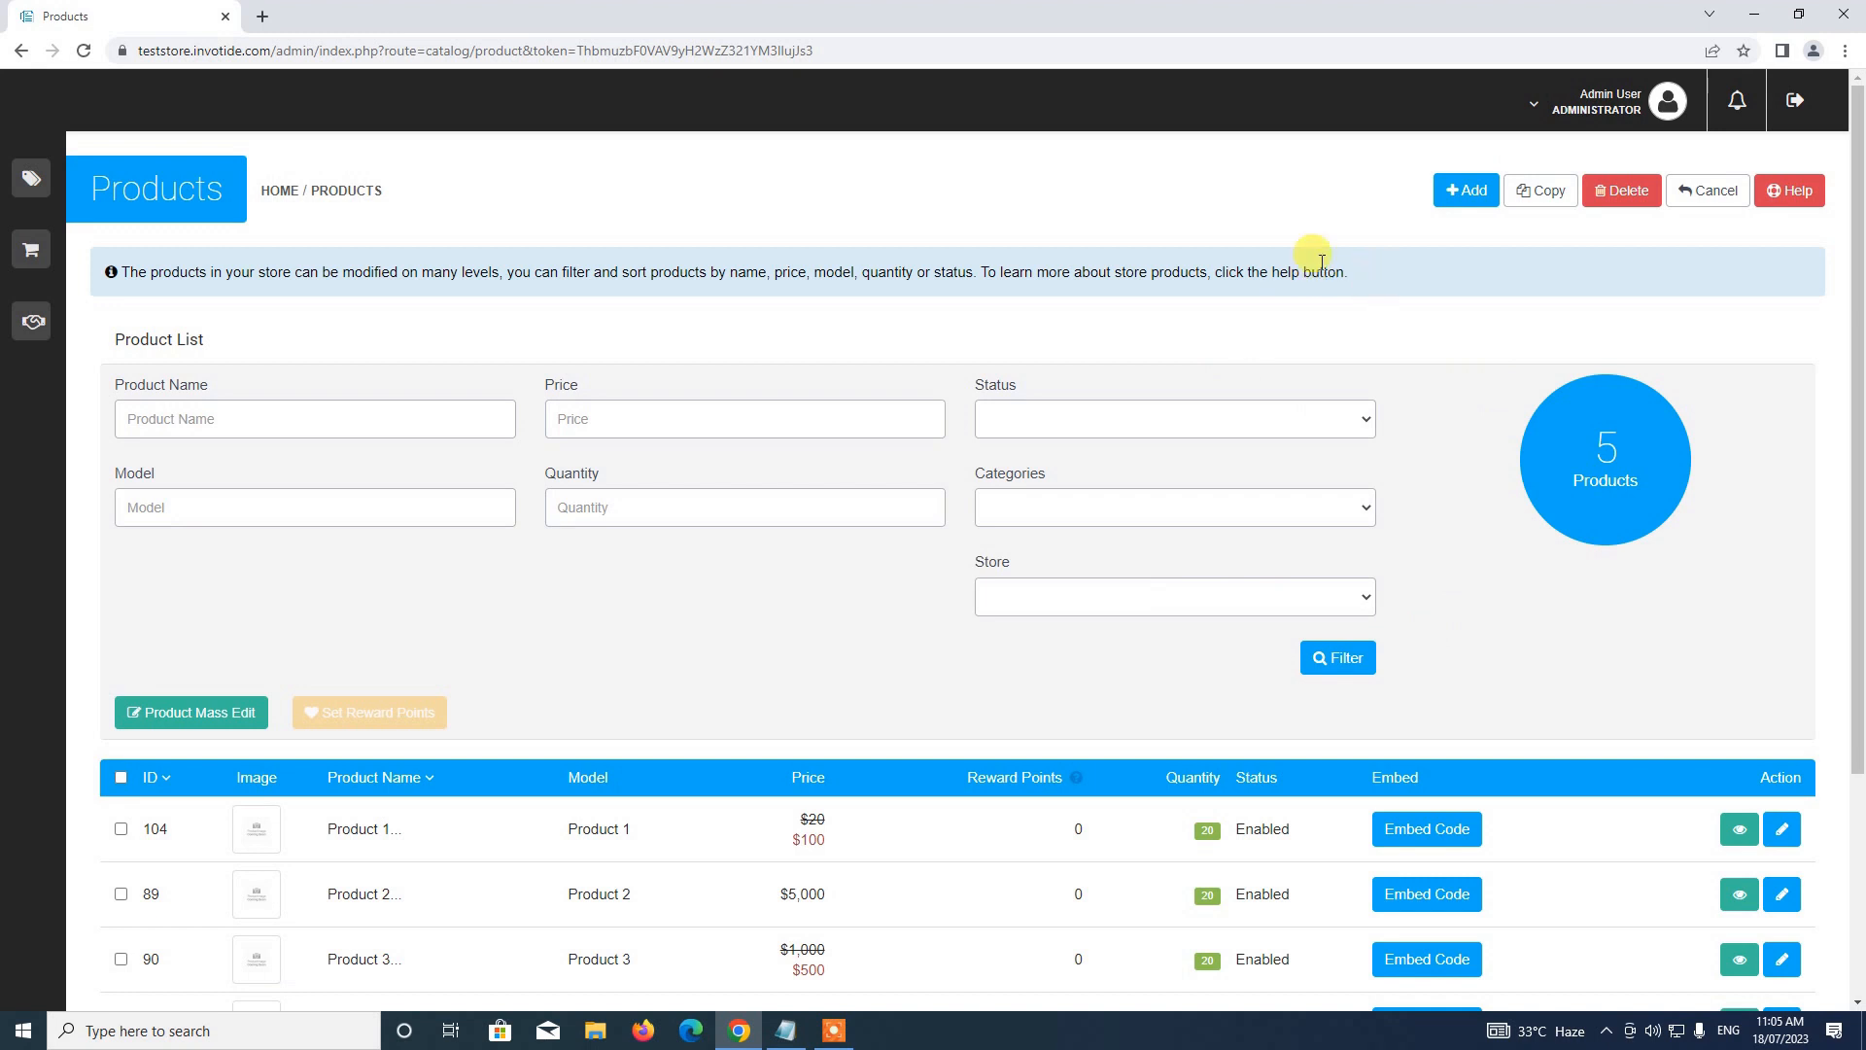
mouse_move(17, 359)
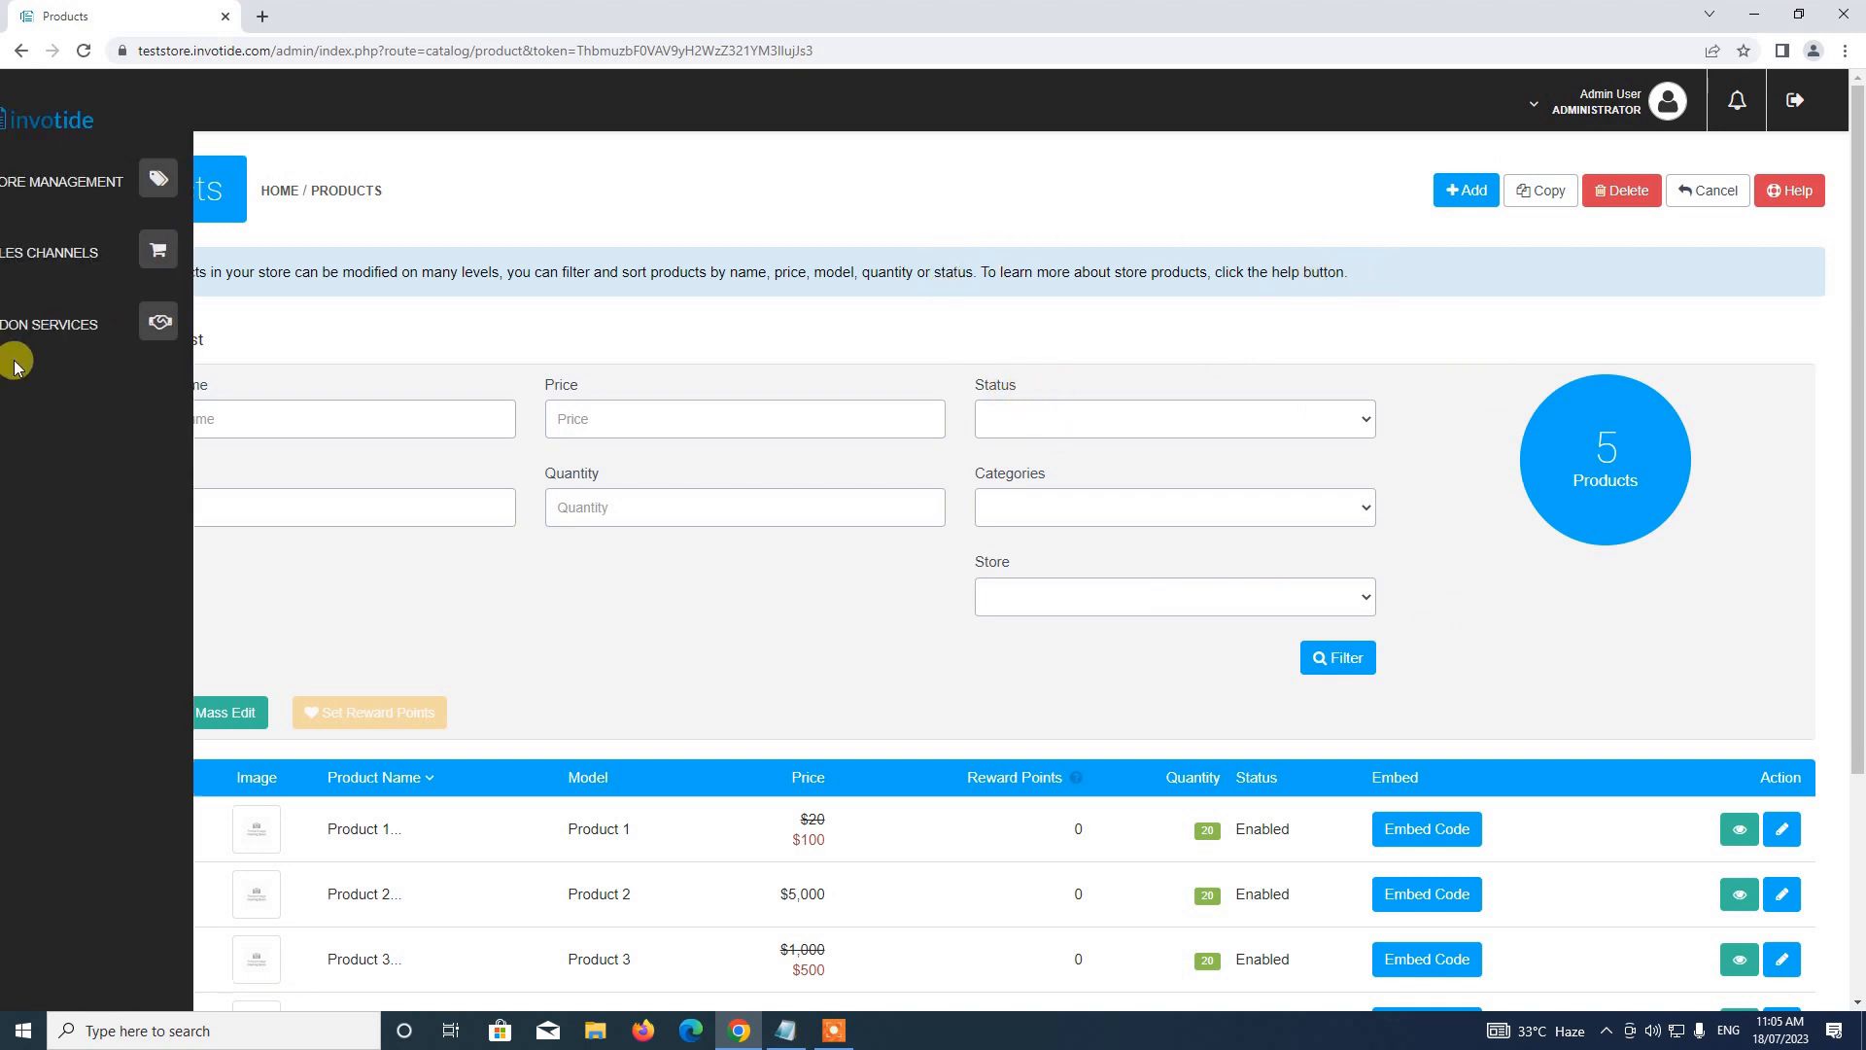
left_click(64, 184)
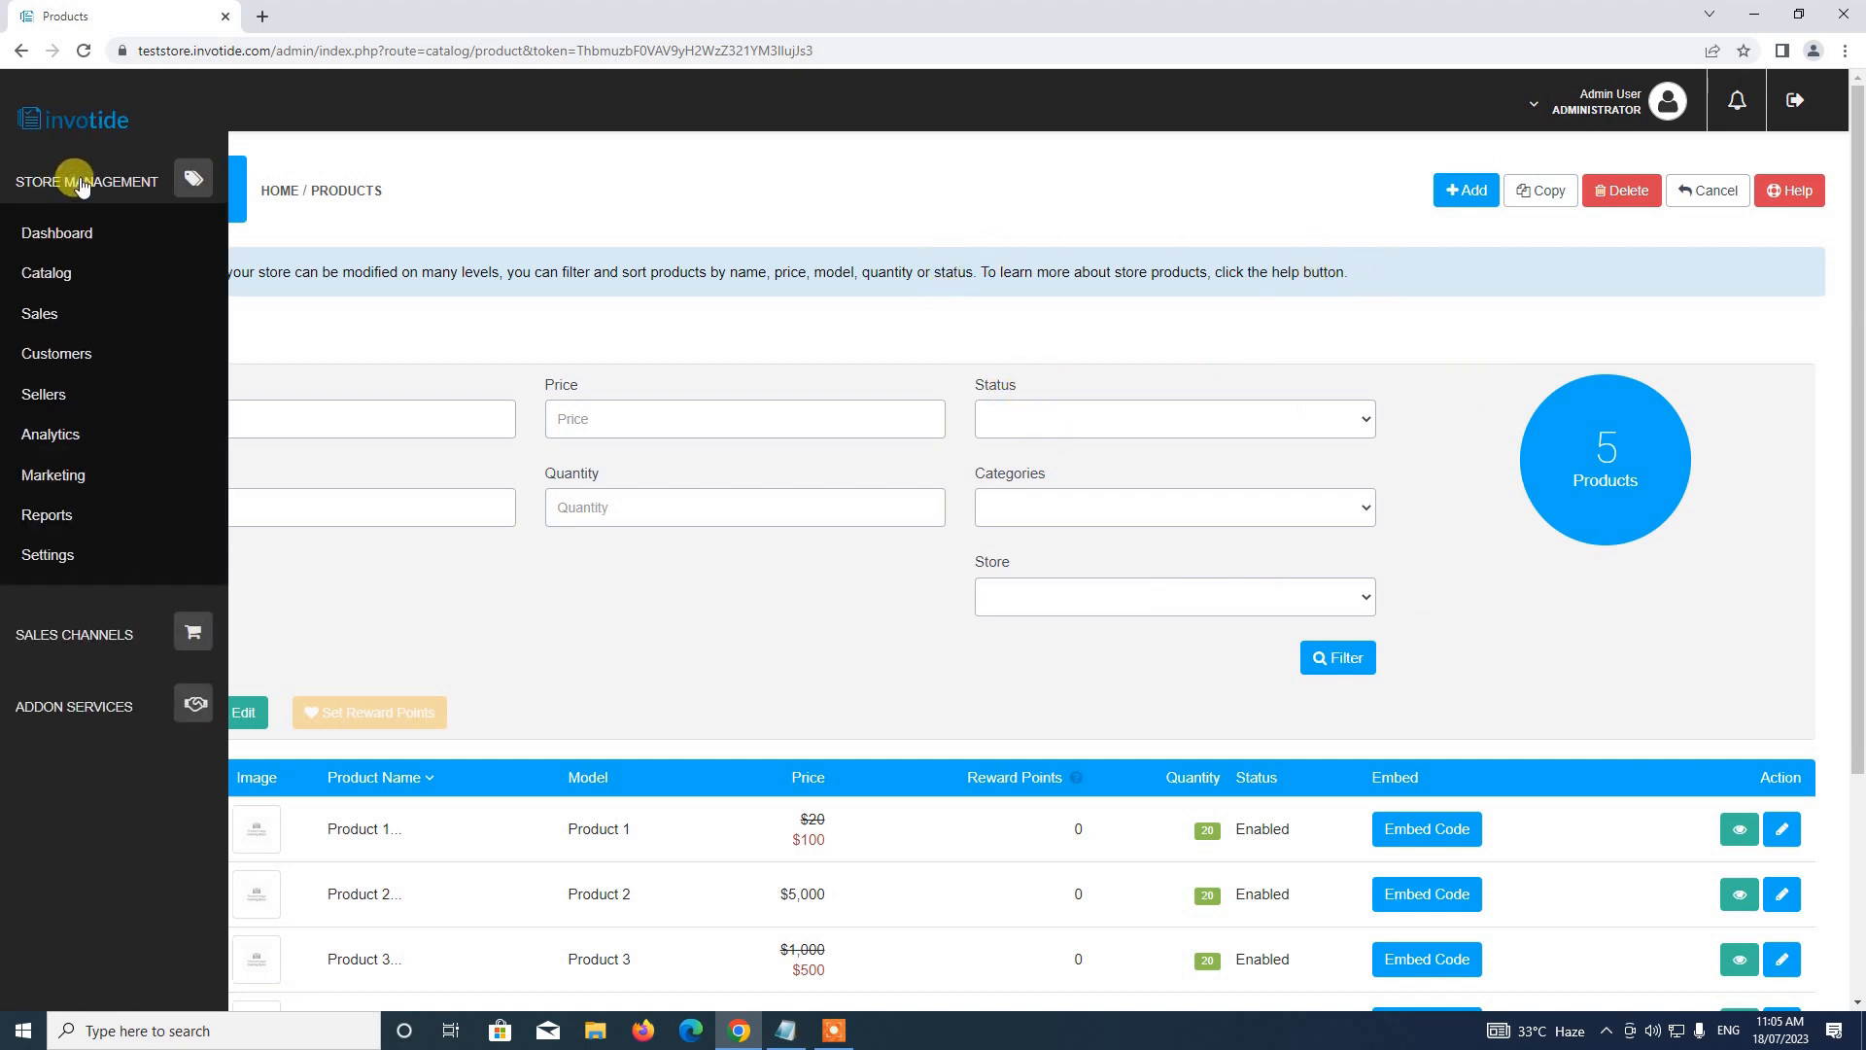
left_click(41, 275)
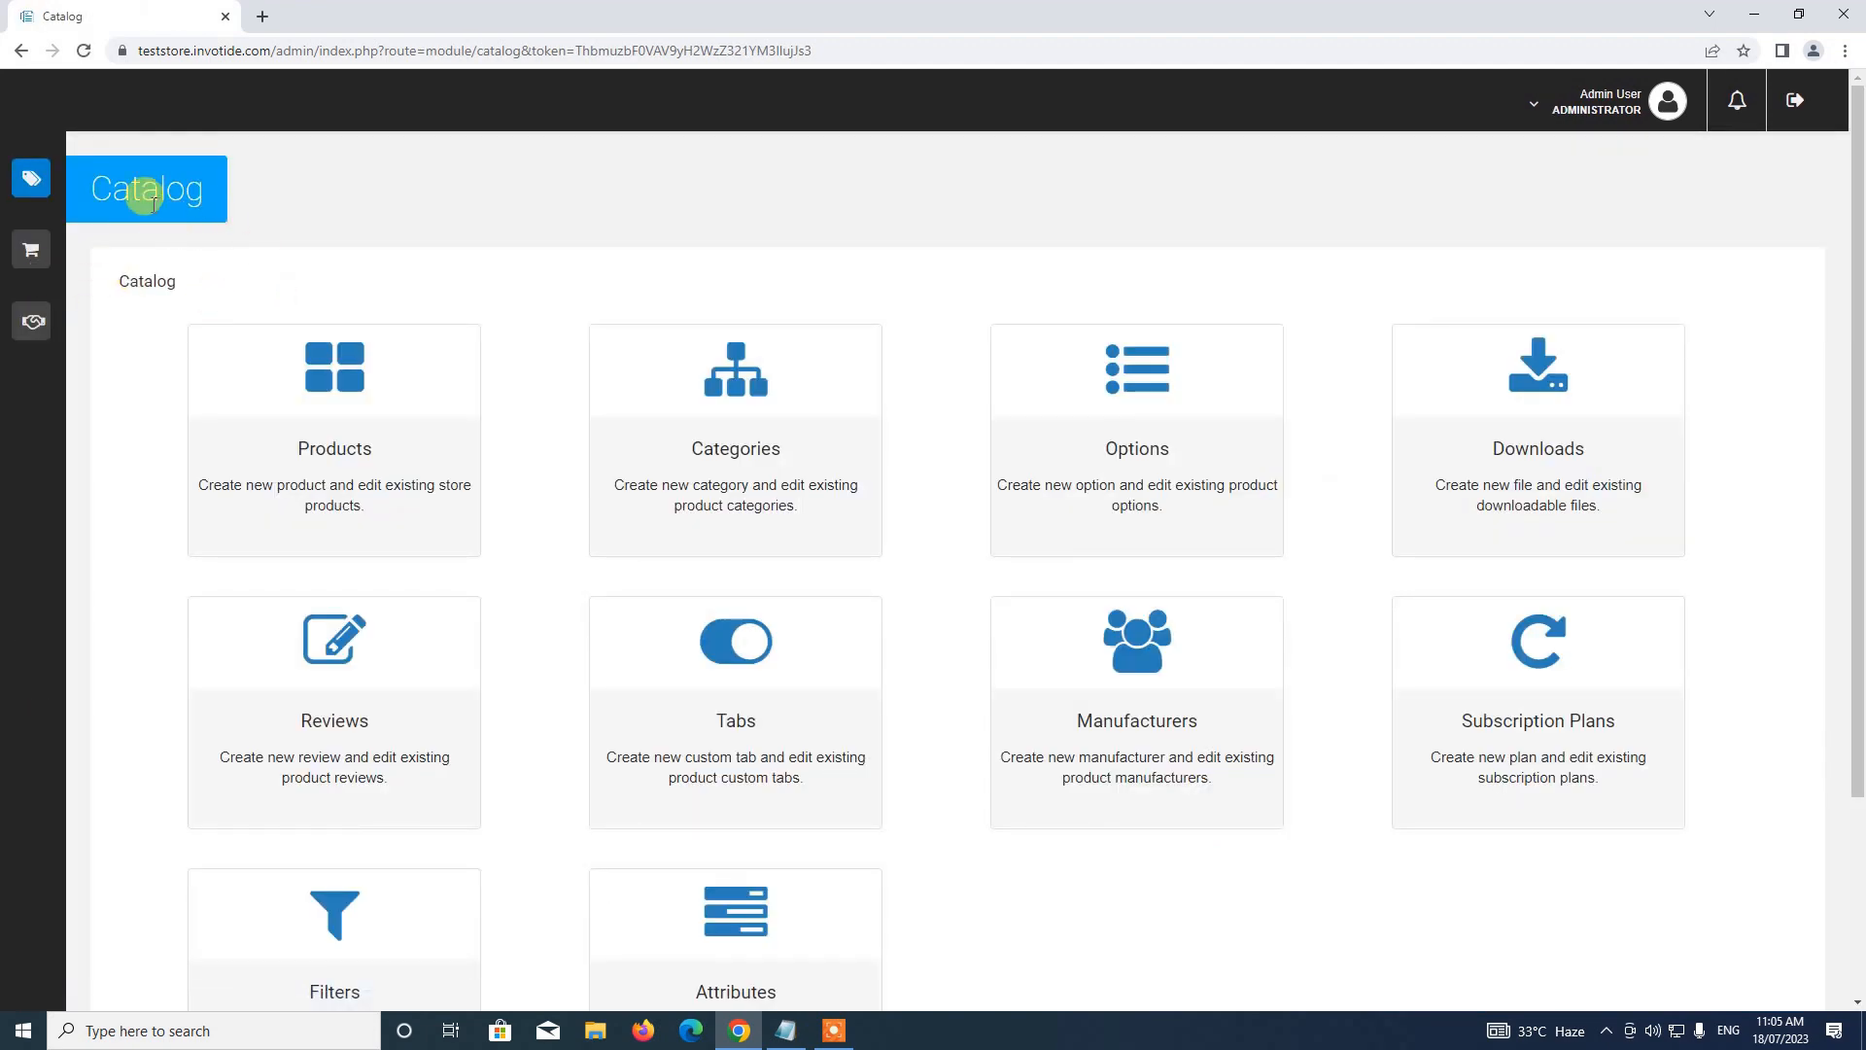
scroll(804, 359, "down", 2)
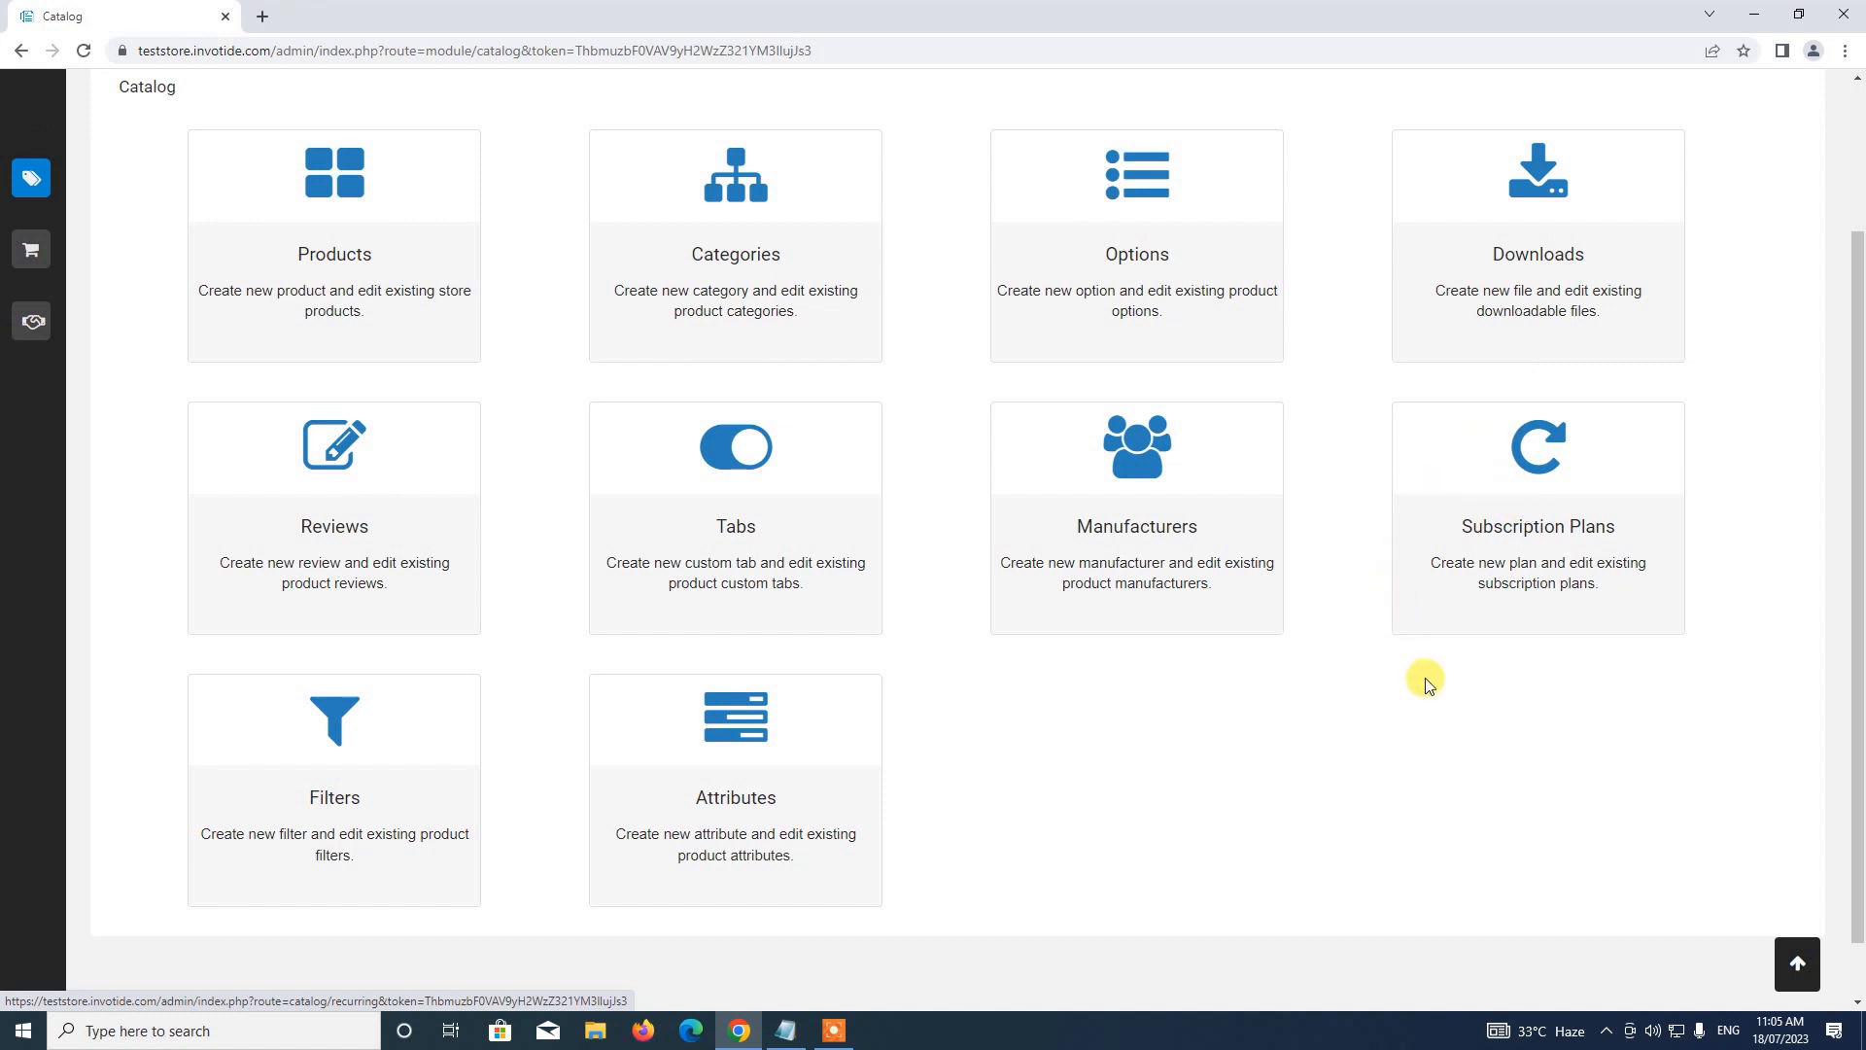
left_click(323, 251)
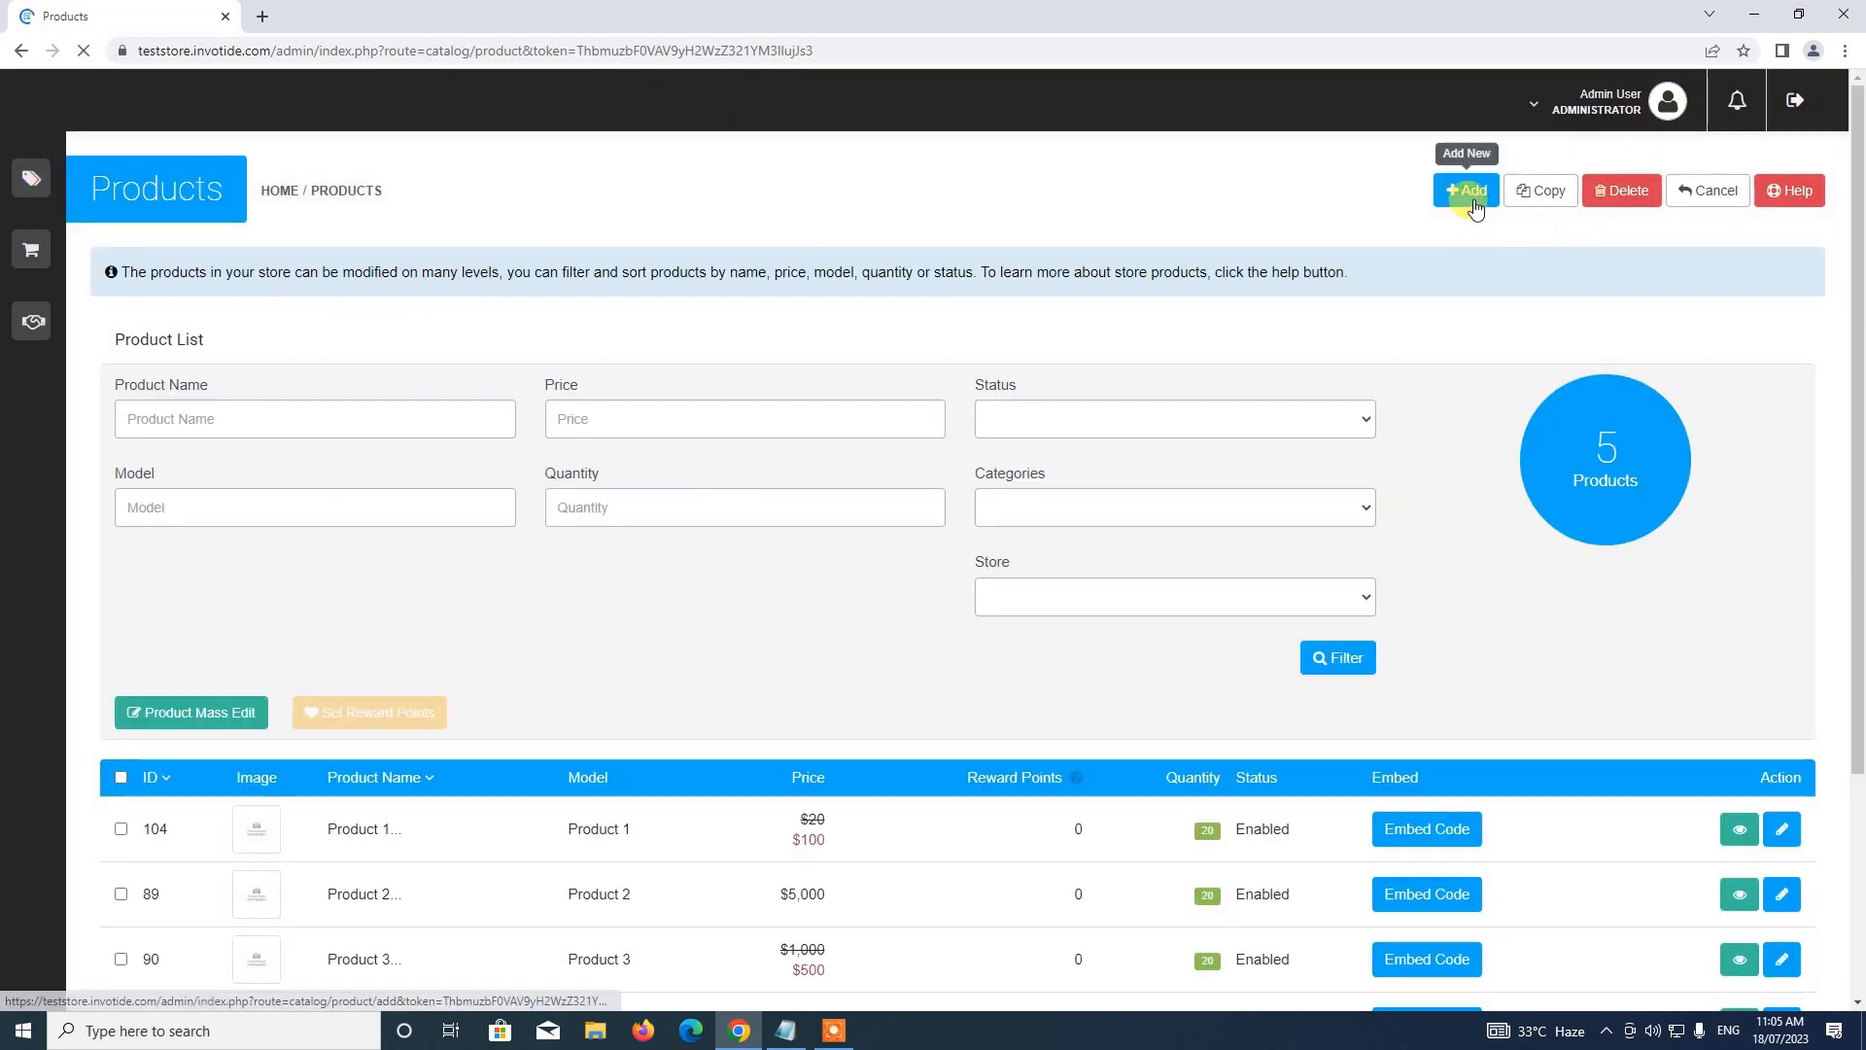
Start a new product and mark its Product Type as Subscription
left_click(1475, 204)
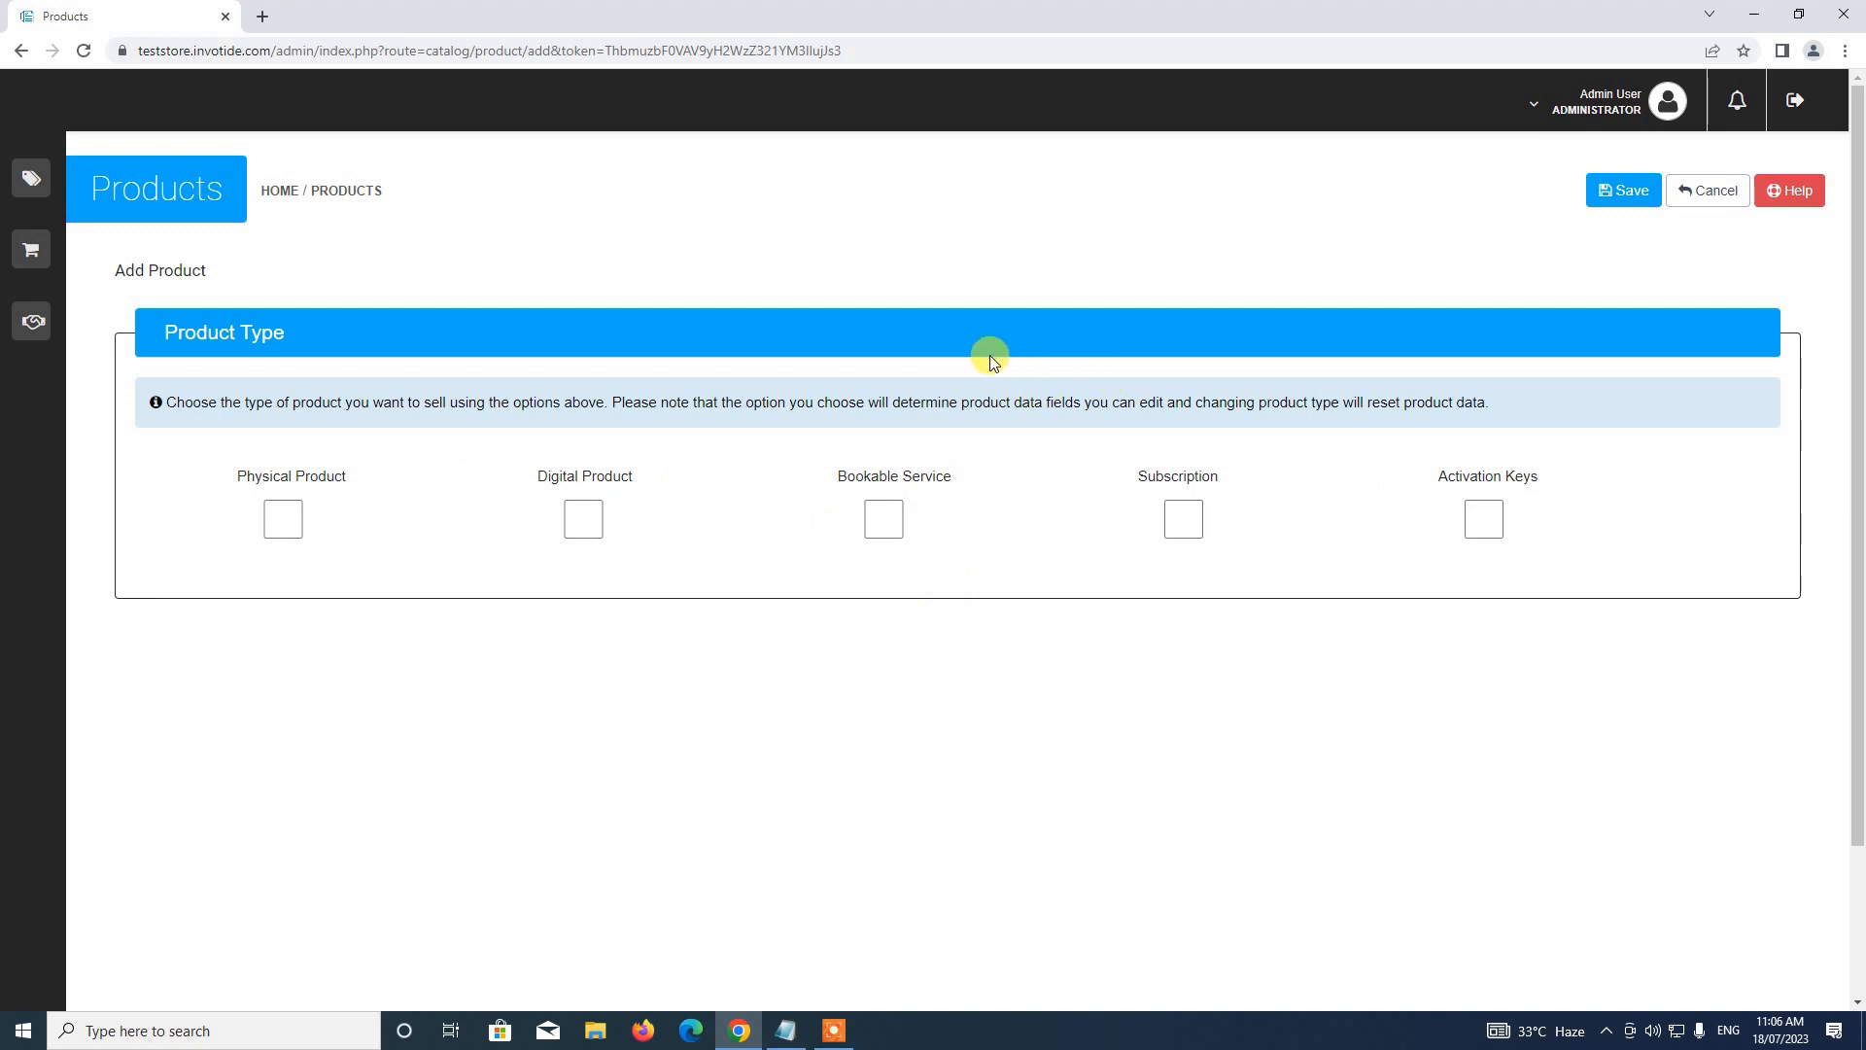
left_click(1184, 520)
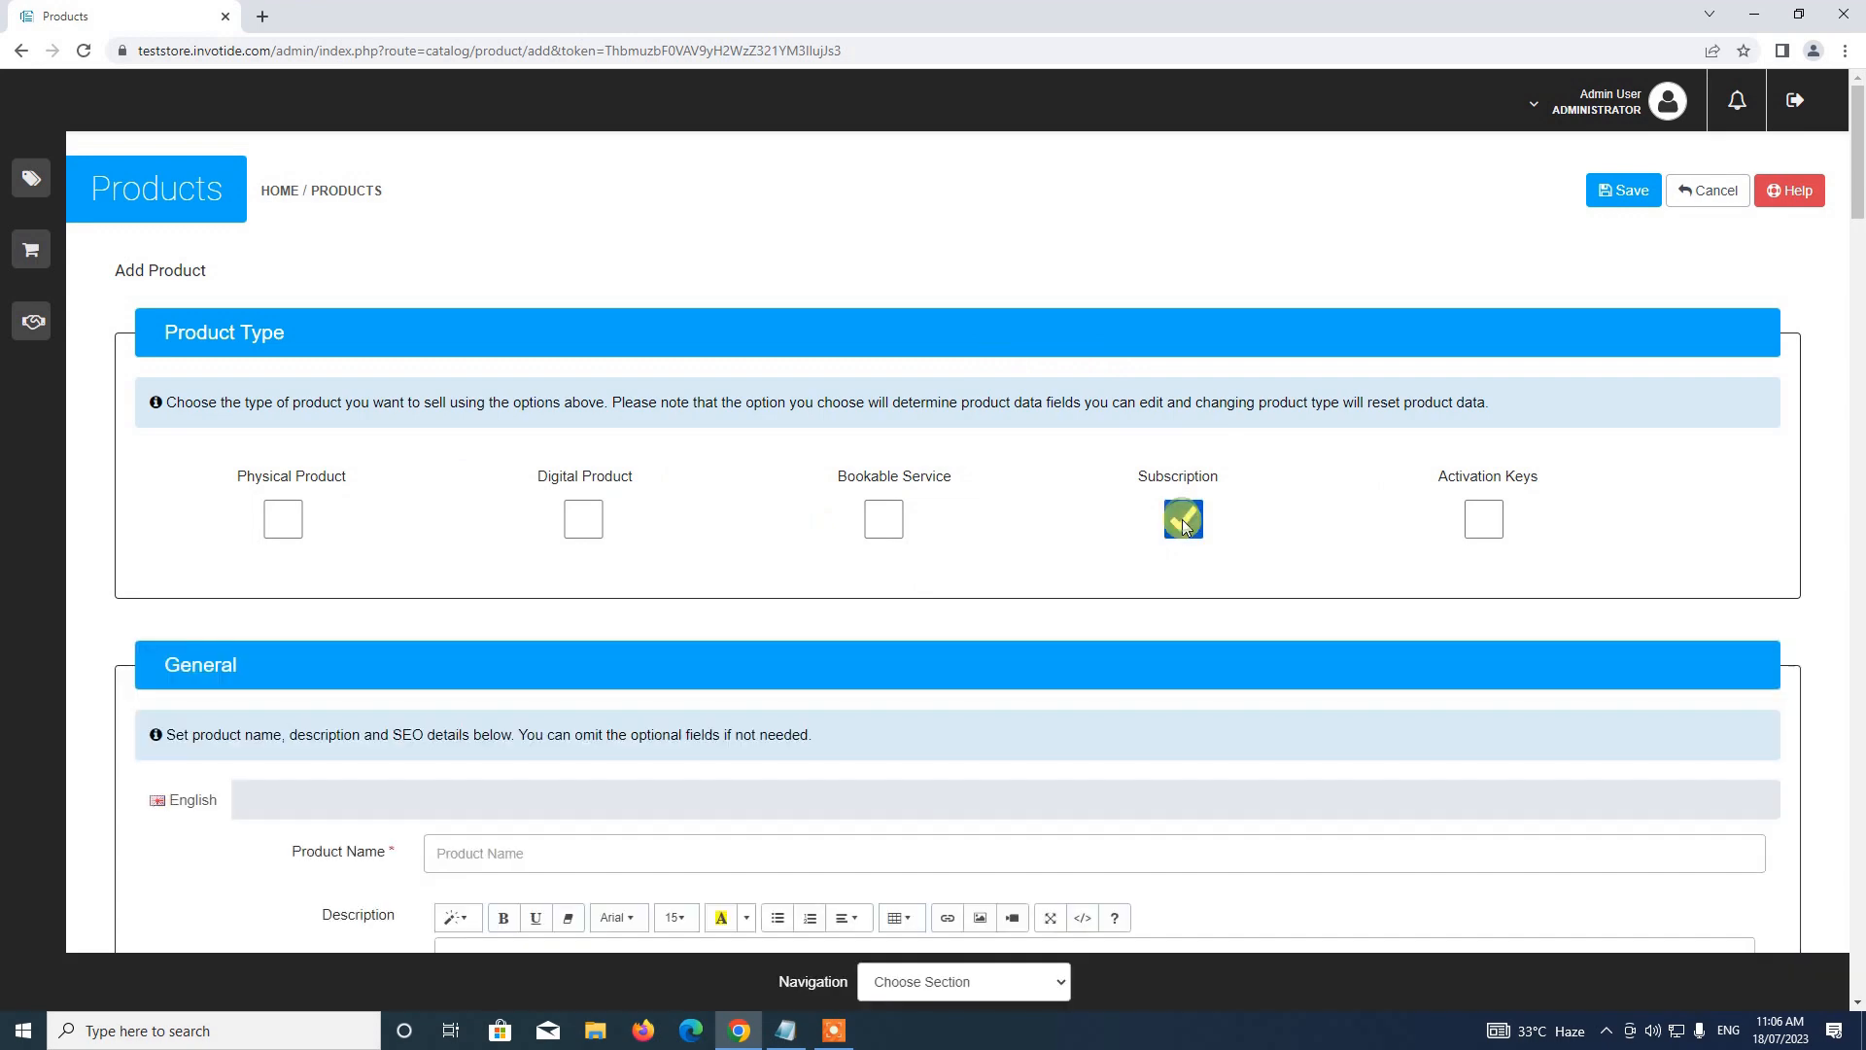
scroll(1166, 516, "down", 2)
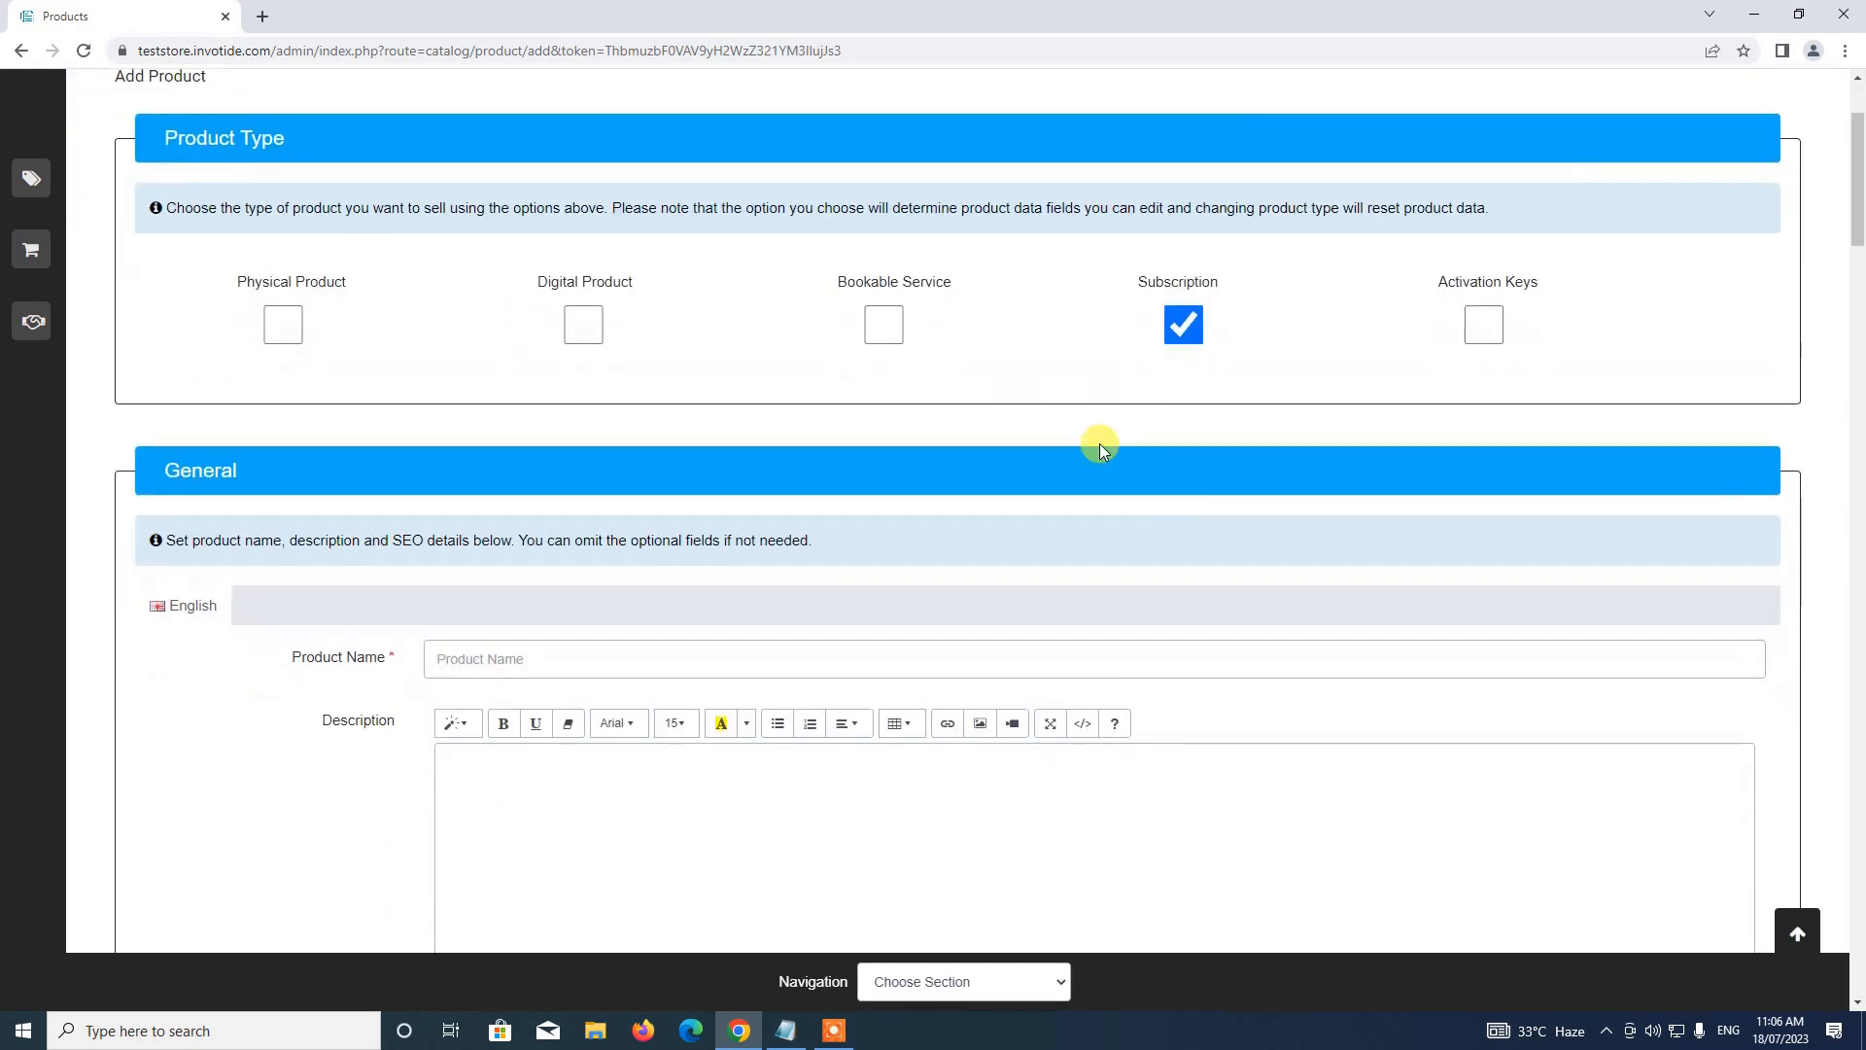
Name the product 'Demo Subscription' with description 'This is a demo subscribable product'
left_click(546, 649)
scroll(549, 642, "down", 3)
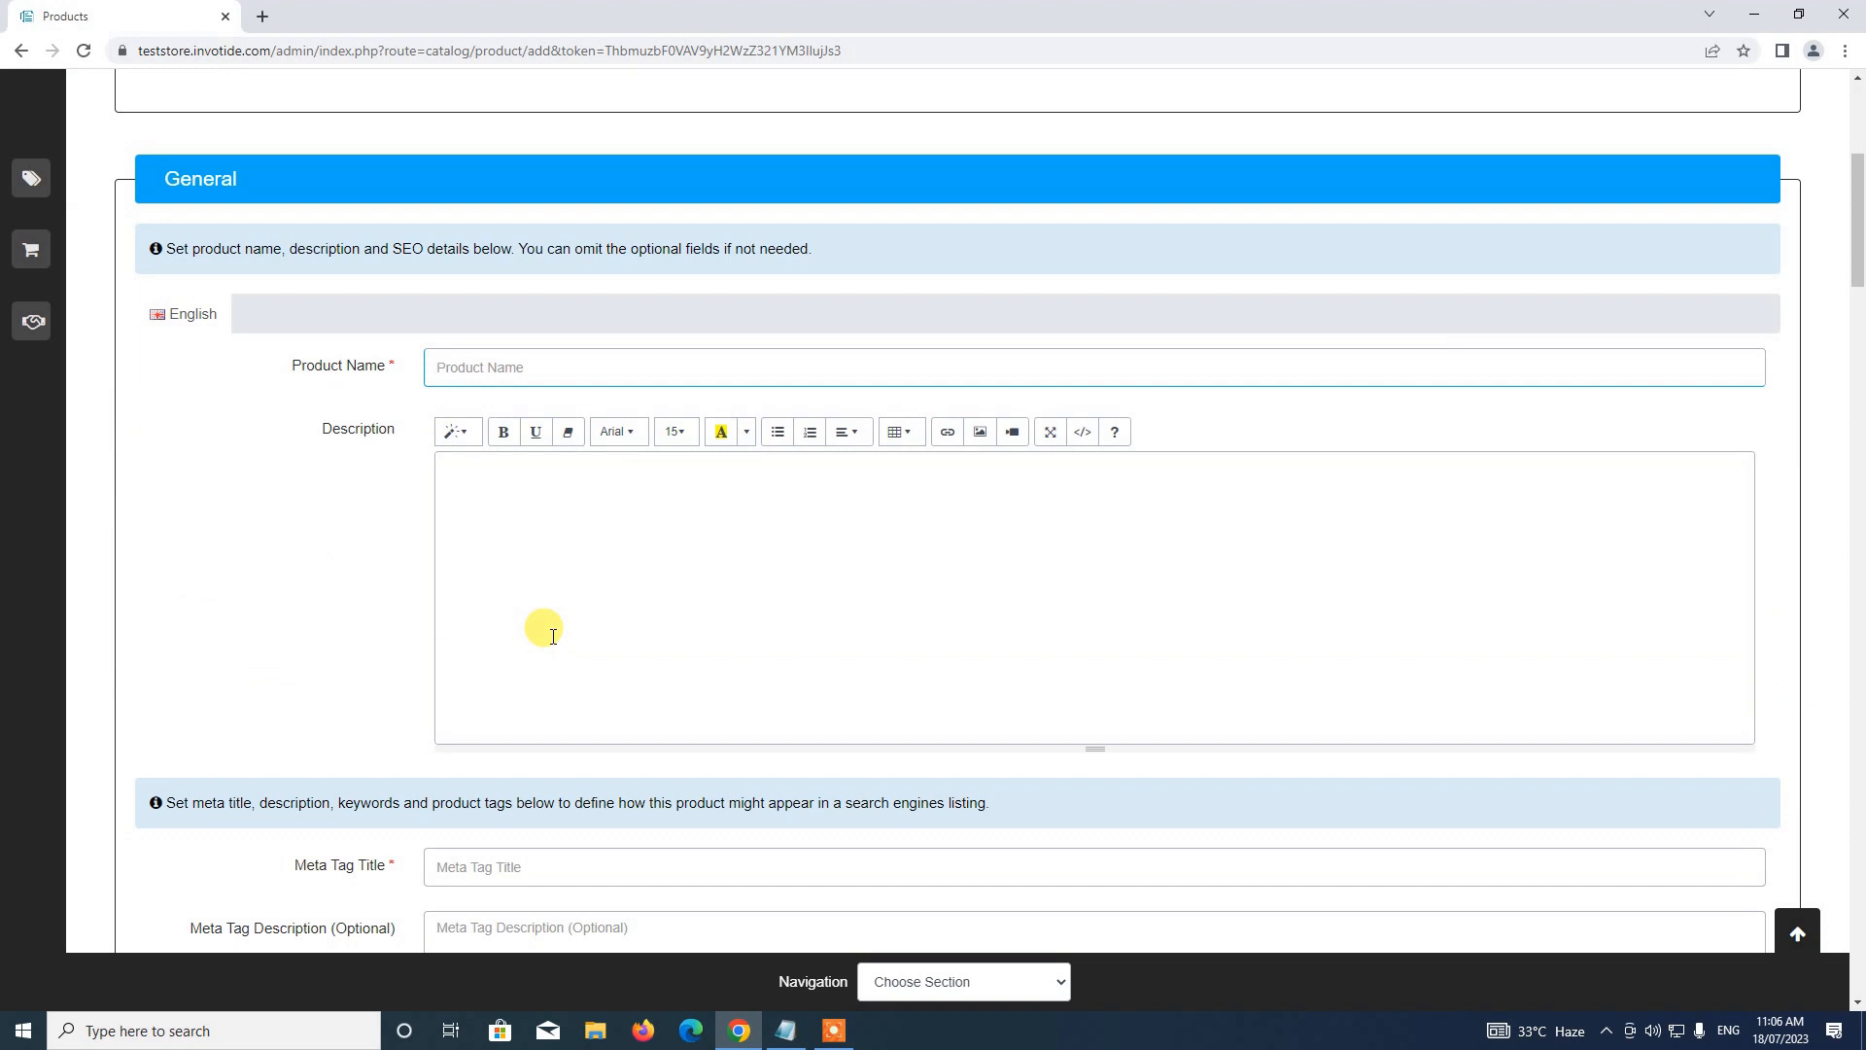
type("S")
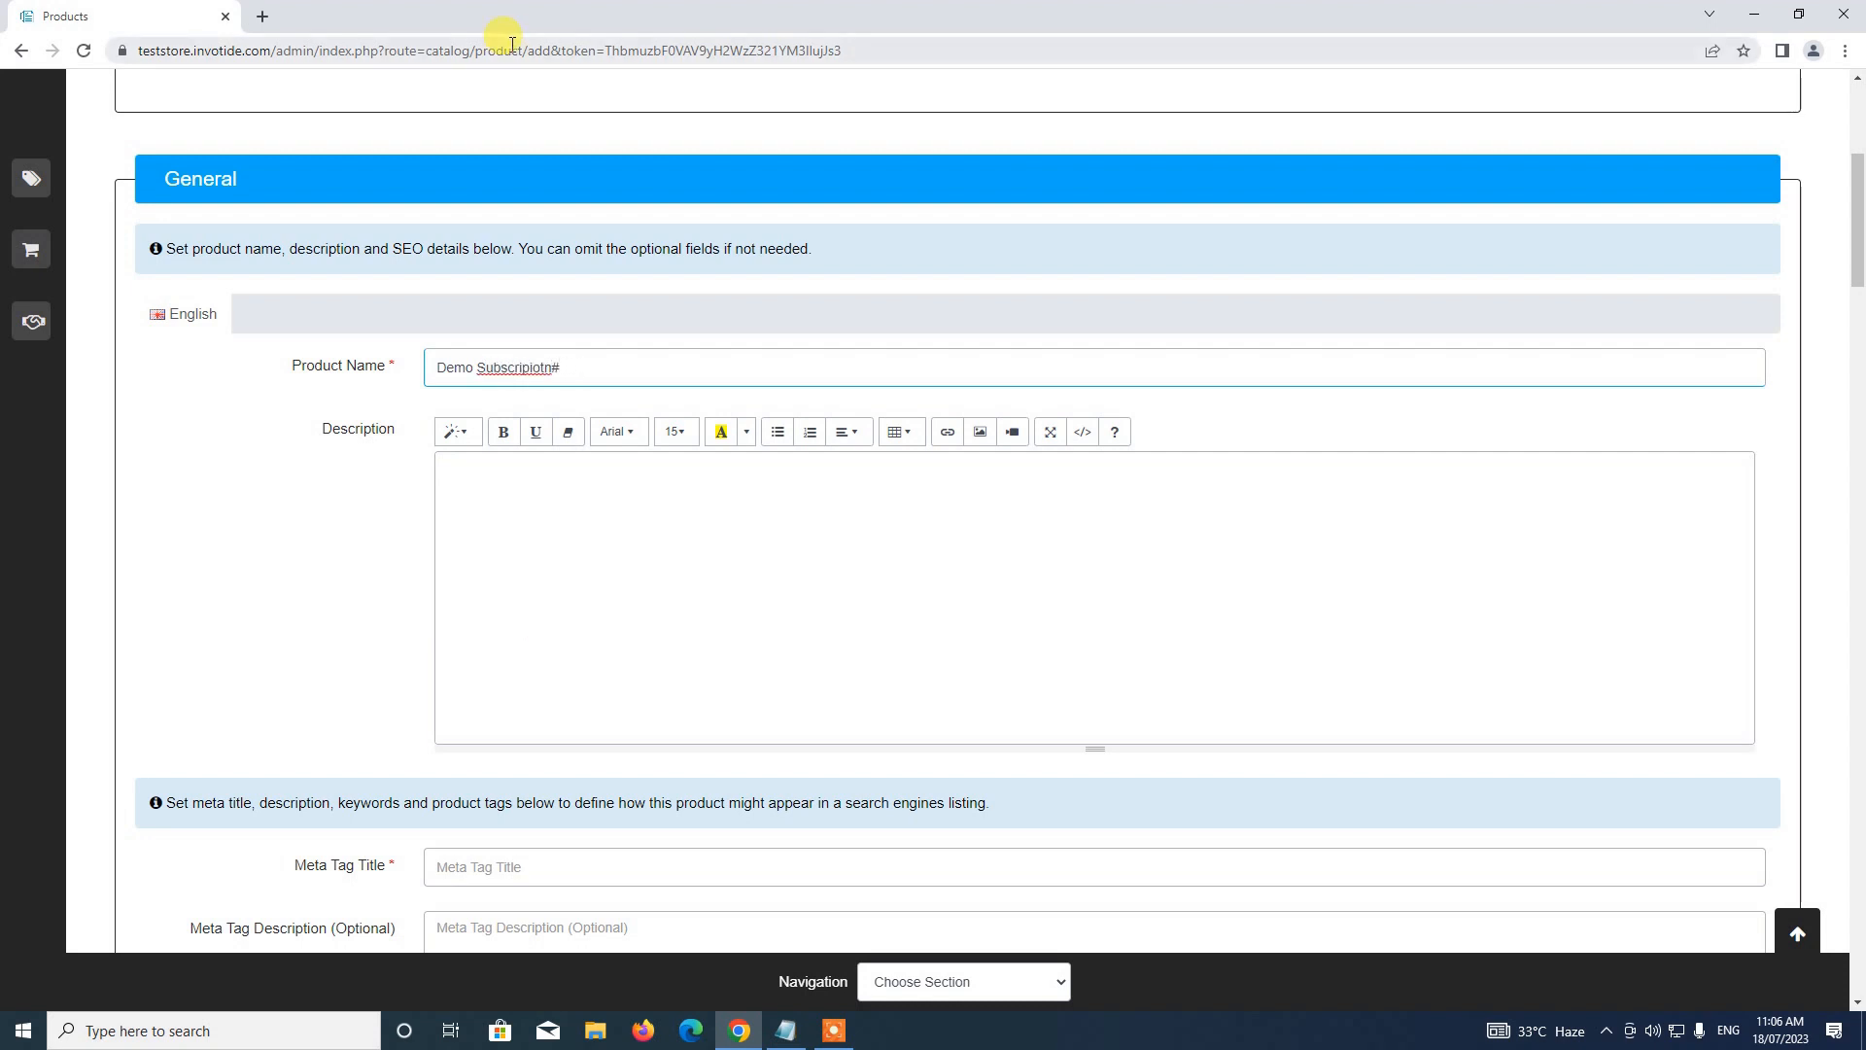
type("ubscription")
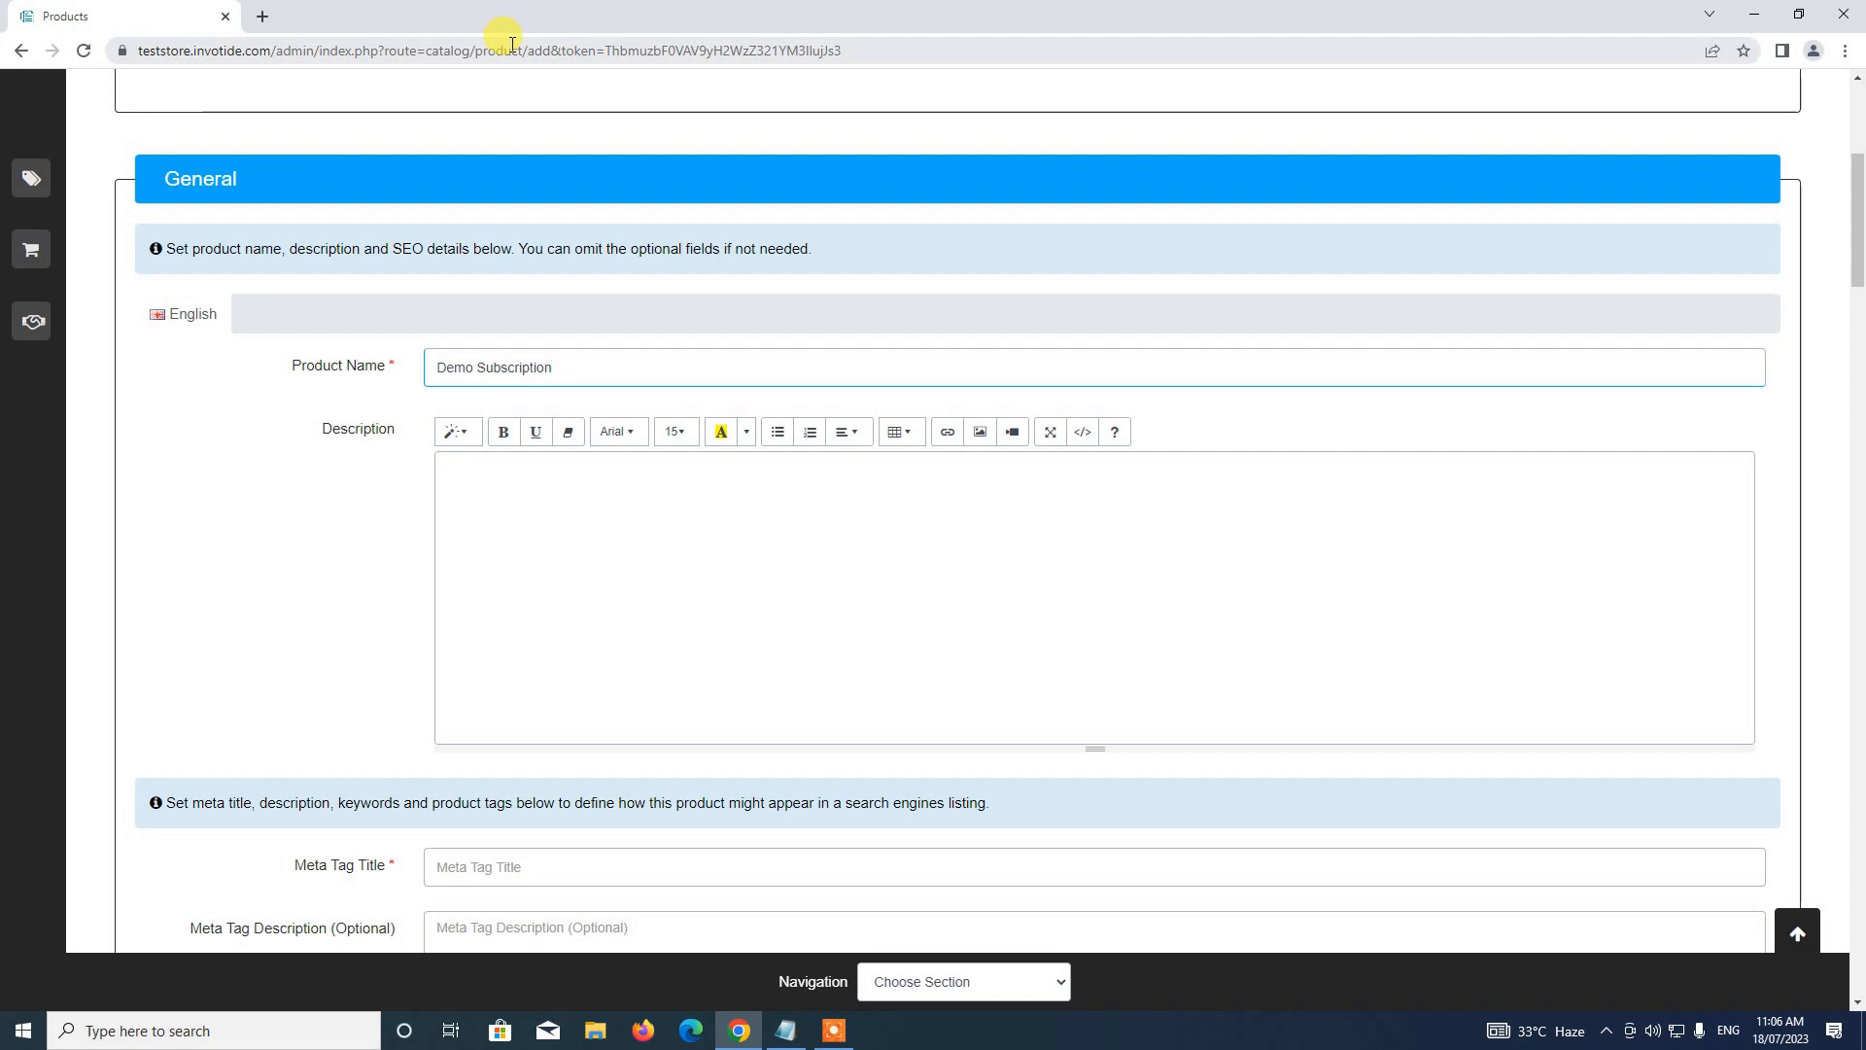
left_click(653, 501)
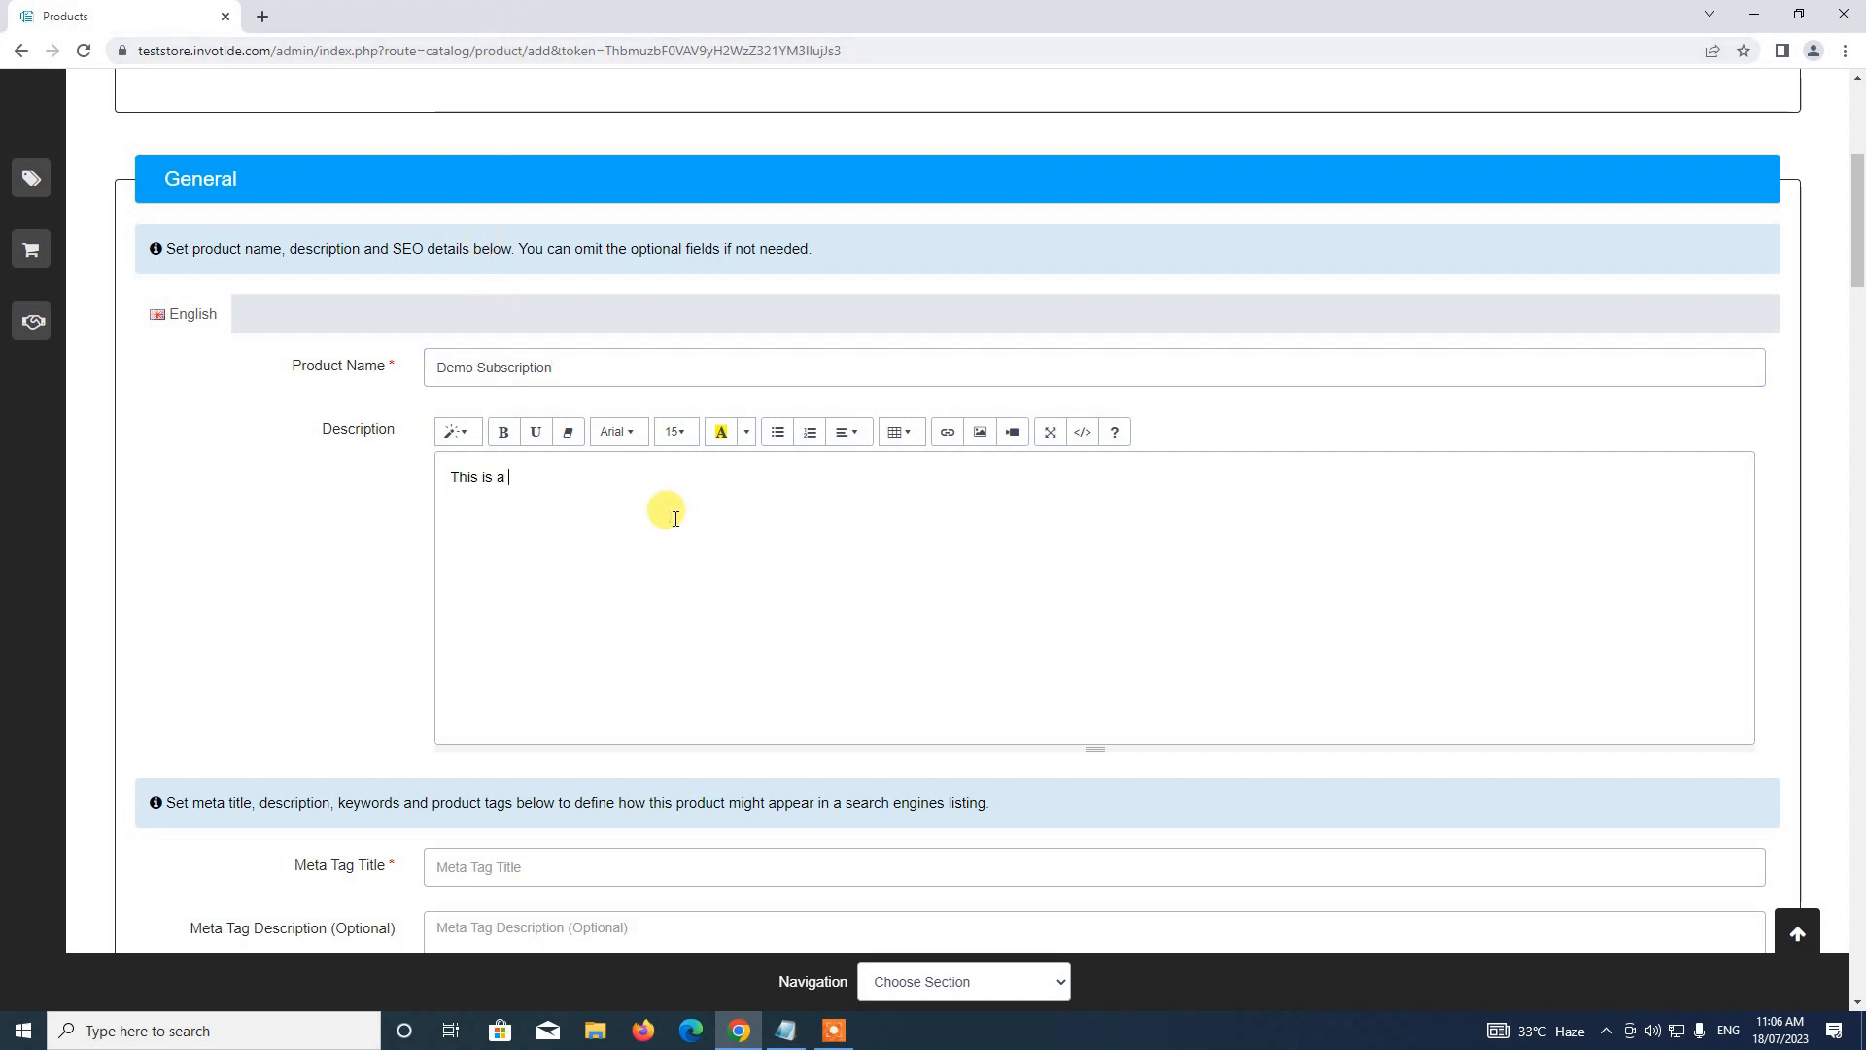
type("This is a demo subscribable prod")
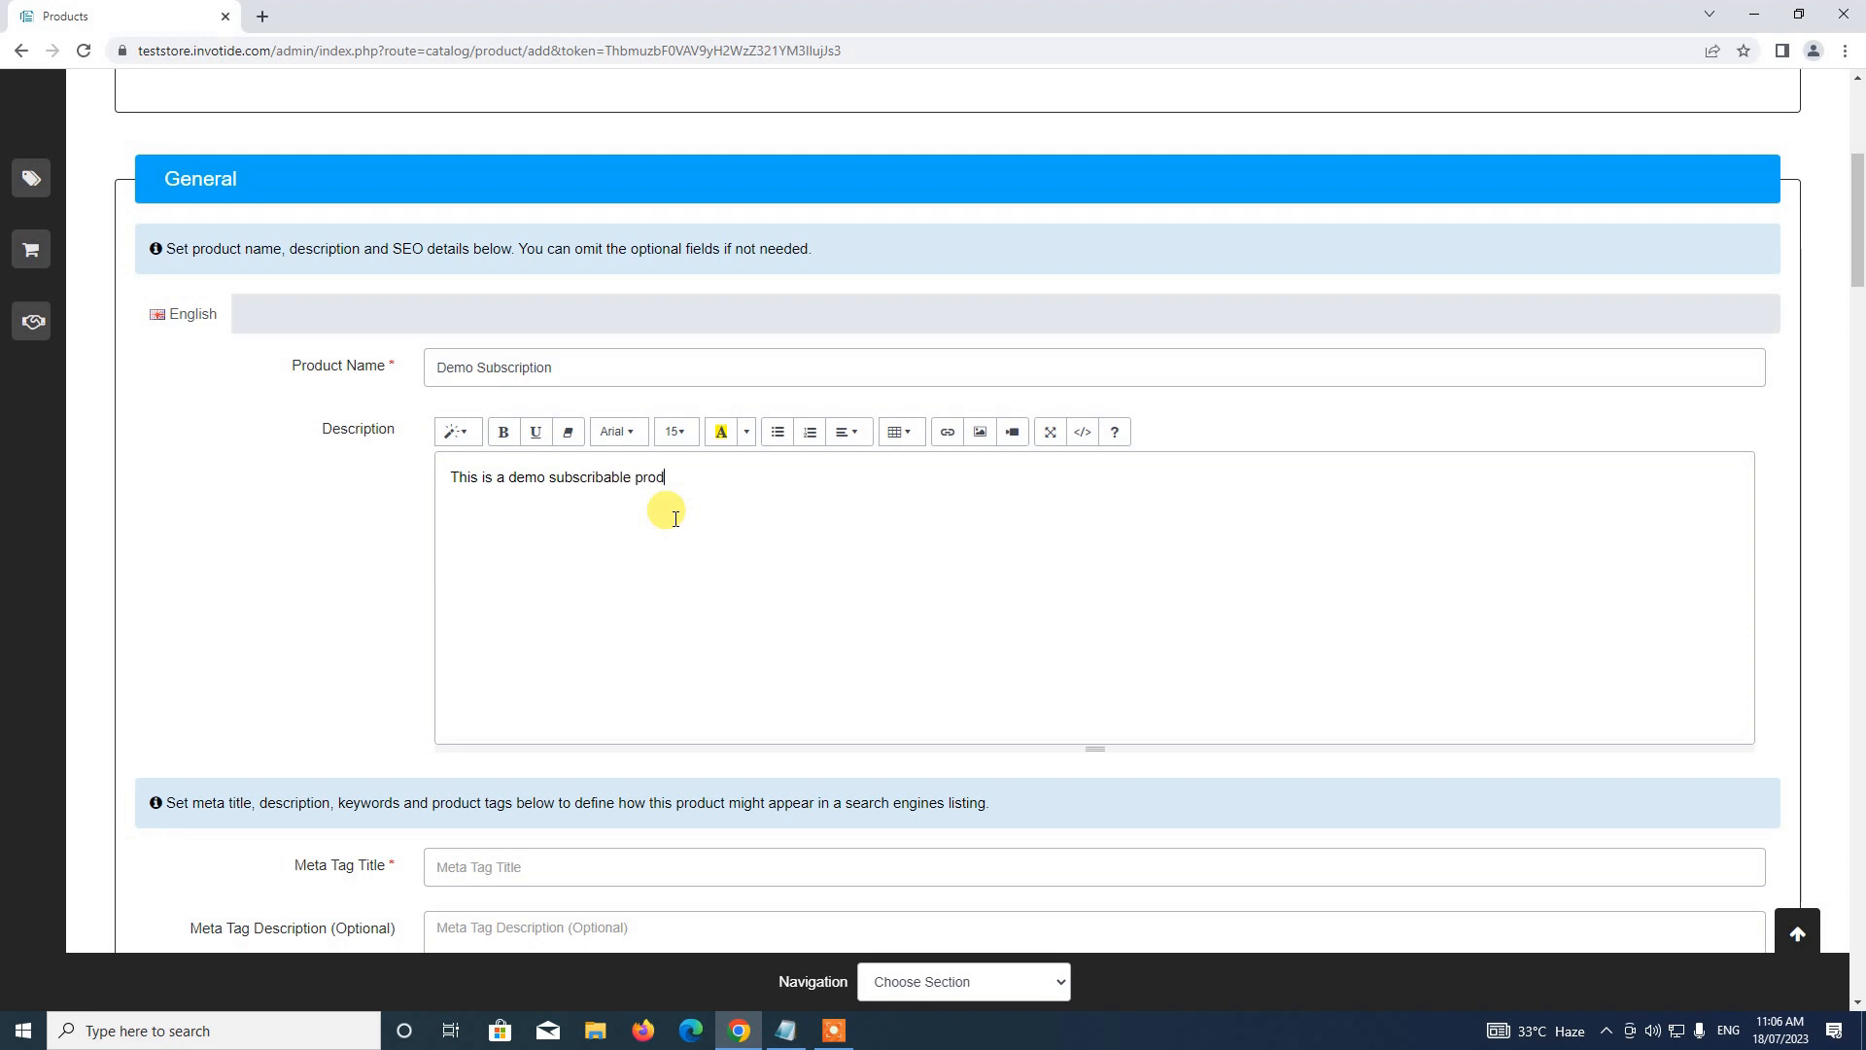
type("uct")
Fill in the Meta Tag Title as 'Demo Subscription'
scroll(762, 463, "down", 2)
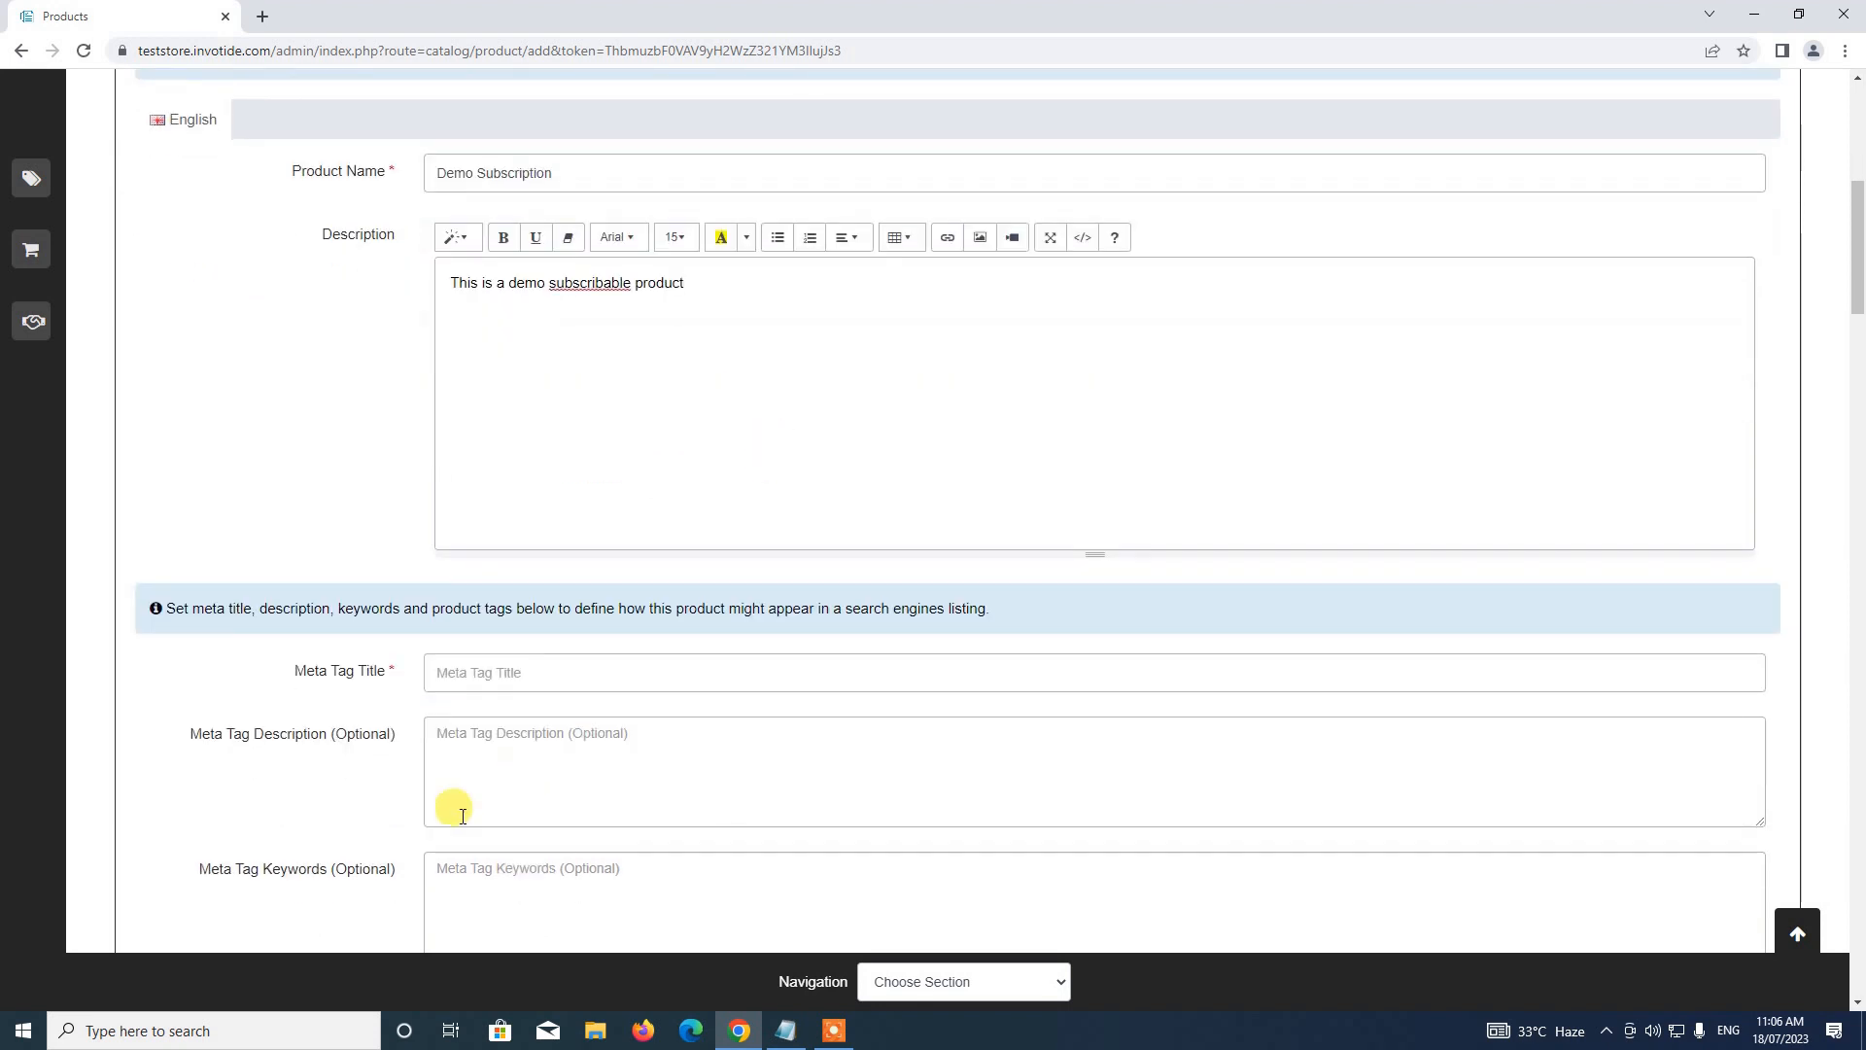
left_click(549, 674)
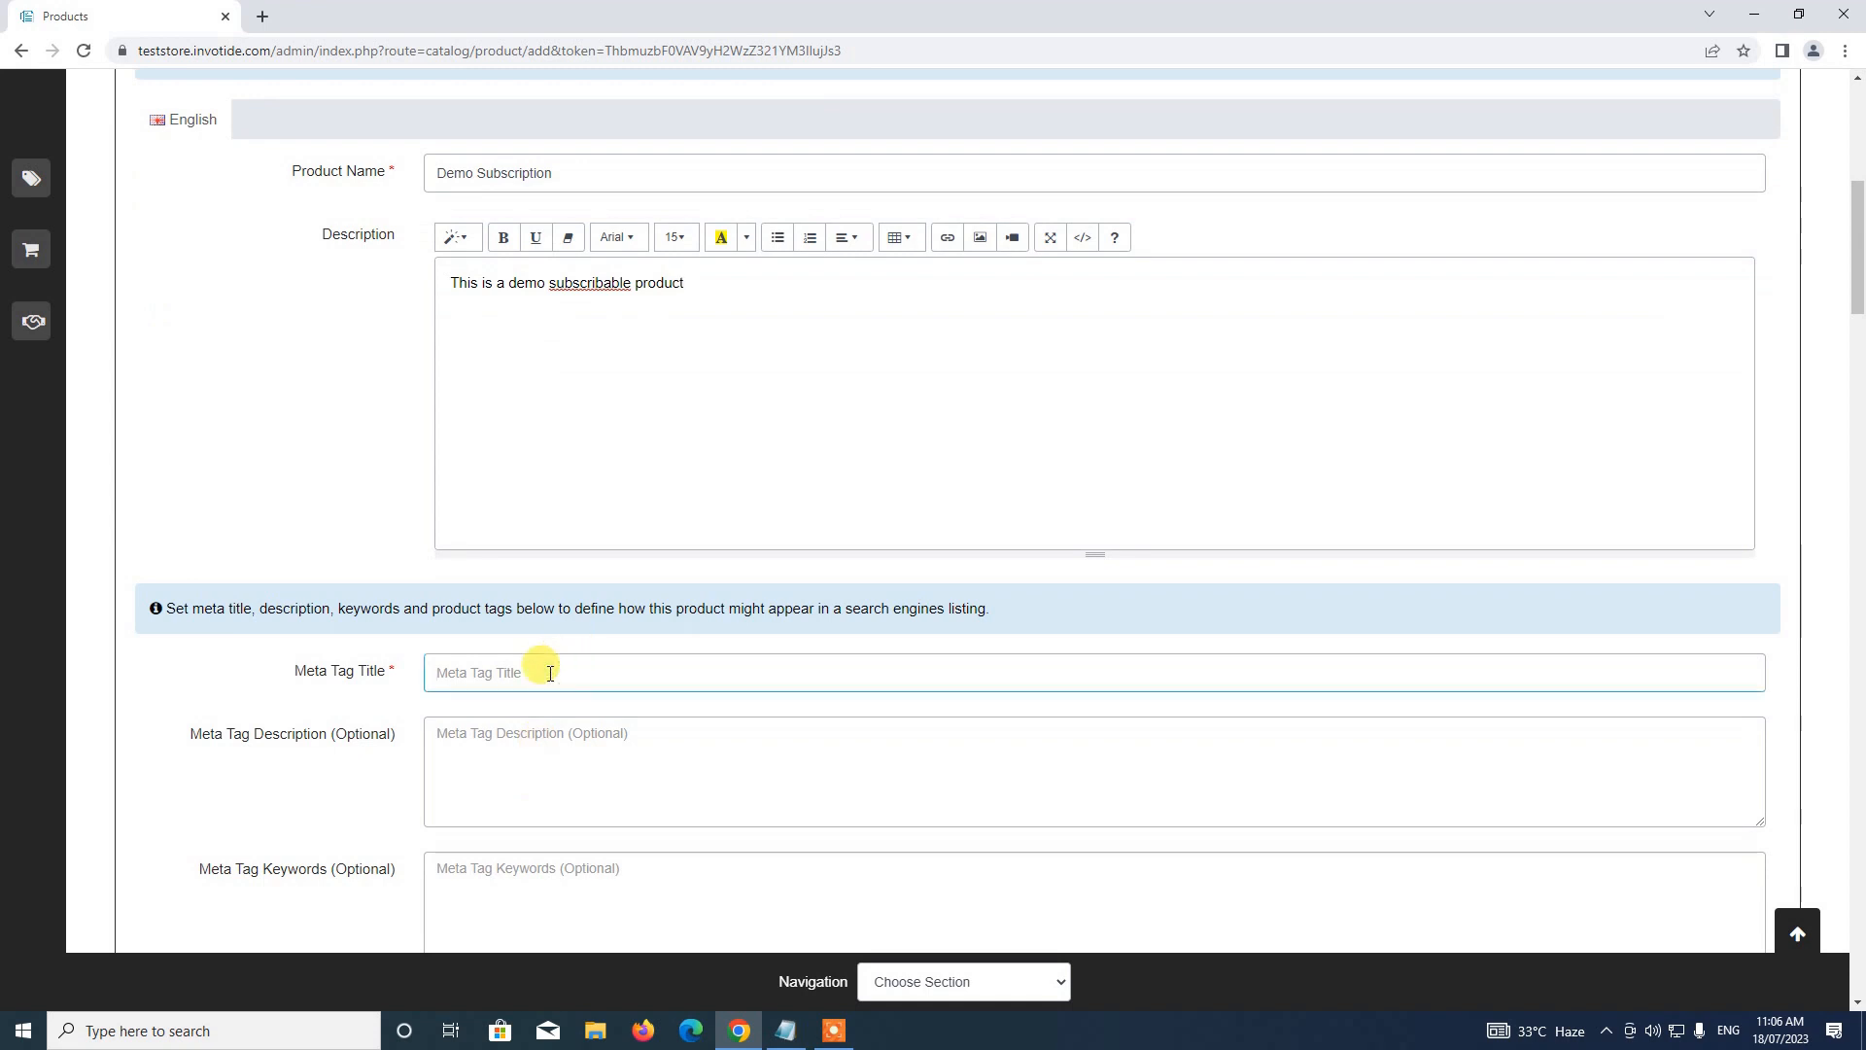
type("Demo Subscription")
scroll(554, 592, "down", 3)
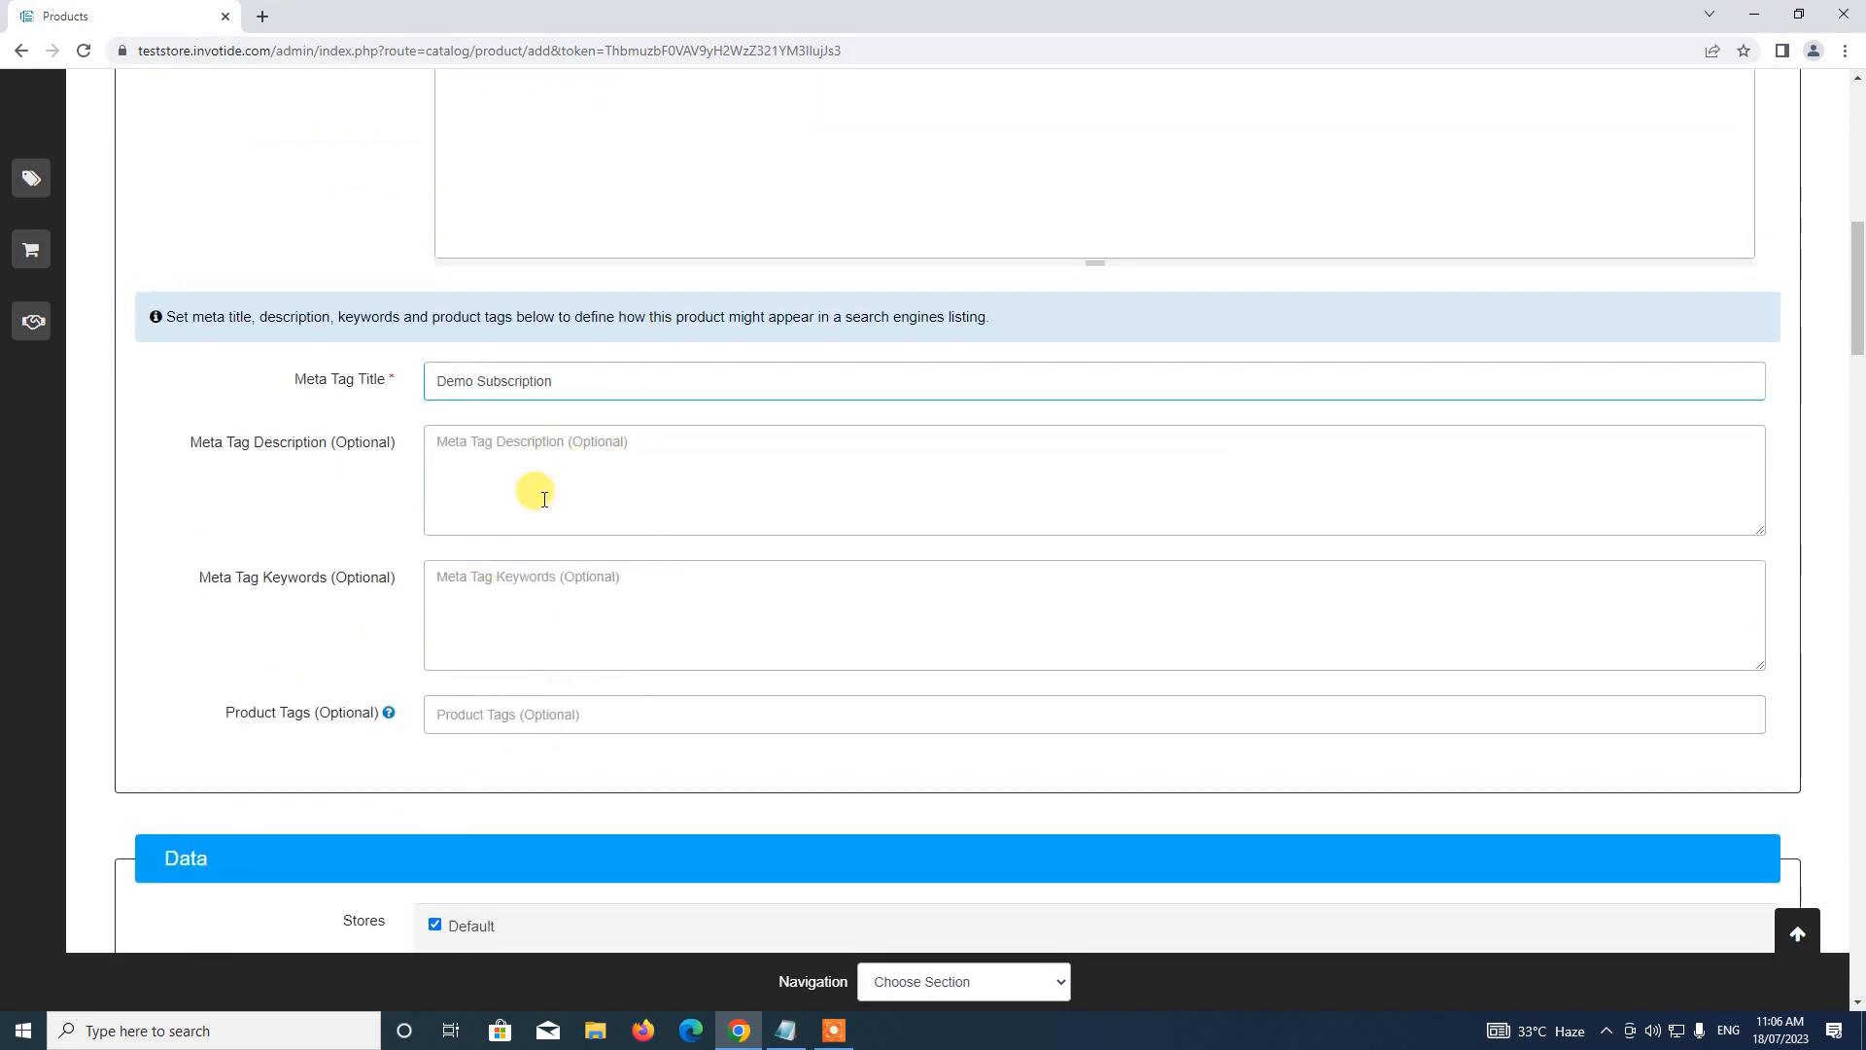
scroll(508, 603, "down", 2)
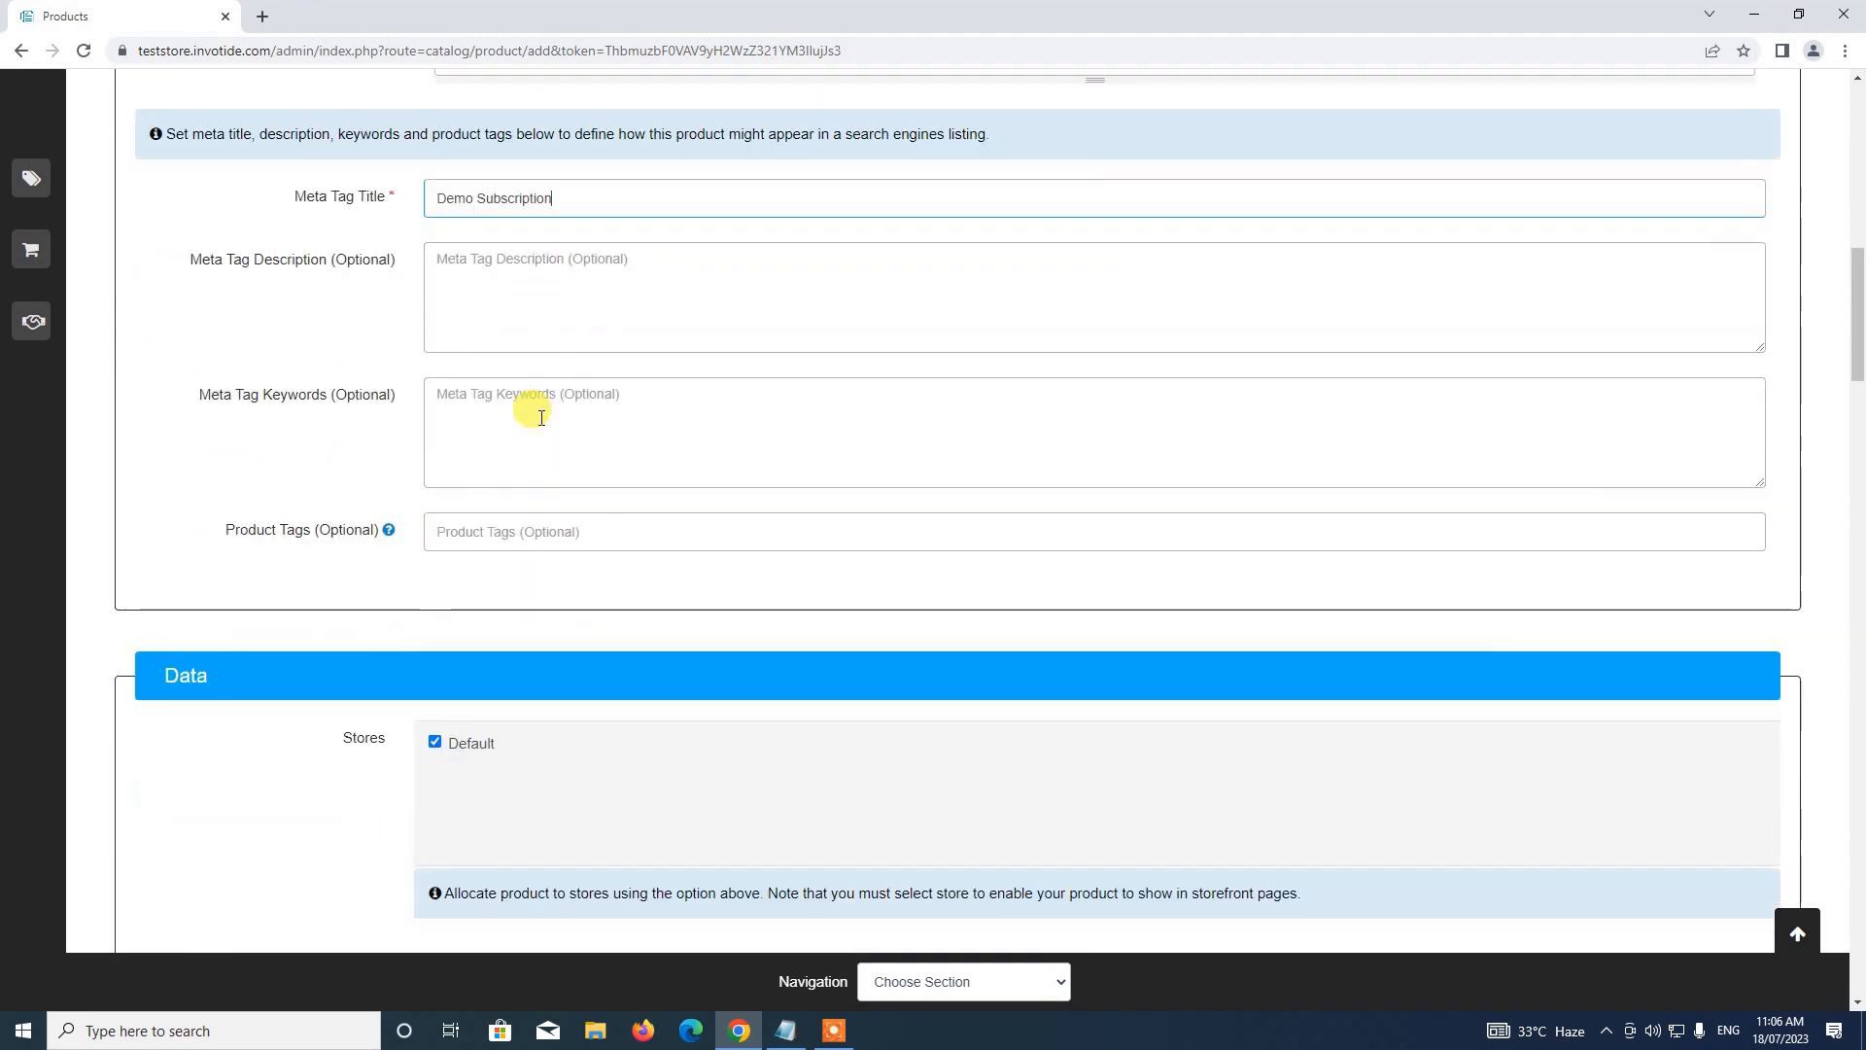
Enter Model 1020 and a Price of 100 for the product
scroll(571, 434, "down", 2)
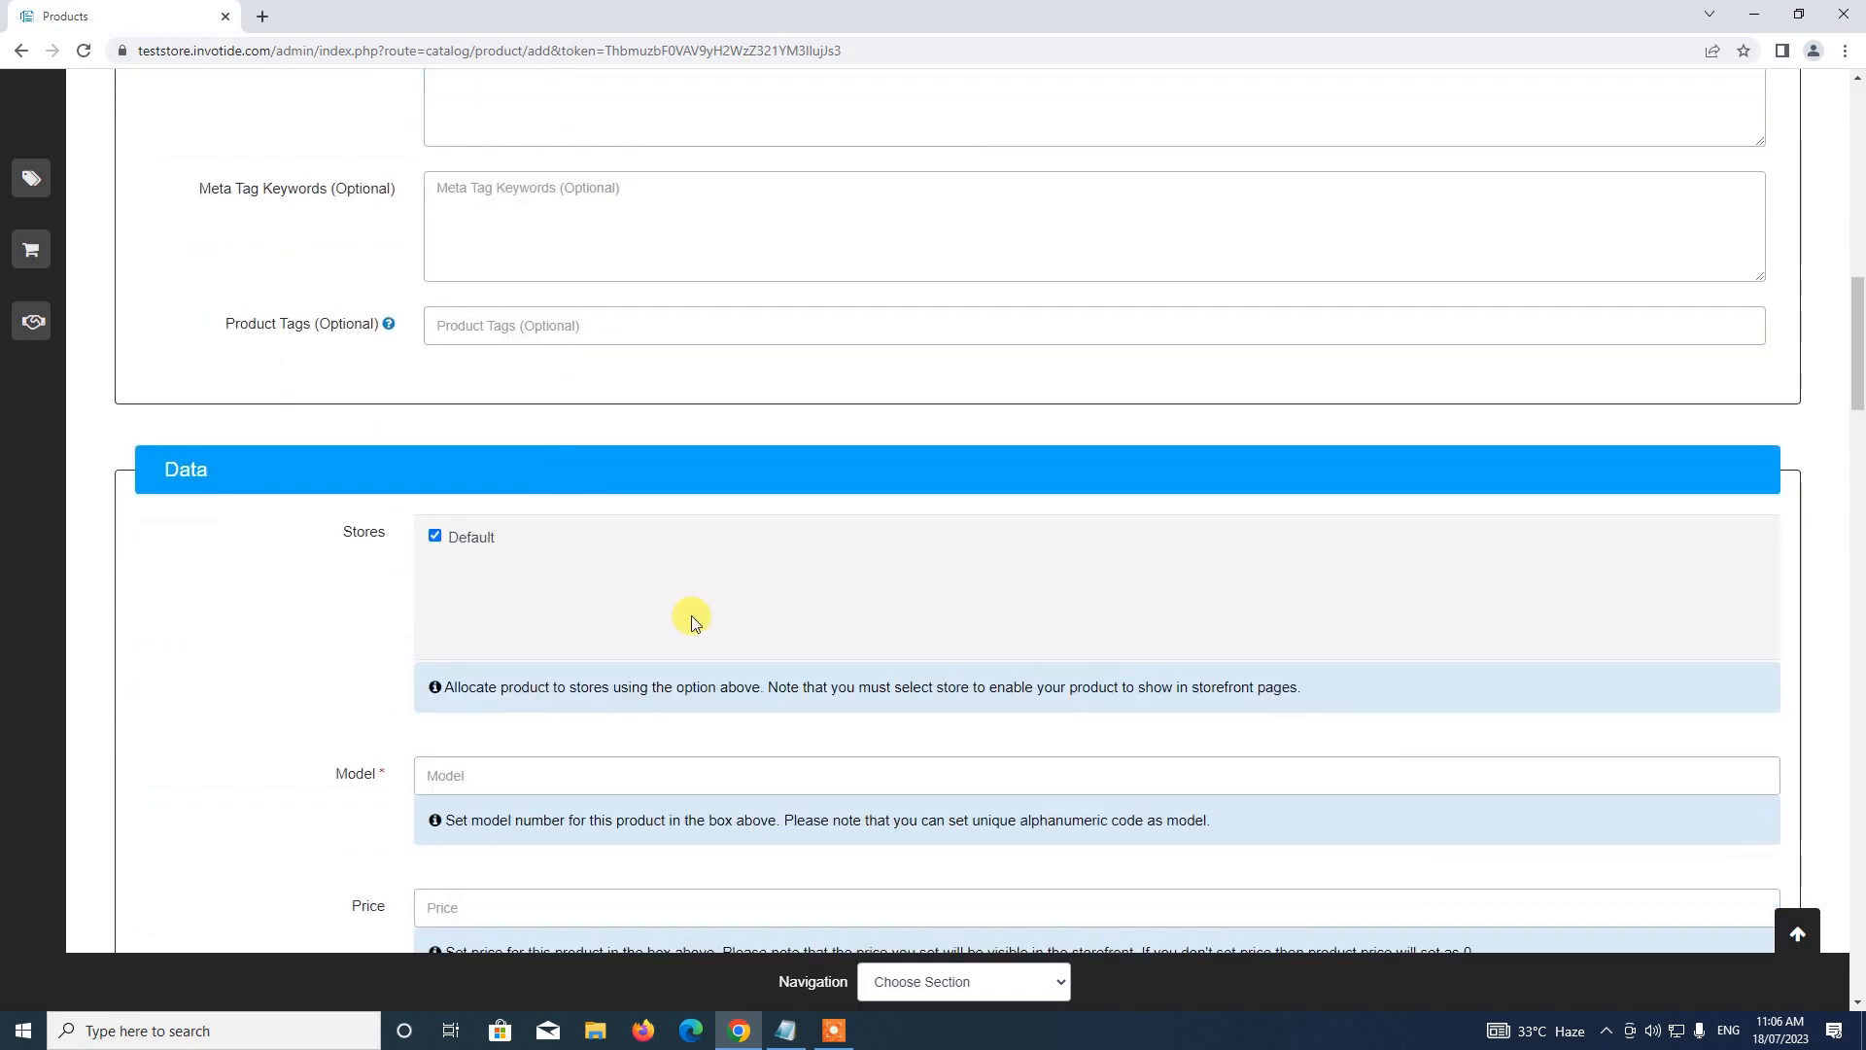
scroll(712, 582, "down", 2)
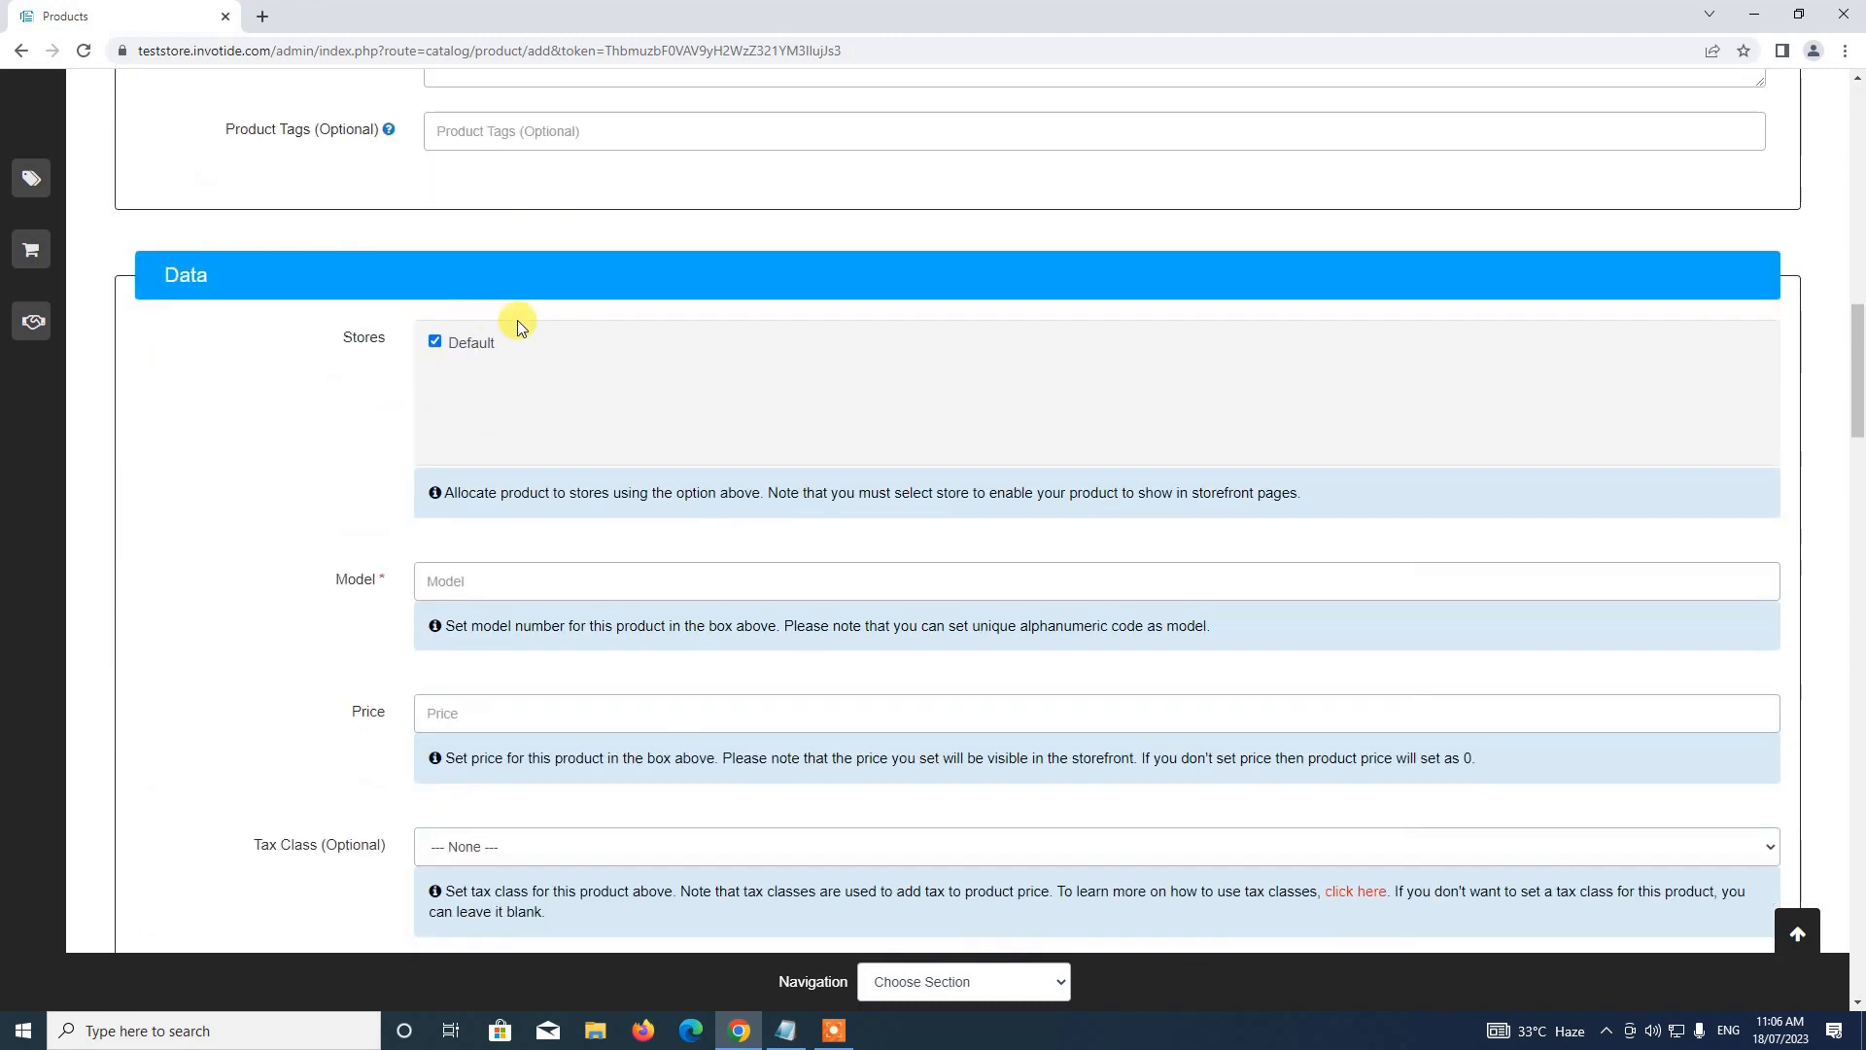
left_click(523, 580)
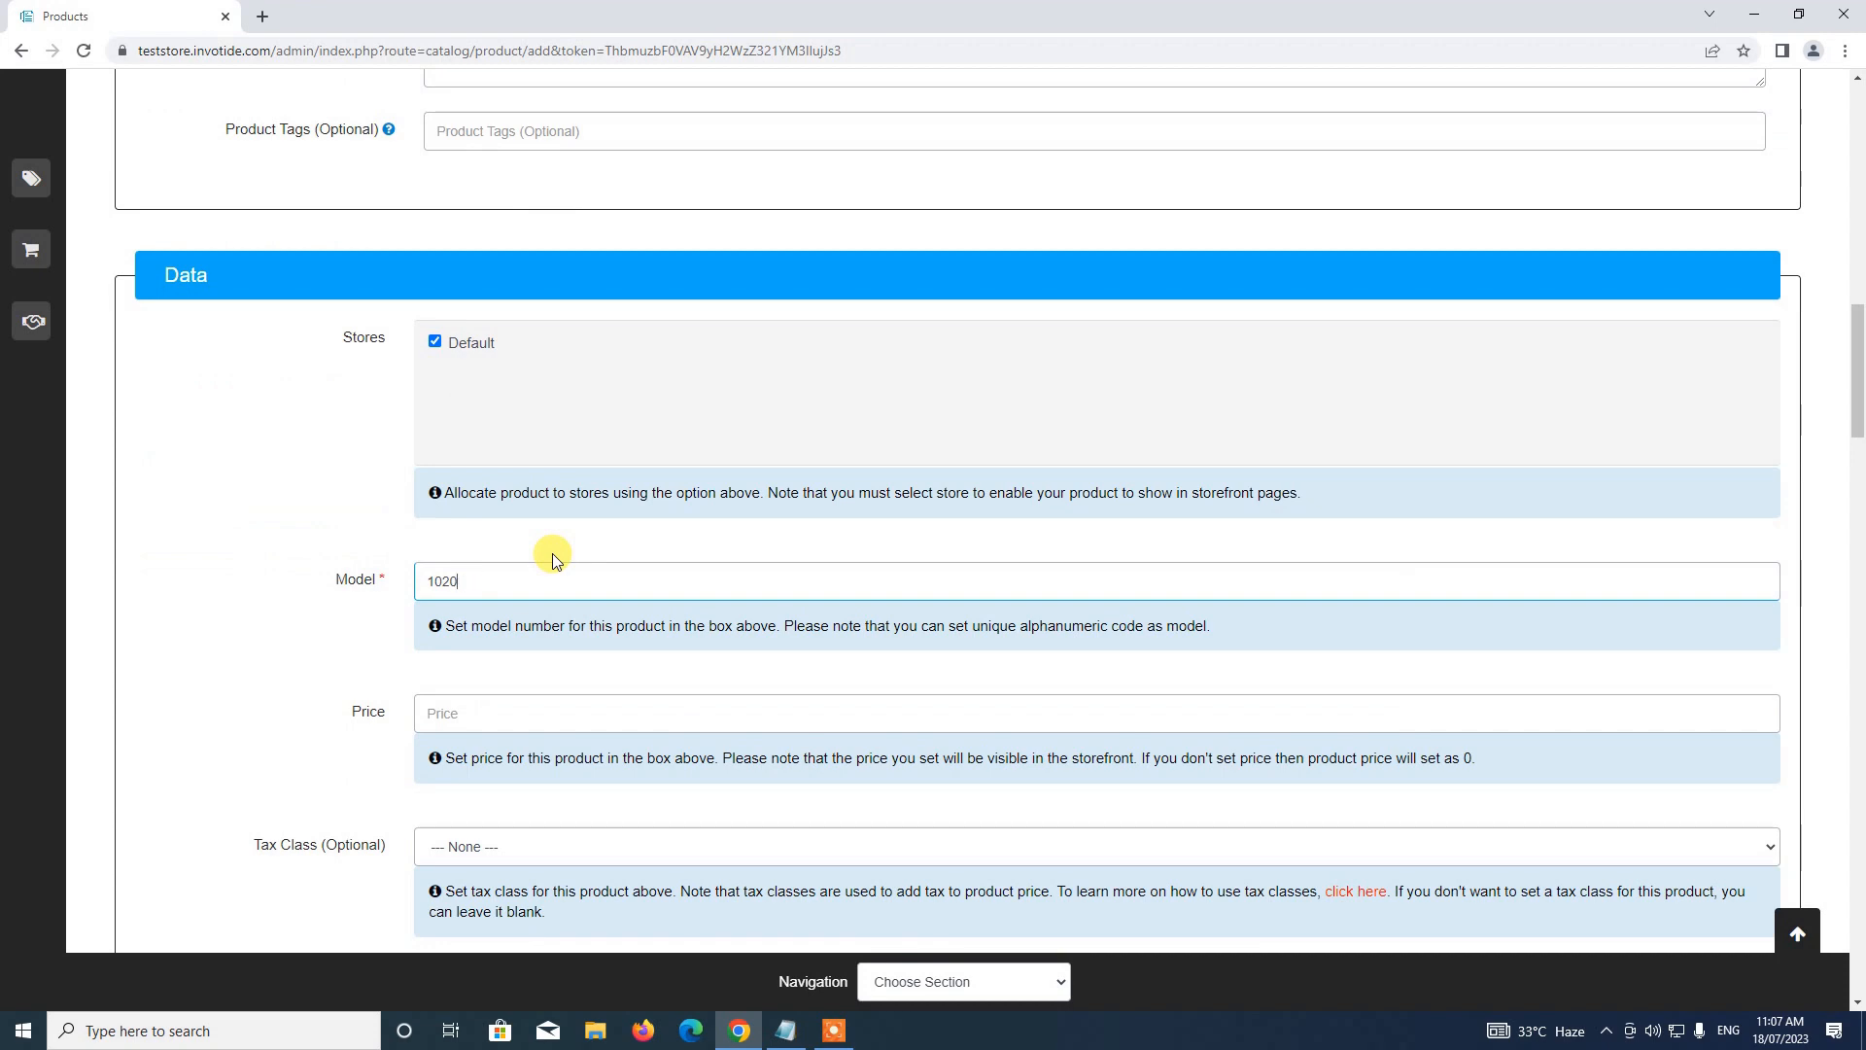
scroll(554, 561, "down", 4)
scroll(539, 584, "up", 2)
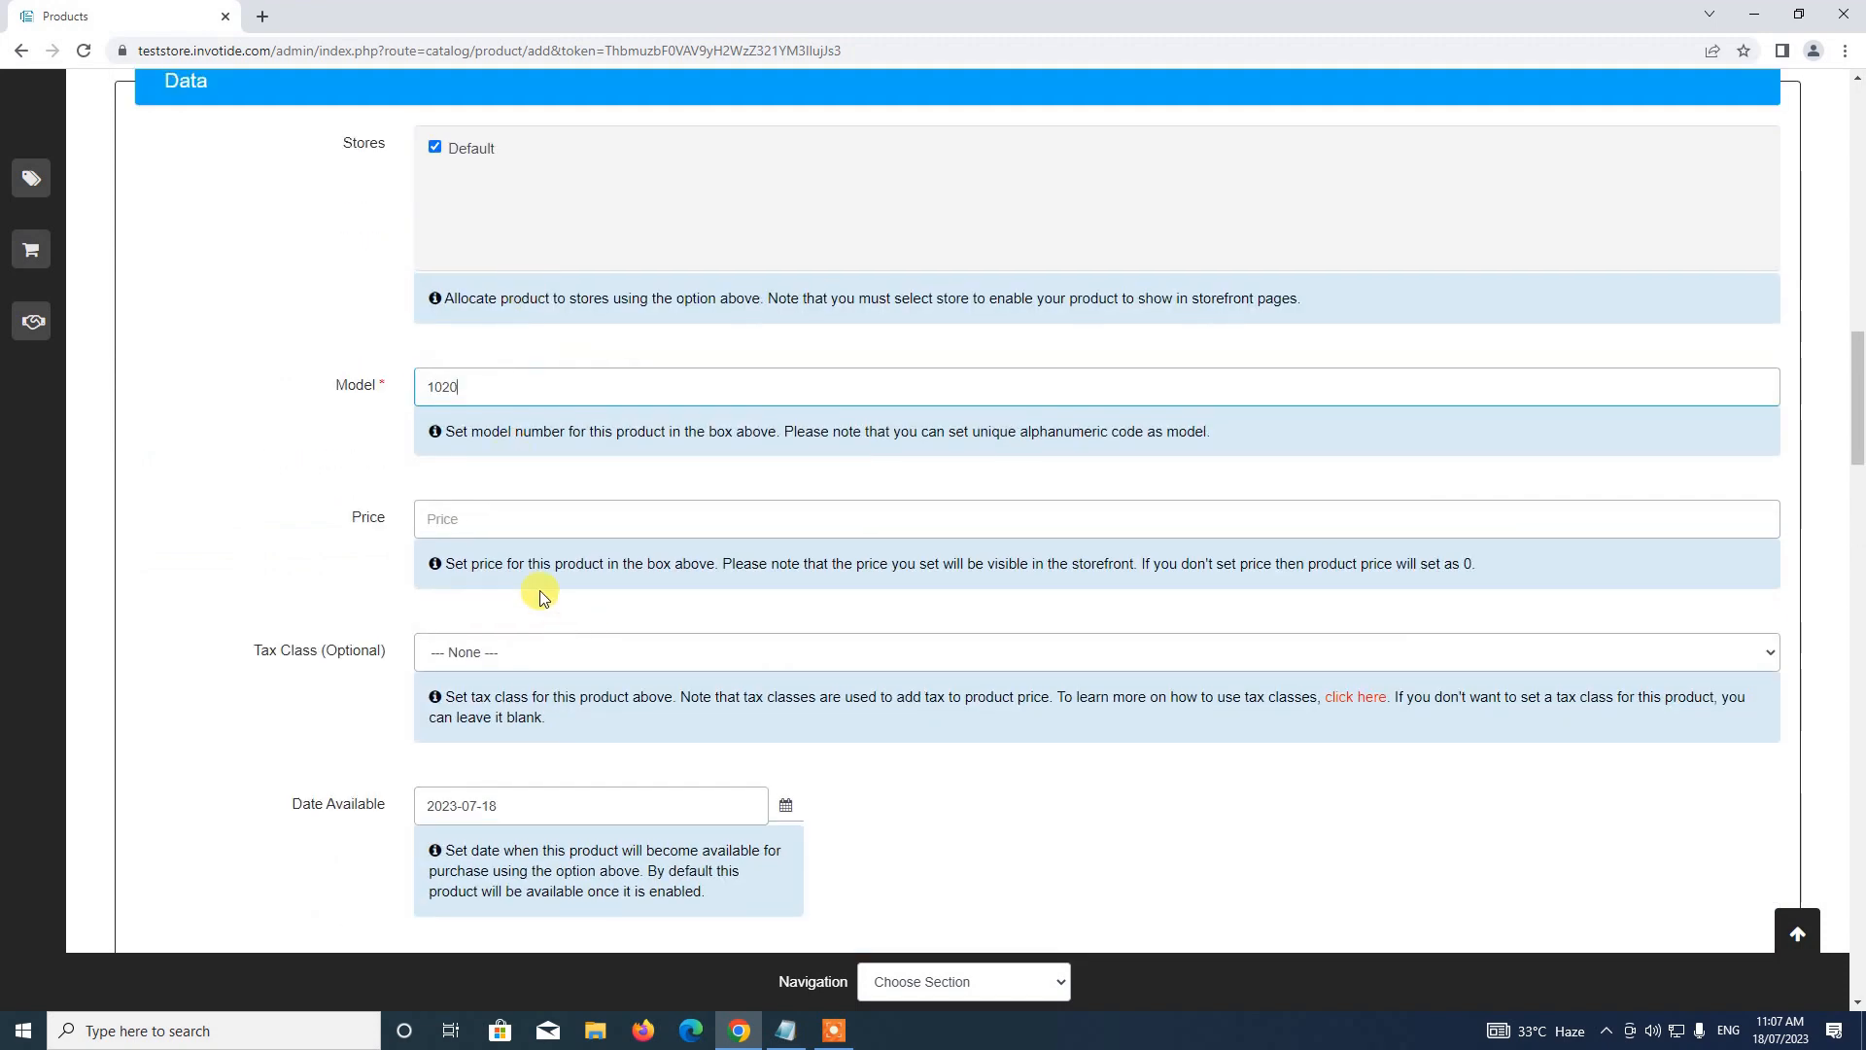
left_click(470, 517)
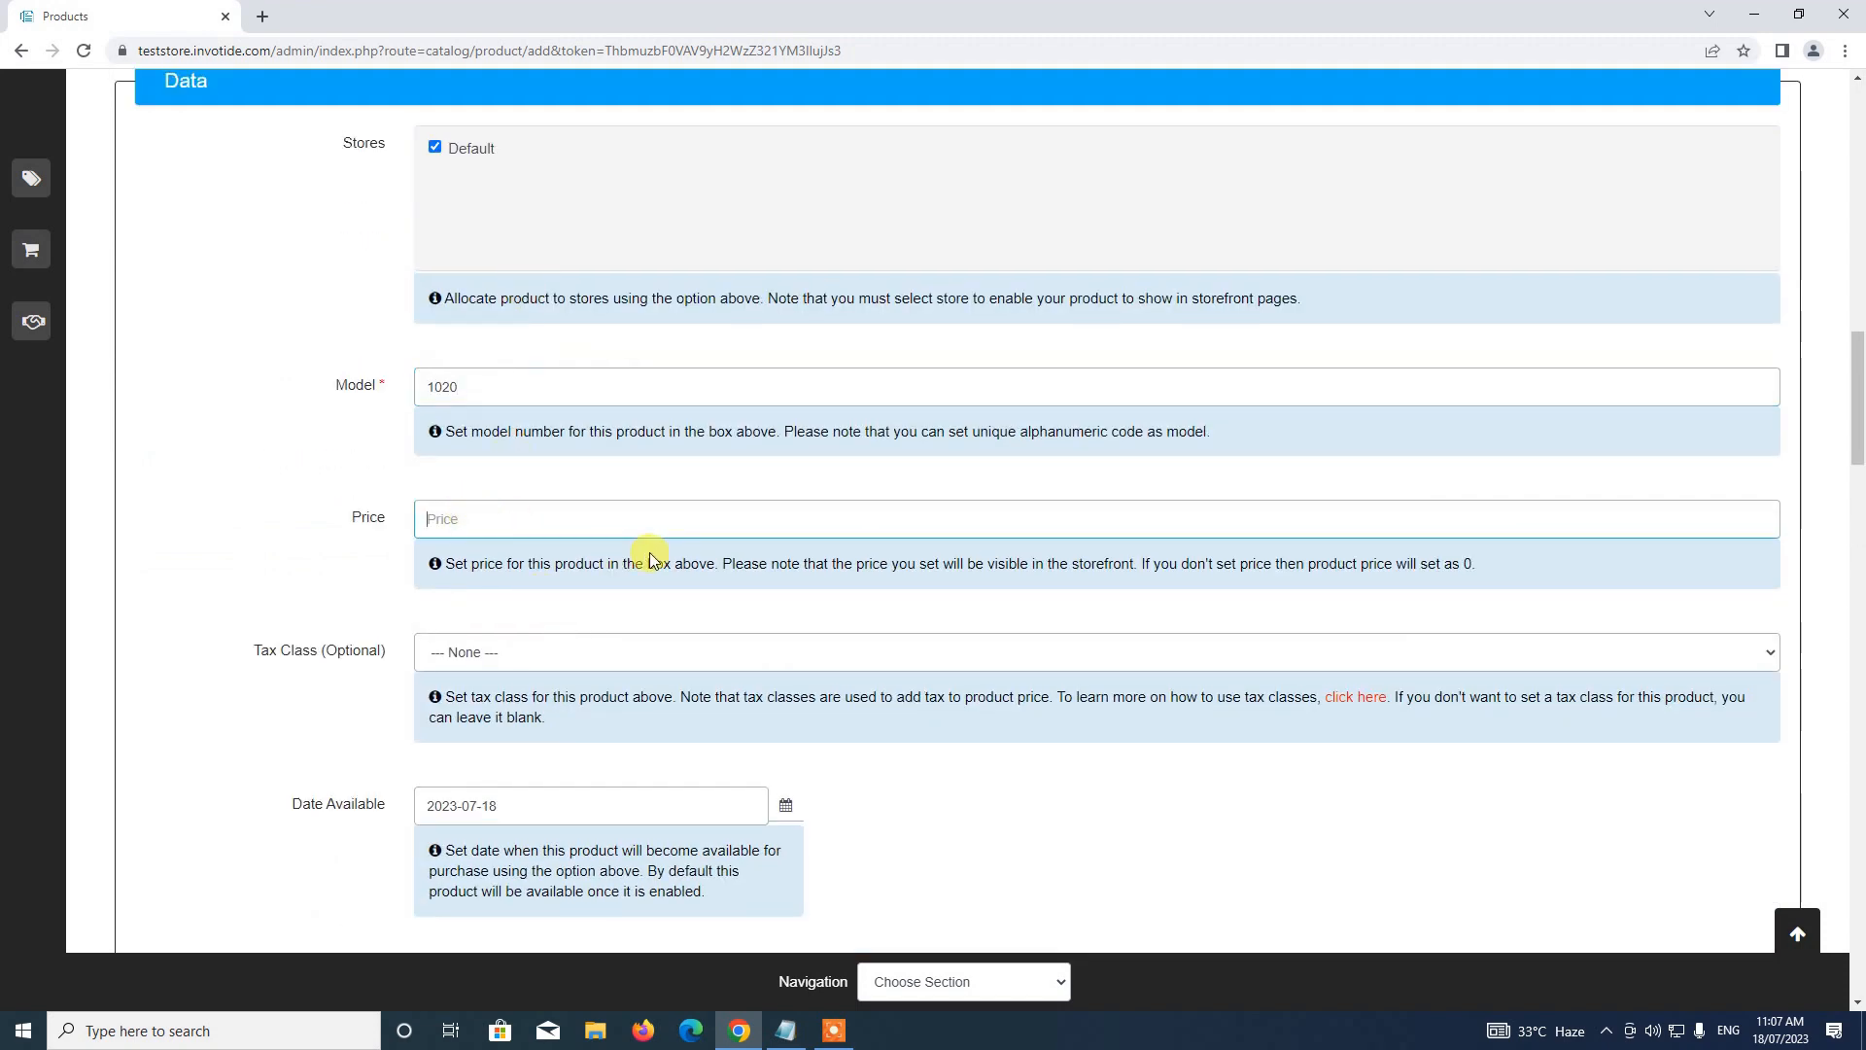
type("100")
Keep the Status Enabled and change the Sort Order from 1 to 4
scroll(649, 540, "down", 2)
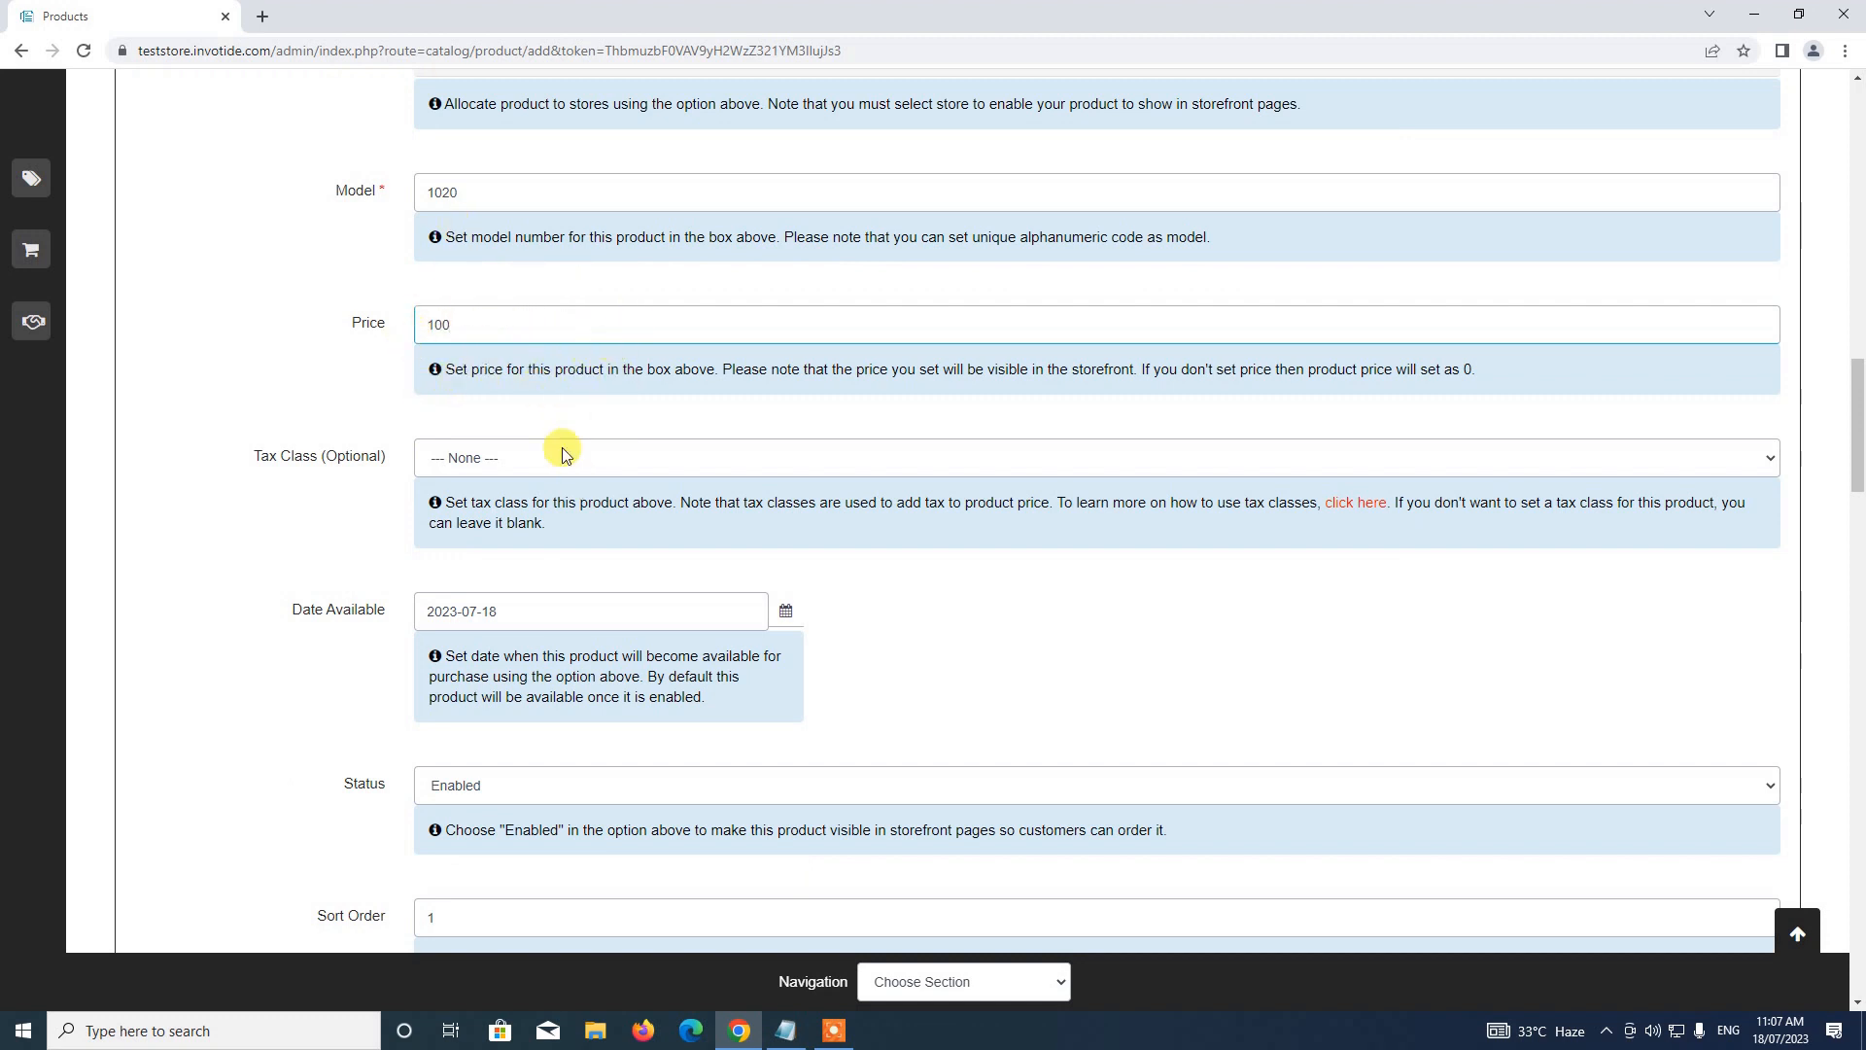
scroll(437, 338, "down", 1)
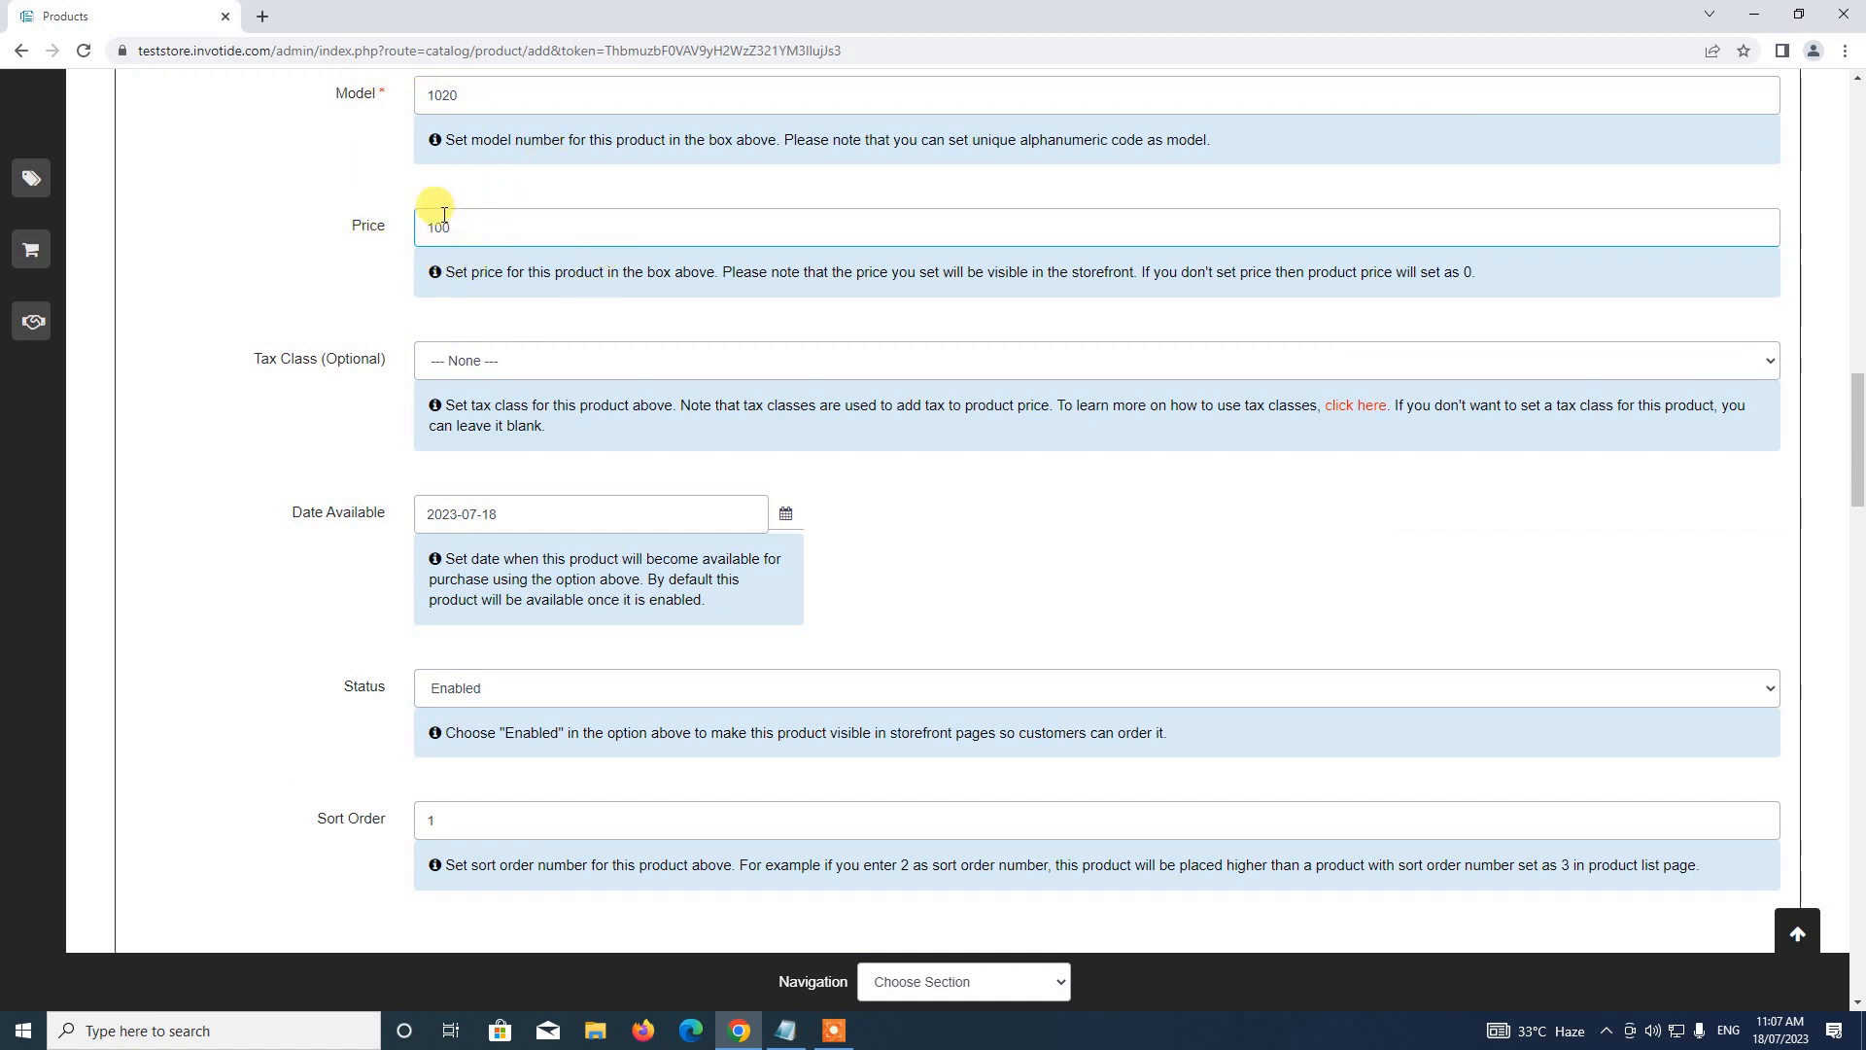
scroll(483, 242, "down", 1)
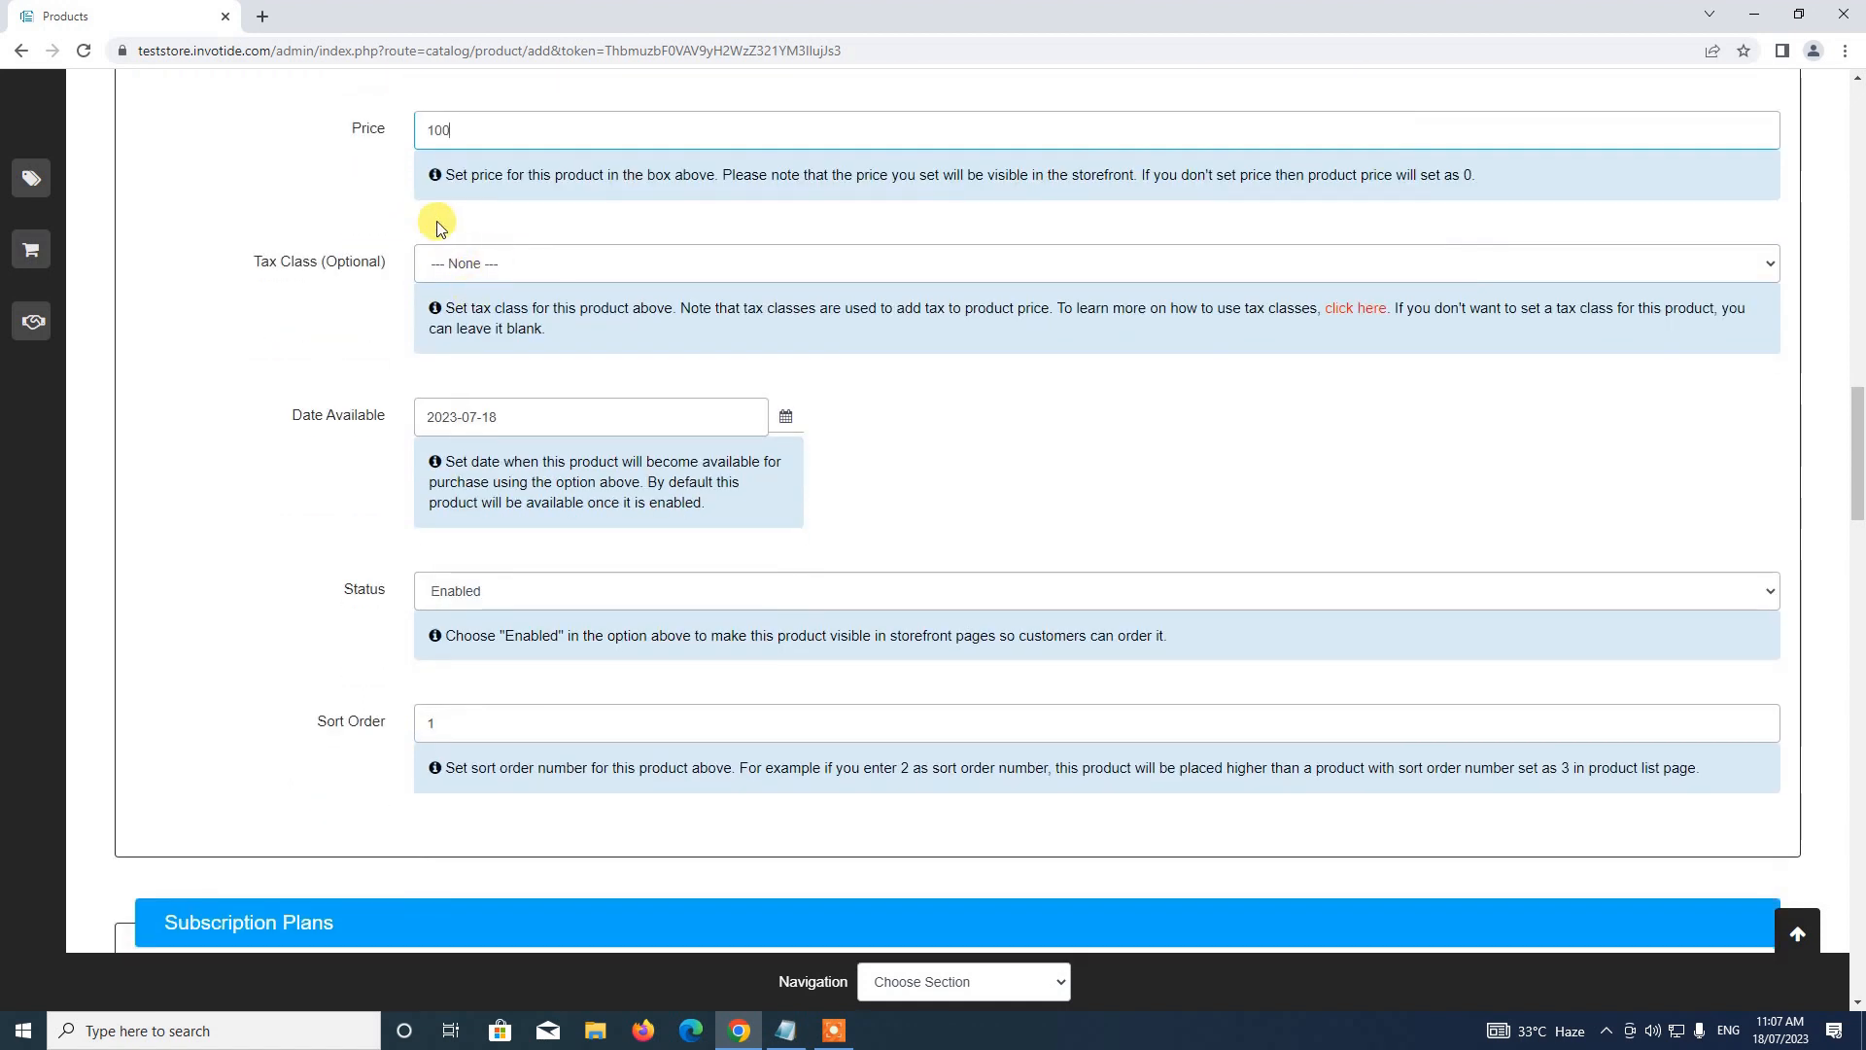
scroll(481, 354, "down", 1)
scroll(486, 374, "down", 2)
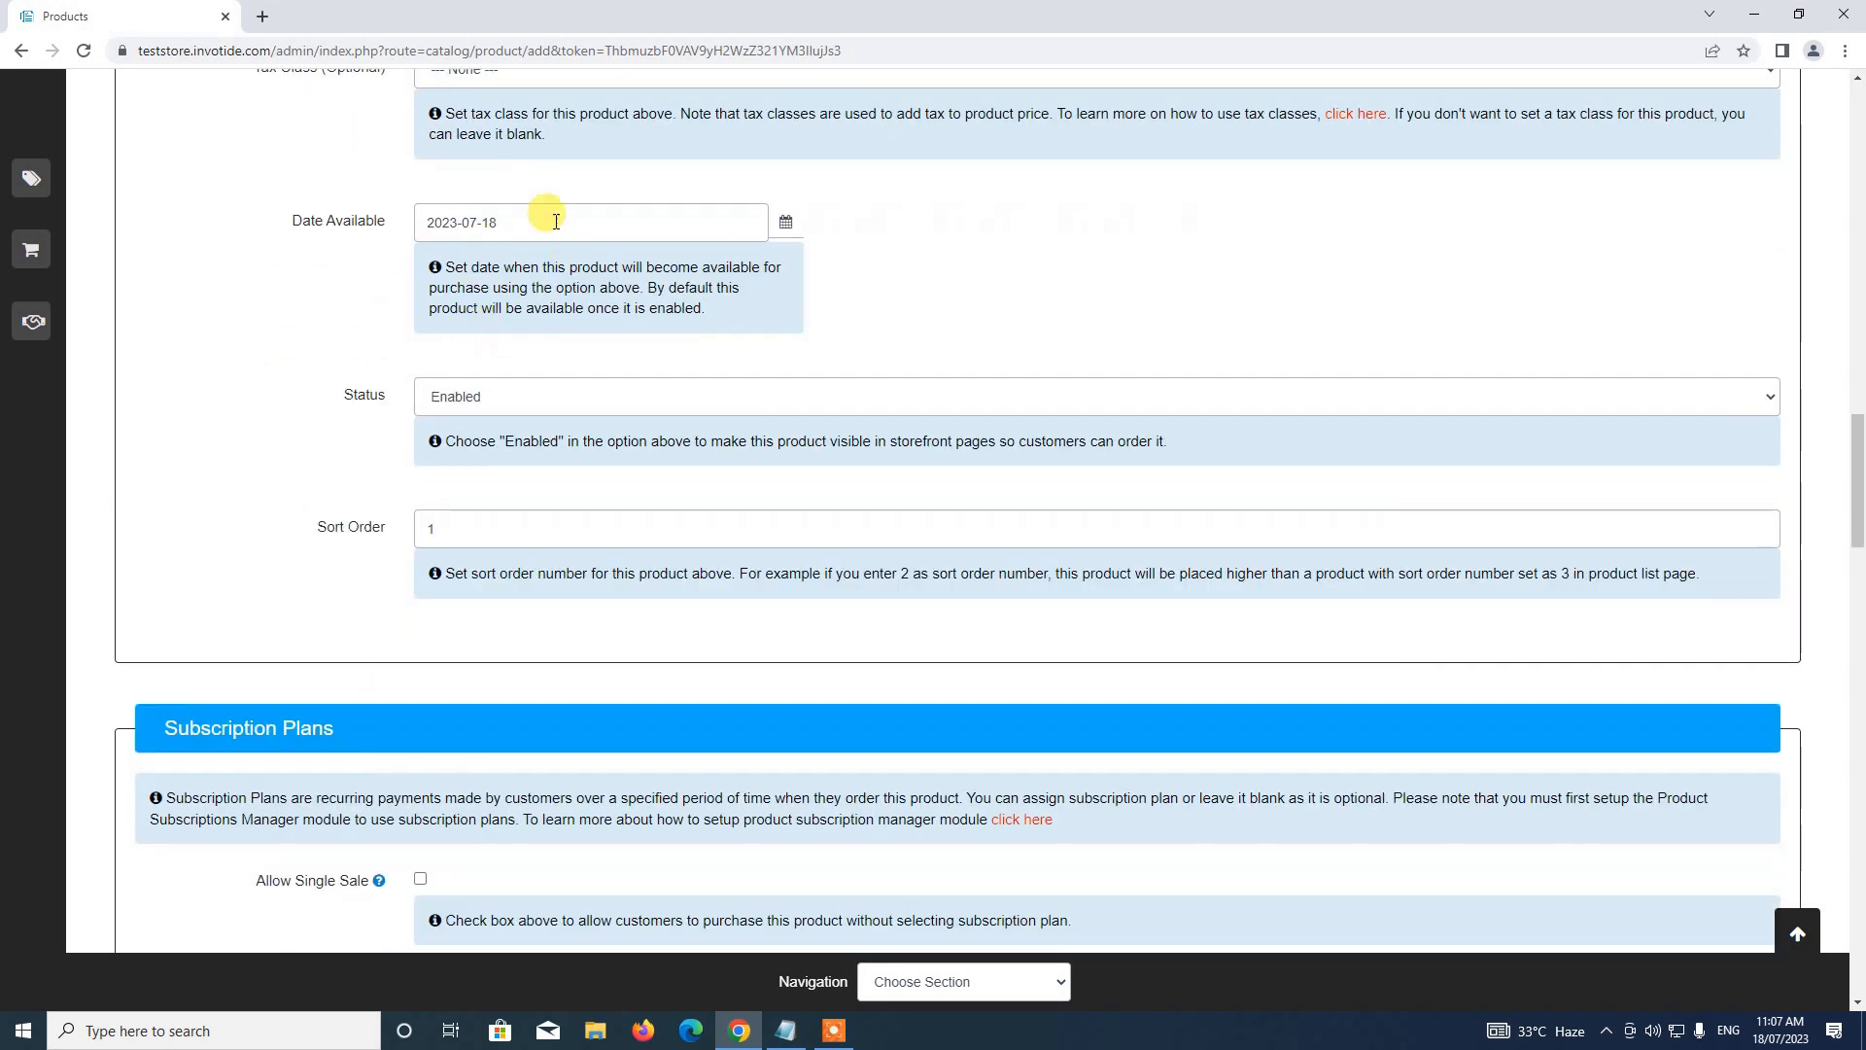
scroll(481, 350, "down", 1)
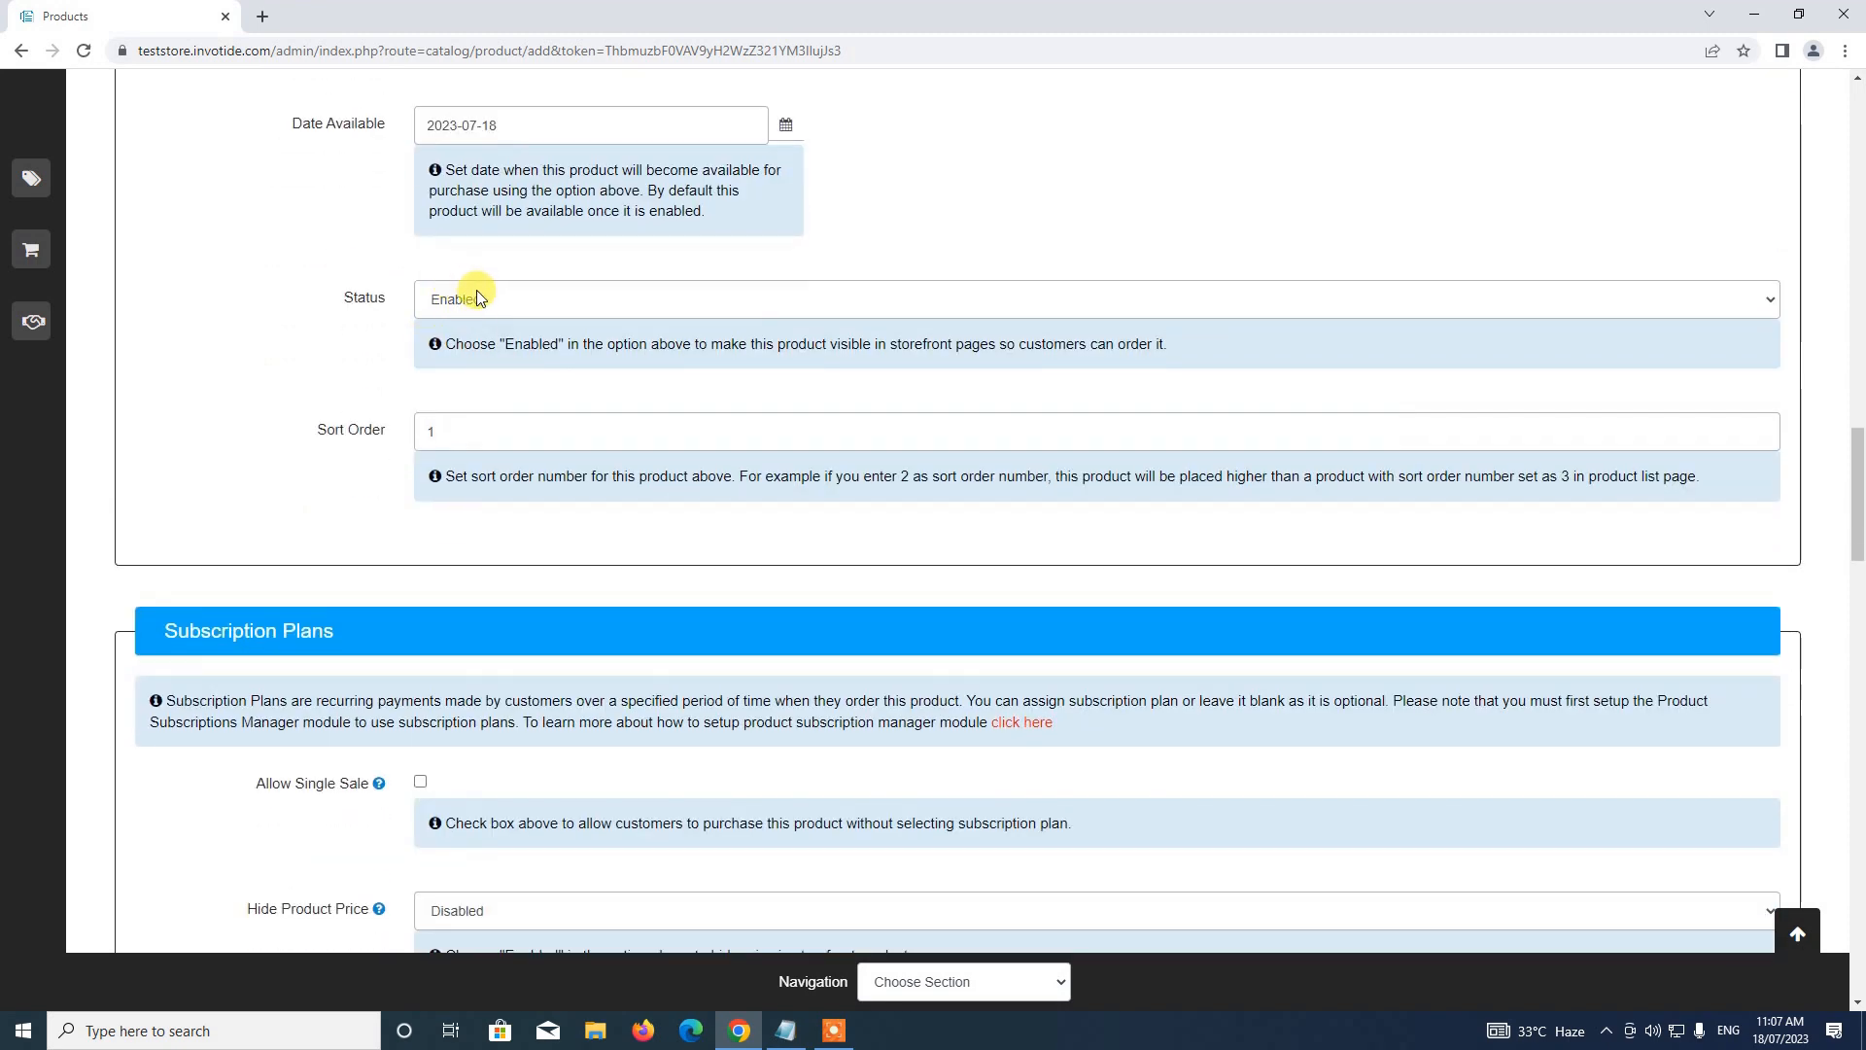
left_click(478, 297)
left_click(477, 328)
scroll(533, 305, "down", 1)
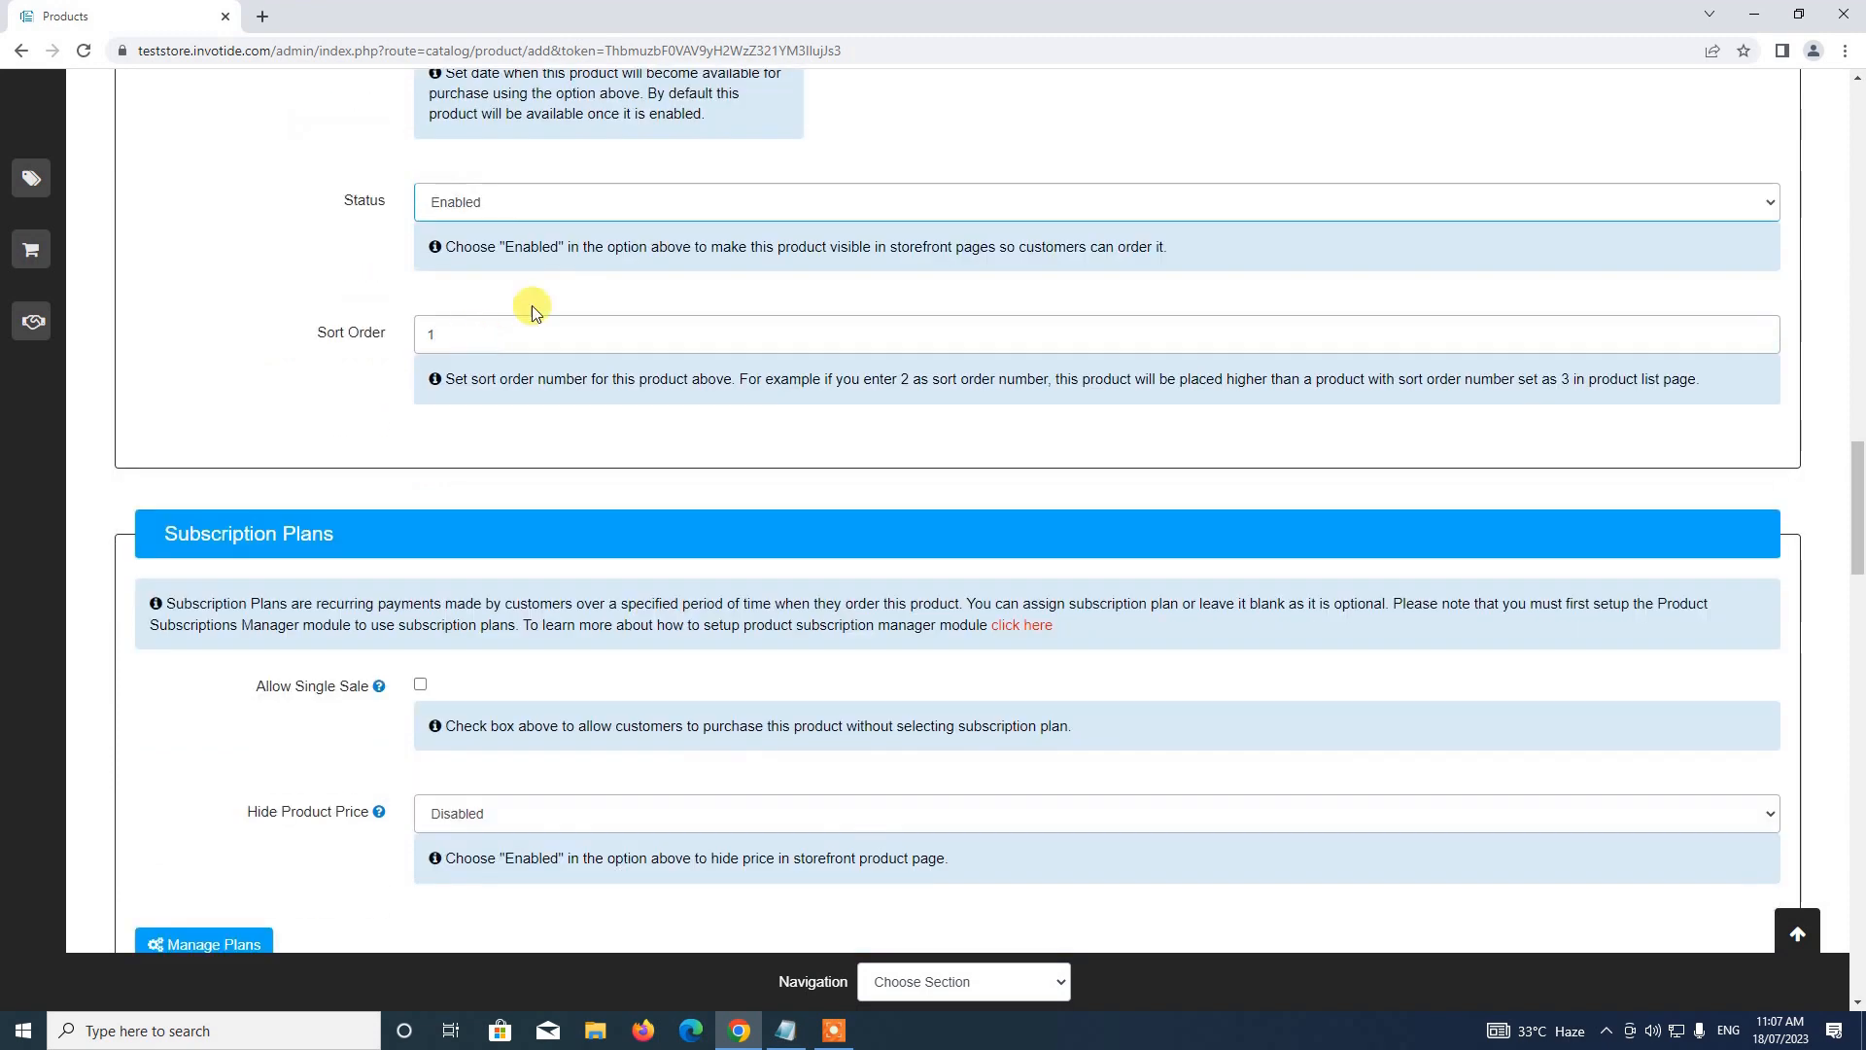
double_click(450, 336)
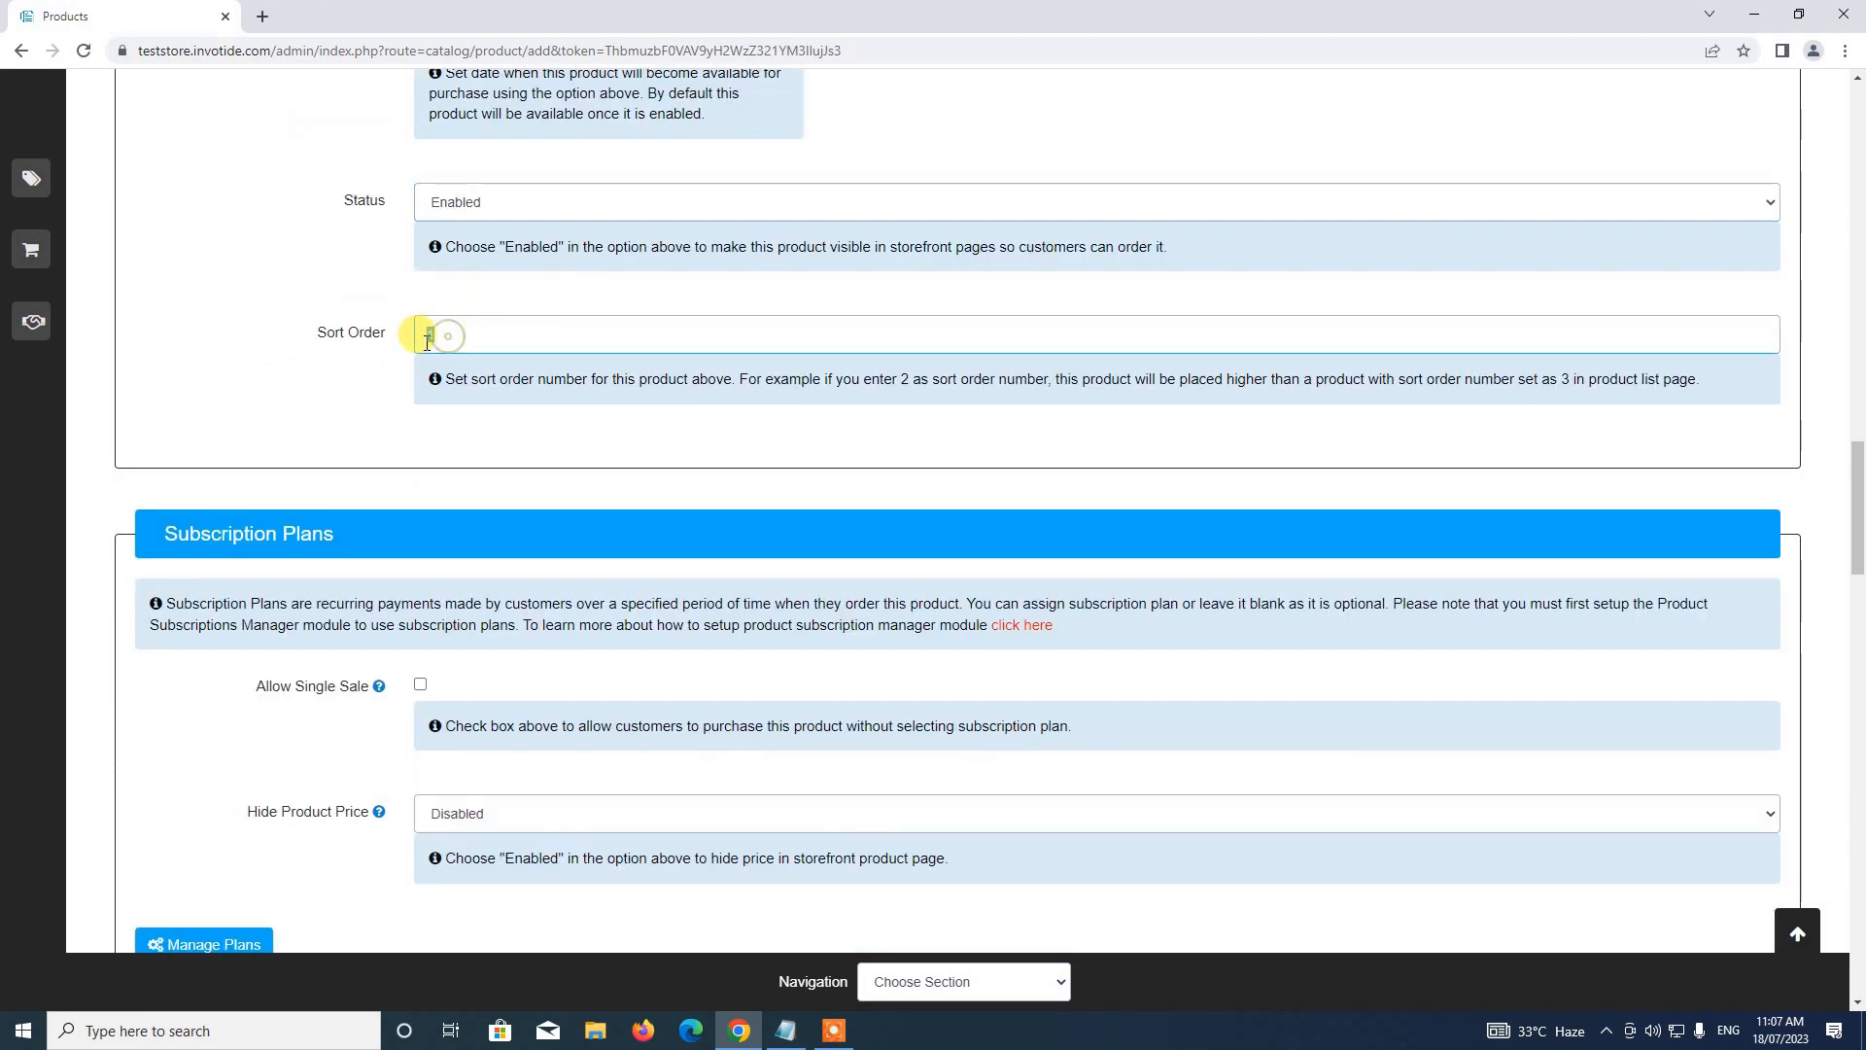
type("4")
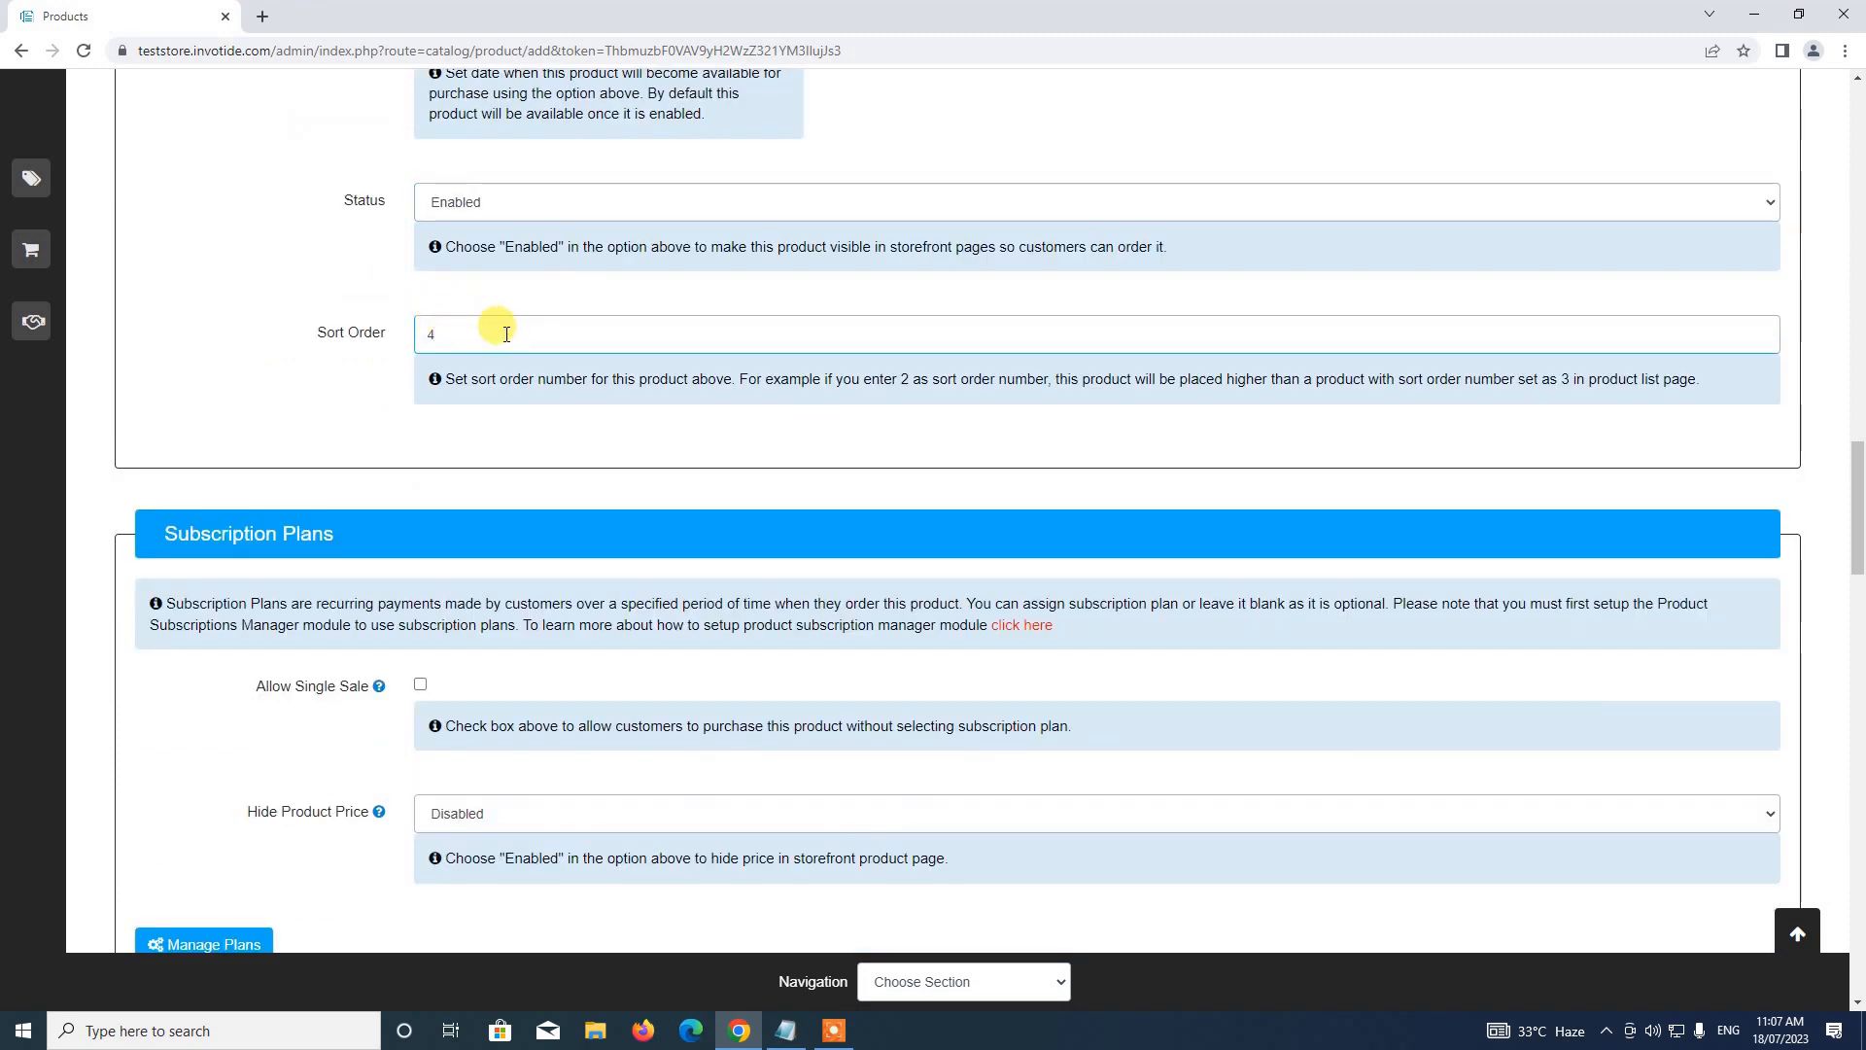
scroll(486, 325, "down", 2)
scroll(500, 243, "up", 3)
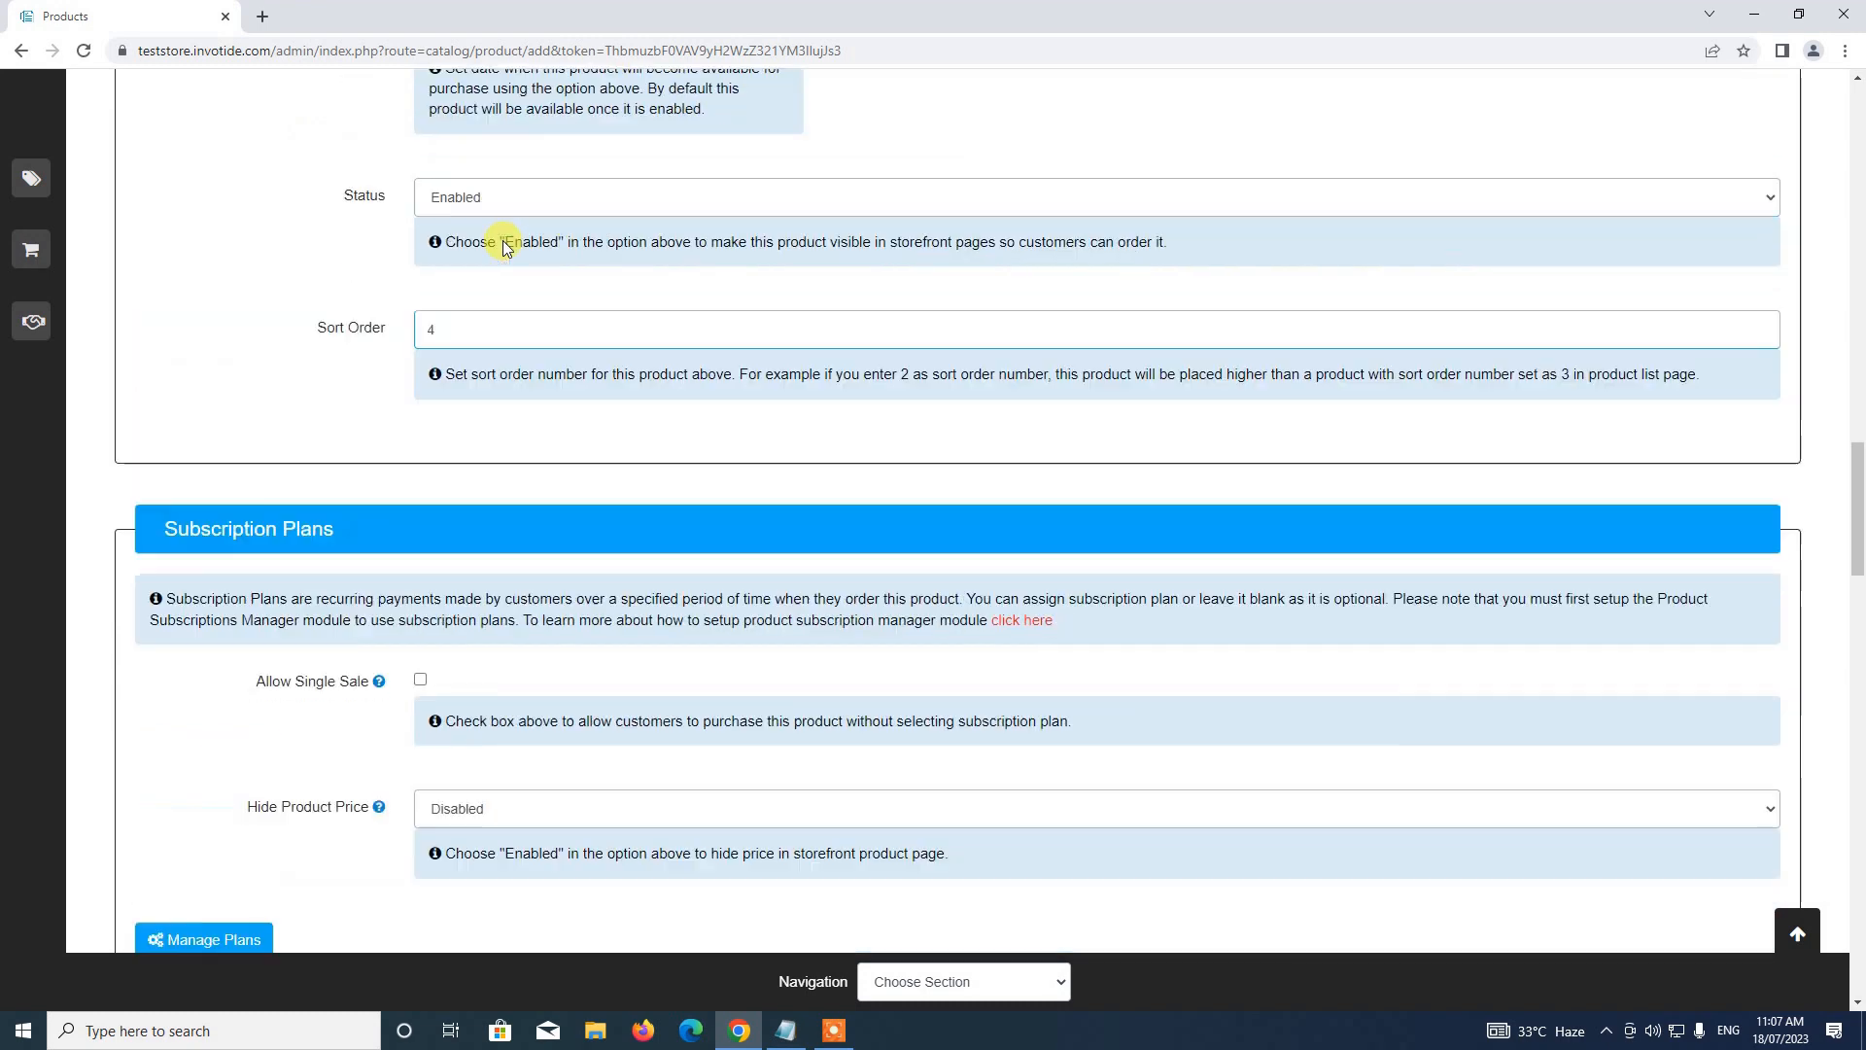
scroll(429, 304, "down", 3)
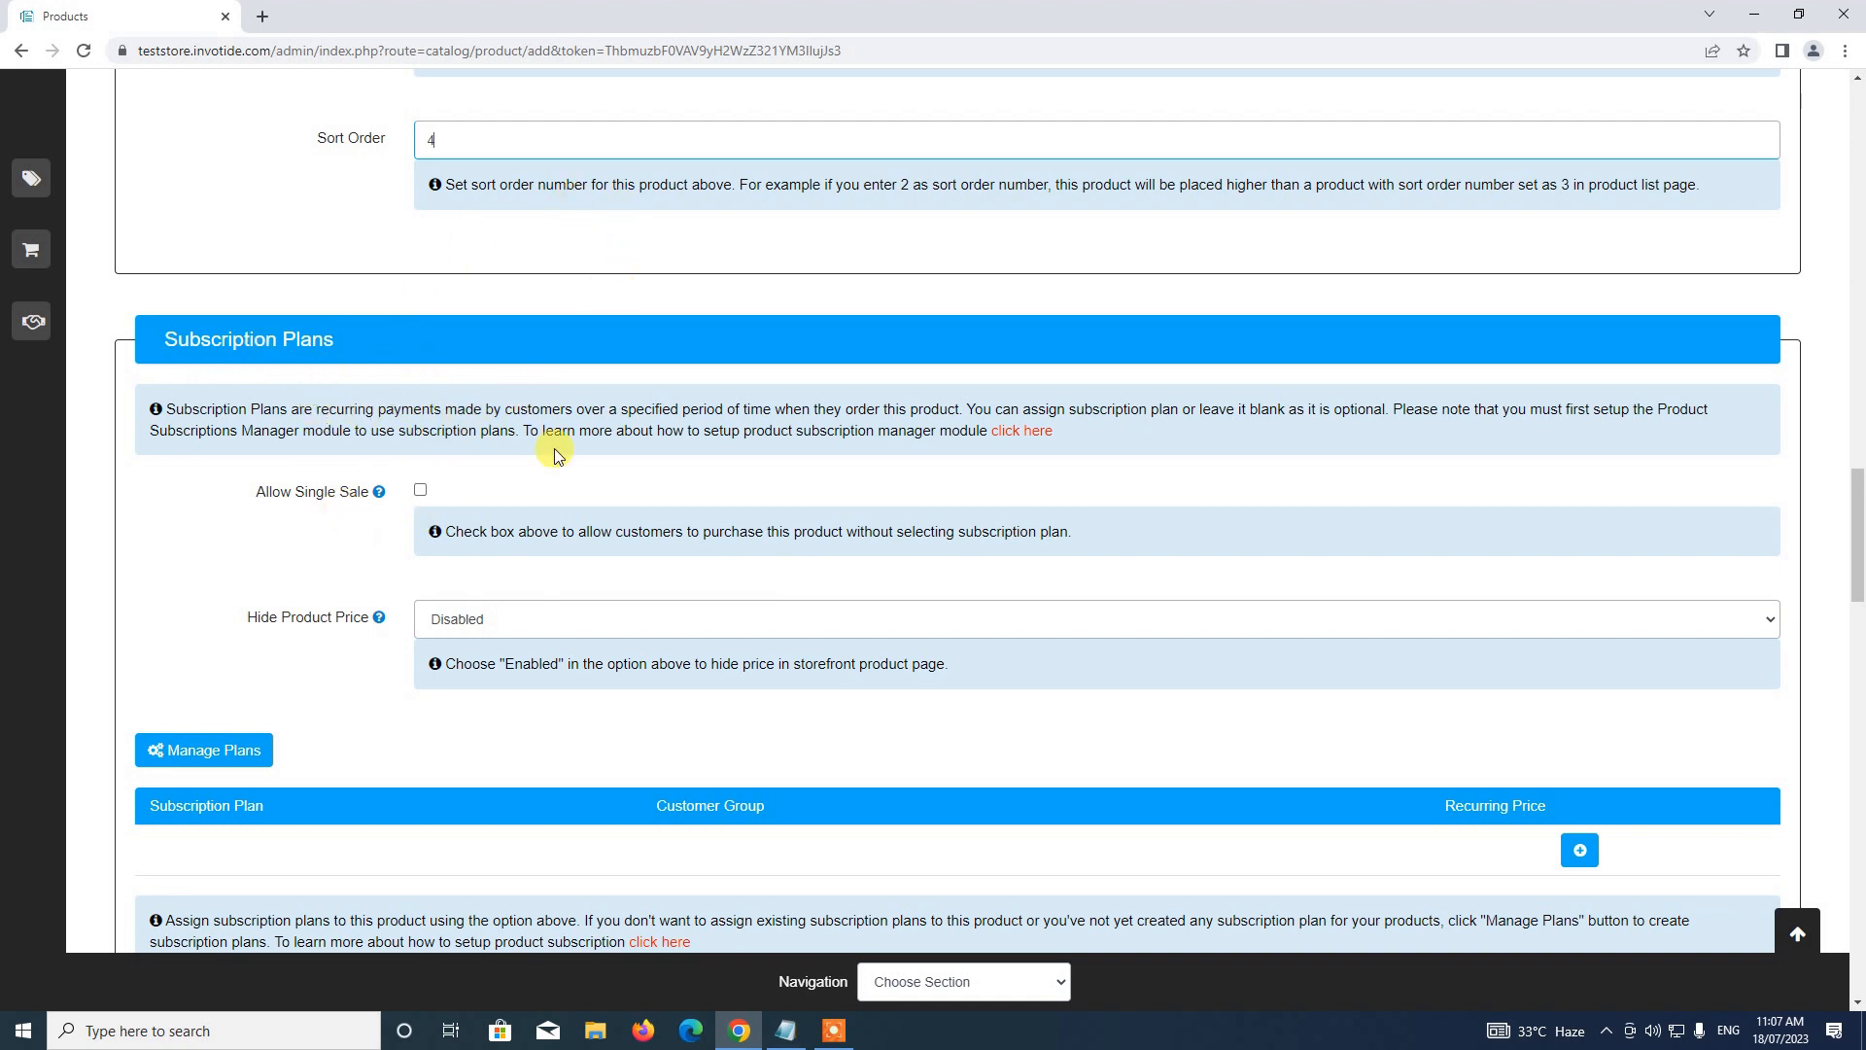
scroll(446, 530, "down", 1)
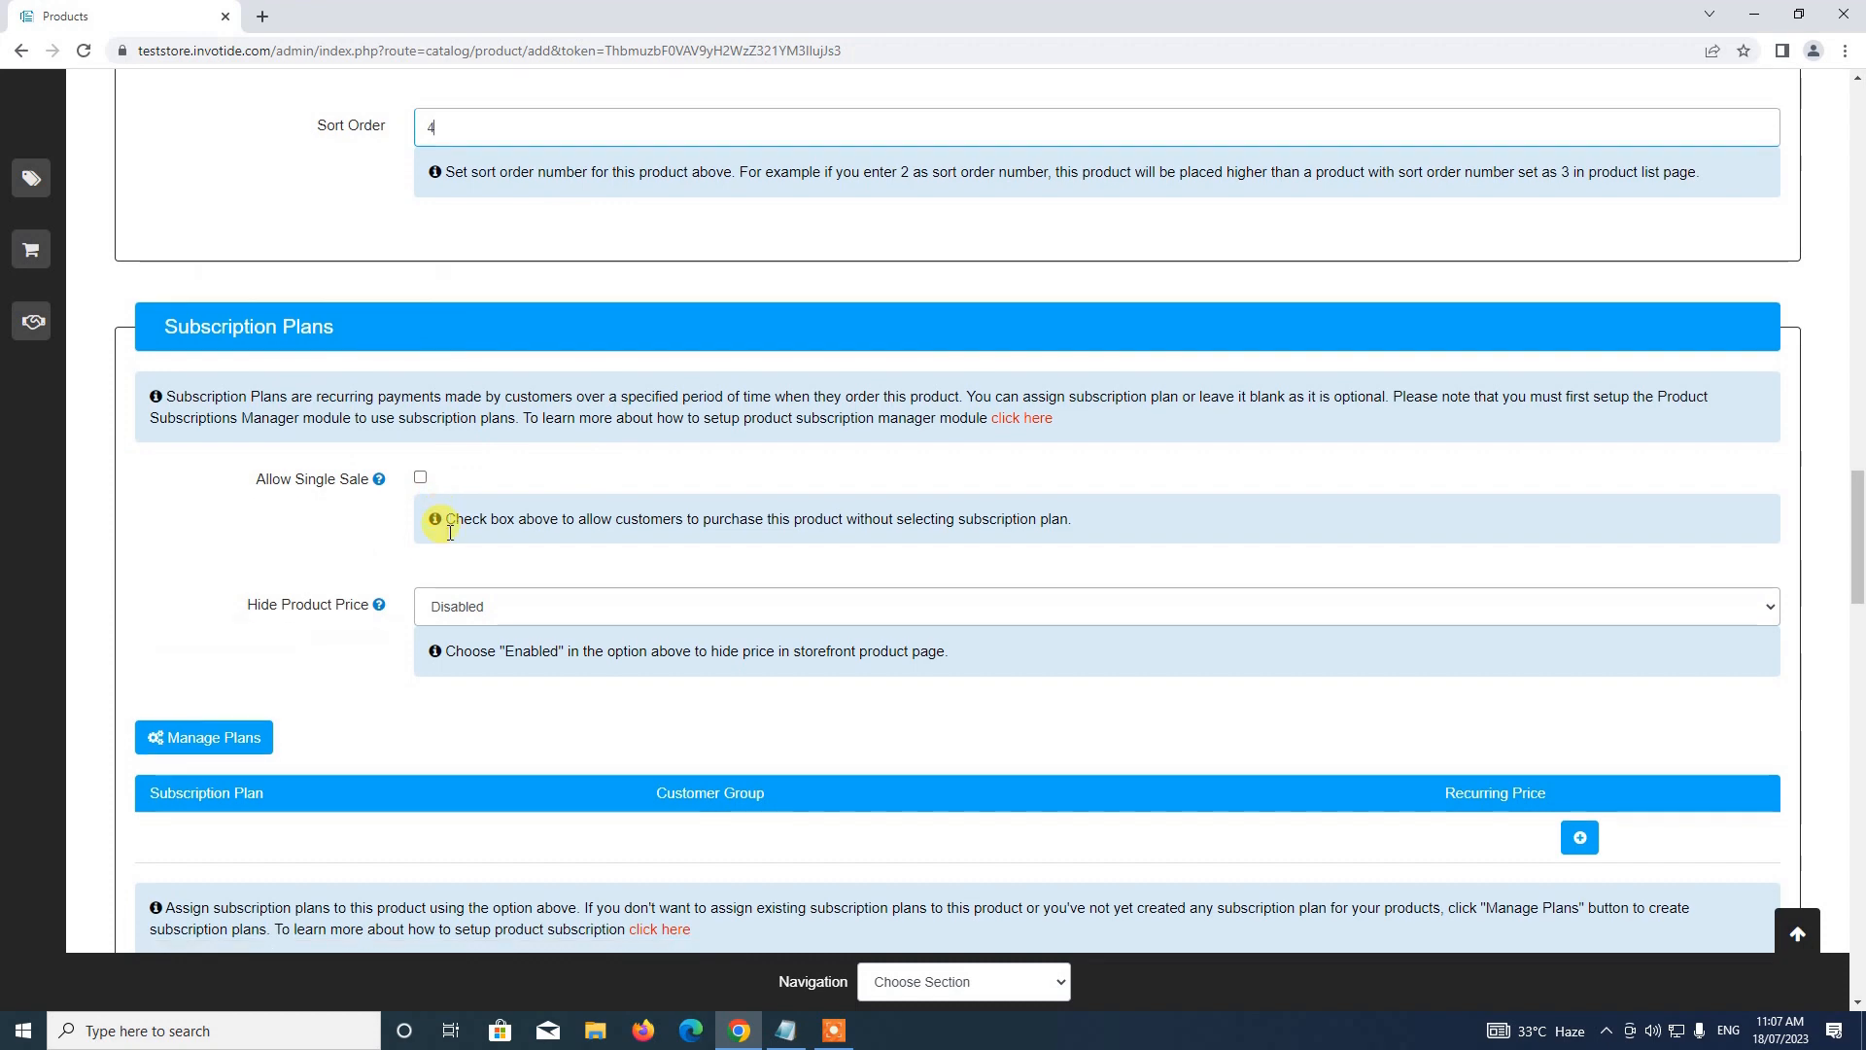
scroll(443, 524, "down", 4)
scroll(438, 520, "up", 4)
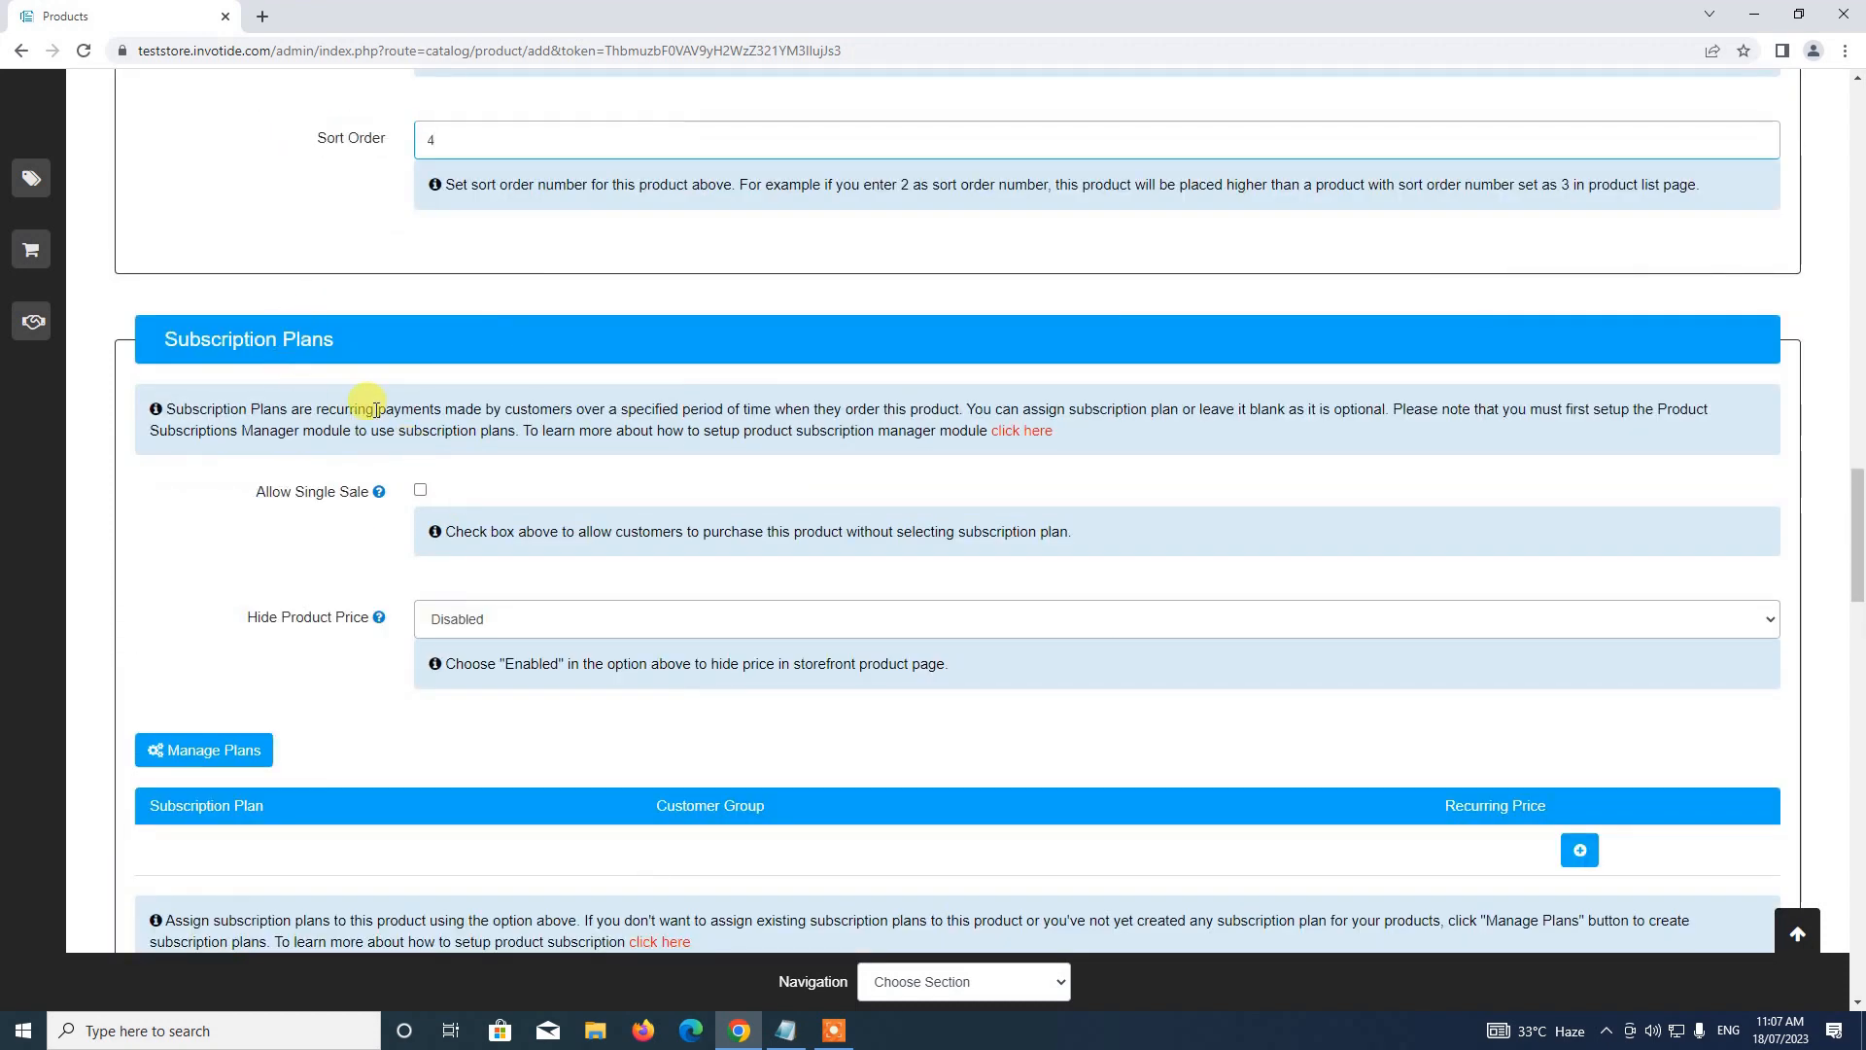
scroll(594, 516, "down", 1)
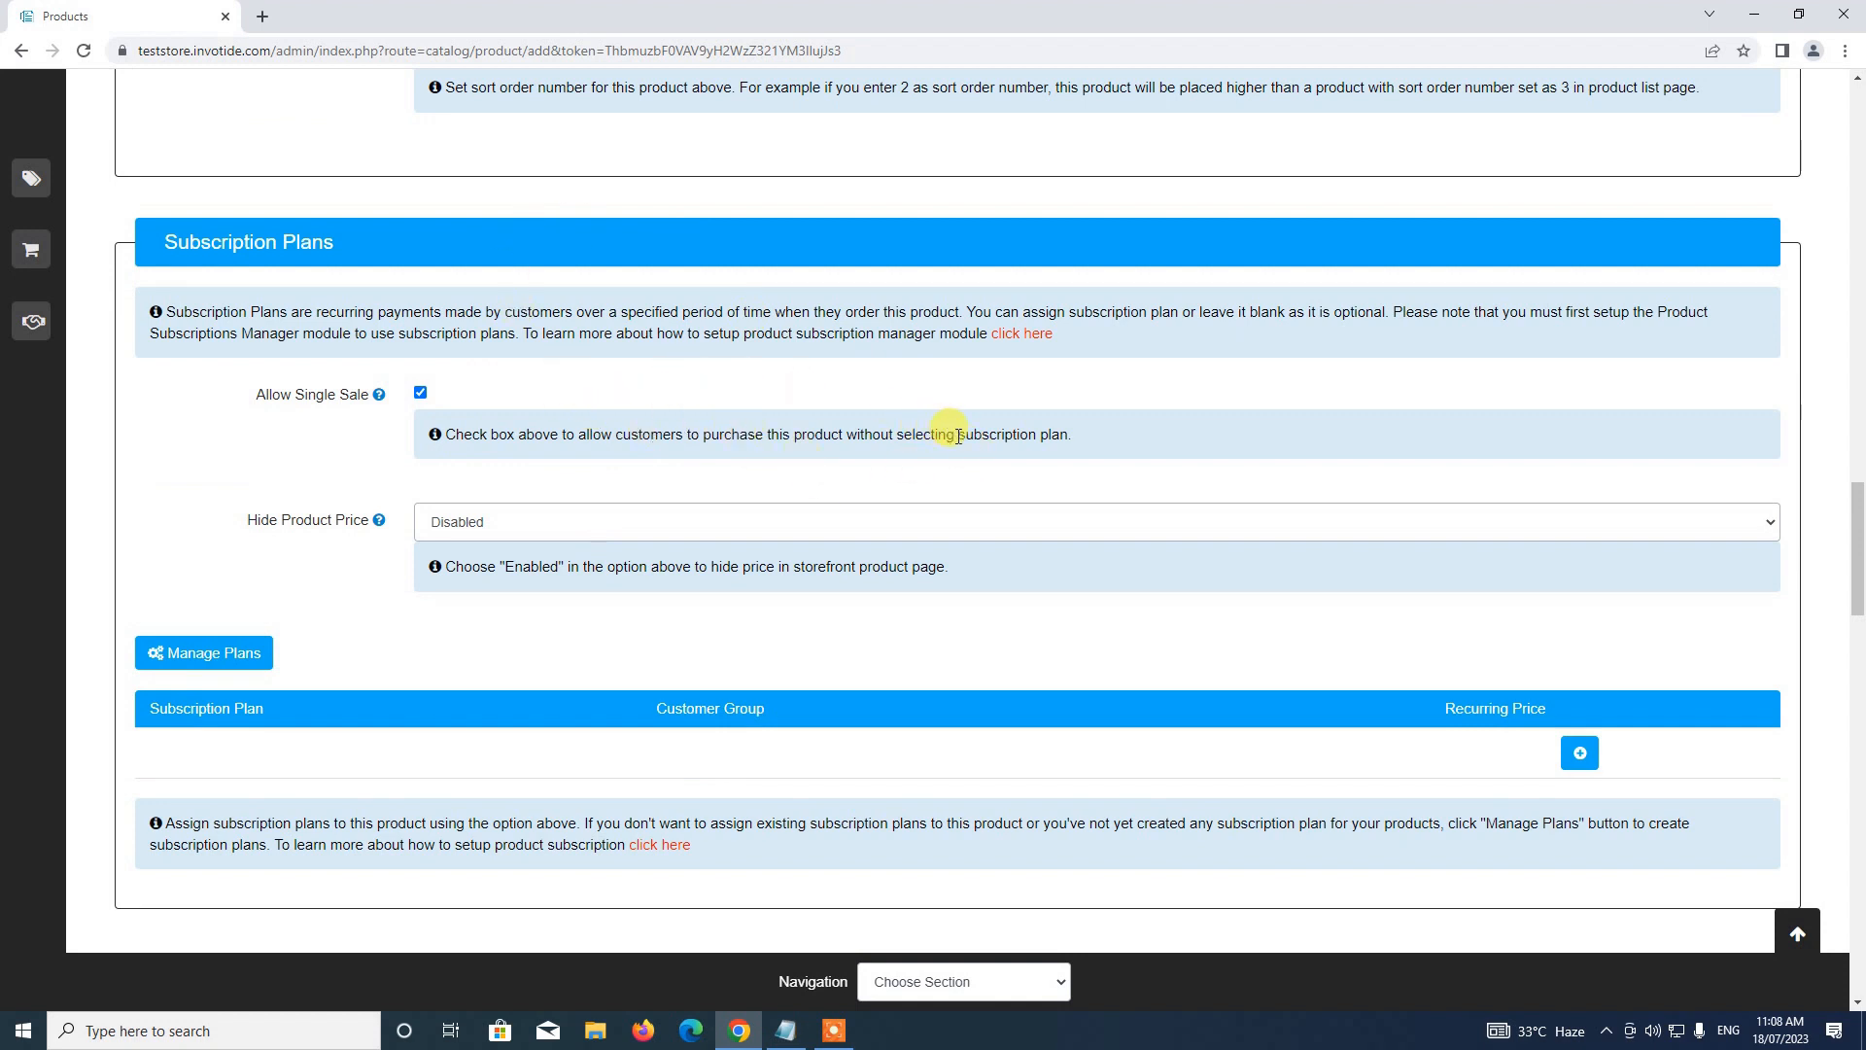
left_click_drag(959, 437, 1085, 444)
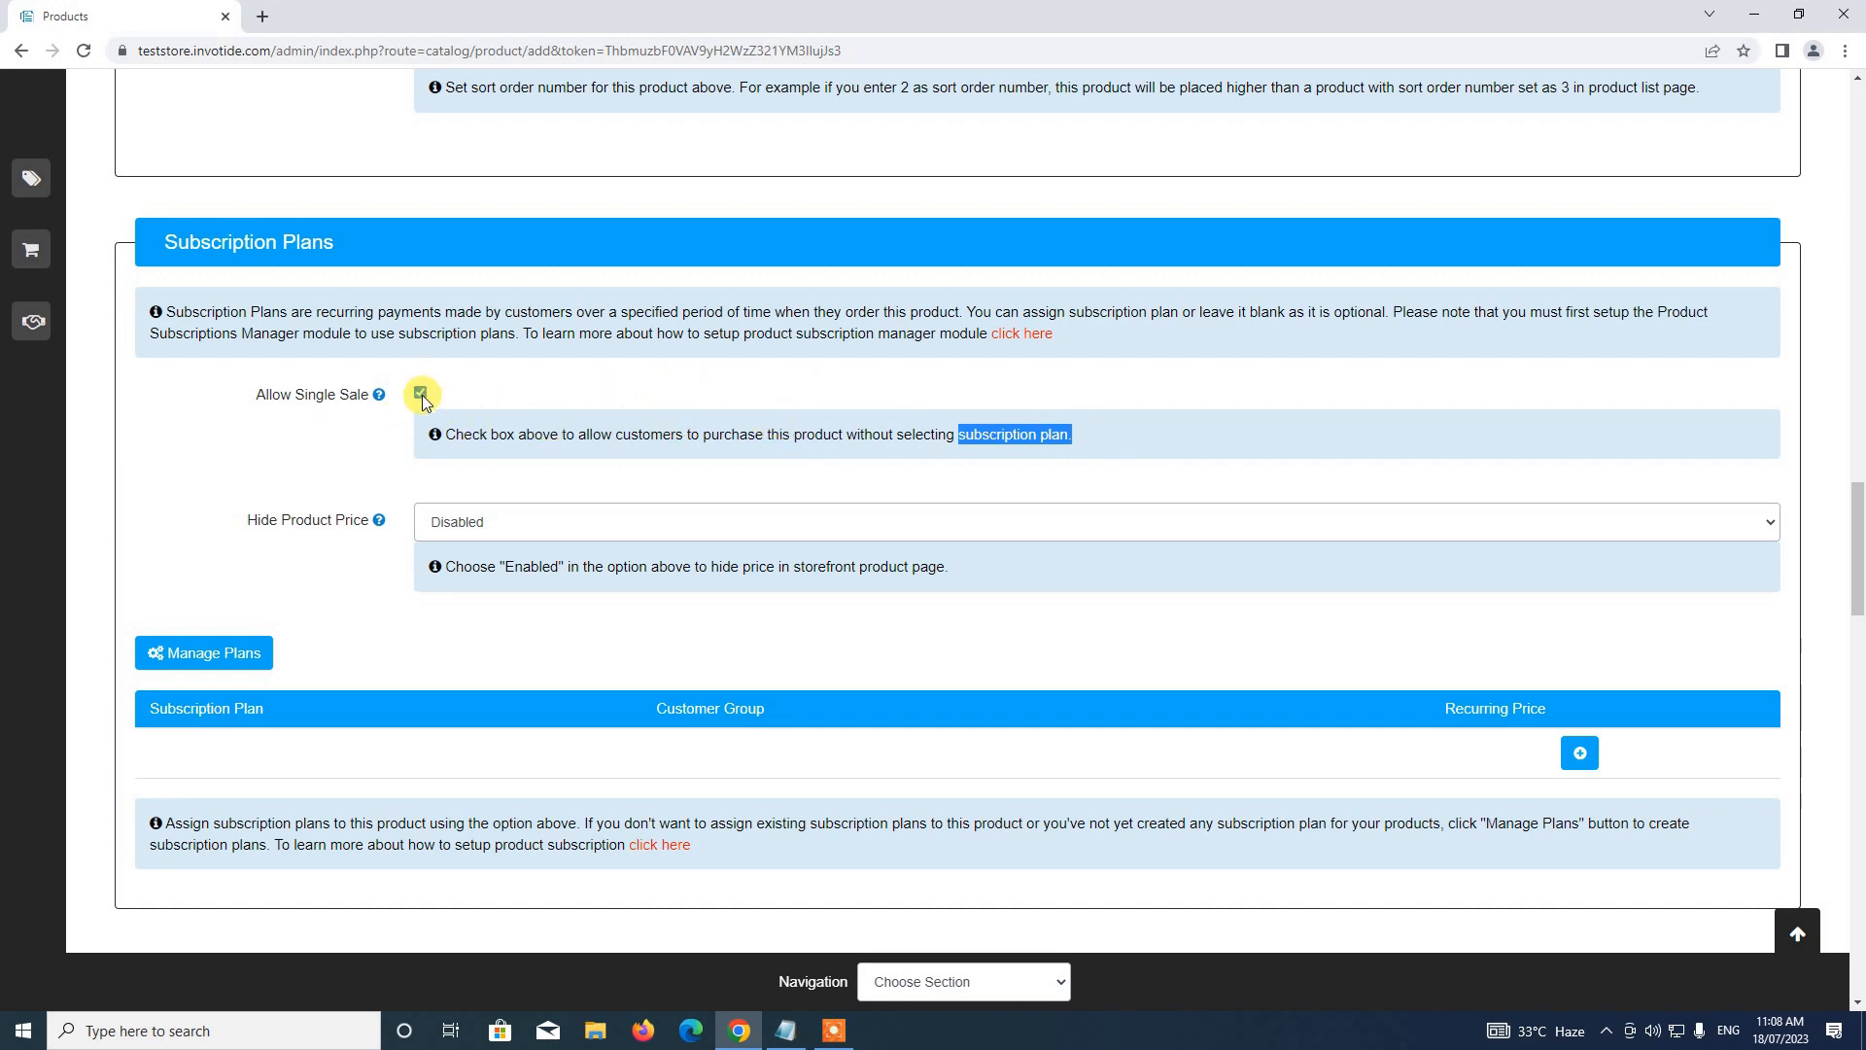
left_click(420, 394)
scroll(433, 434, "down", 2)
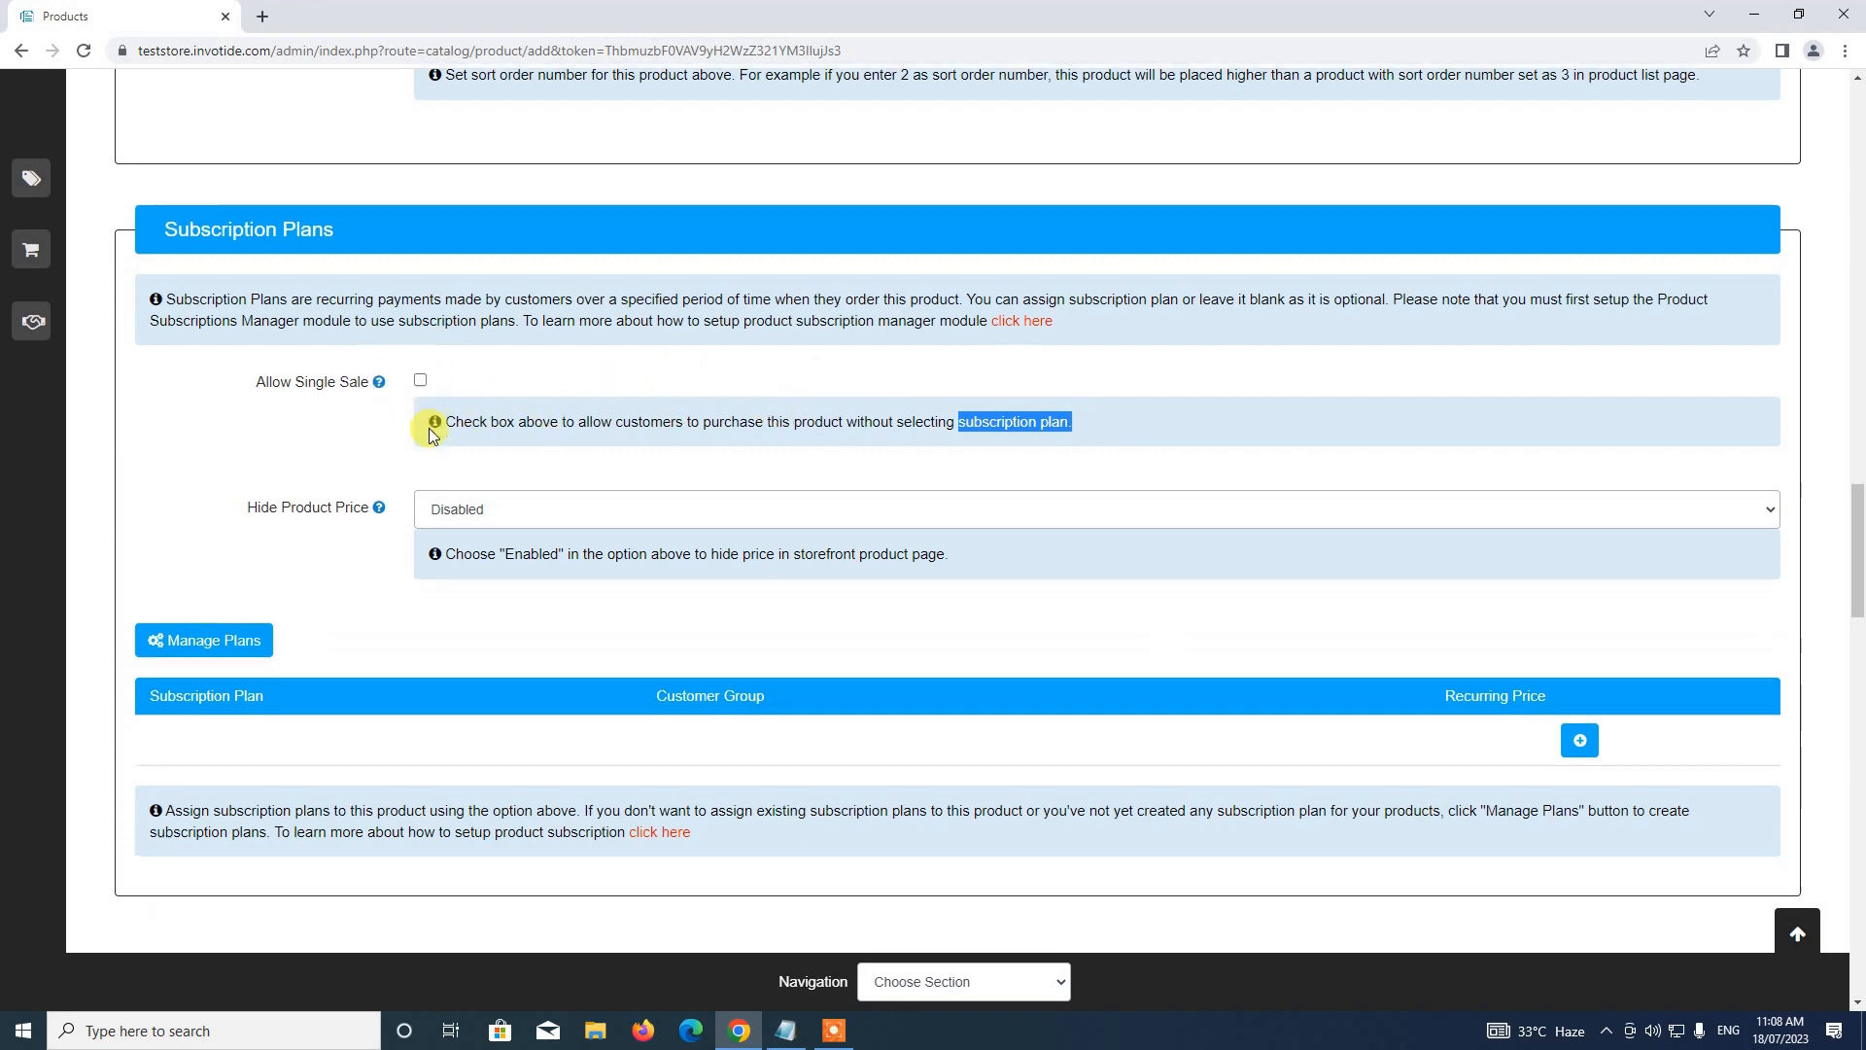
scroll(433, 435, "down", 2)
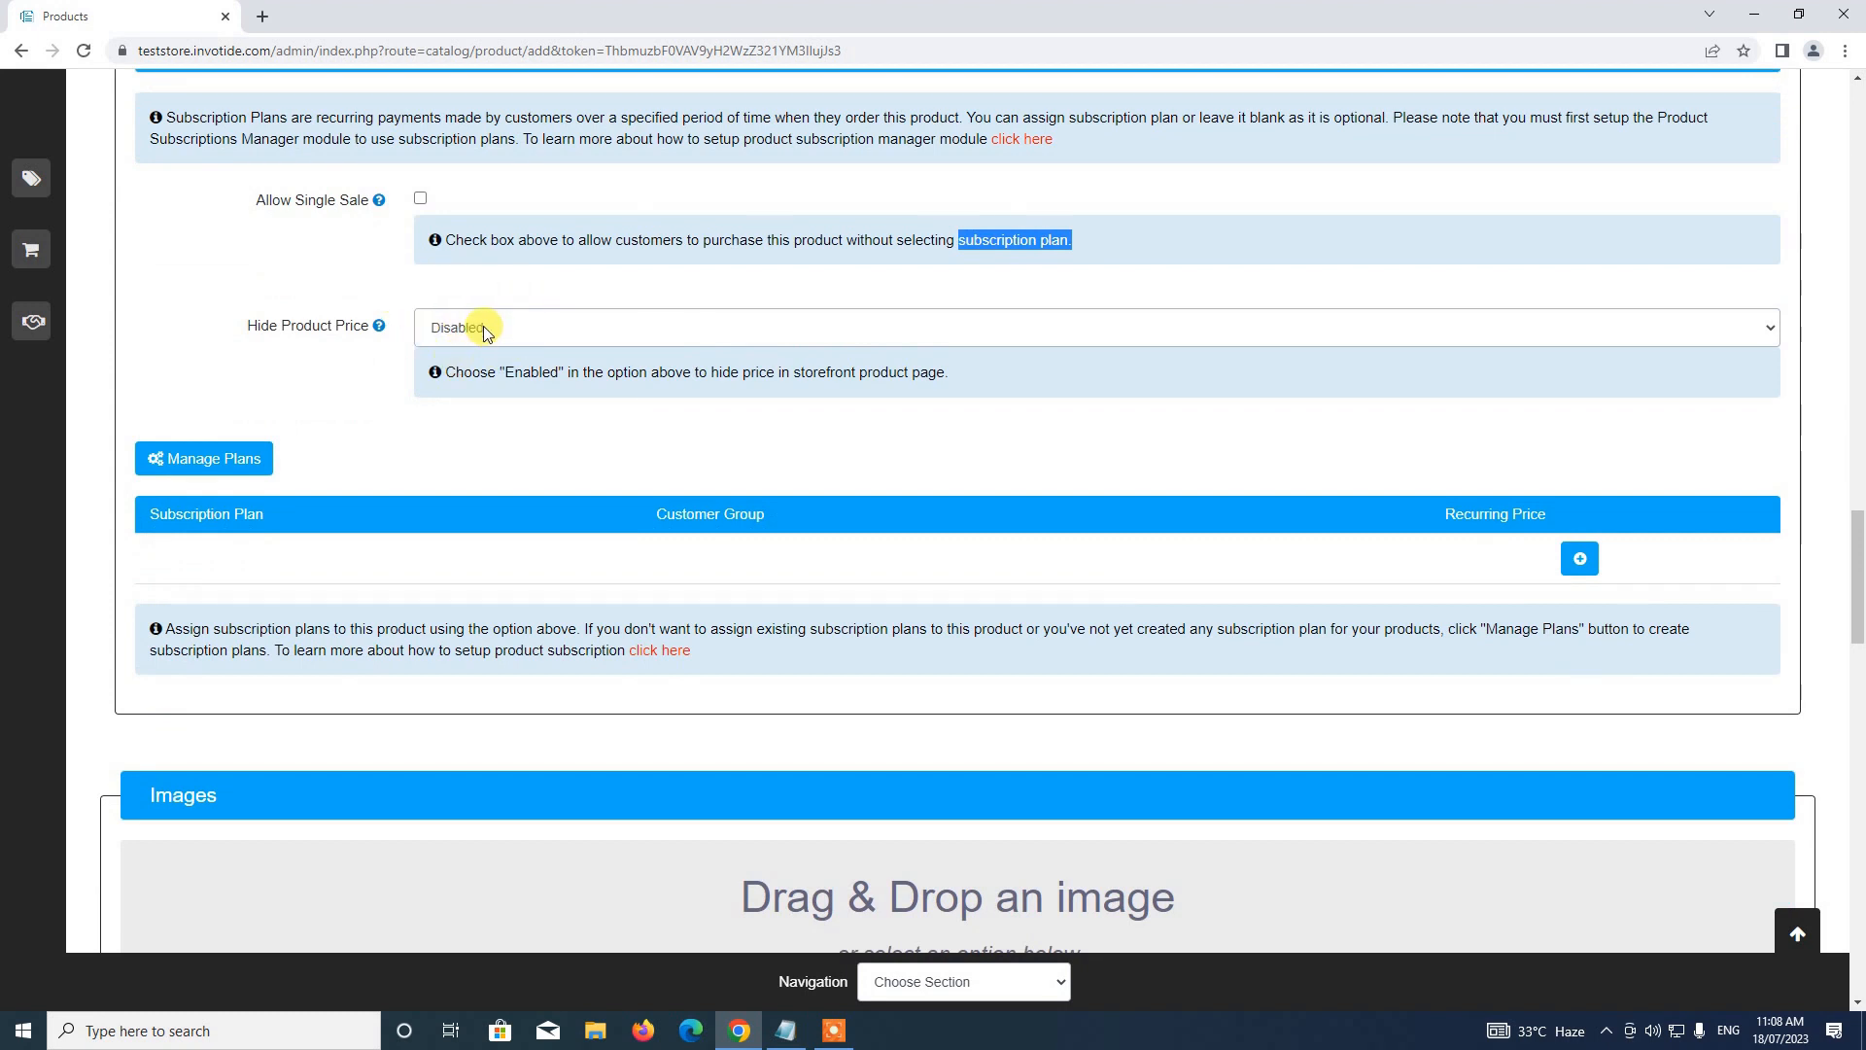
left_click(478, 329)
left_click(469, 350)
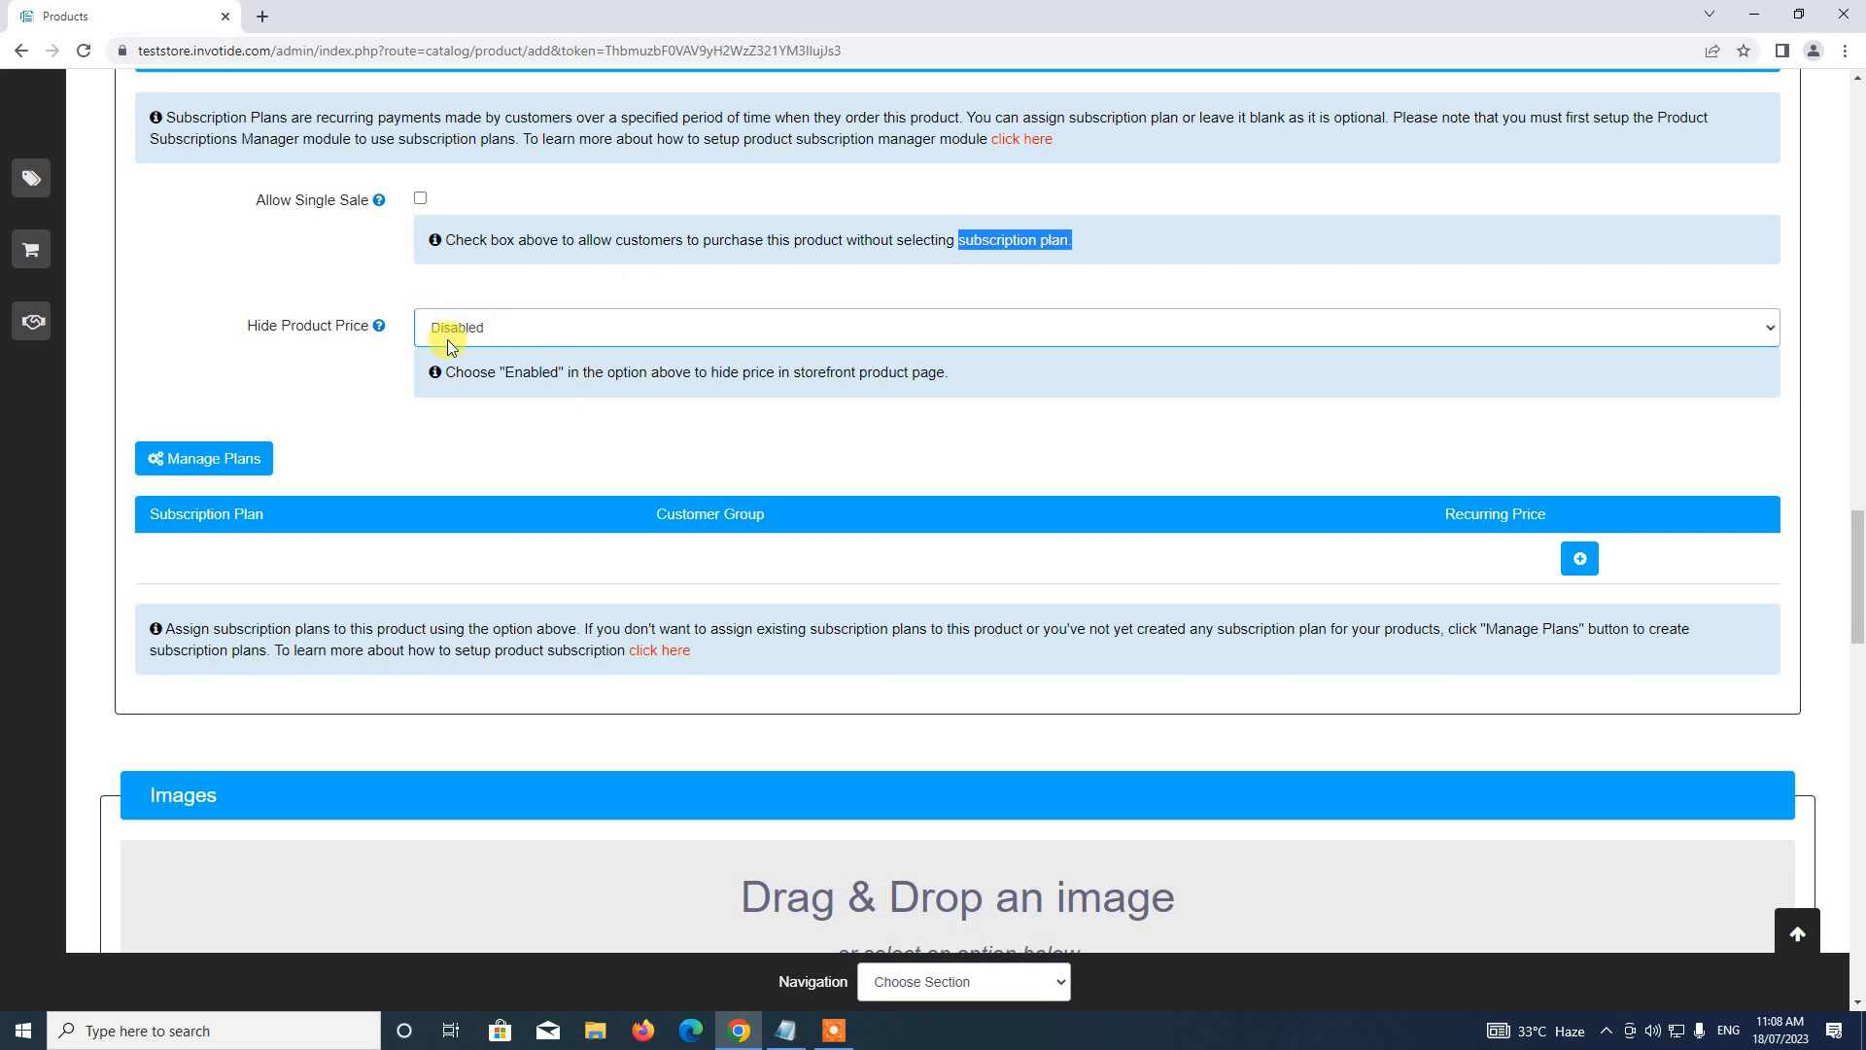
scroll(505, 385, "down", 1)
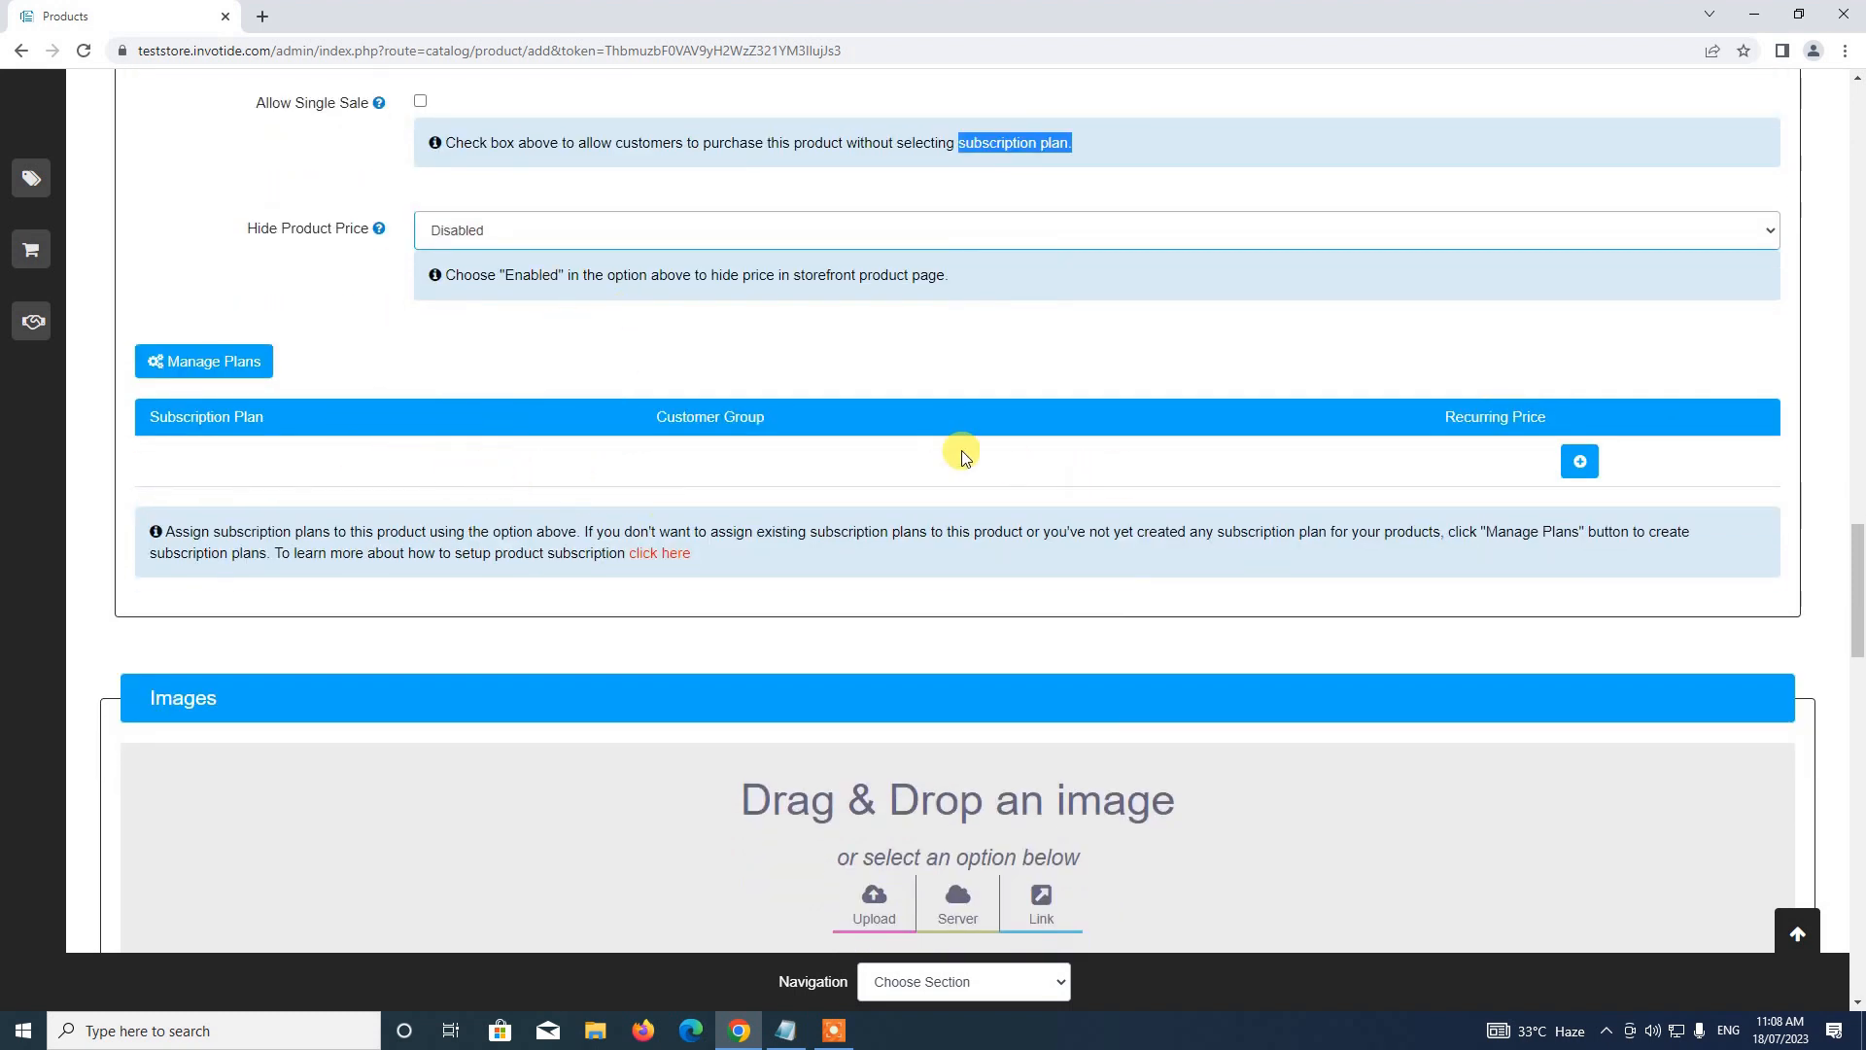
Add a subscription row using Monthly Plan for the Default customer group
left_click(1579, 464)
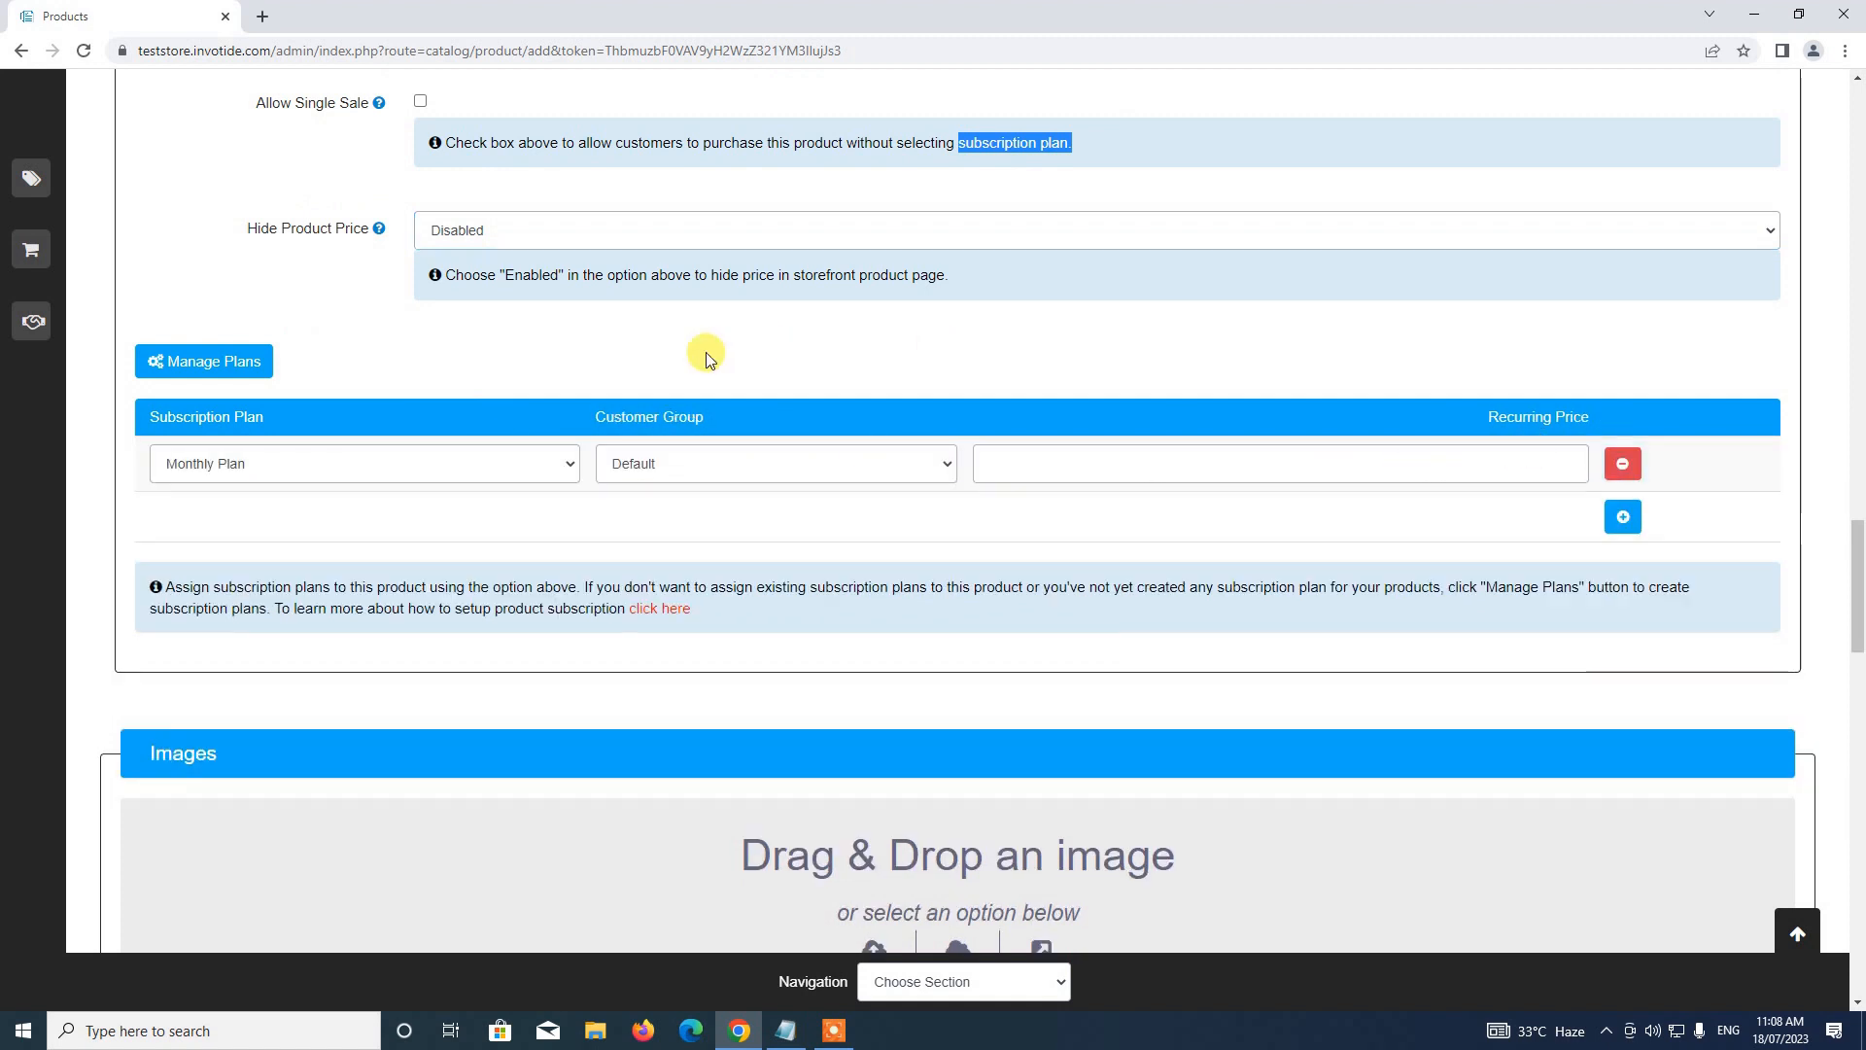
left_click(301, 463)
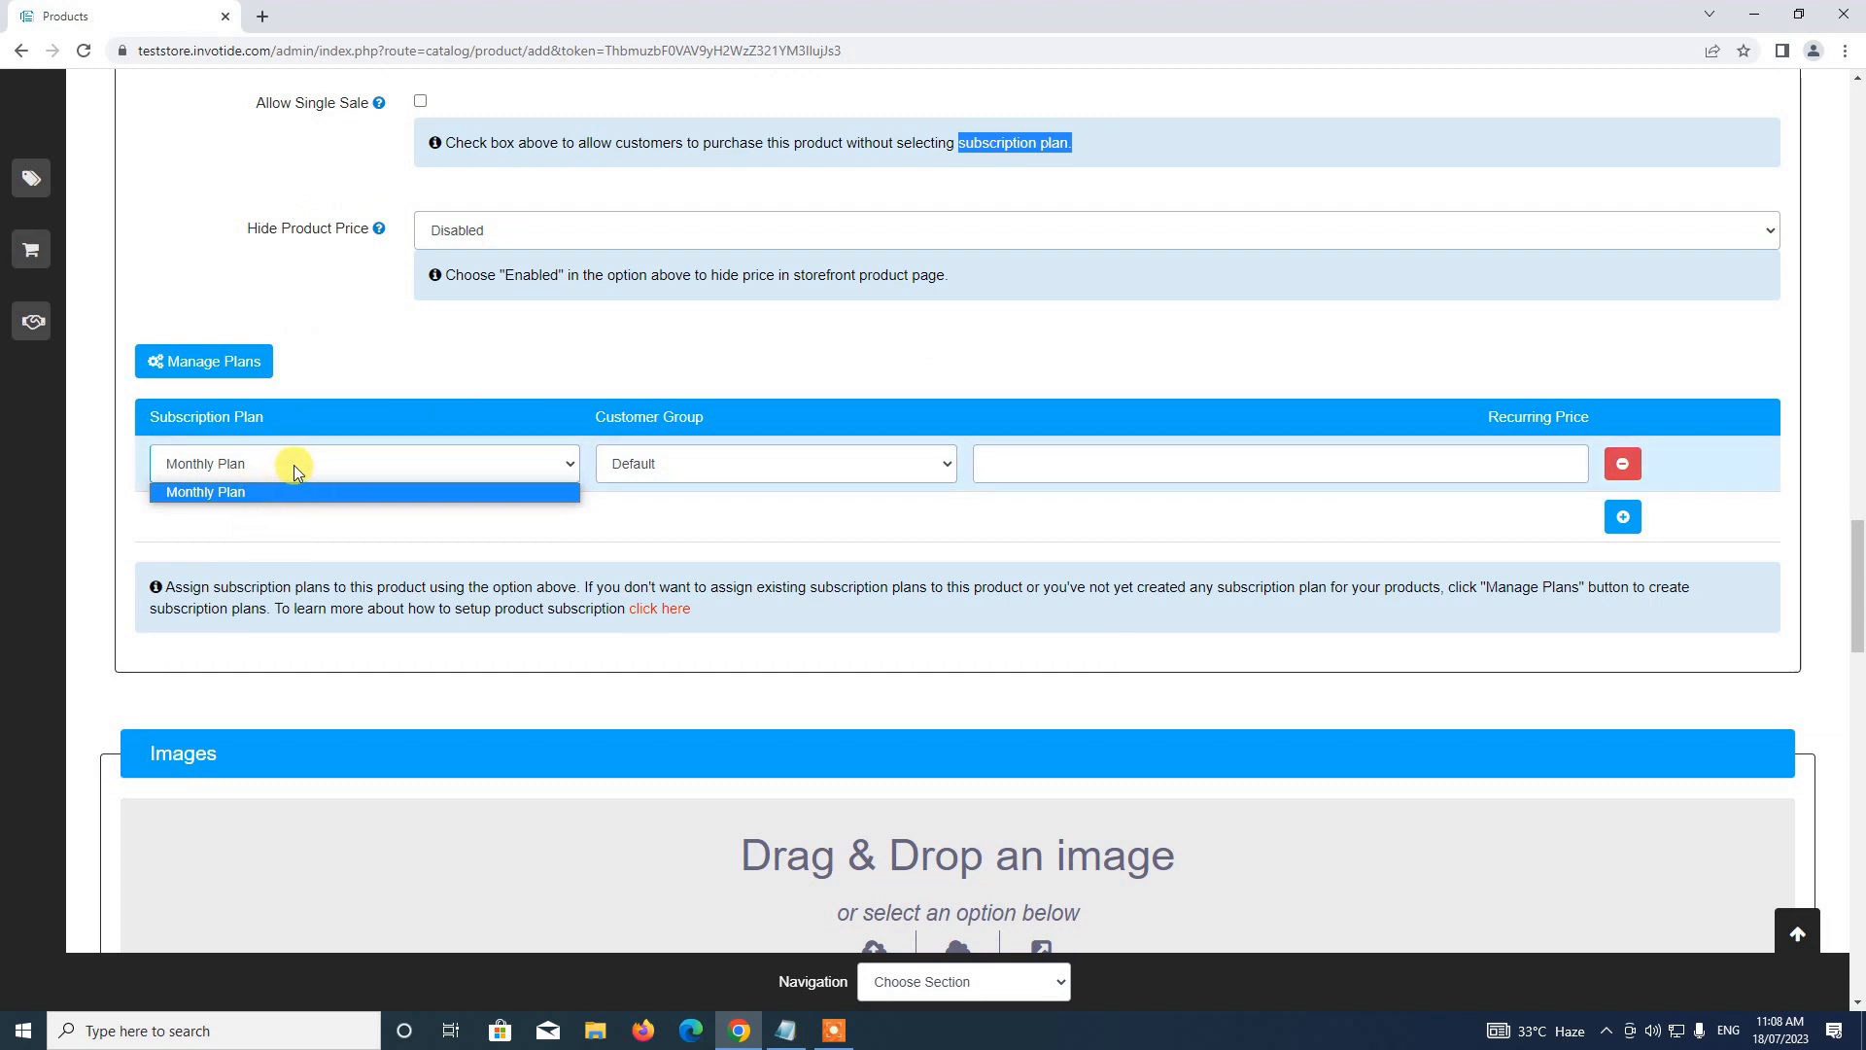
left_click(245, 493)
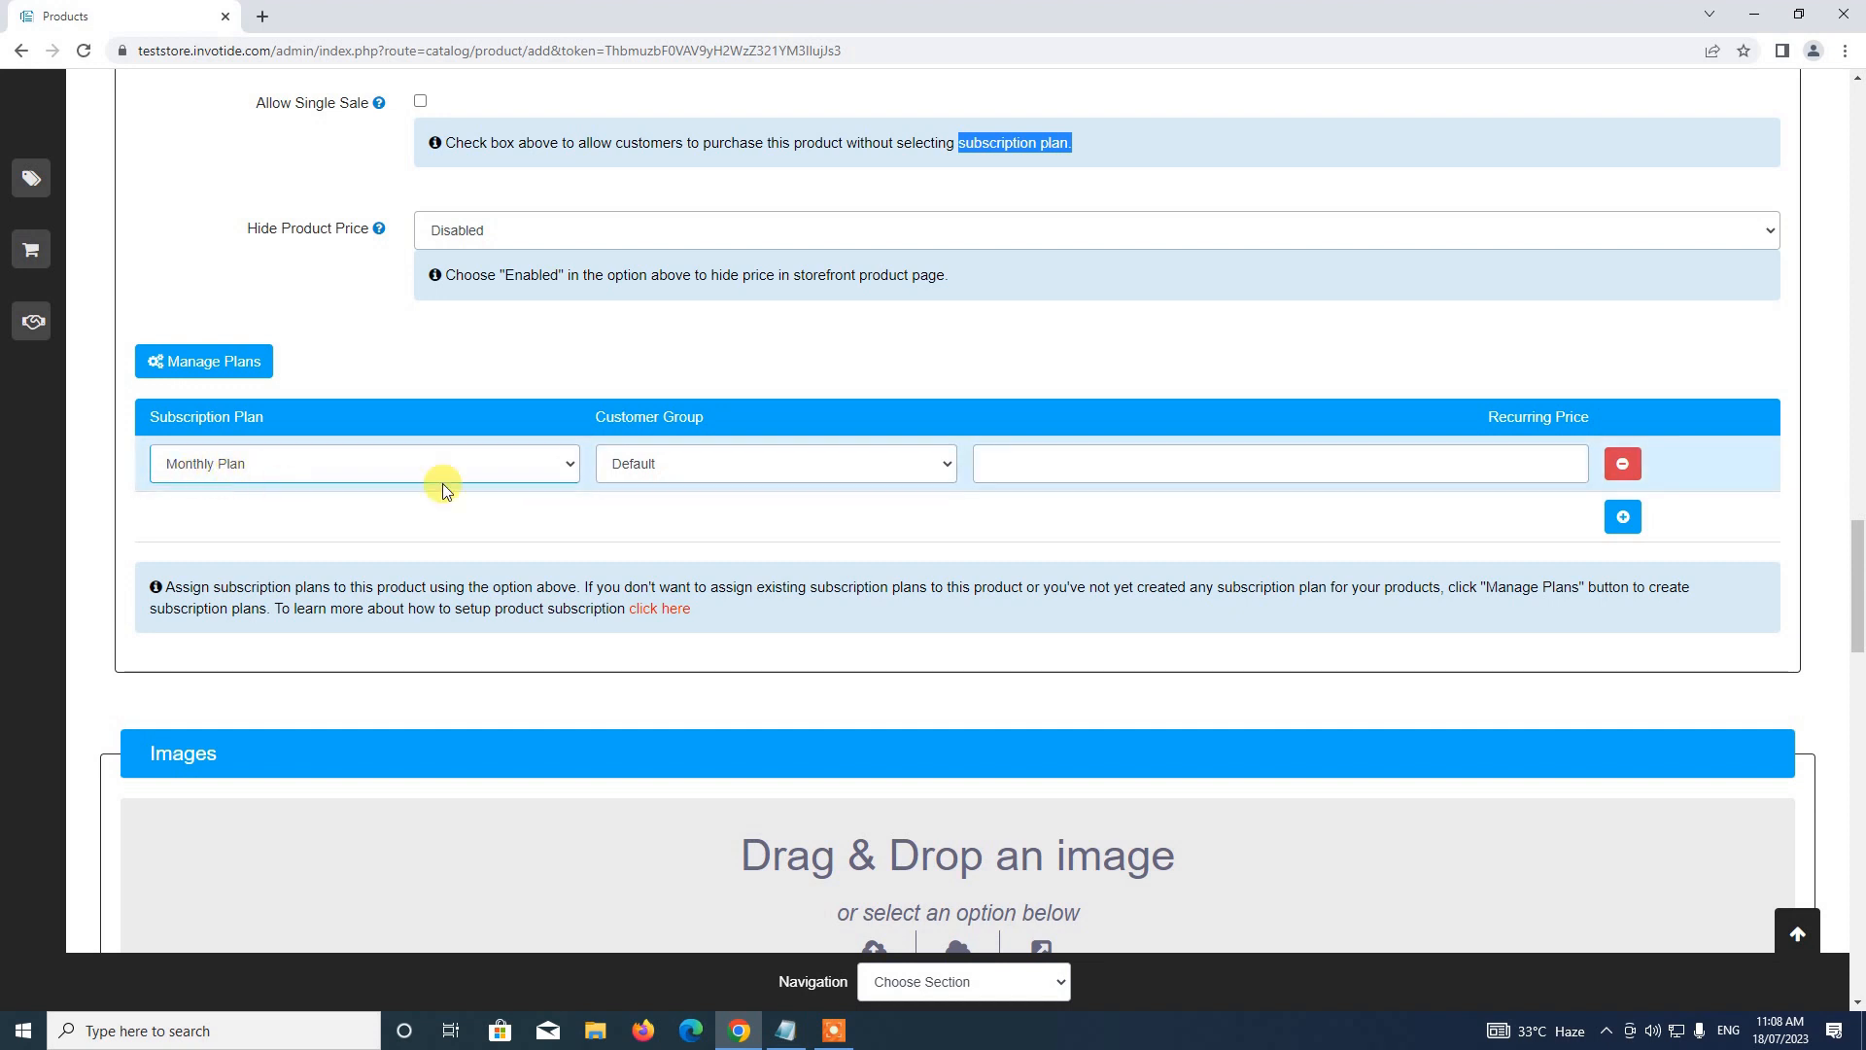
left_click(231, 464)
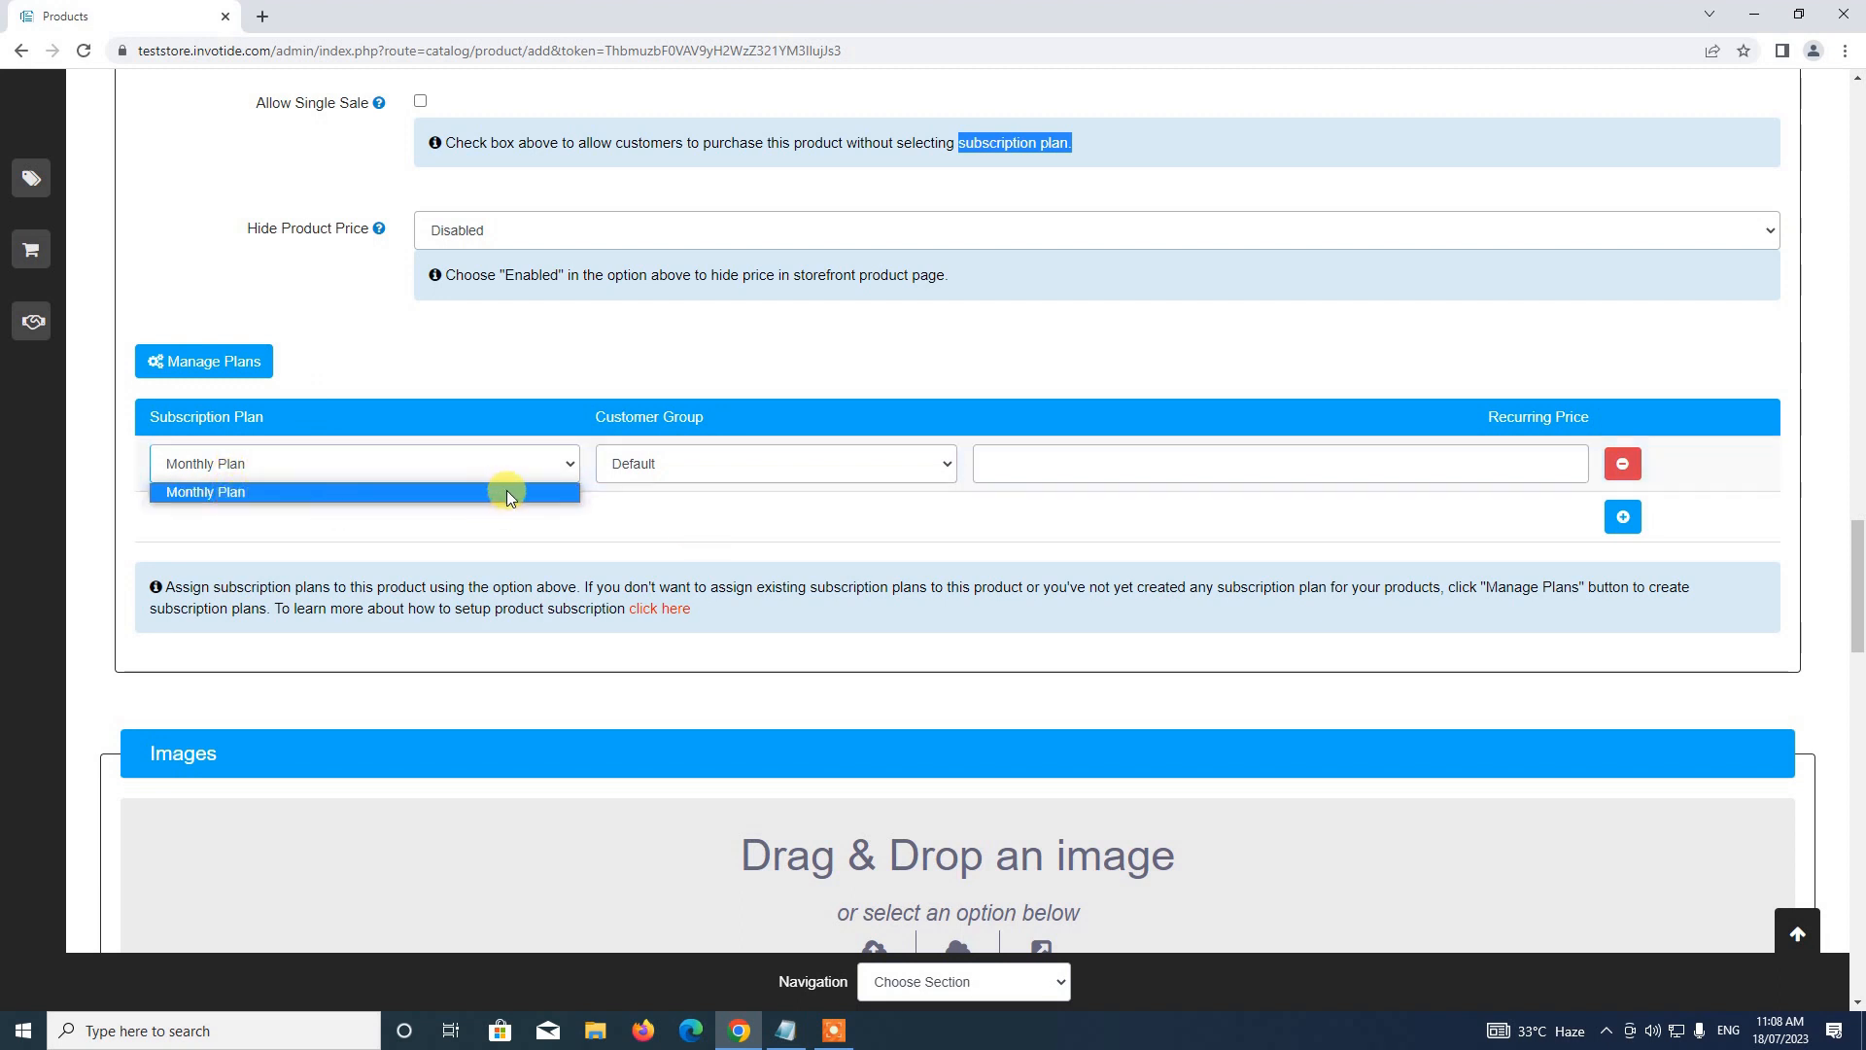
left_click(480, 419)
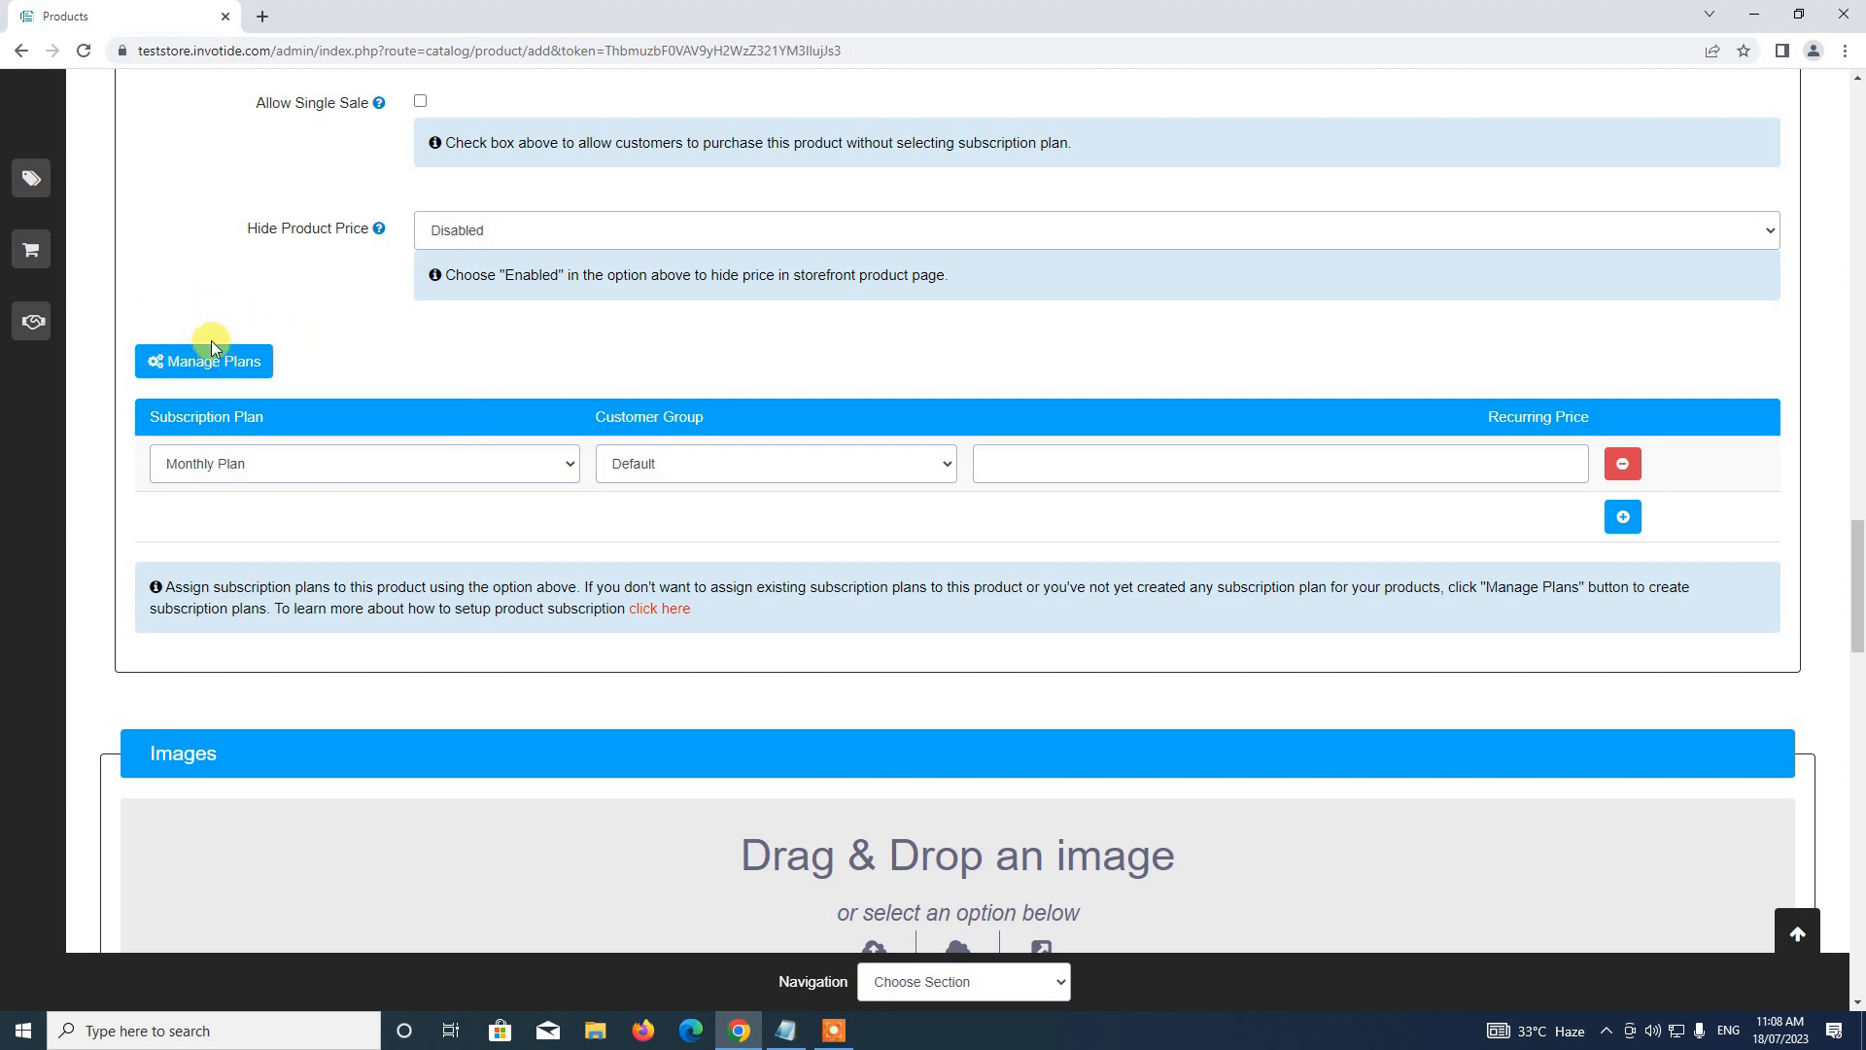
left_click(223, 369)
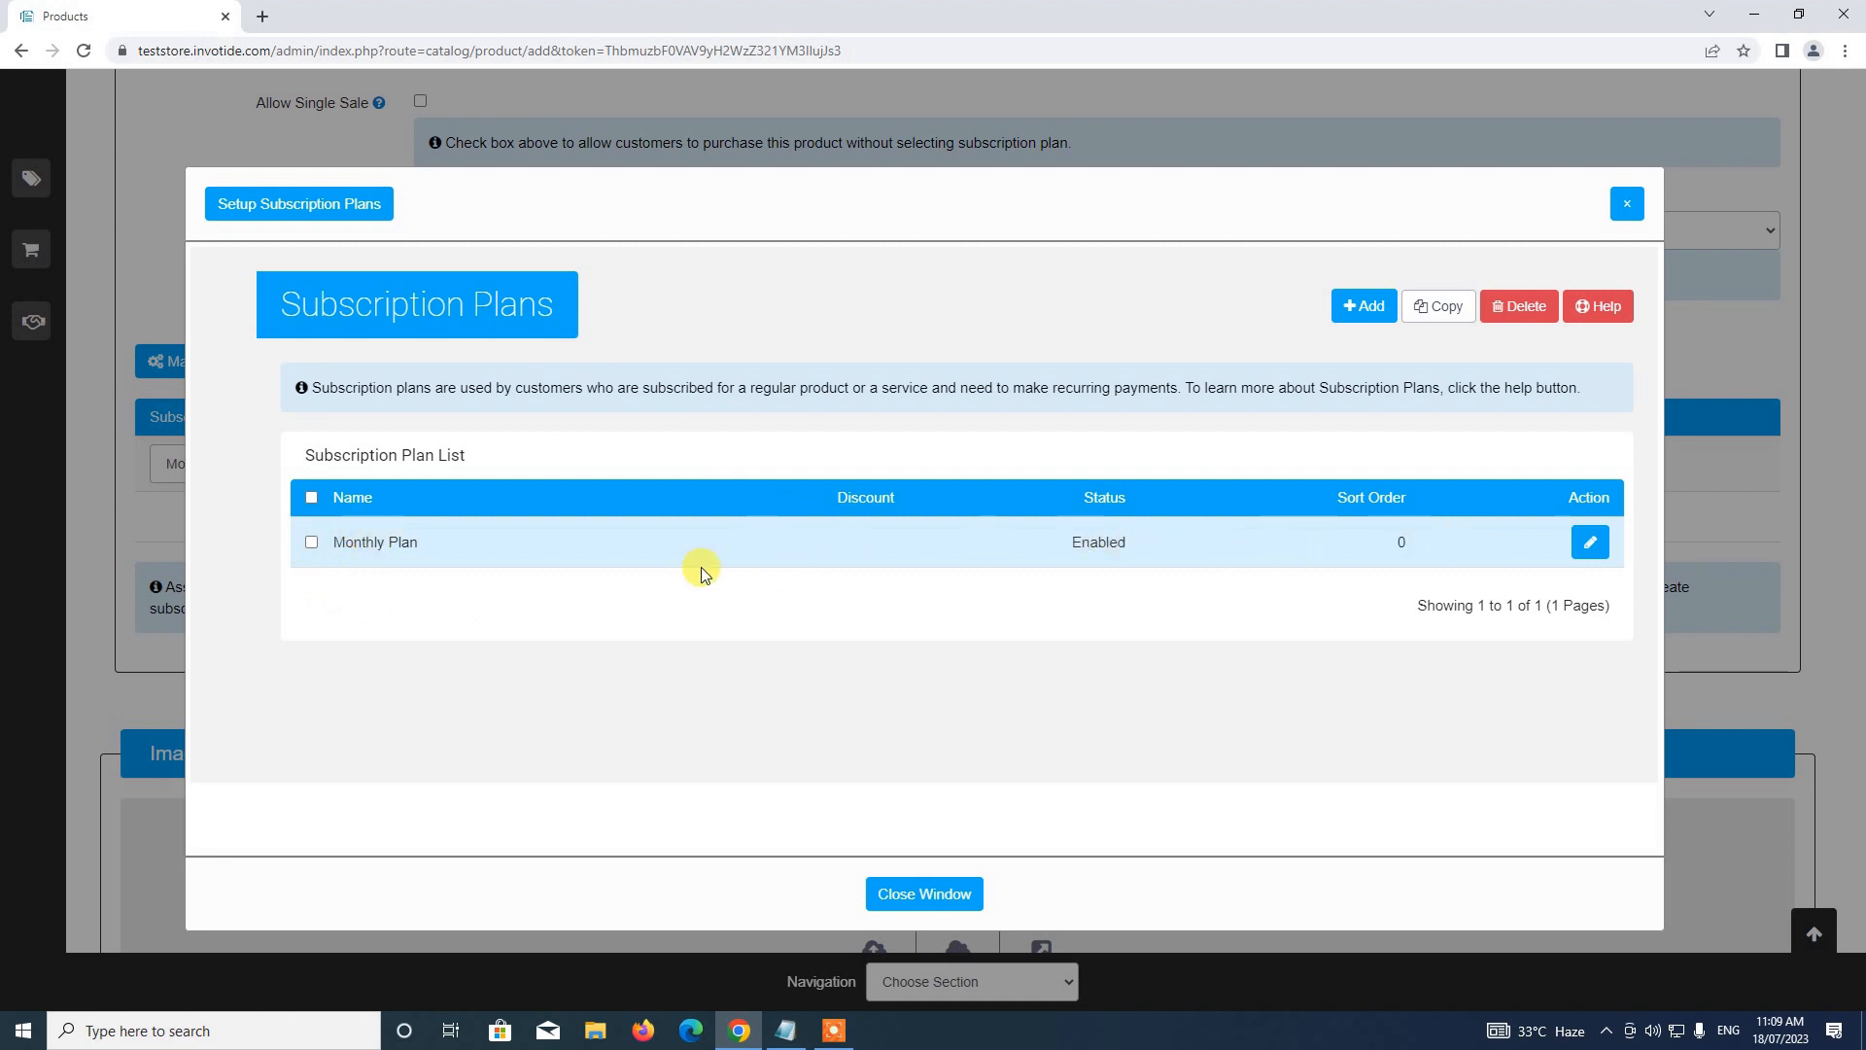
Open the Monthly Plan subscription plan for editing
left_click(1584, 547)
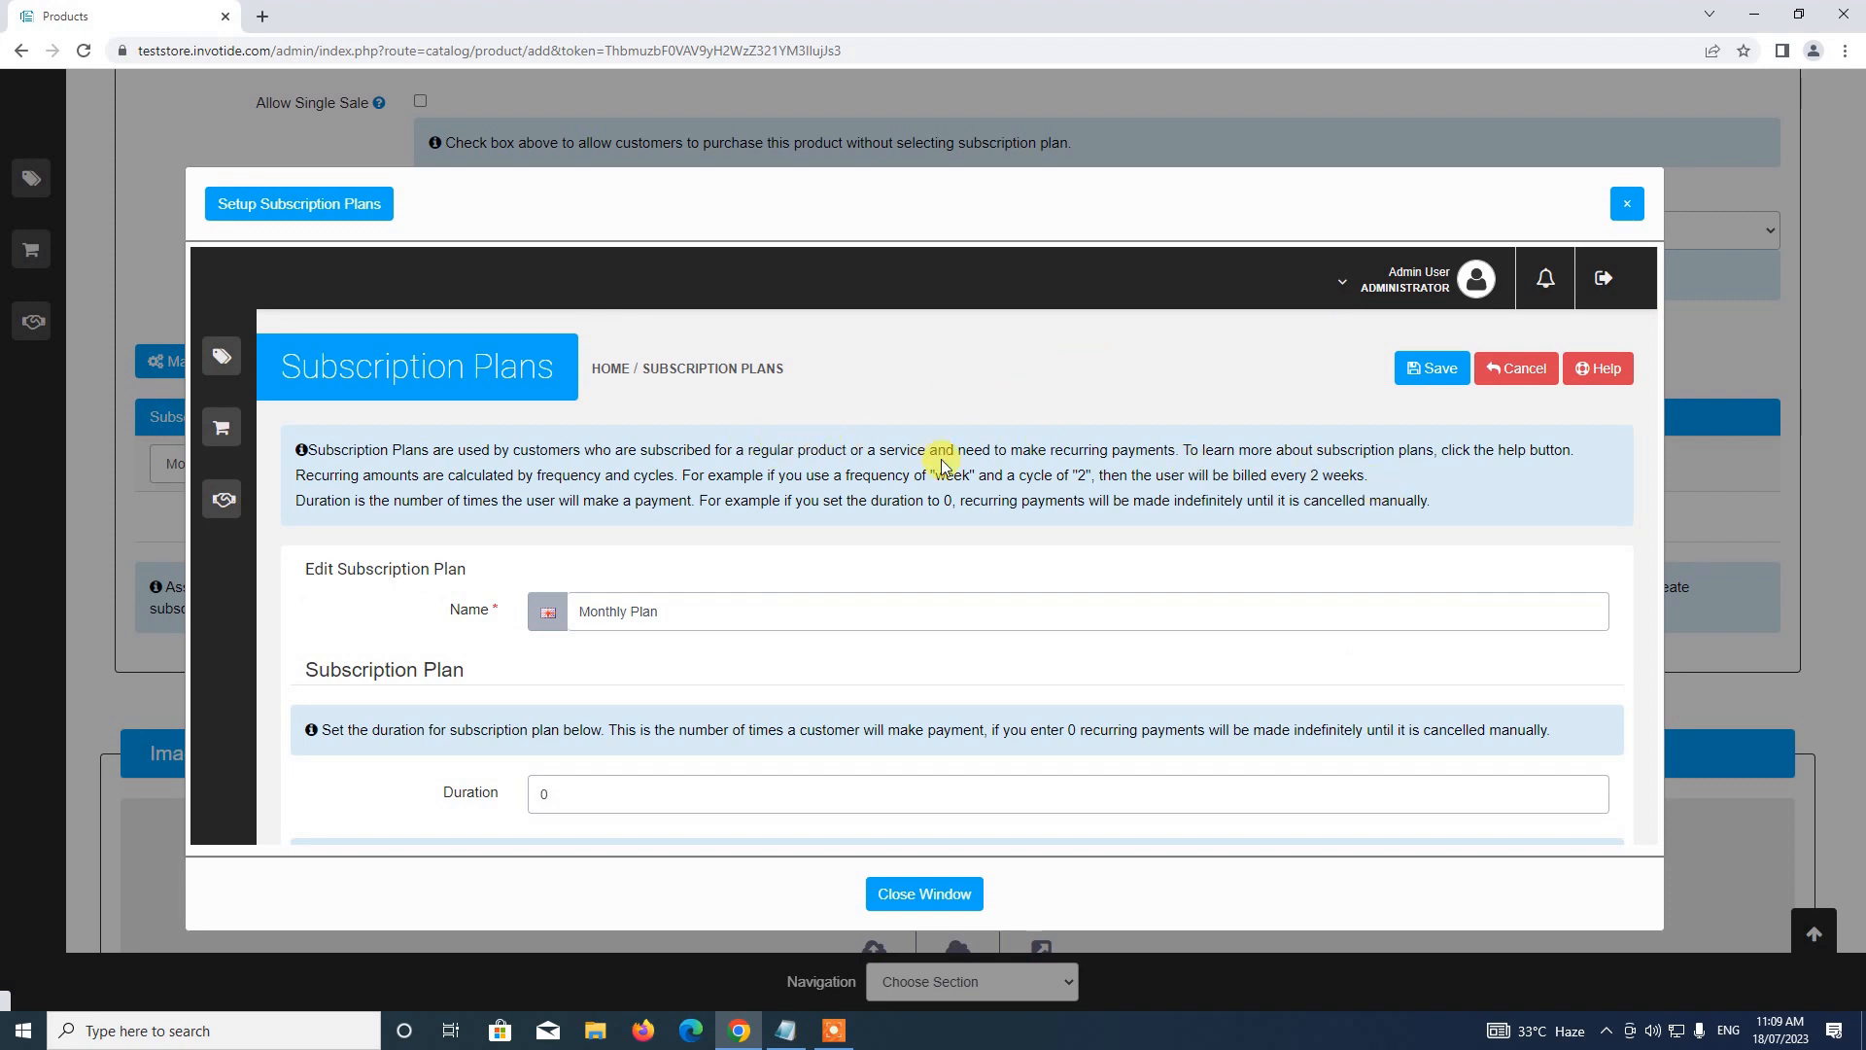
scroll(946, 442, "down", 3)
scroll(946, 440, "up", 3)
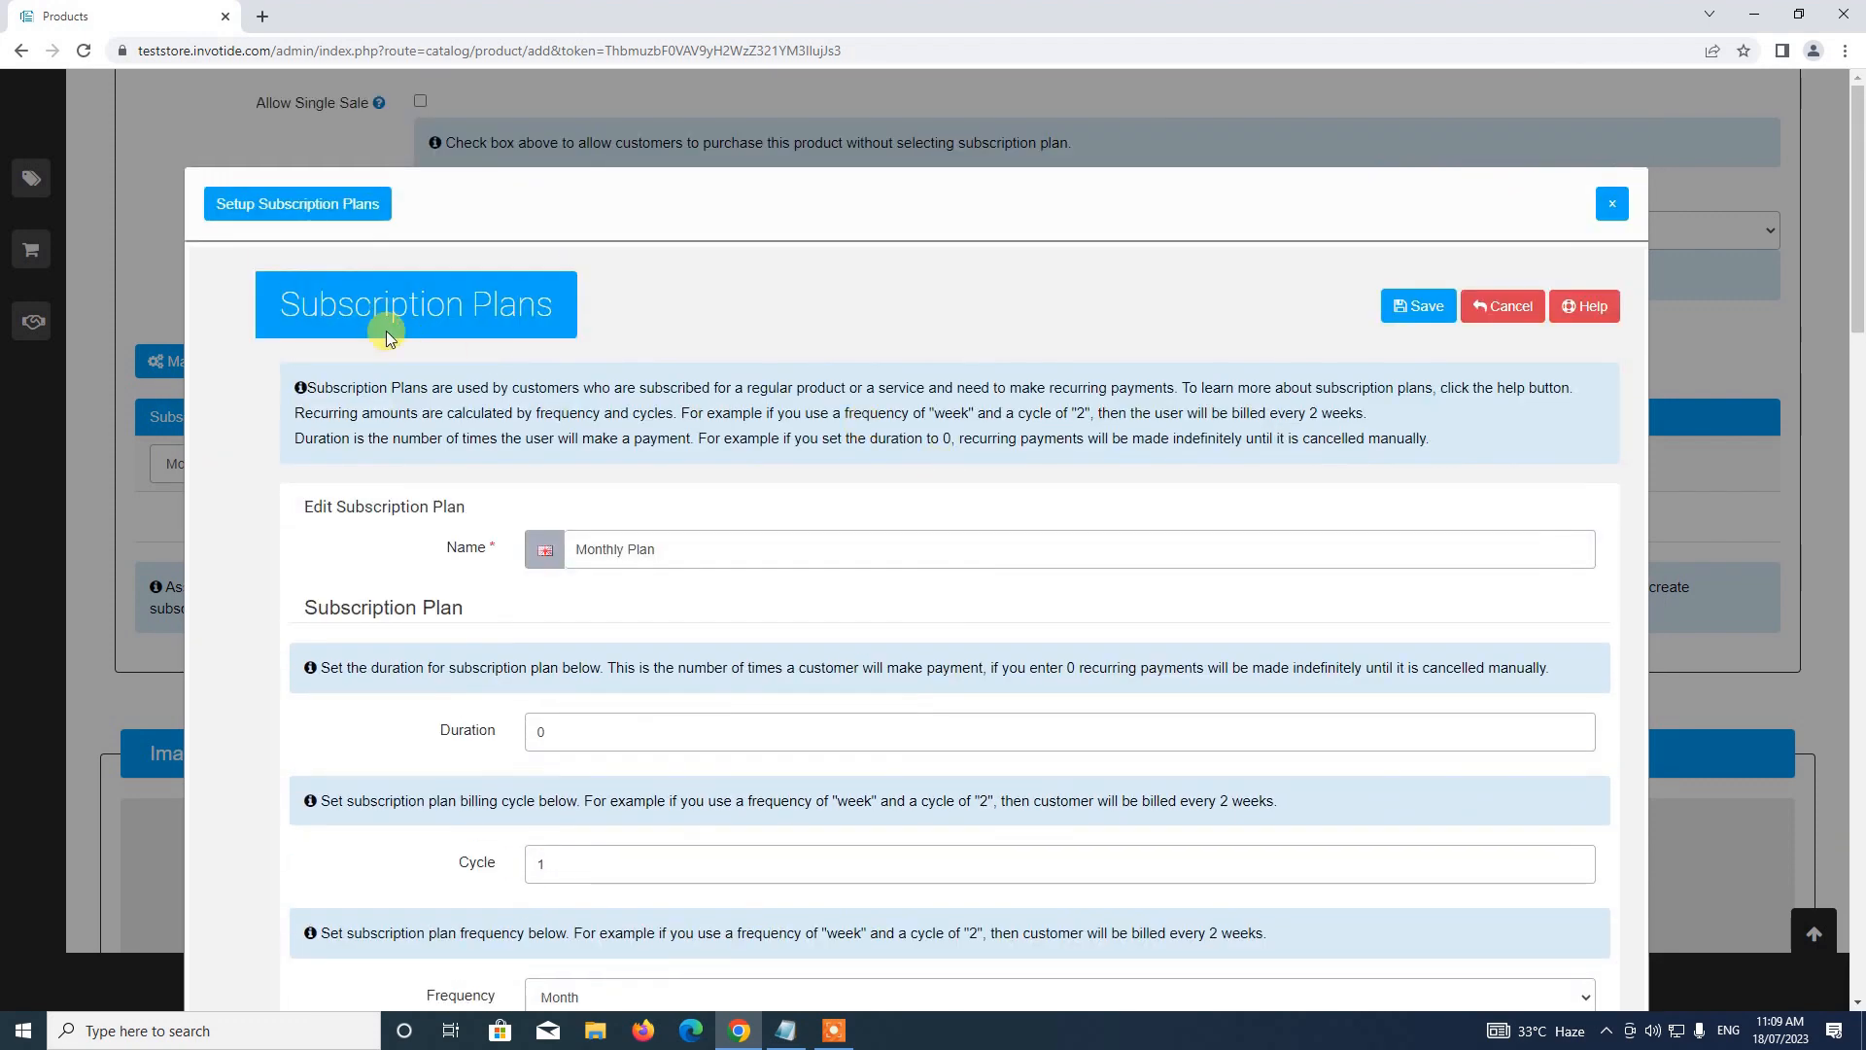
scroll(641, 481, "down", 3)
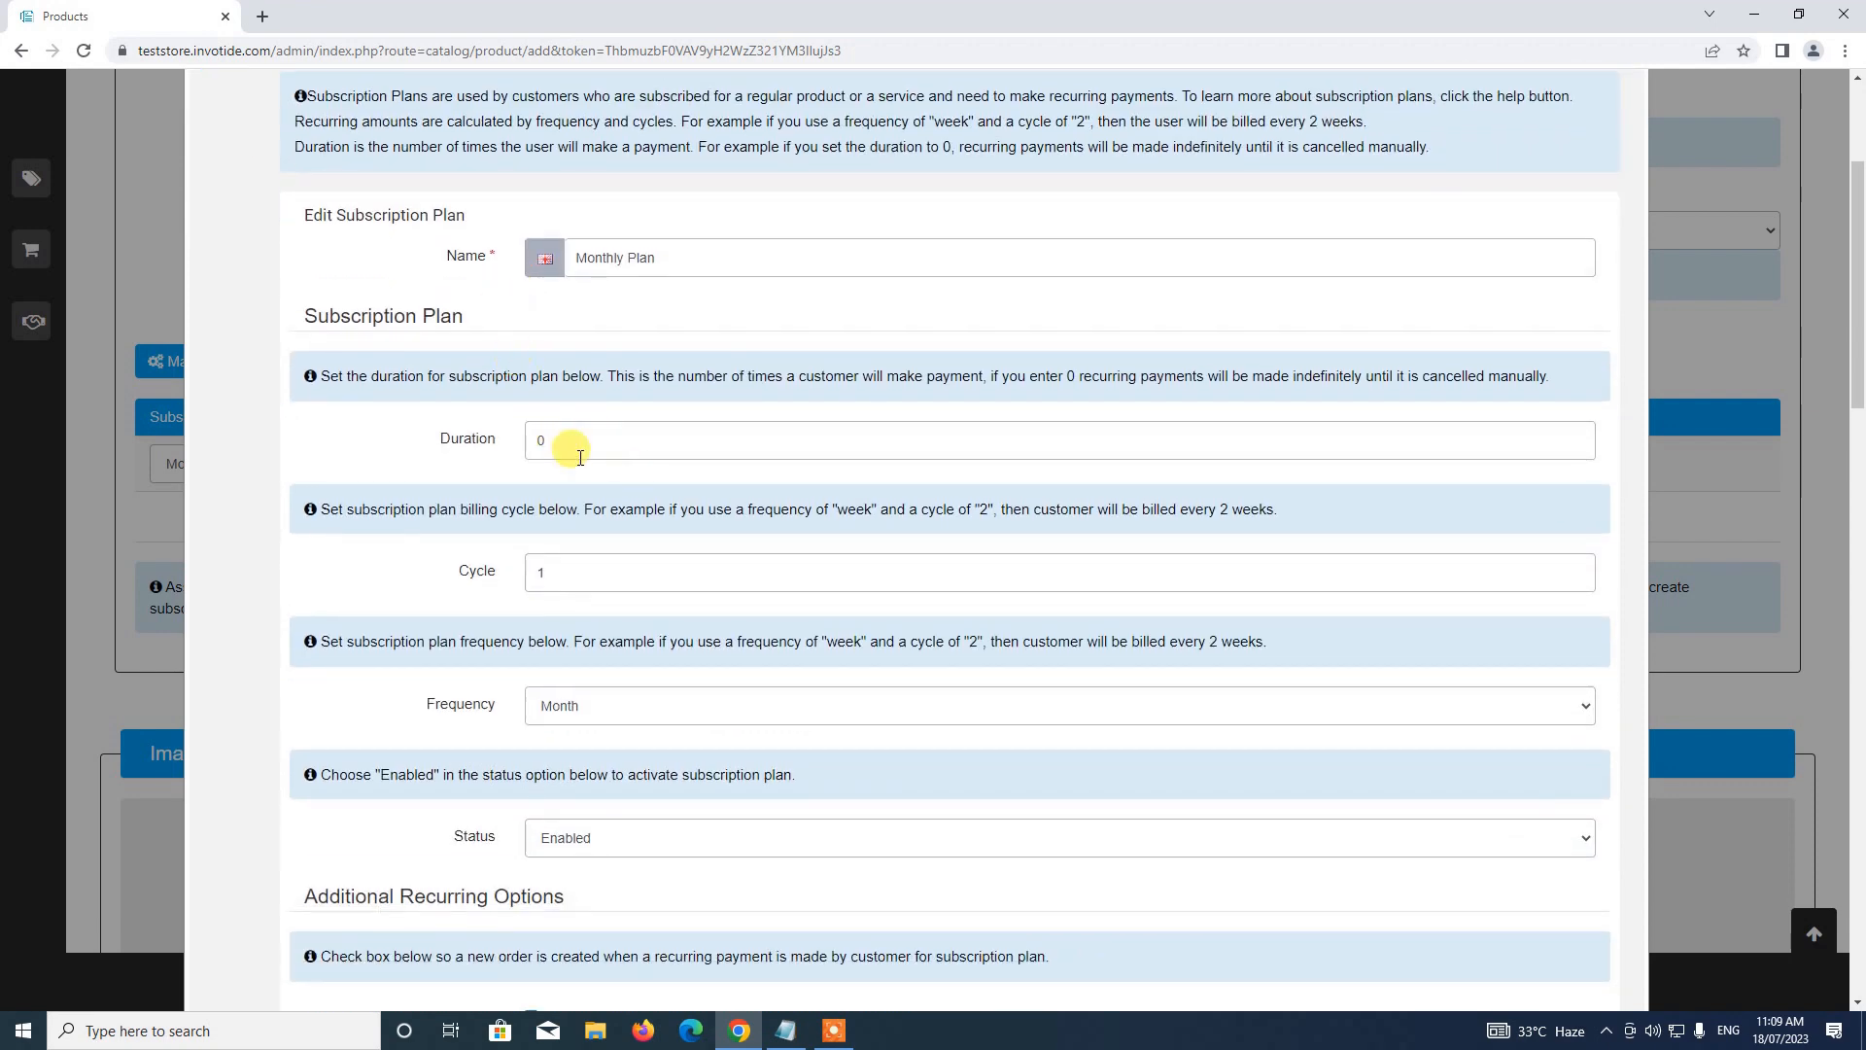
scroll(558, 369, "up", 2)
scroll(560, 375, "down", 3)
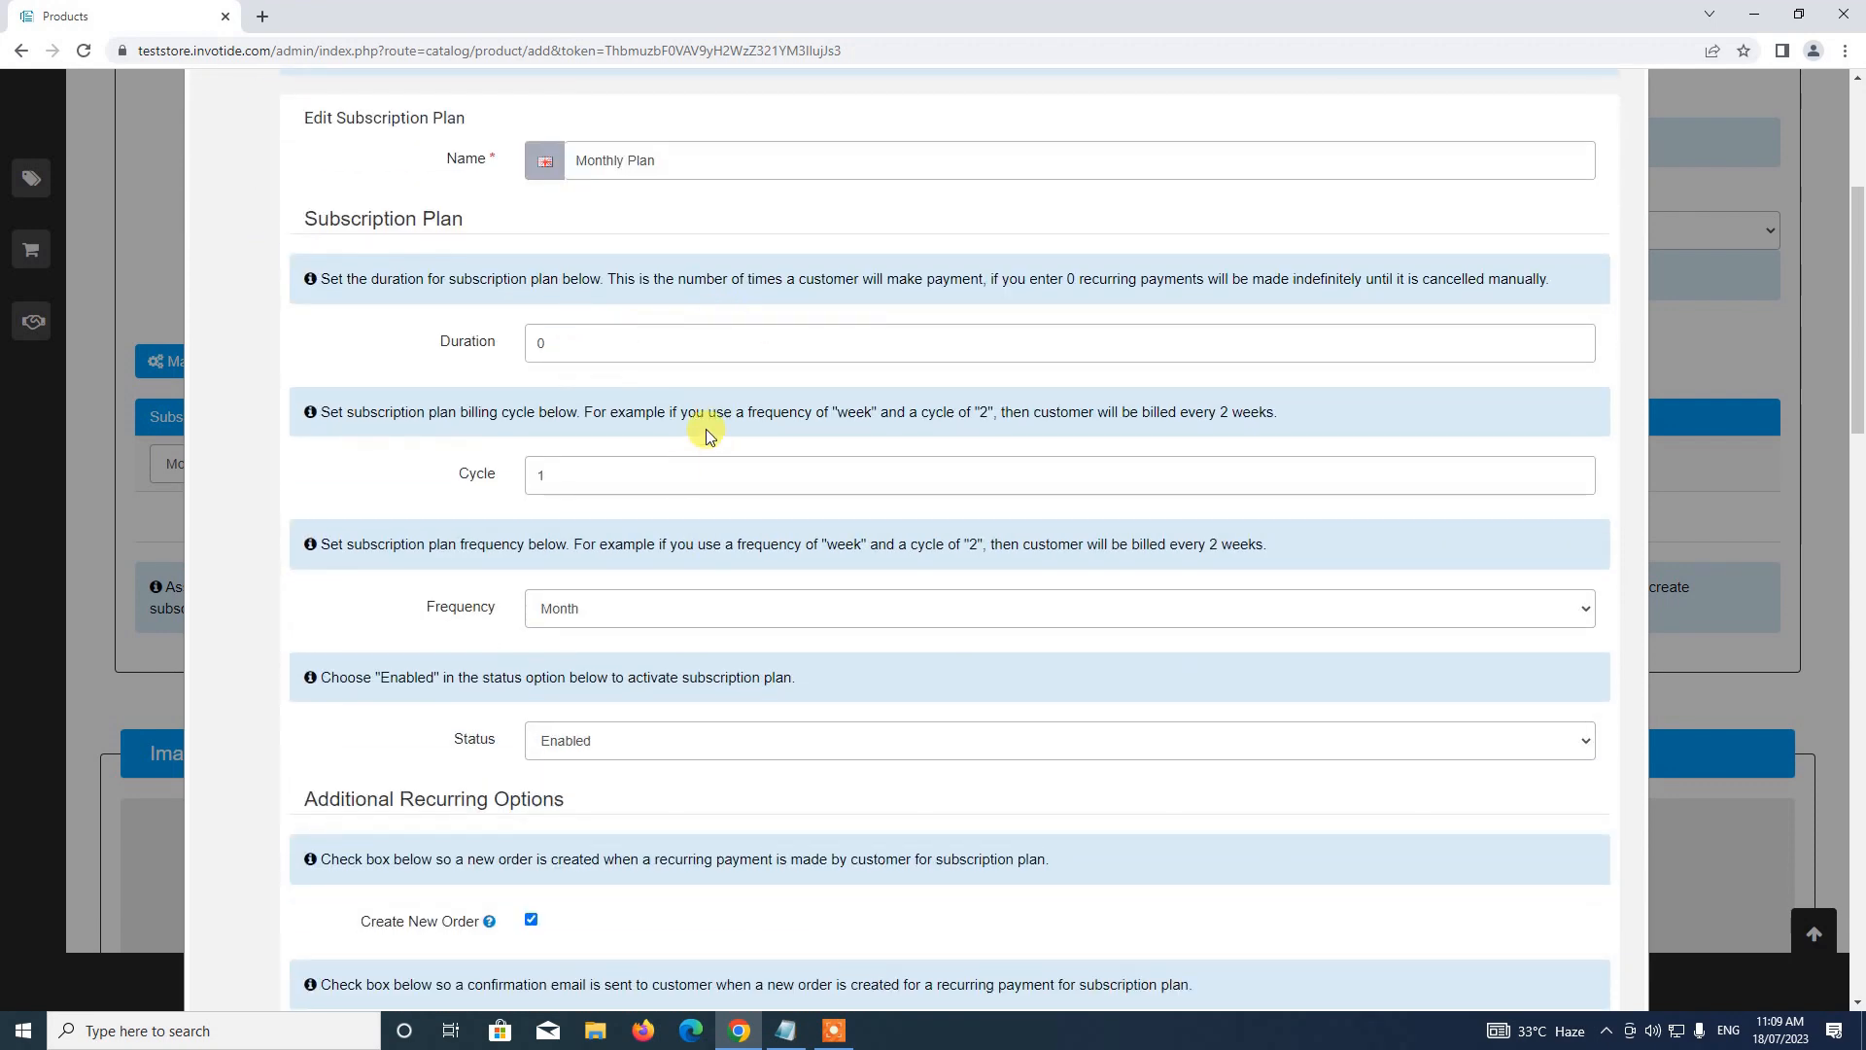
scroll(609, 453, "down", 3)
scroll(667, 665, "up", 5)
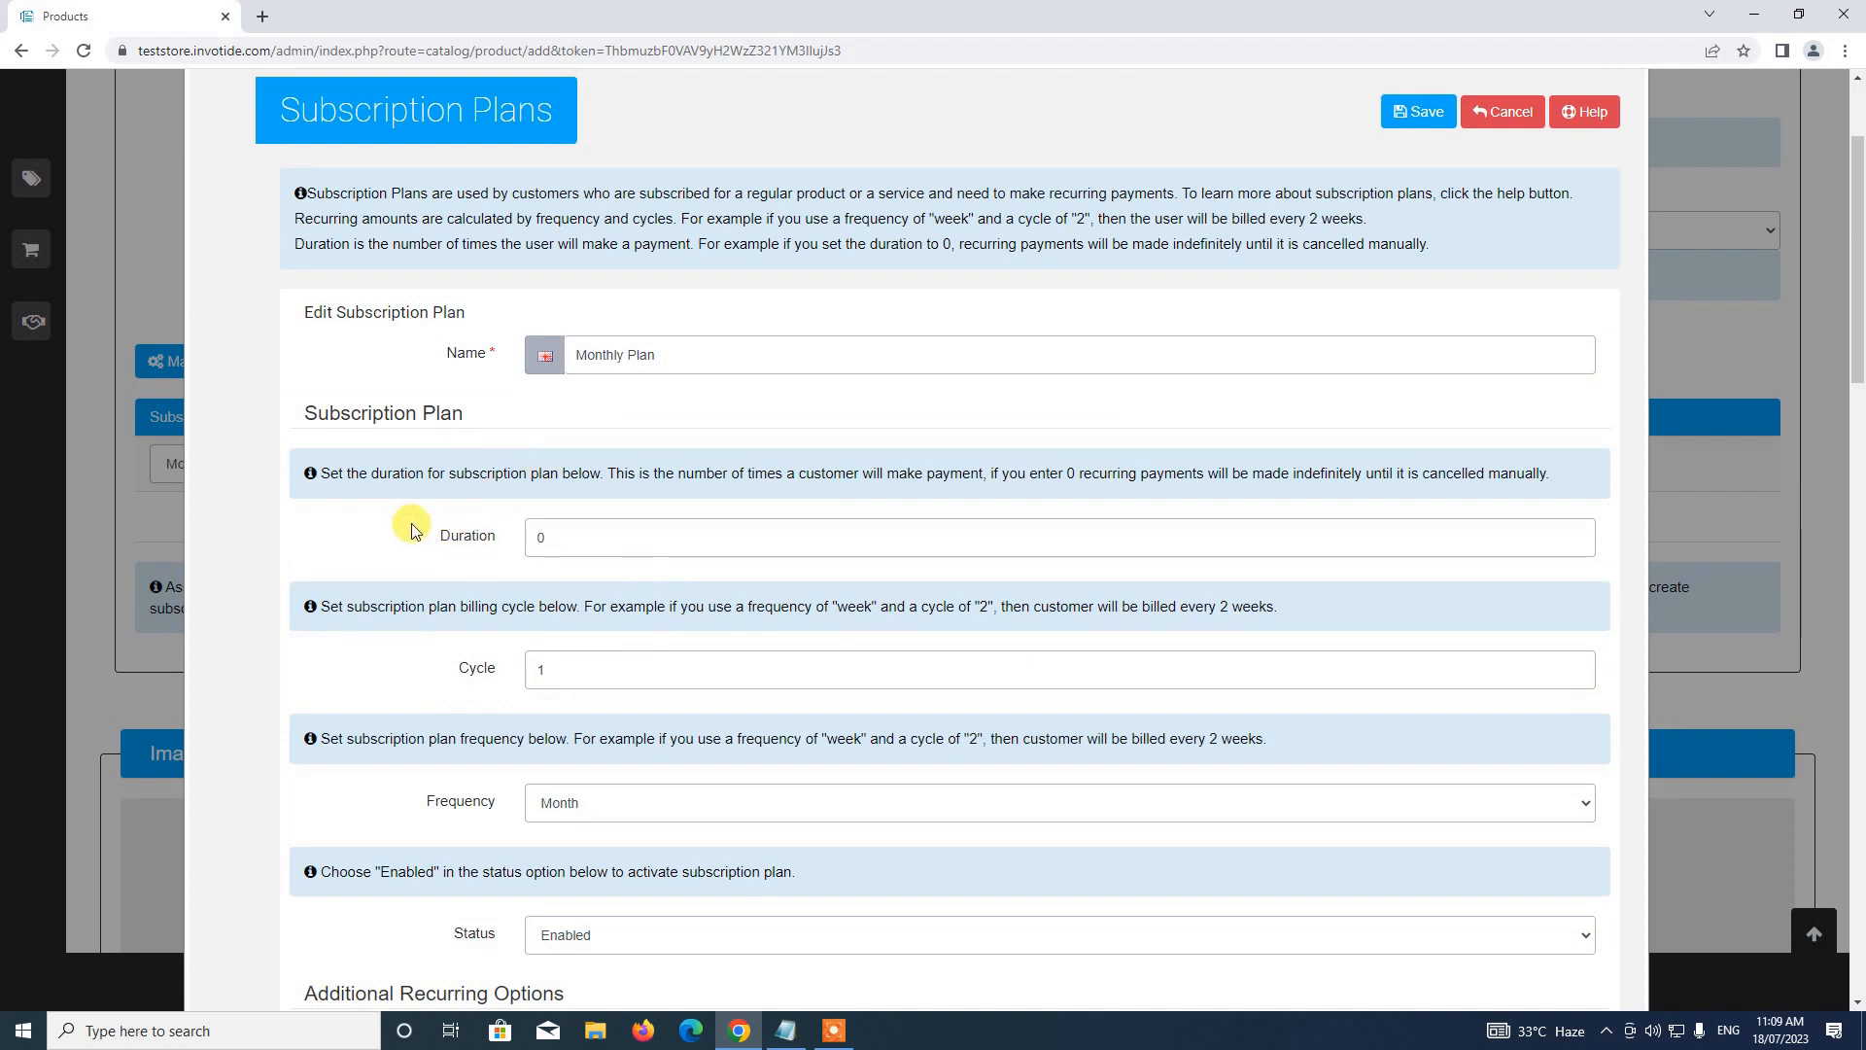
Change the plan Duration to 2, then set it back to 0
left_click(560, 544)
type("0")
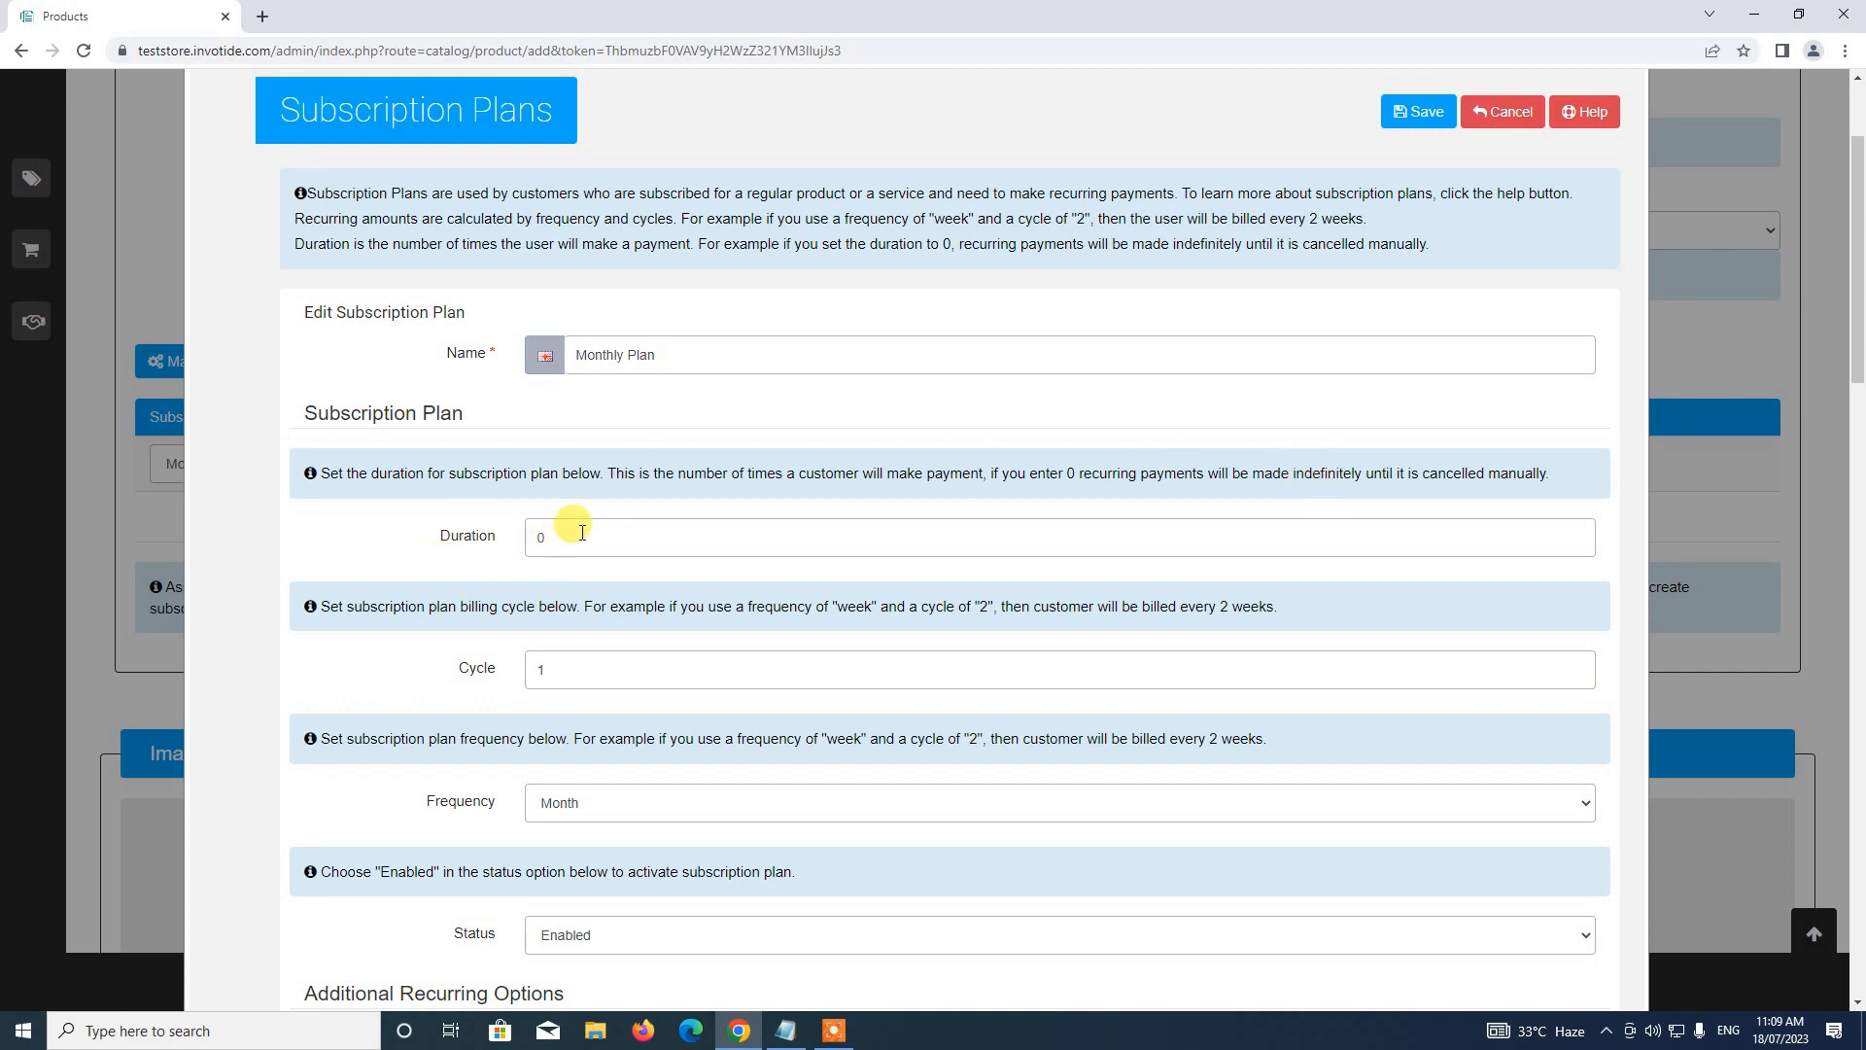
double_click(545, 540)
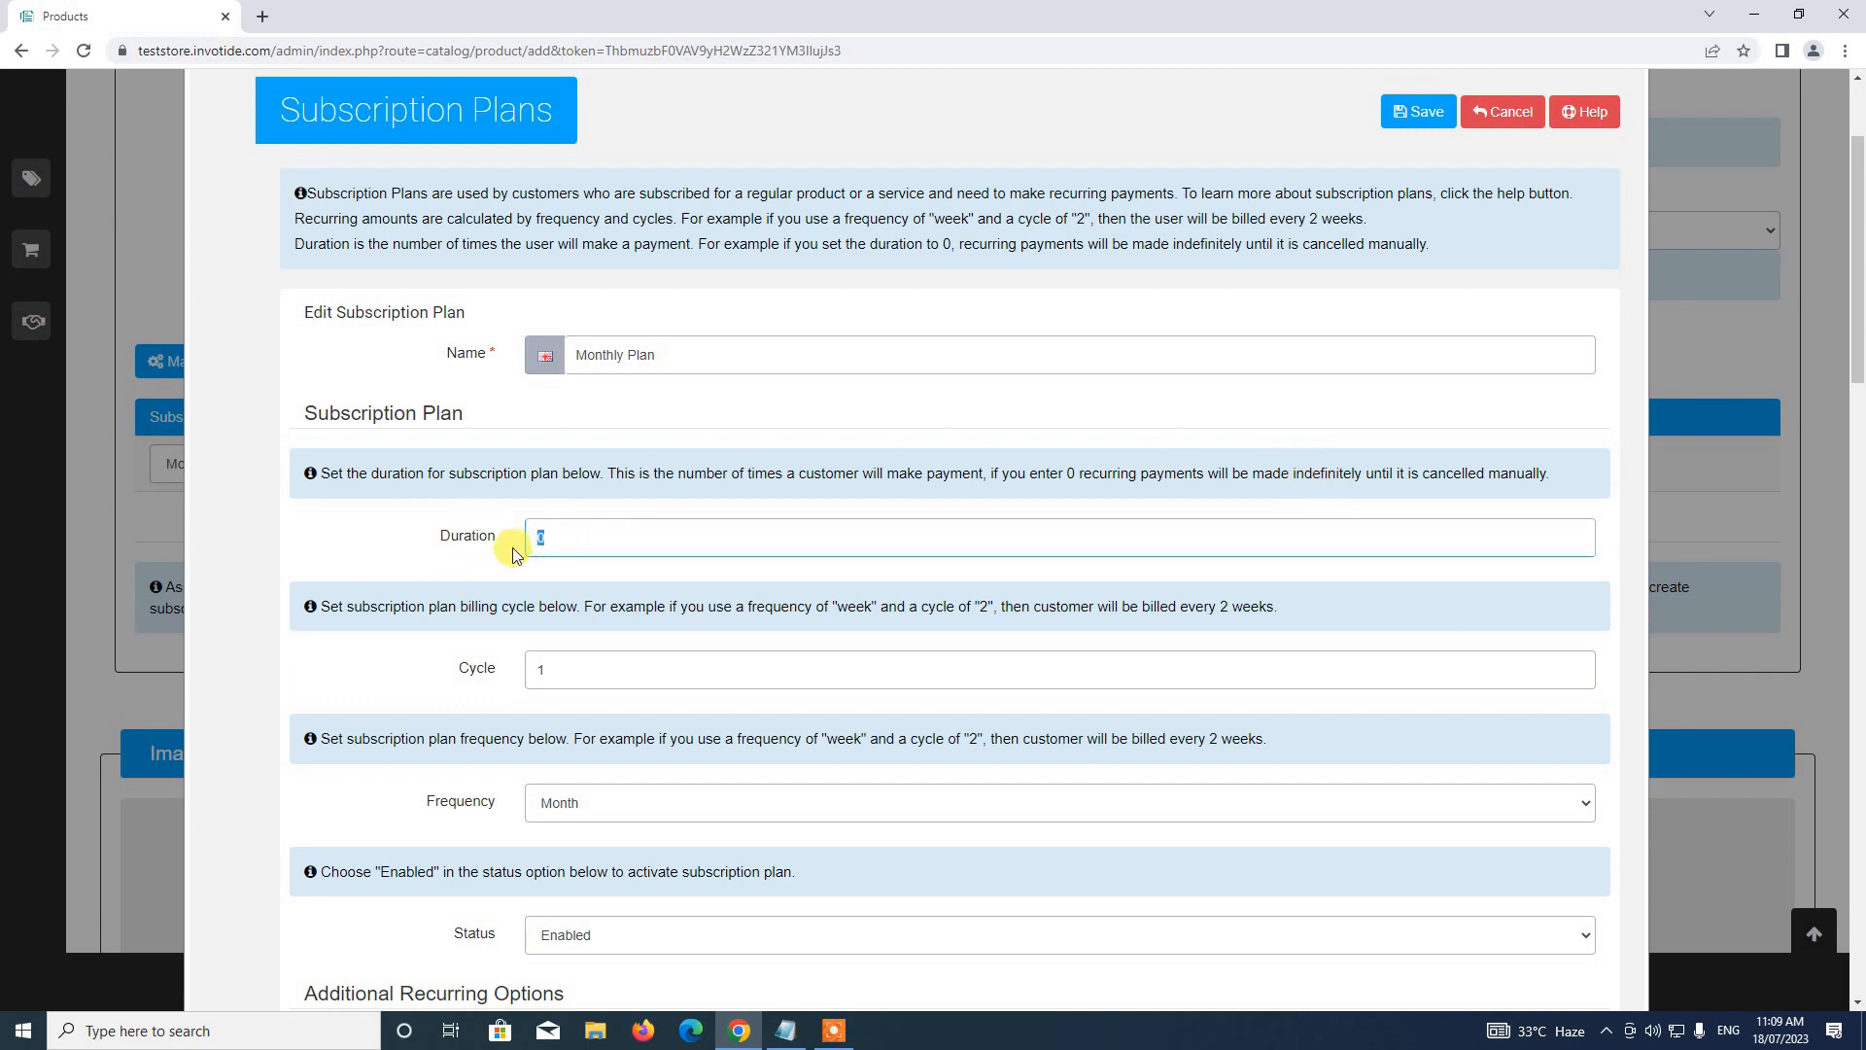
type("2")
double_click(612, 537)
type("0")
scroll(812, 591, "down", 1)
scroll(811, 591, "down", 1)
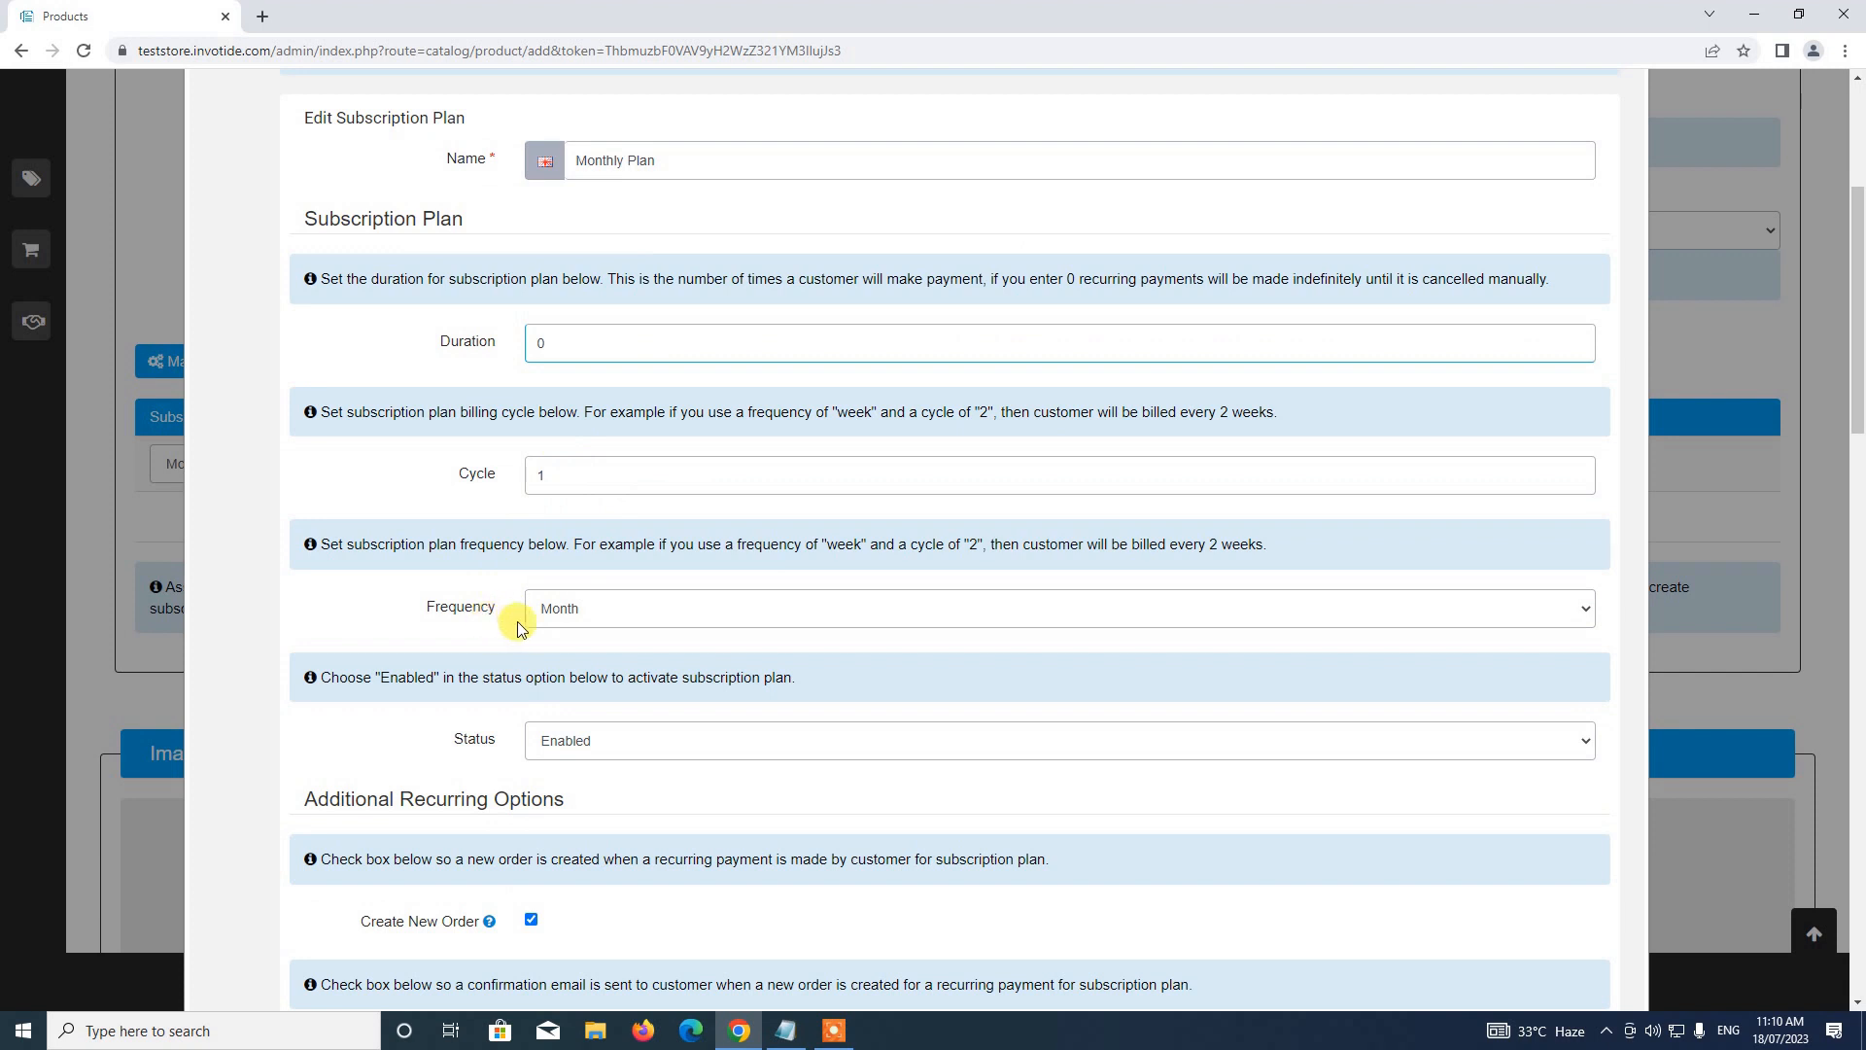
Try Week as the billing frequency, then set it back to Month
left_click(570, 608)
left_click(561, 685)
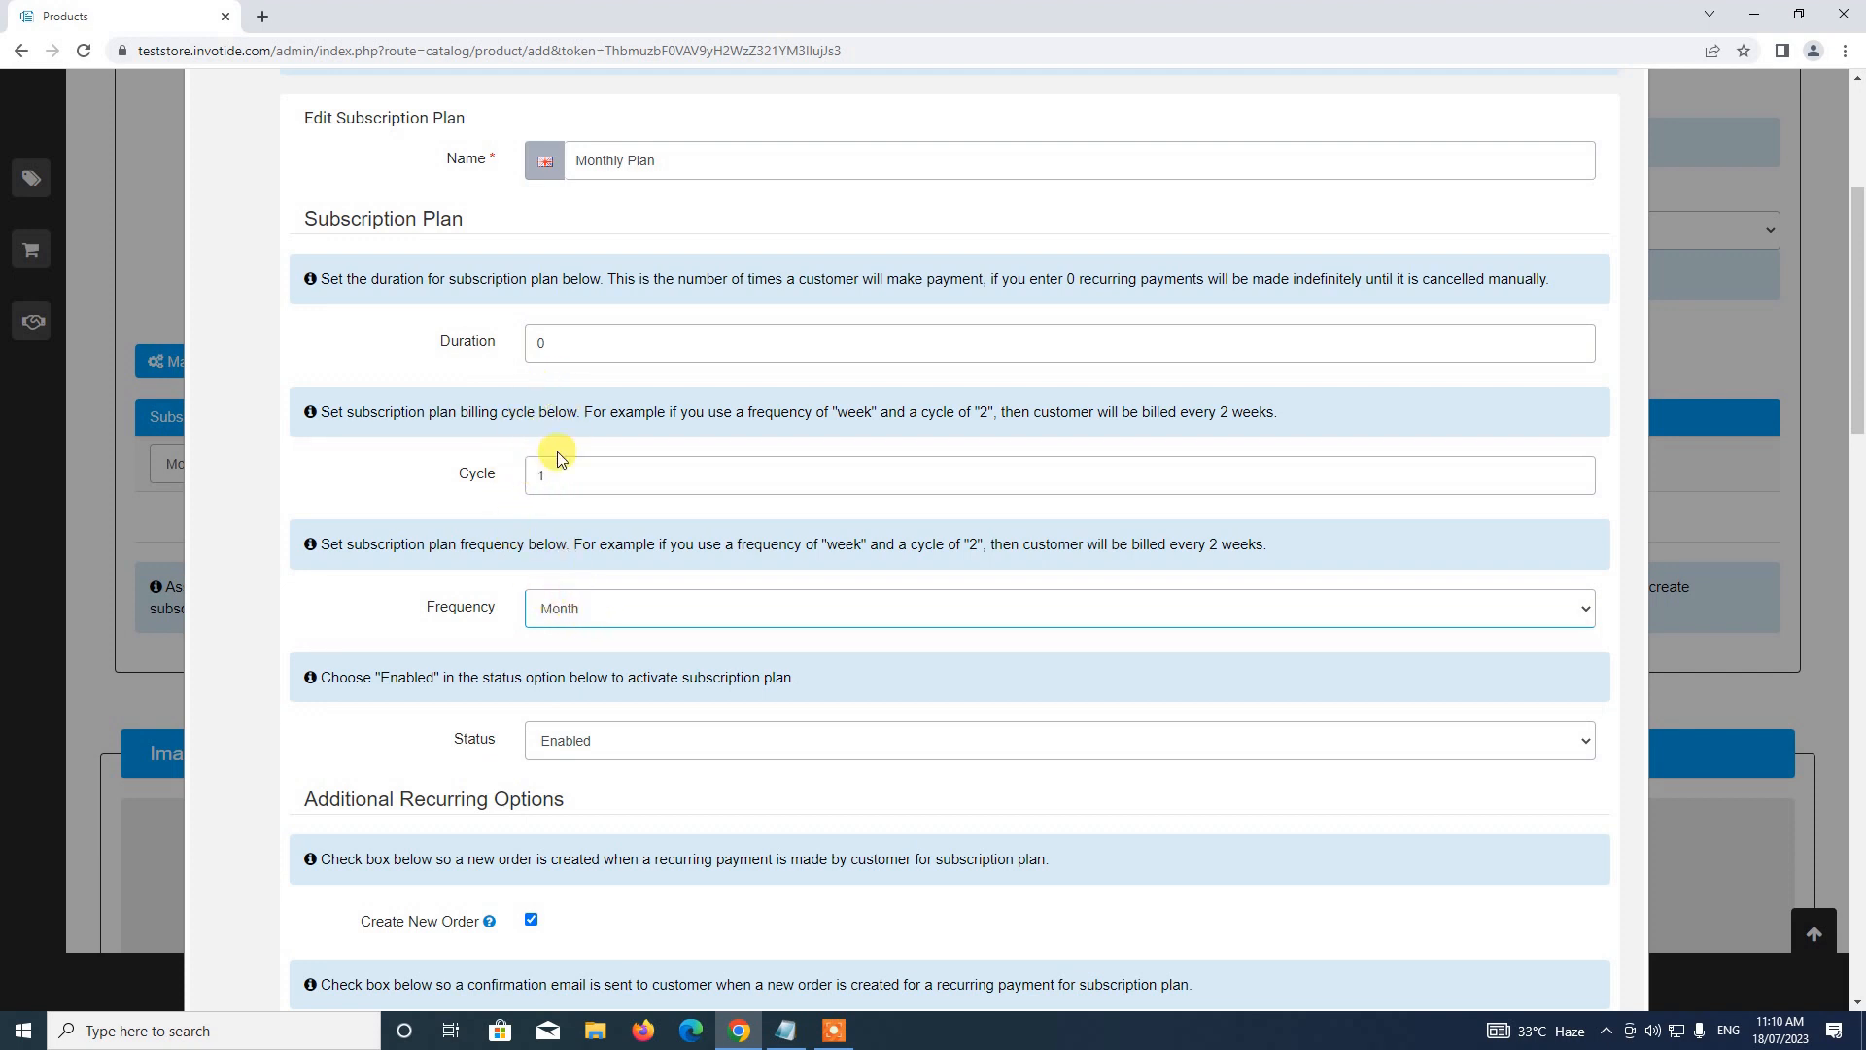
left_click(576, 608)
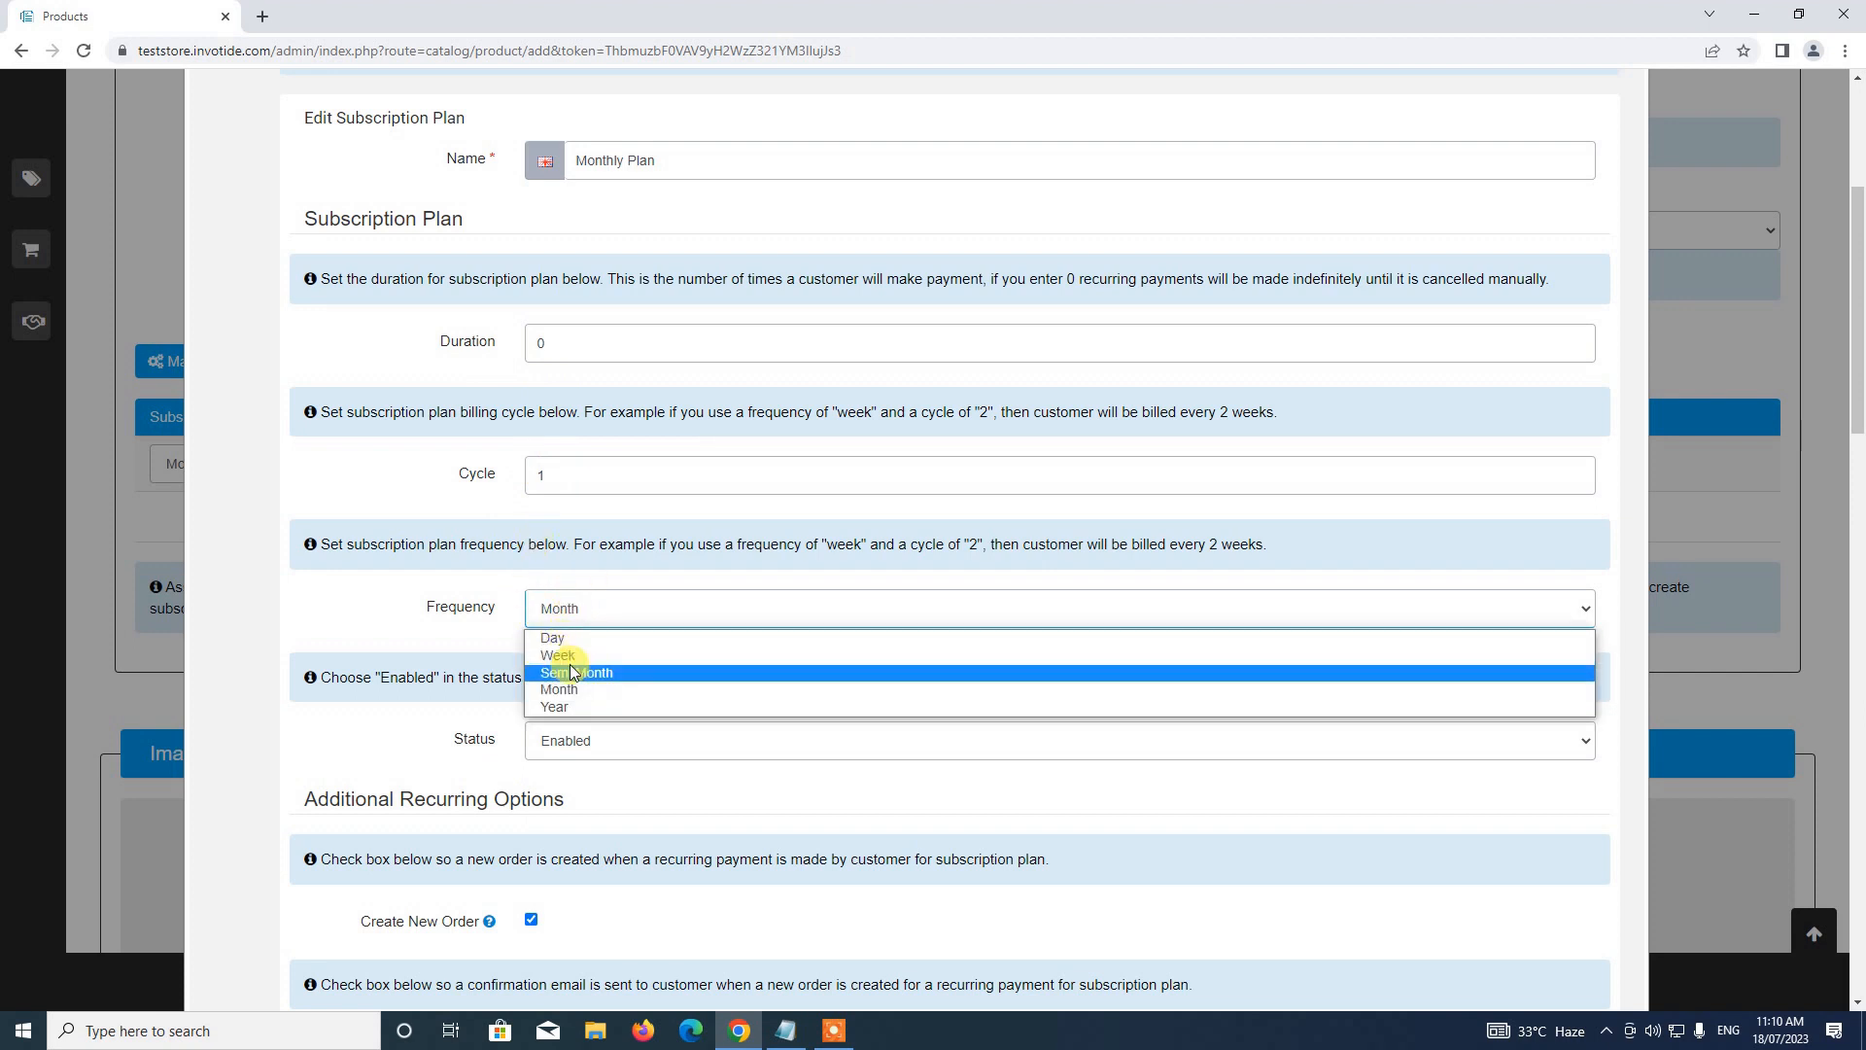
left_click(573, 654)
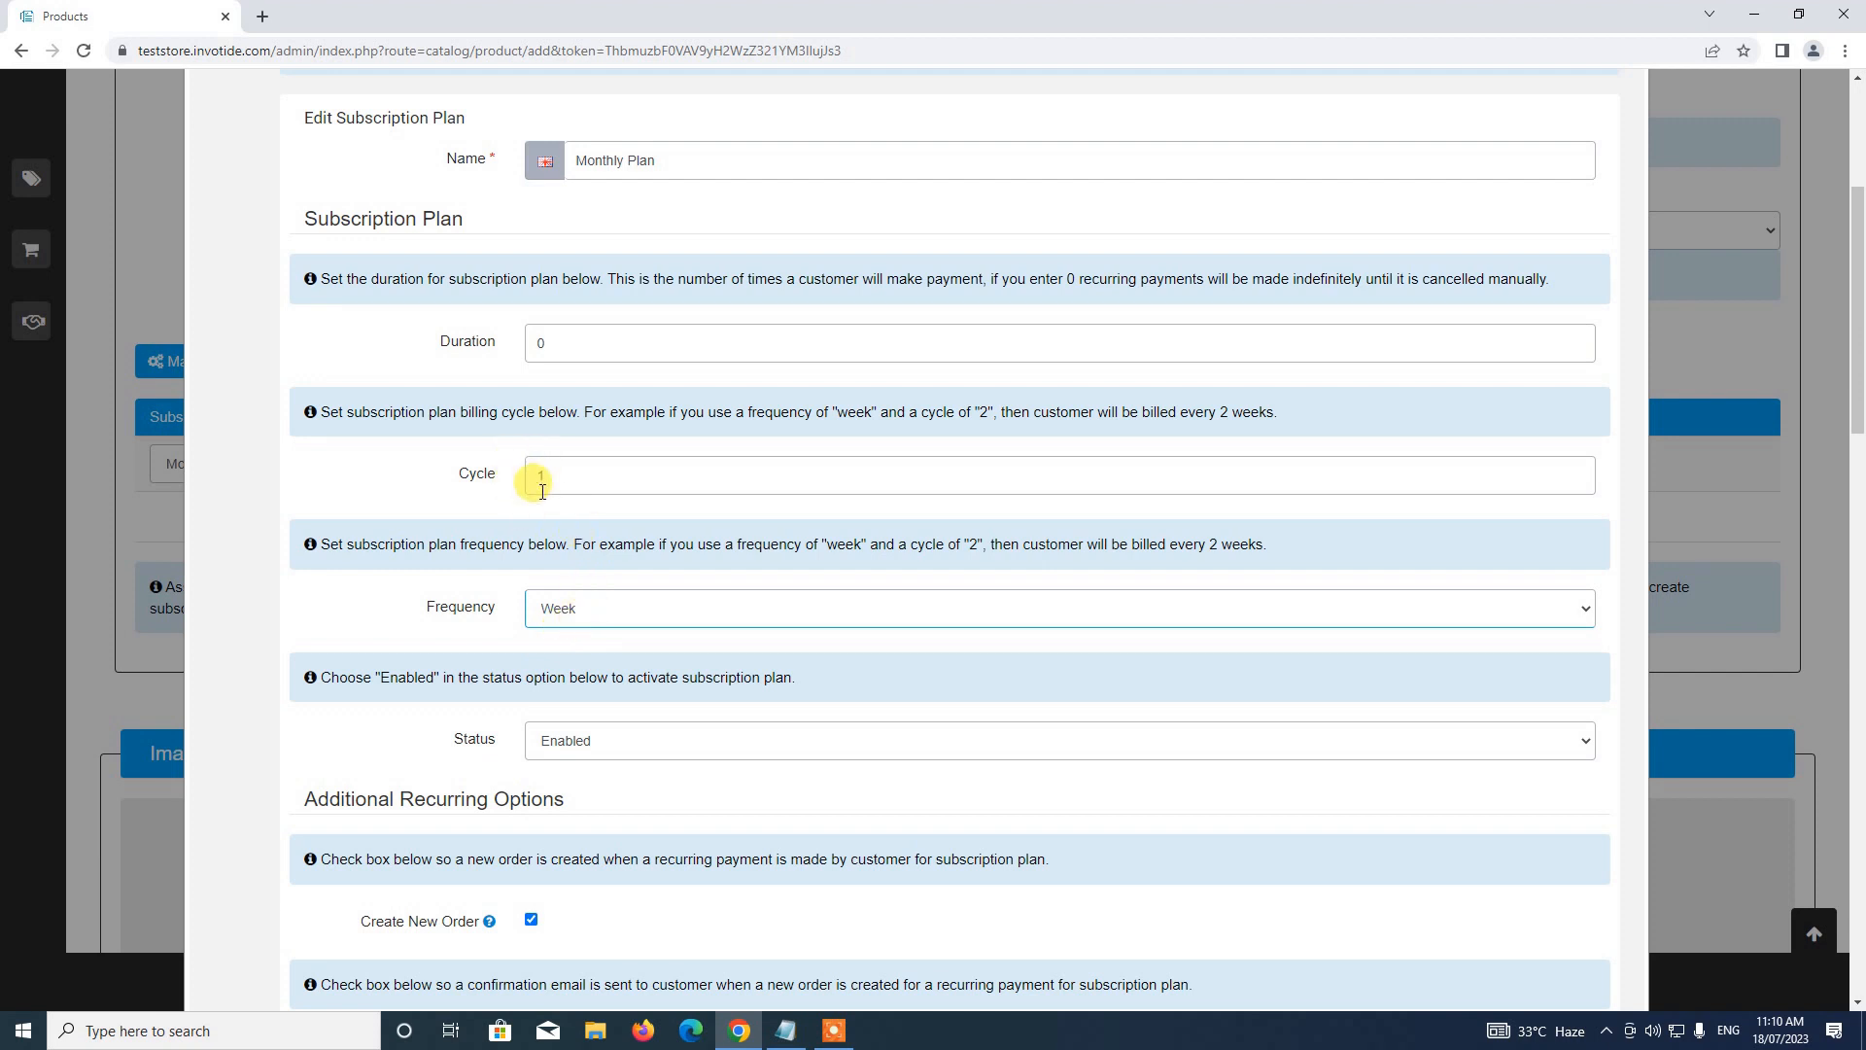
scroll(466, 456, "up", 2)
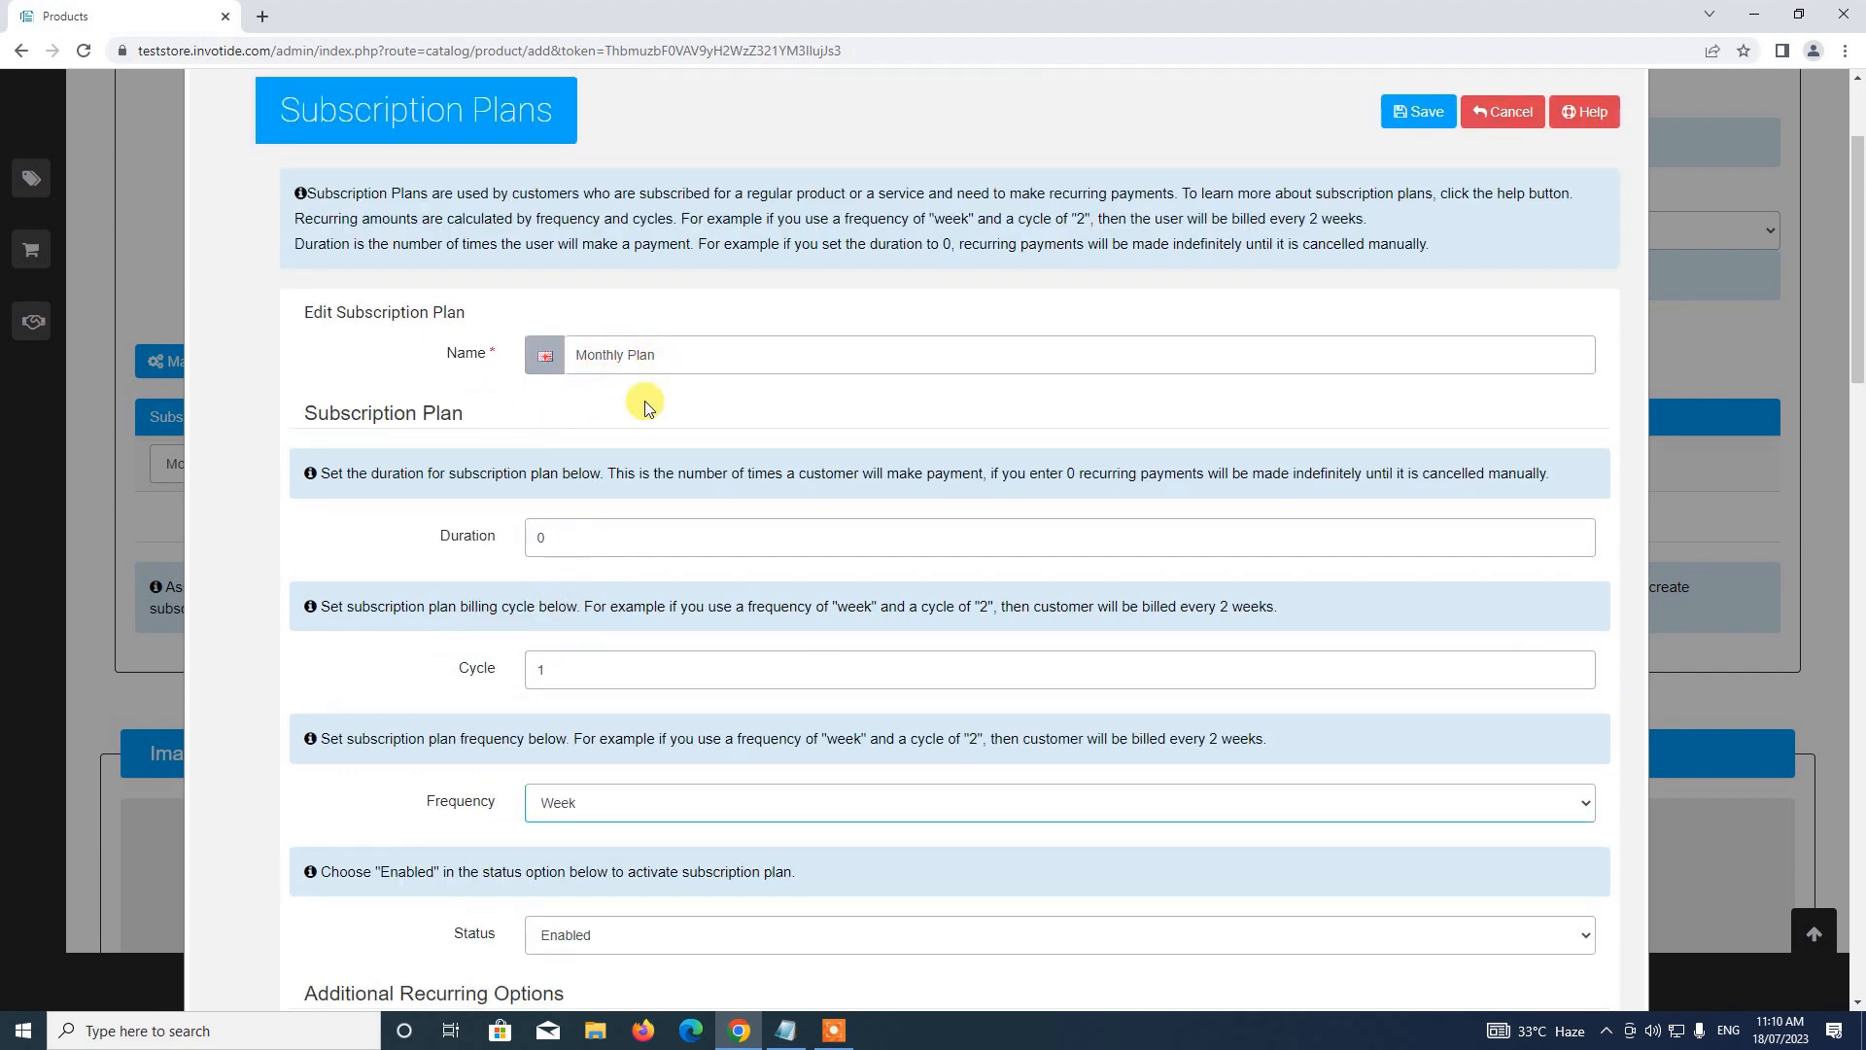
scroll(569, 446, "down", 2)
left_click(630, 626)
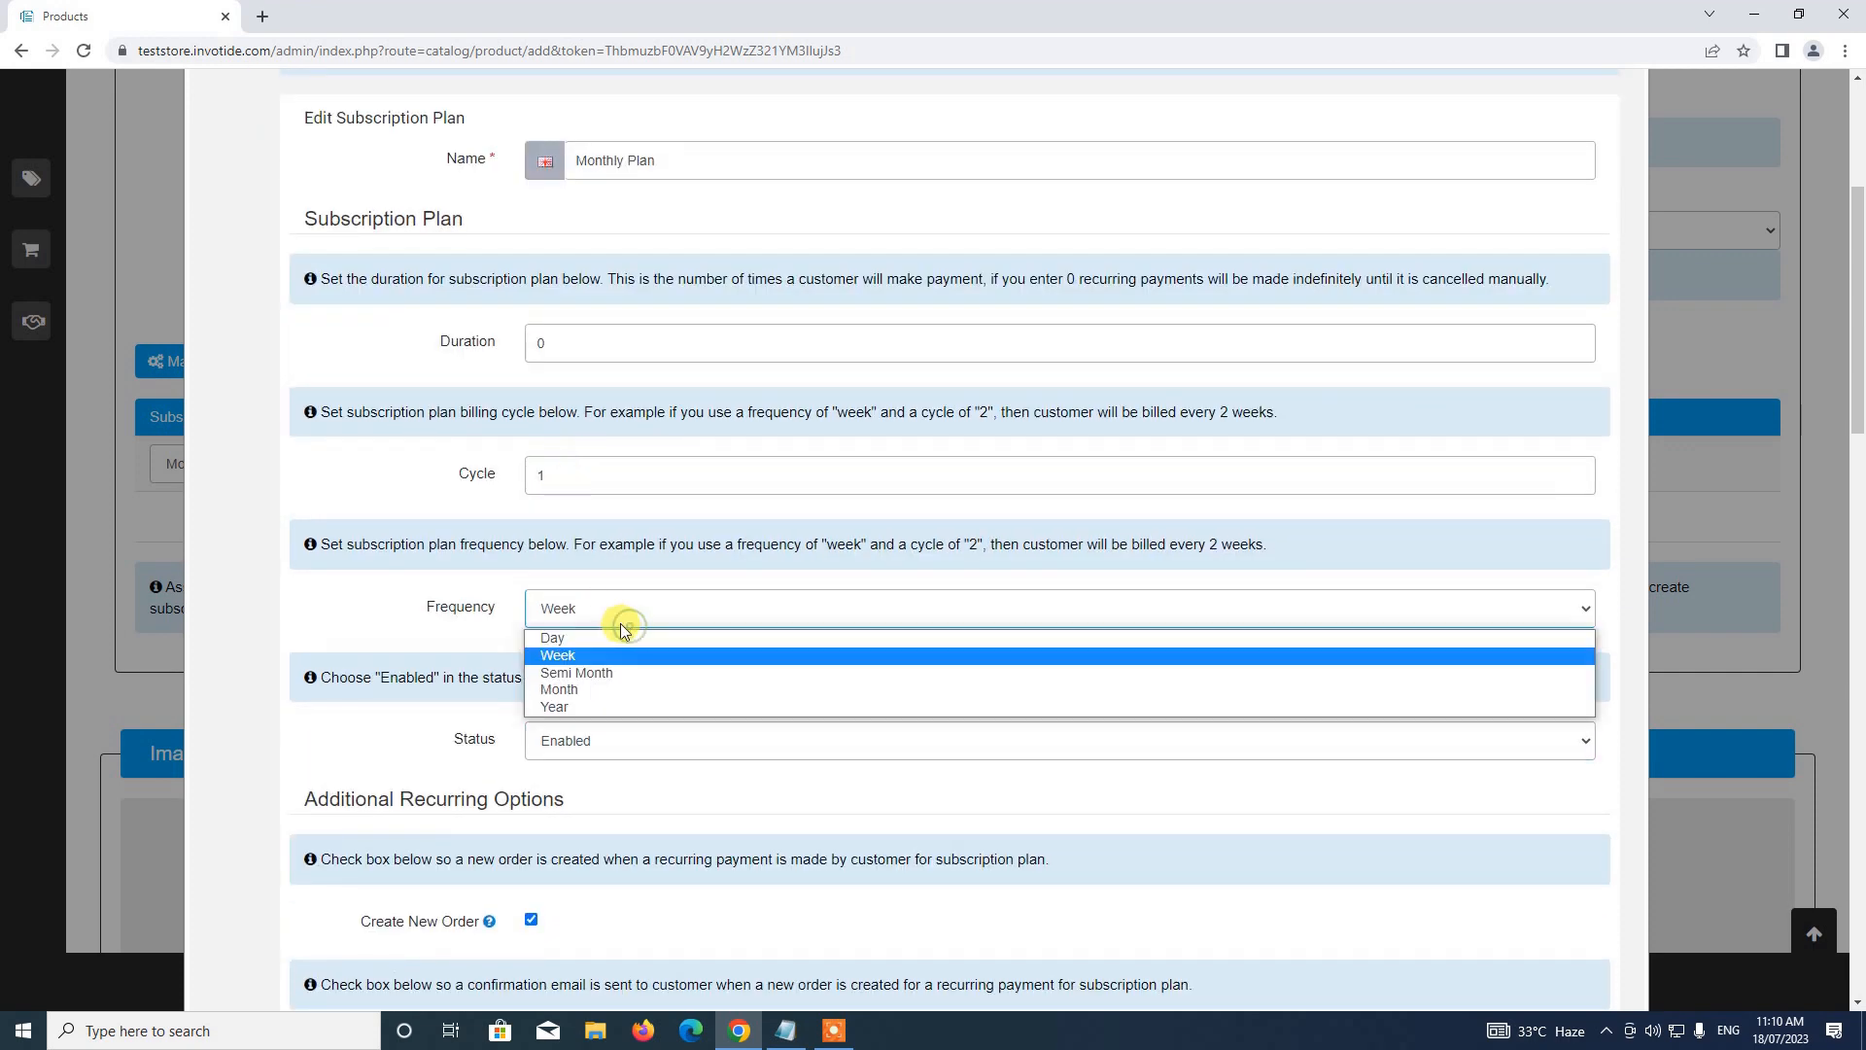
left_click(599, 684)
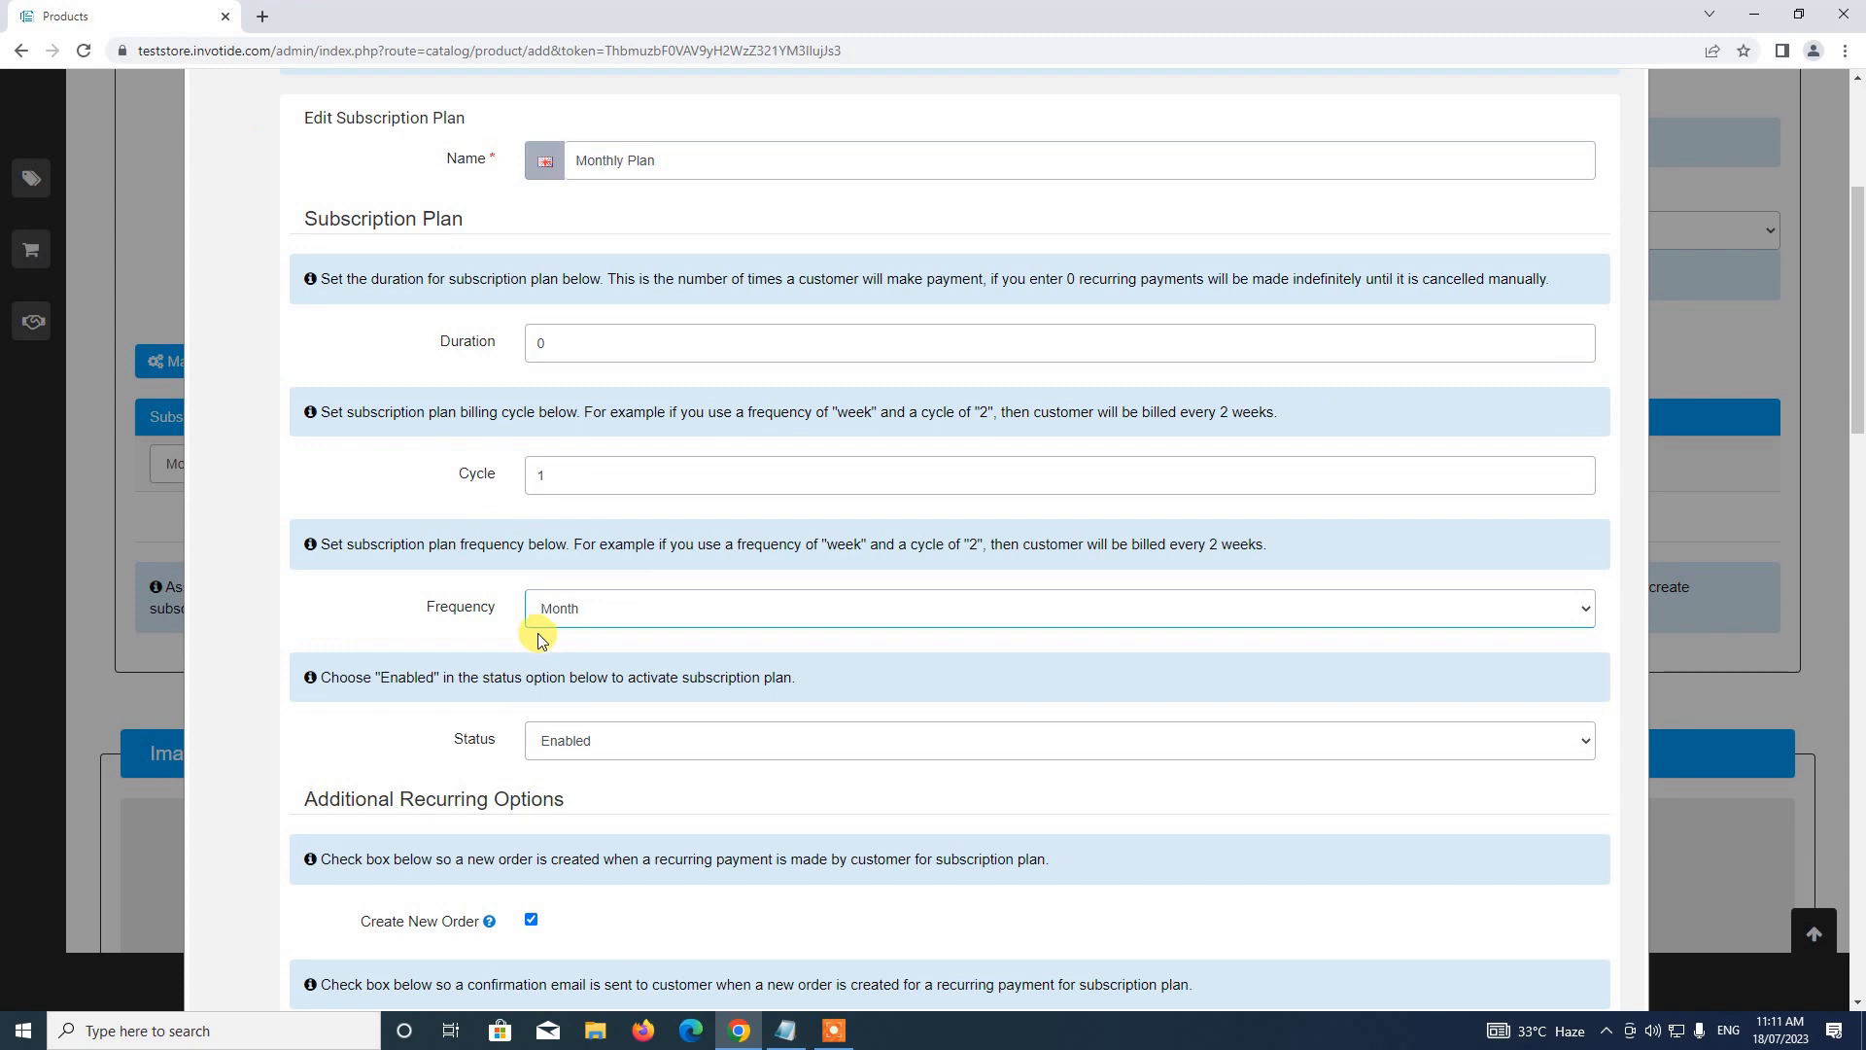
scroll(542, 638, "down", 2)
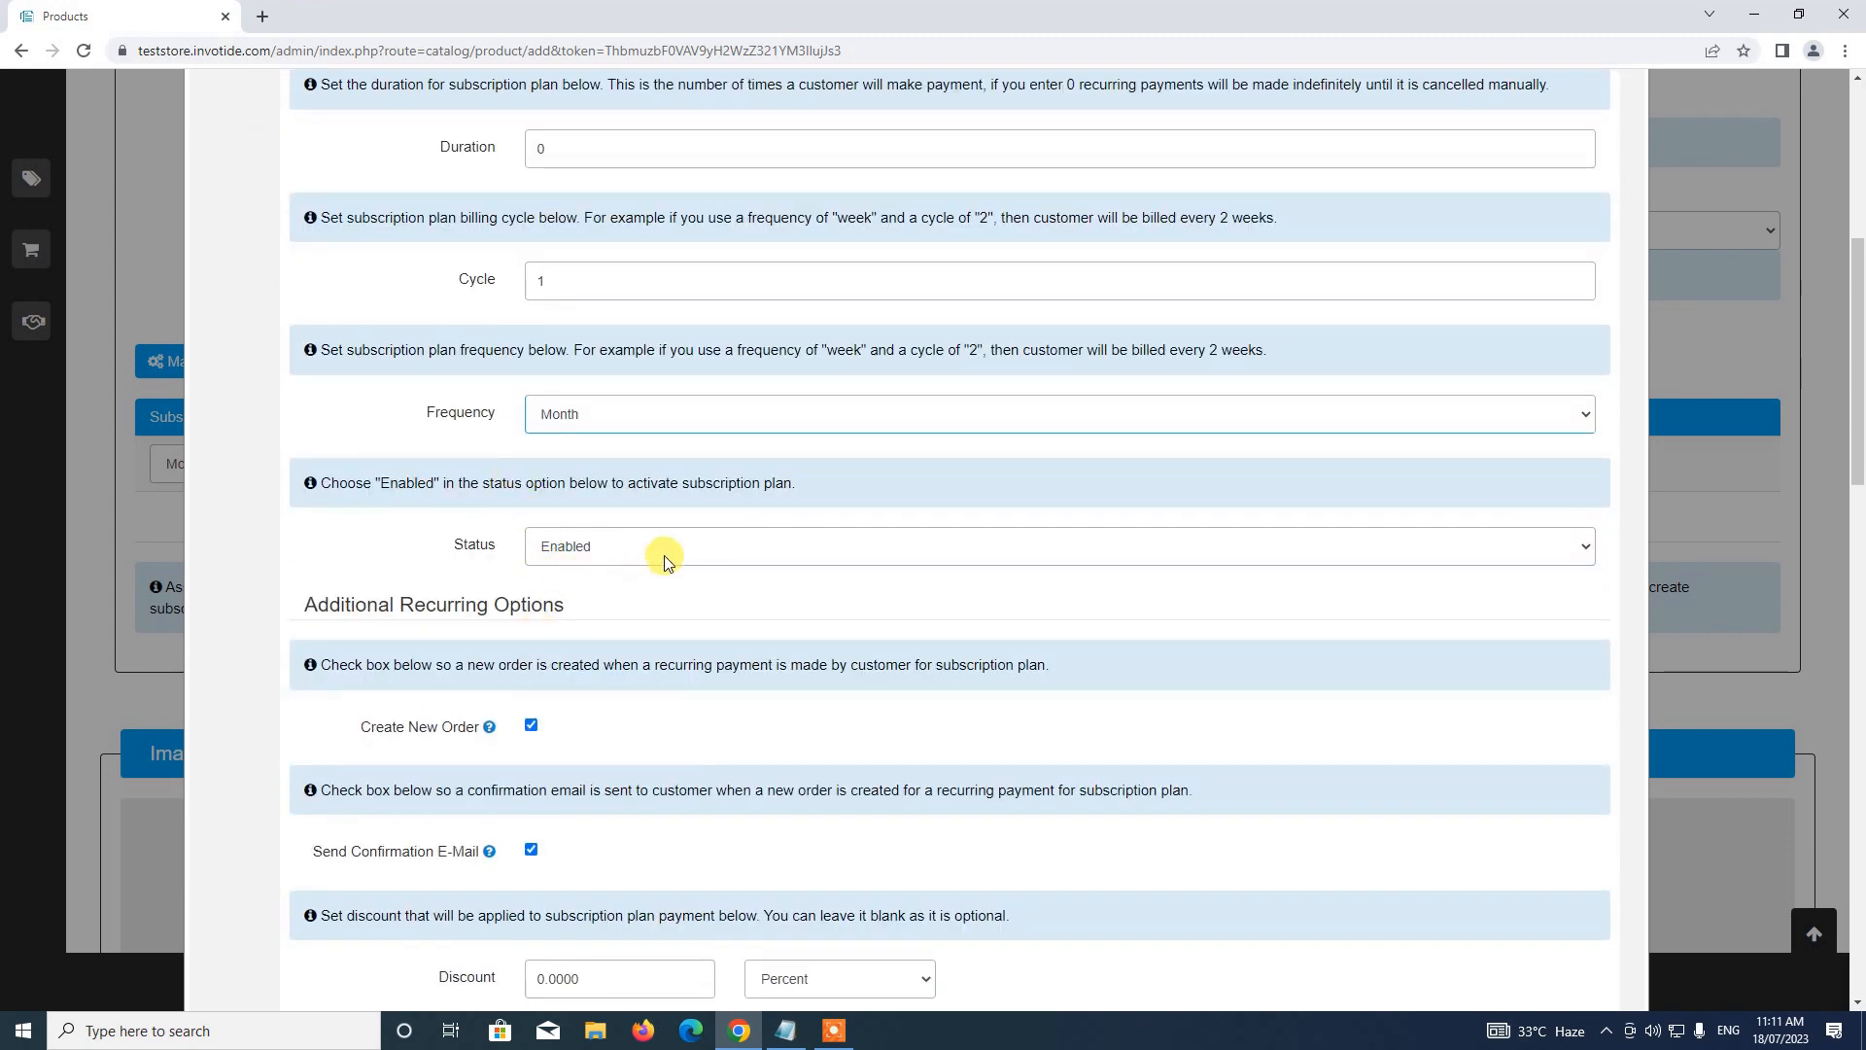
scroll(650, 553, "down", 2)
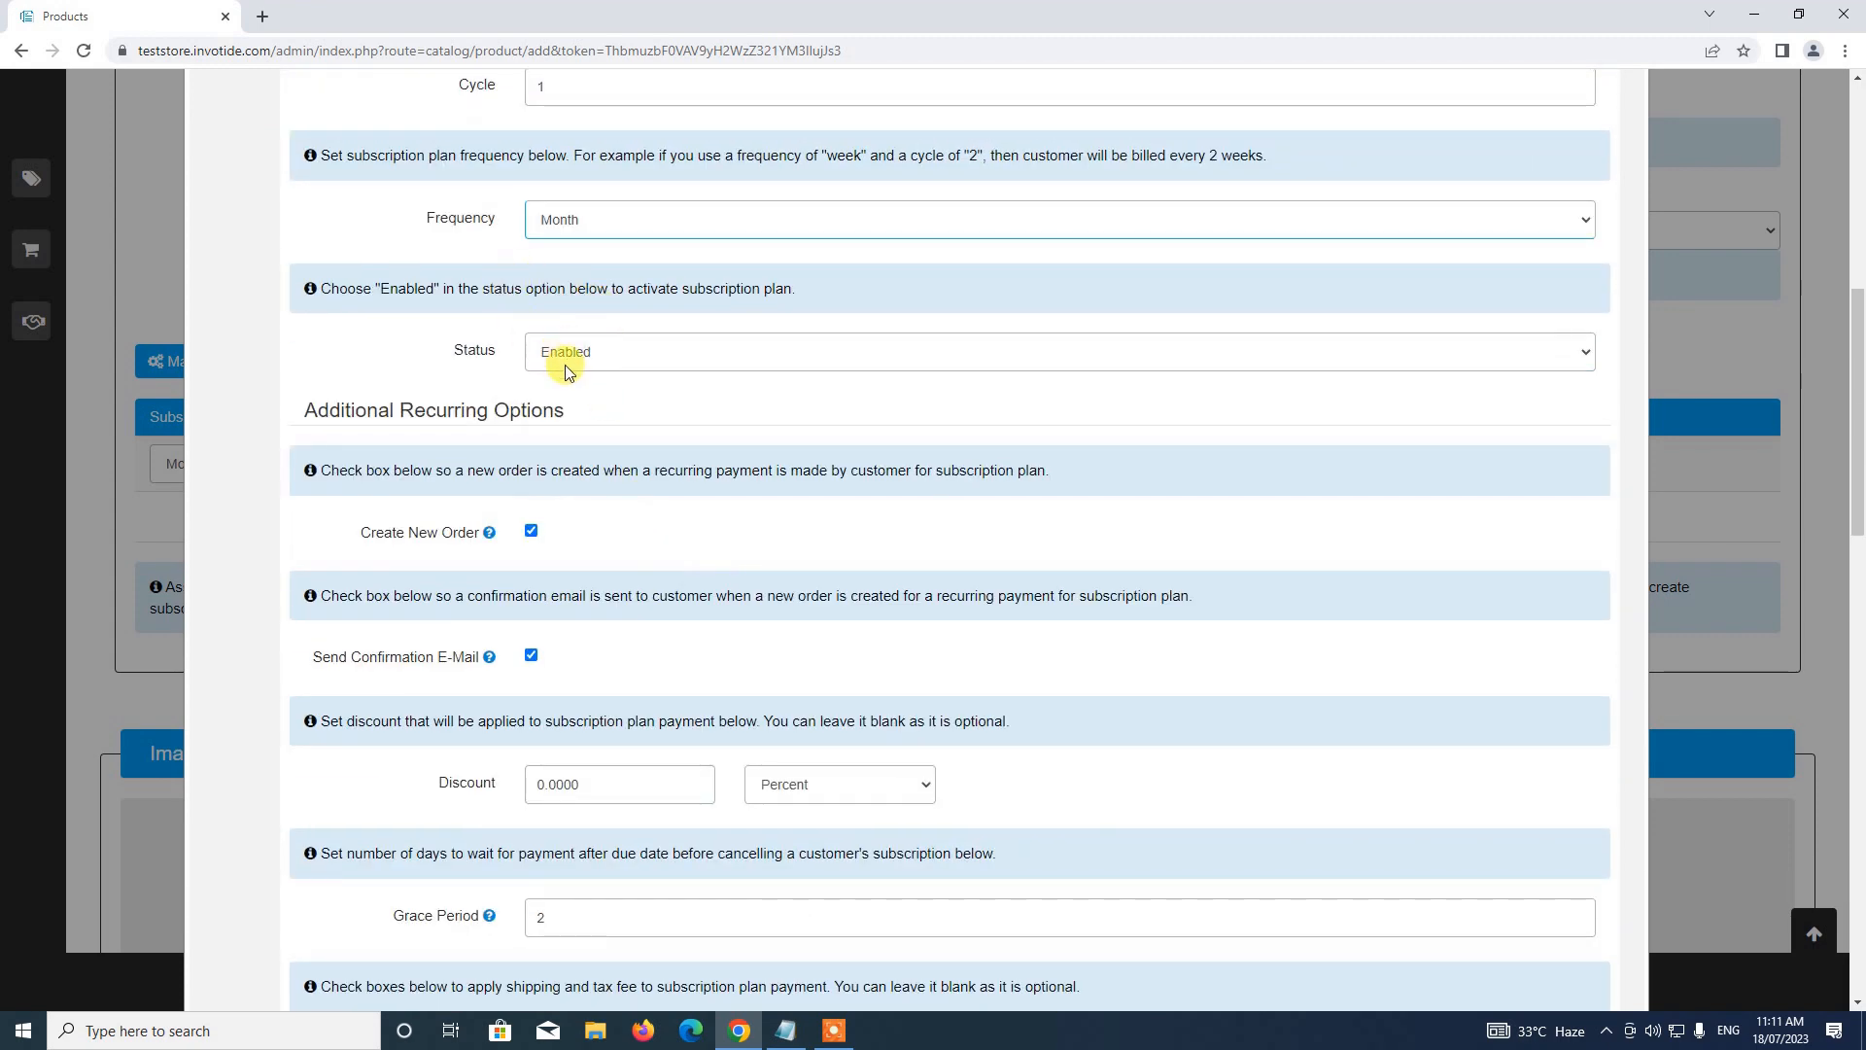
Keep the Monthly Plan's Status set to Enabled
left_click(601, 350)
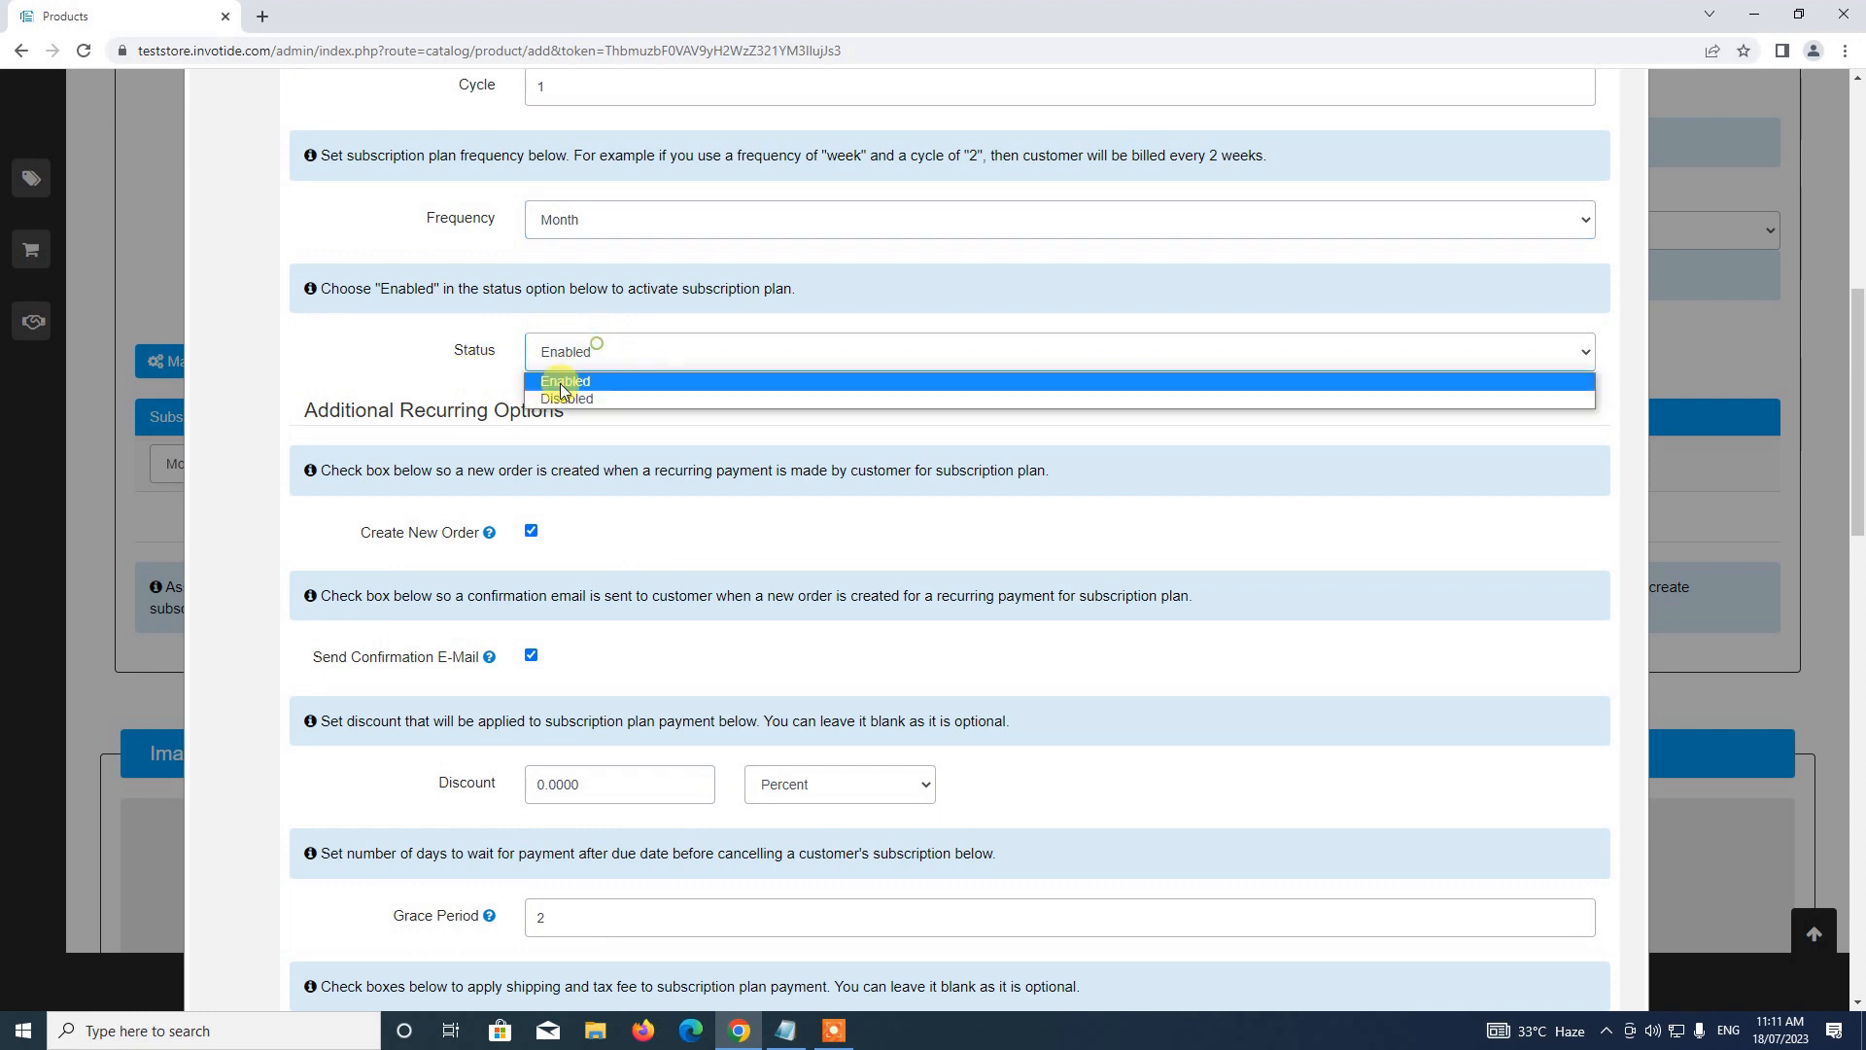
left_click(556, 385)
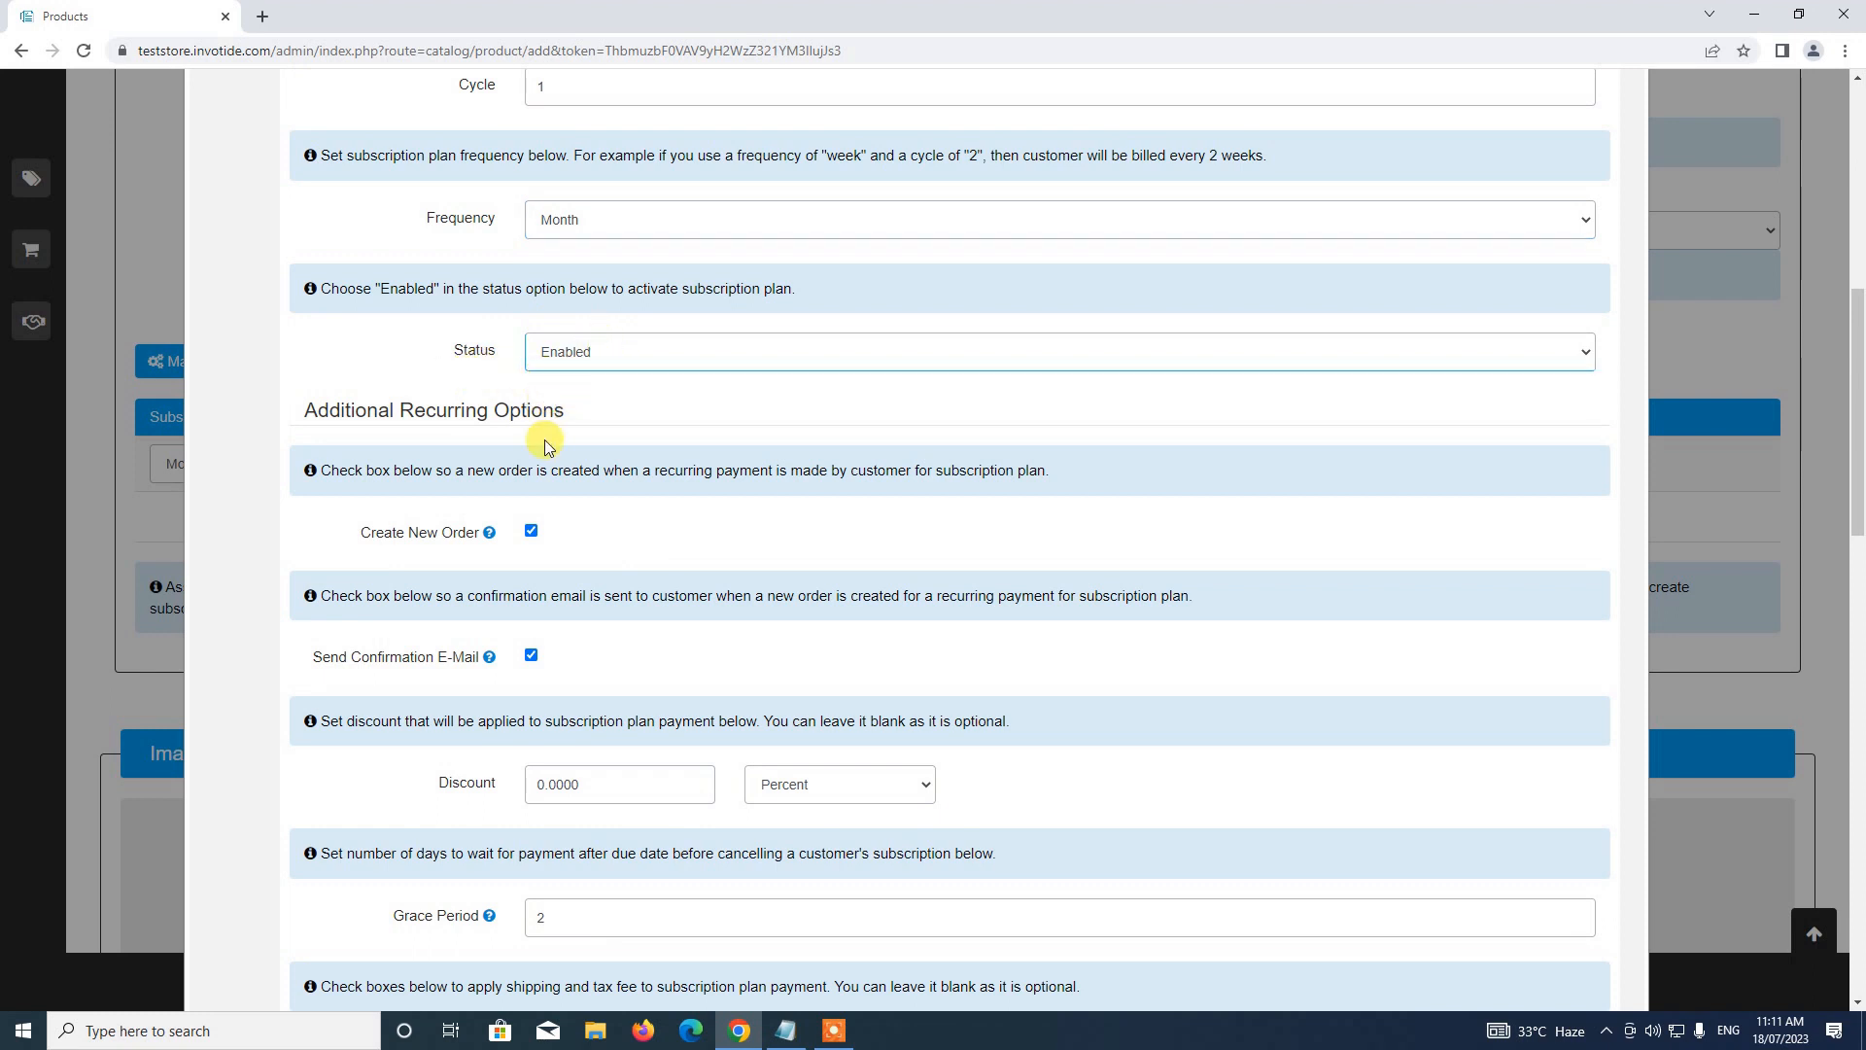
scroll(544, 443, "up", 1)
scroll(545, 446, "up", 4)
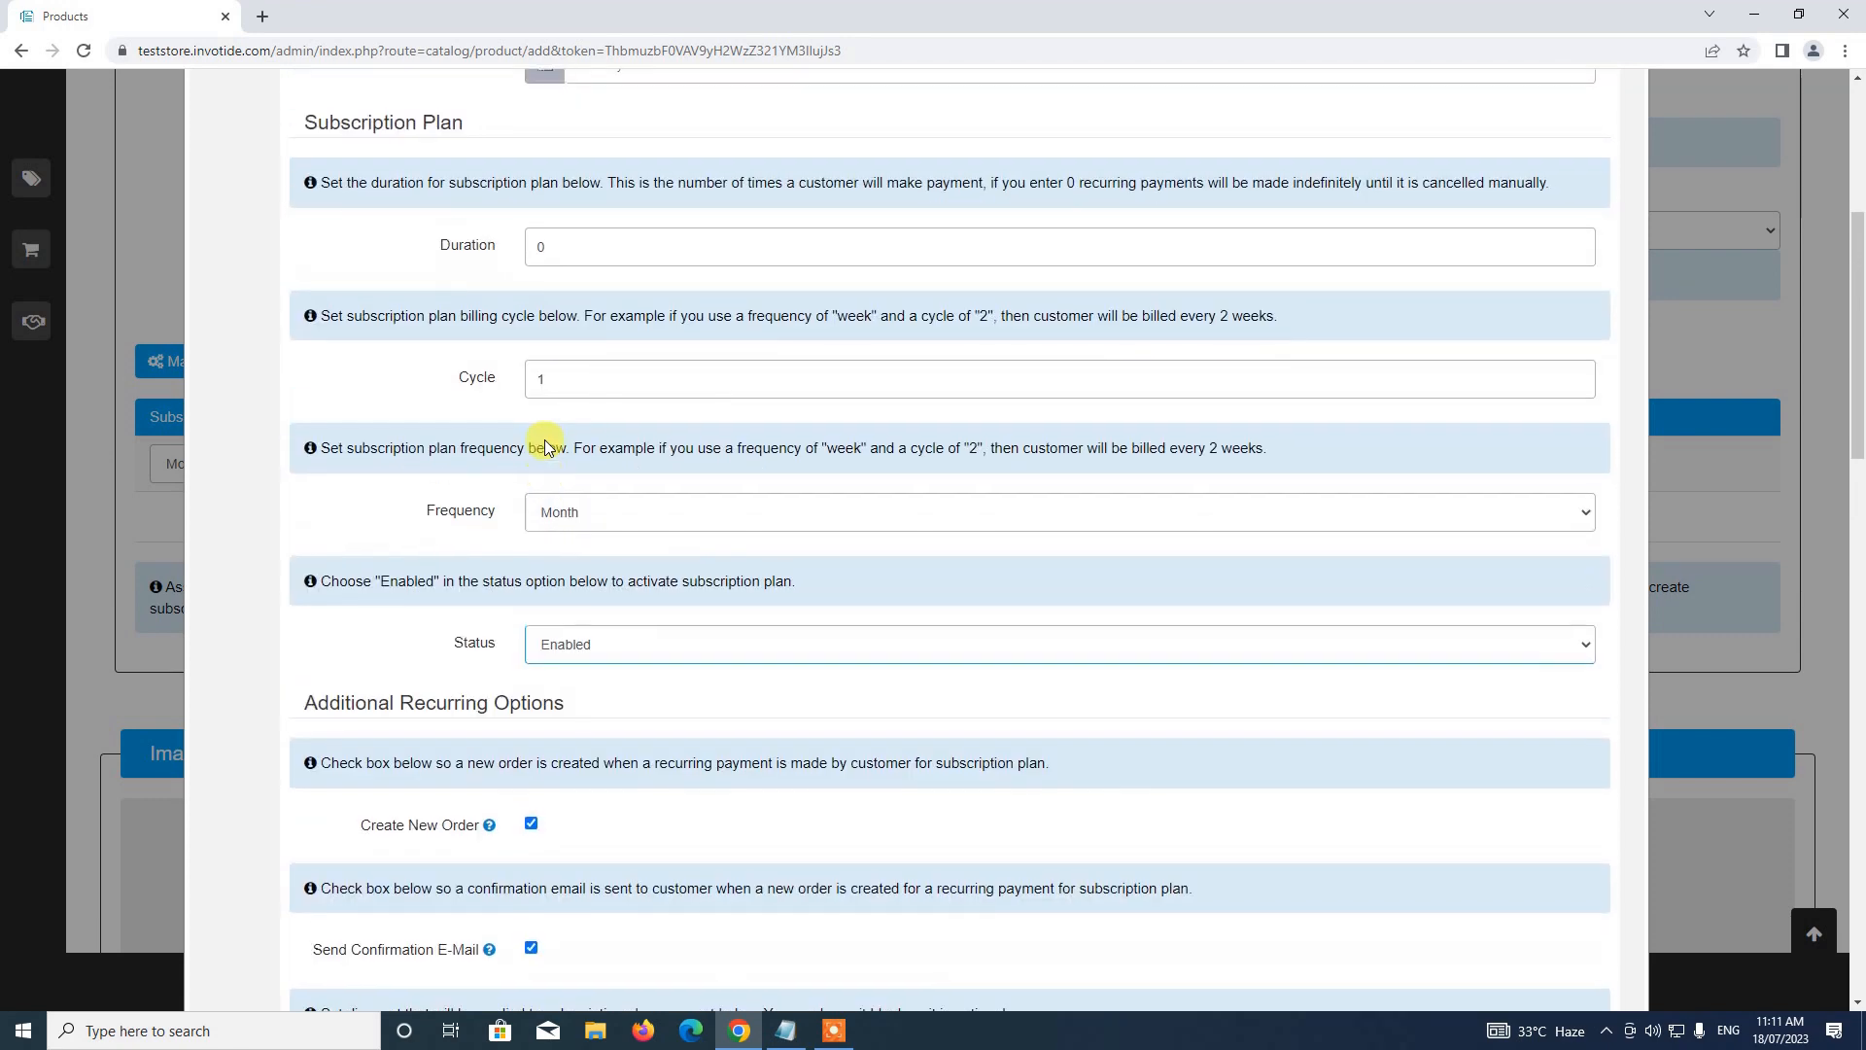
scroll(597, 389, "down", 2)
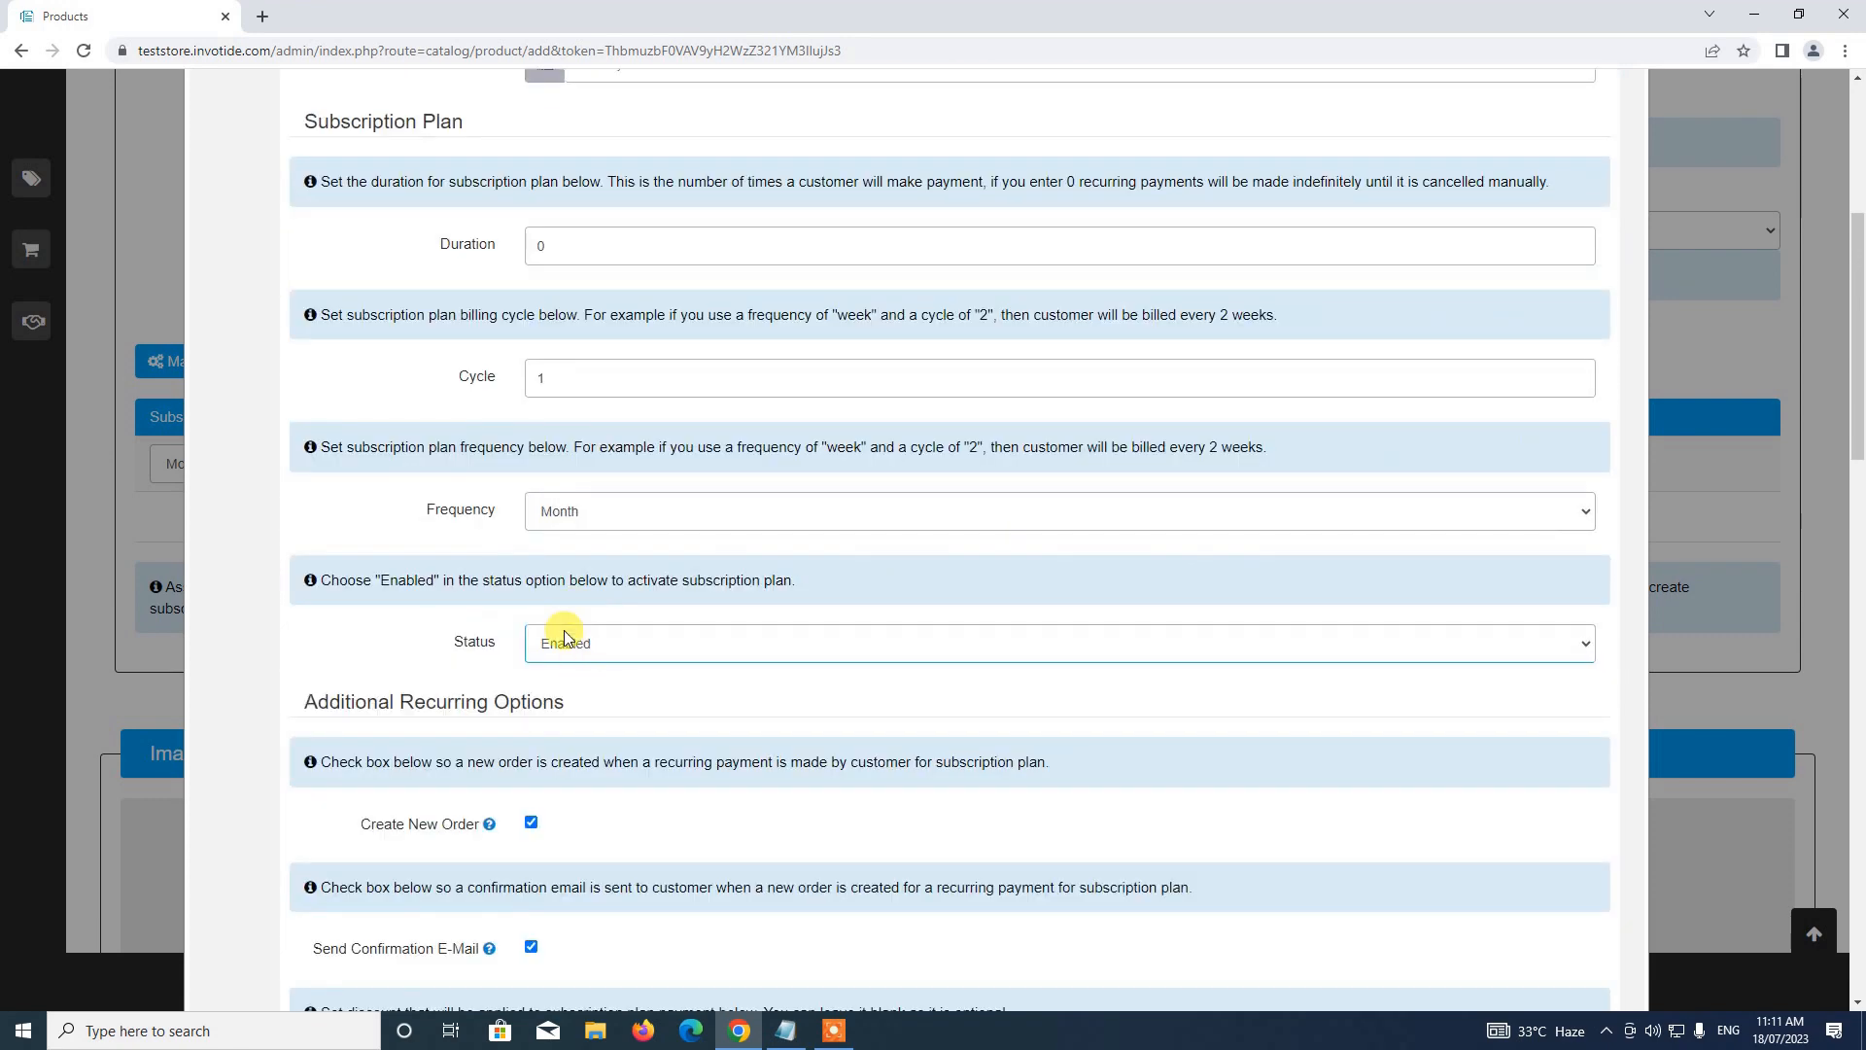
left_click(560, 653)
left_click(568, 673)
scroll(516, 608, "down", 2)
scroll(517, 608, "down", 2)
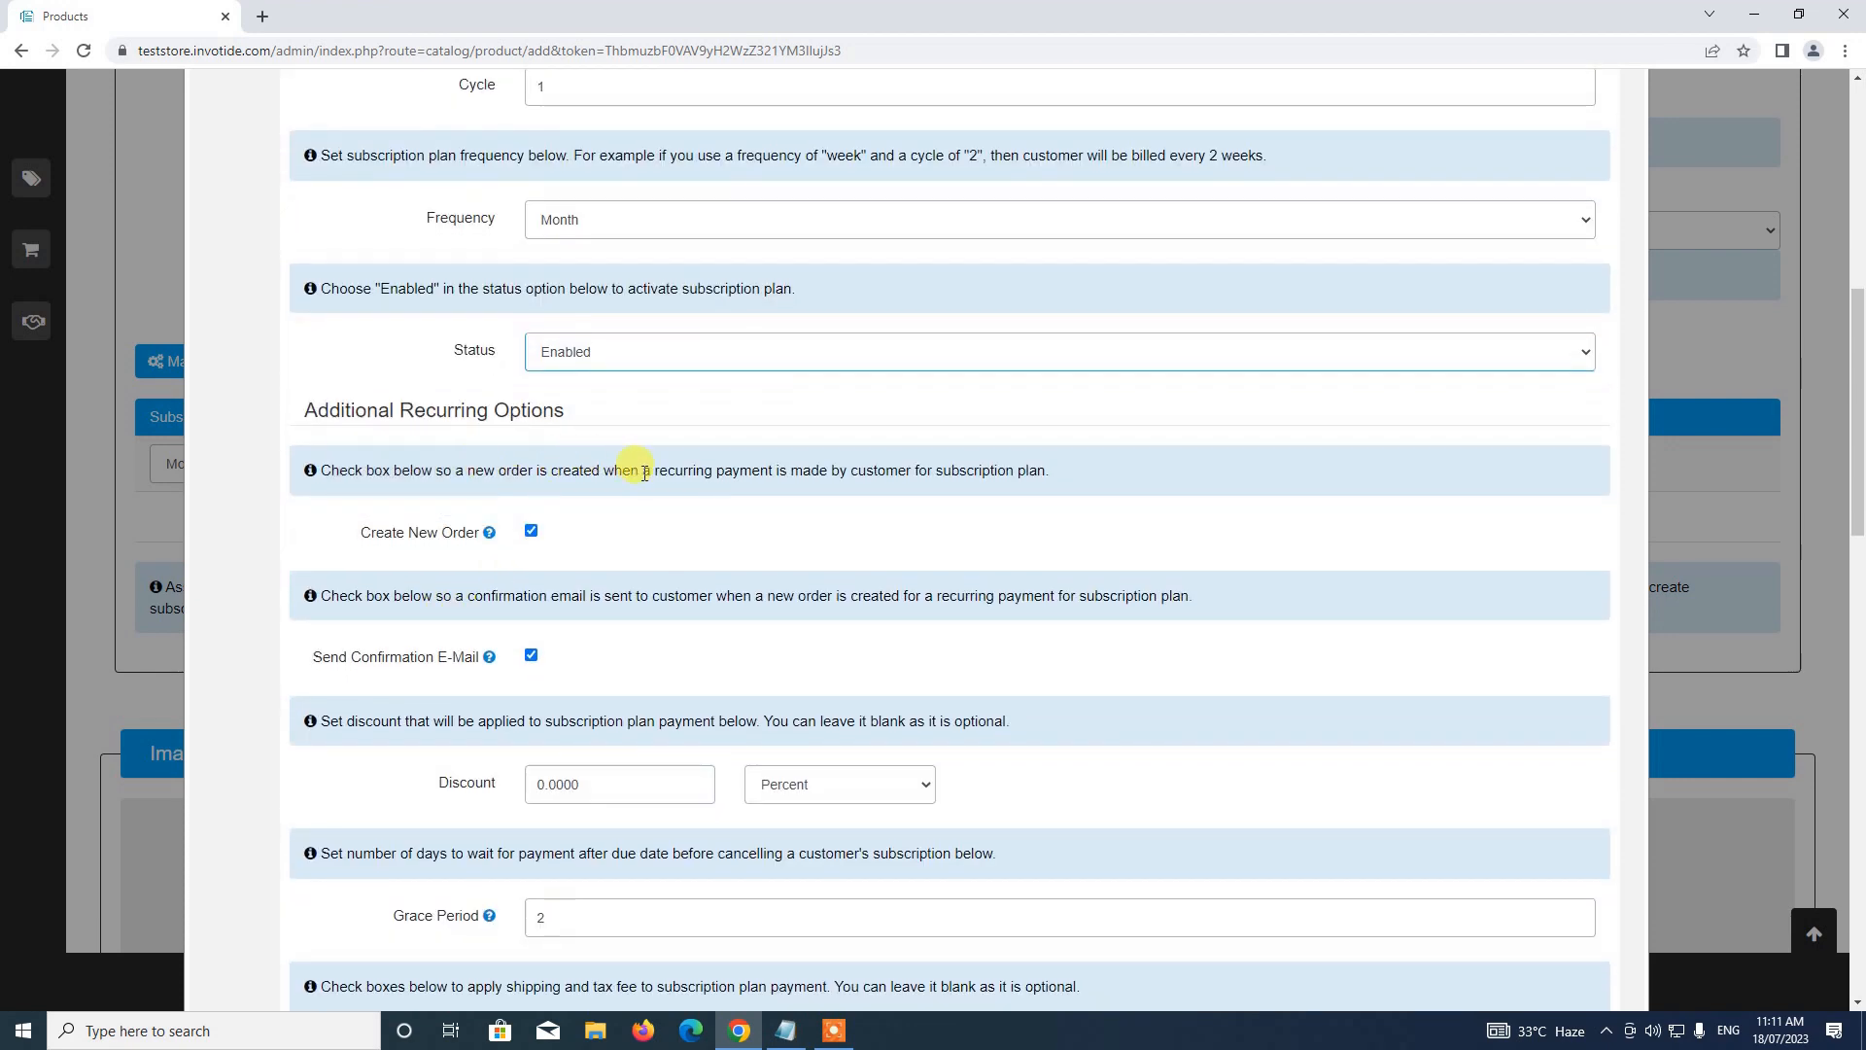
scroll(607, 501, "down", 2)
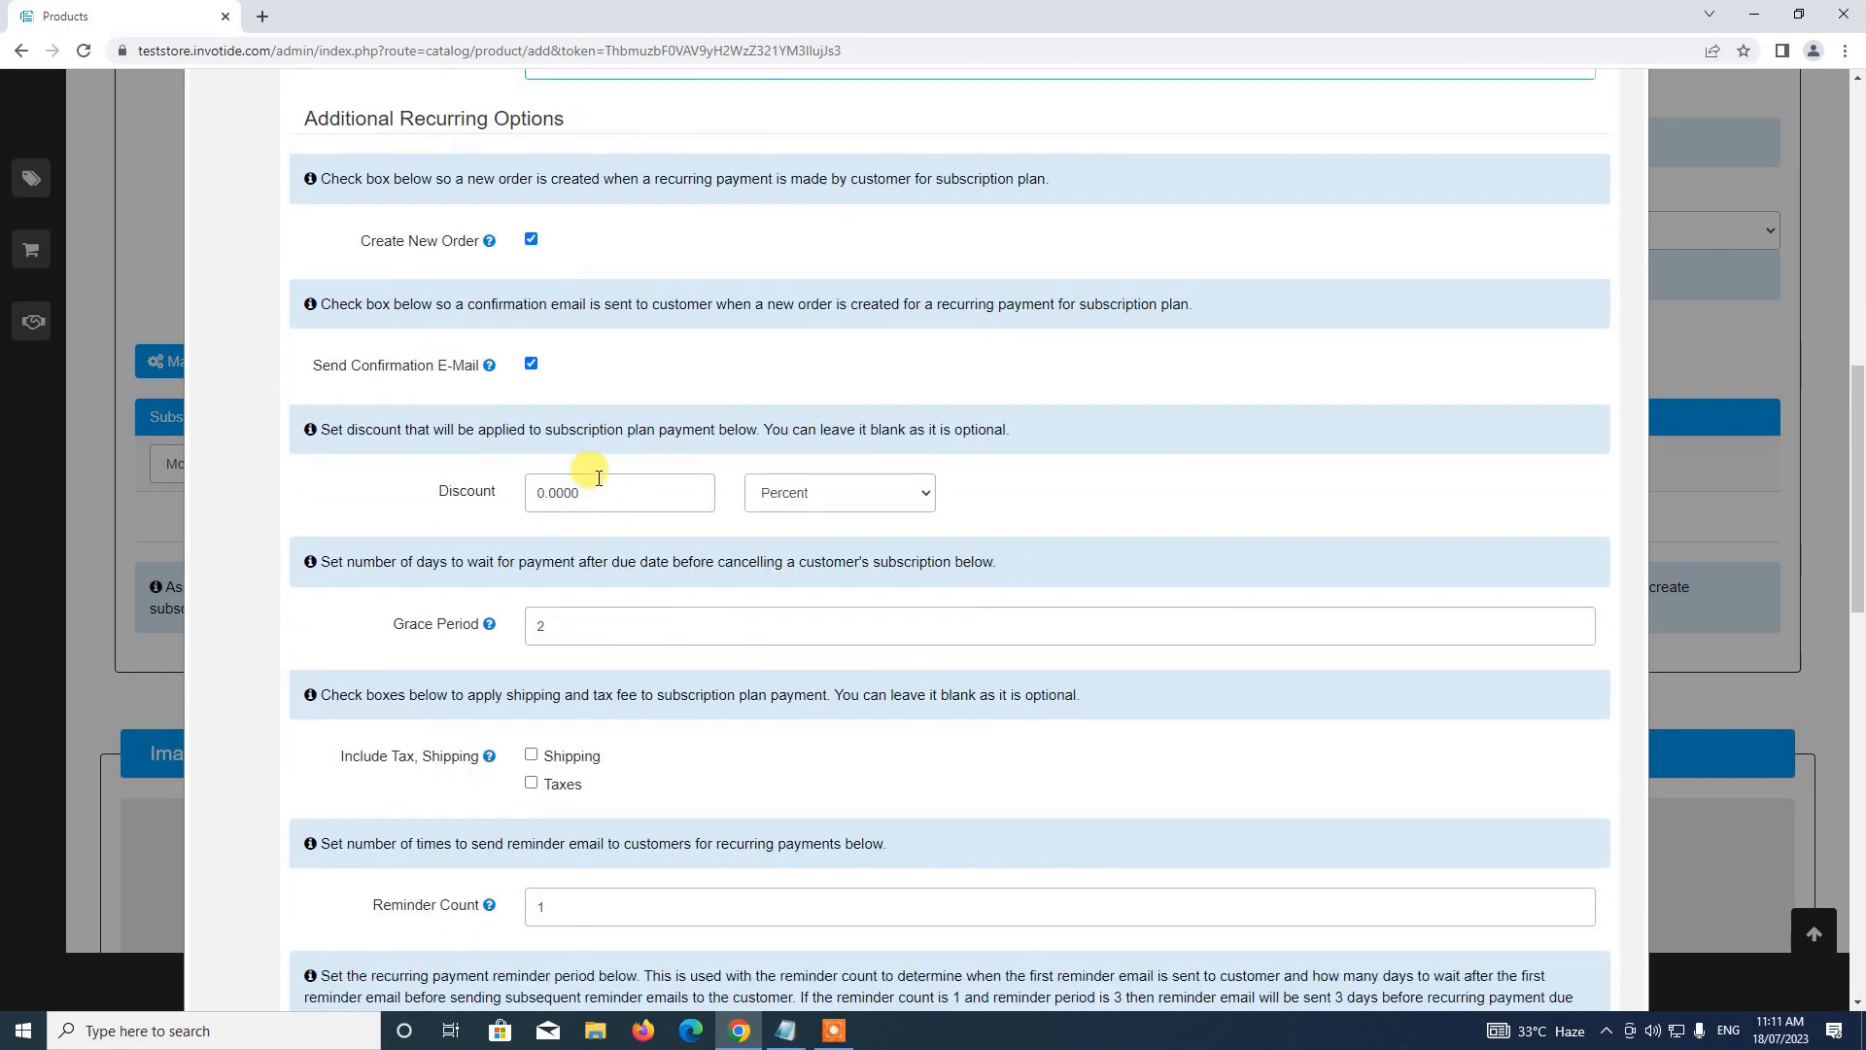
scroll(593, 476, "up", 2)
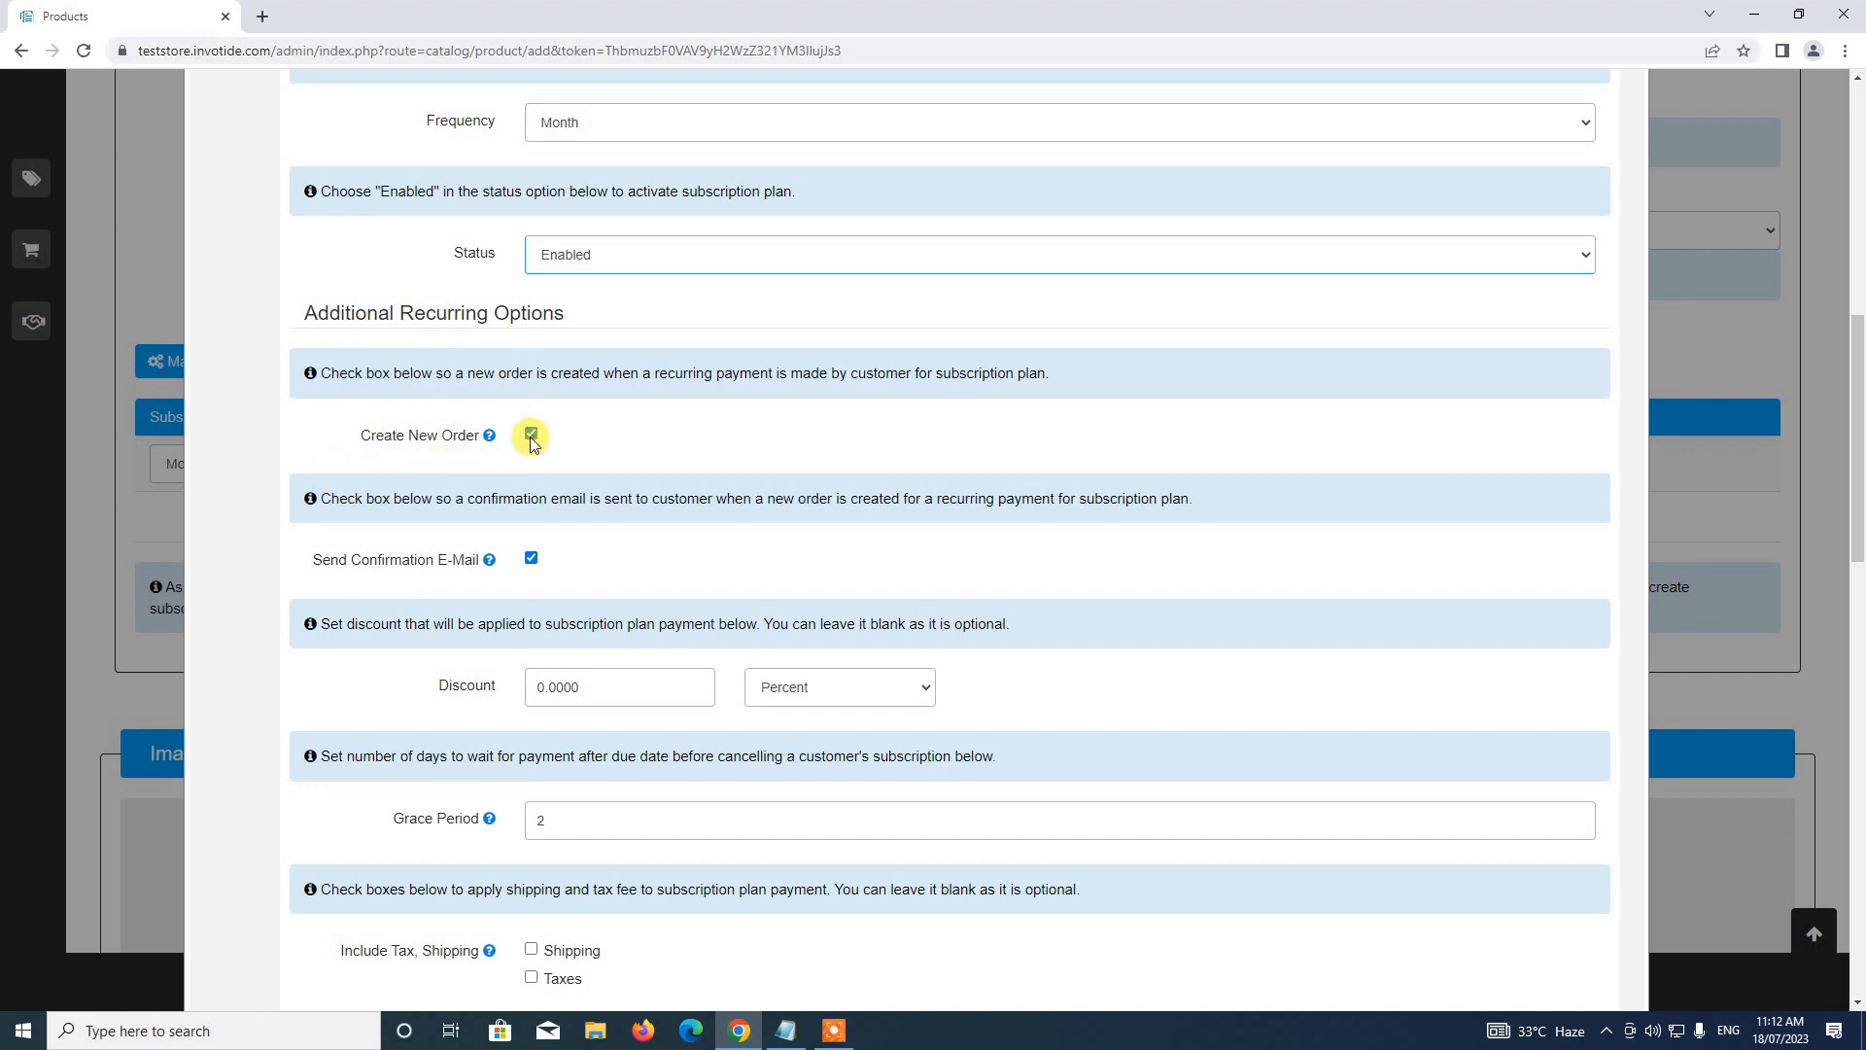
scroll(531, 445, "down", 1)
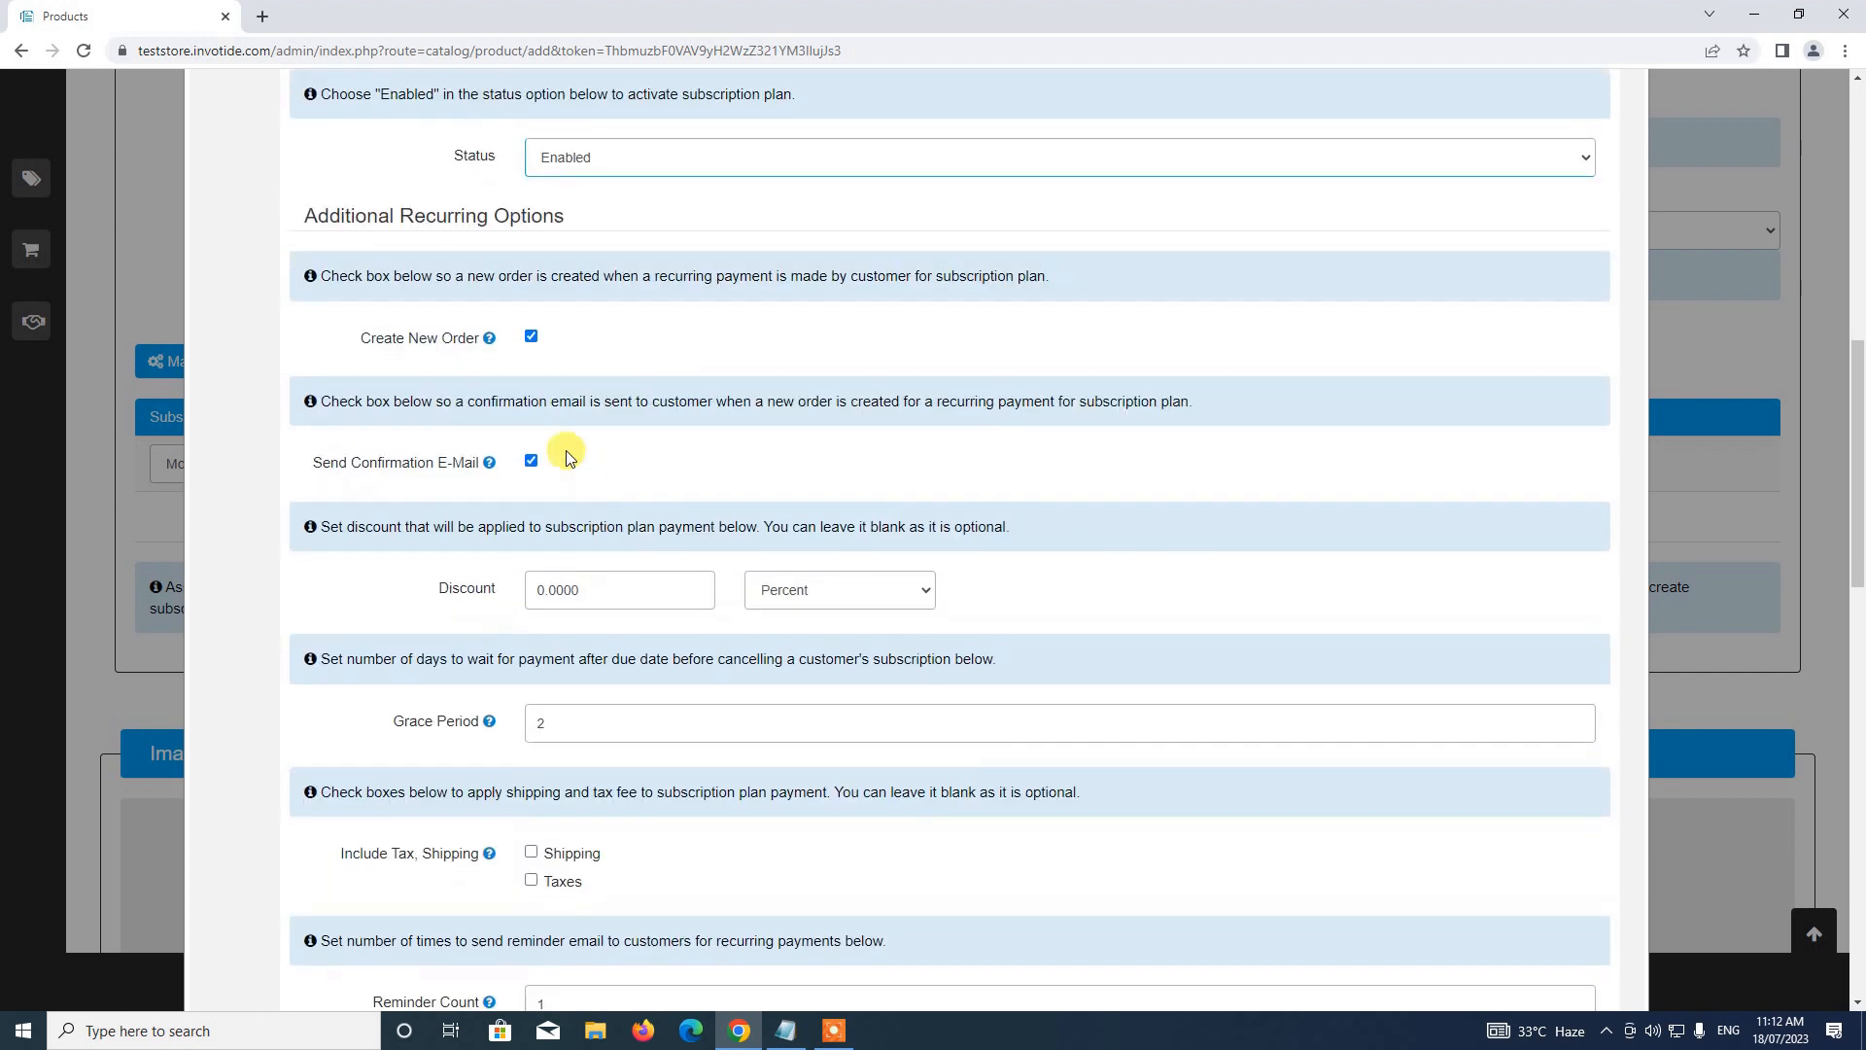
scroll(570, 412, "down", 2)
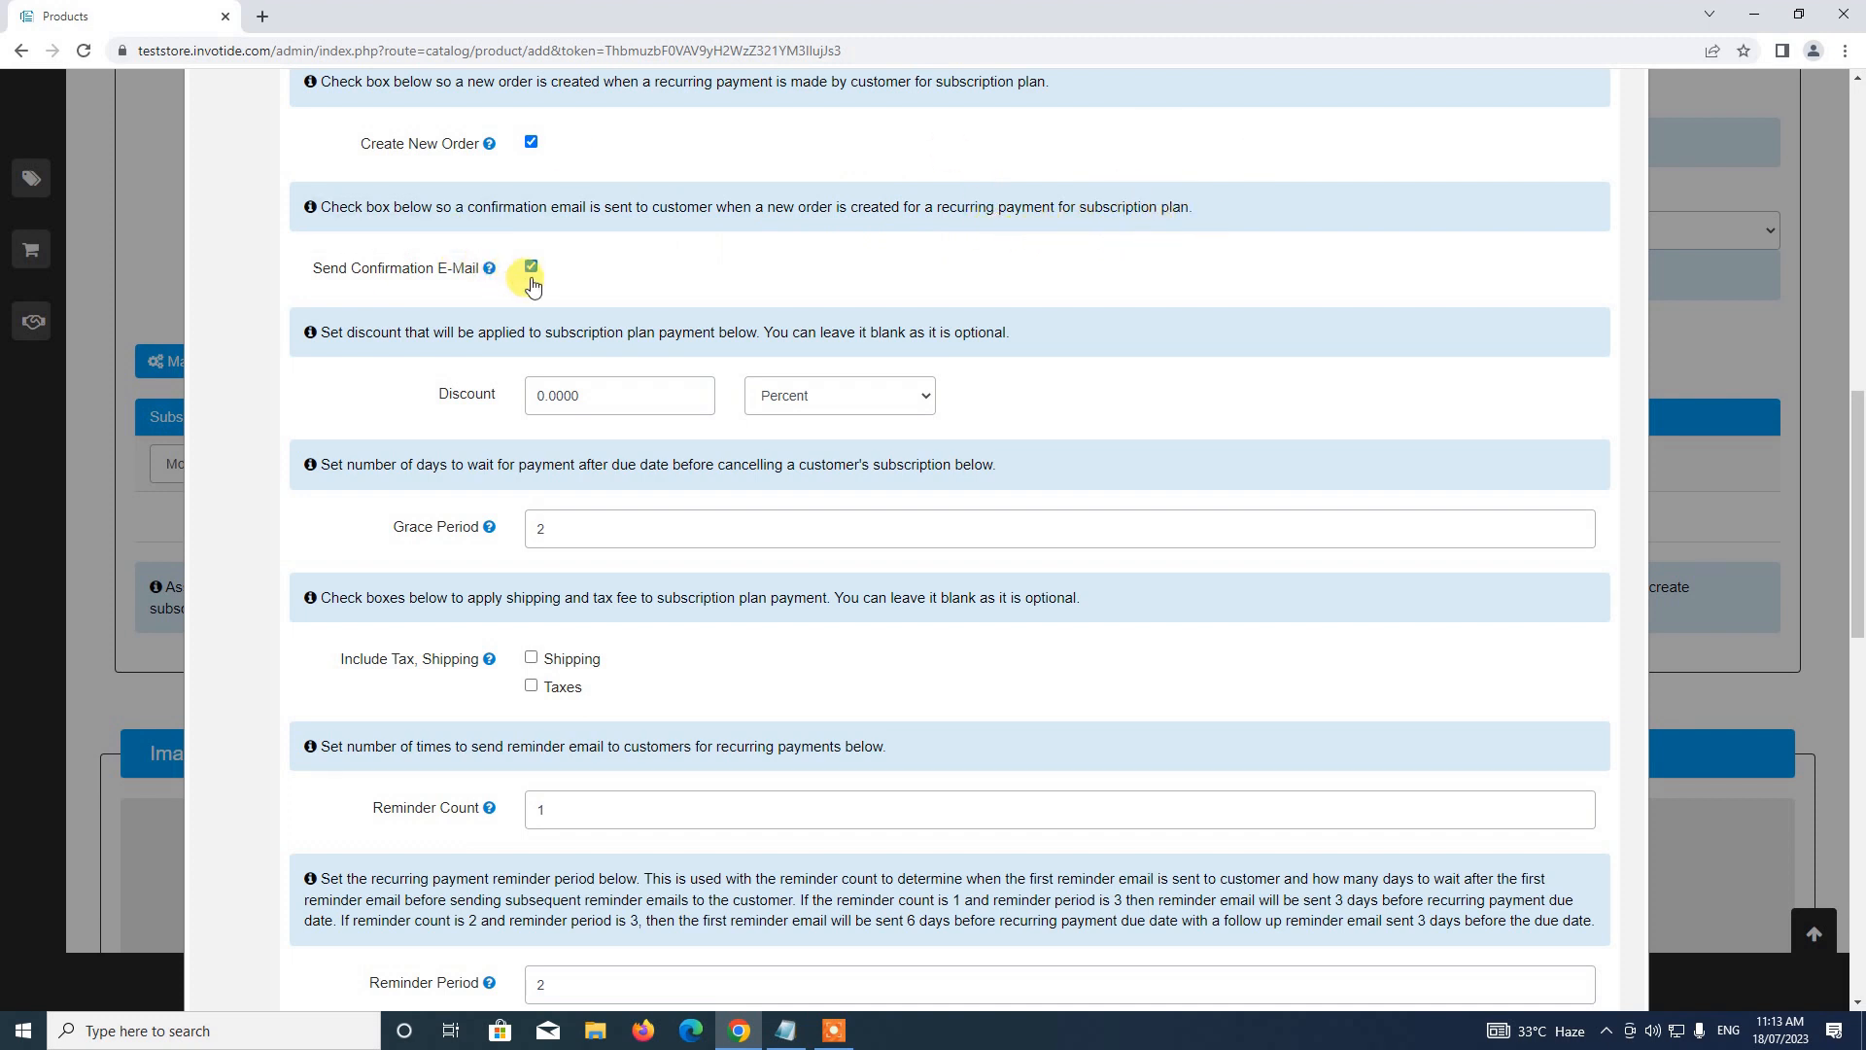
scroll(860, 247, "down", 1)
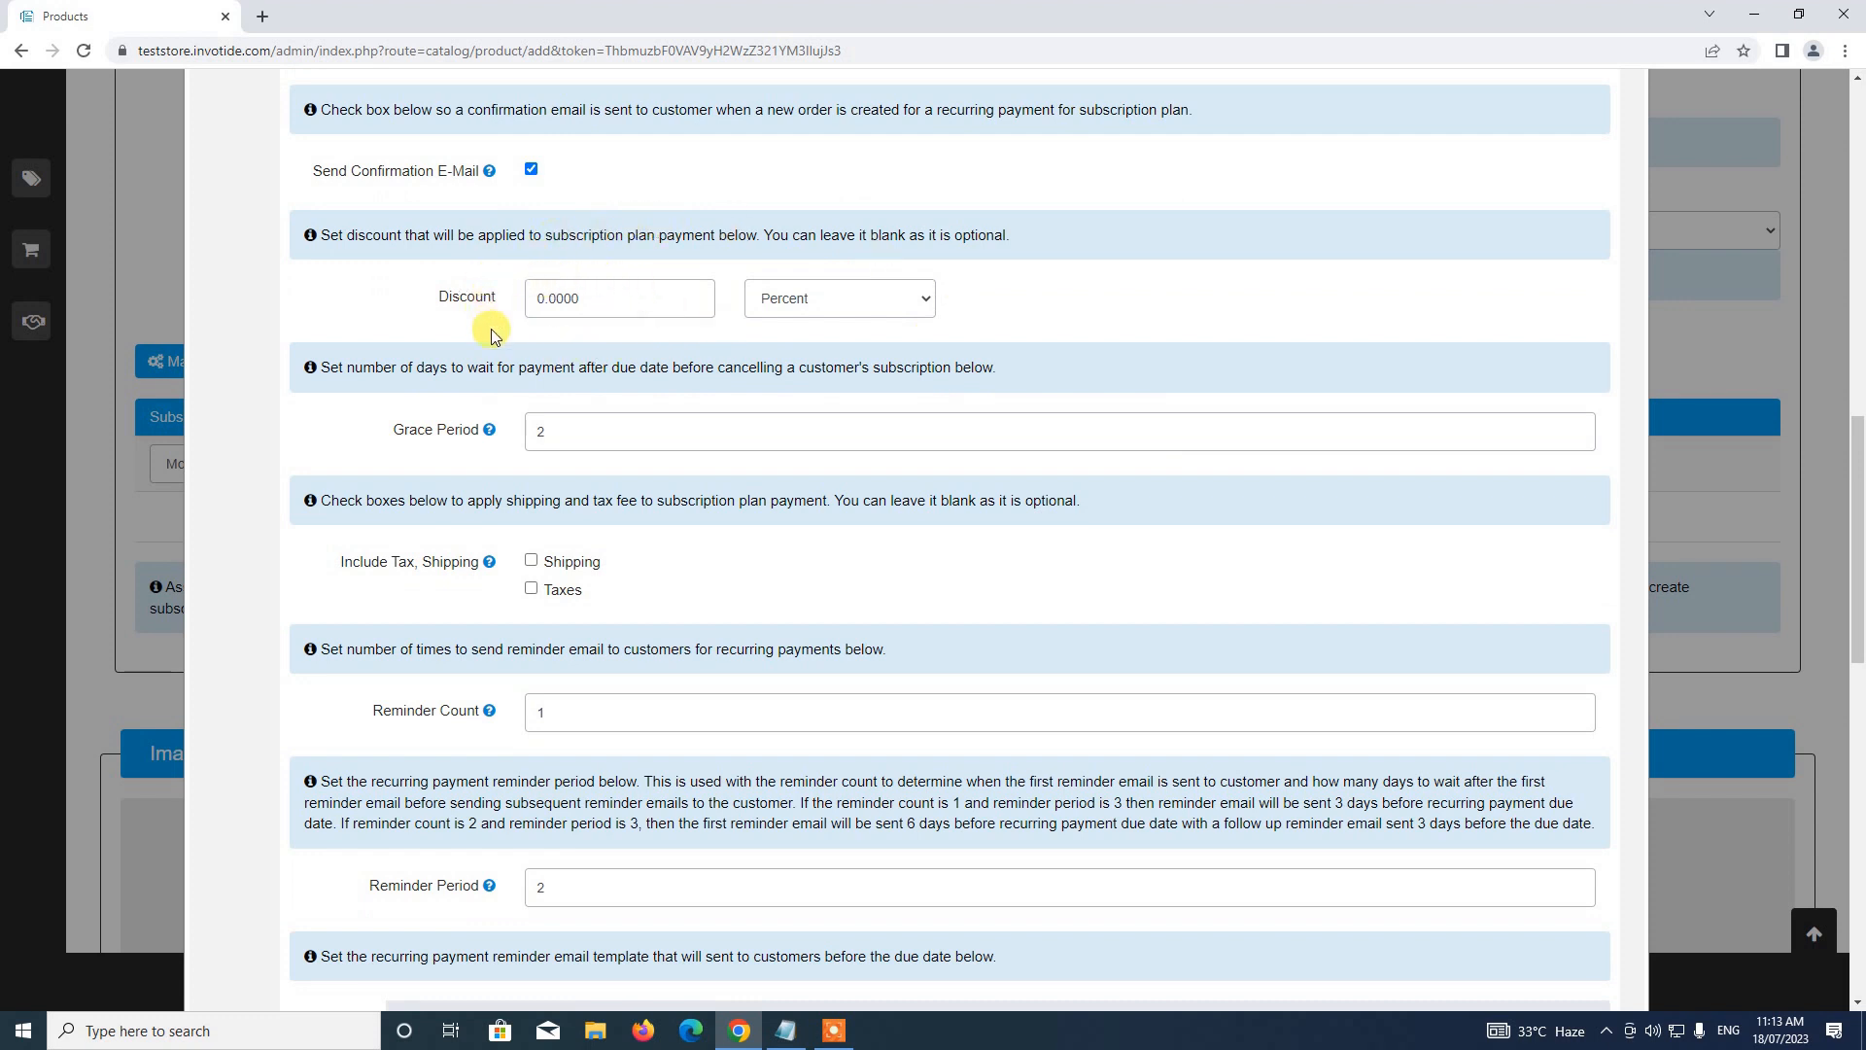
left_click(831, 303)
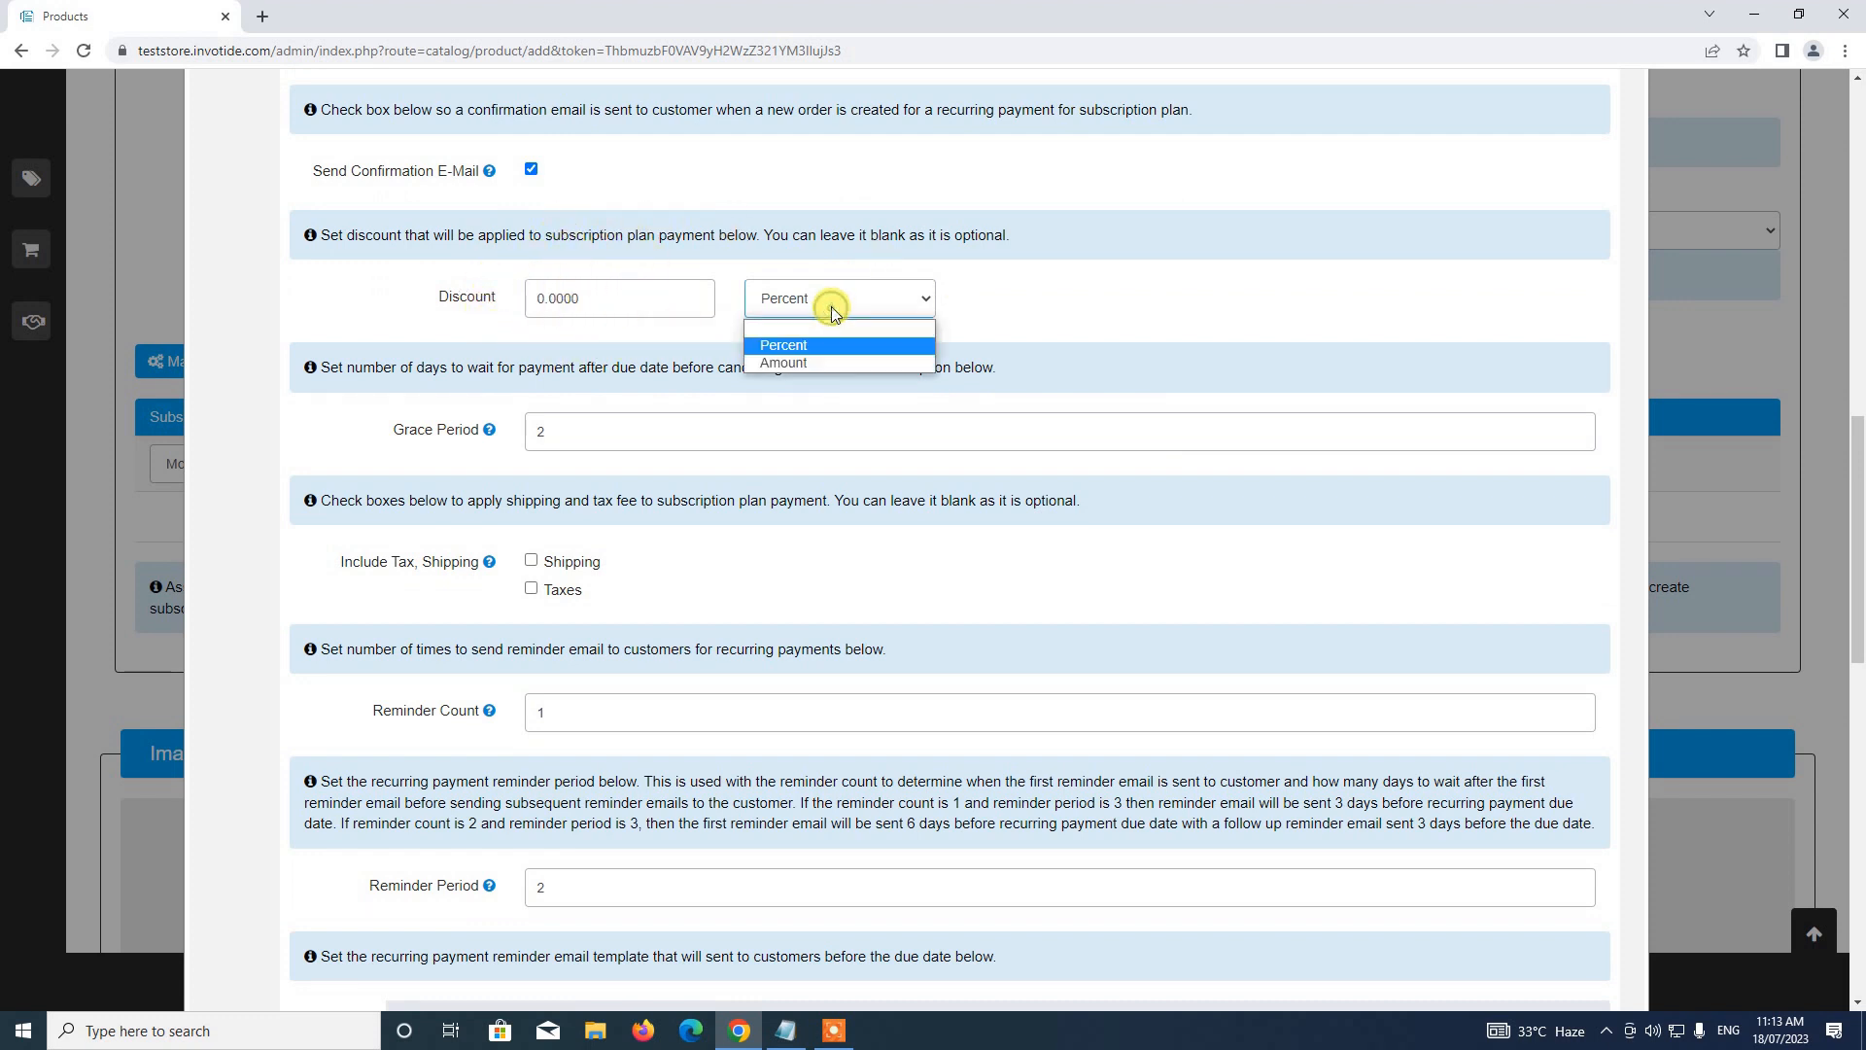
left_click(832, 305)
left_click(819, 305)
left_click(831, 364)
left_click(789, 301)
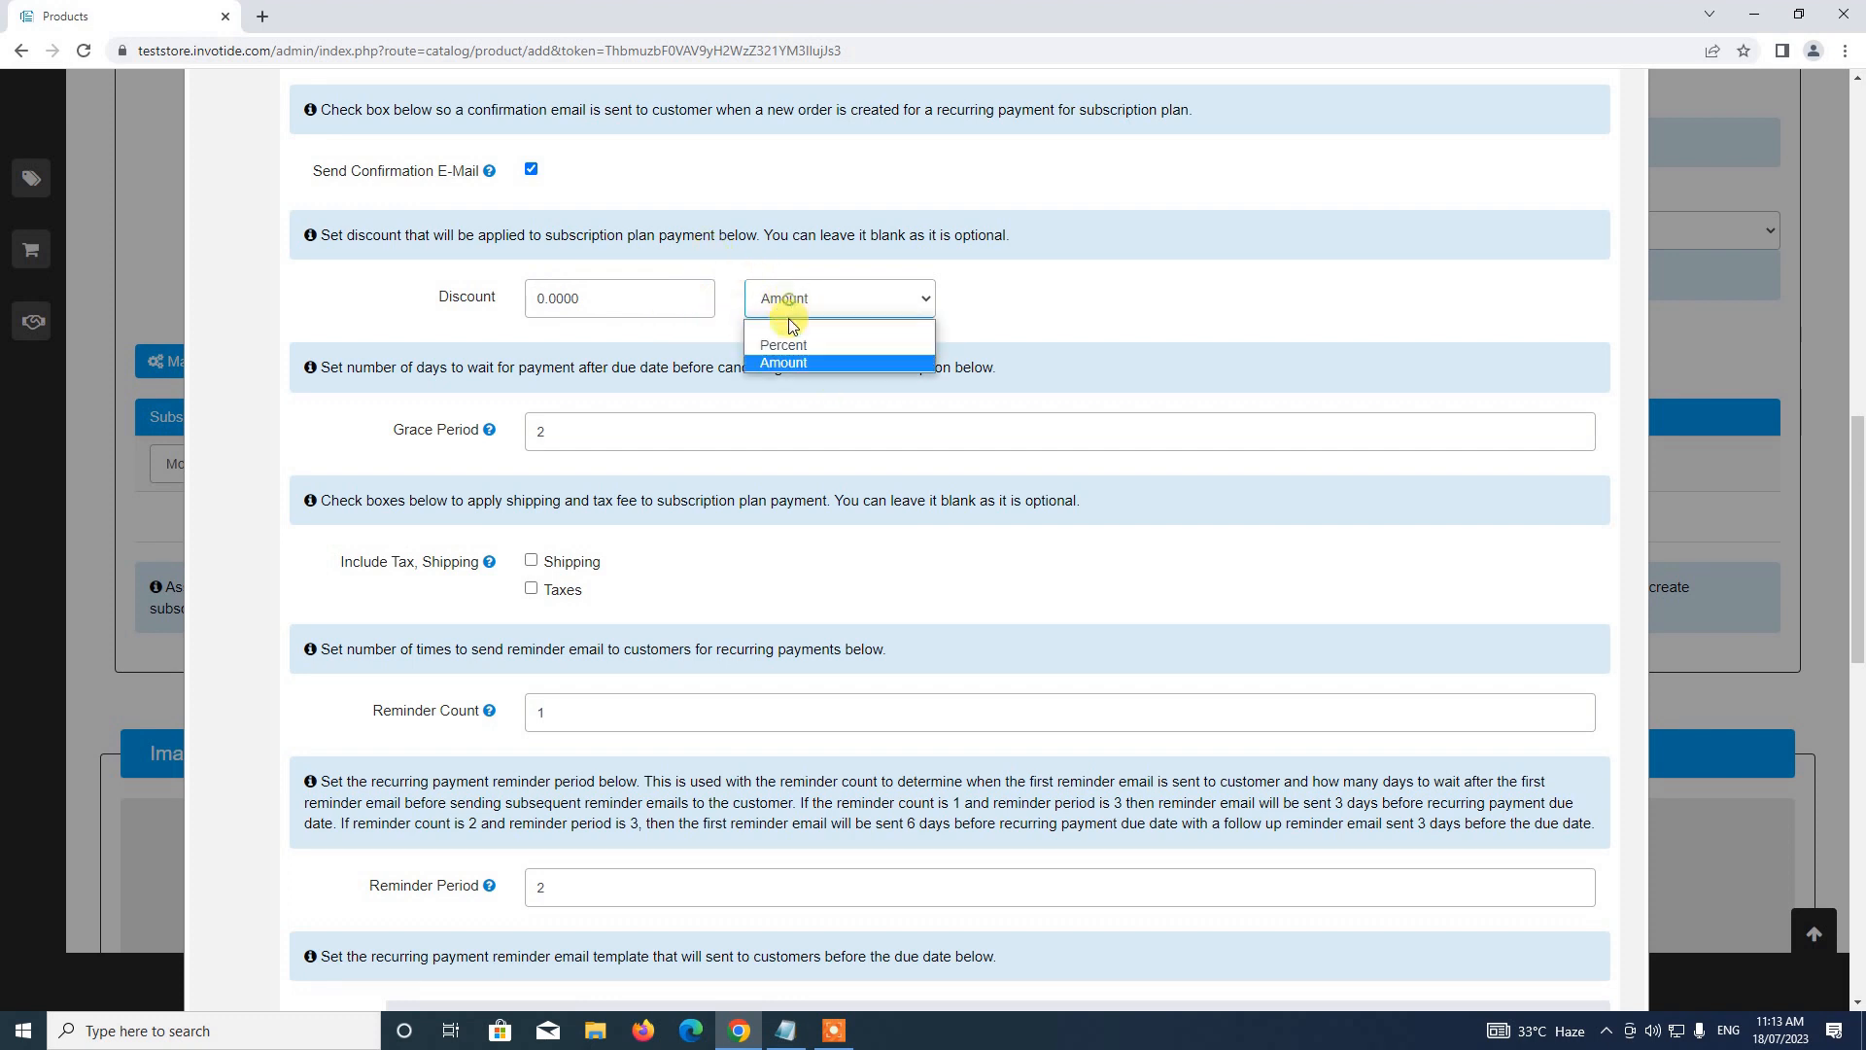
left_click(789, 309)
left_click(781, 298)
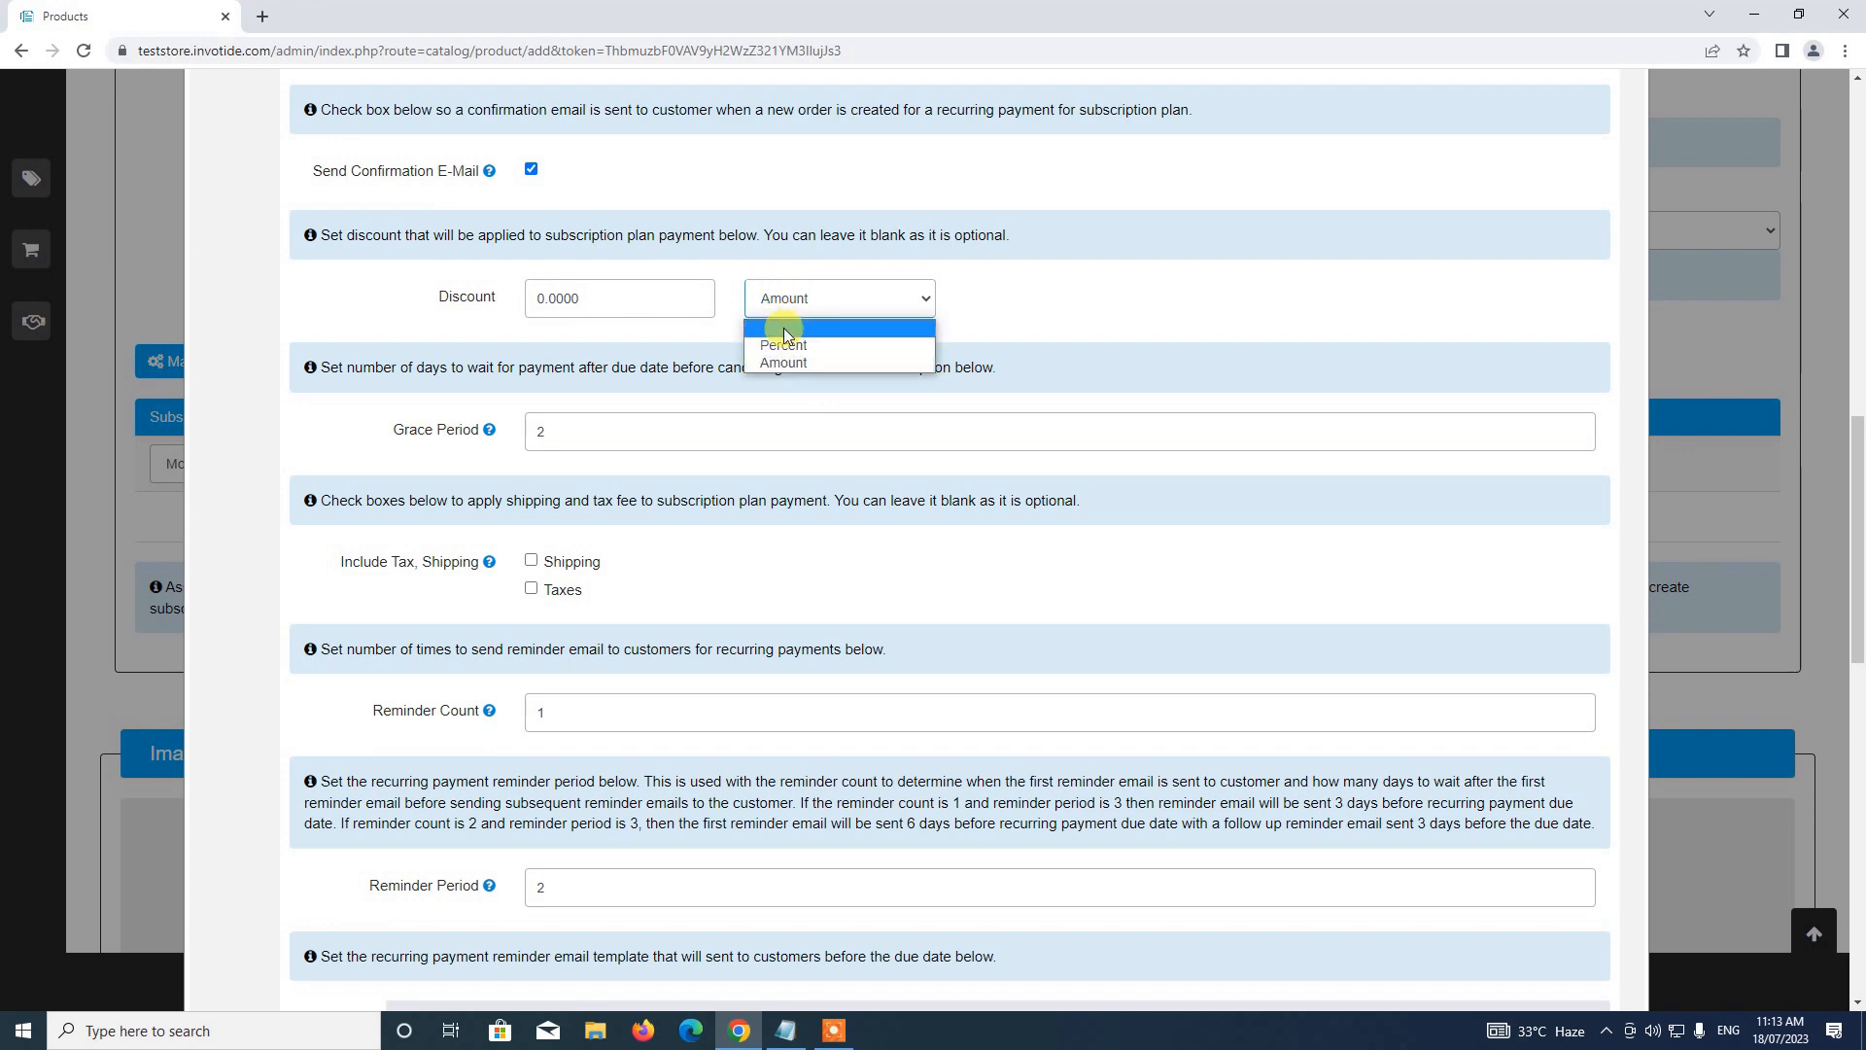
left_click(784, 345)
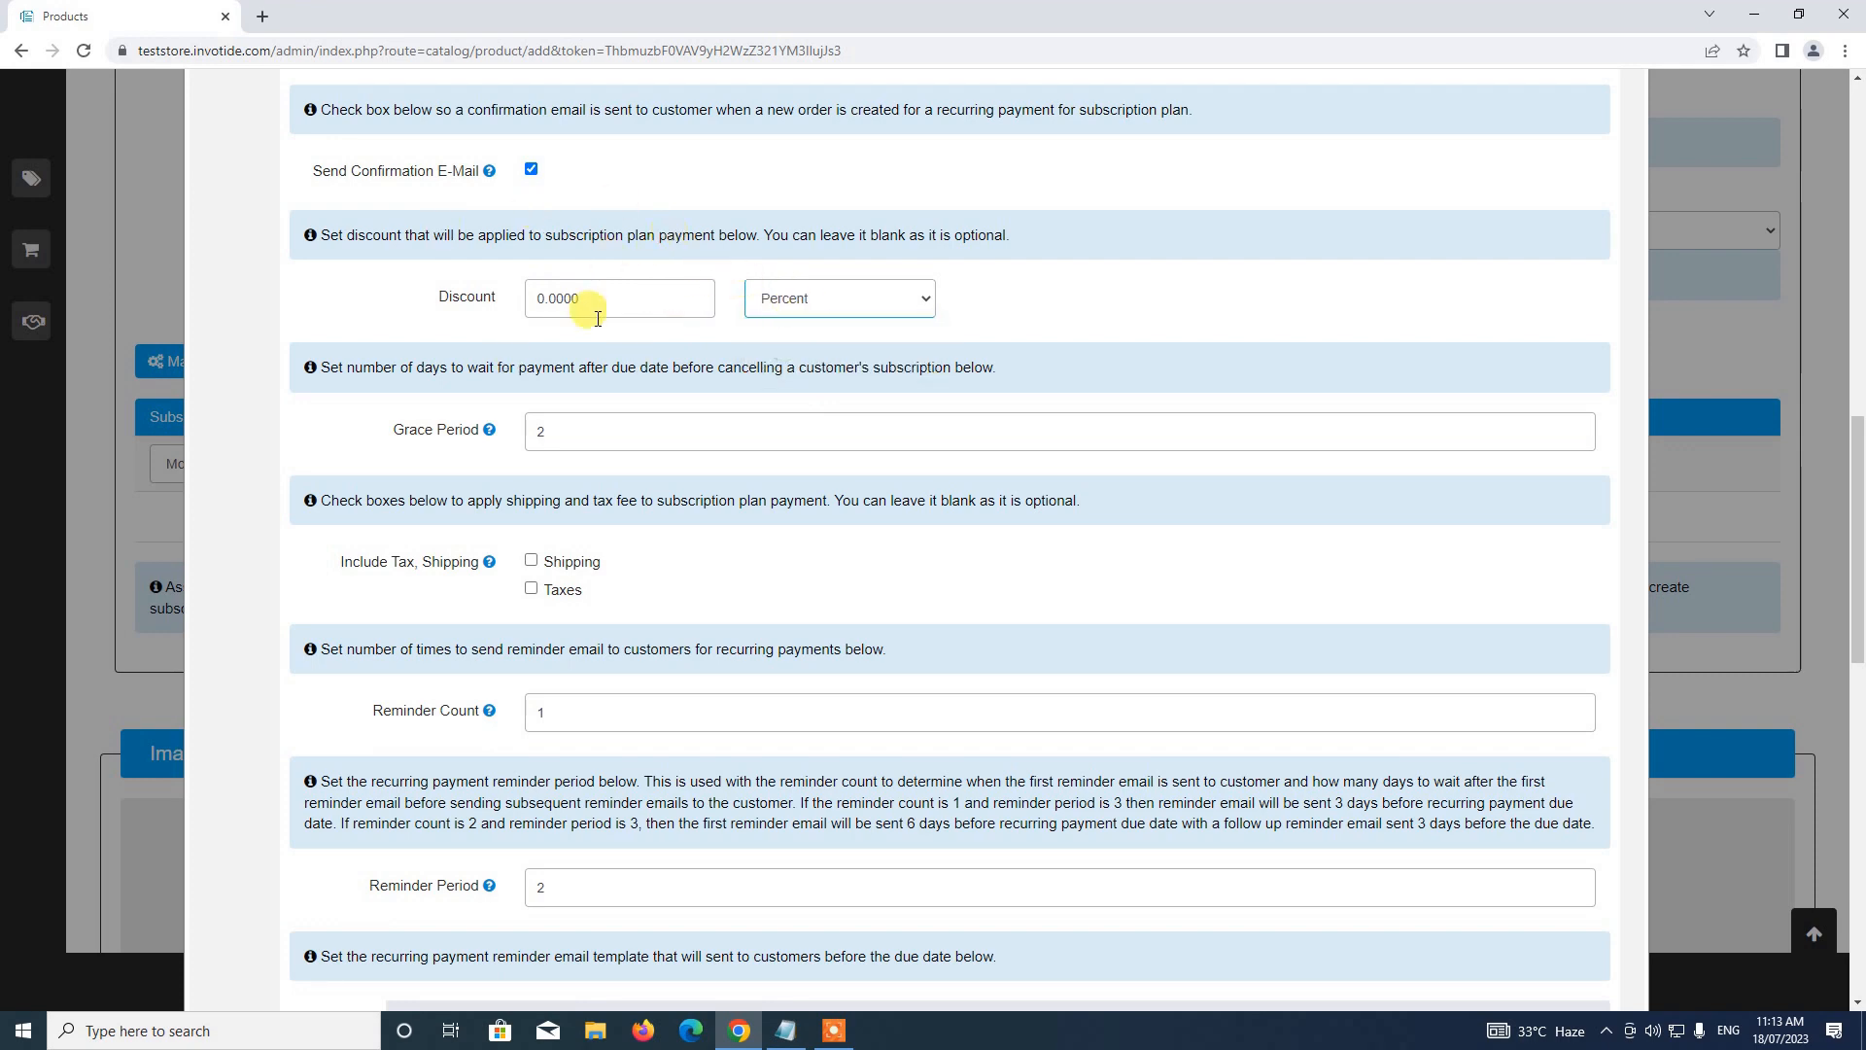
Change the plan's Grace Period from 2 to 5 days
scroll(743, 352, "down", 2)
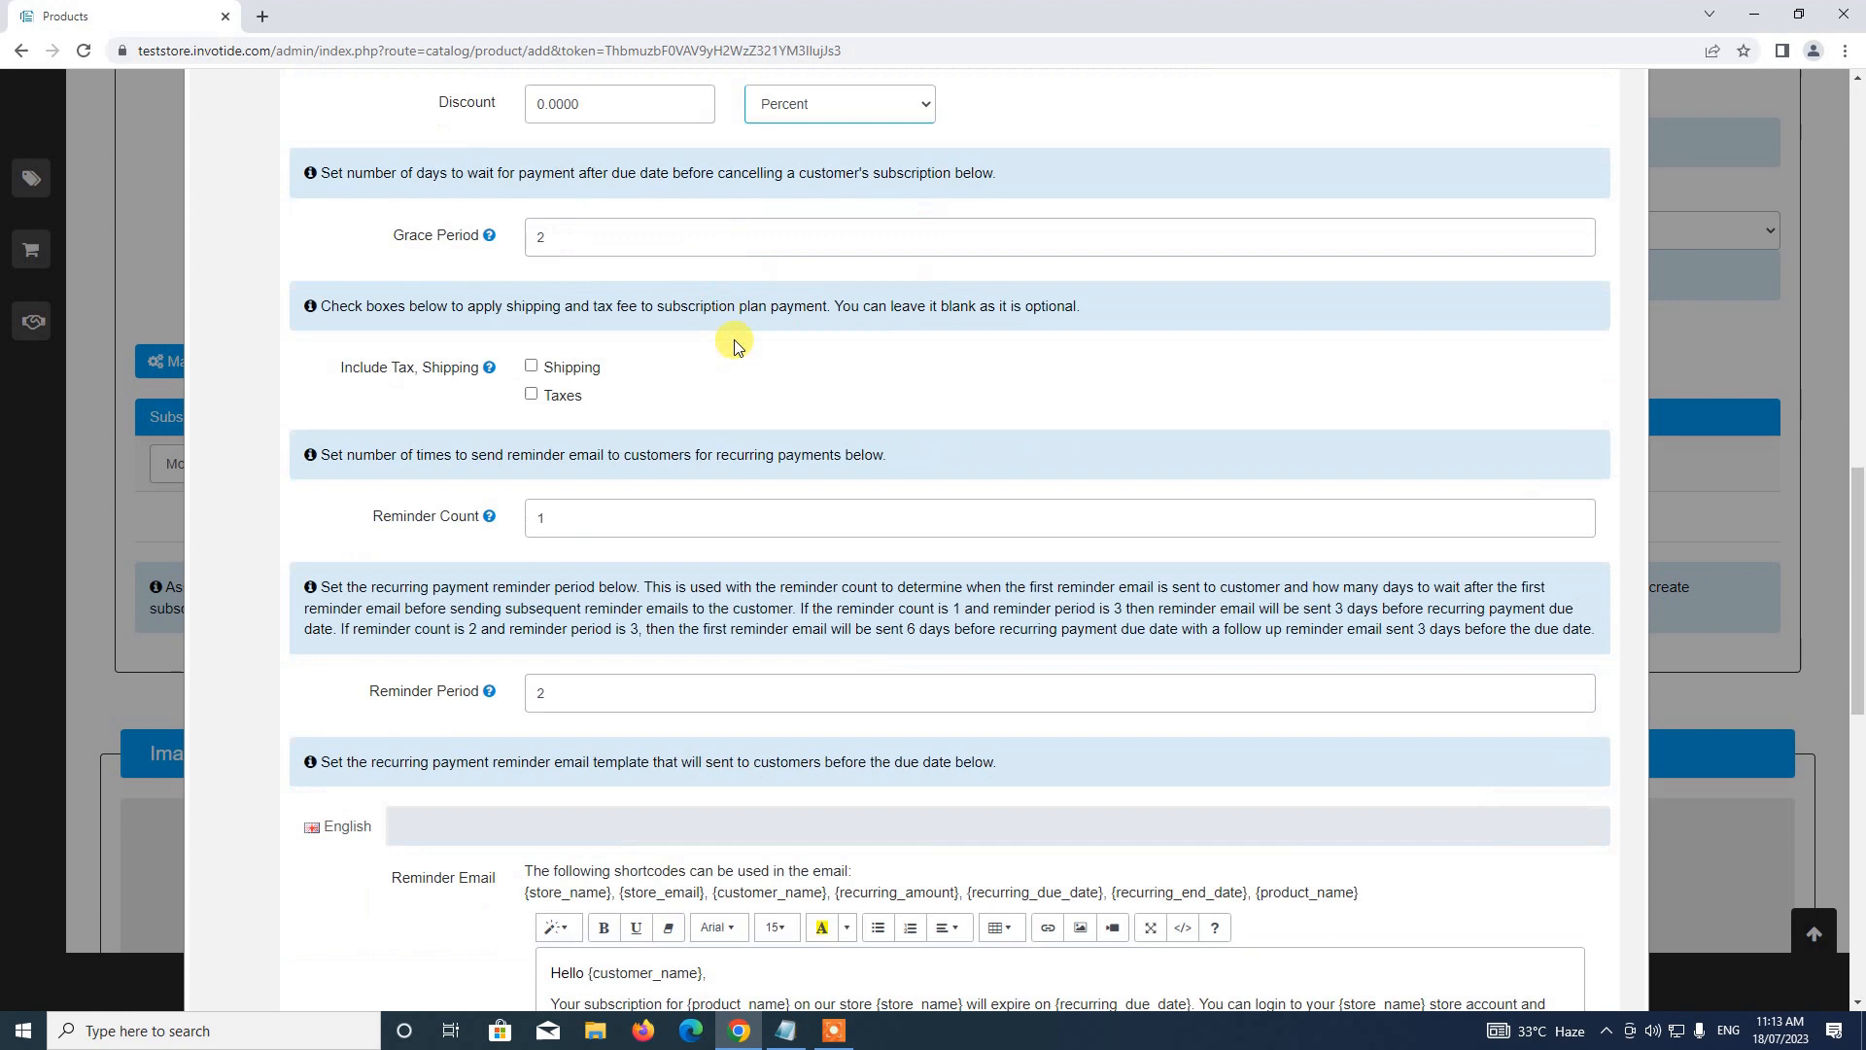
left_click(542, 241)
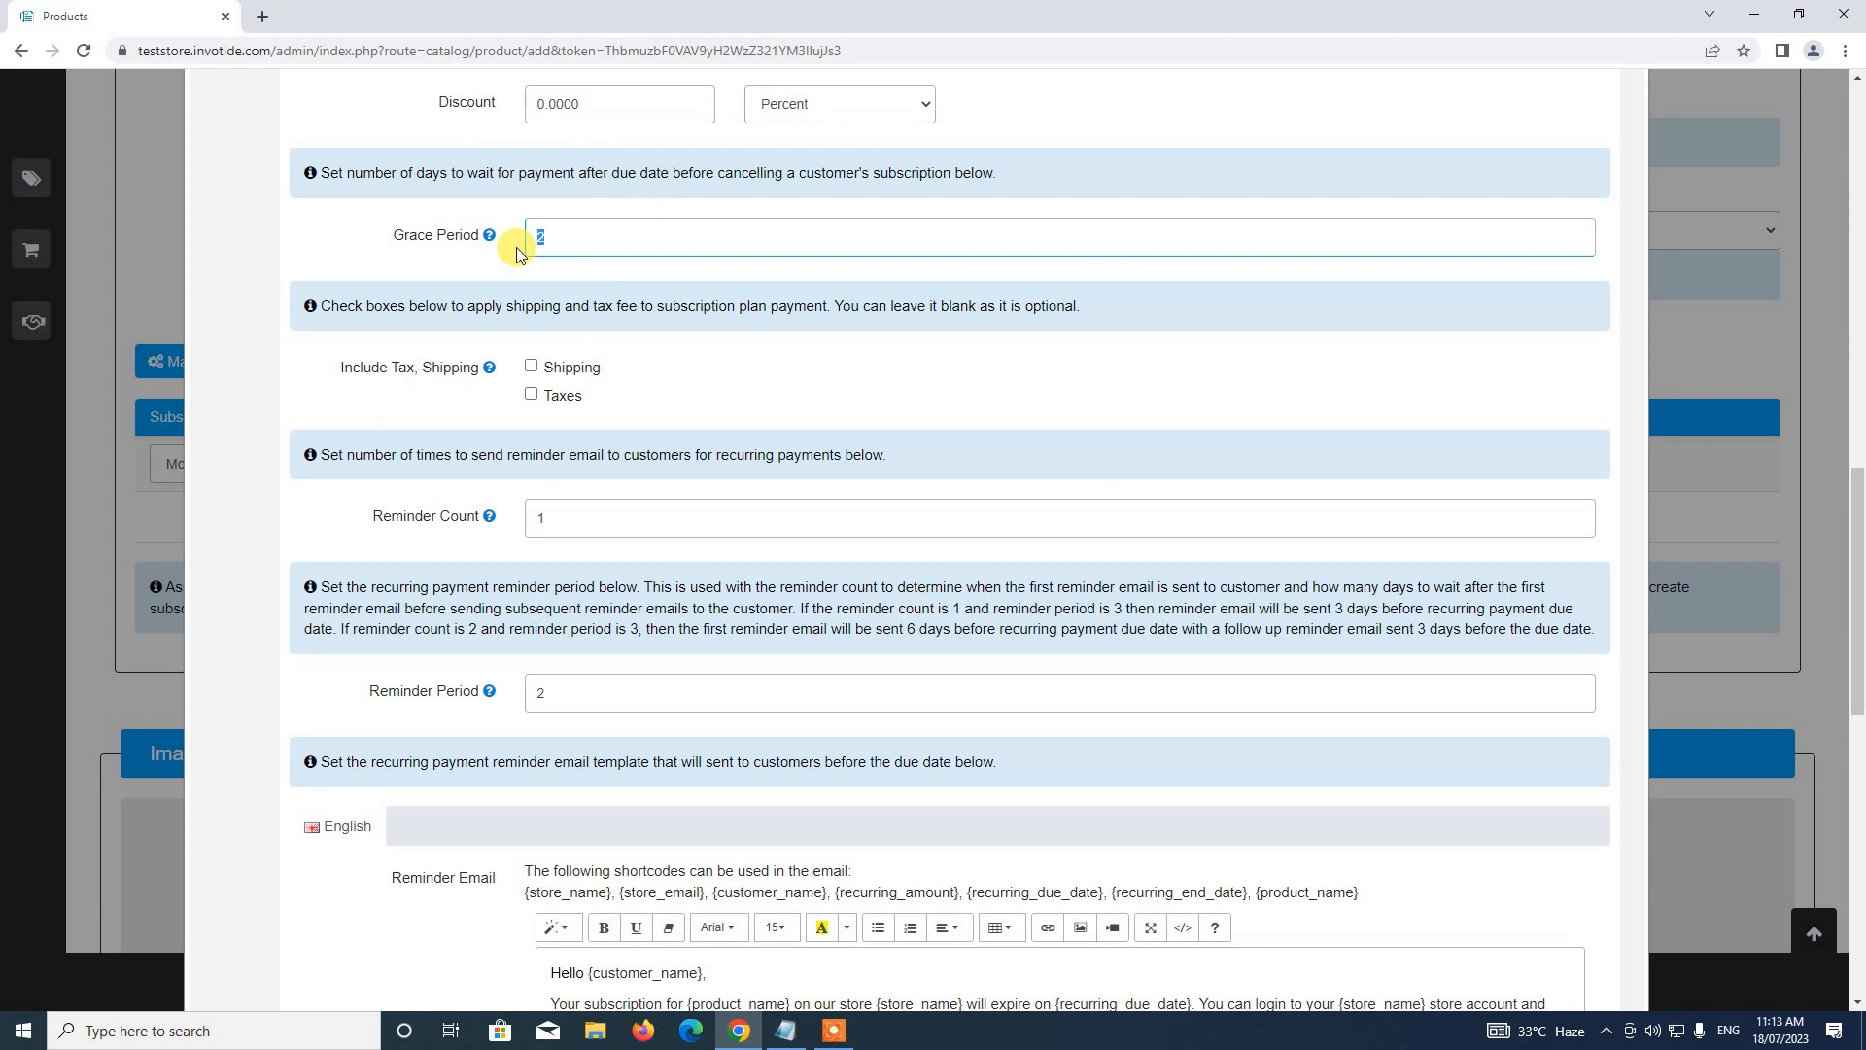
scroll(545, 295, "down", 1)
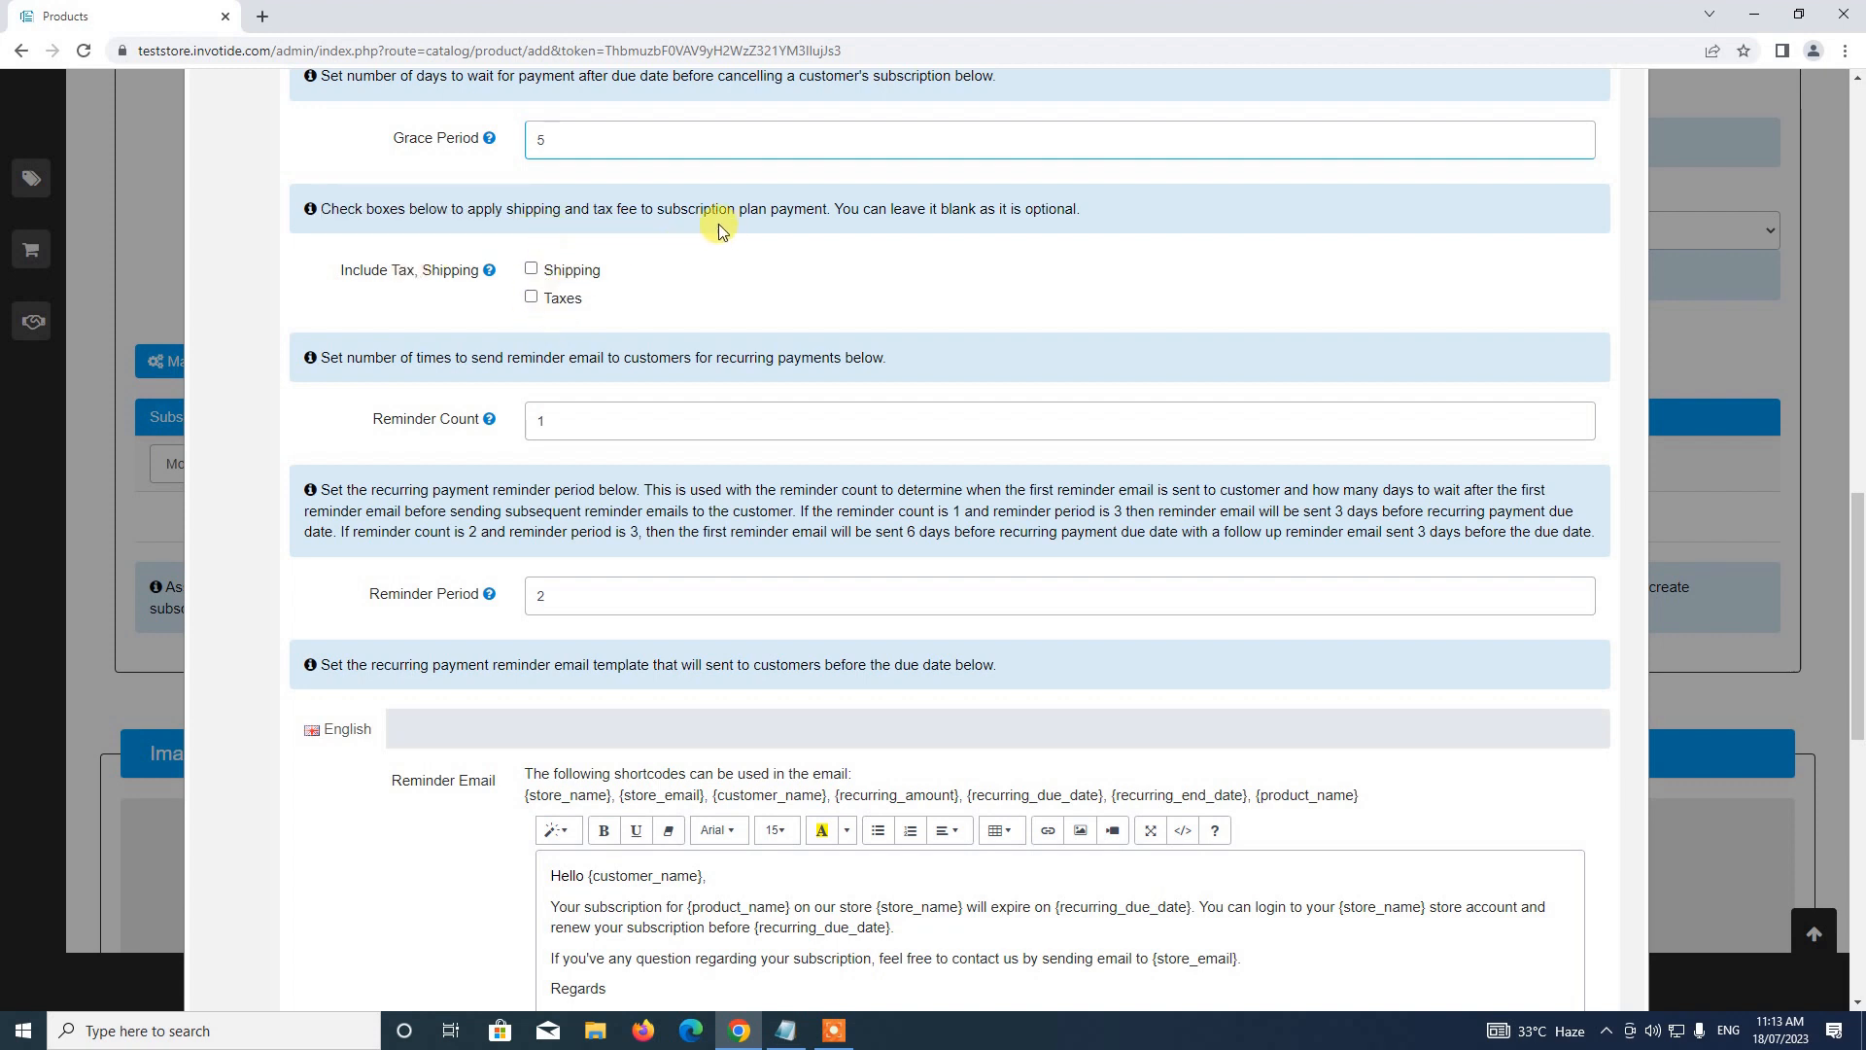
scroll(647, 389, "down", 2)
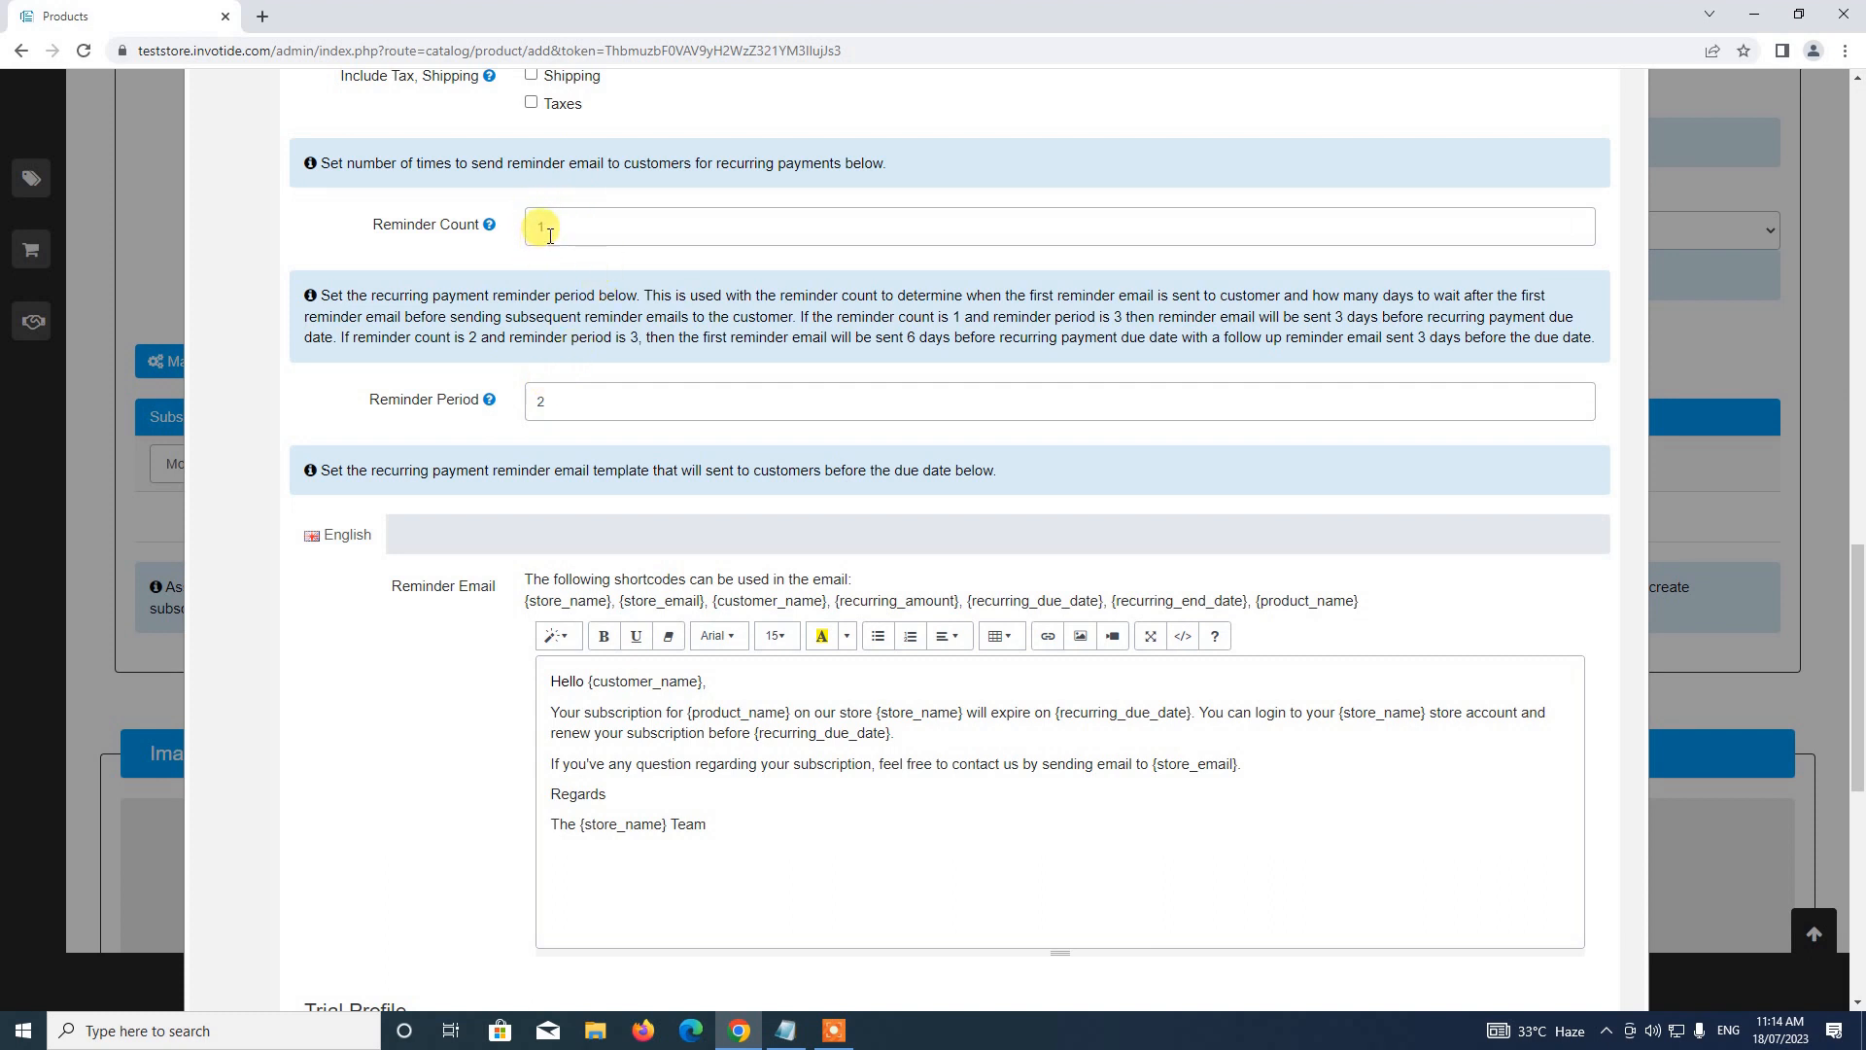
Set Reminder Count to 2 and Reminder Period to 3 days
left_click(551, 396)
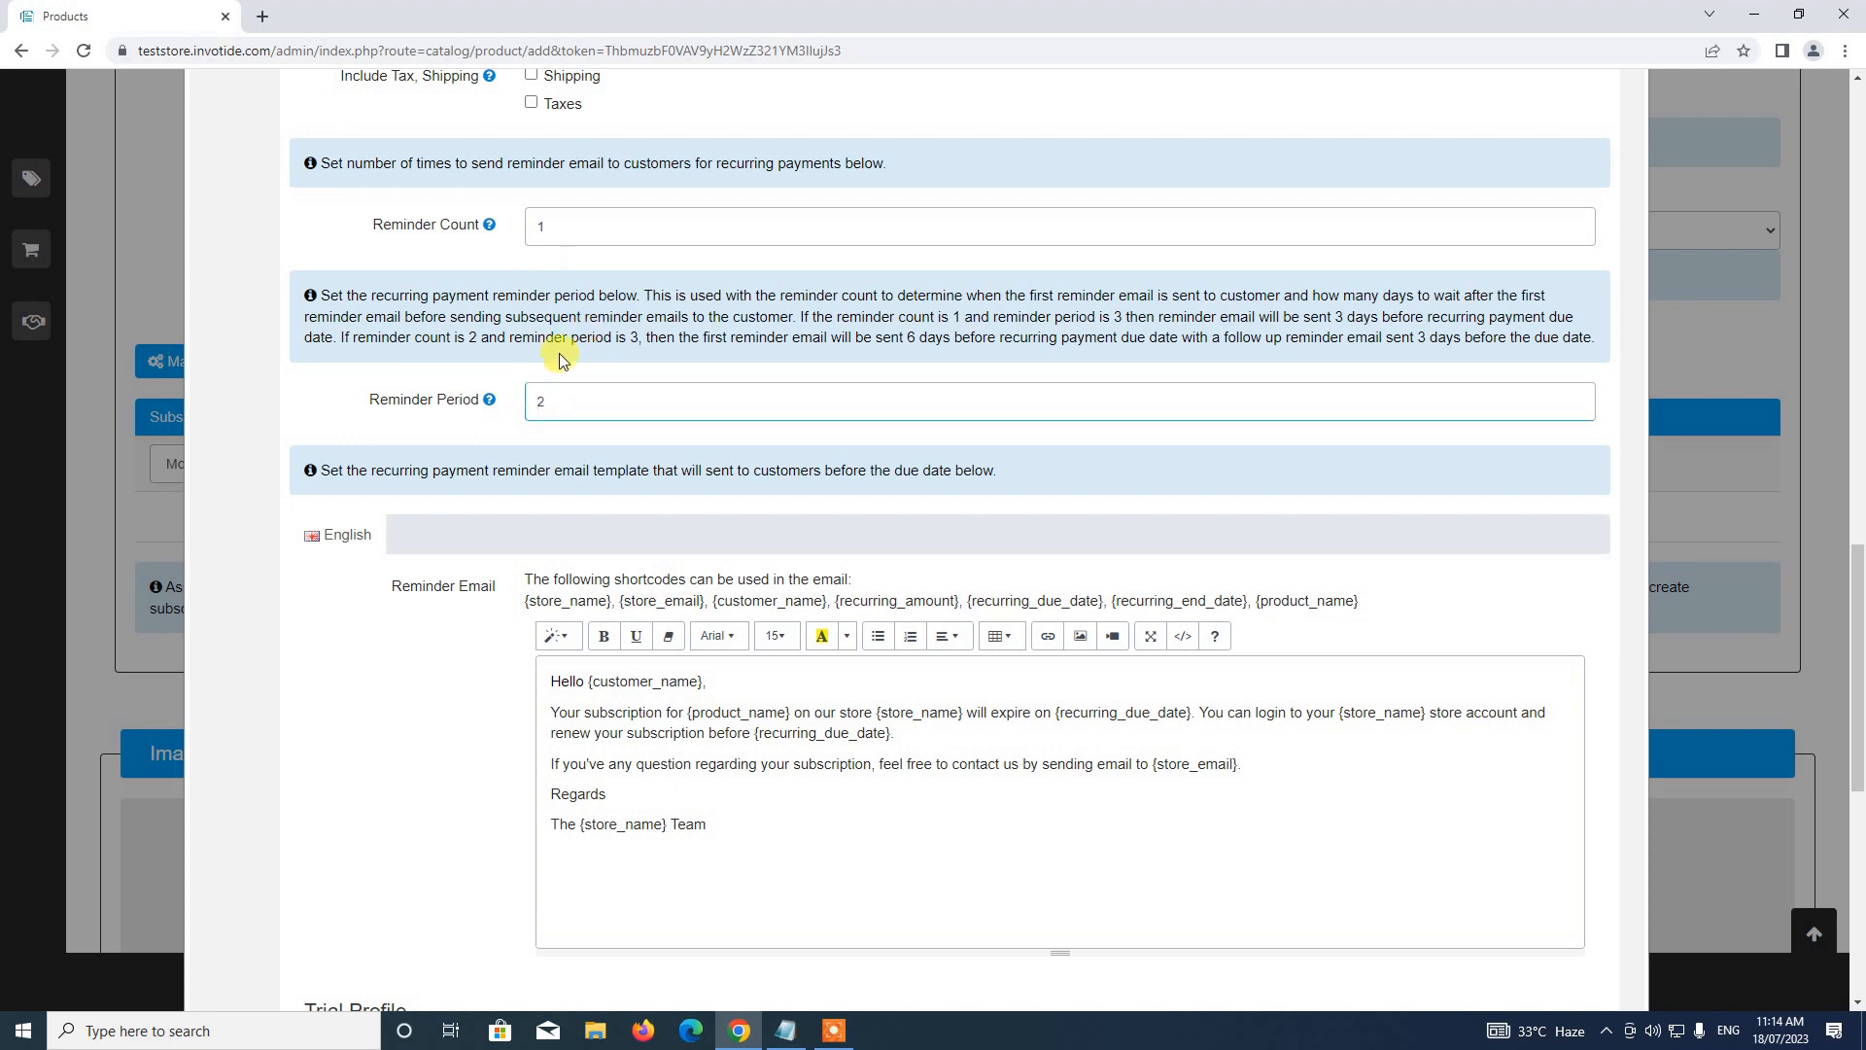
left_click(560, 239)
type("2")
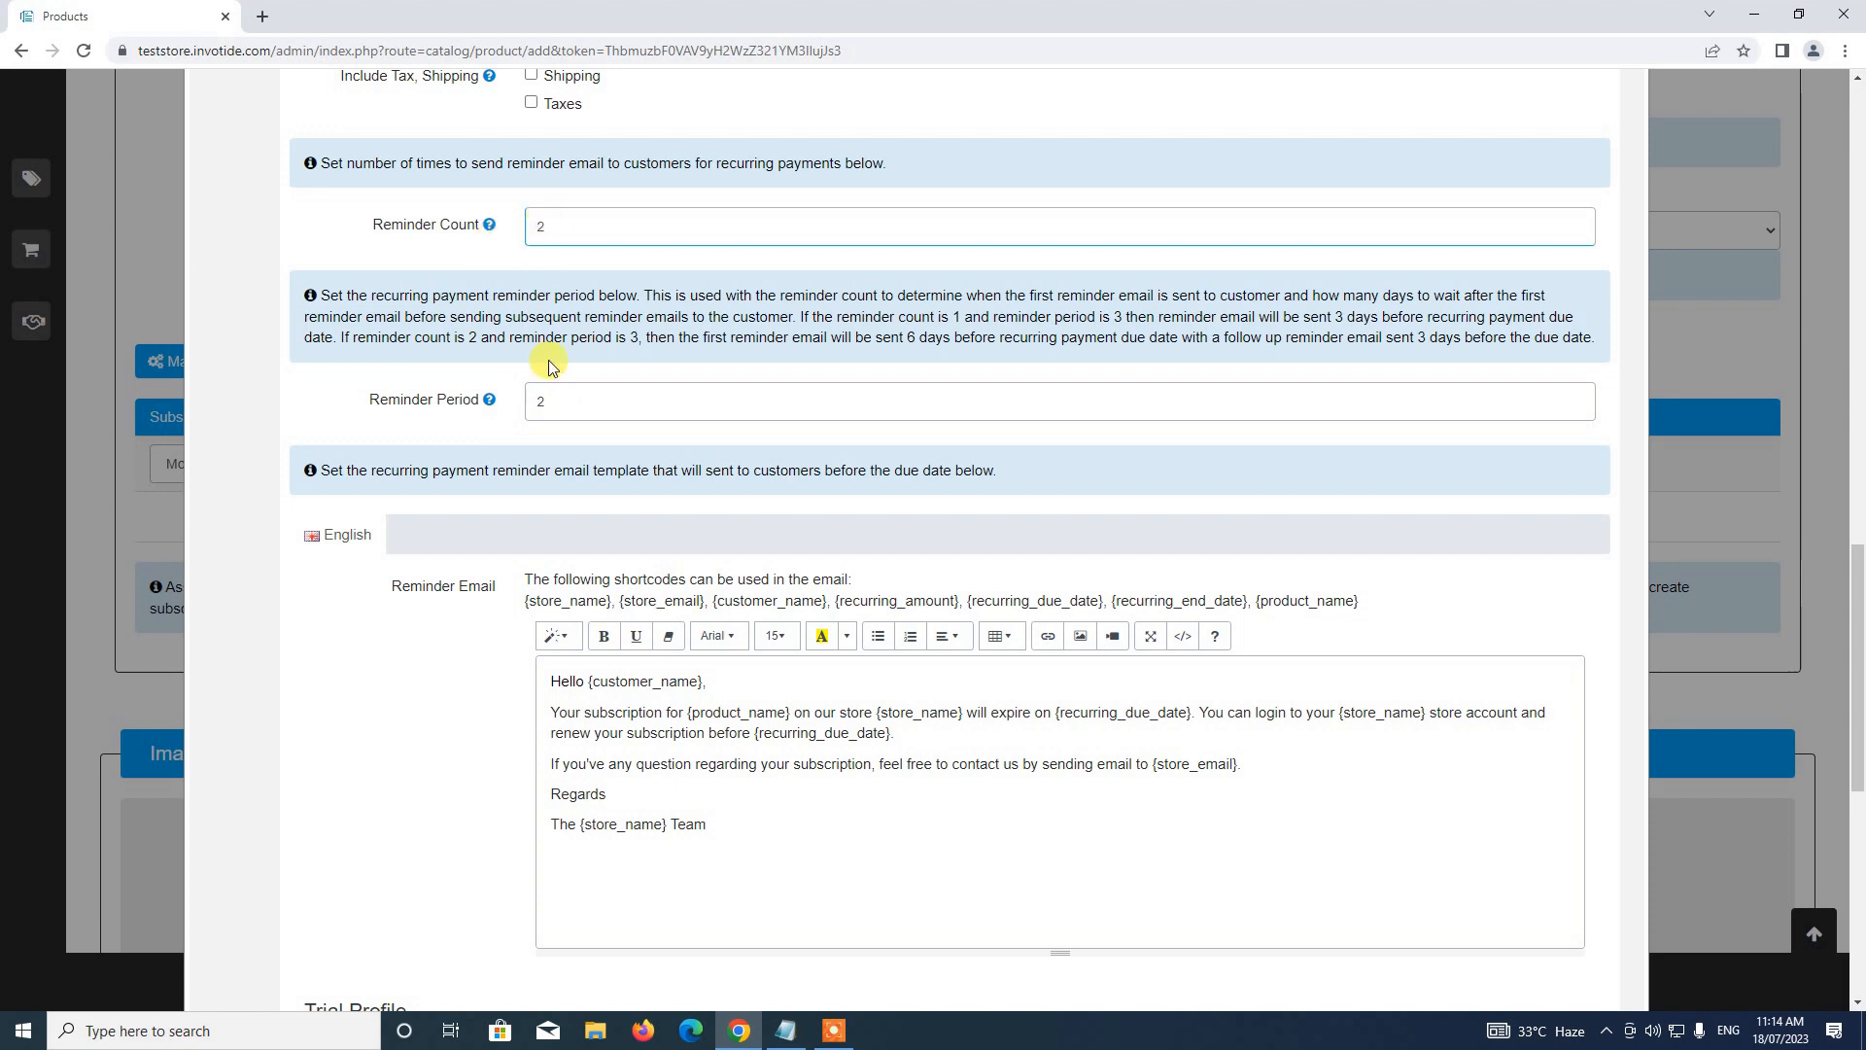
left_click_drag(556, 397, 522, 412)
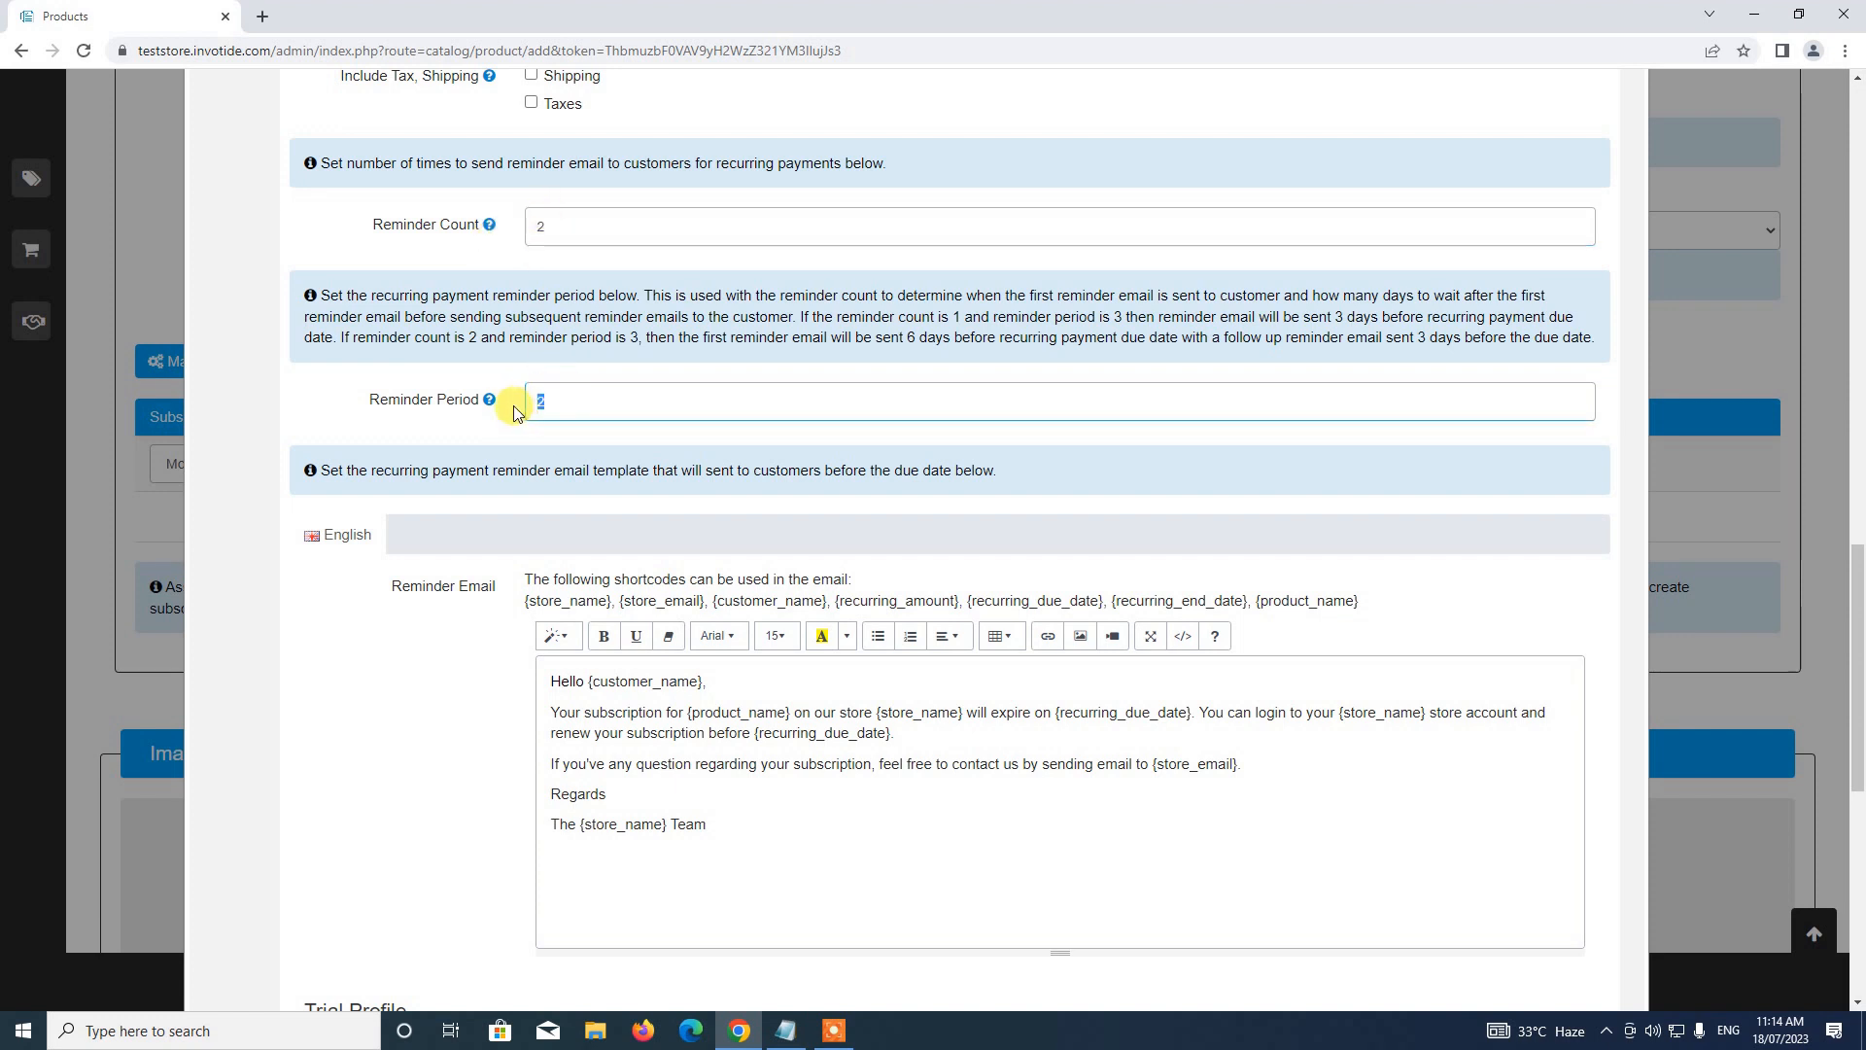
type("3")
Check the reminder email's placeholders and shortcodes, leaving the Trial Profile at its defaults
scroll(599, 408, "down", 1)
scroll(575, 220, "up", 1)
scroll(562, 430, "down", 2)
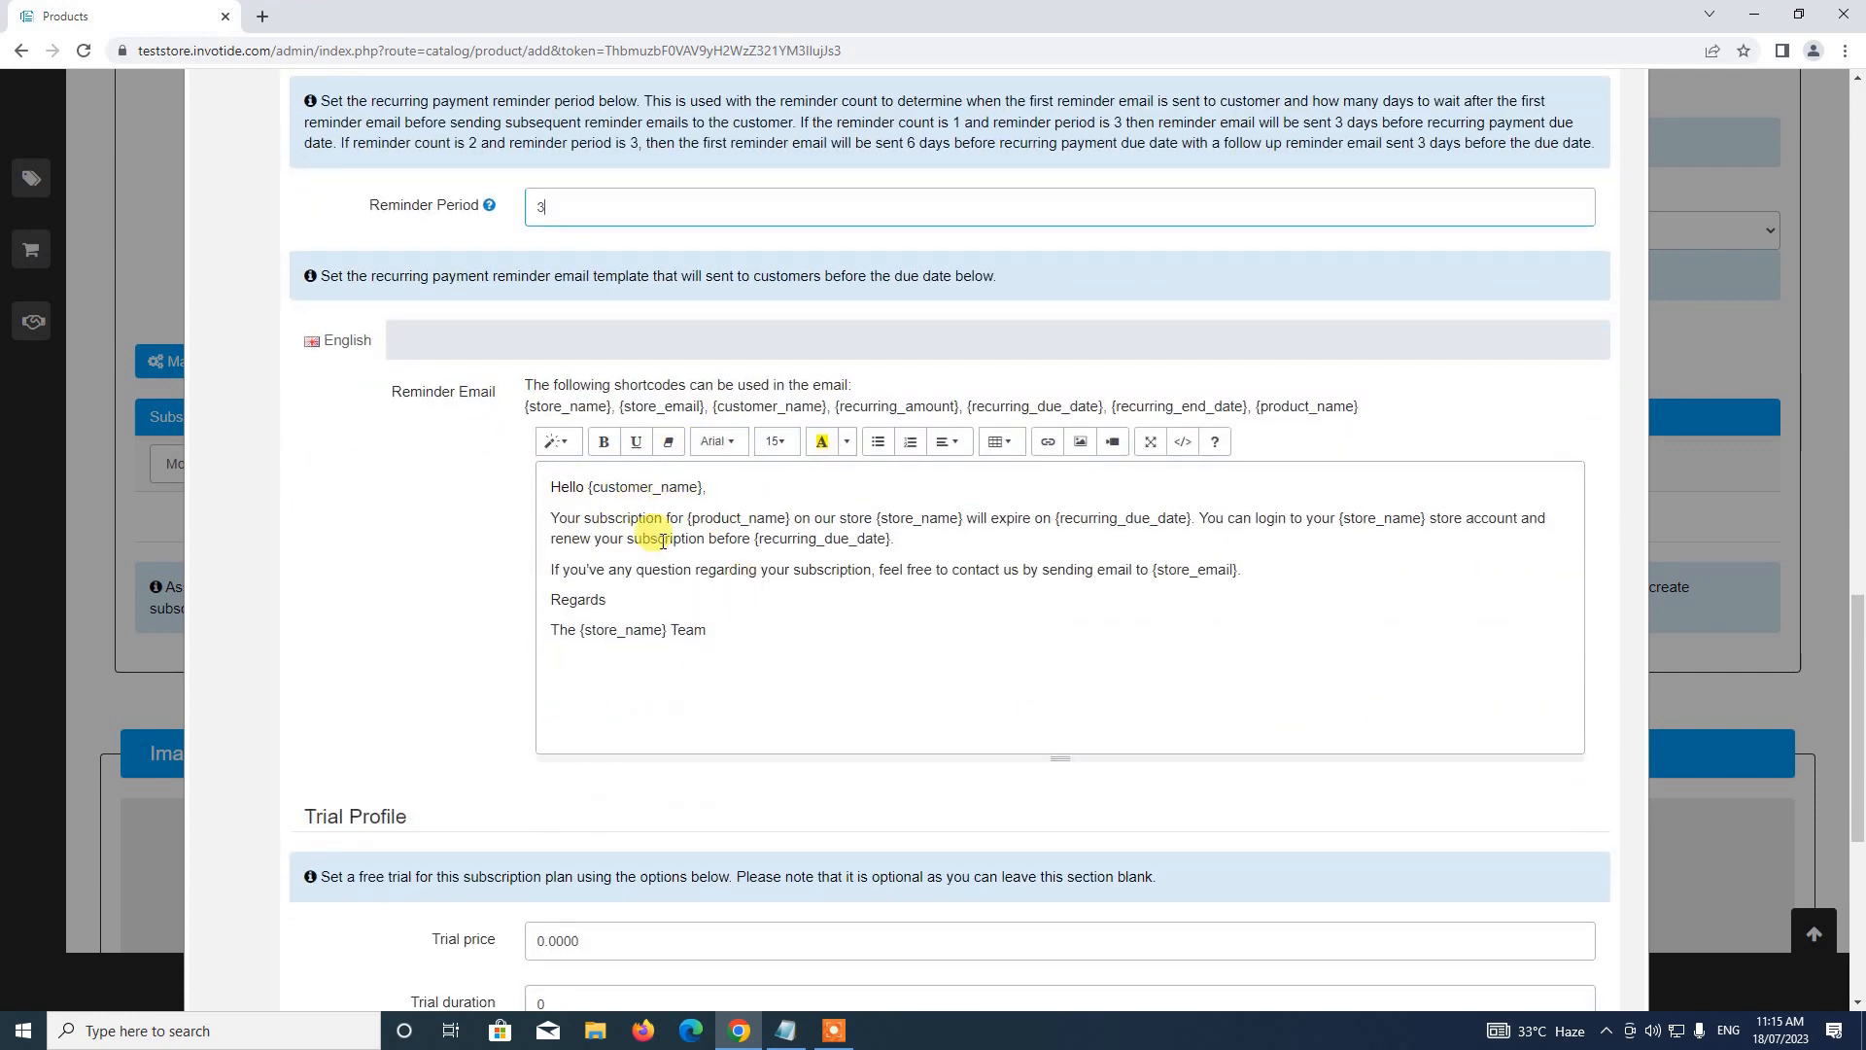
scroll(654, 530, "down", 2)
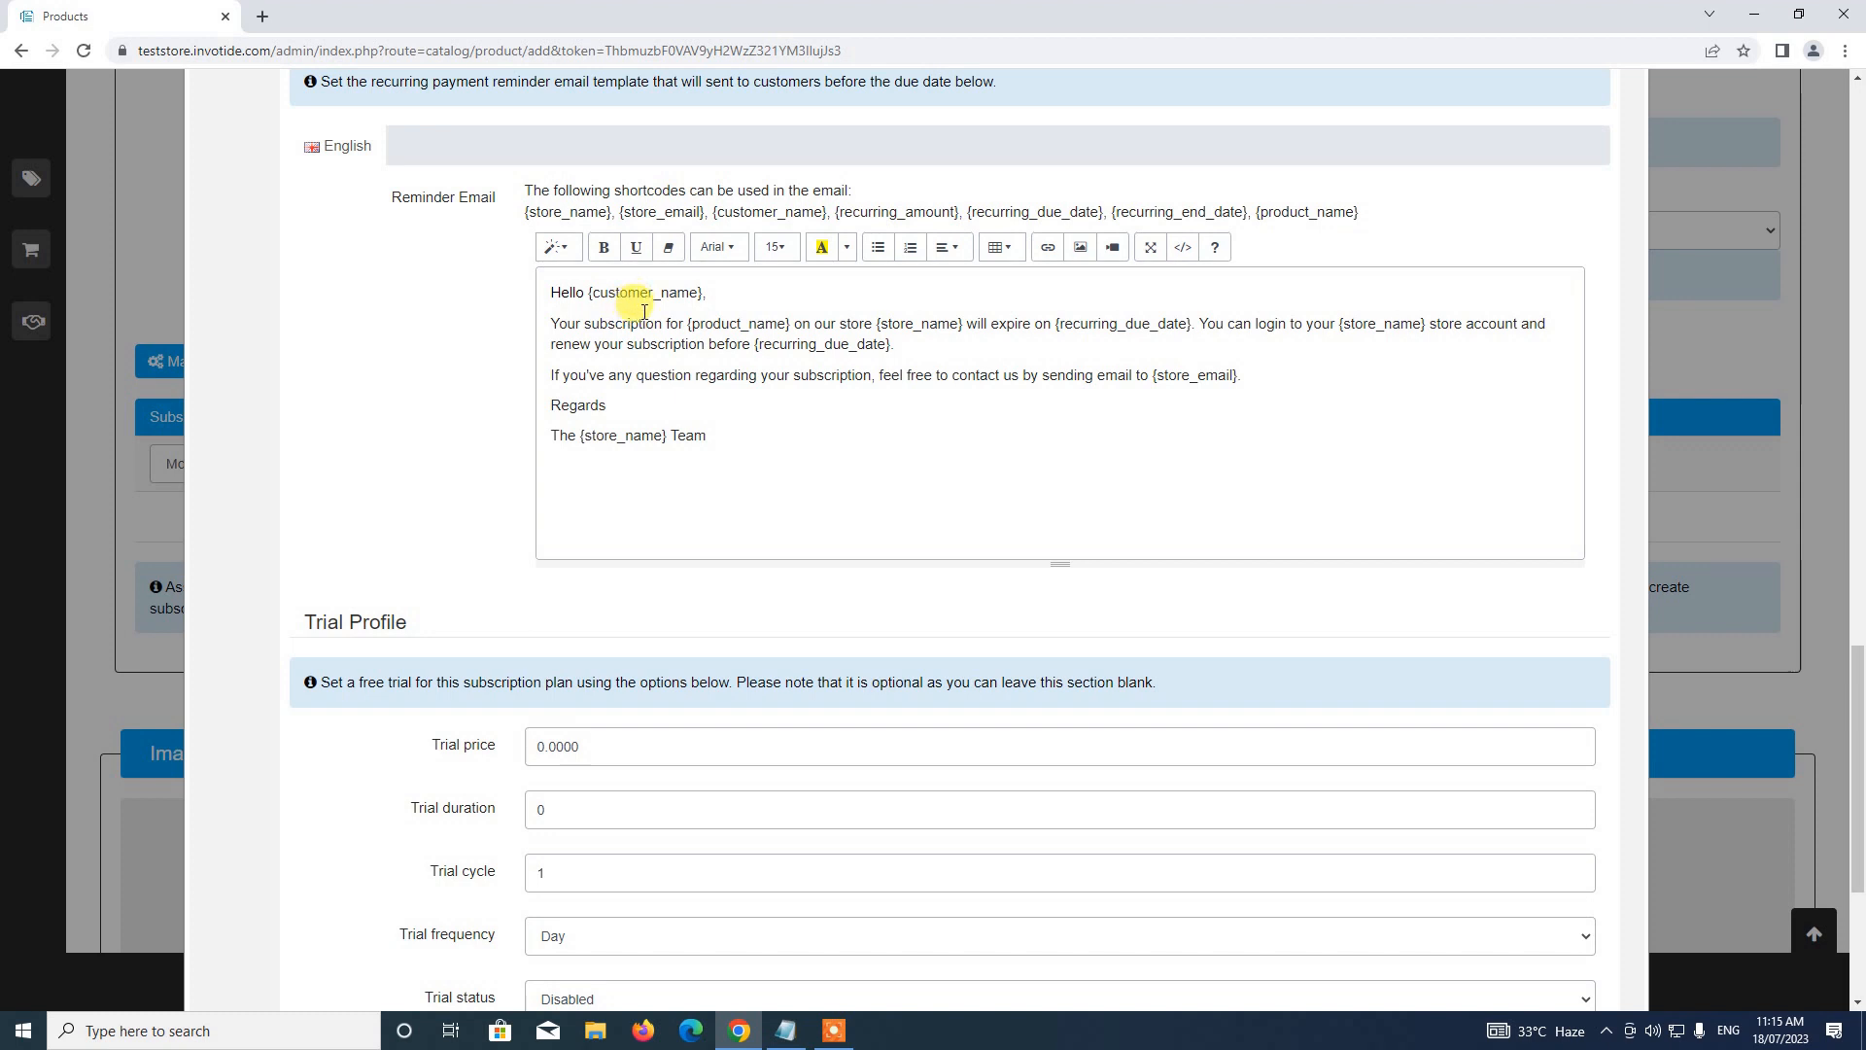
left_click_drag(589, 295, 701, 300)
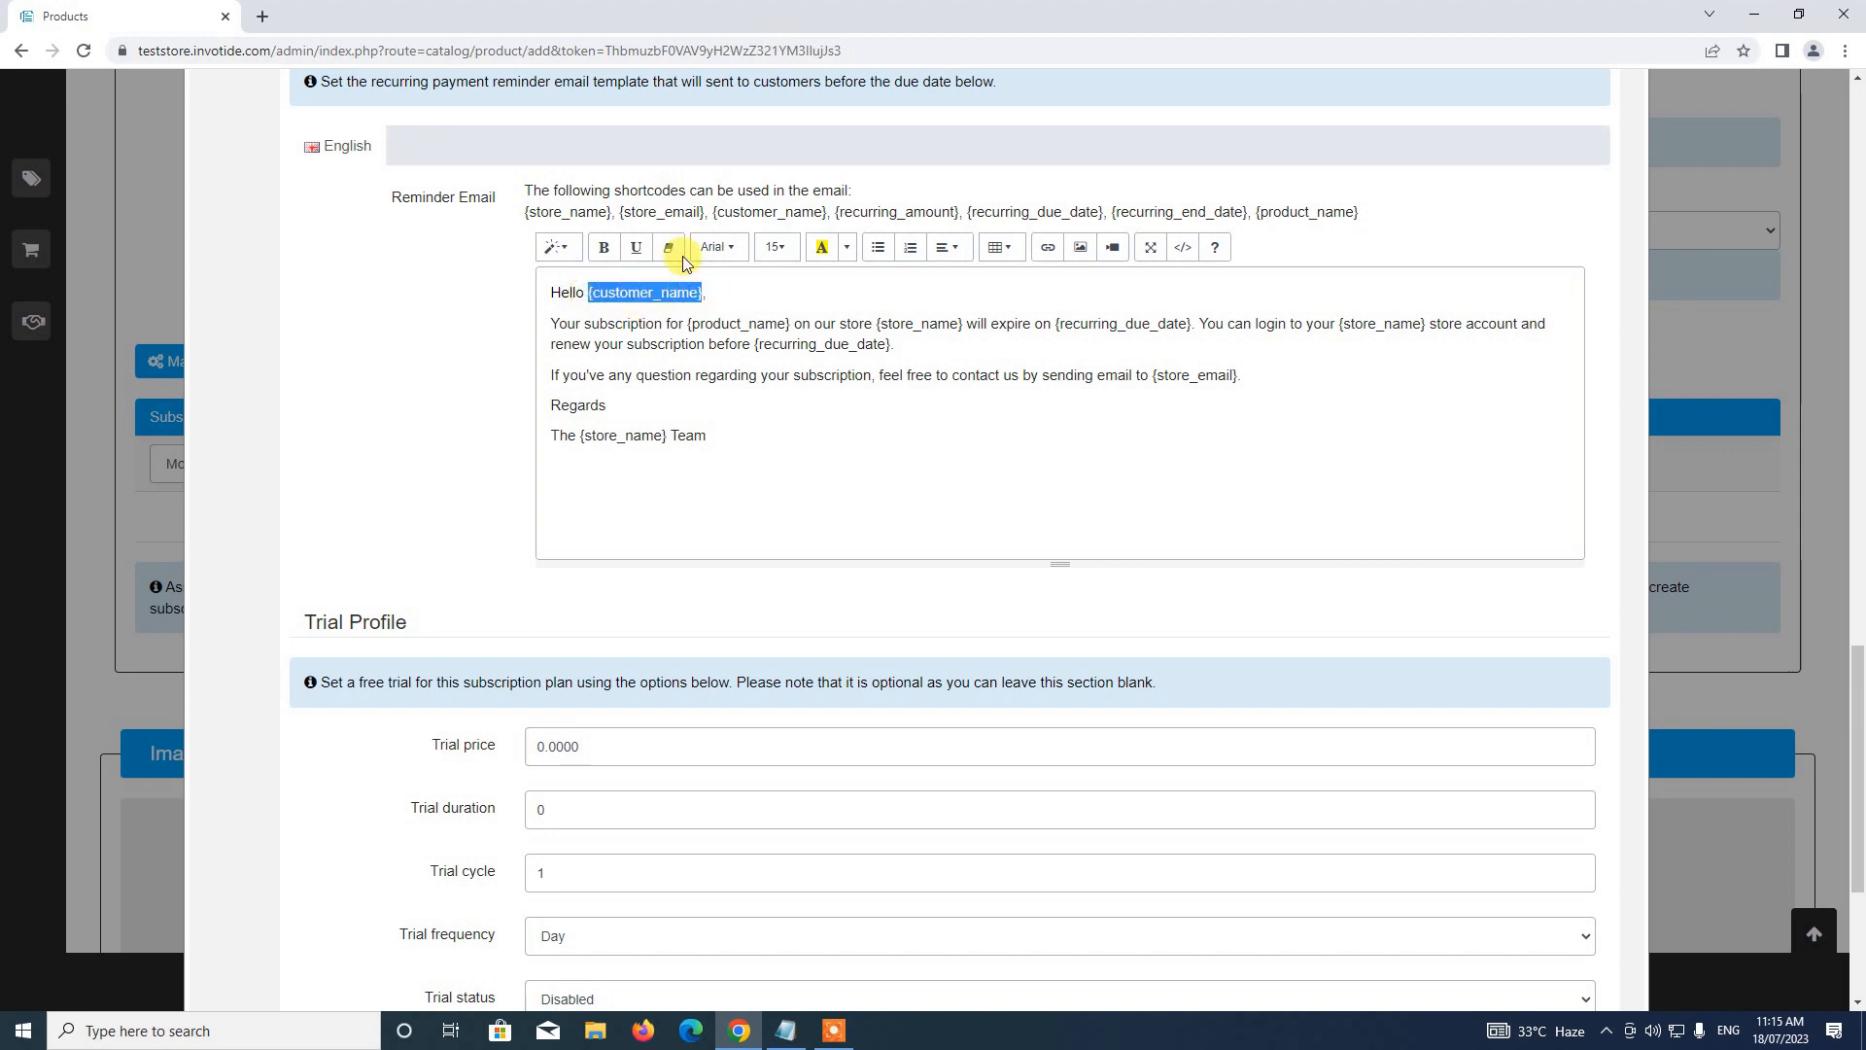
left_click(789, 332)
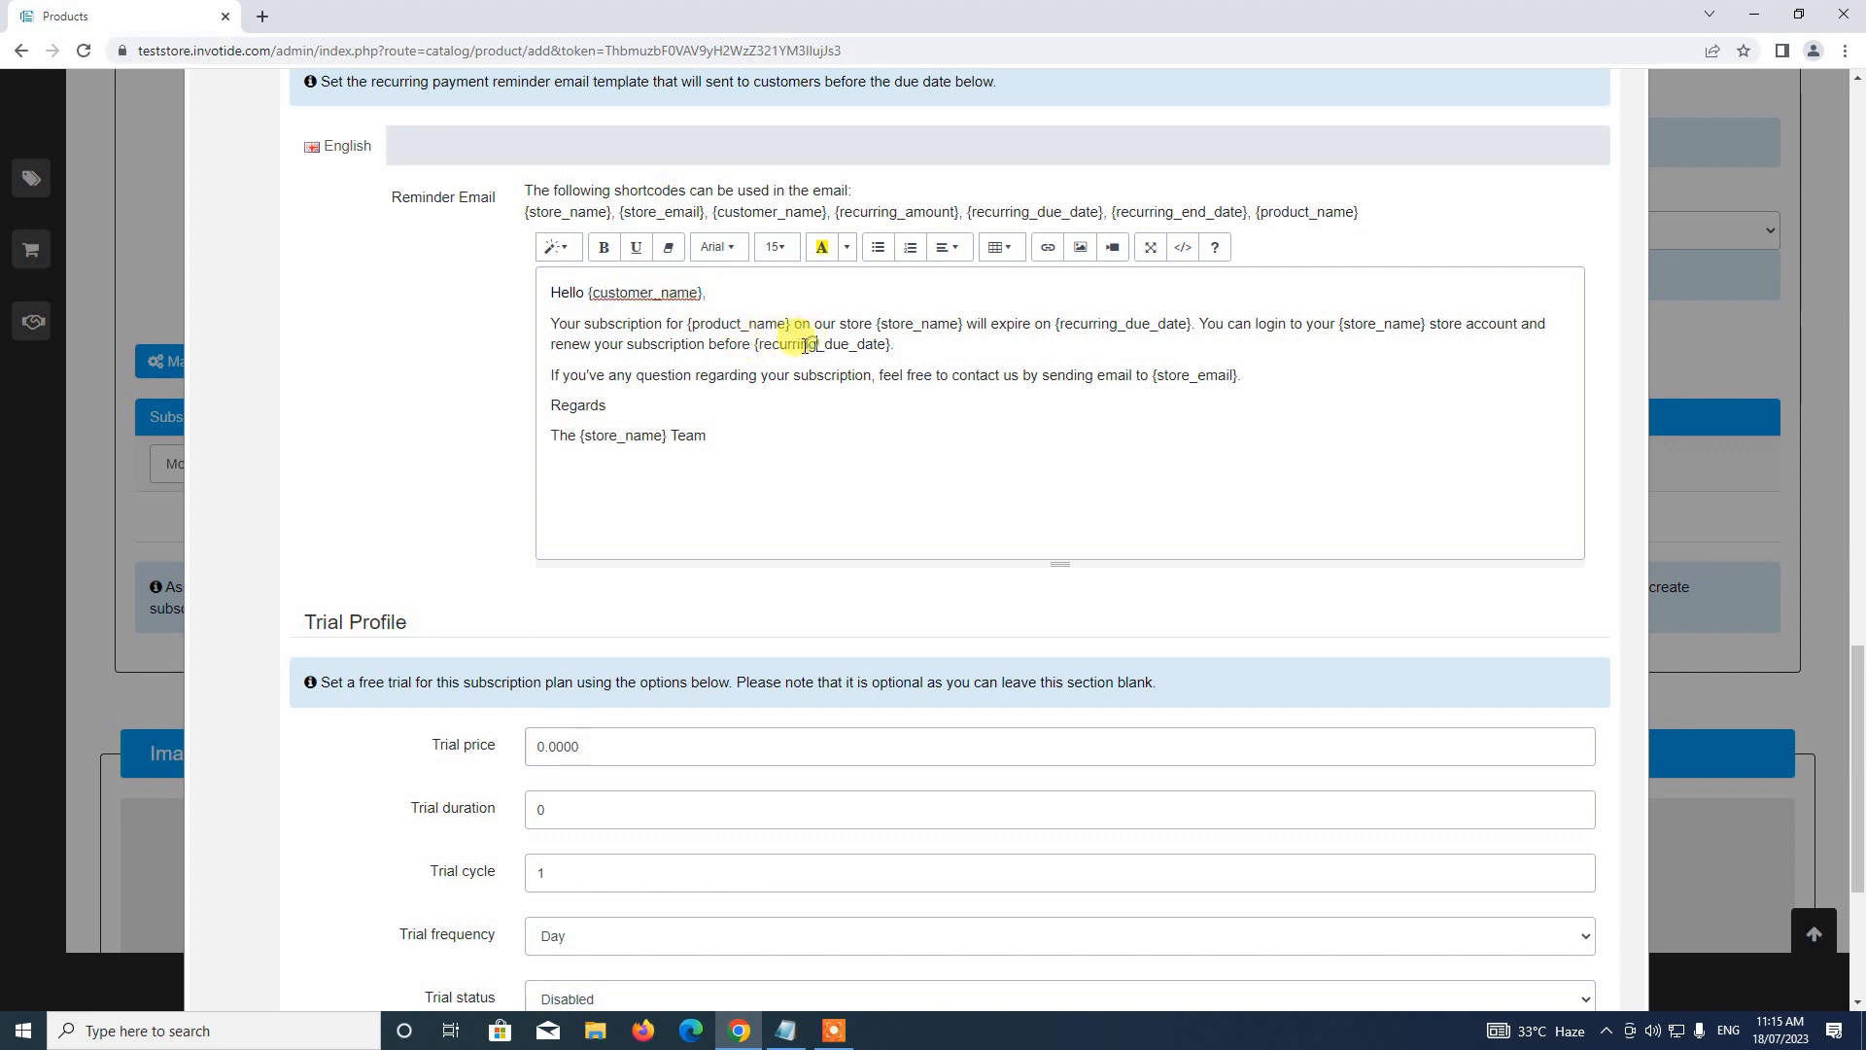
left_click_drag(753, 345, 891, 342)
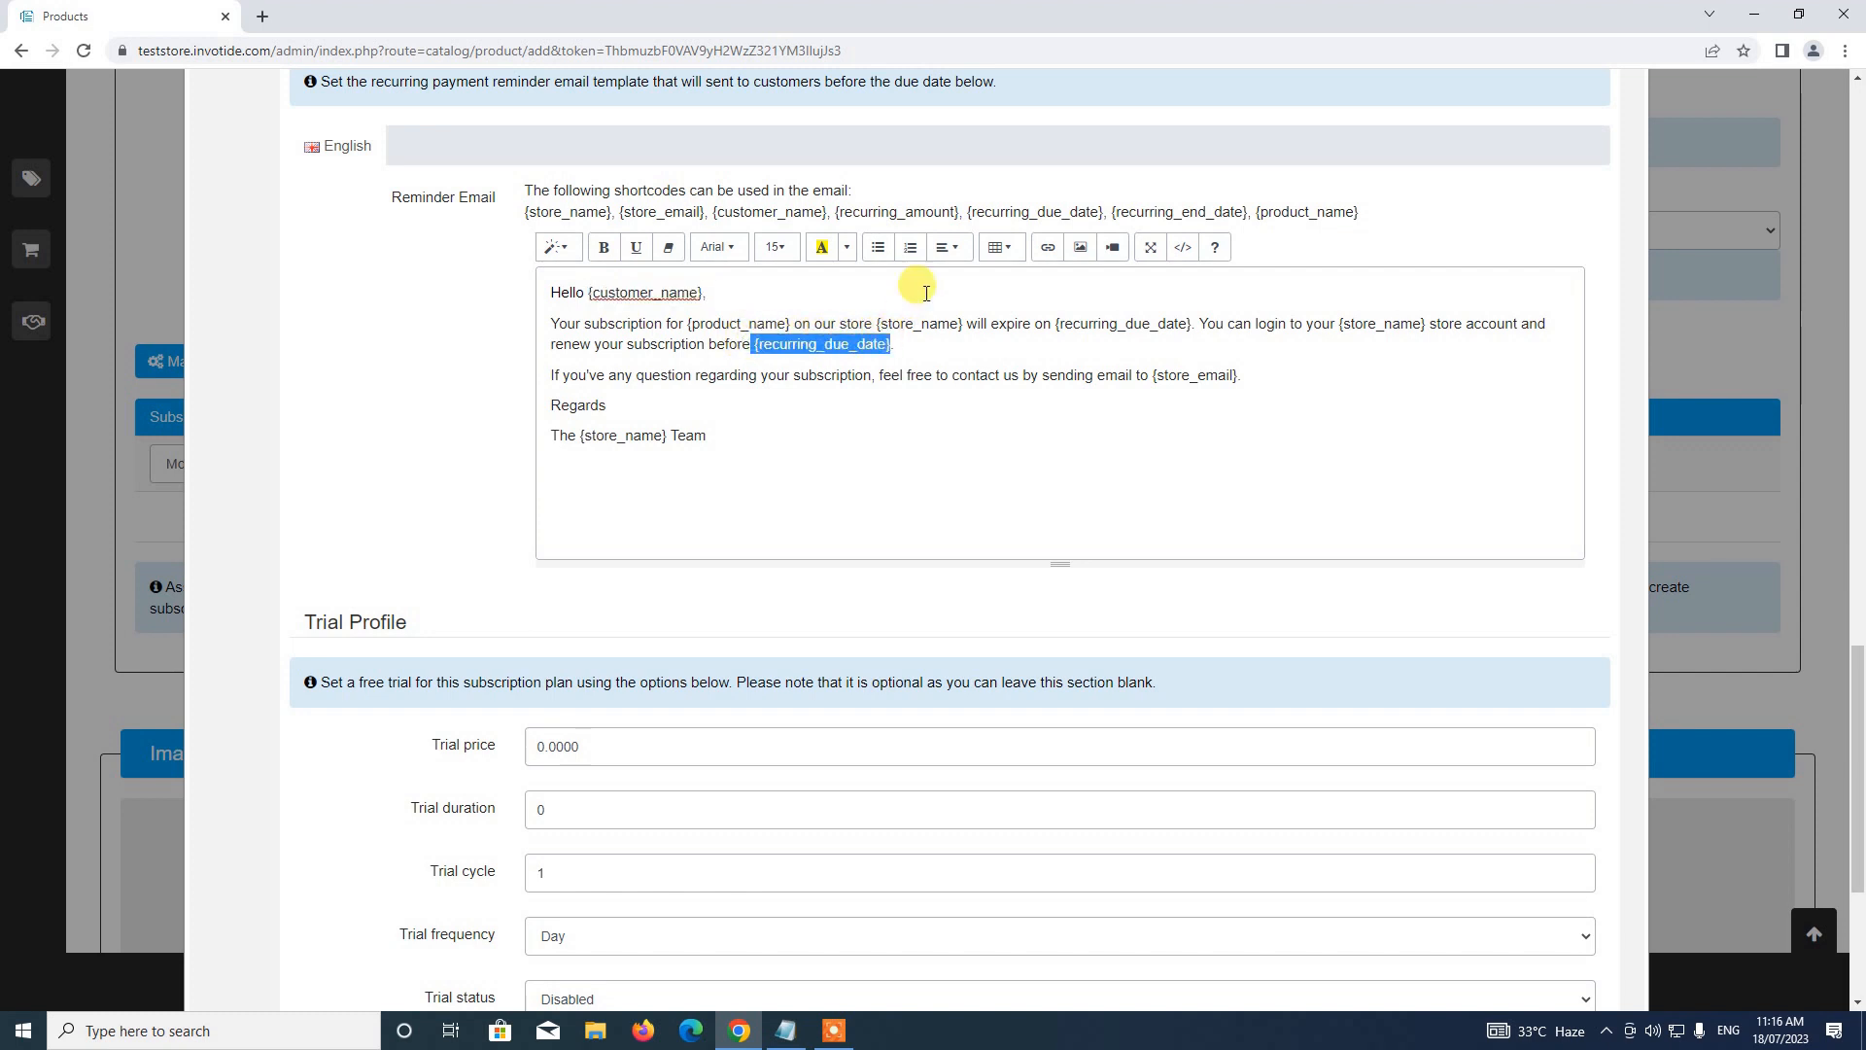
left_click(584, 324)
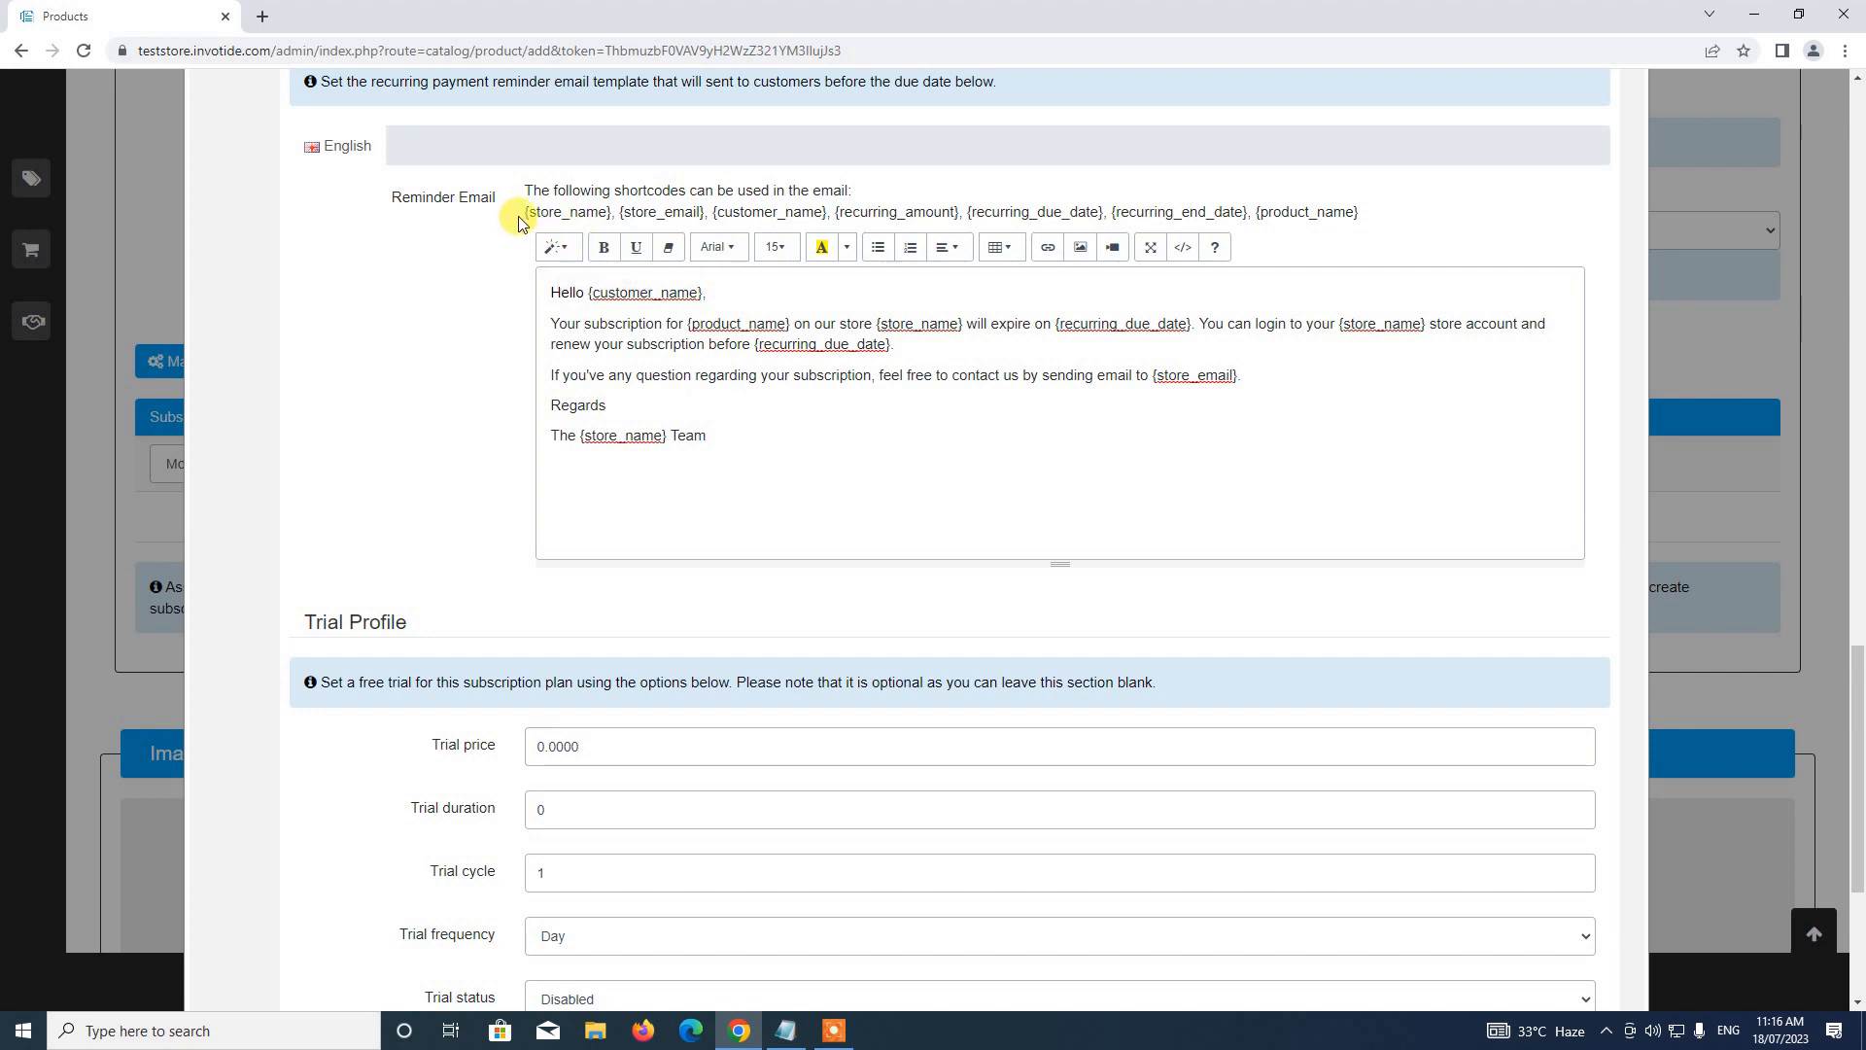
left_click_drag(515, 199, 1316, 208)
left_click(1182, 228)
scroll(909, 370, "down", 2)
scroll(909, 365, "up", 2)
scroll(815, 451, "down", 3)
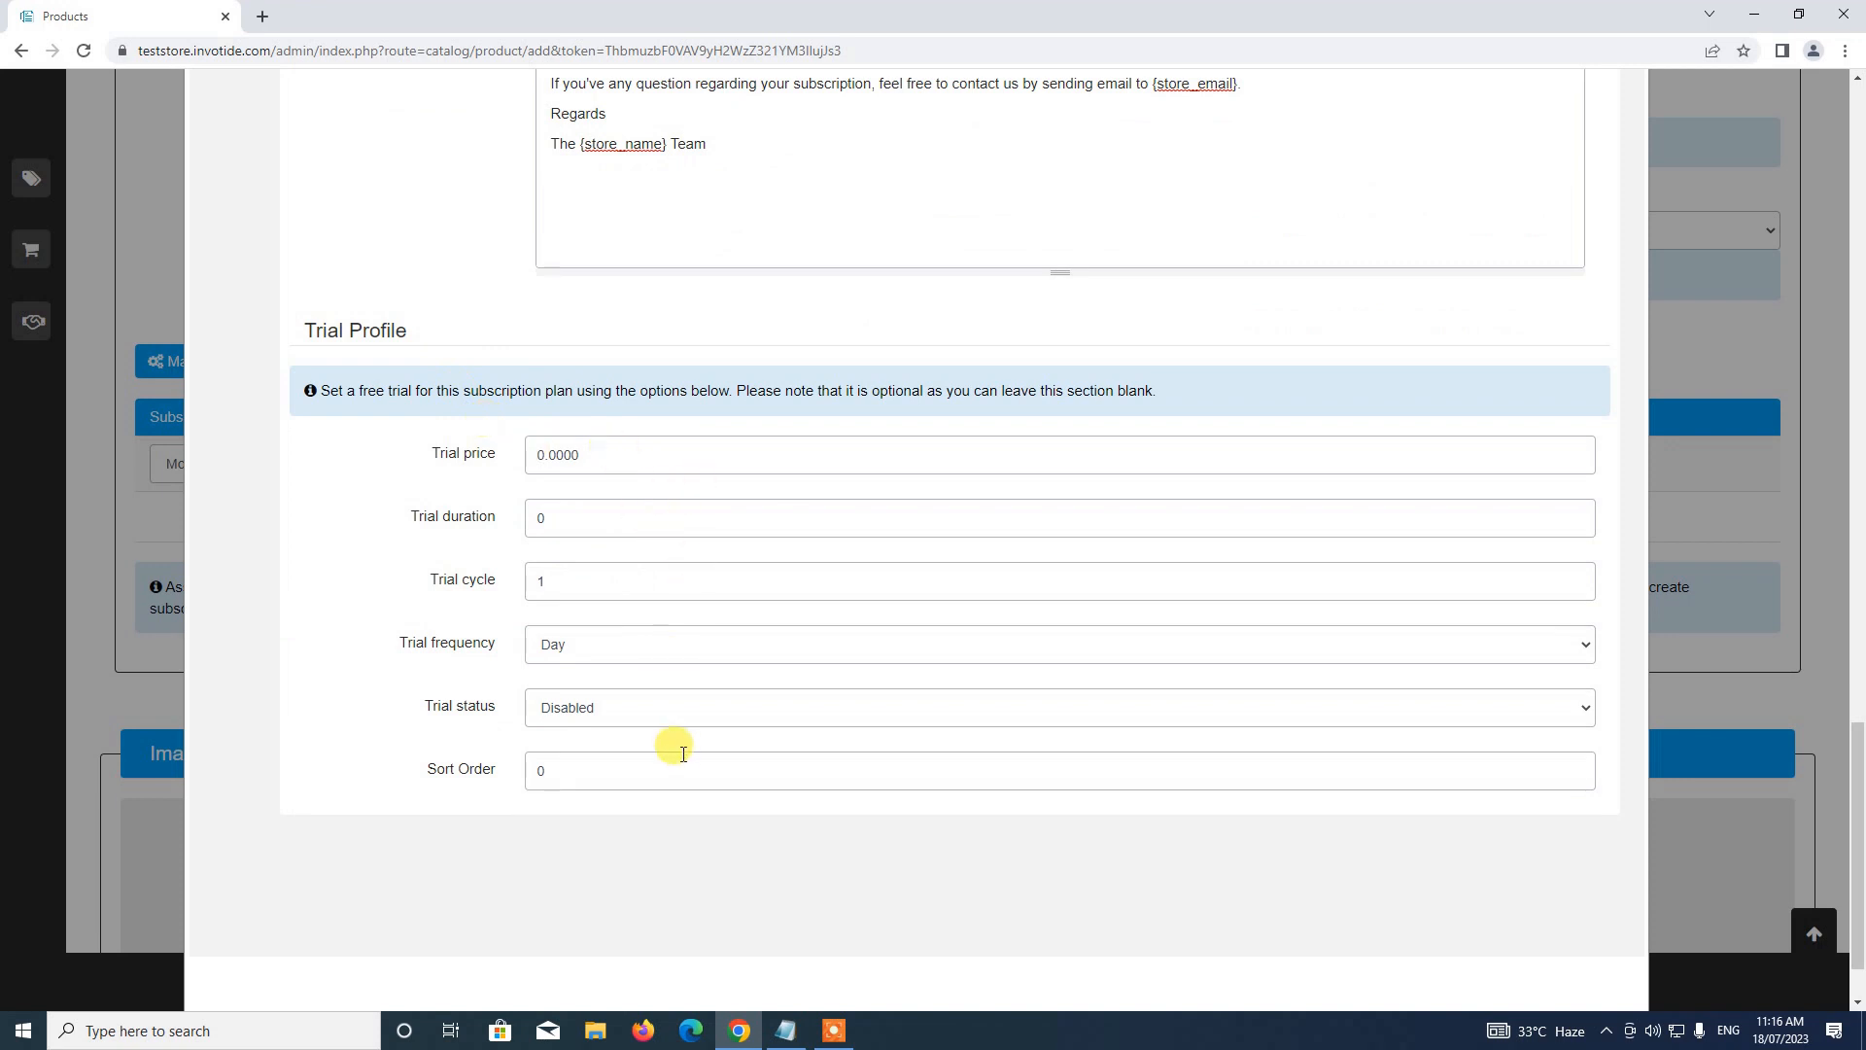
Scroll back up to the top of the saved Monthly Plan form
scroll(699, 736, "down", 1)
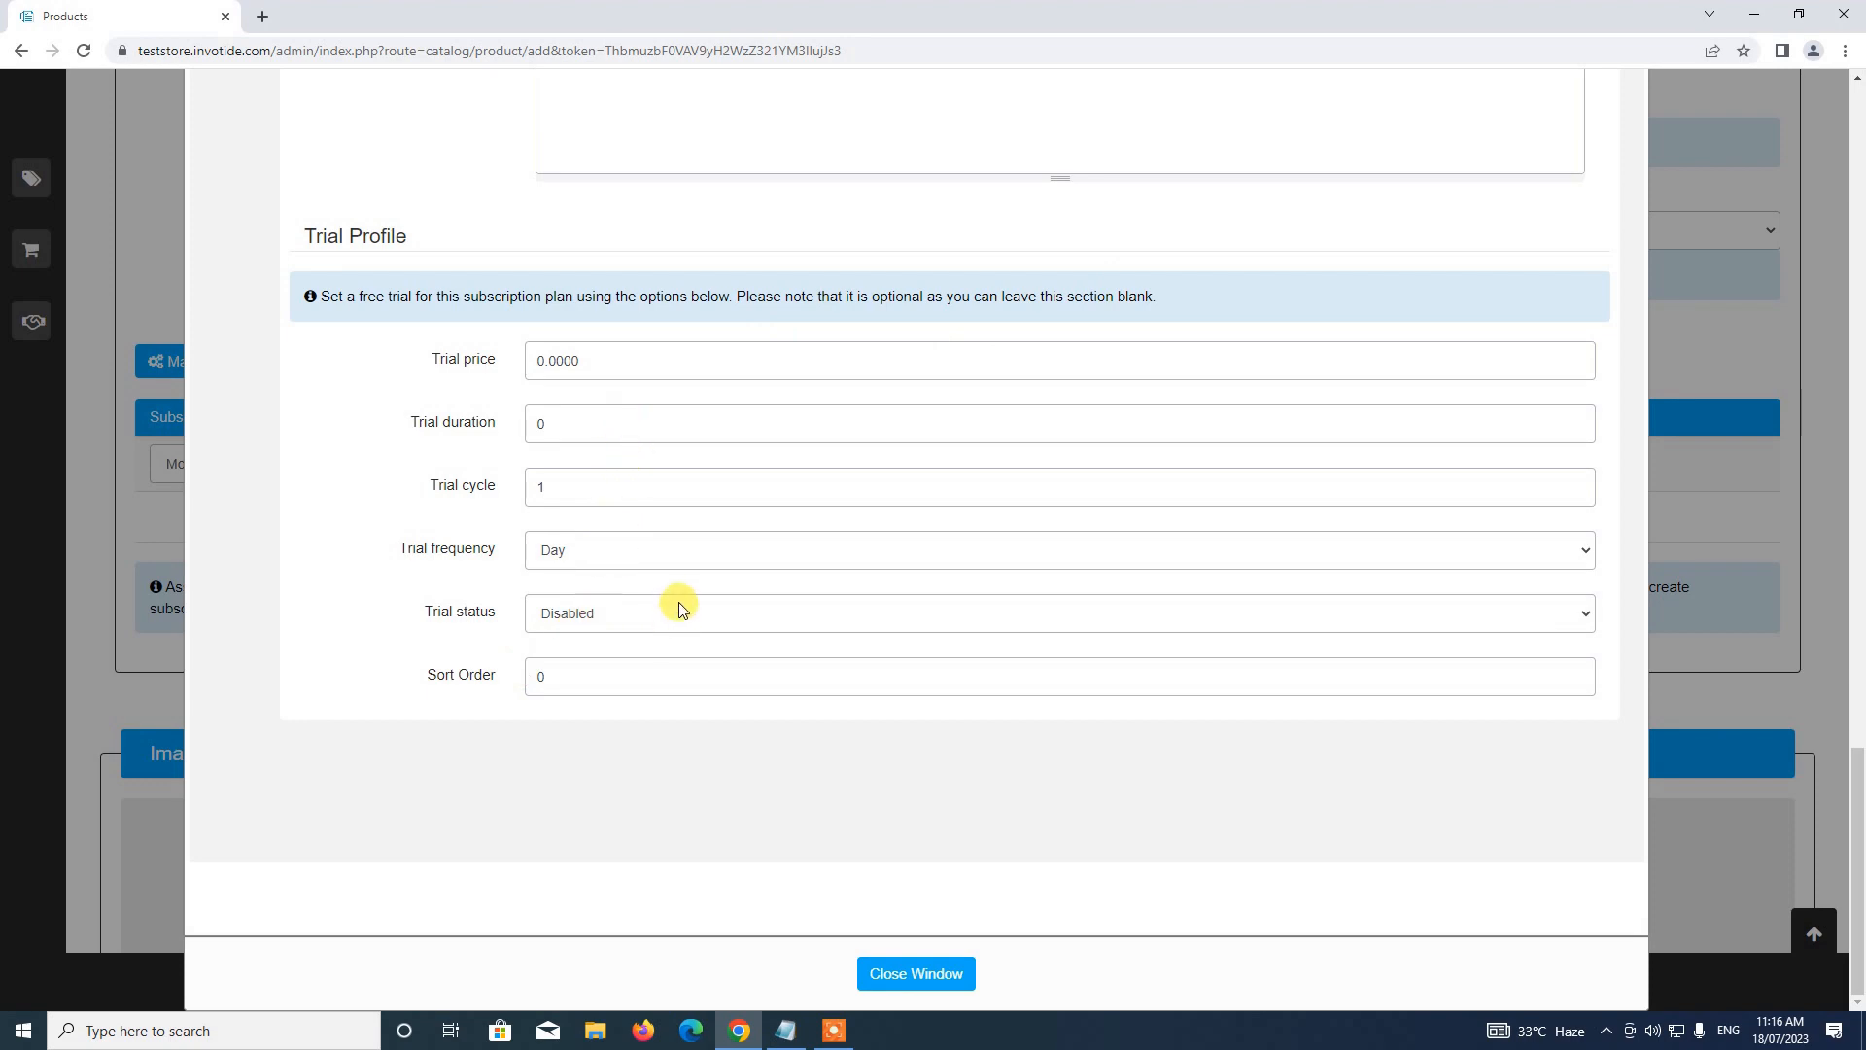
scroll(679, 603, "up", 20)
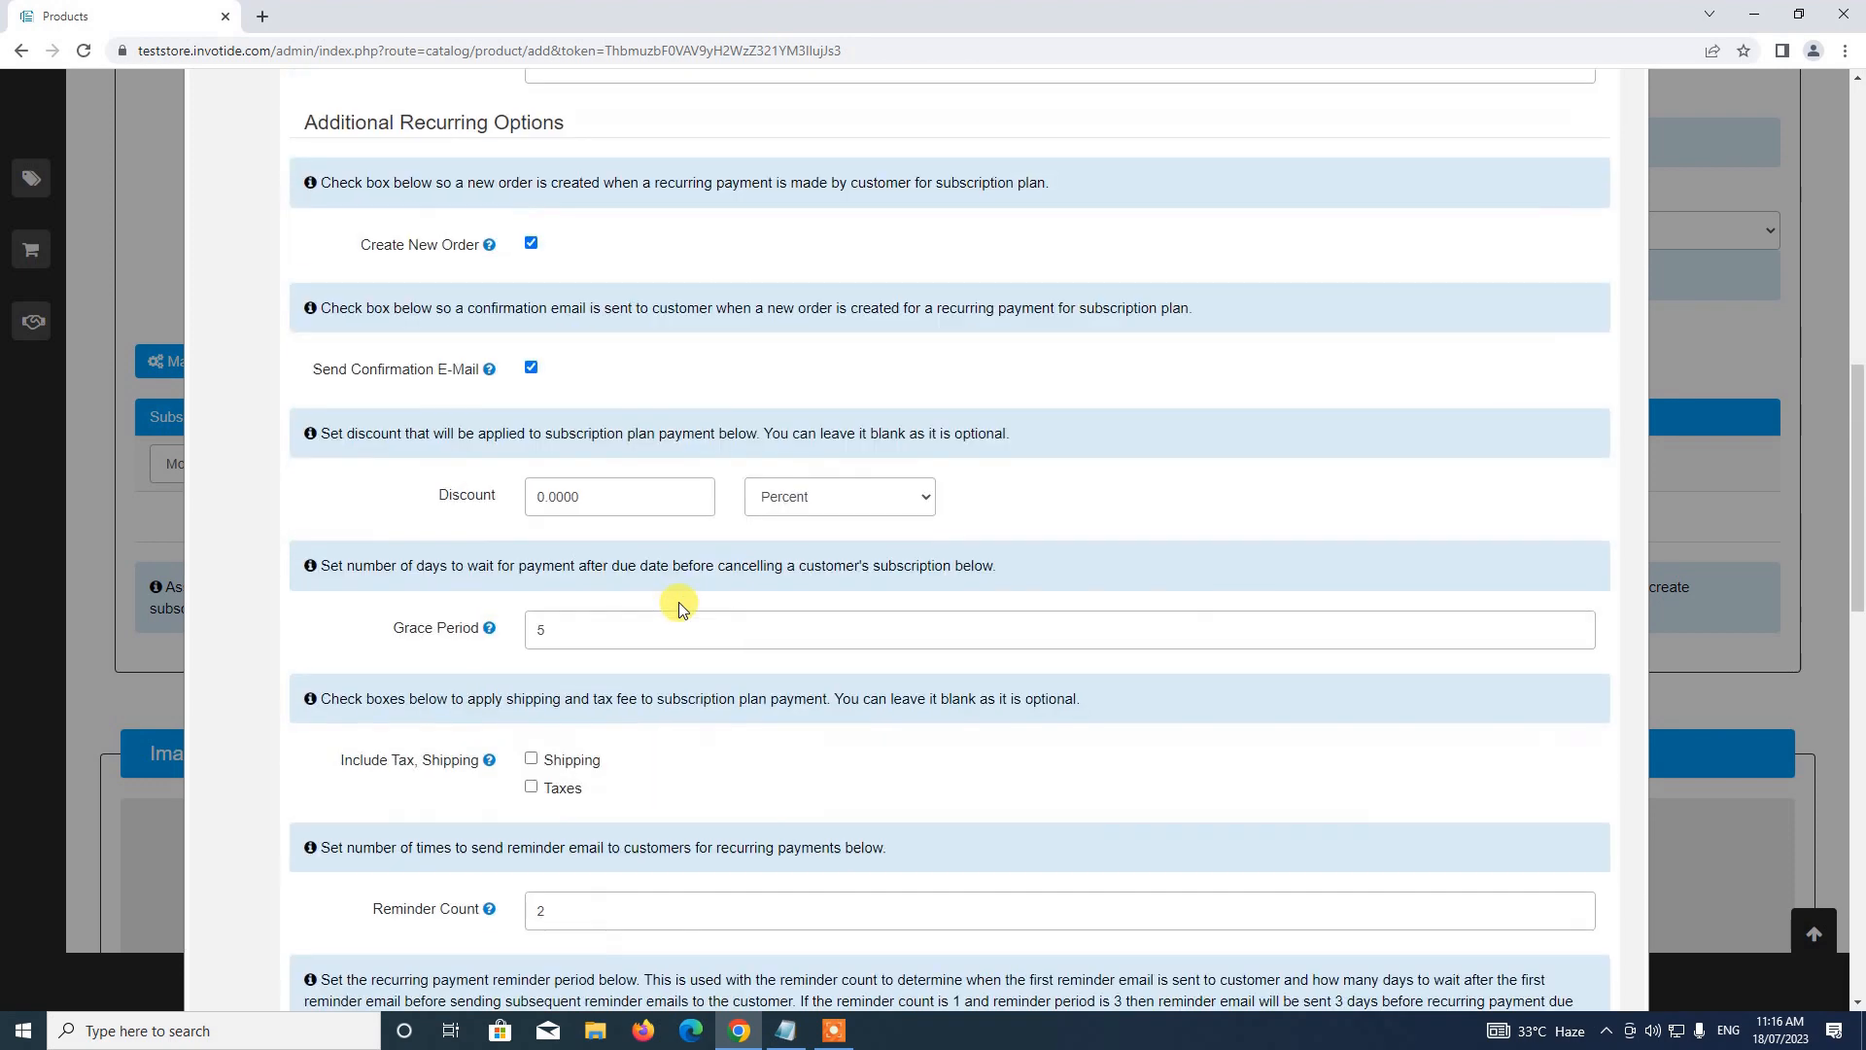
scroll(678, 603, "down", 6)
scroll(762, 604, "up", 11)
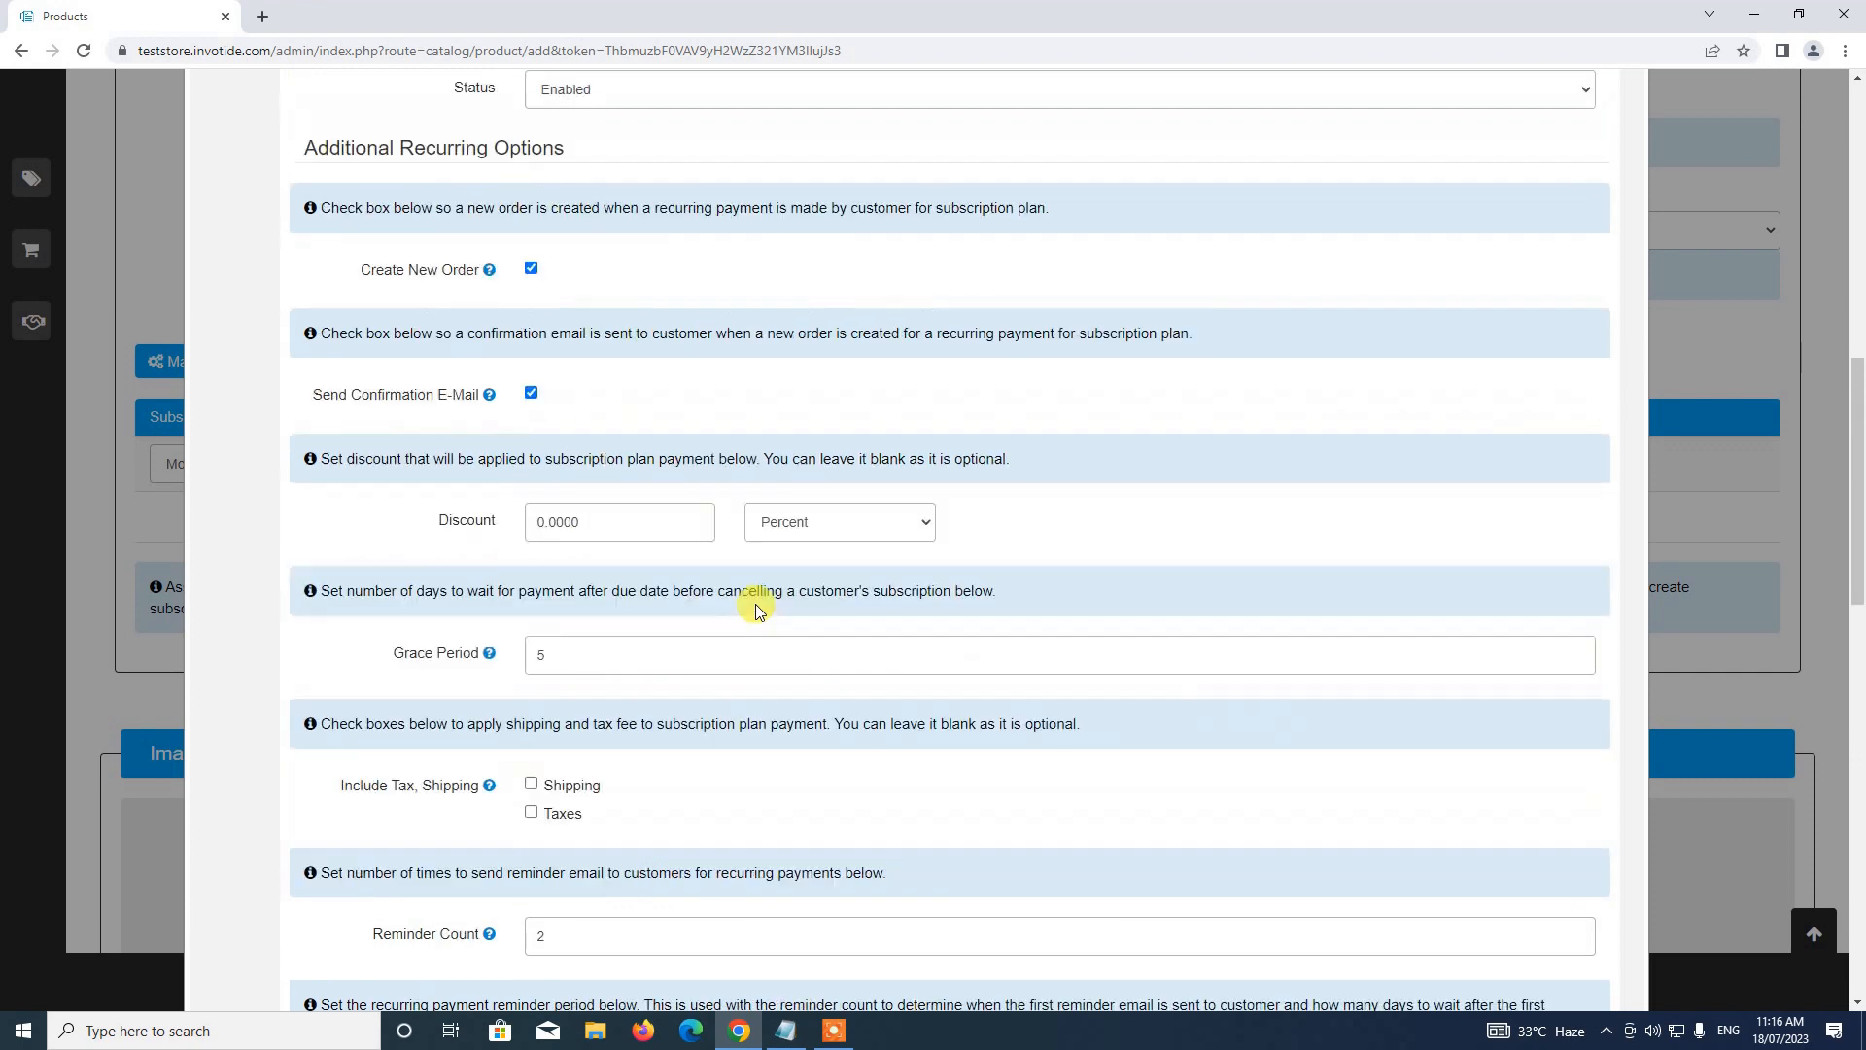
scroll(756, 610, "up", 2)
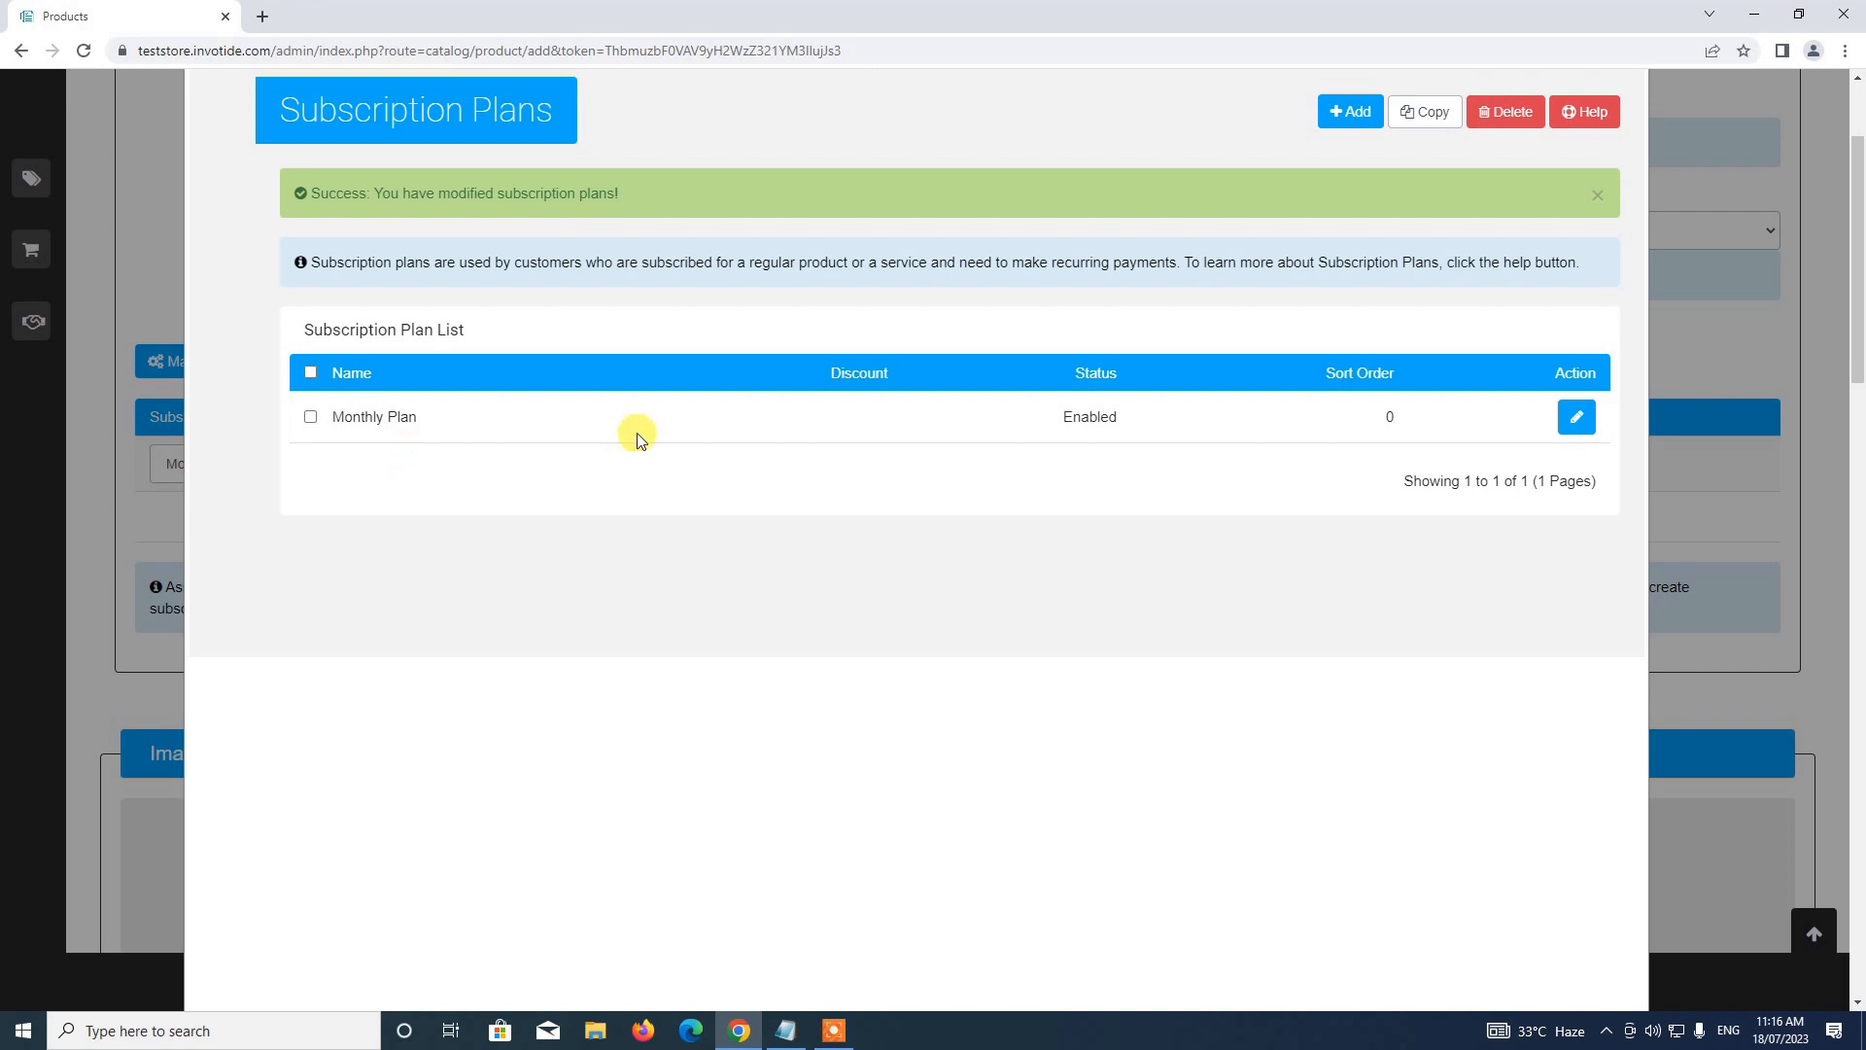
Dismiss the success alert and start a new subscription plan named 'Yearly Plan'
left_click(1599, 195)
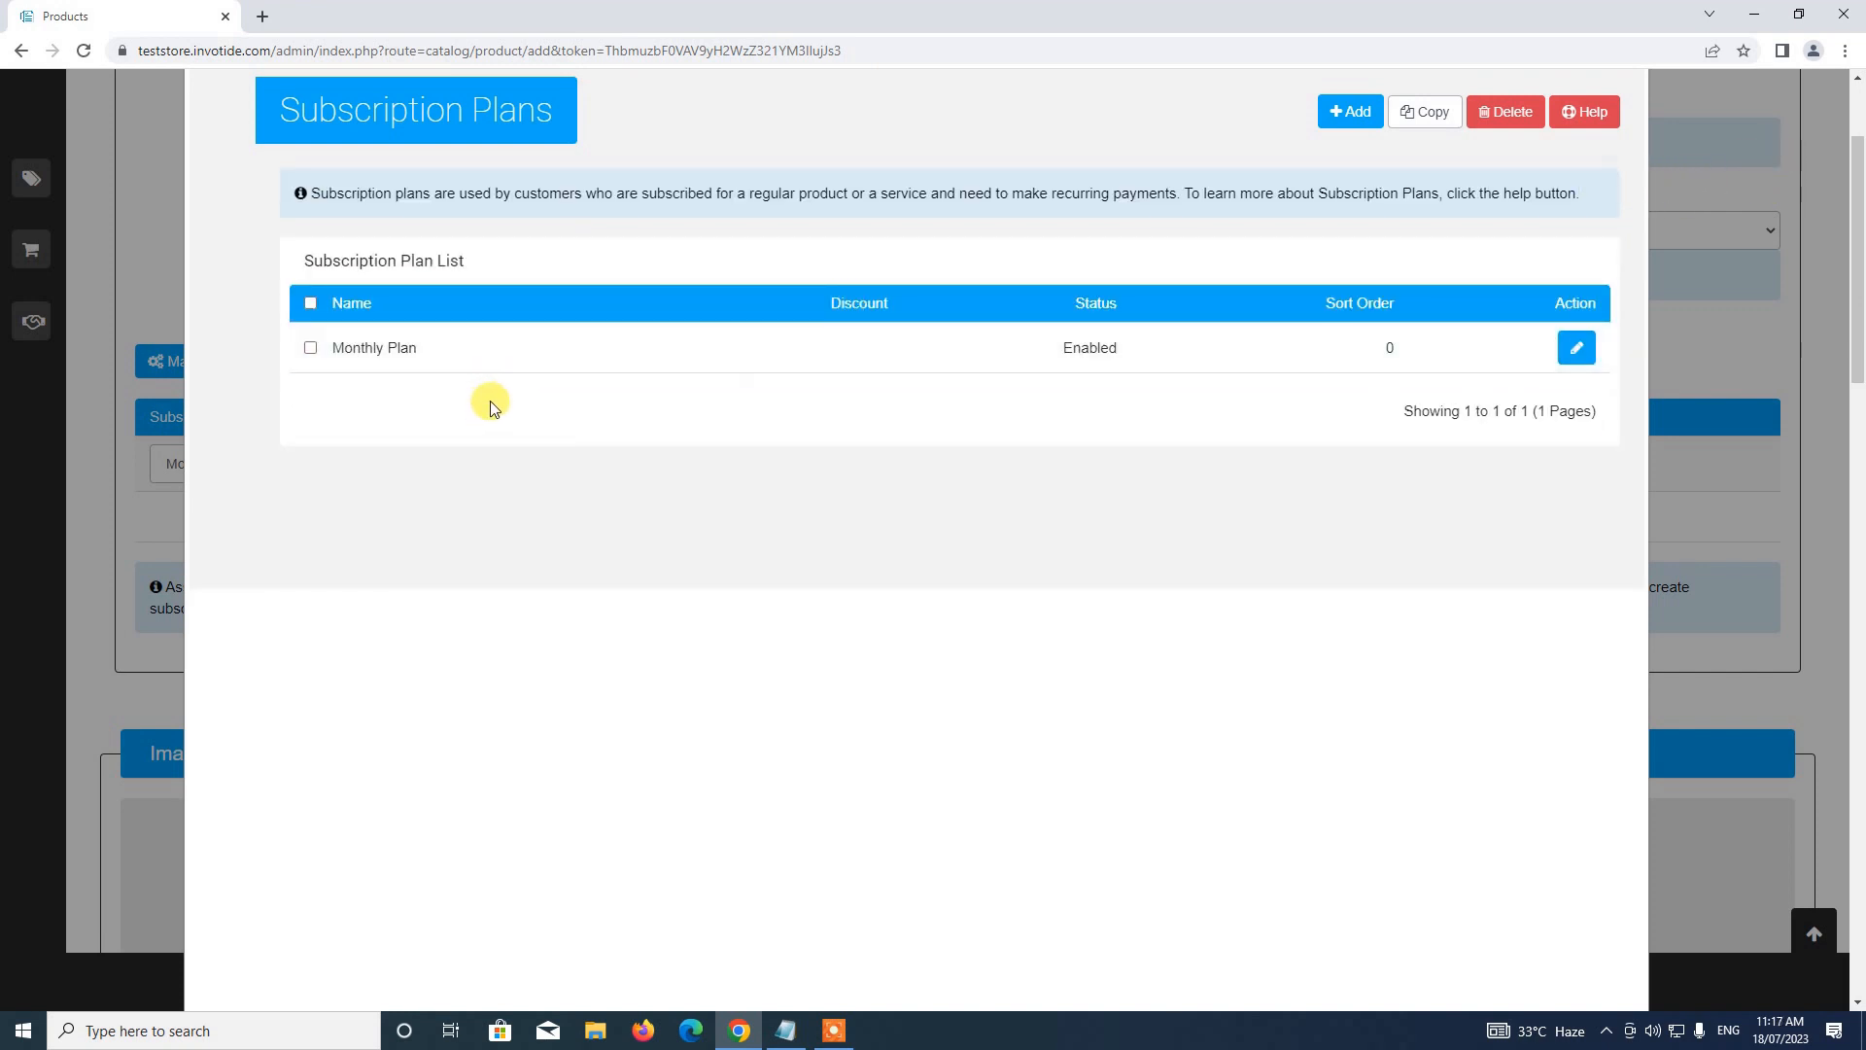
scroll(1322, 191, "up", 2)
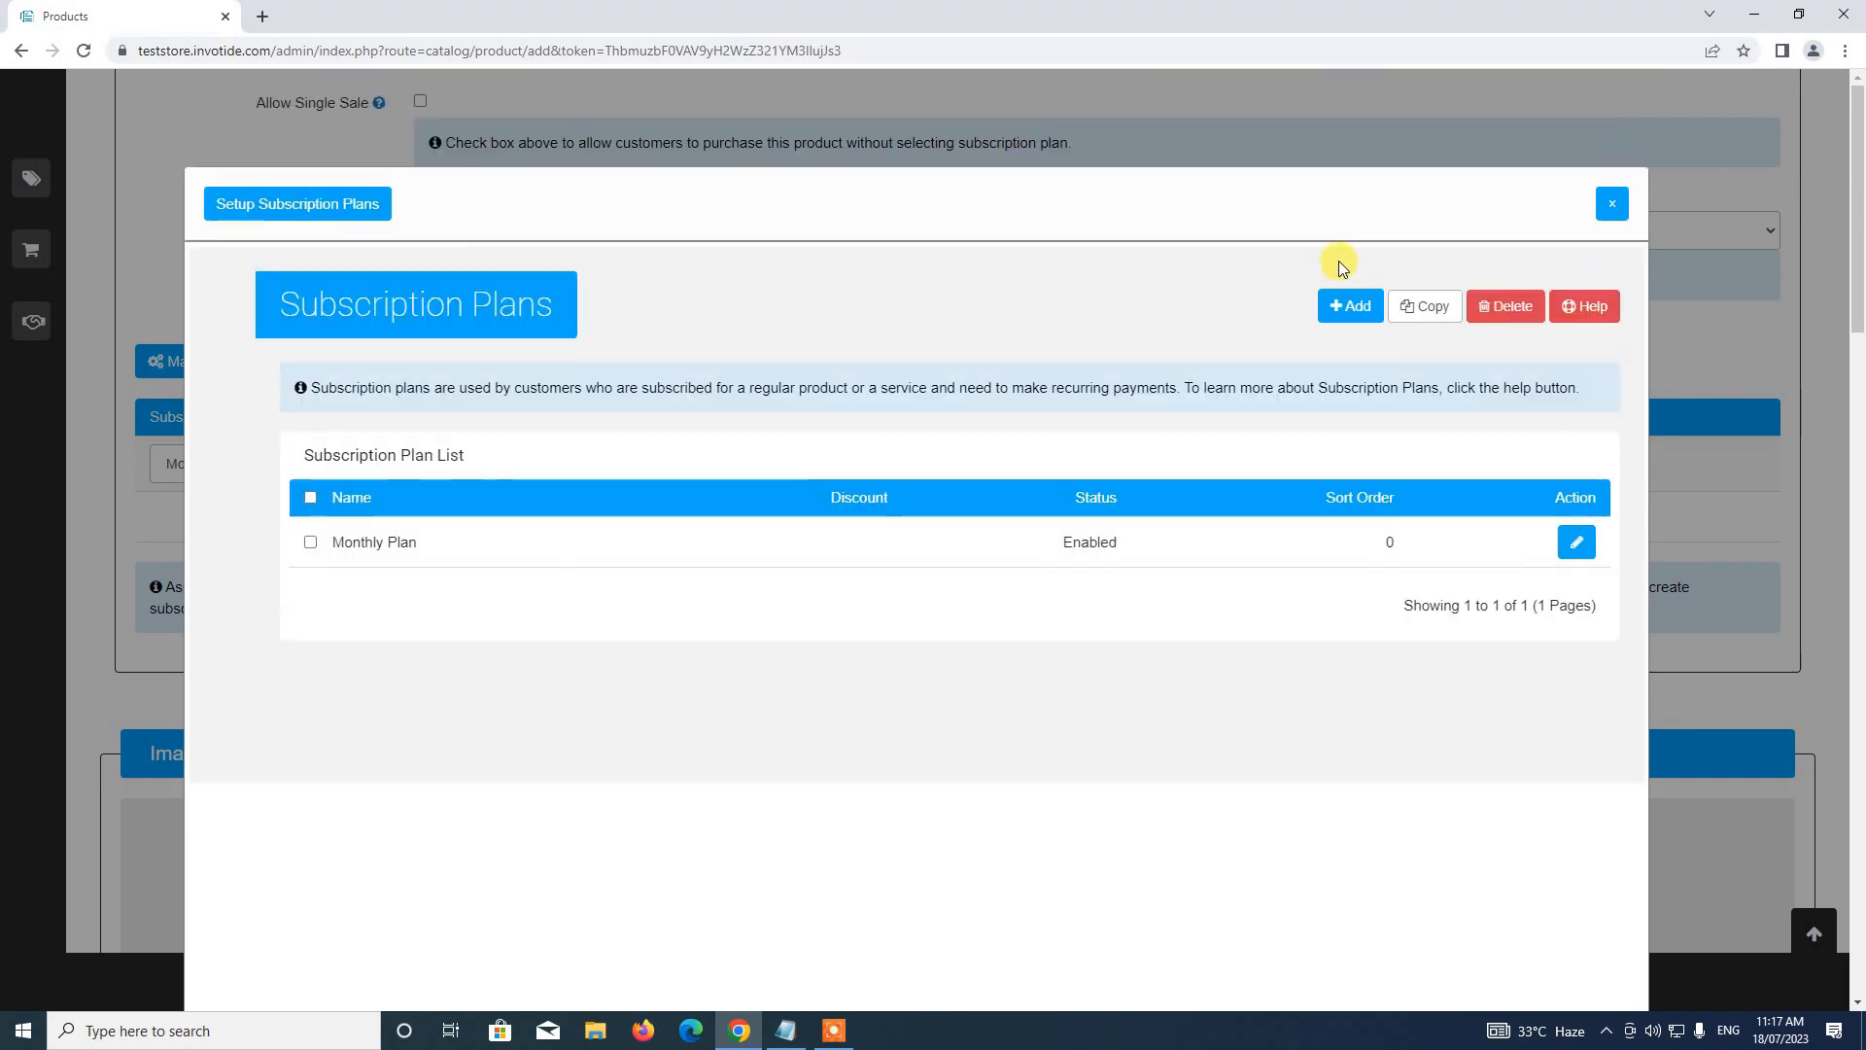
left_click(1347, 308)
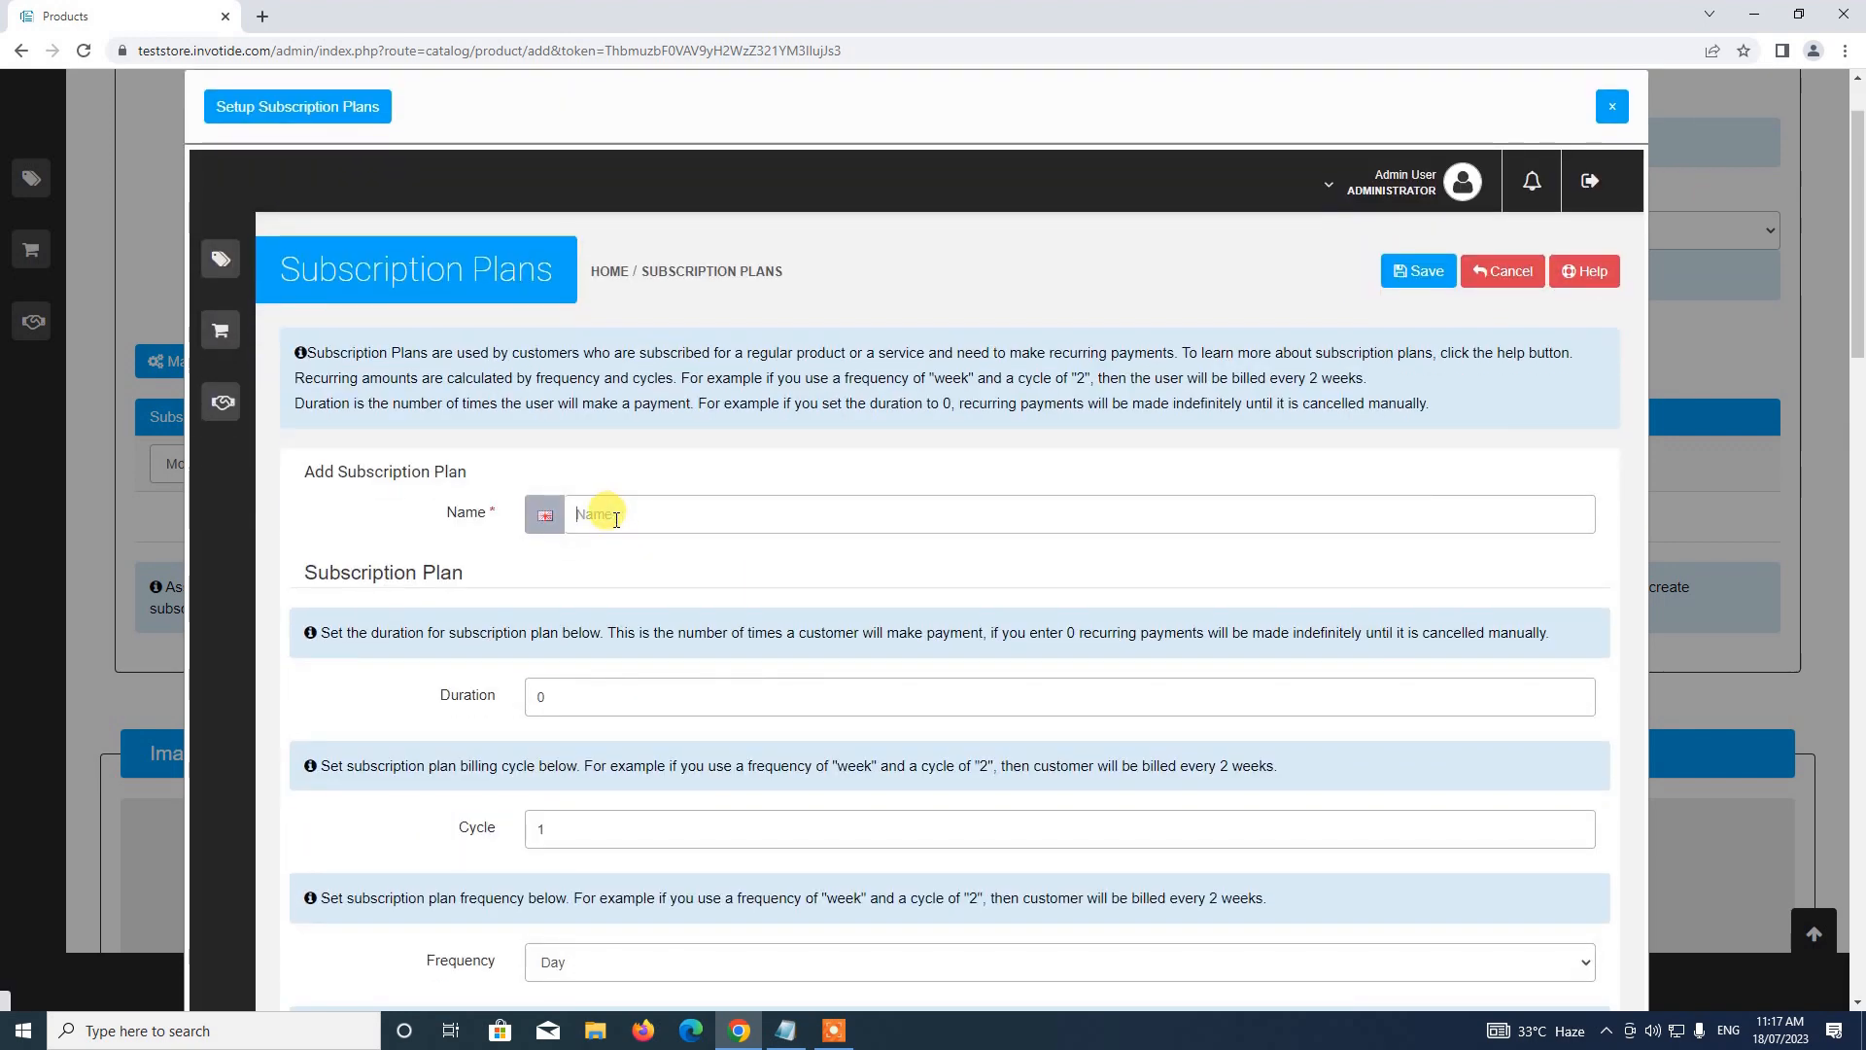
type("Yearly Plan")
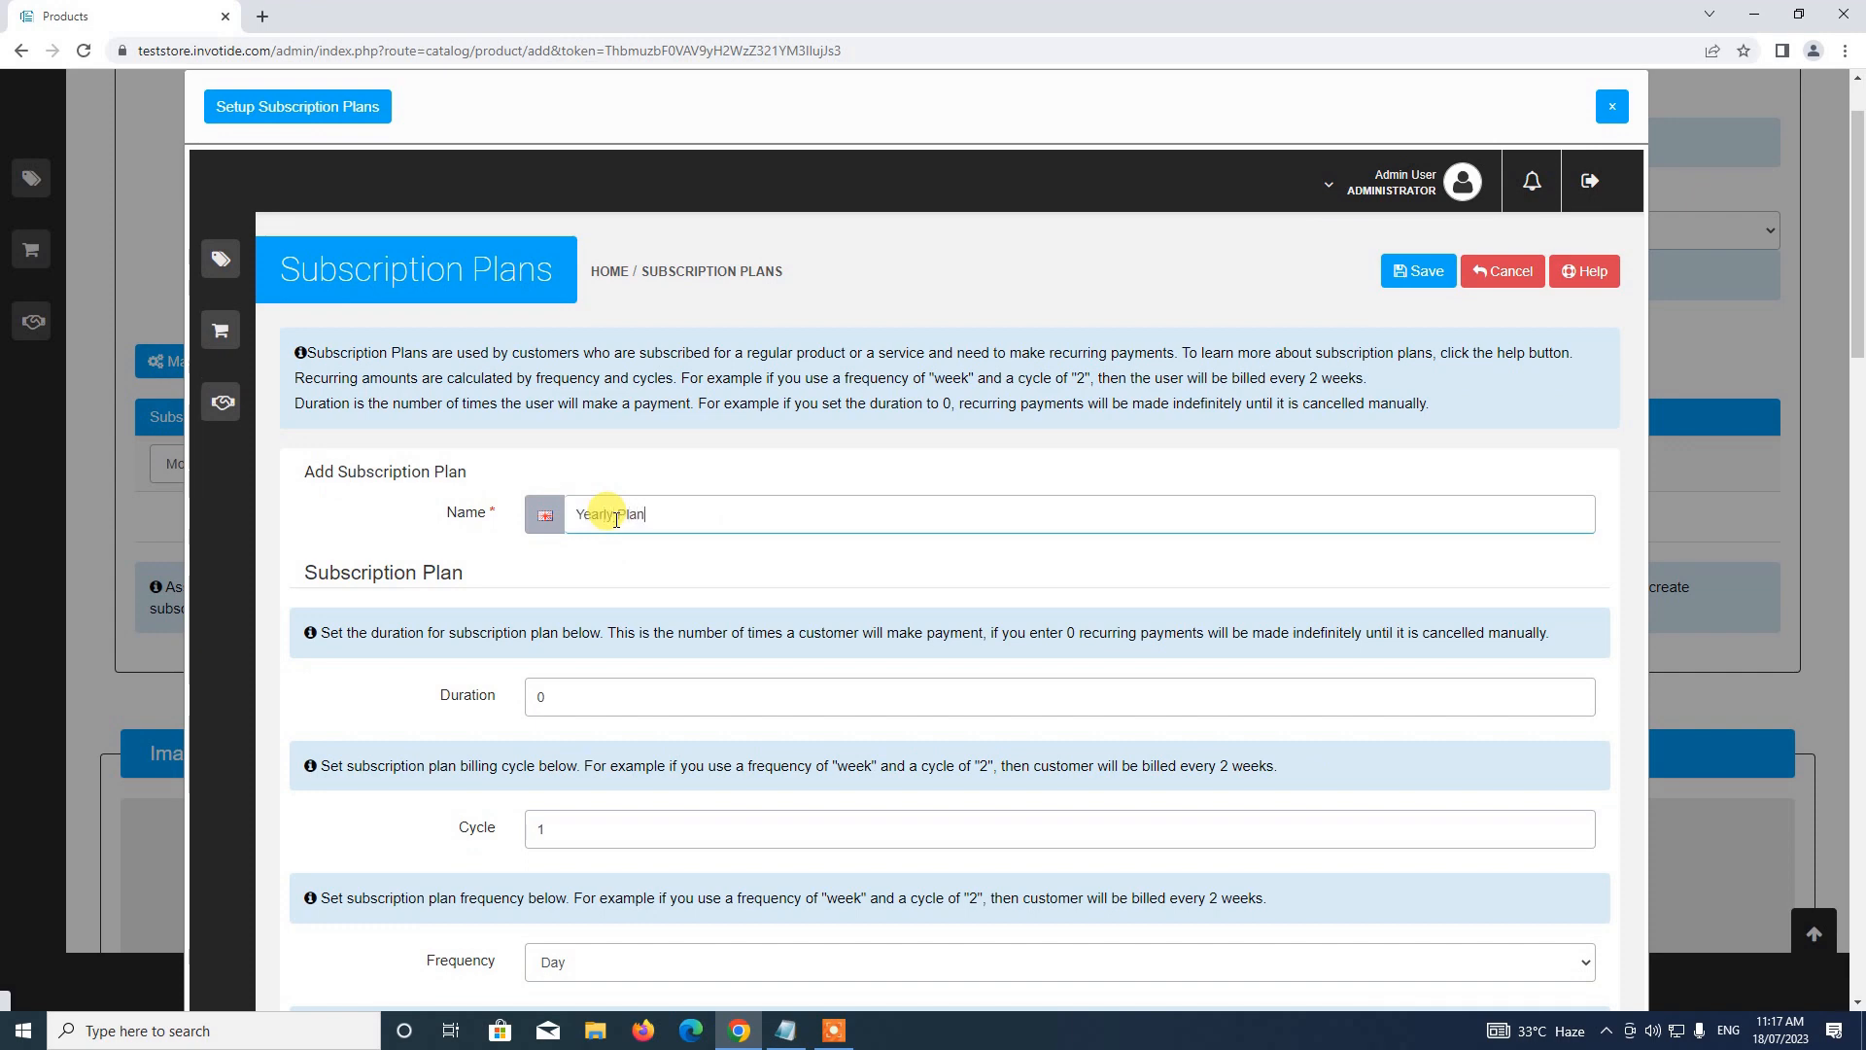
scroll(654, 564, "down", 3)
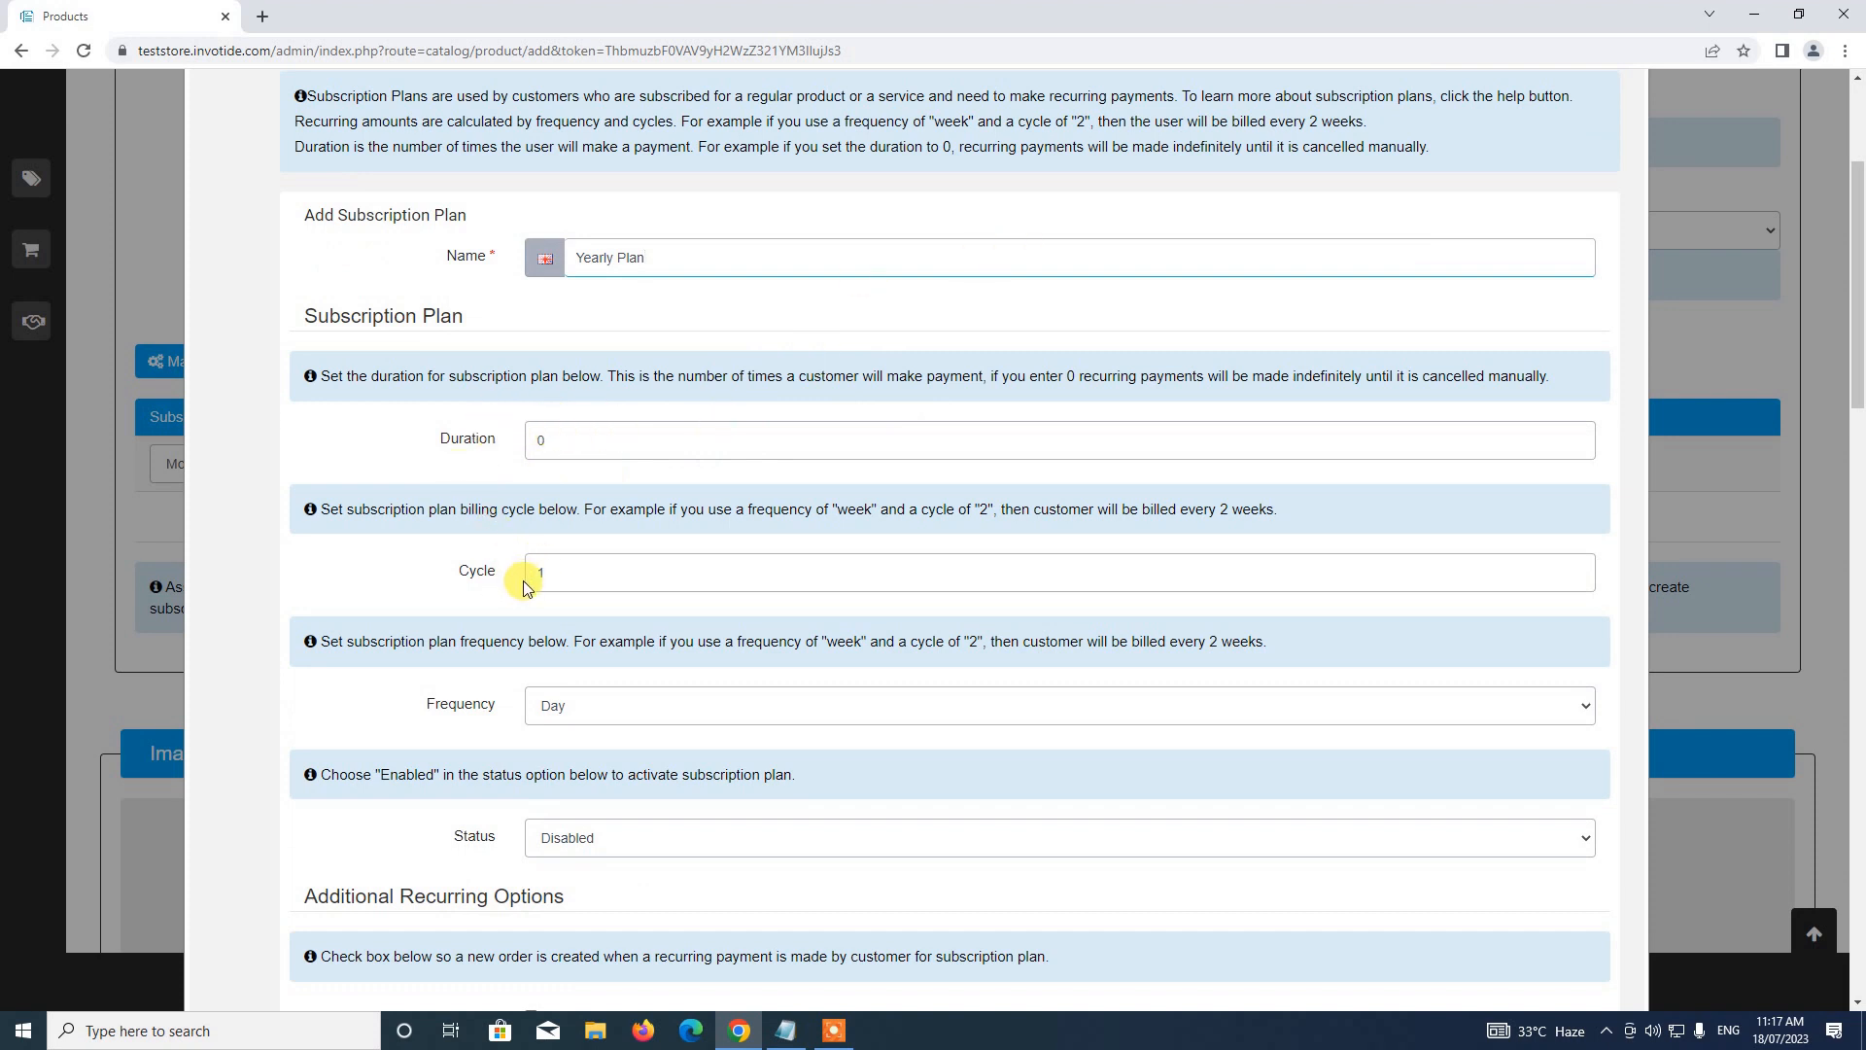
Set the Yearly Plan's billing frequency to Year and its status to Enabled
scroll(523, 581, "down", 1)
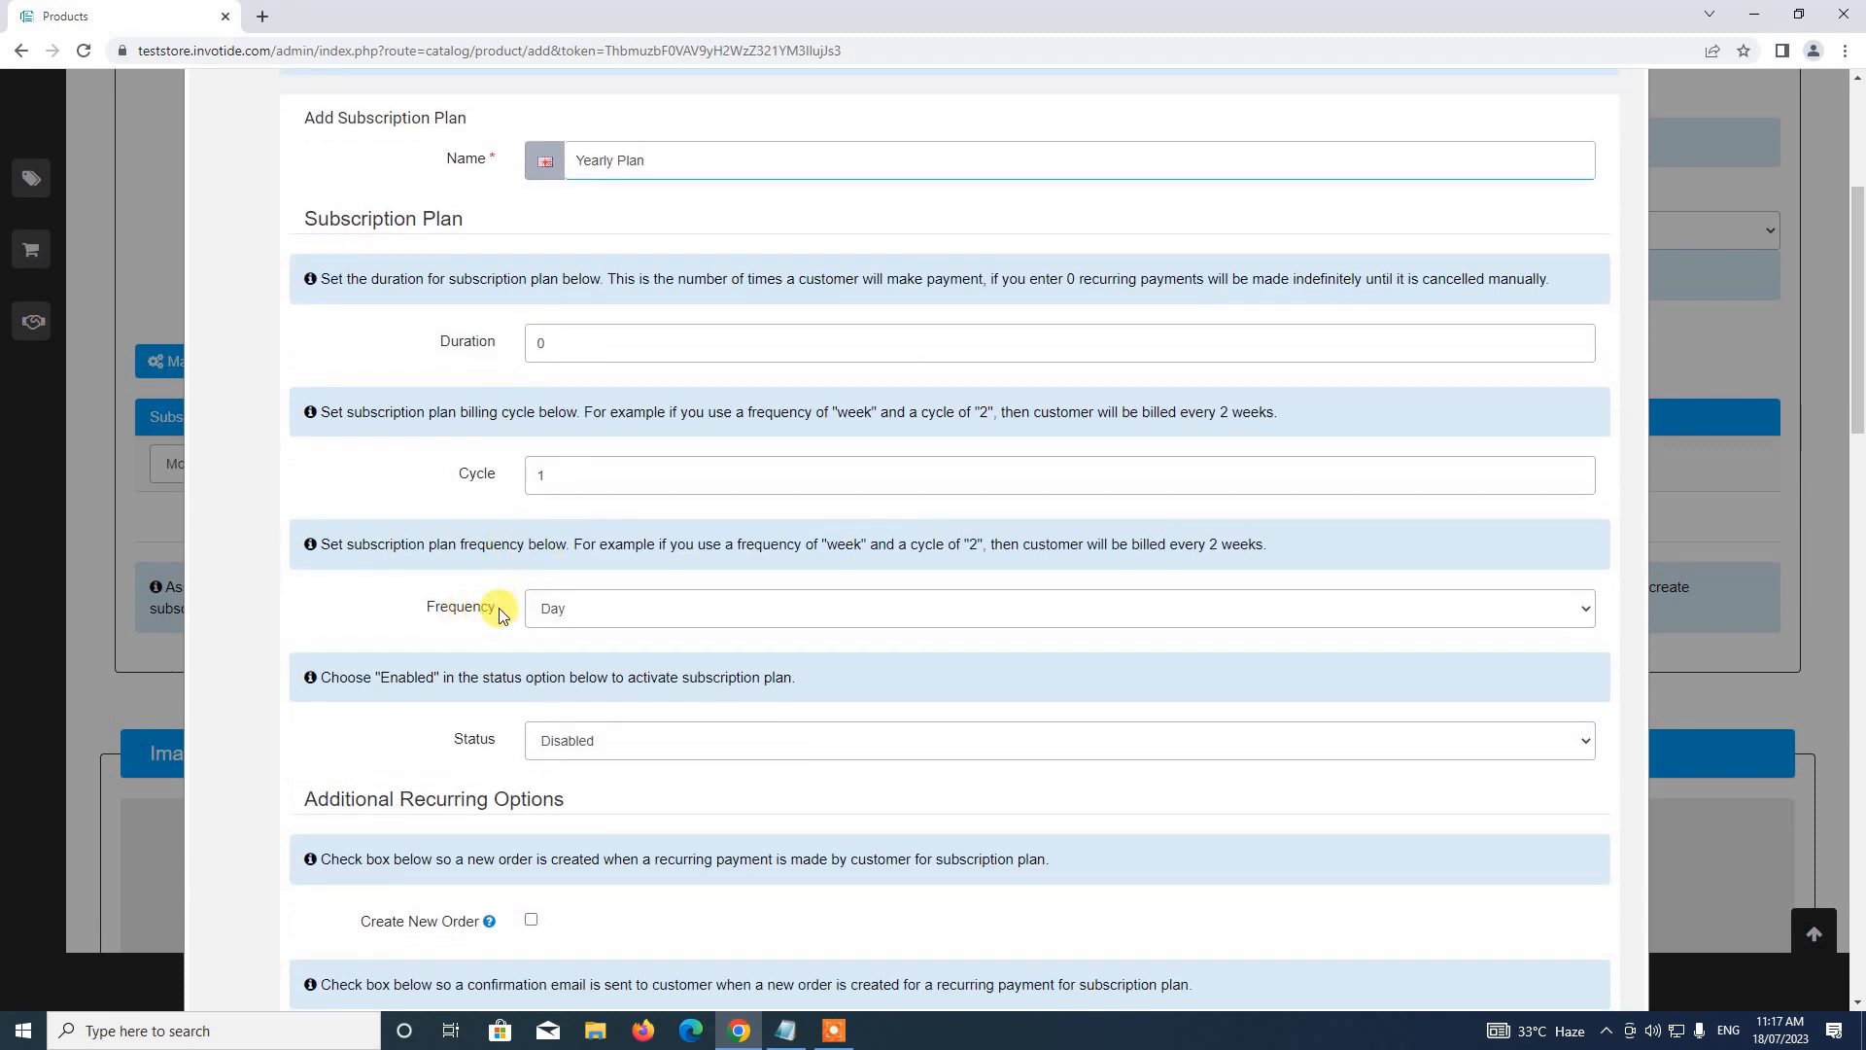
left_click(596, 609)
scroll(596, 613, "down", 2)
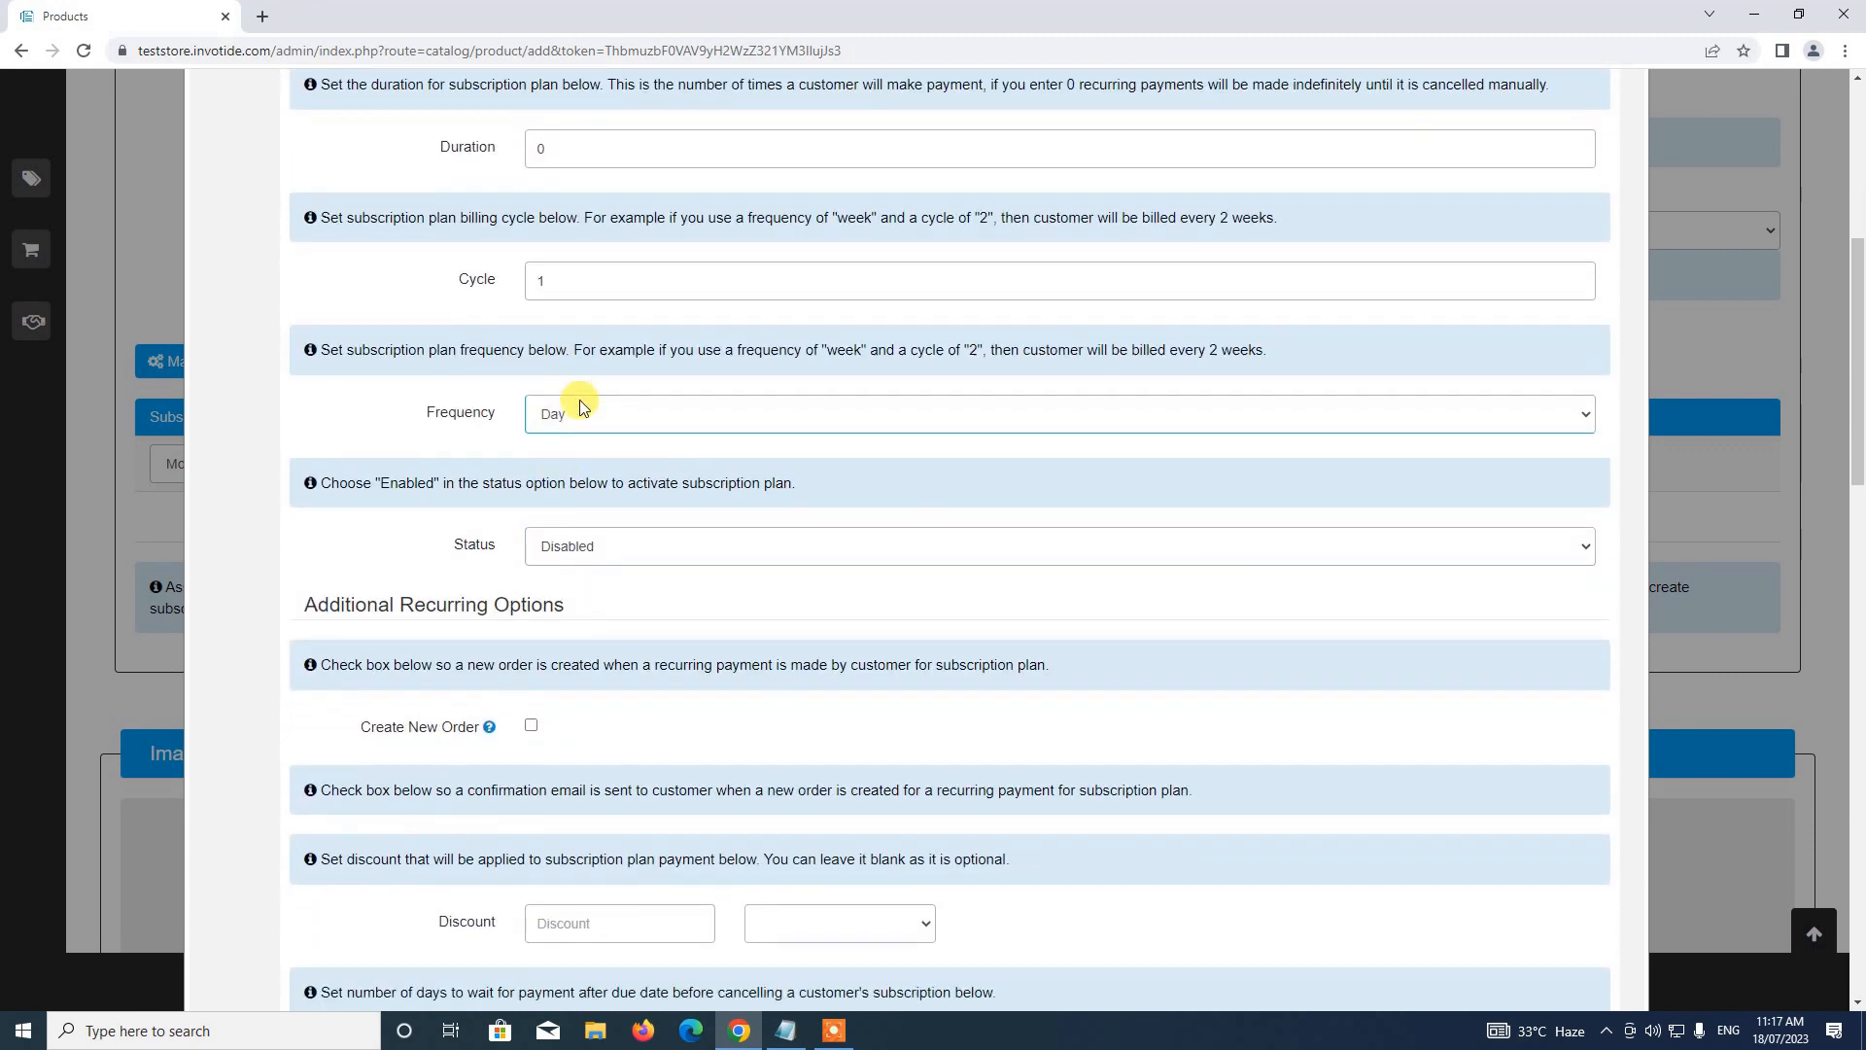
left_click(581, 408)
left_click(568, 515)
scroll(558, 311, "up", 2)
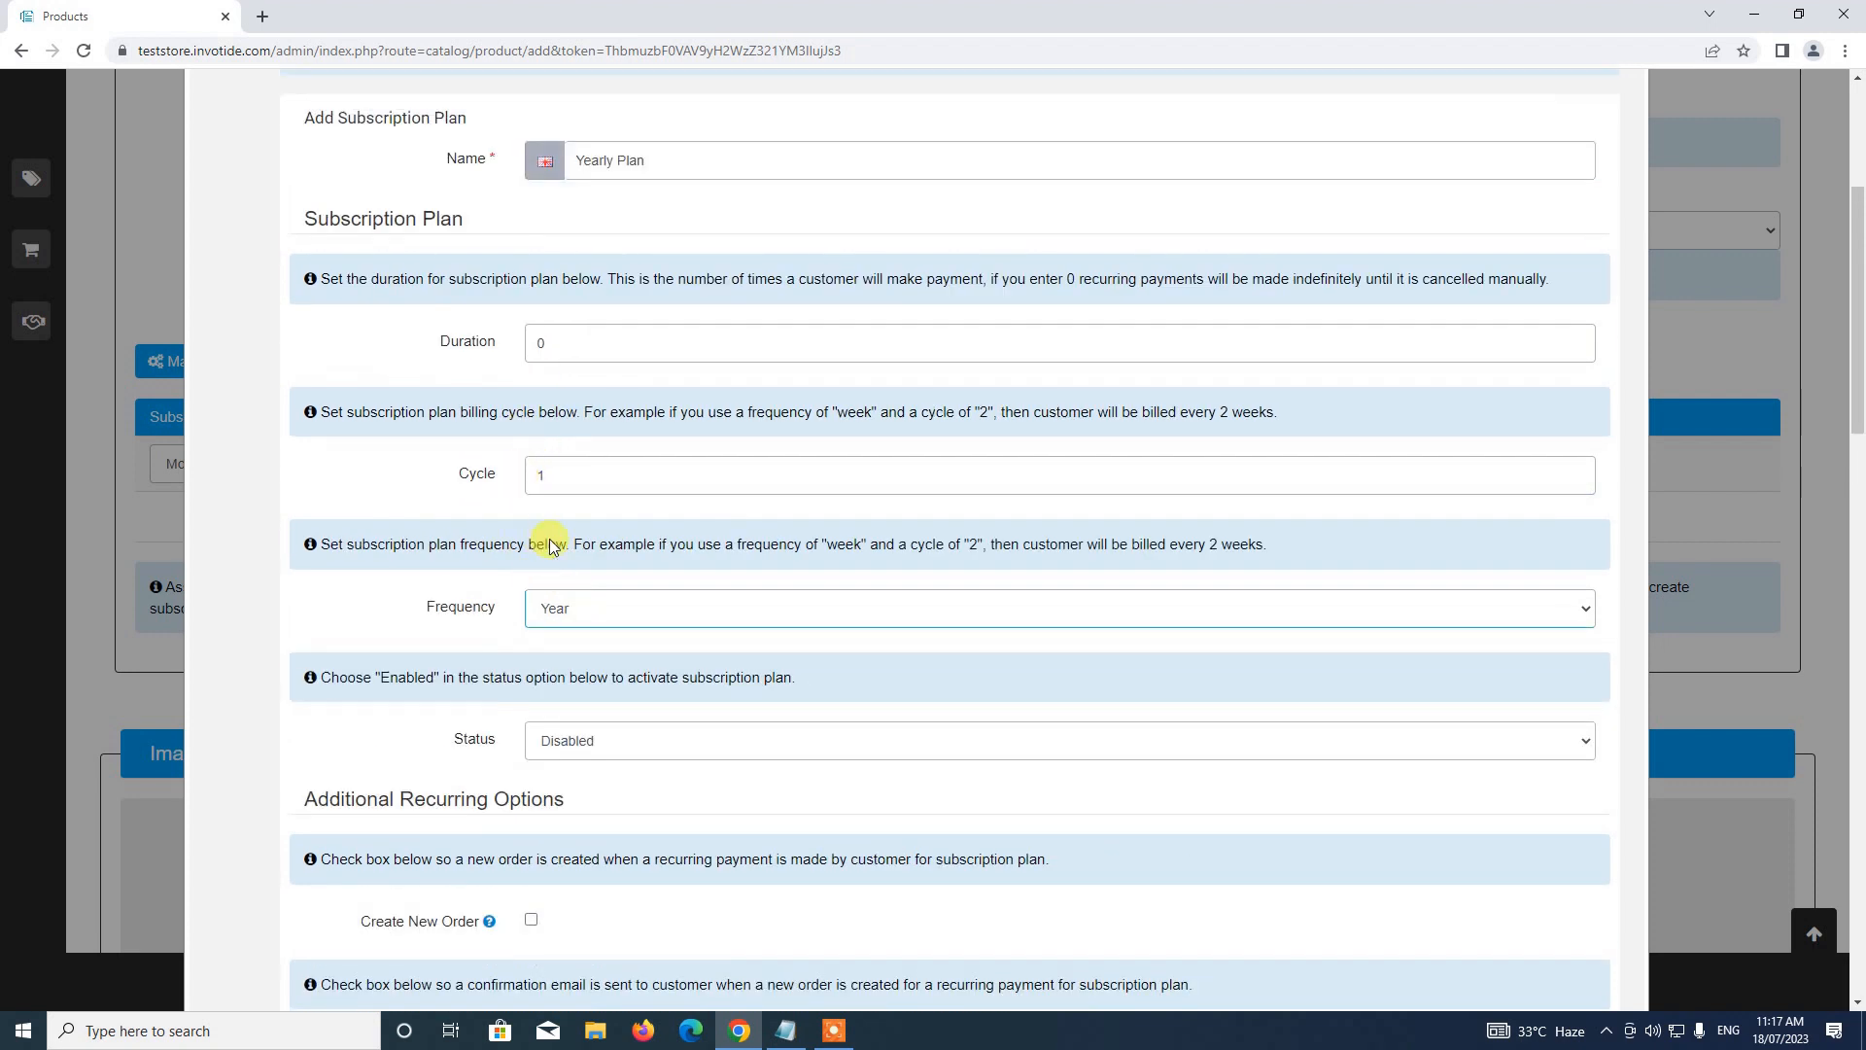
scroll(571, 611, "down", 2)
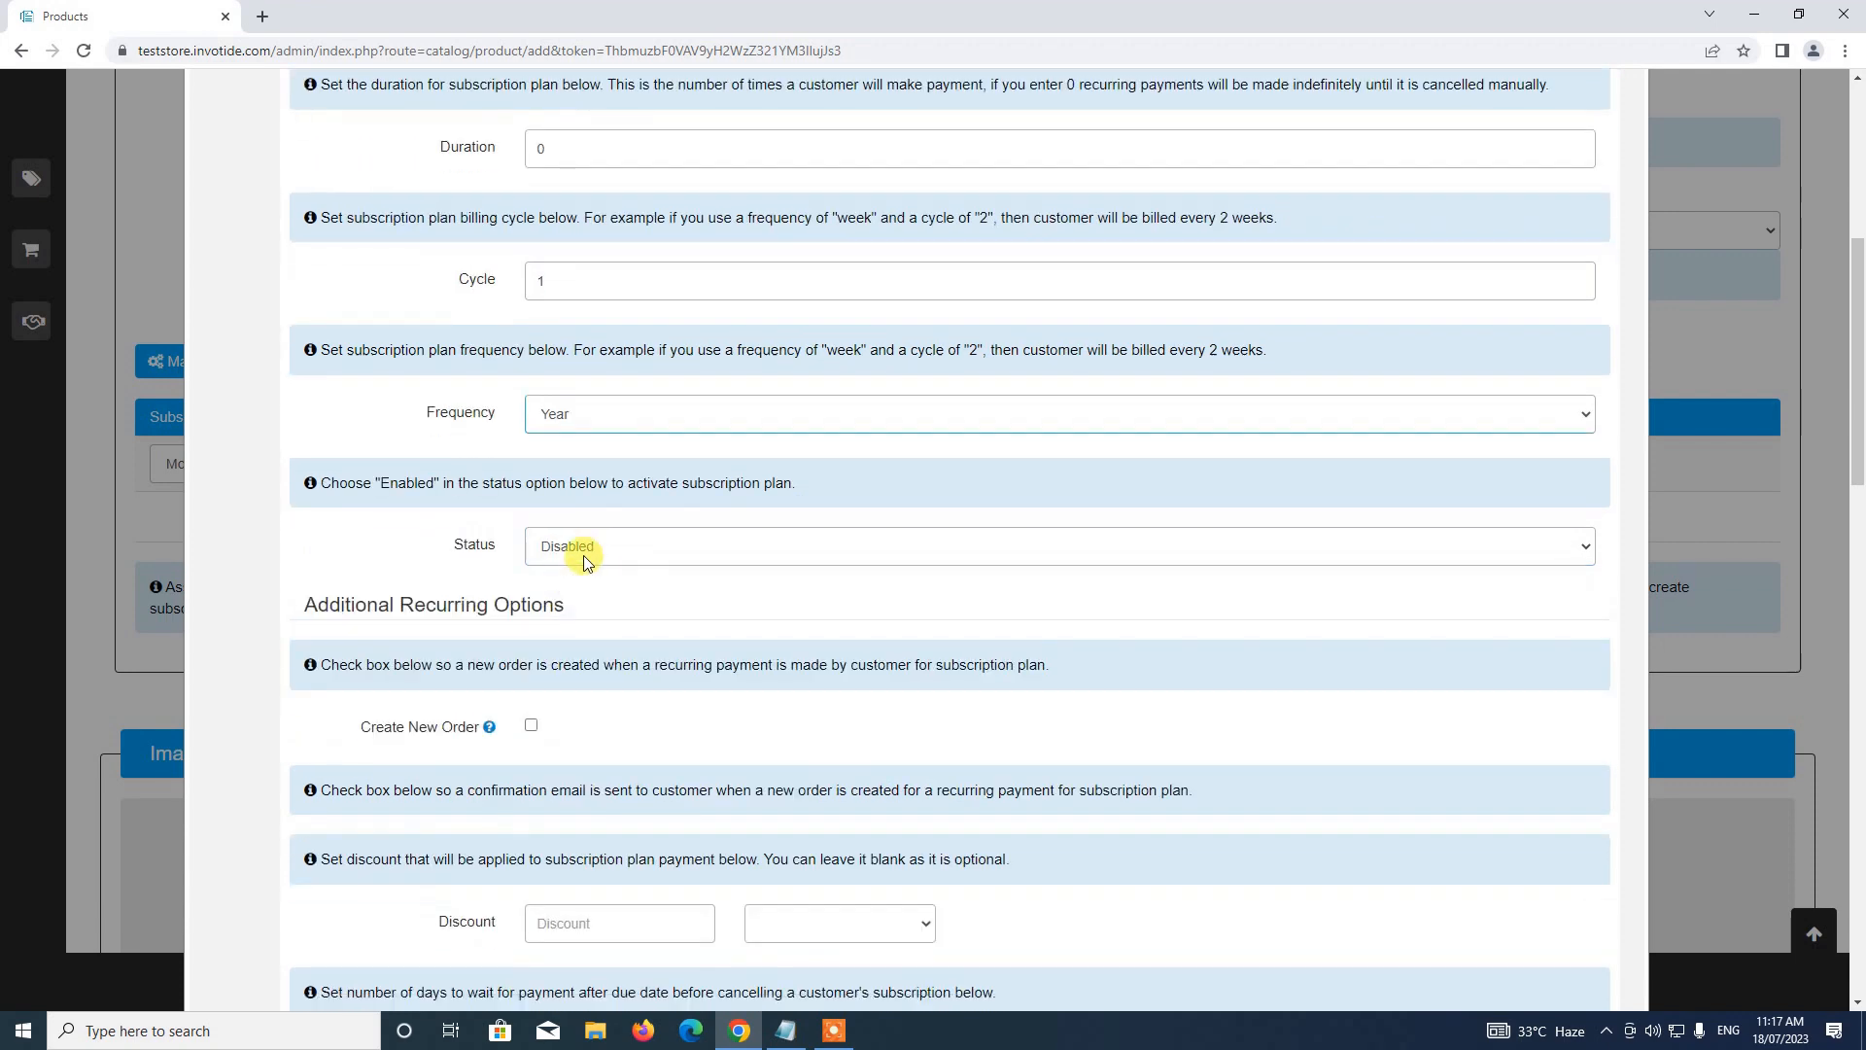
left_click(583, 550)
left_click(575, 574)
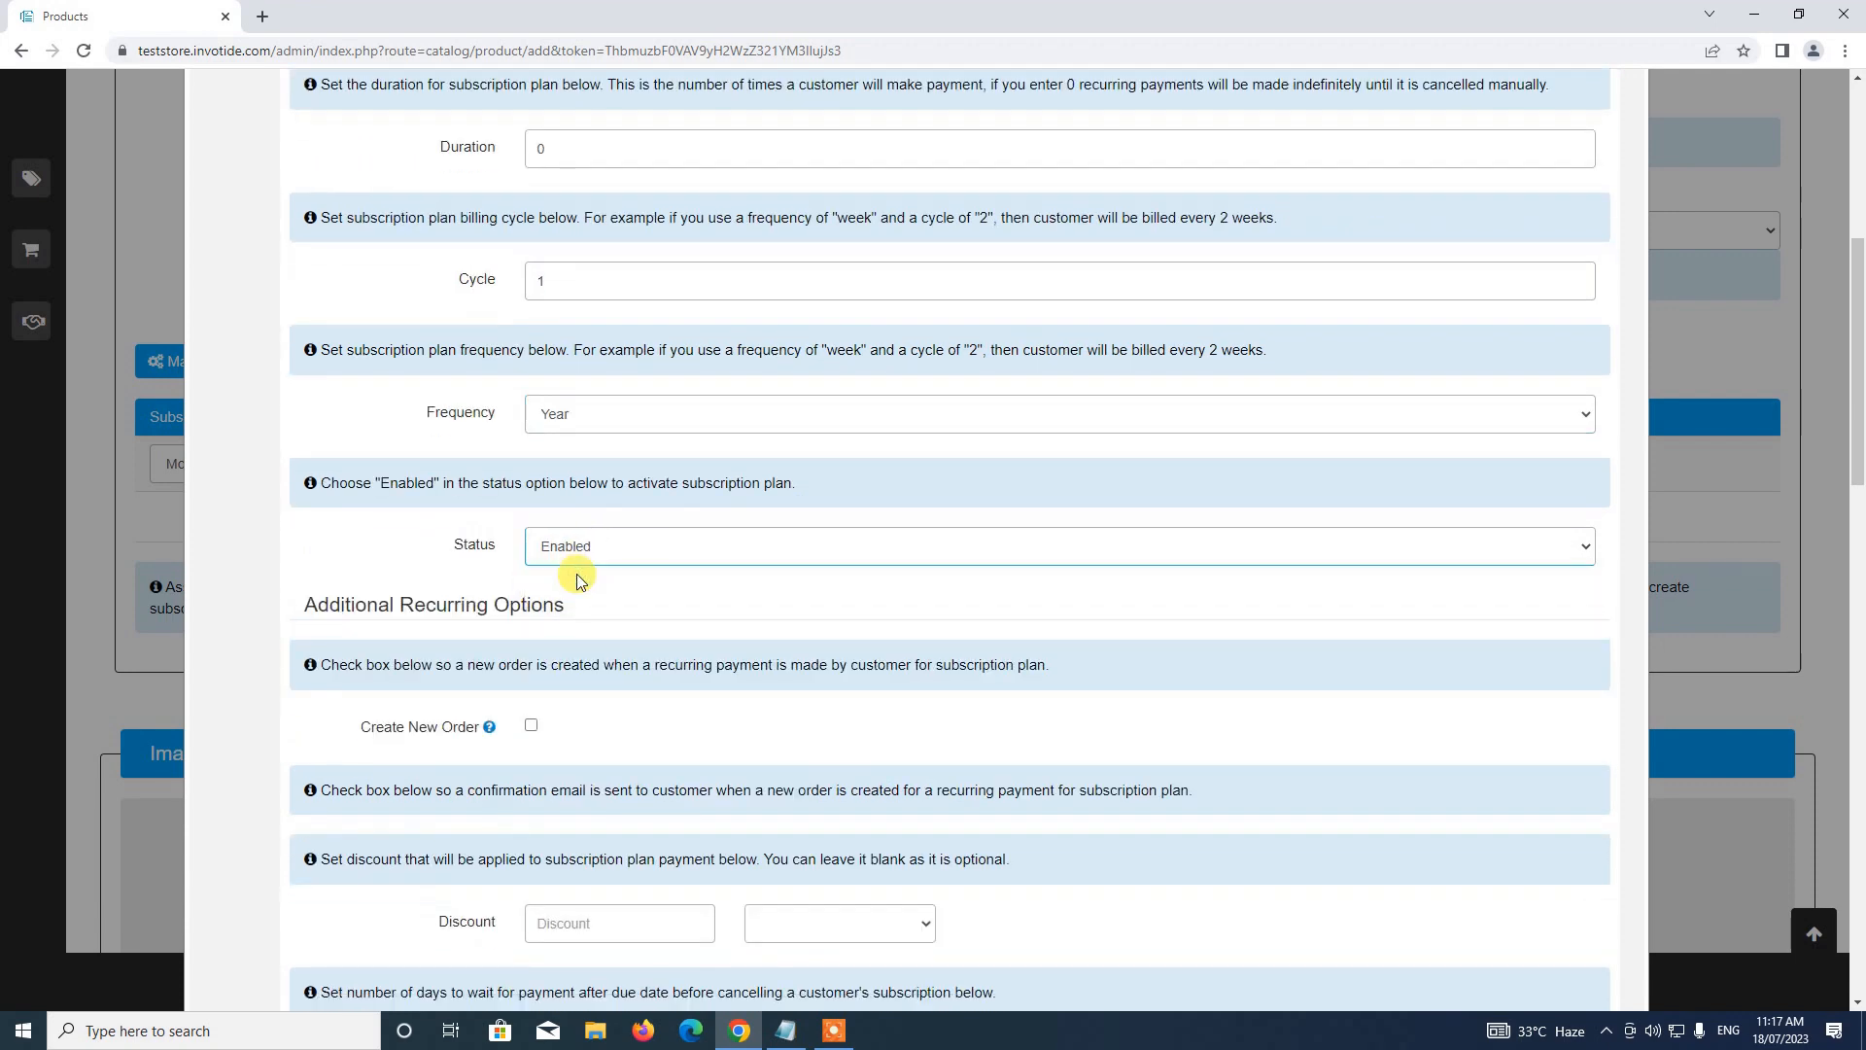
Turn on Create New Order so each recurring payment generates an order
scroll(575, 574, "down", 2)
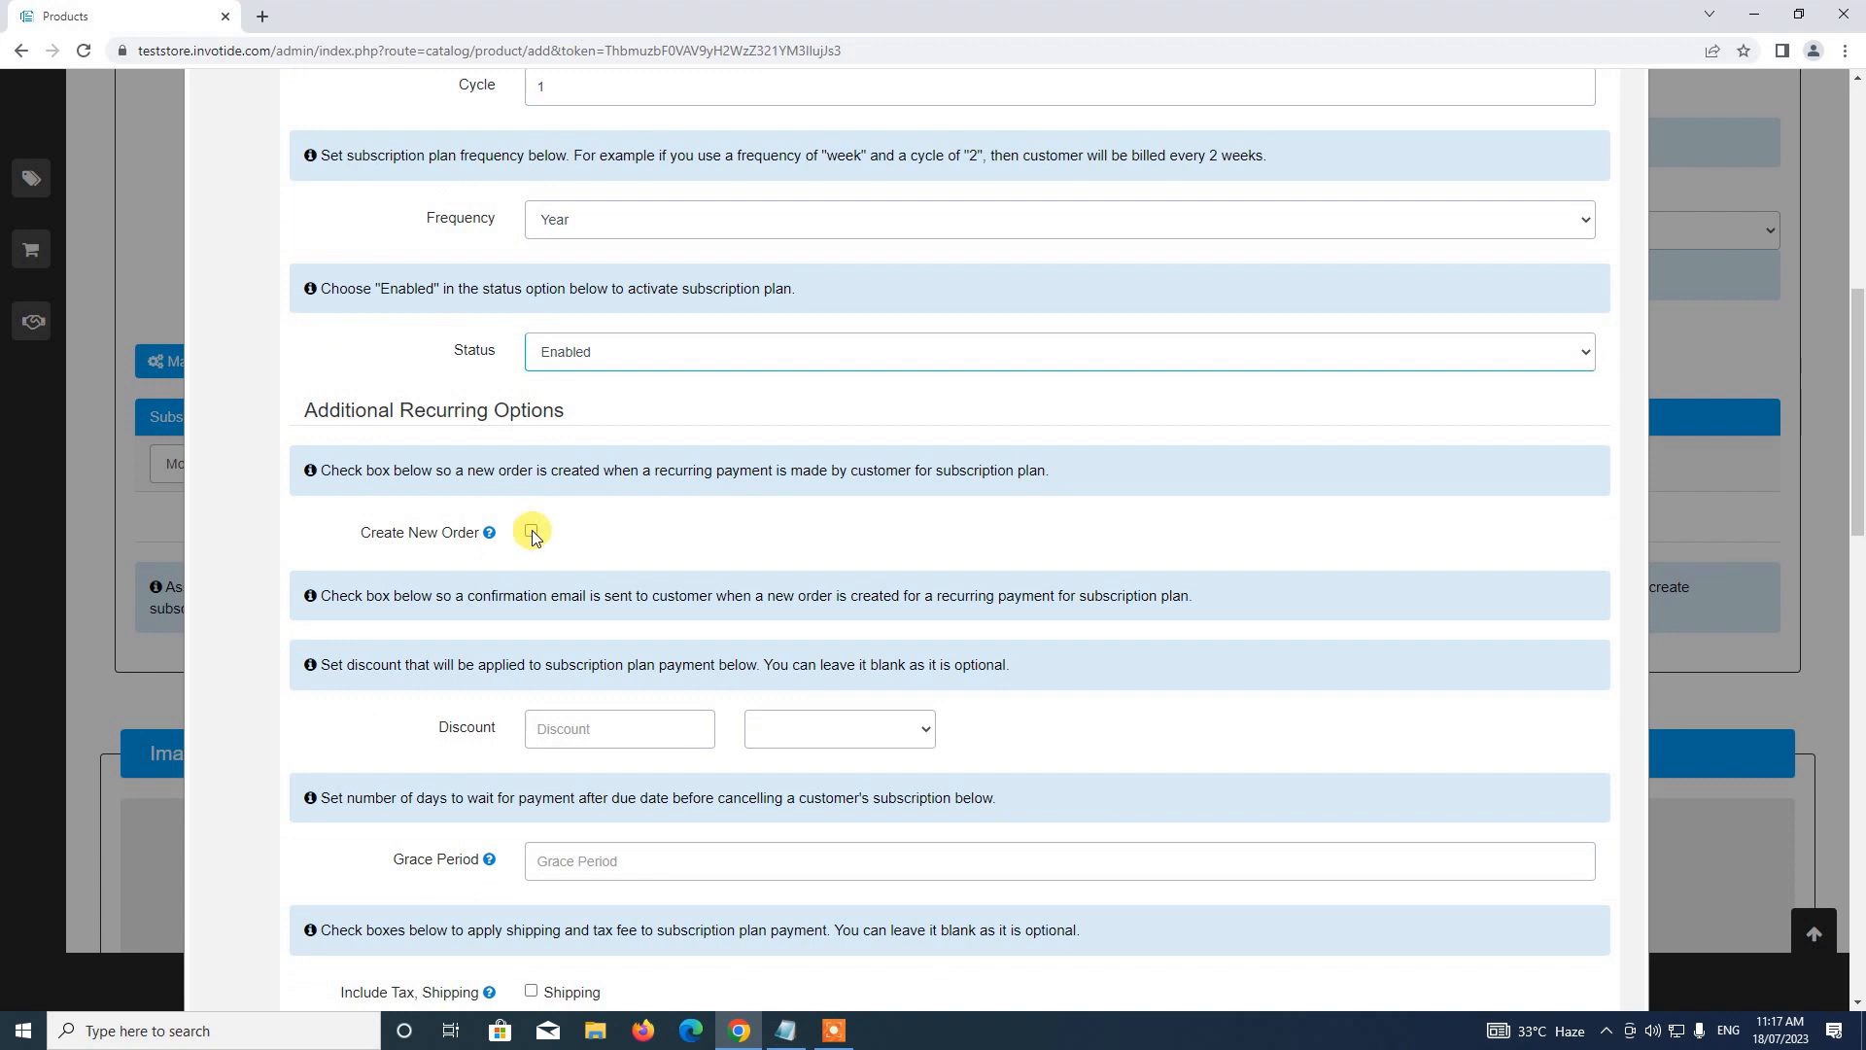
left_click(532, 533)
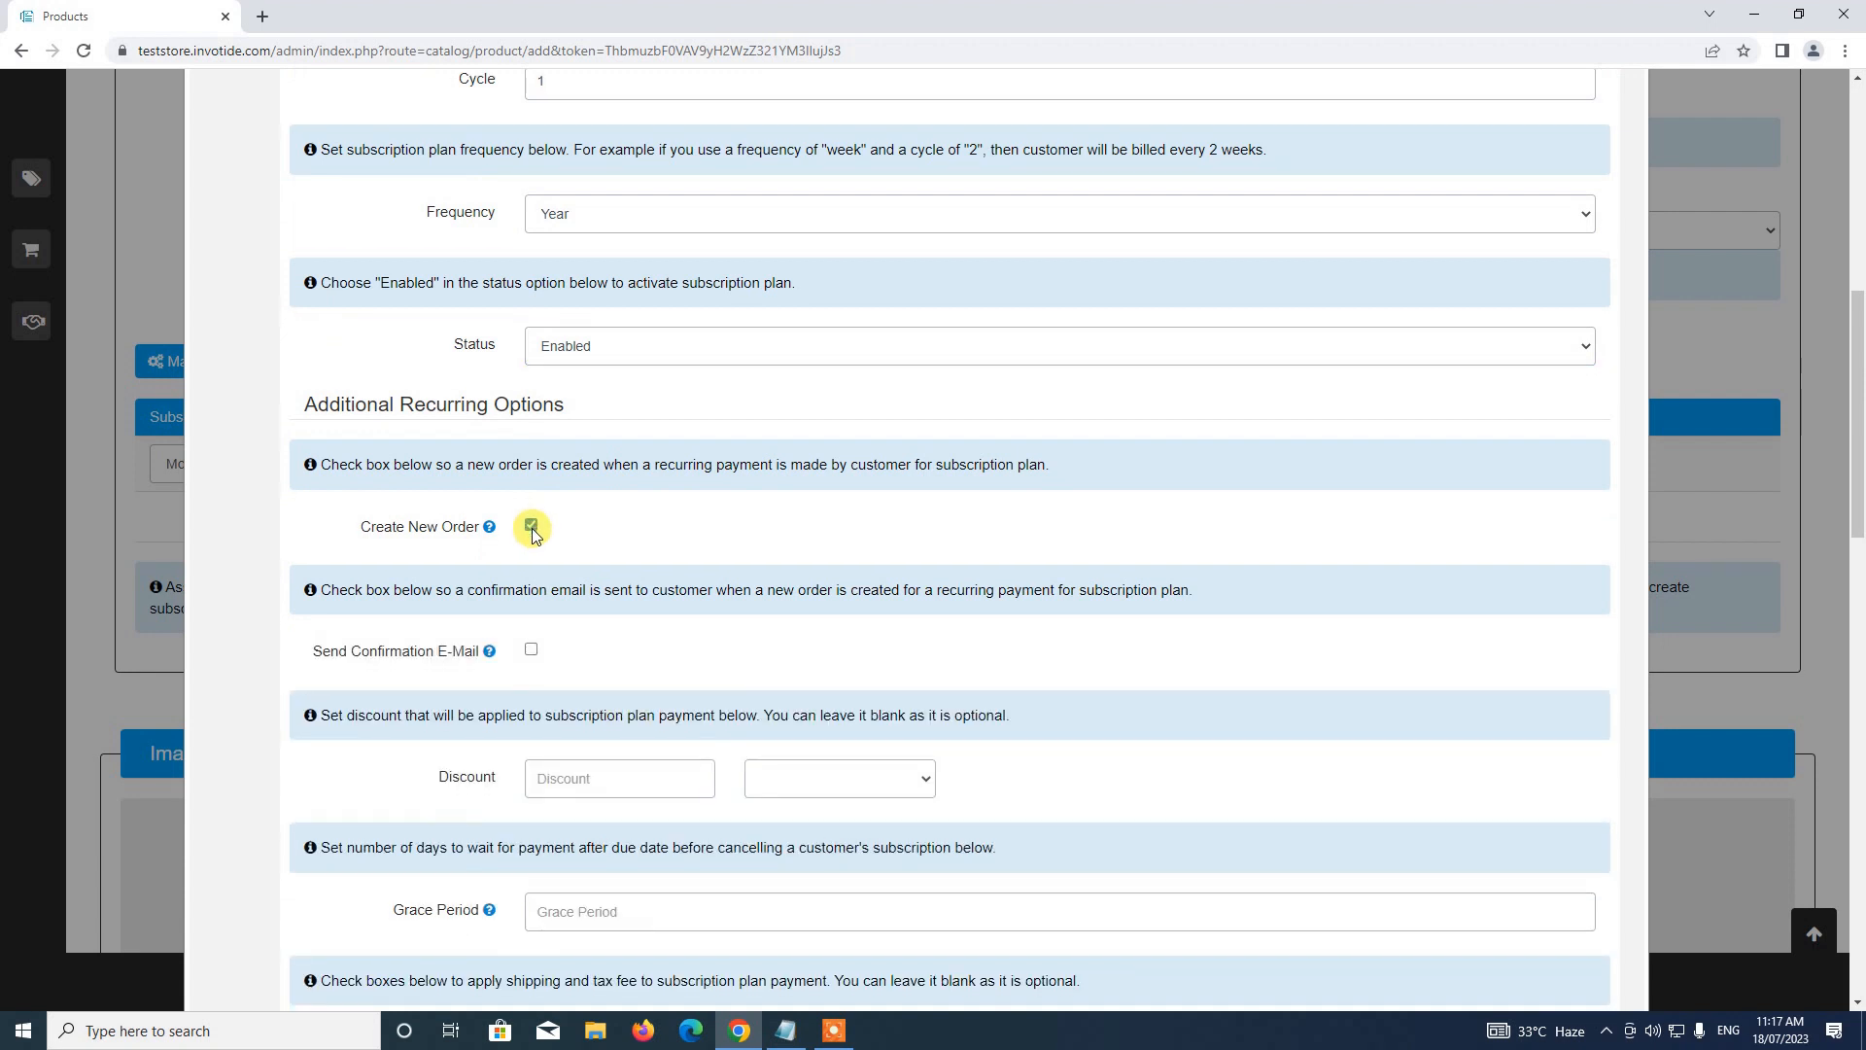
scroll(533, 537, "down", 1)
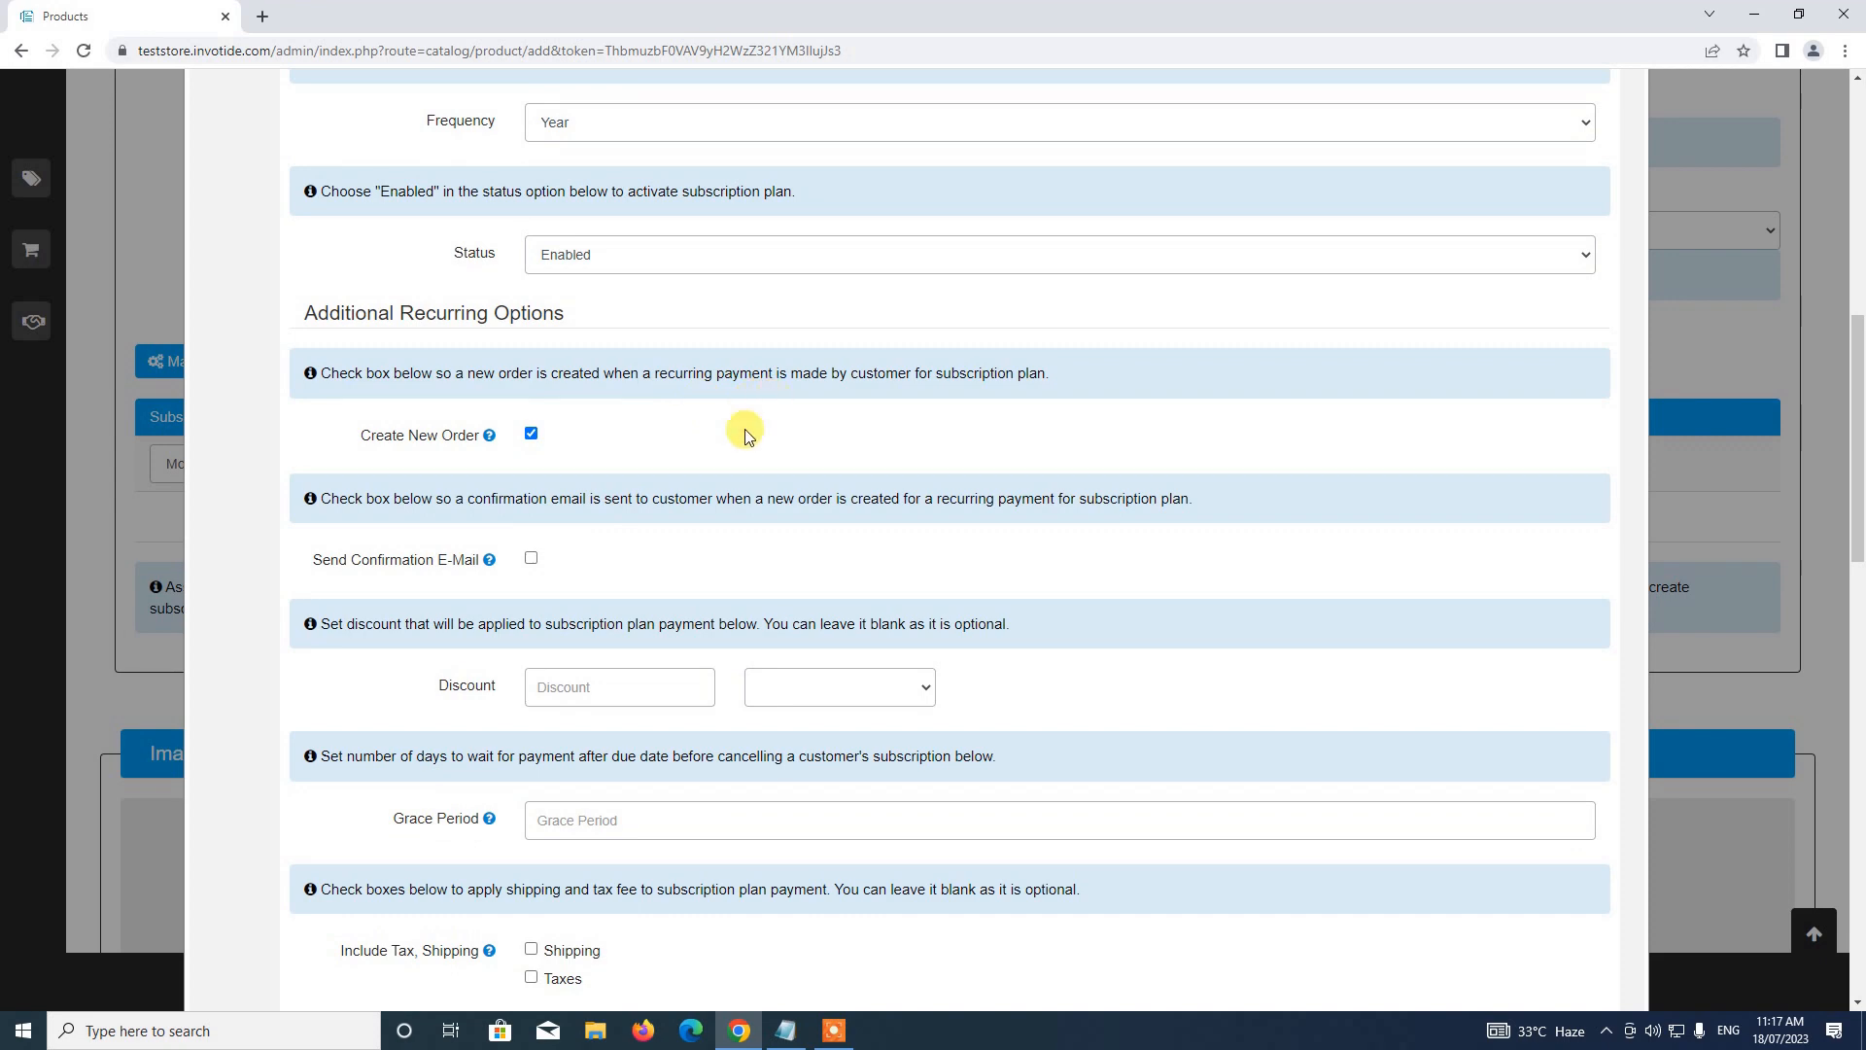
scroll(738, 457, "down", 1)
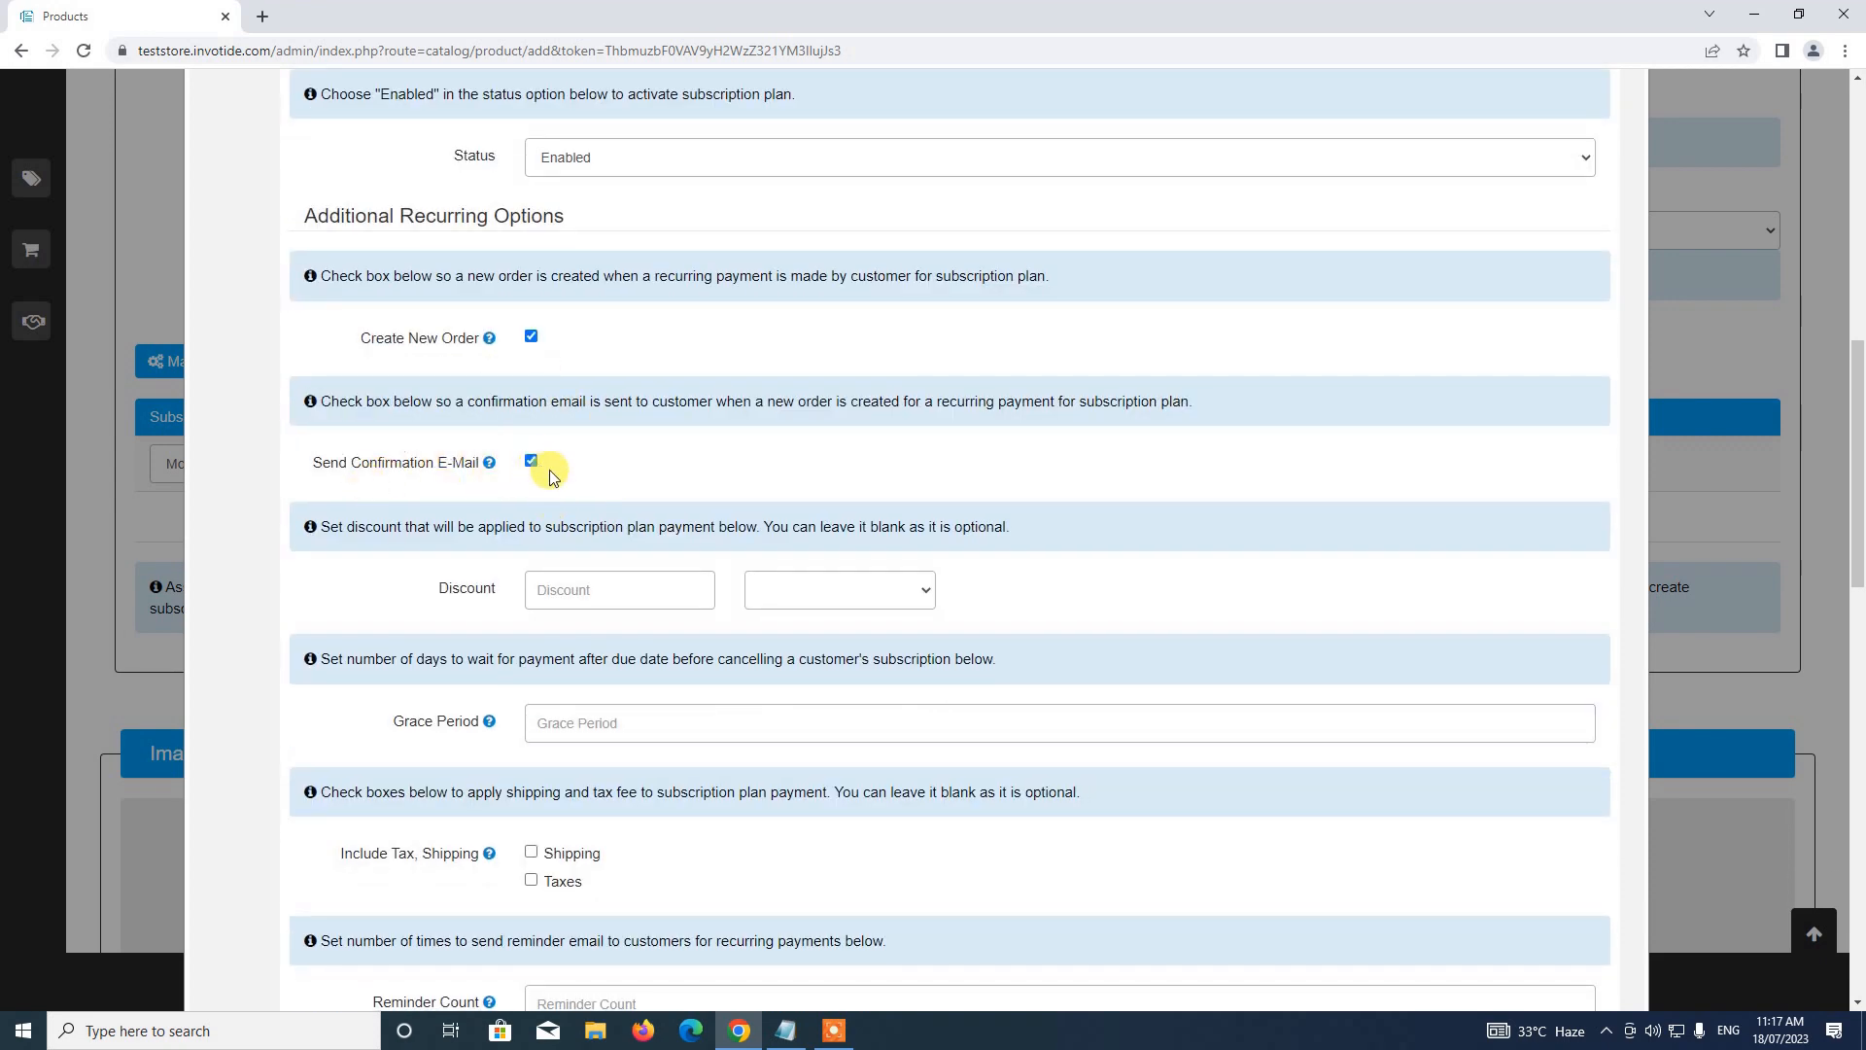
scroll(550, 473, "down", 1)
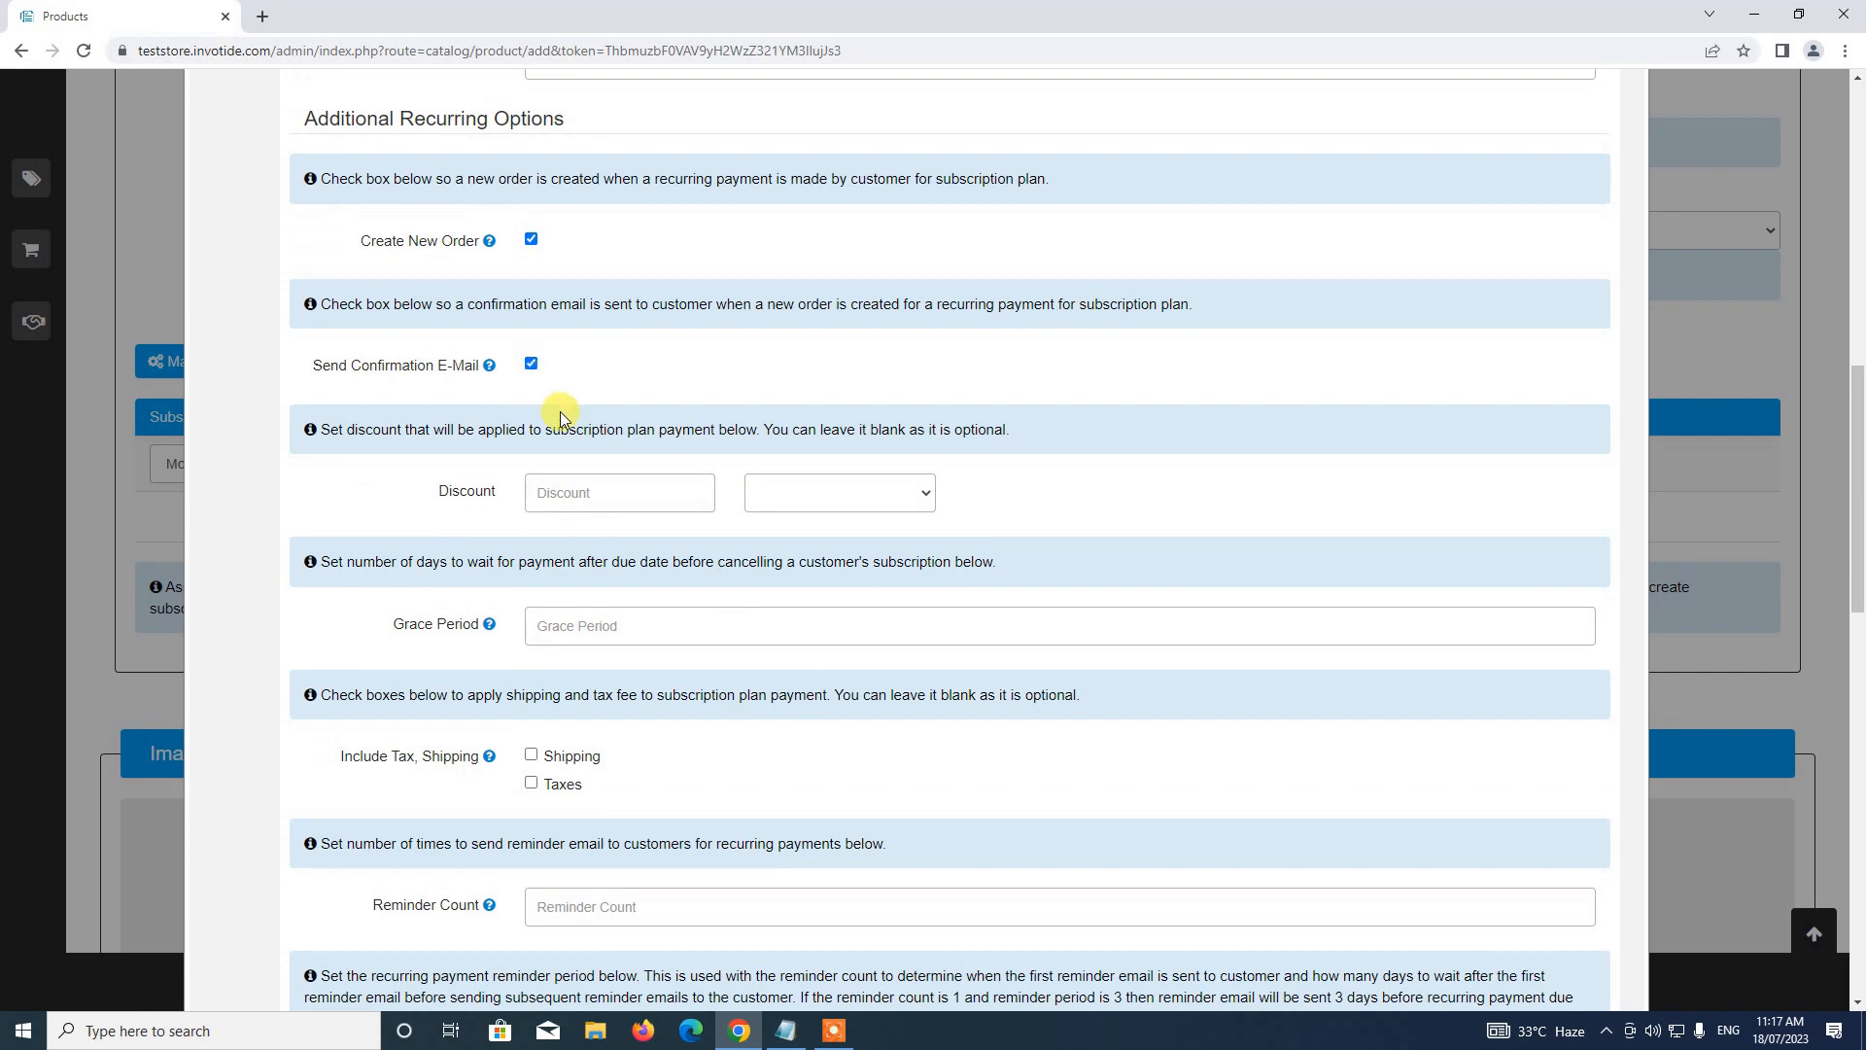
scroll(554, 404, "down", 1)
scroll(541, 396, "up", 1)
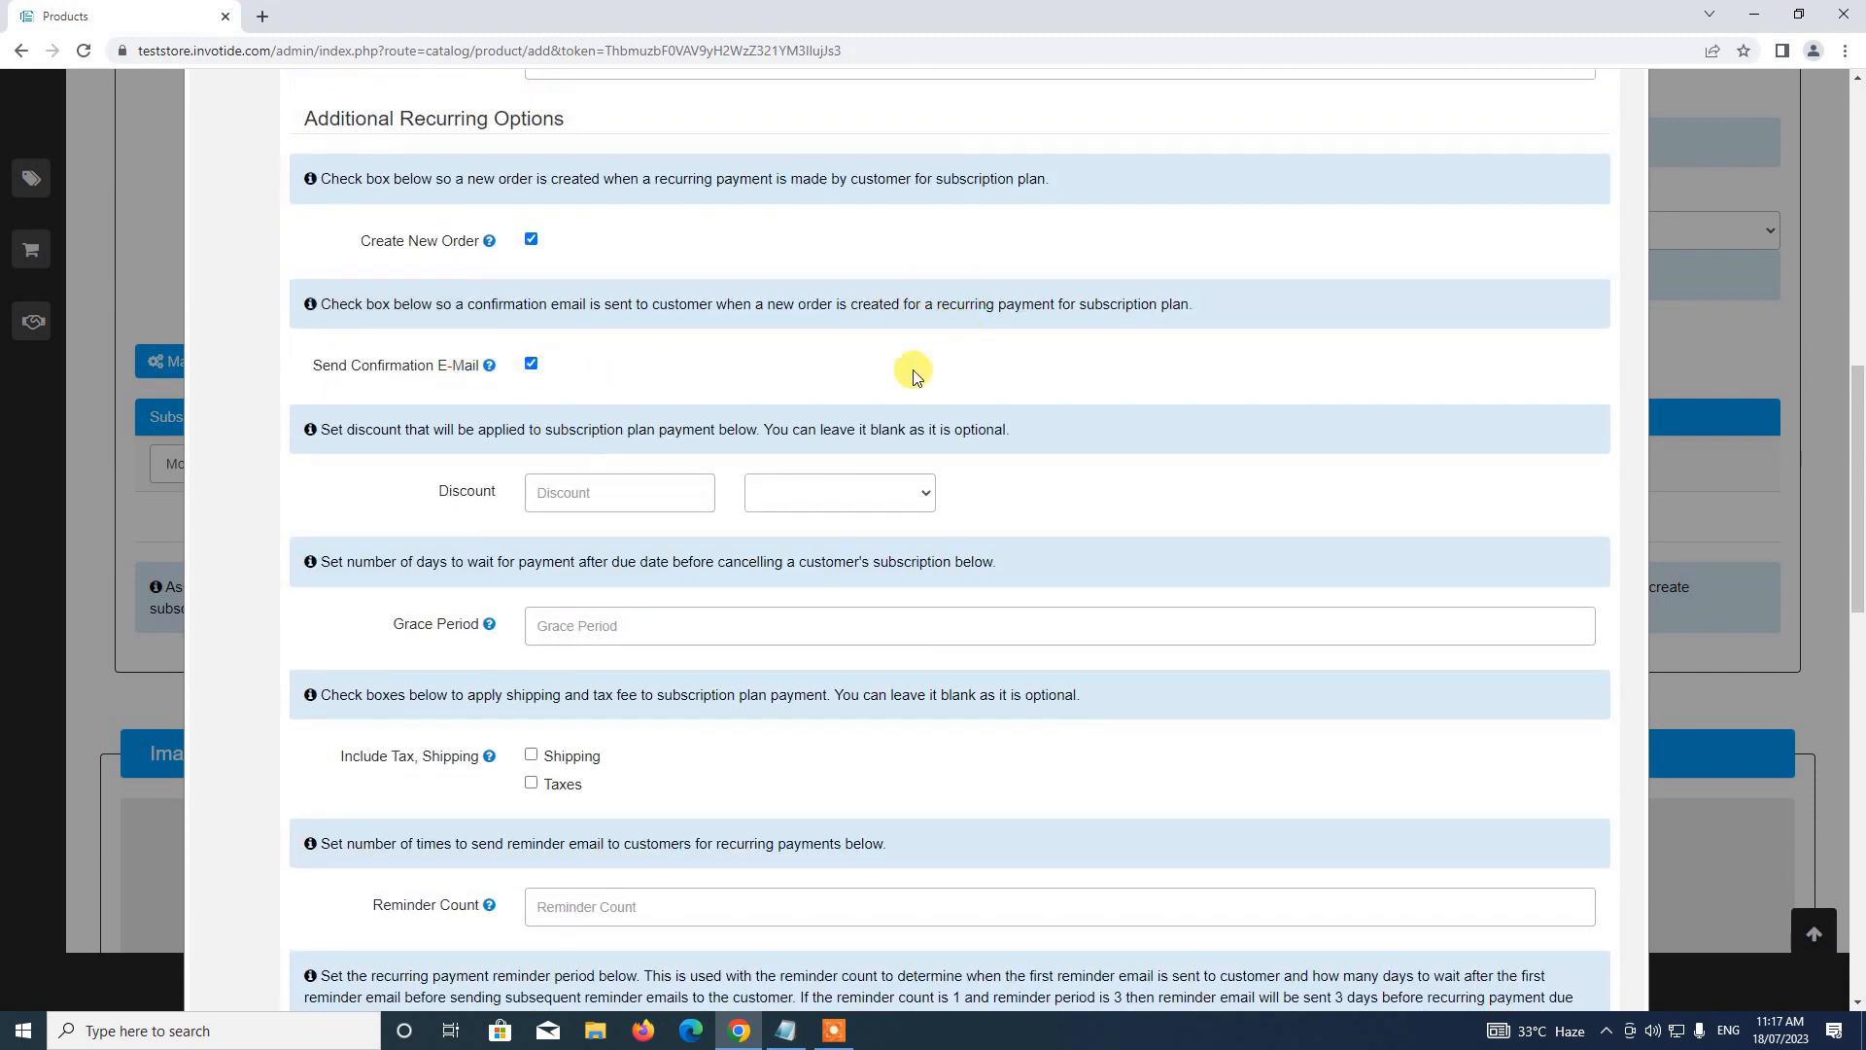
scroll(427, 483, "down", 1)
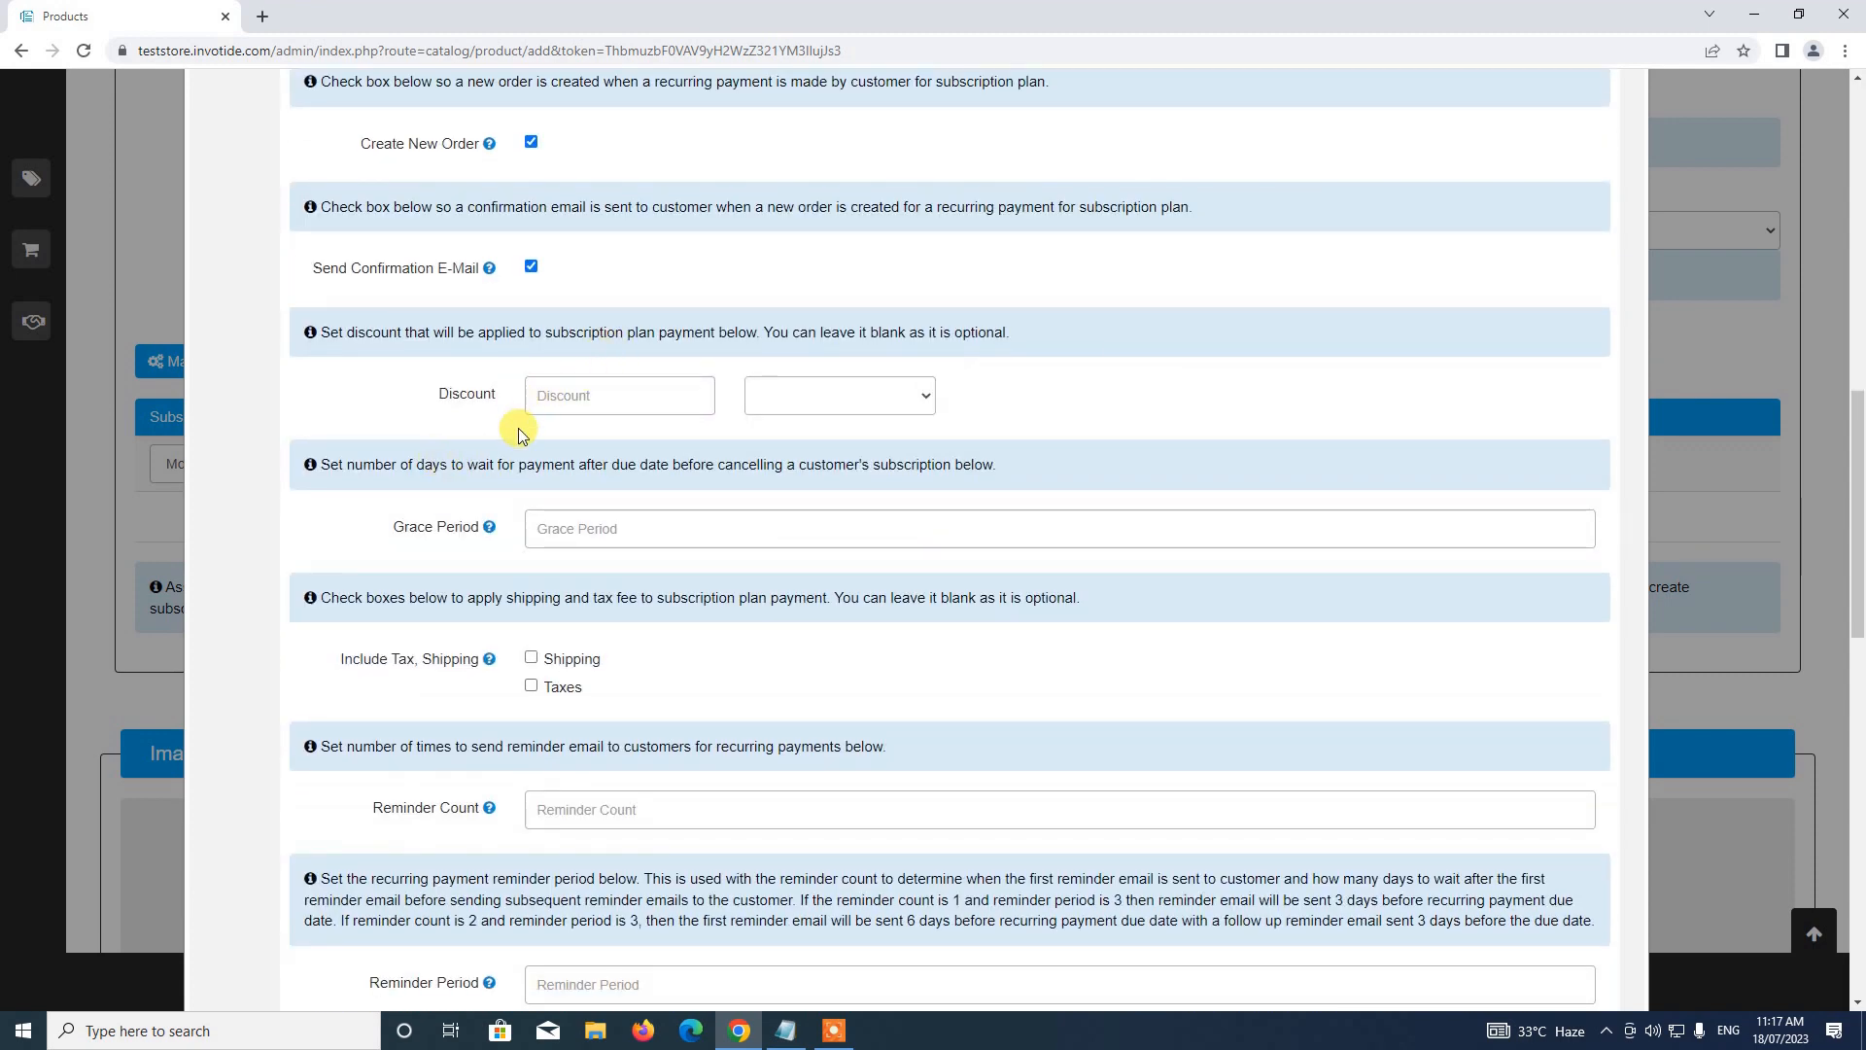
scroll(510, 398, "down", 2)
mouse_move(500, 333)
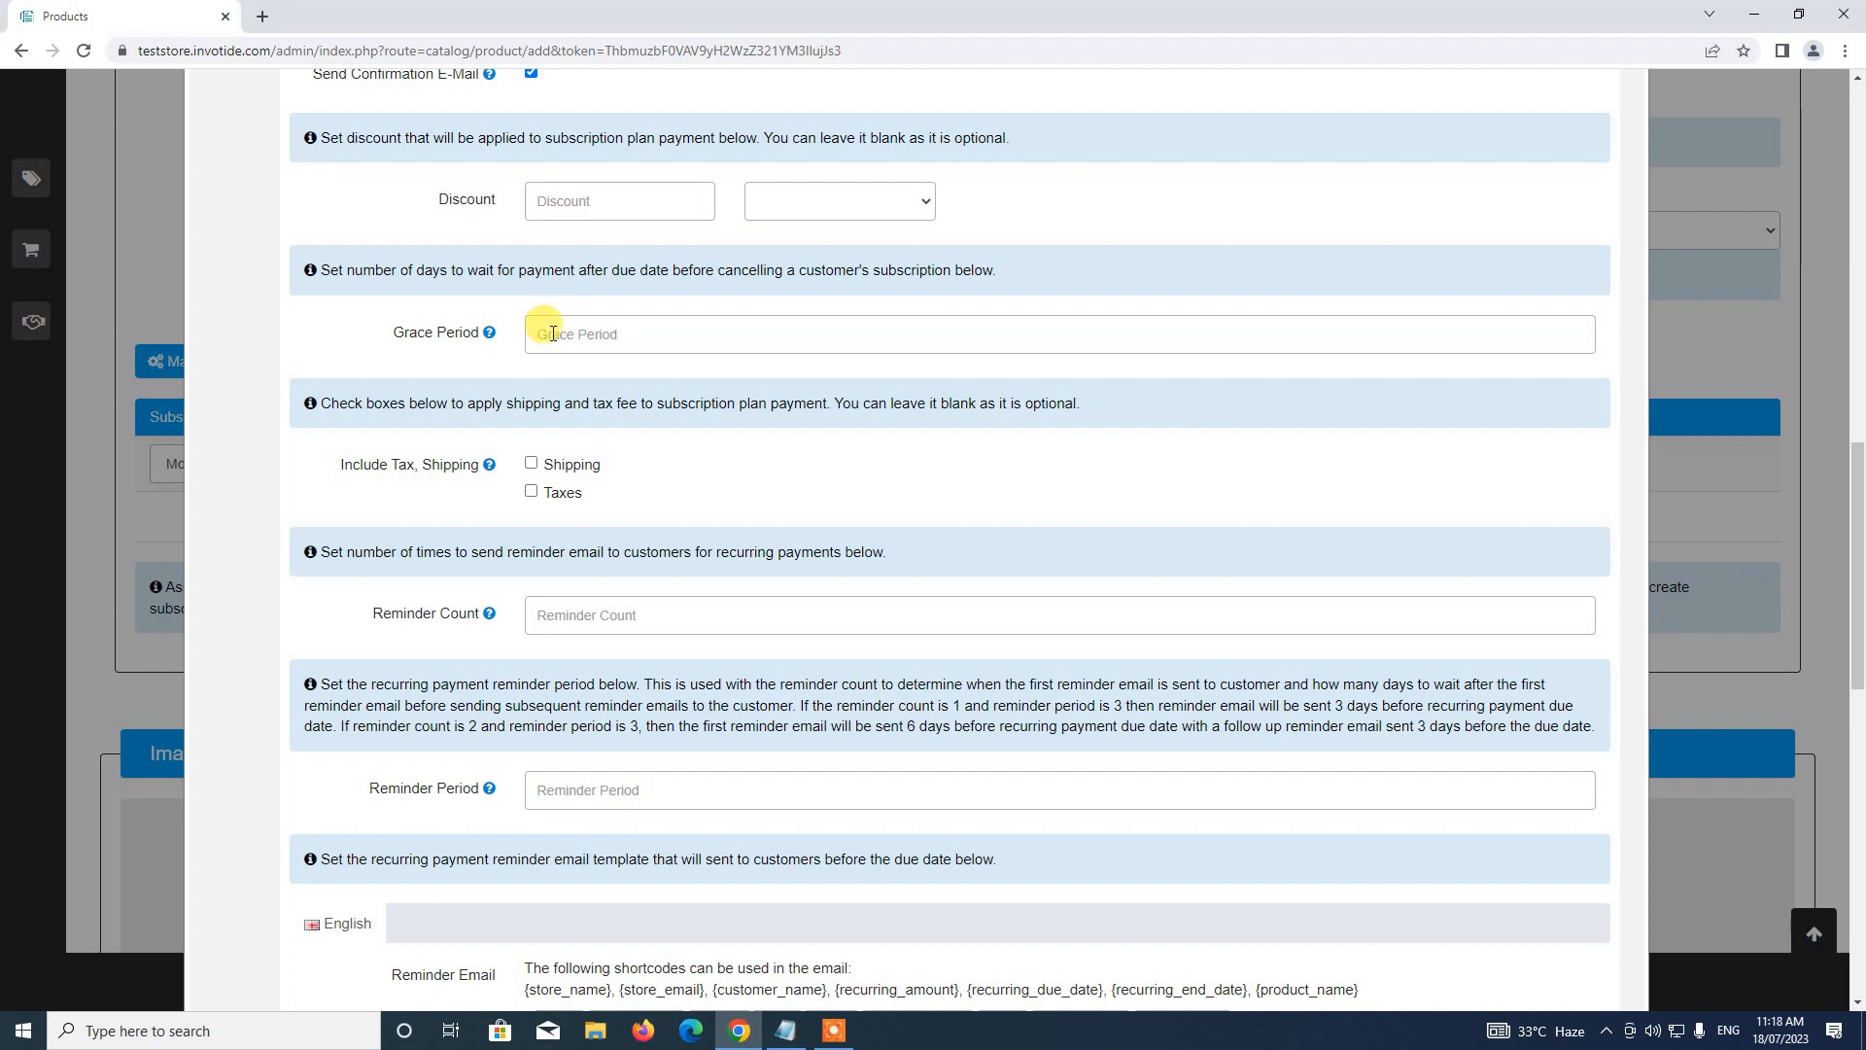
Set grace period to 5 days, reminder count to 2 and reminder period to 3
left_click(602, 336)
left_click(627, 382)
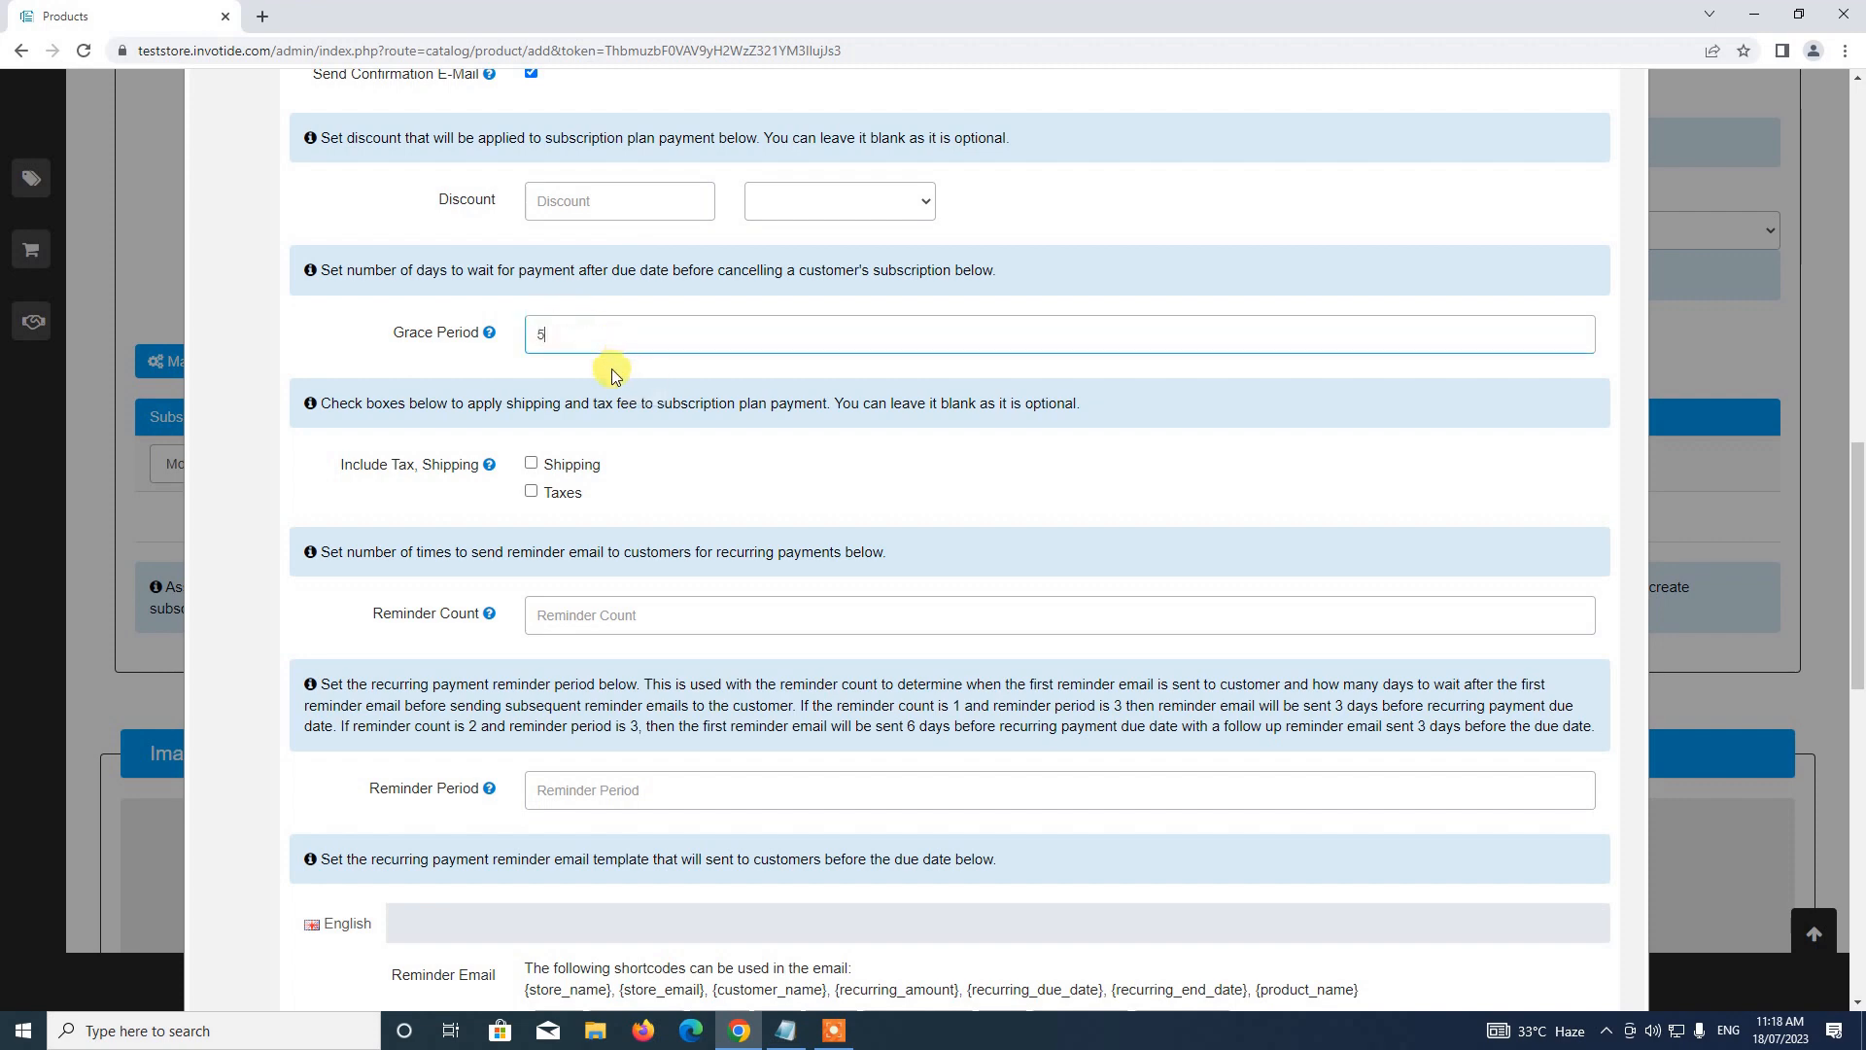
scroll(573, 398, "down", 1)
left_click(564, 516)
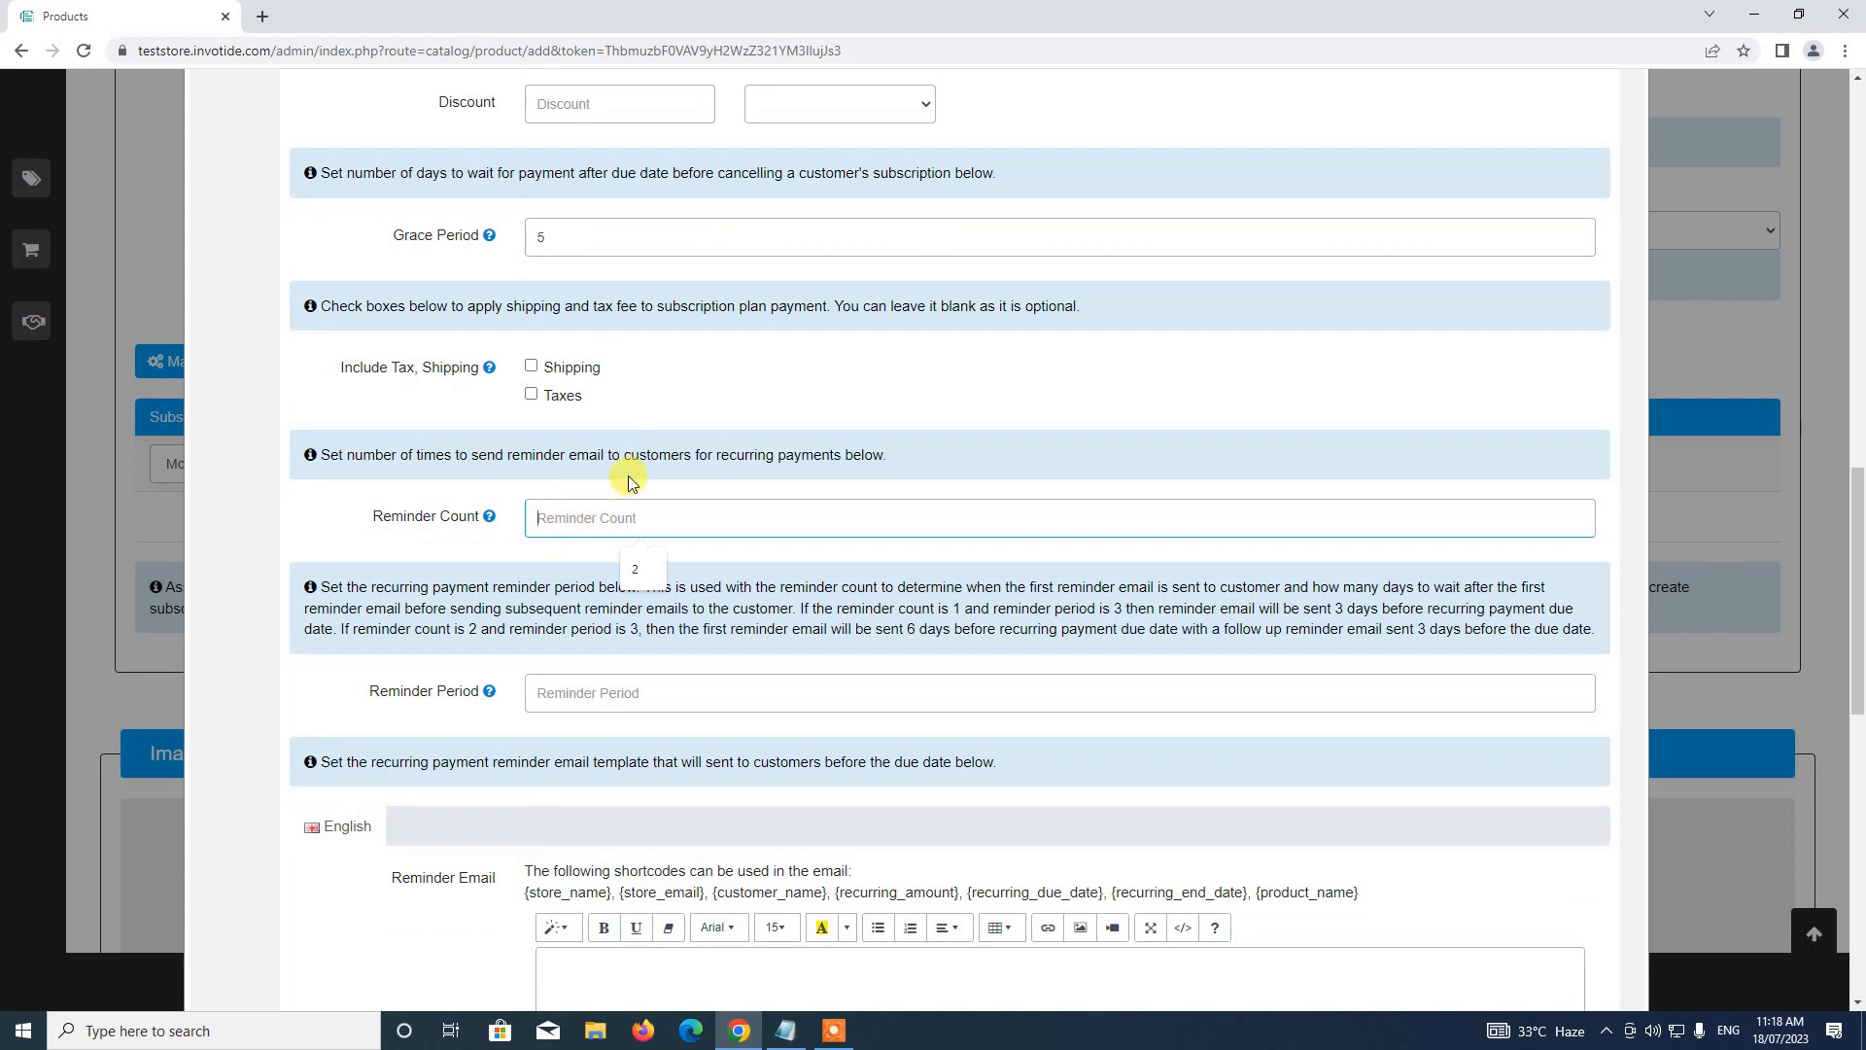
left_click(634, 568)
scroll(583, 544, "down", 1)
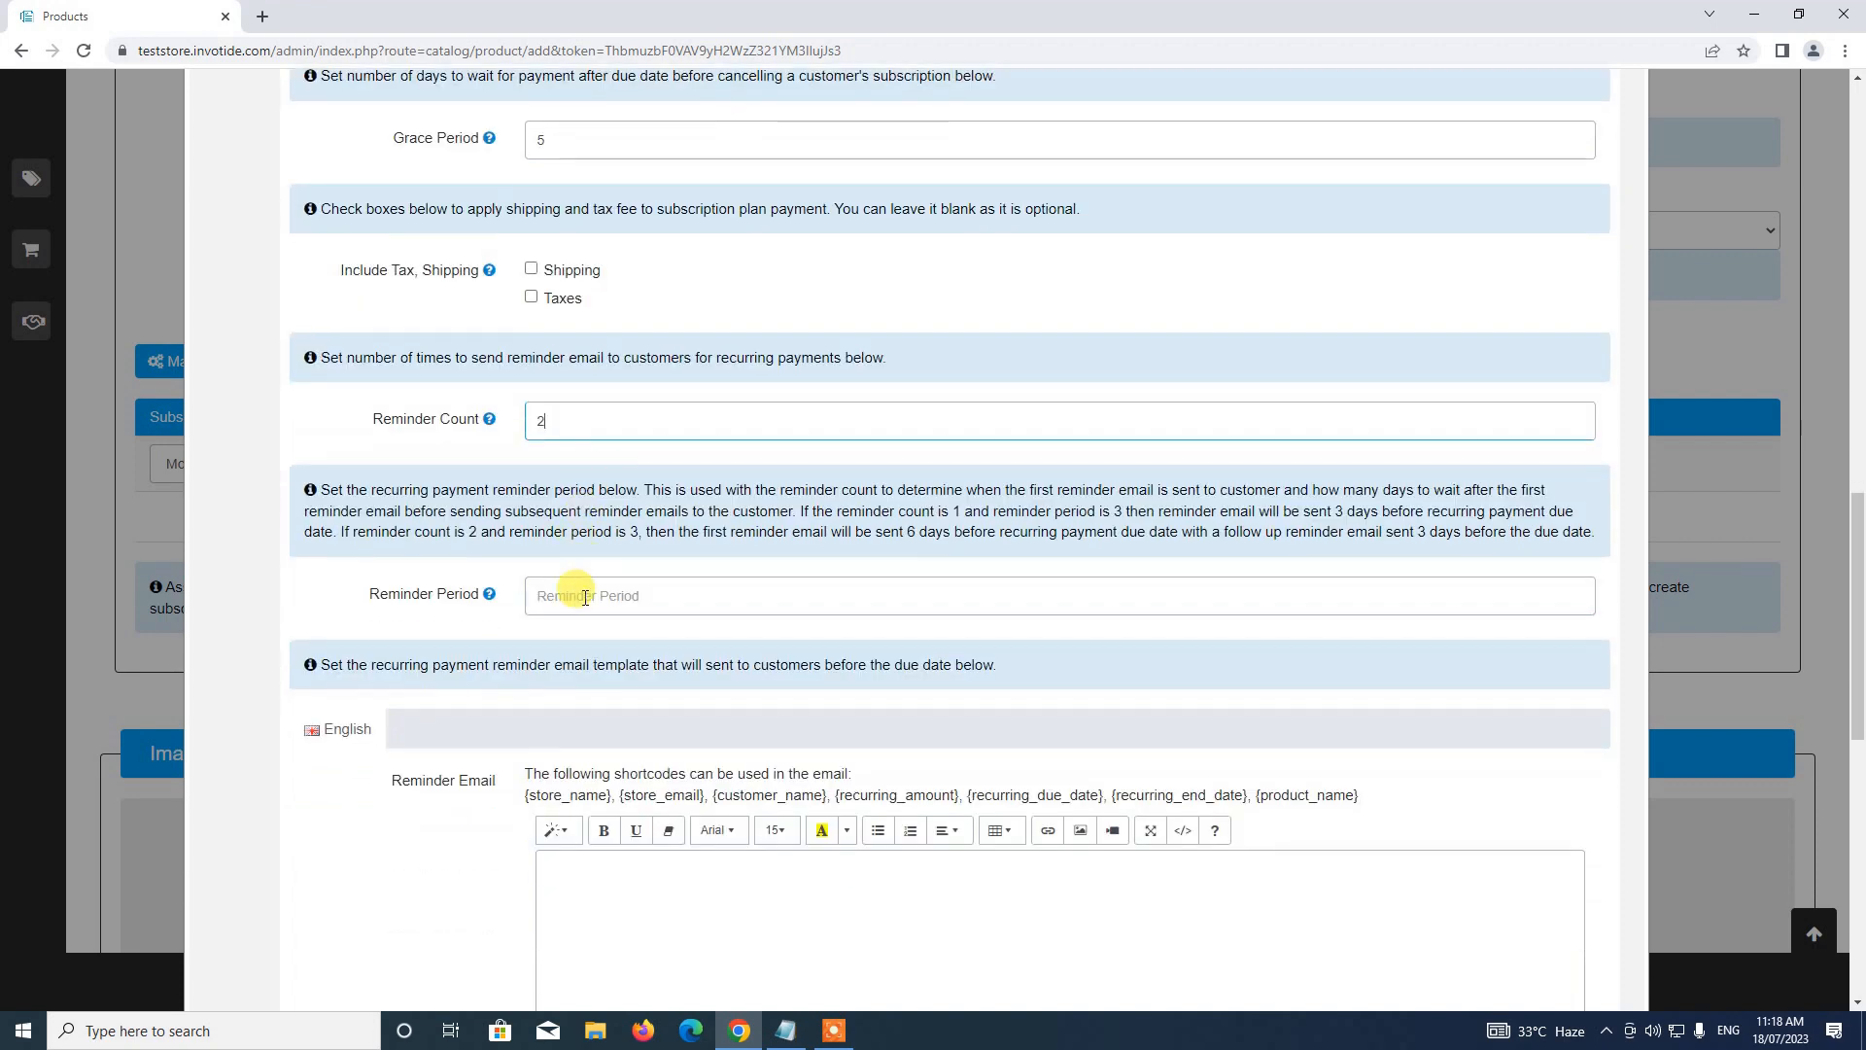
left_click(585, 596)
type("3")
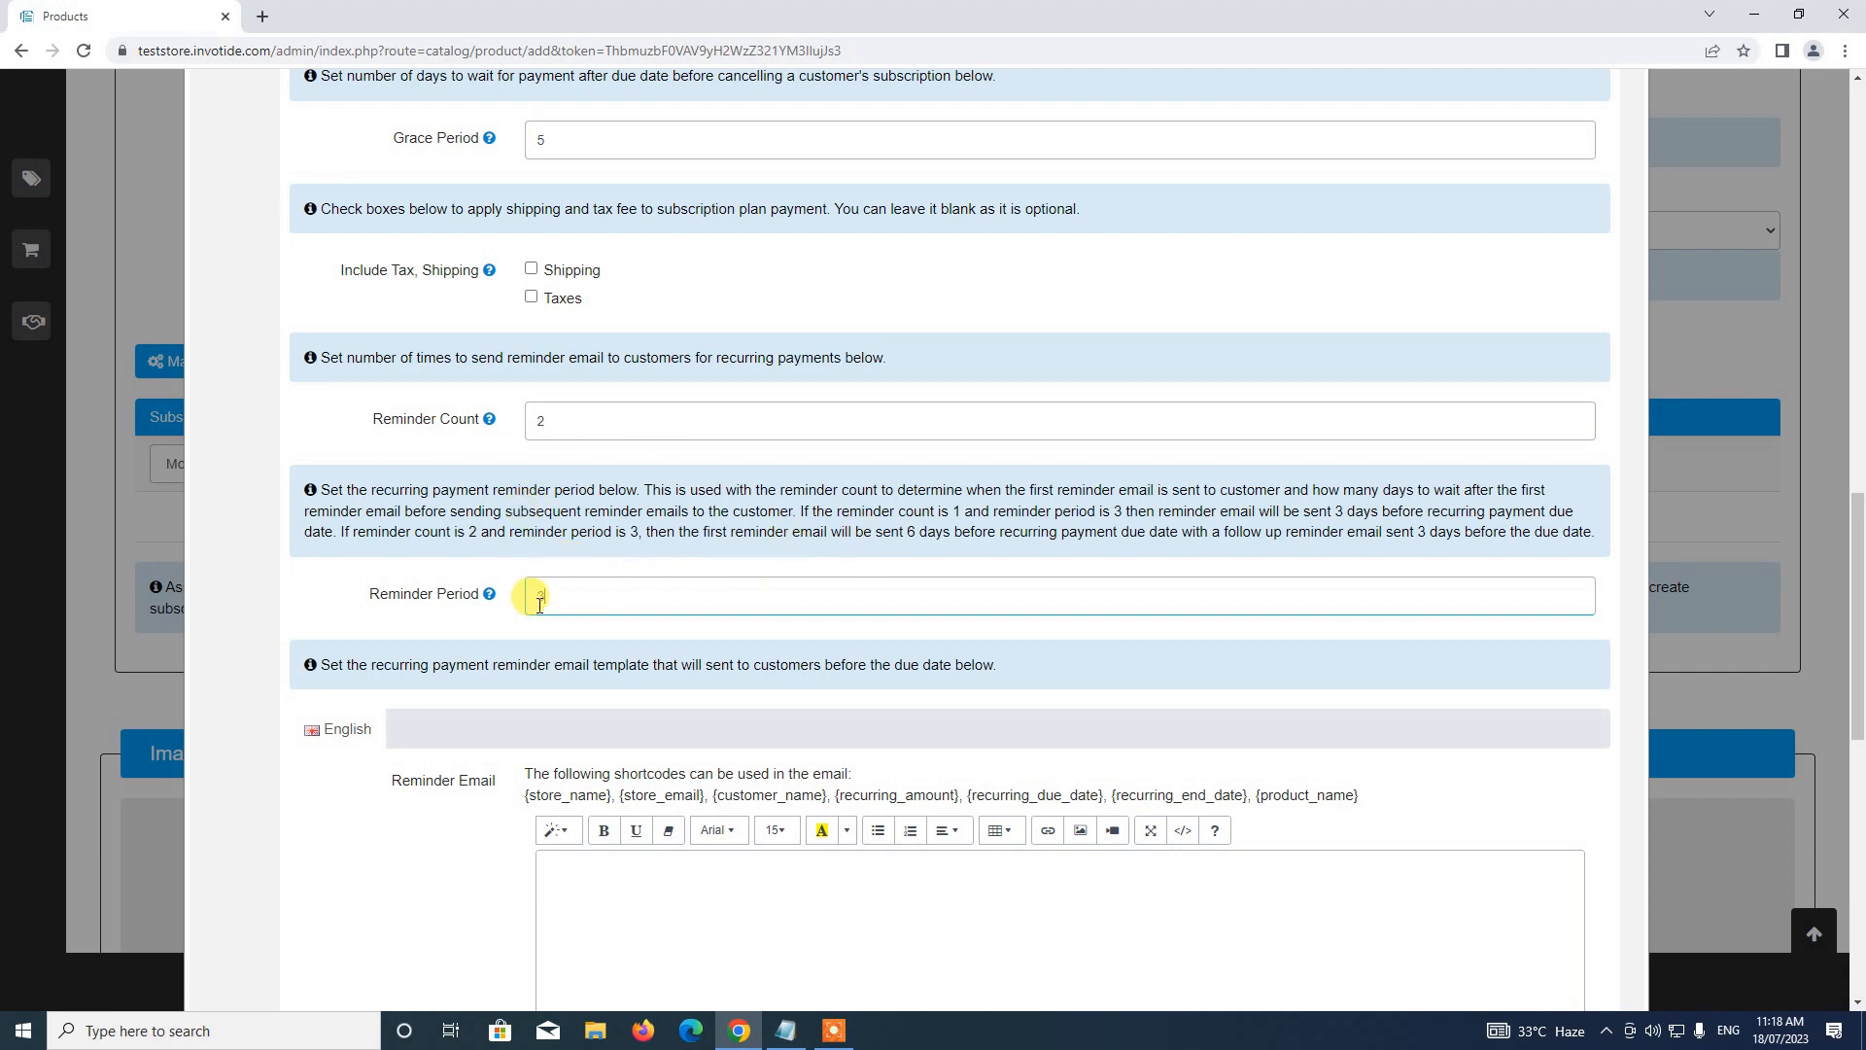
Begin the reminder email with 'Hi {customer_name}, your subscription will be'
scroll(530, 489, "down", 1)
scroll(530, 489, "down", 4)
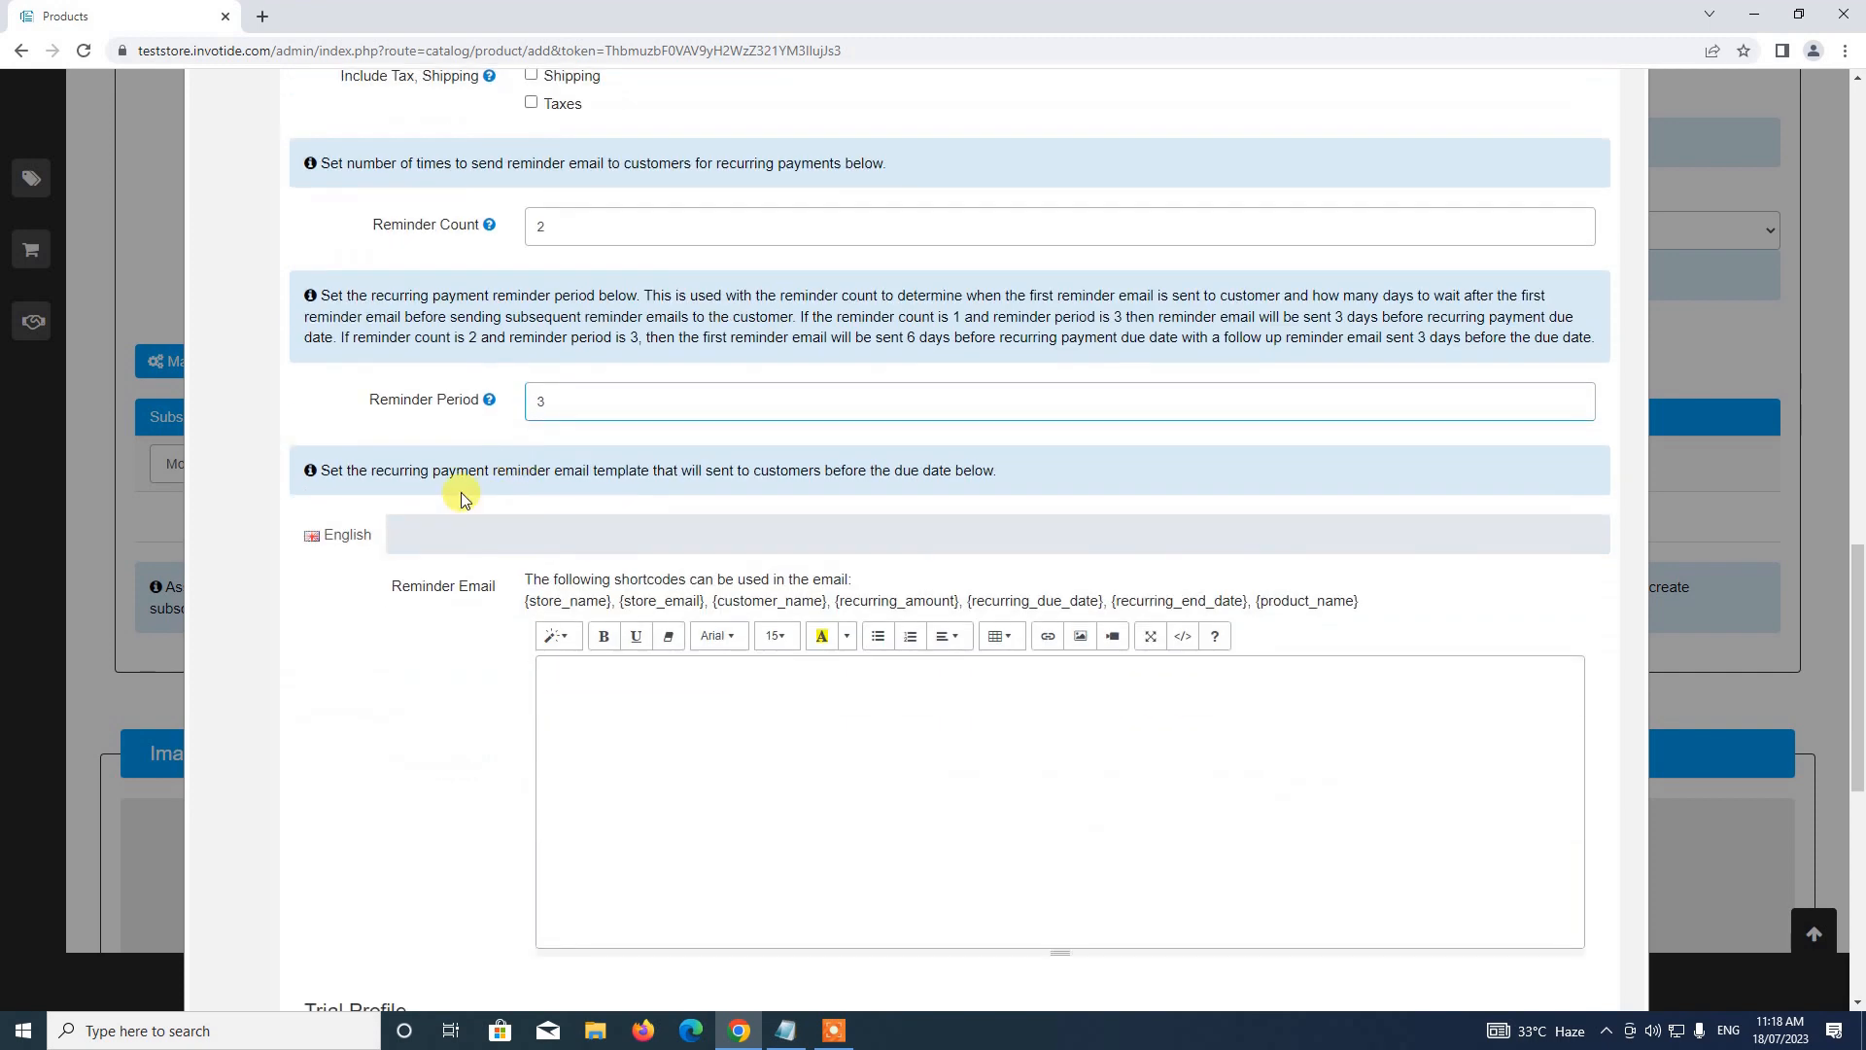
left_click(618, 523)
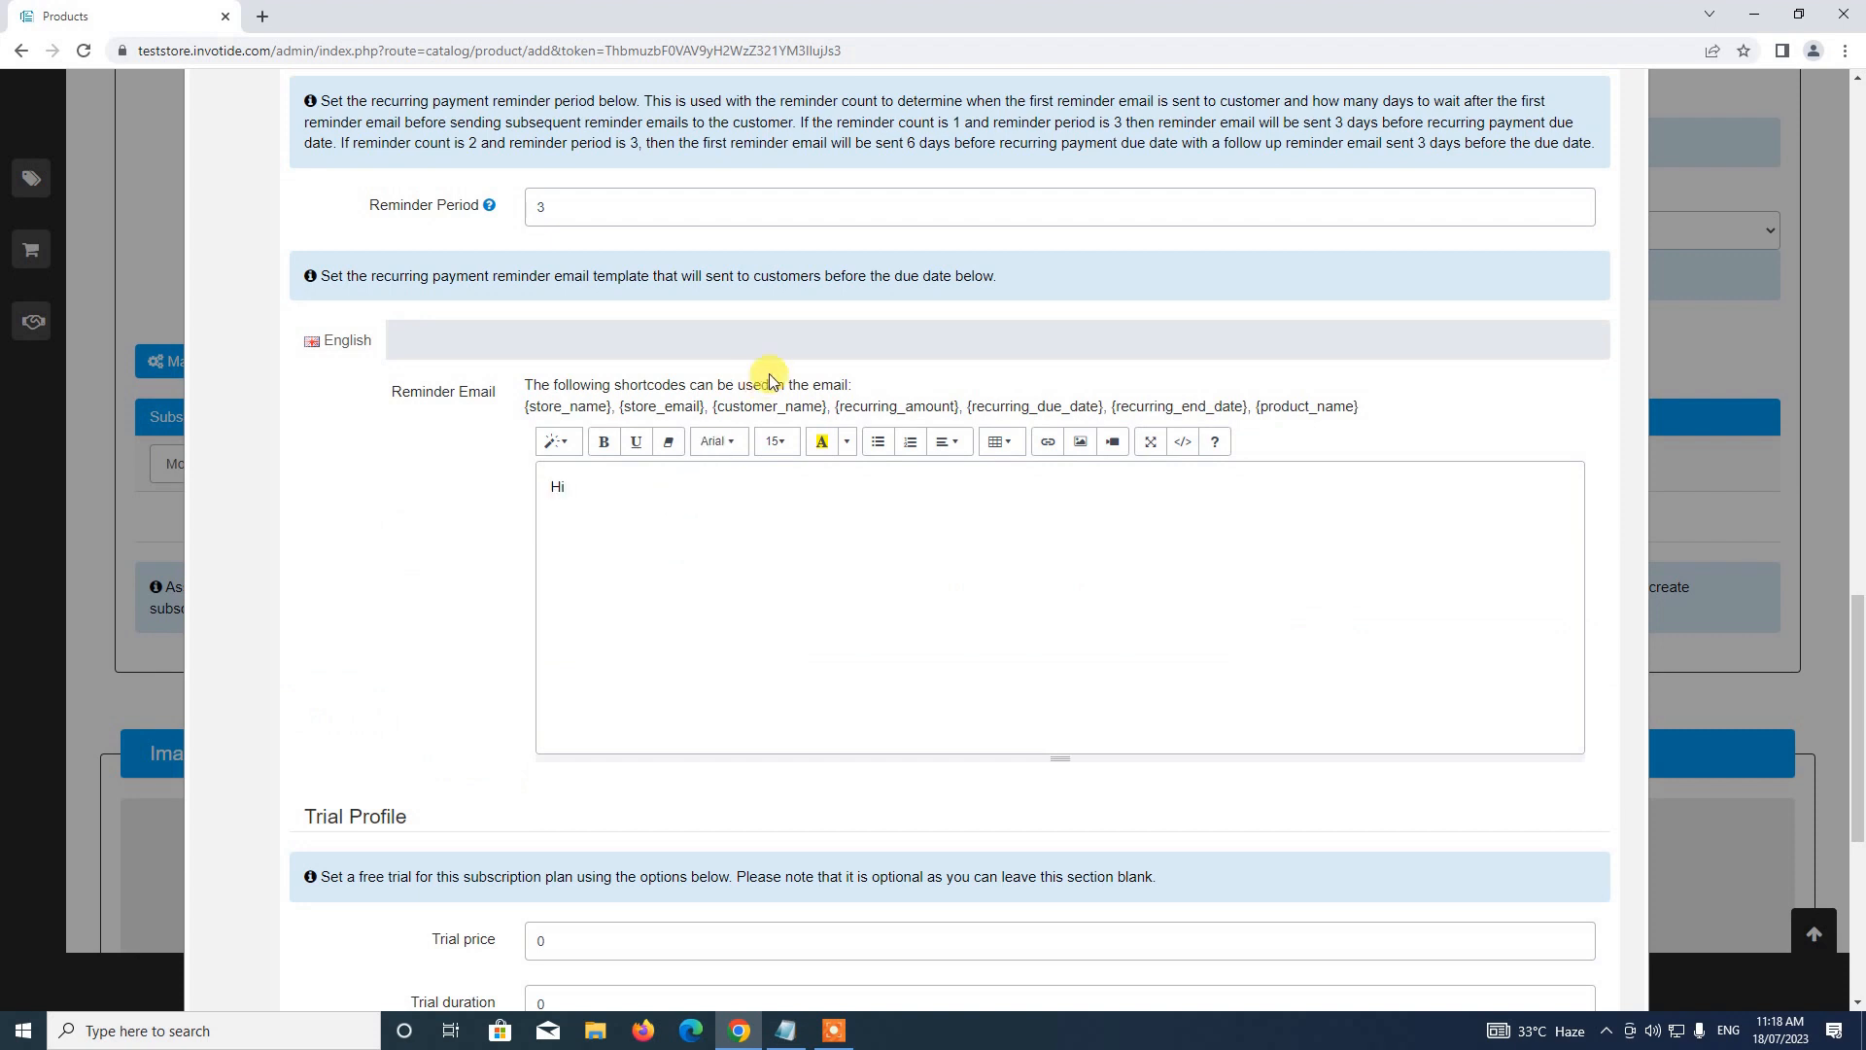
left_click_drag(716, 408, 828, 408)
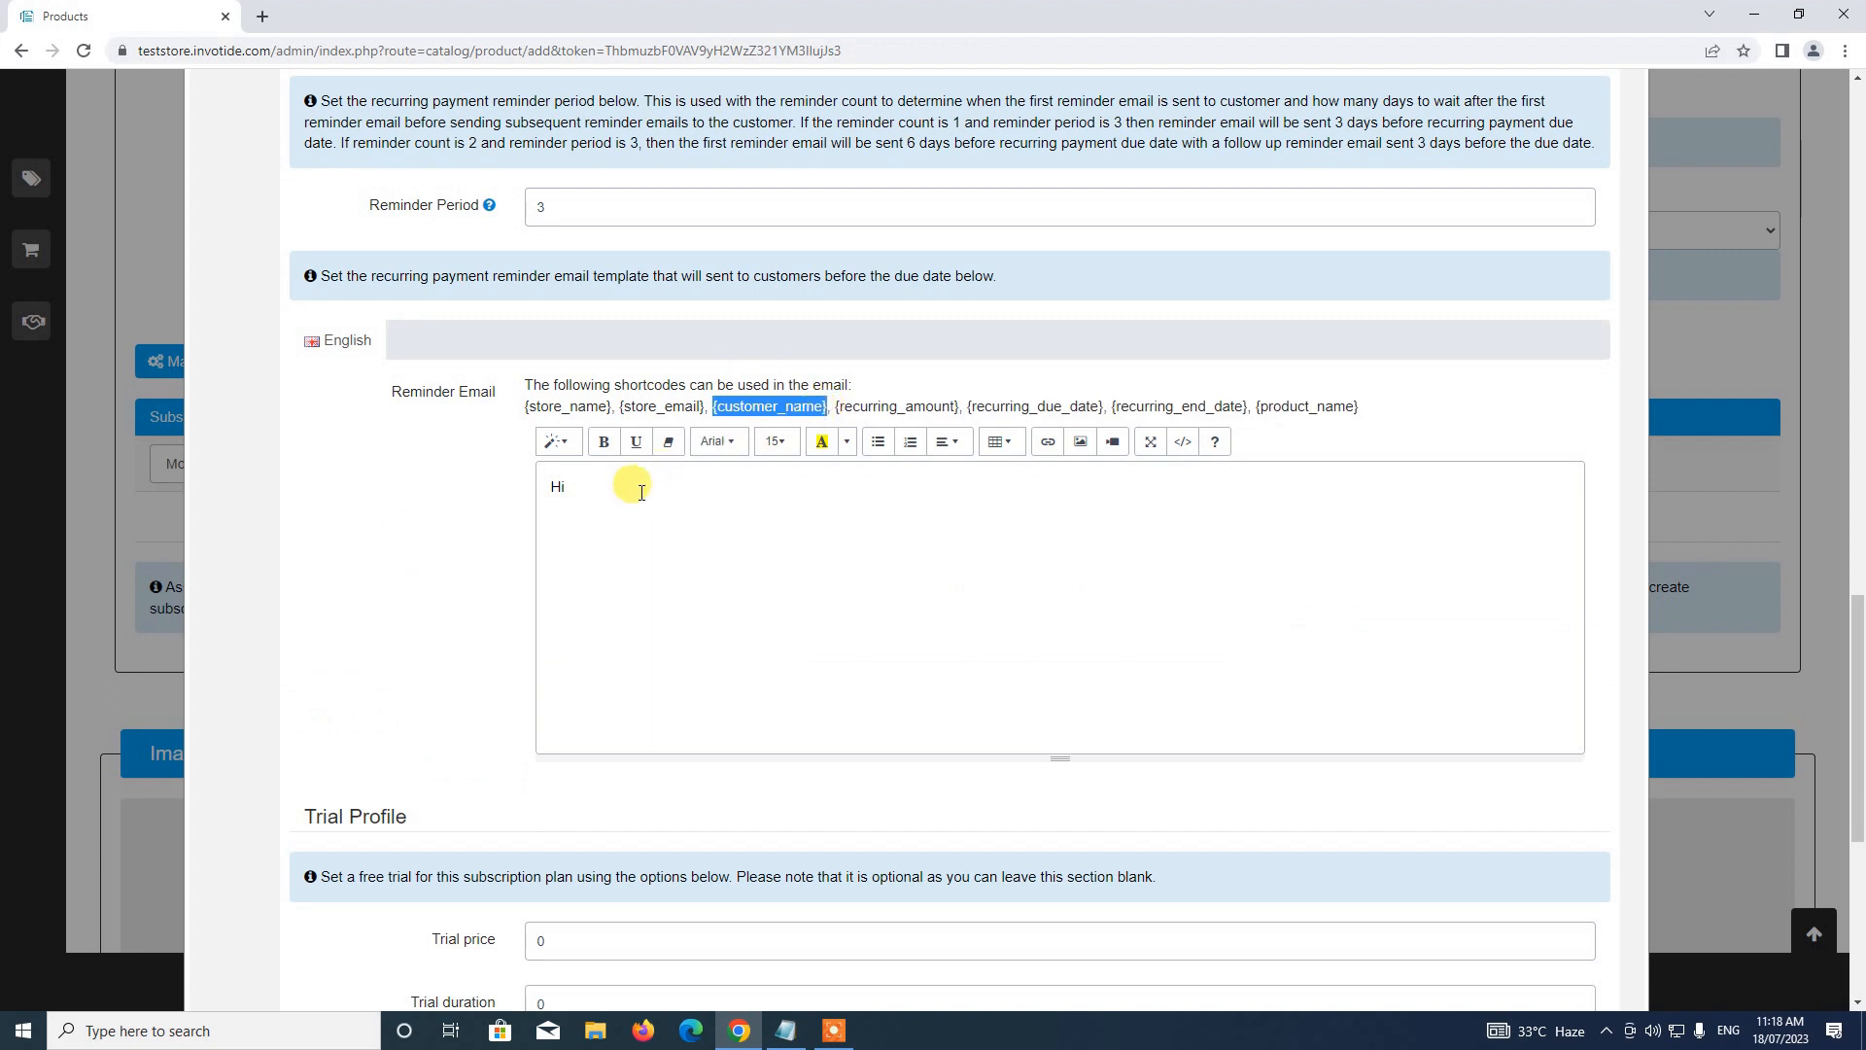
left_click(583, 498)
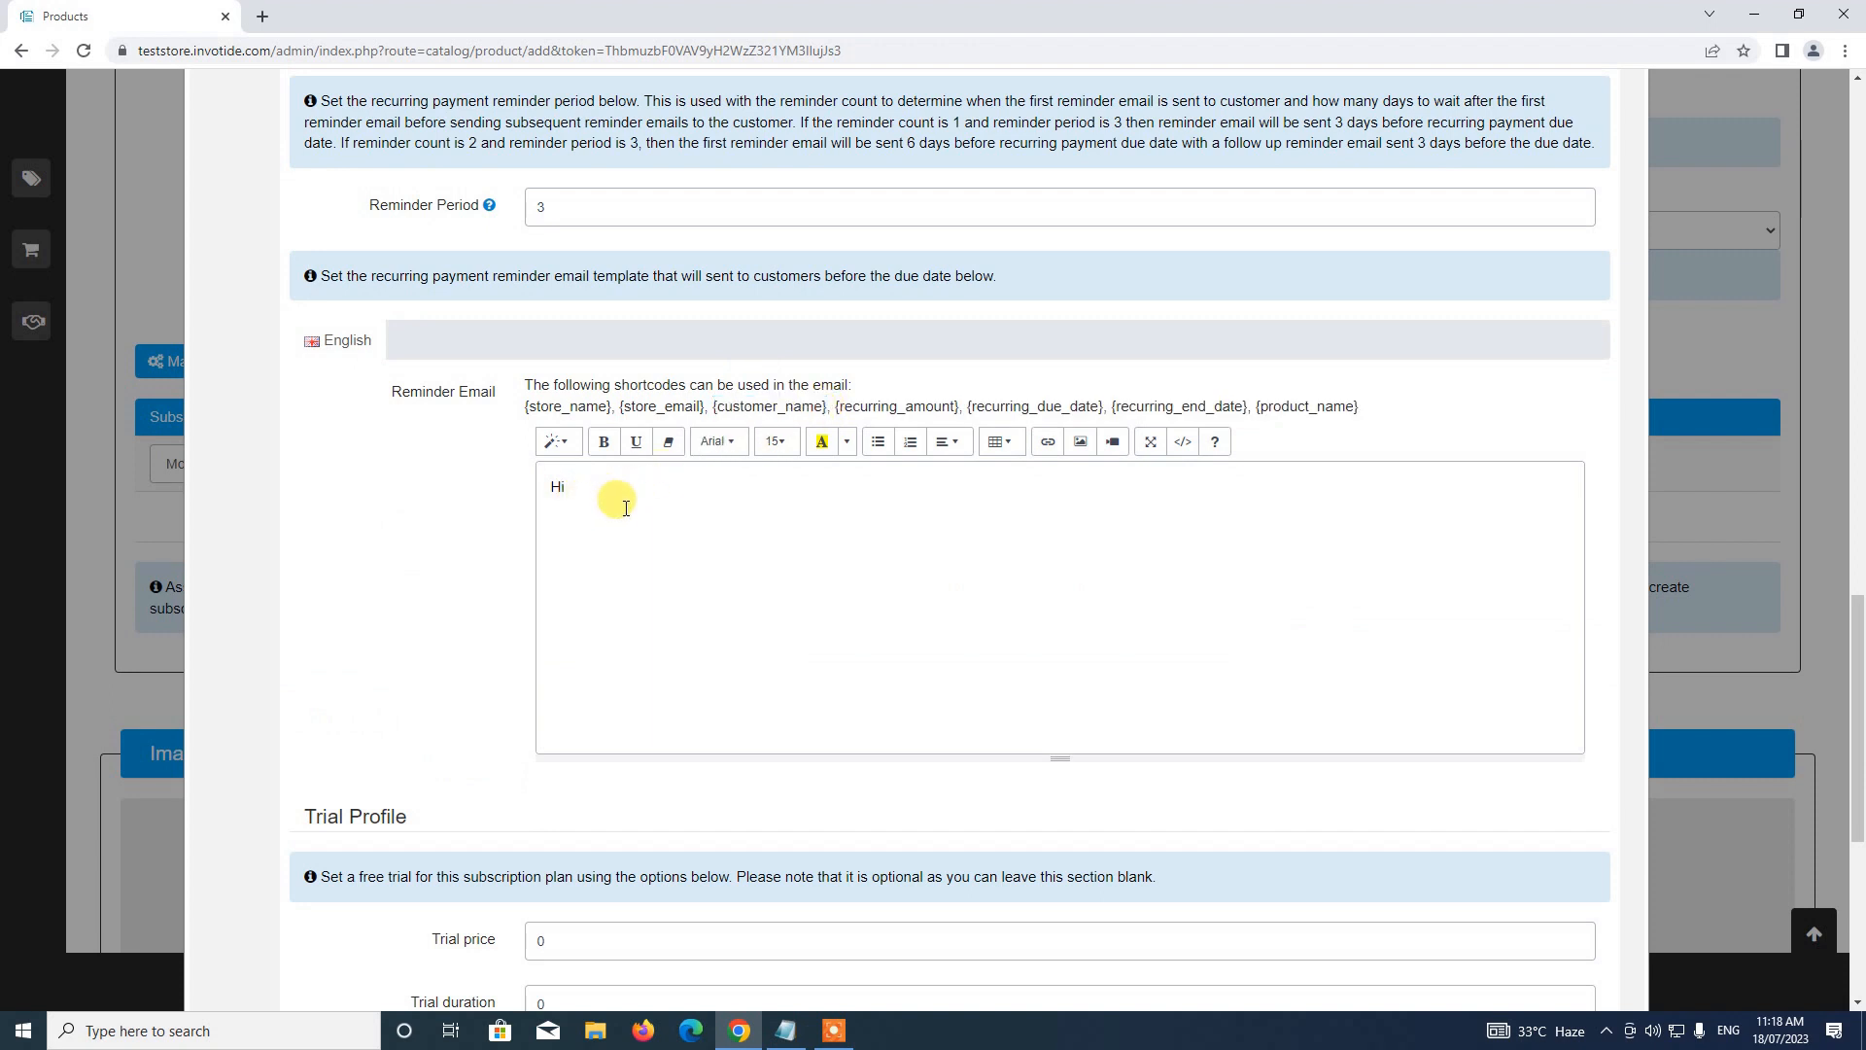
type("{customer_name}")
type(", your subscription will b")
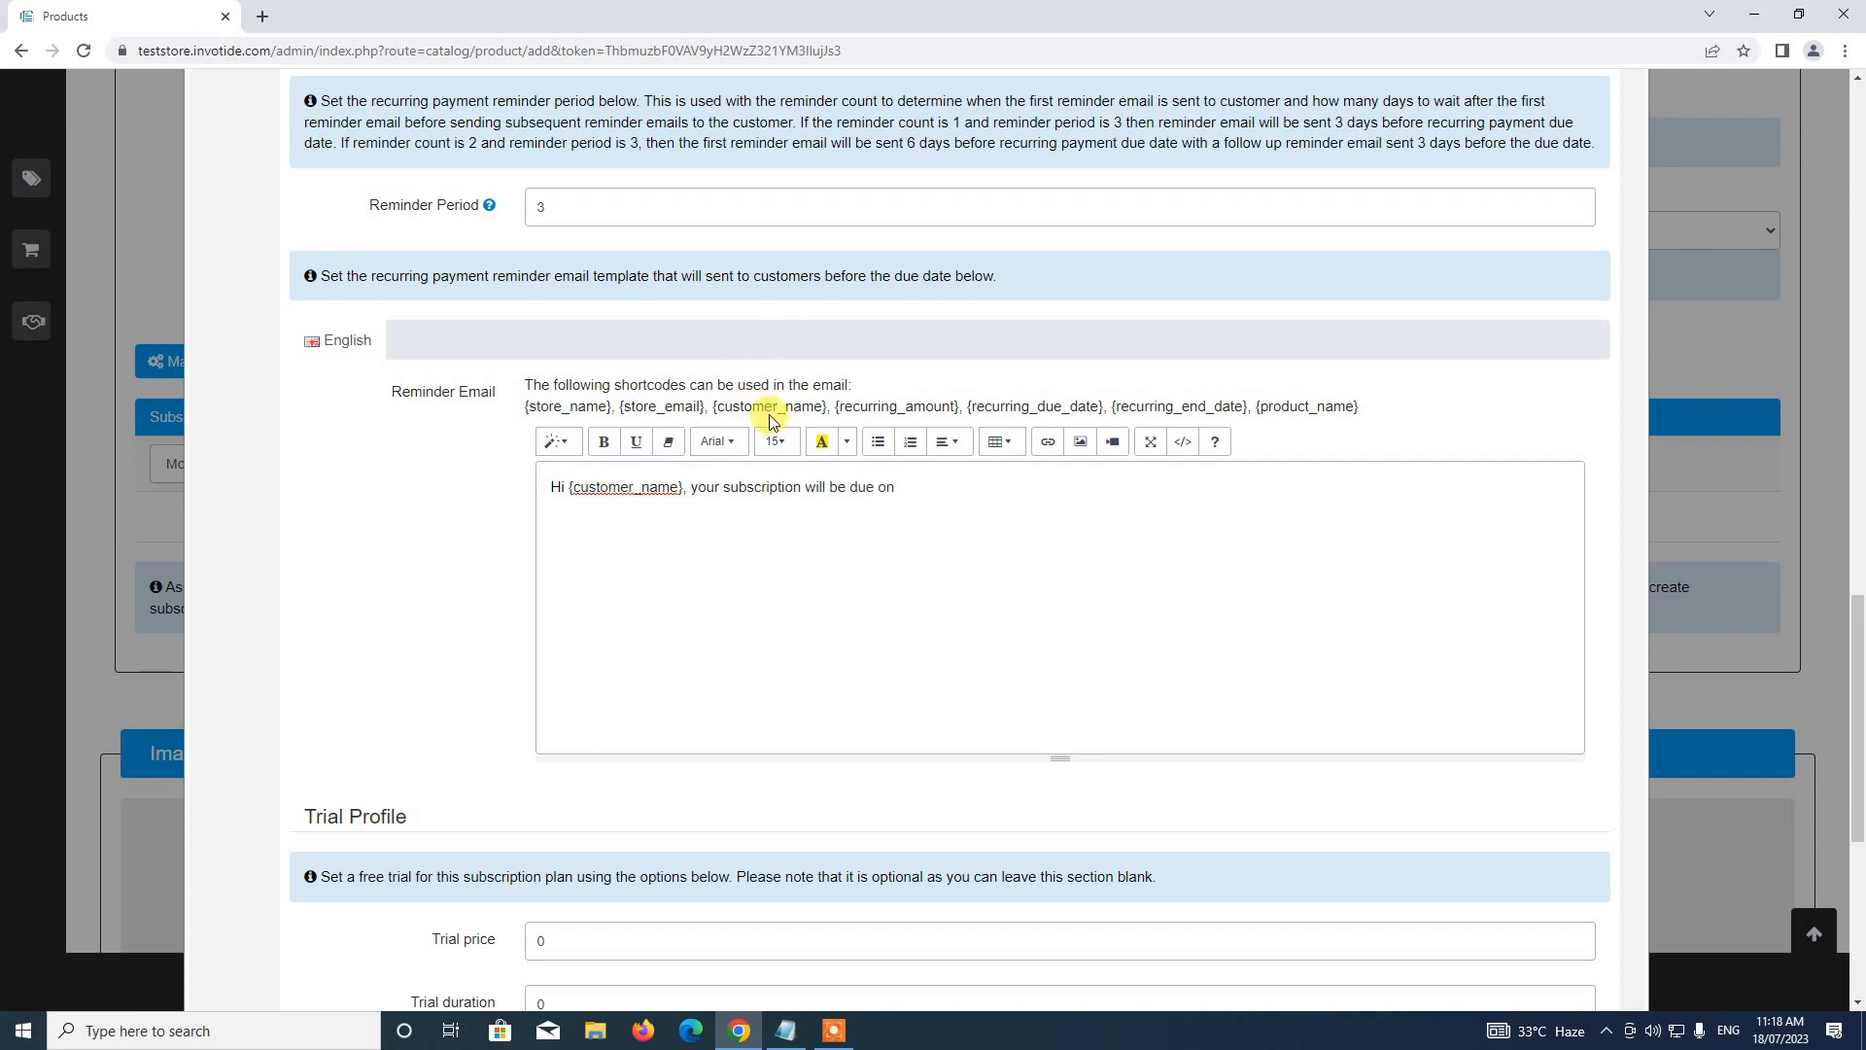
Add 'due on {recurring_due_date}', the login-and-renew sentence, and 'Regards' to the email
left_click_drag(972, 412, 1100, 411)
key("ctrl+c")
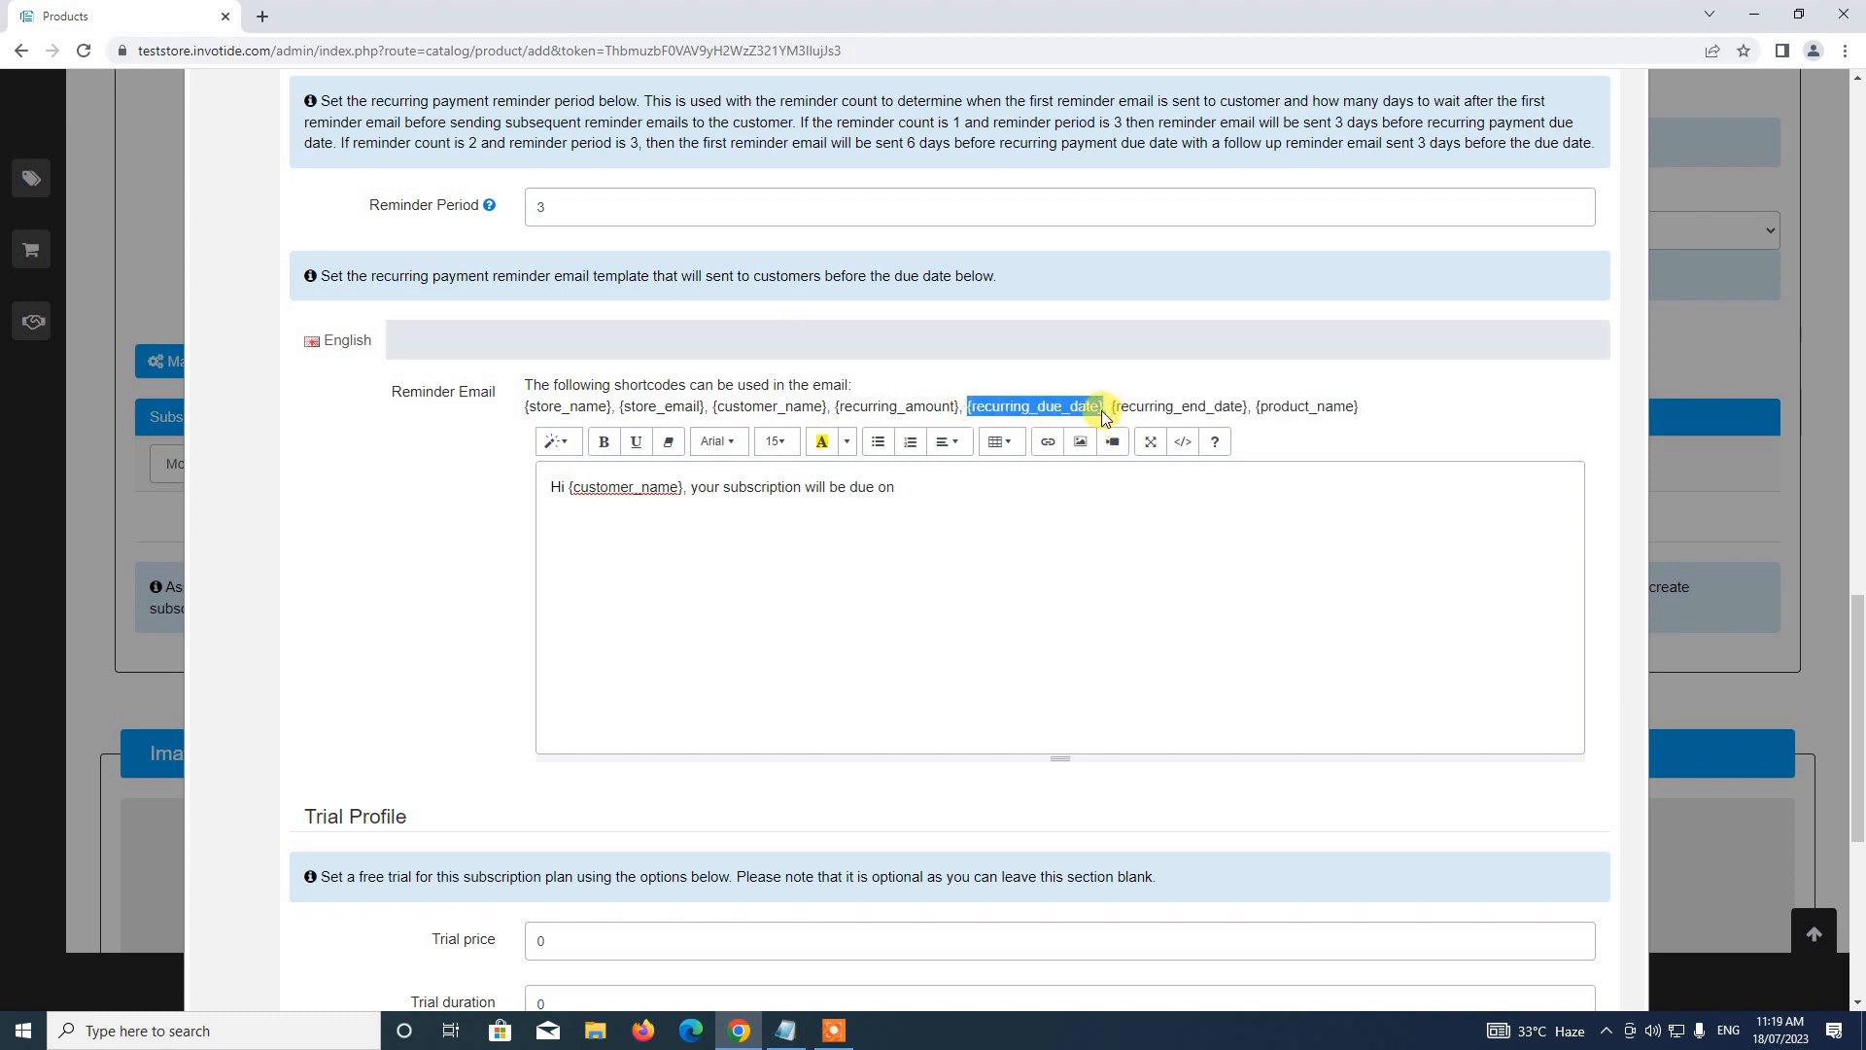
left_click(928, 487)
key("ctrl+v")
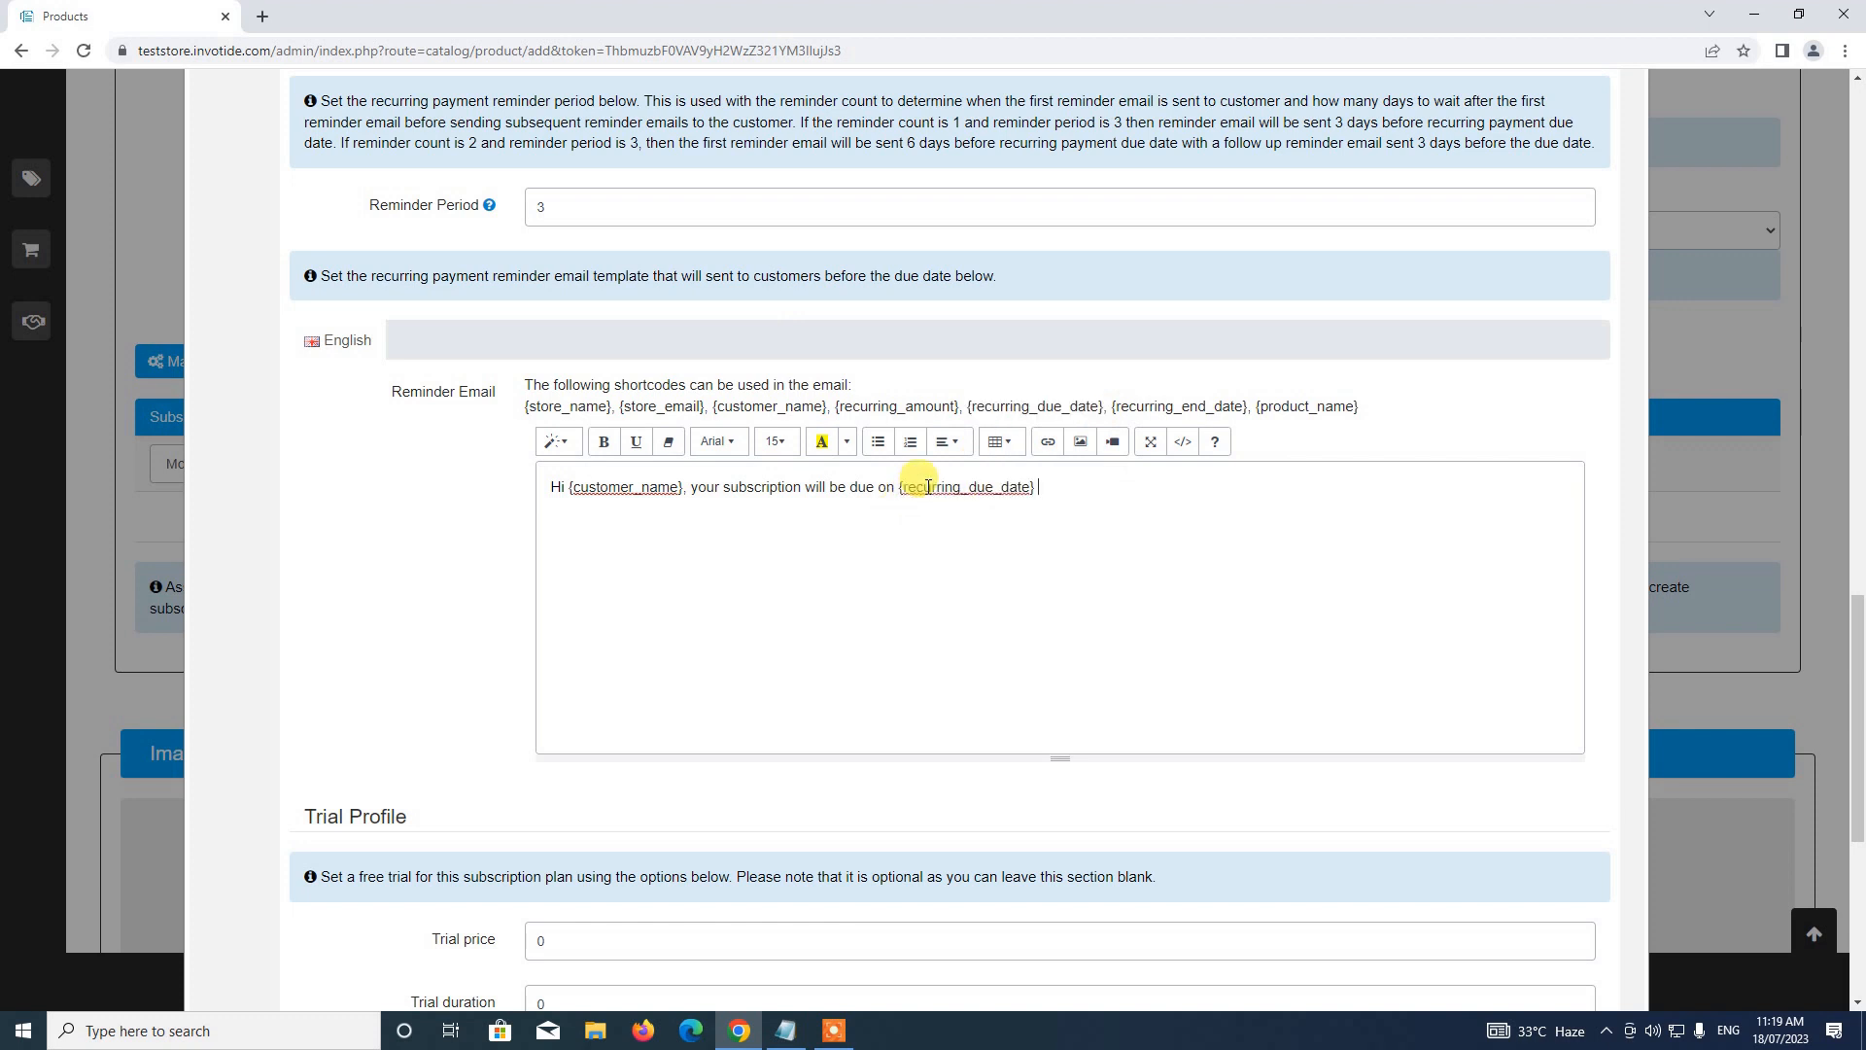
type("you can login to your customer account on")
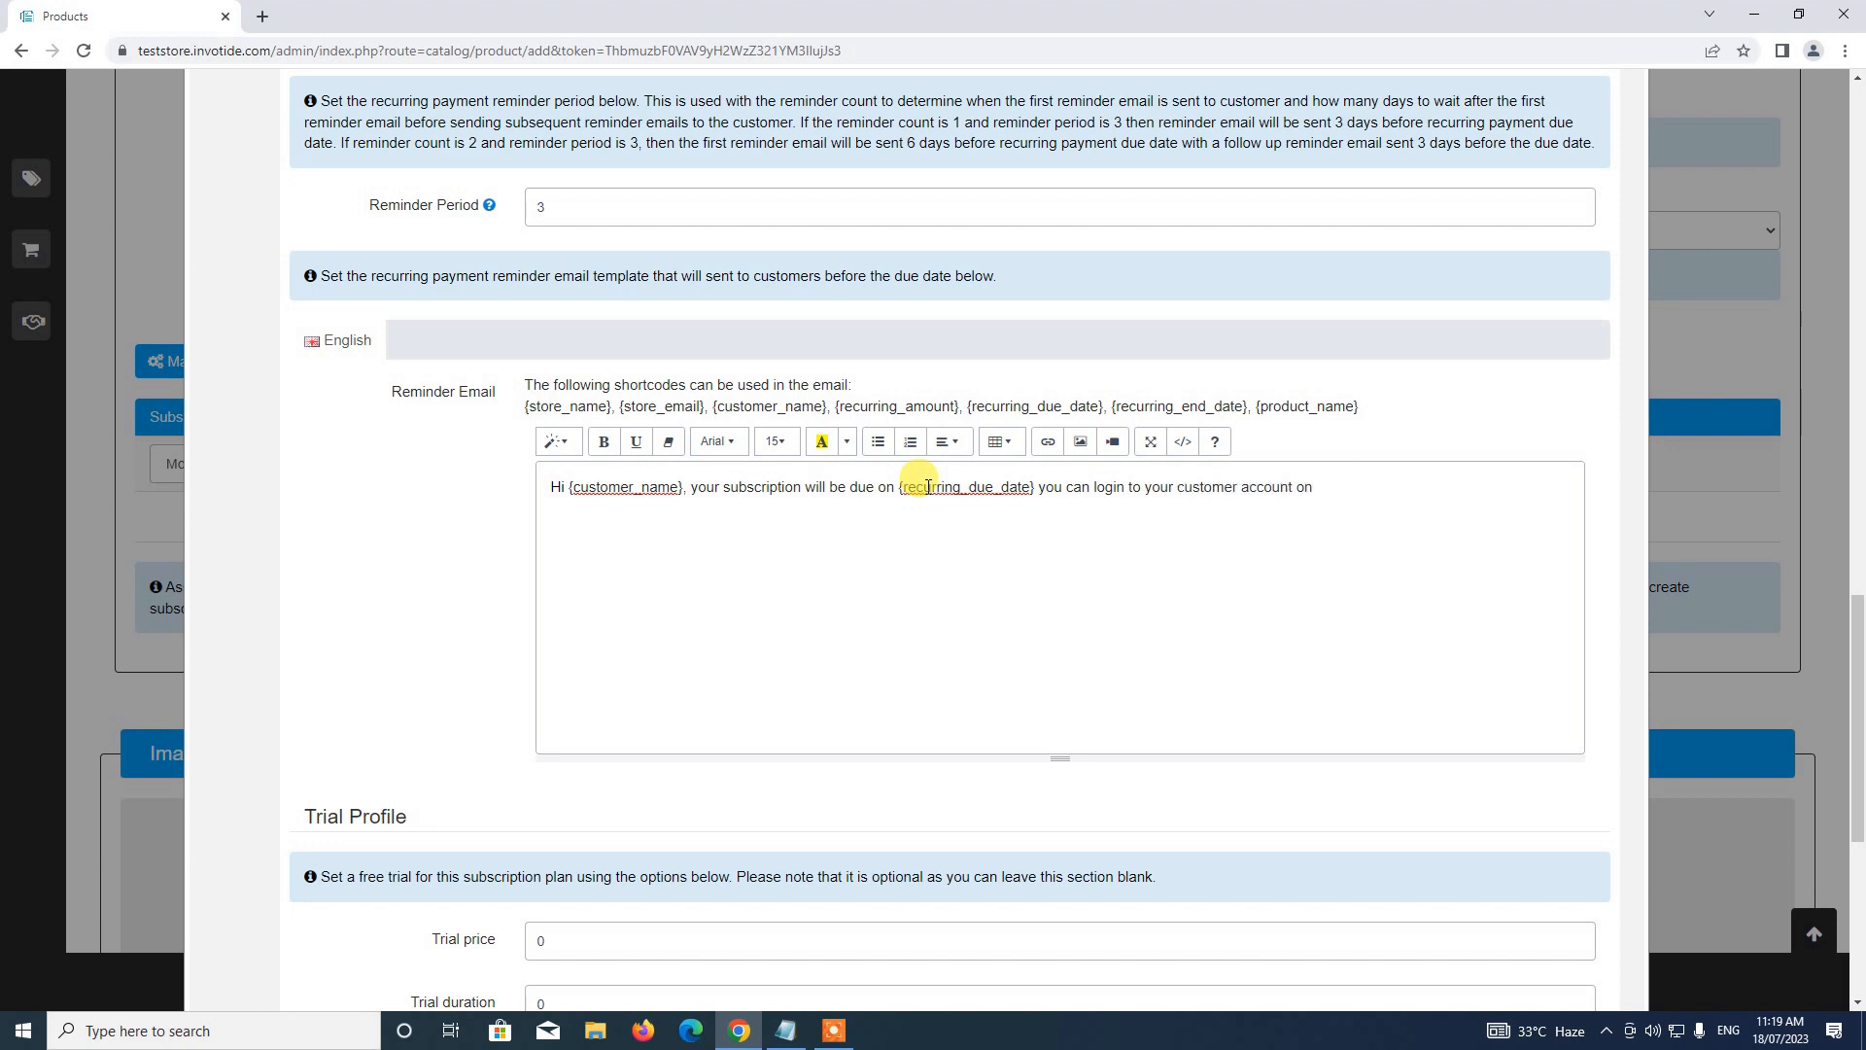
type(" our website and renew your subscrioptio")
key("BackSpace")
key("BackSpace")
key("BackSpace")
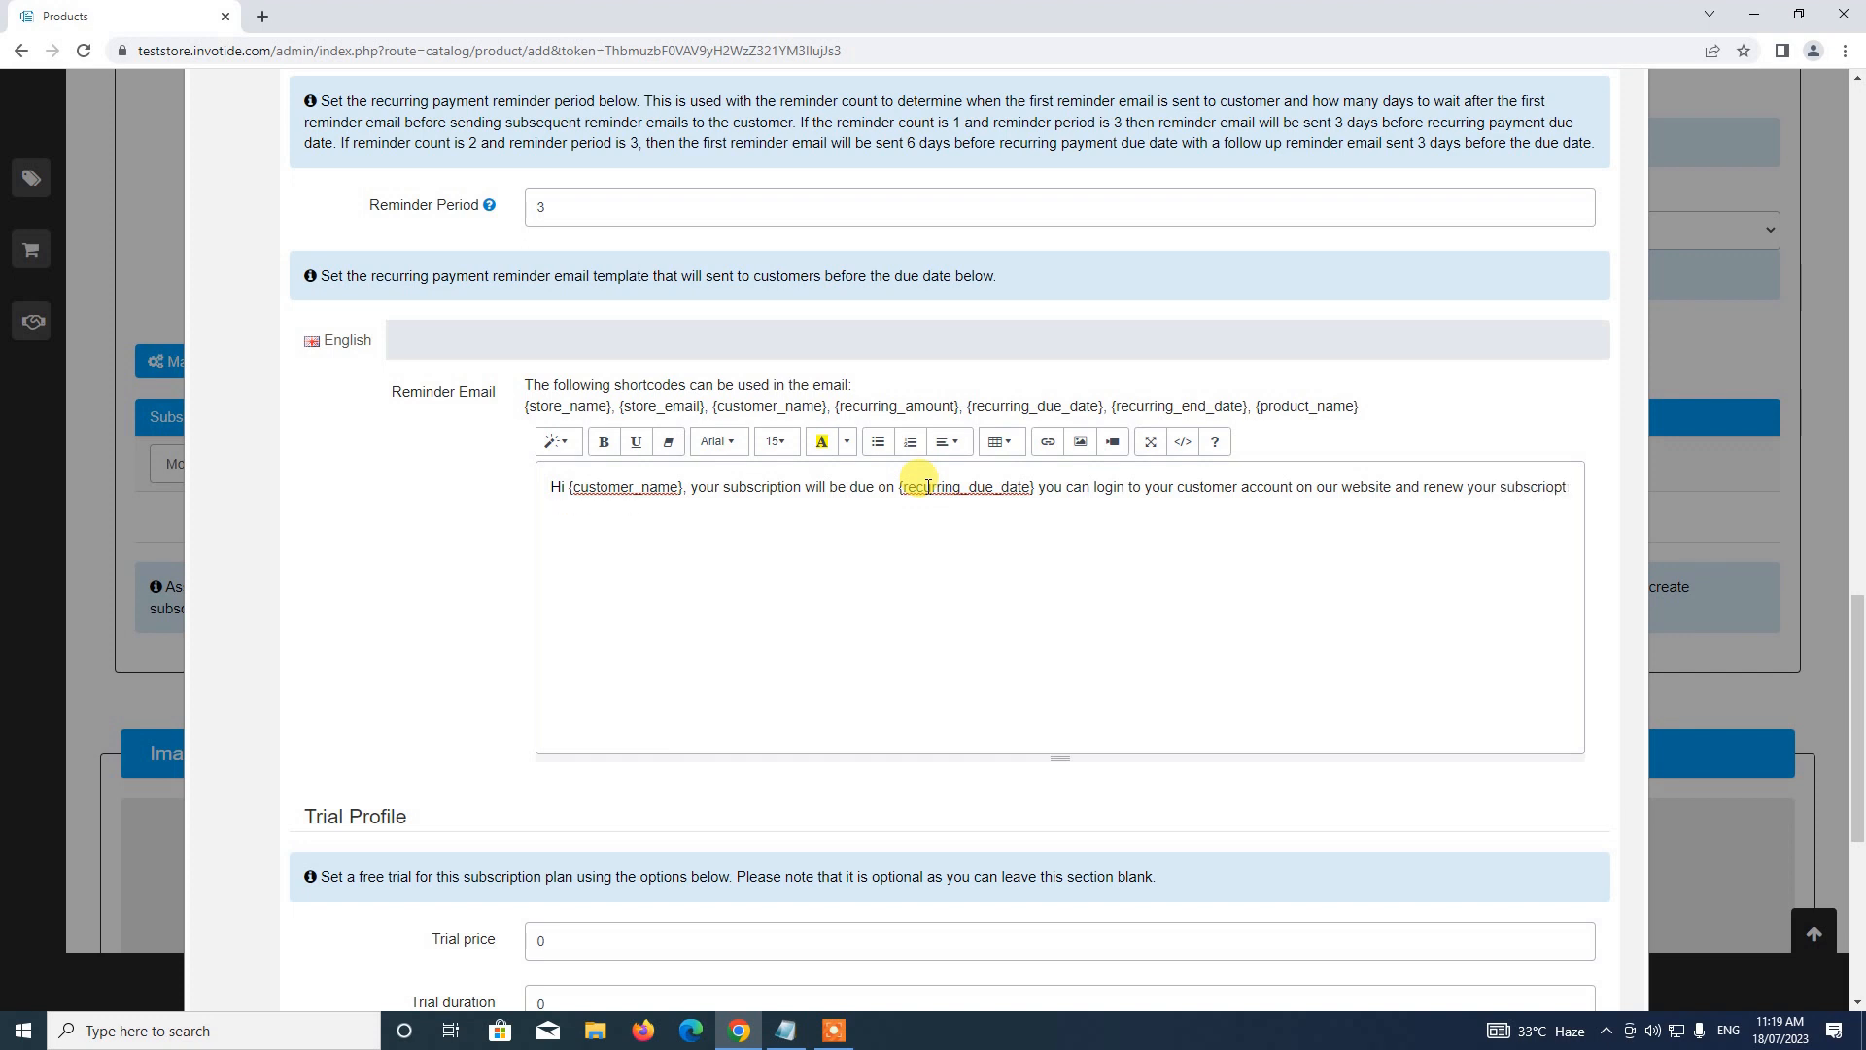
type("tion. ThiRegards")
key("Return")
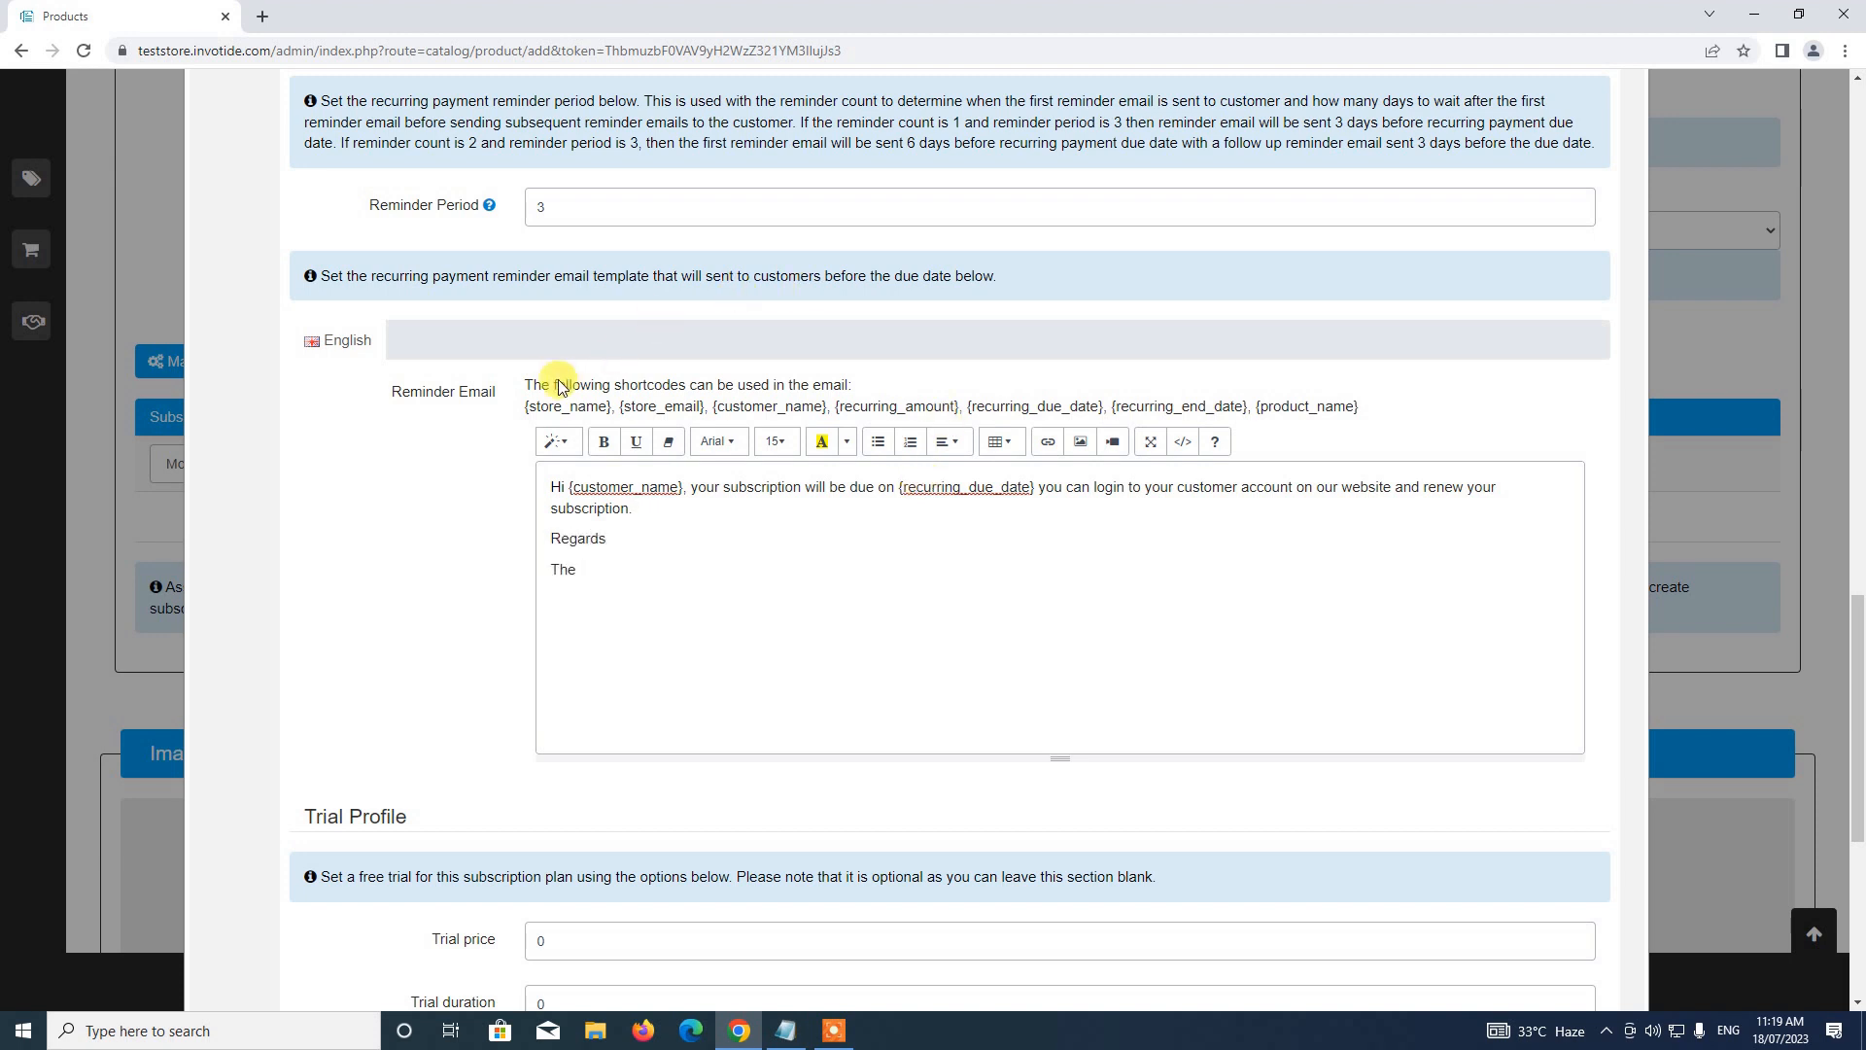
Sign off the email as 'The {store_name} Team' using the copied shortcode
left_click_drag(529, 405, 615, 416)
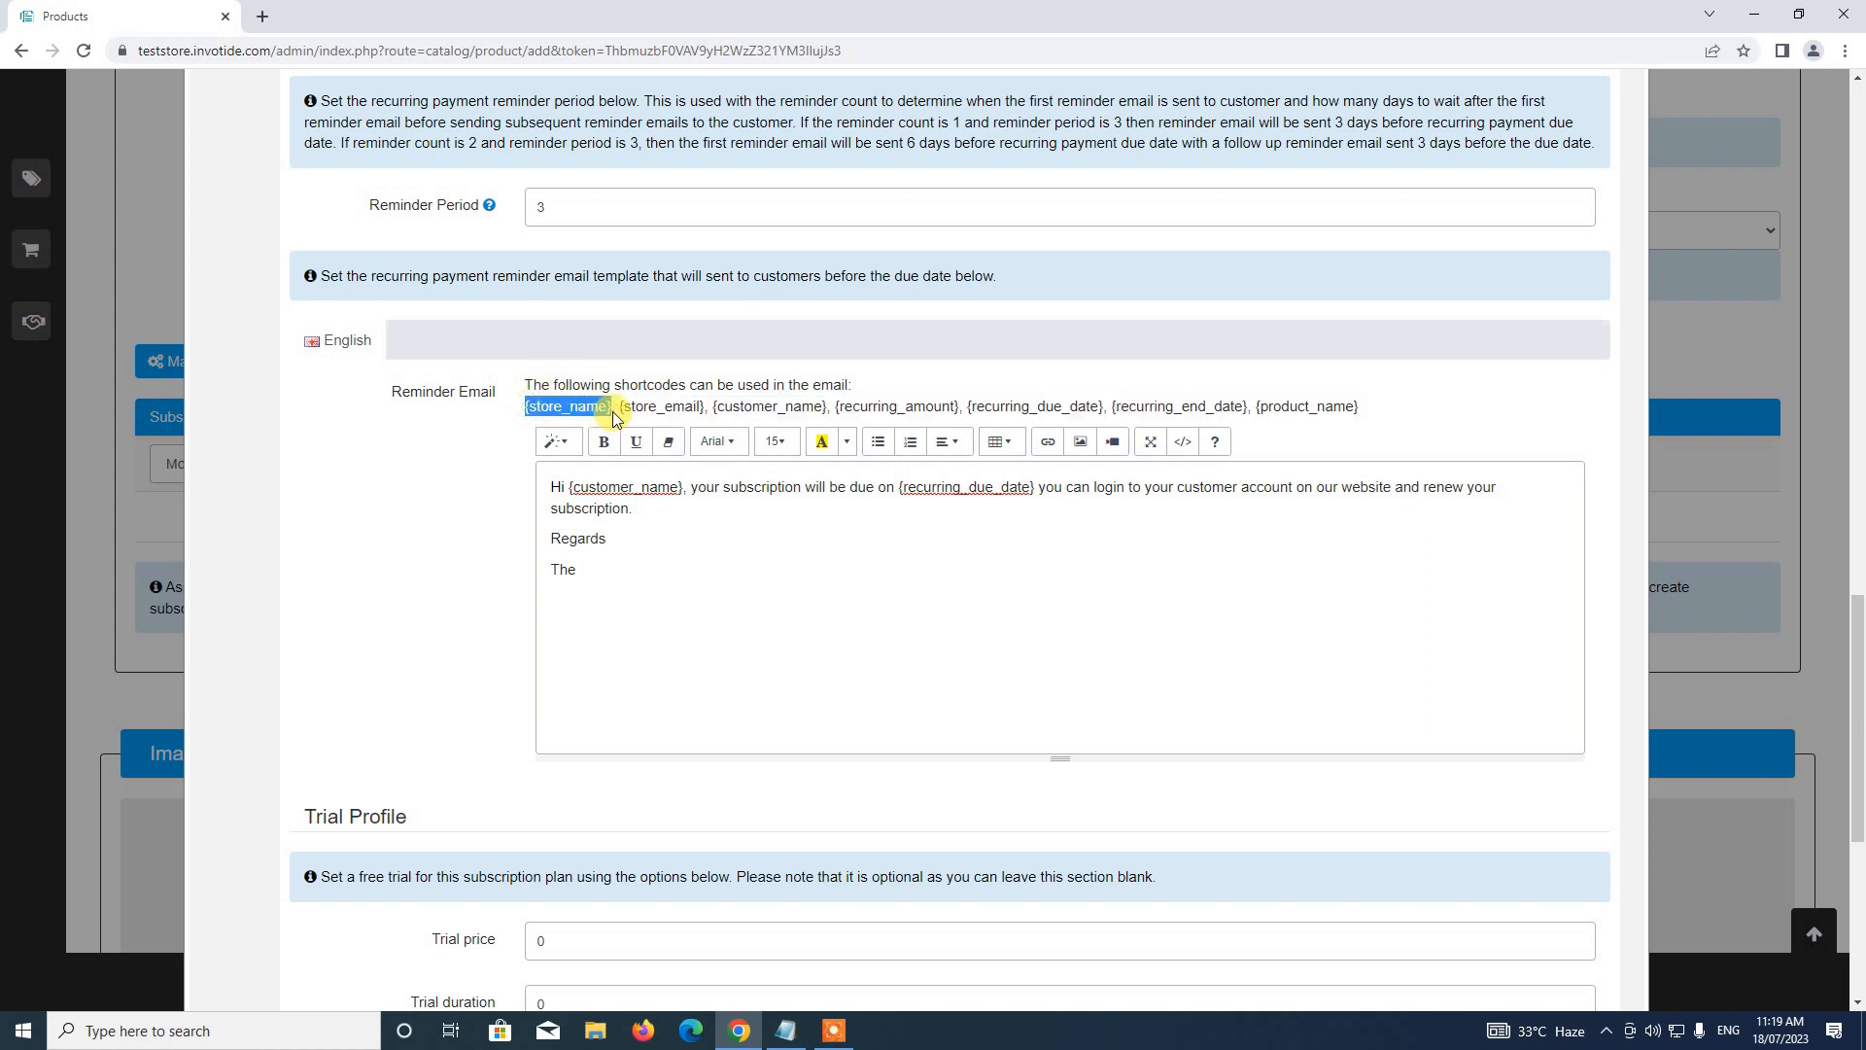
key("ctrl+c")
left_click(594, 571)
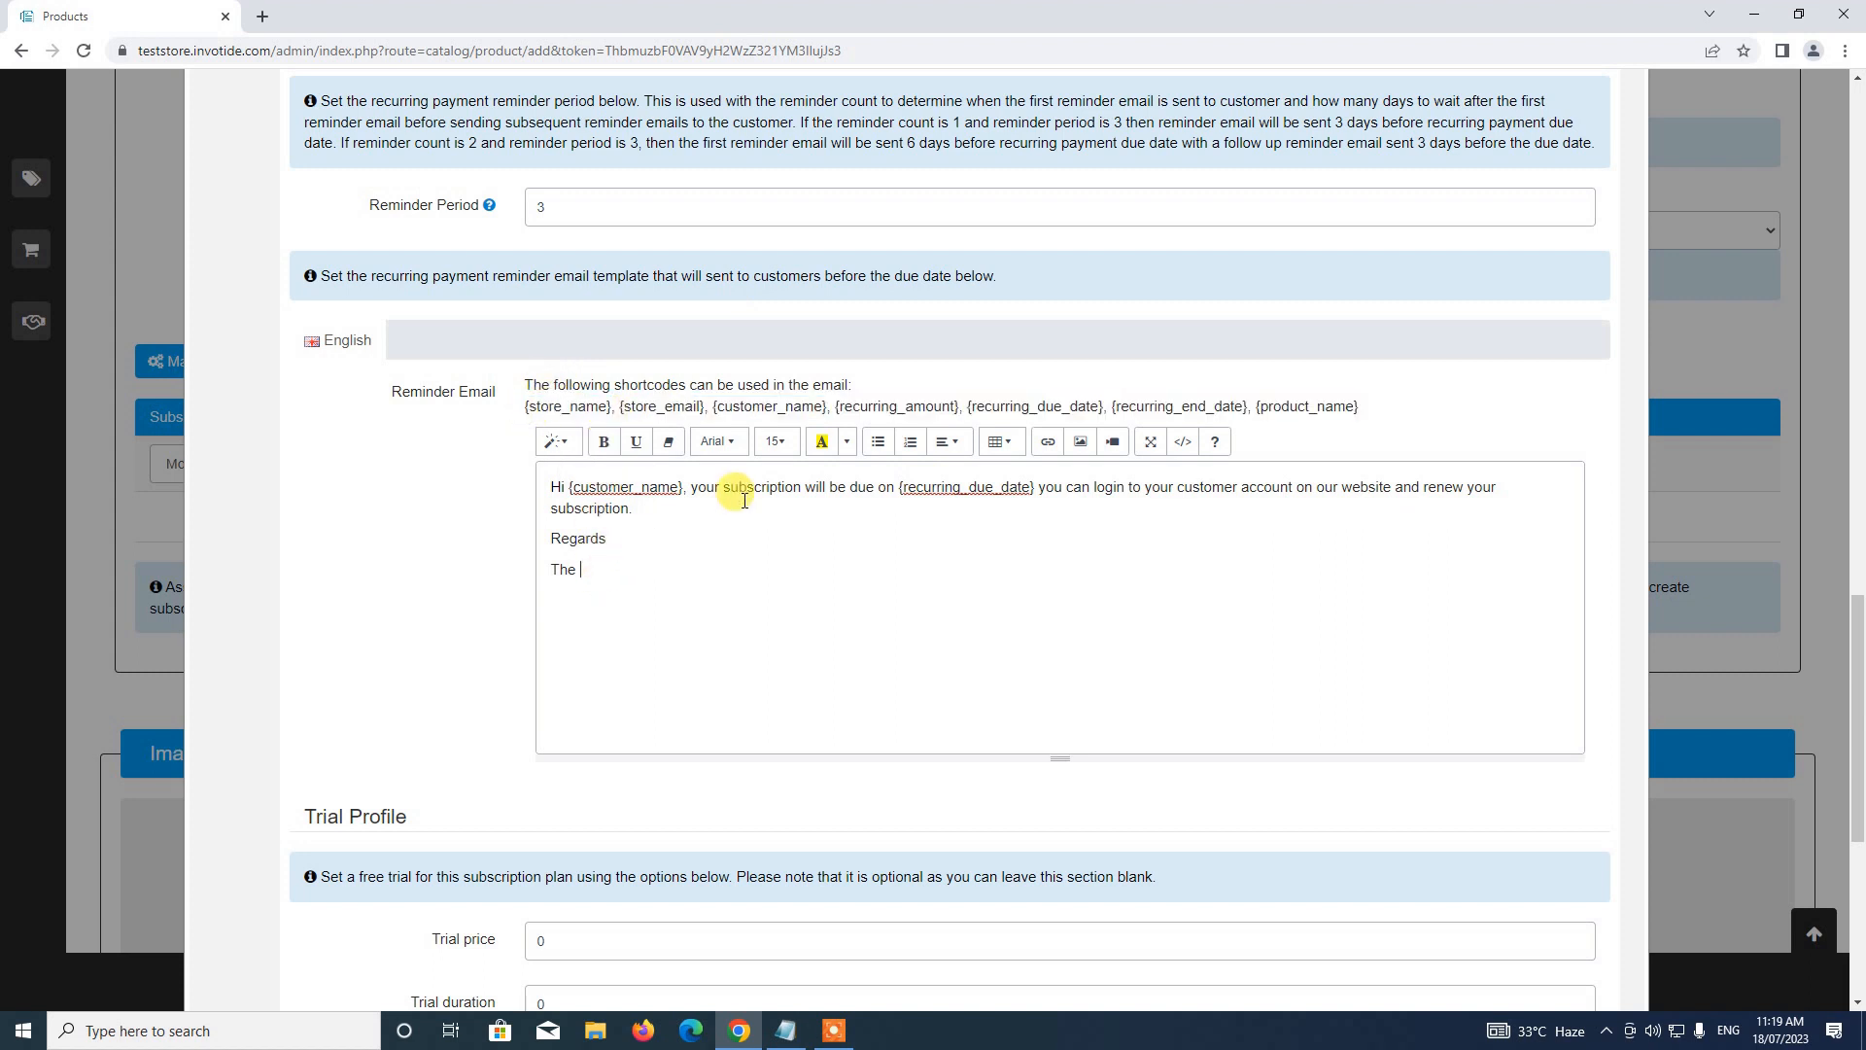
key("ctrl+v")
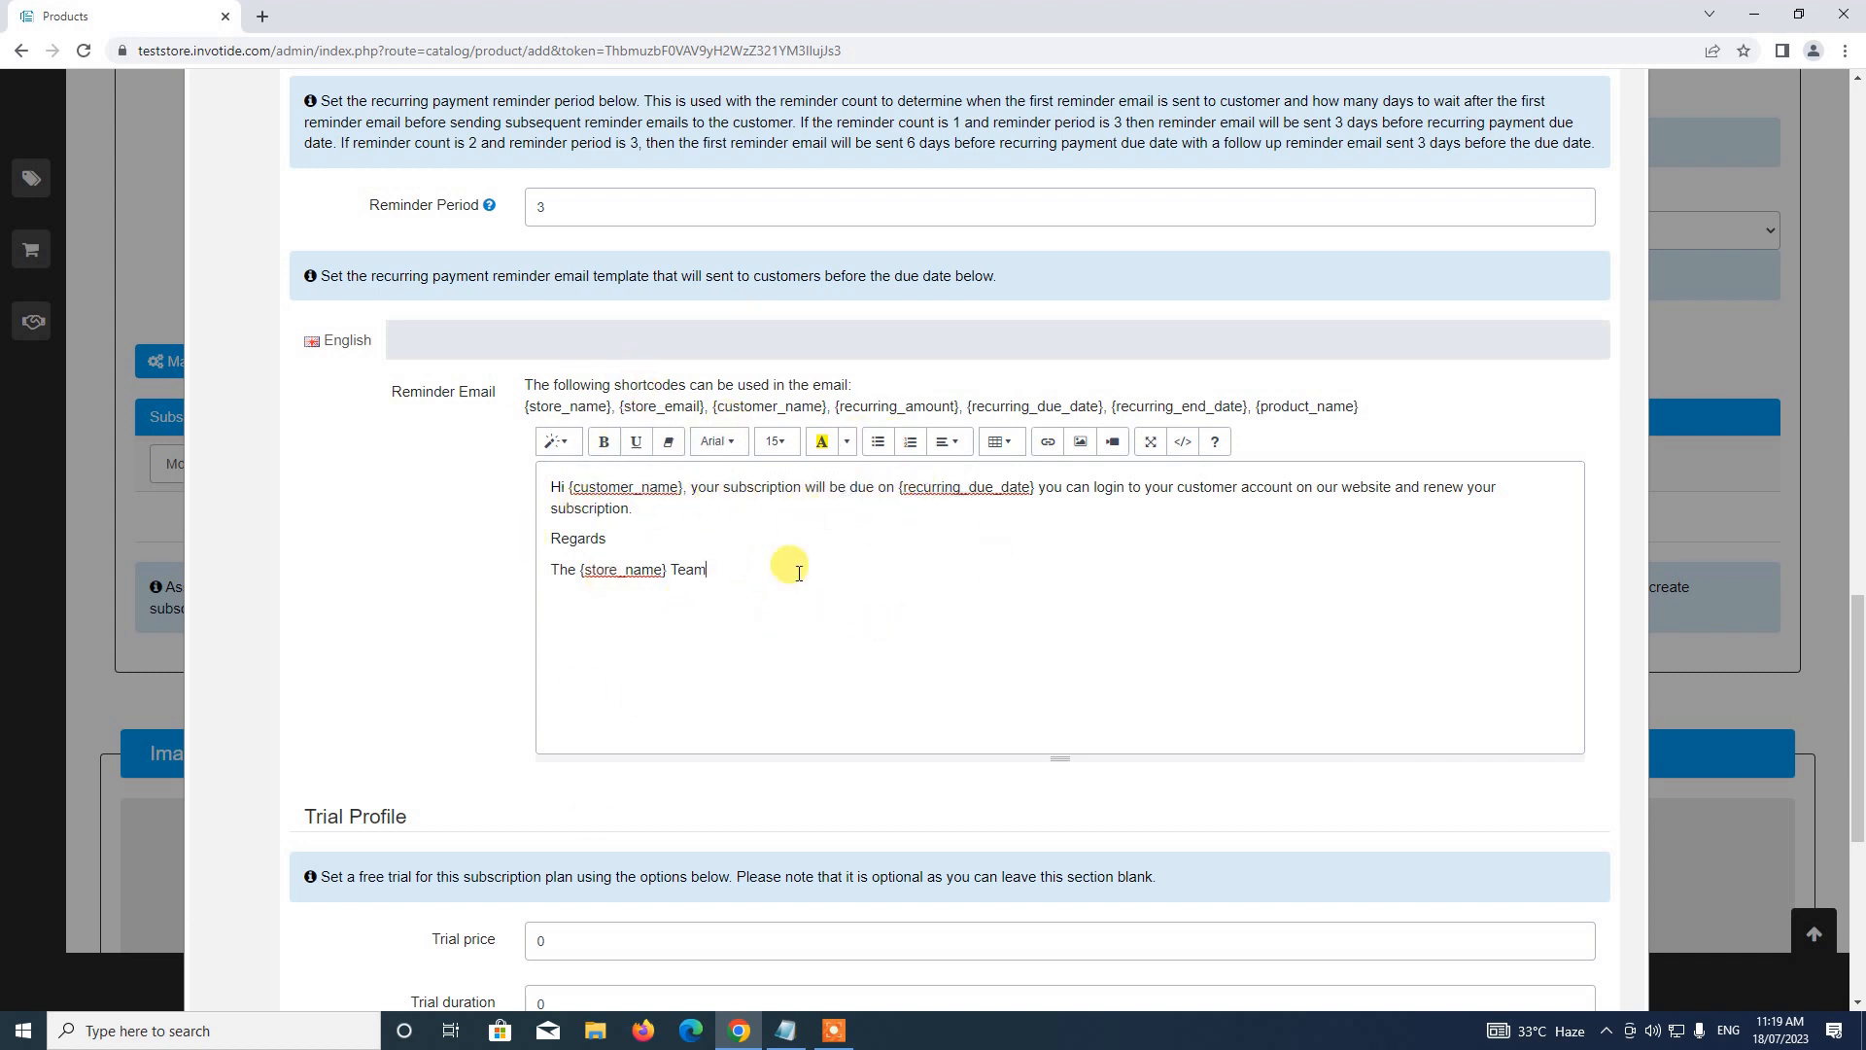
Give the Yearly Plan a discount of 0 with type Percent
scroll(724, 567, "up", 1)
scroll(725, 566, "down", 3)
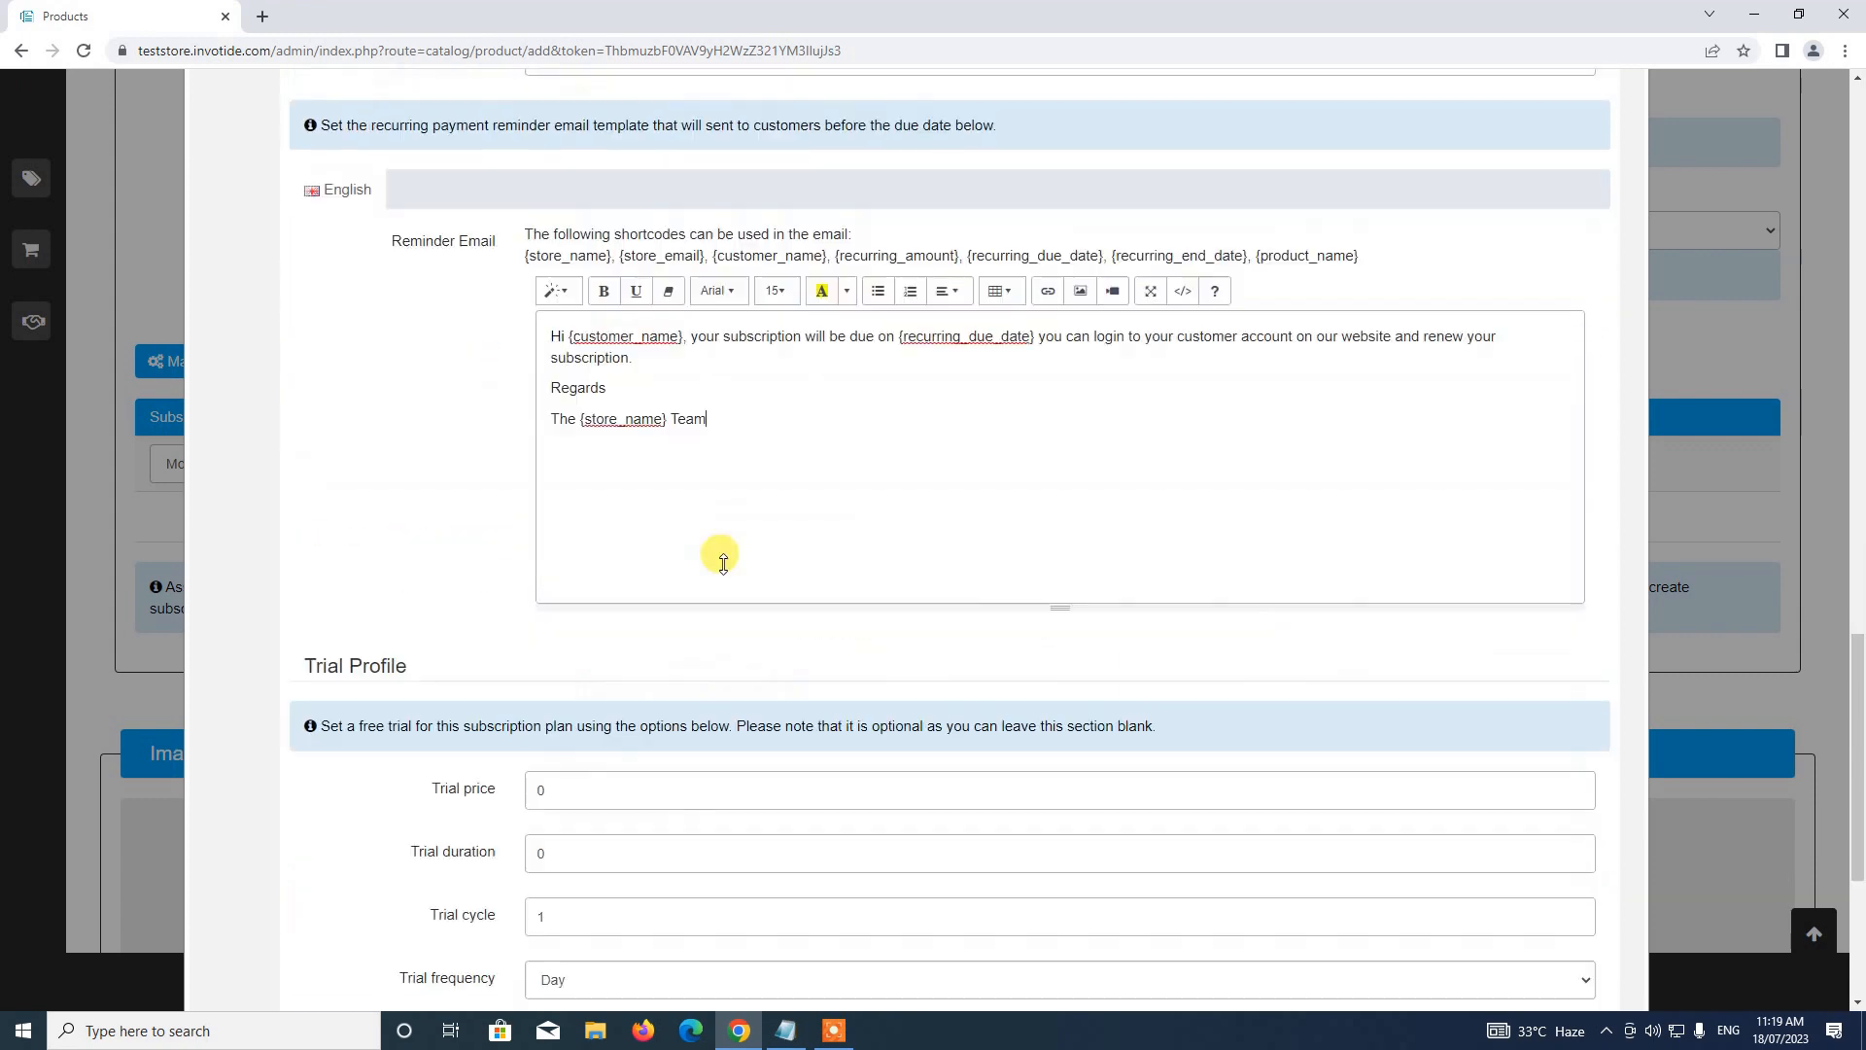
scroll(586, 331, "down", 3)
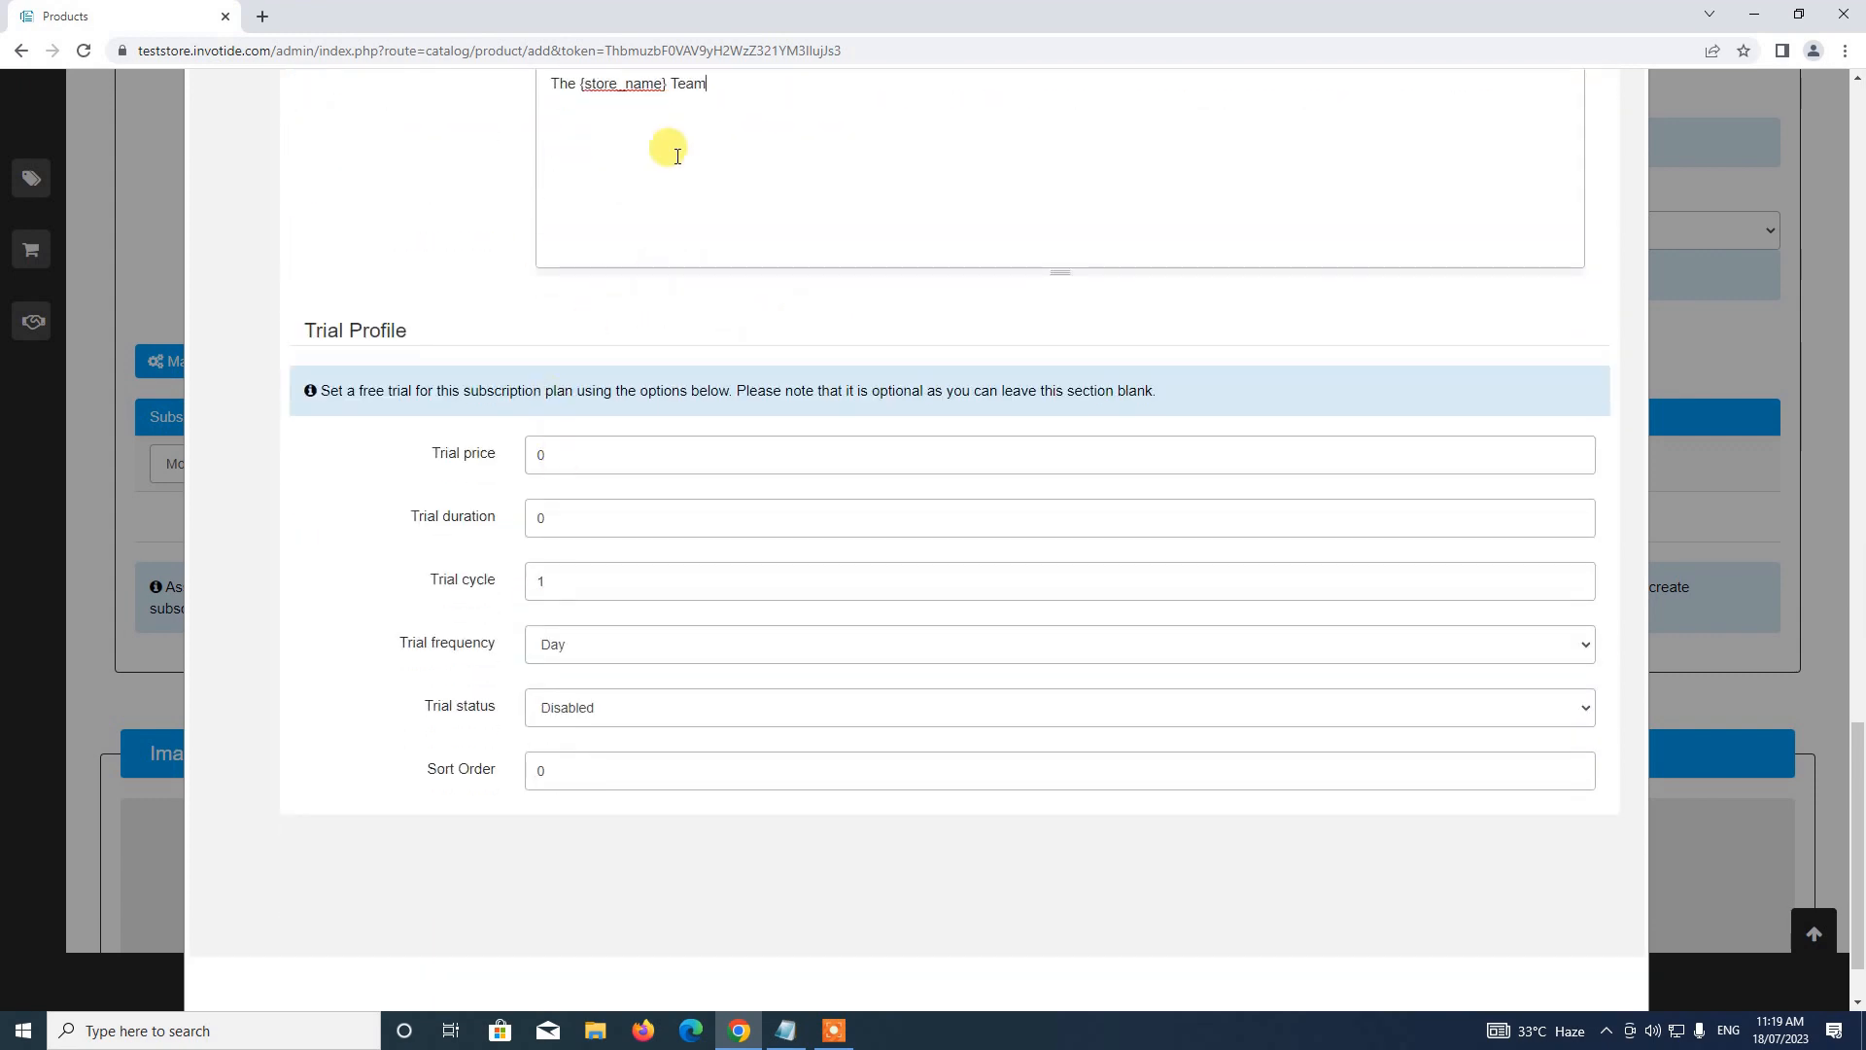
scroll(669, 147, "up", 2)
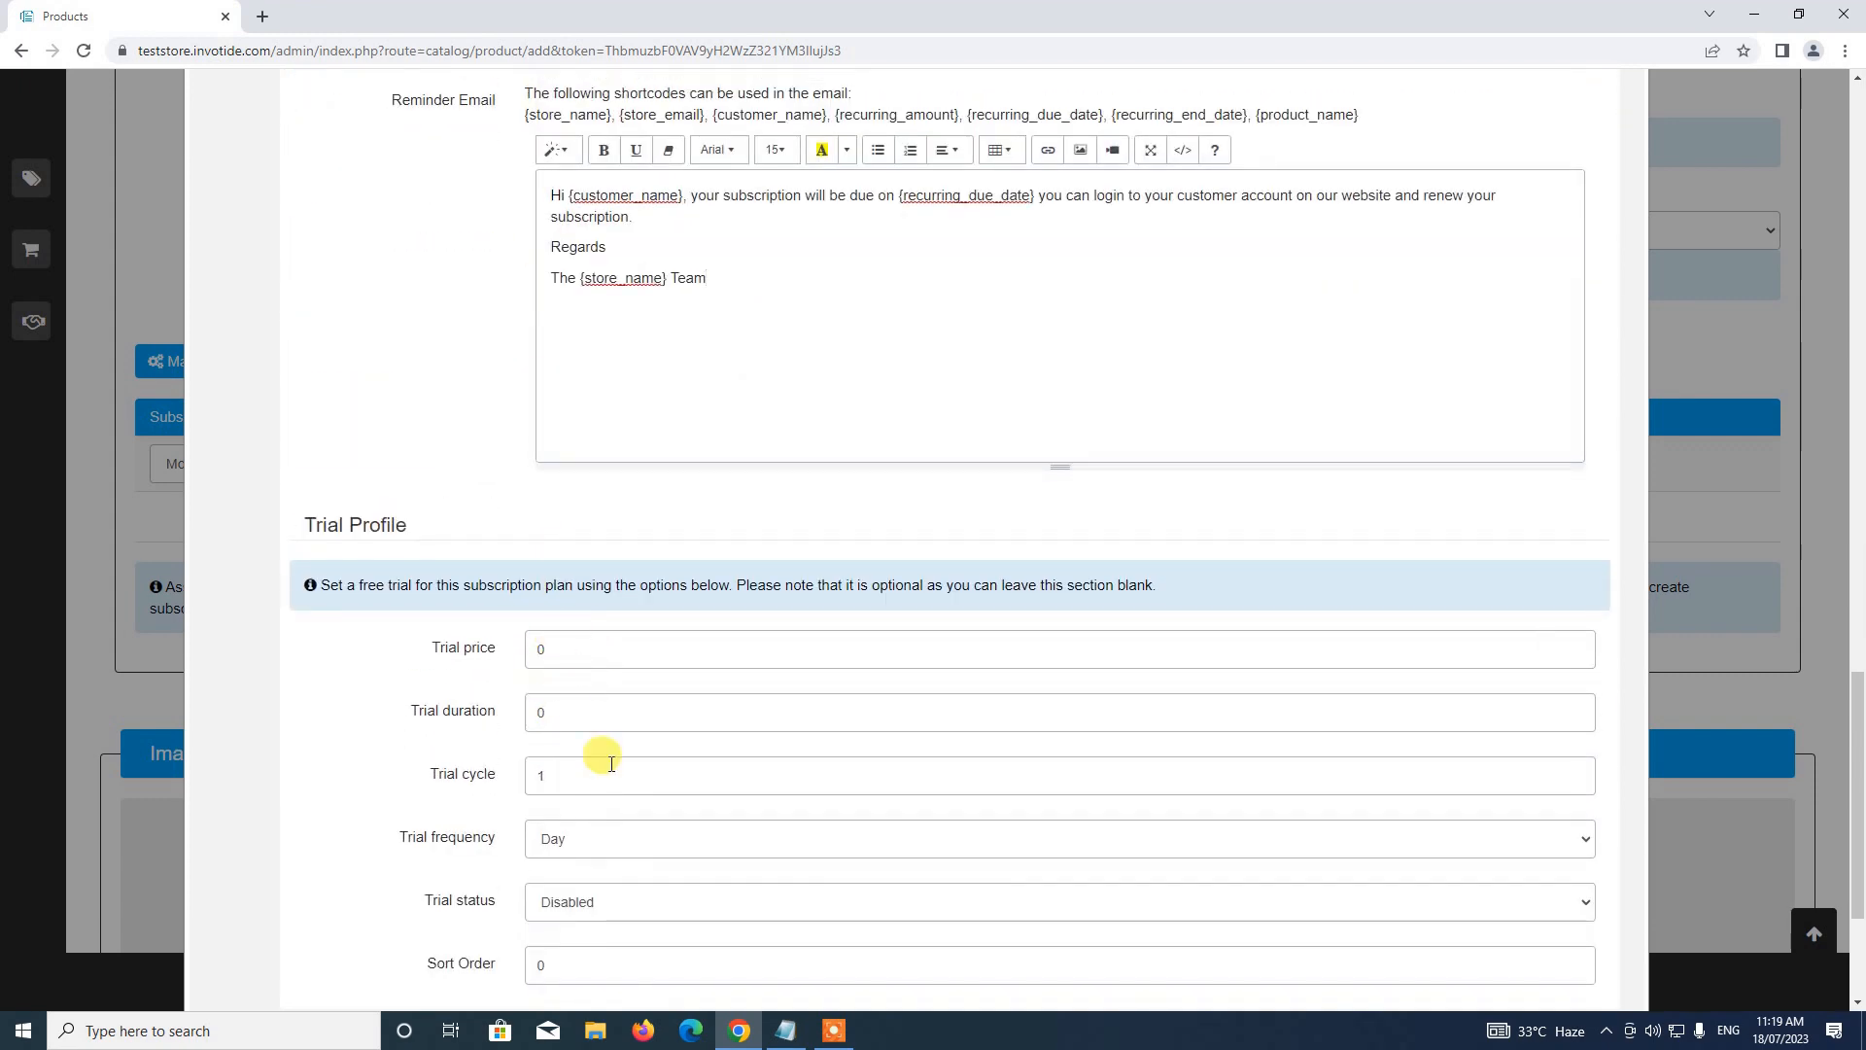
scroll(609, 750, "up", 5)
scroll(617, 855, "down", 3)
scroll(615, 742, "up", 10)
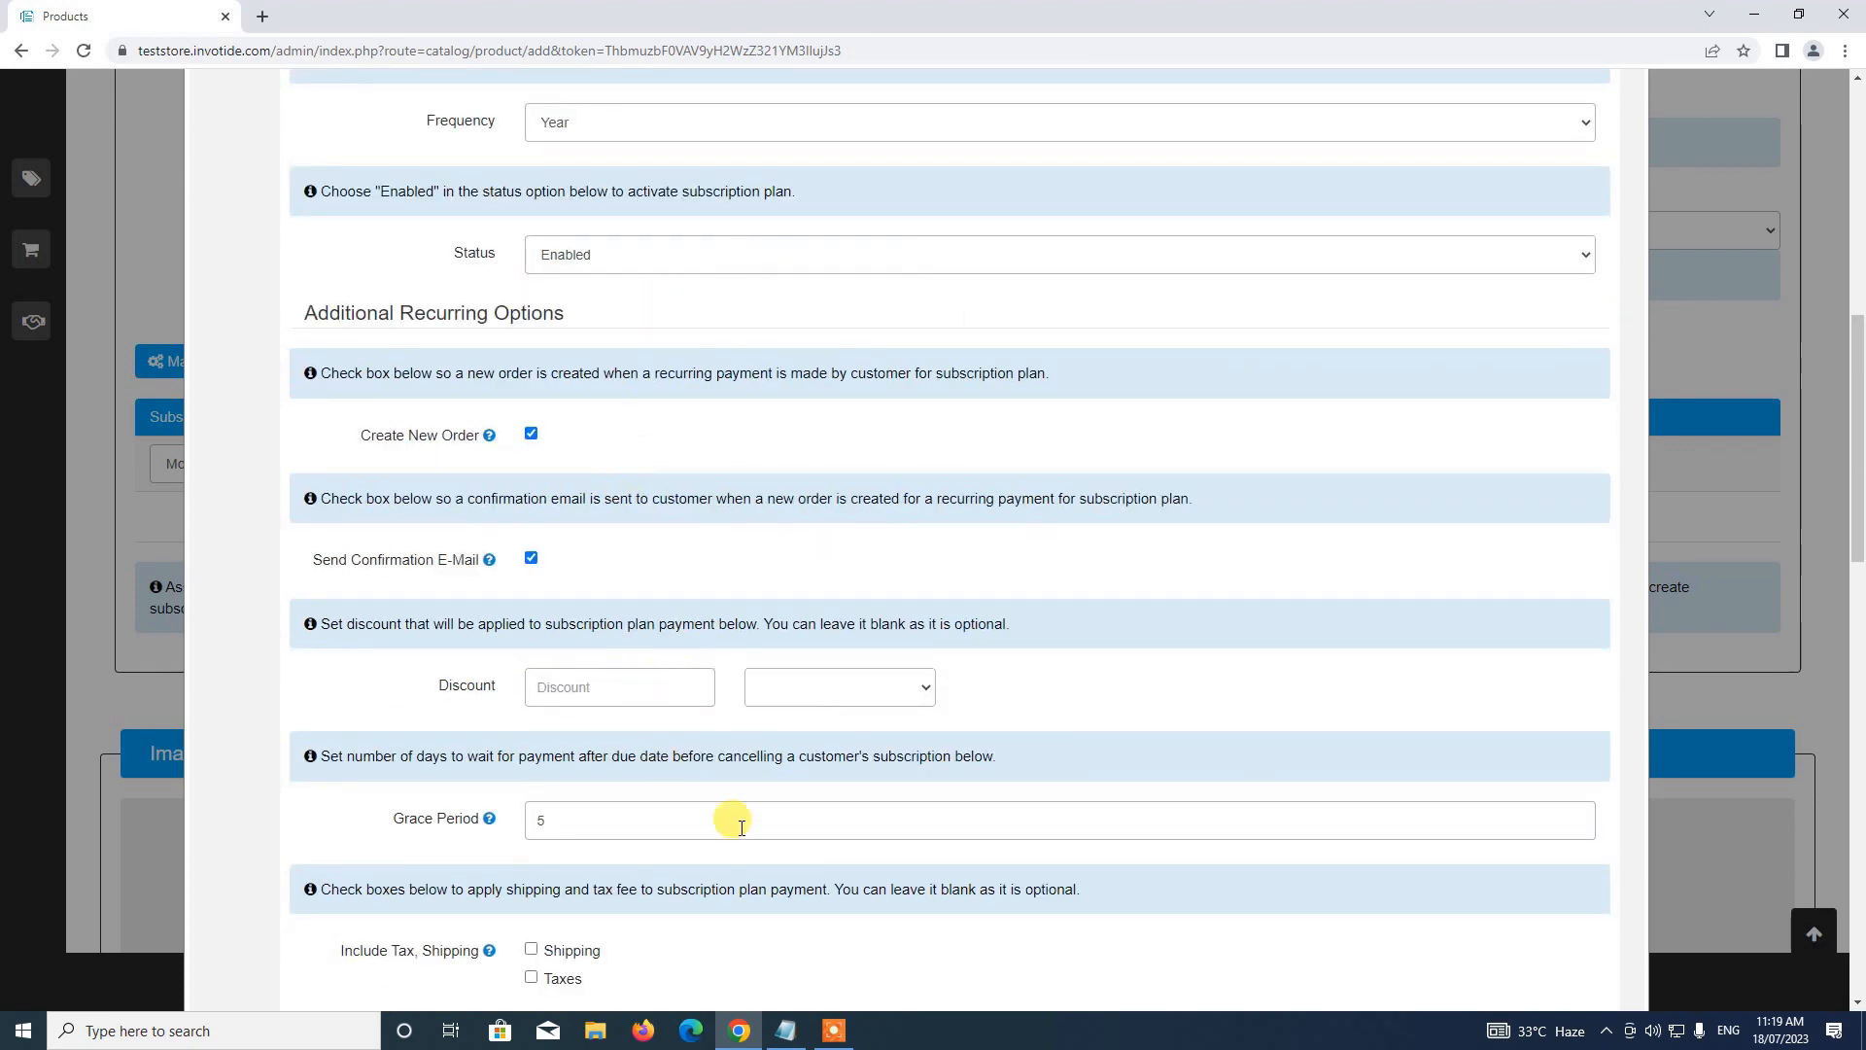
scroll(738, 656, "down", 3)
left_click(580, 383)
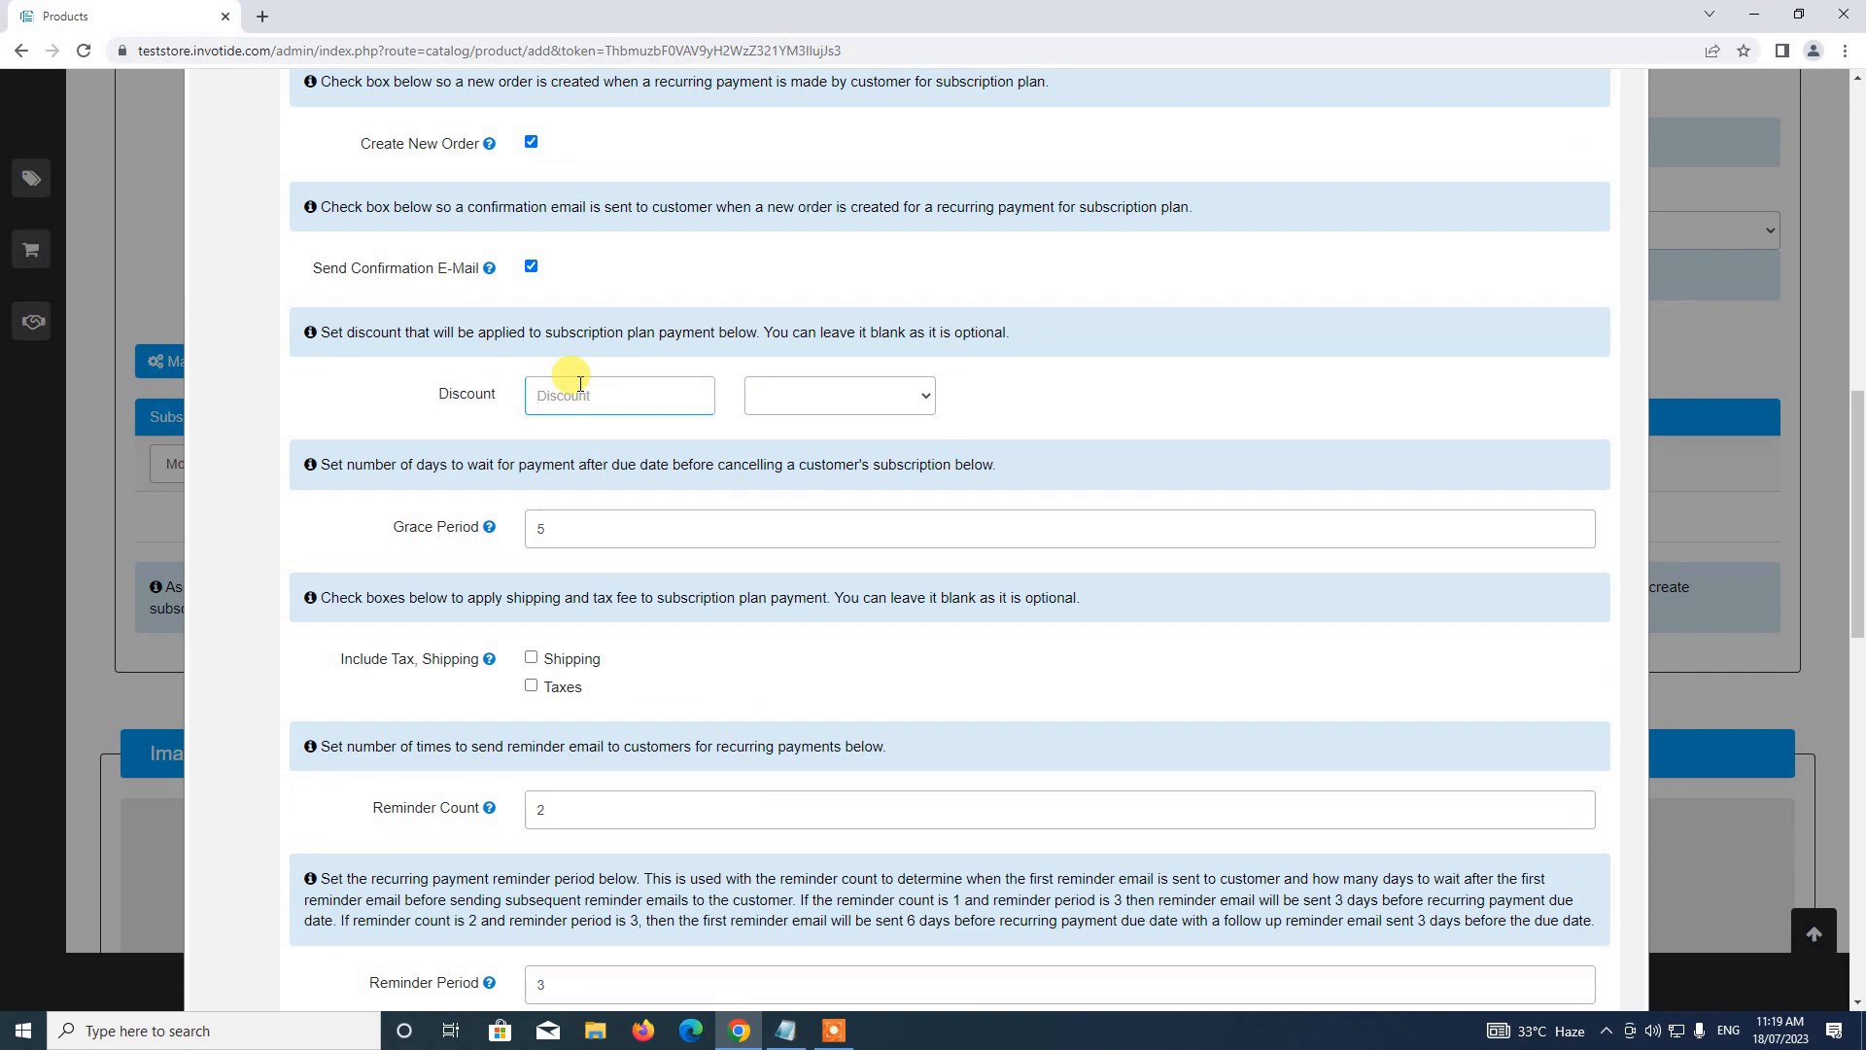
type("000")
left_click(804, 396)
left_click(807, 426)
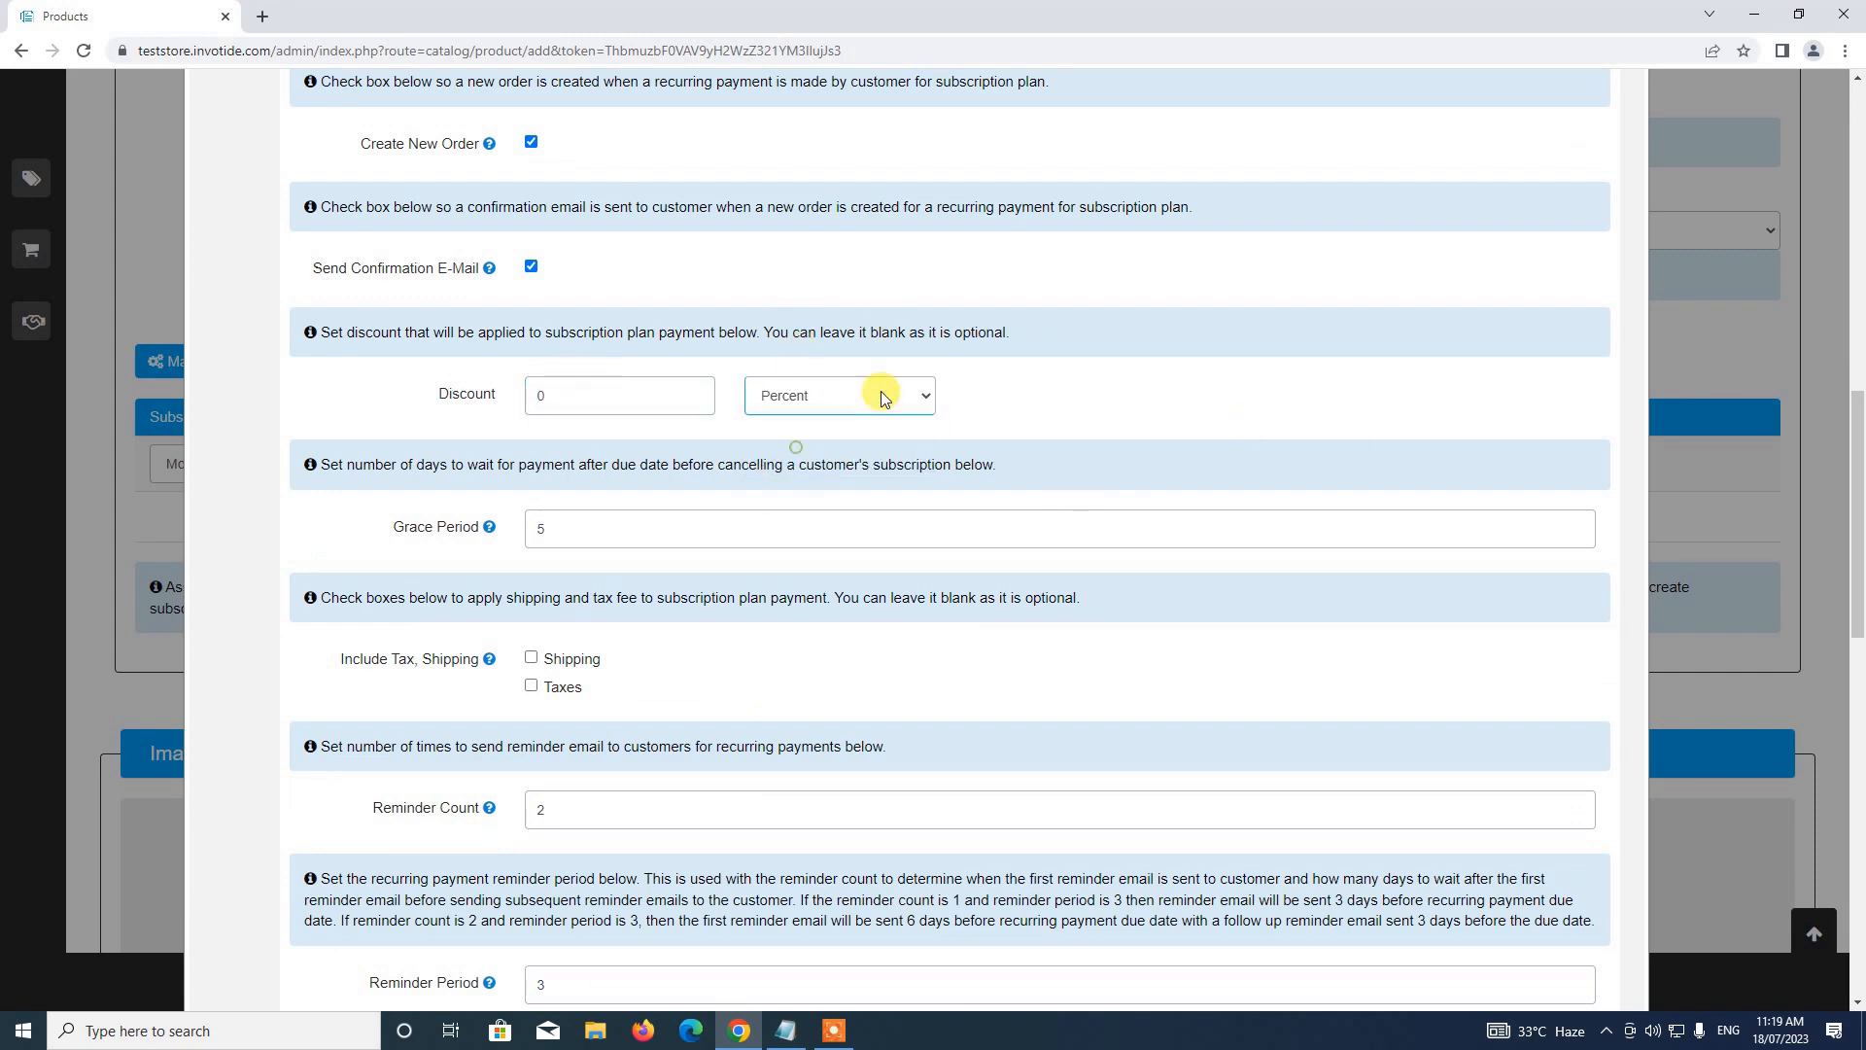
left_click(881, 395)
scroll(1152, 525, "up", 10)
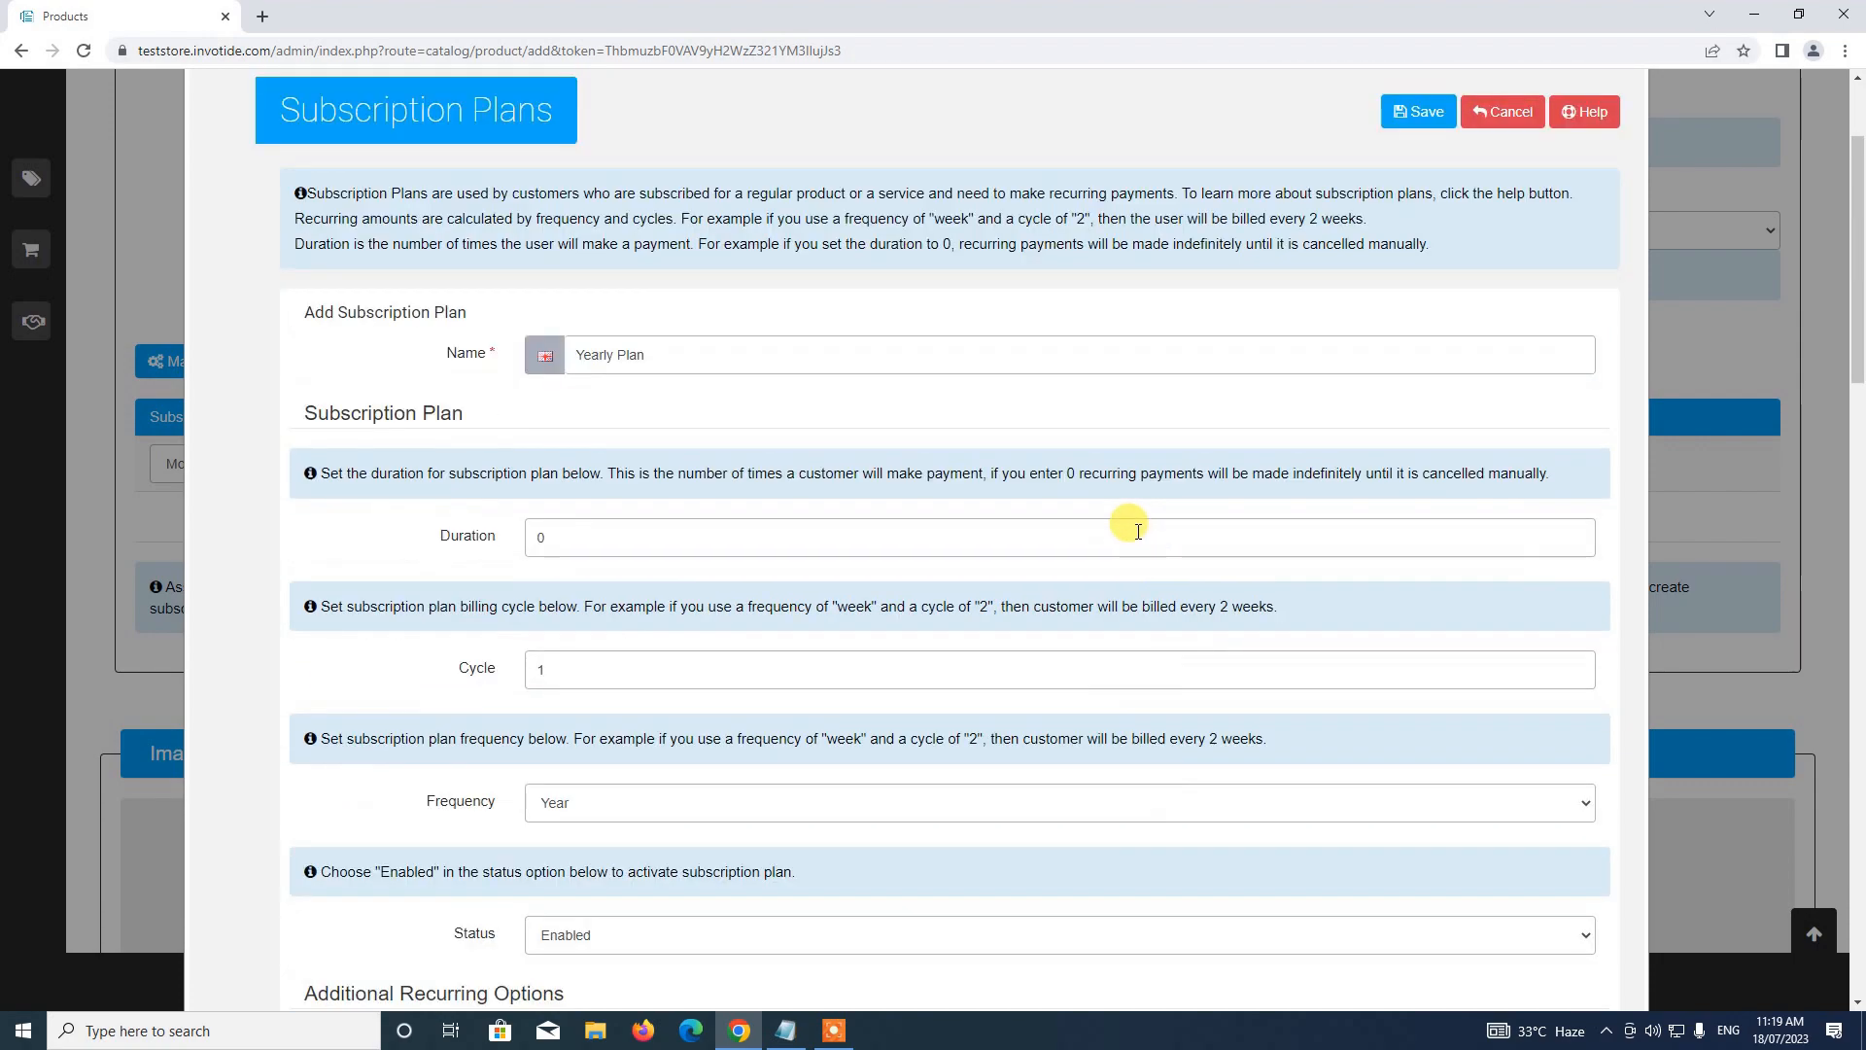
scroll(1137, 532, "down", 4)
scroll(571, 446, "down", 7)
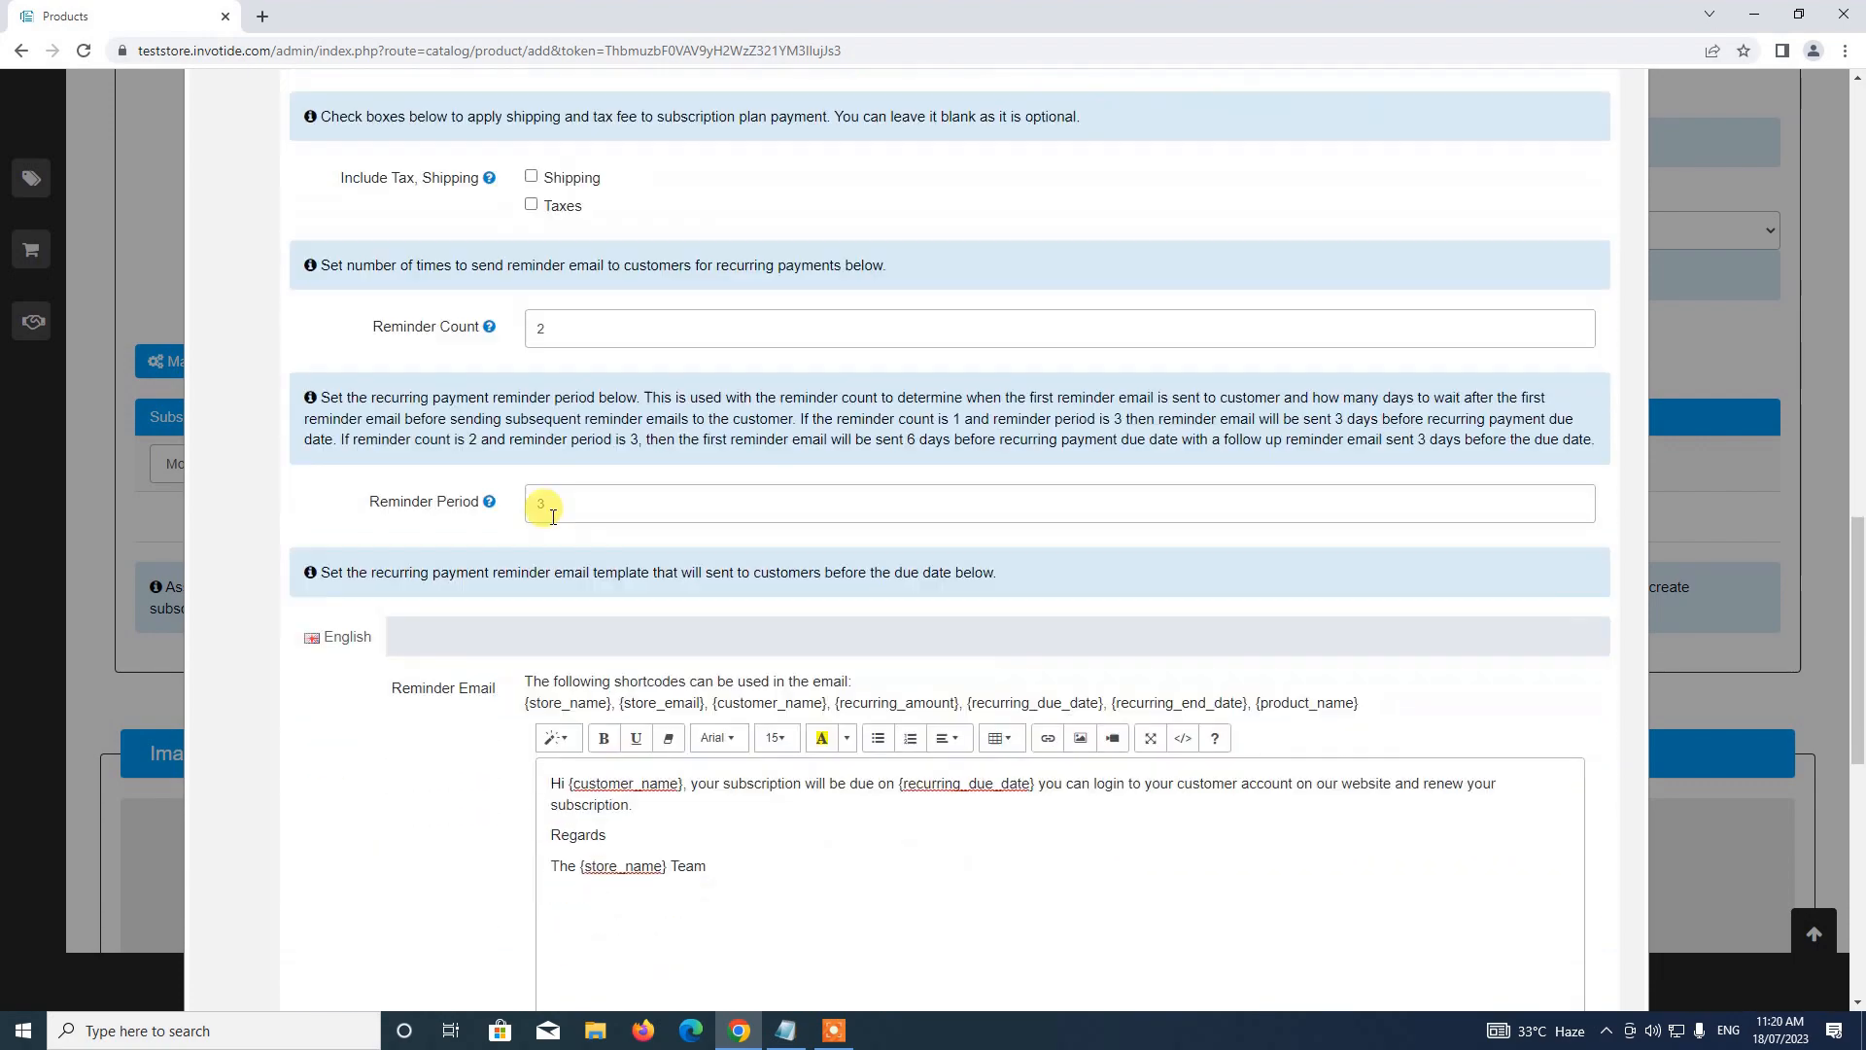
scroll(564, 525, "up", 14)
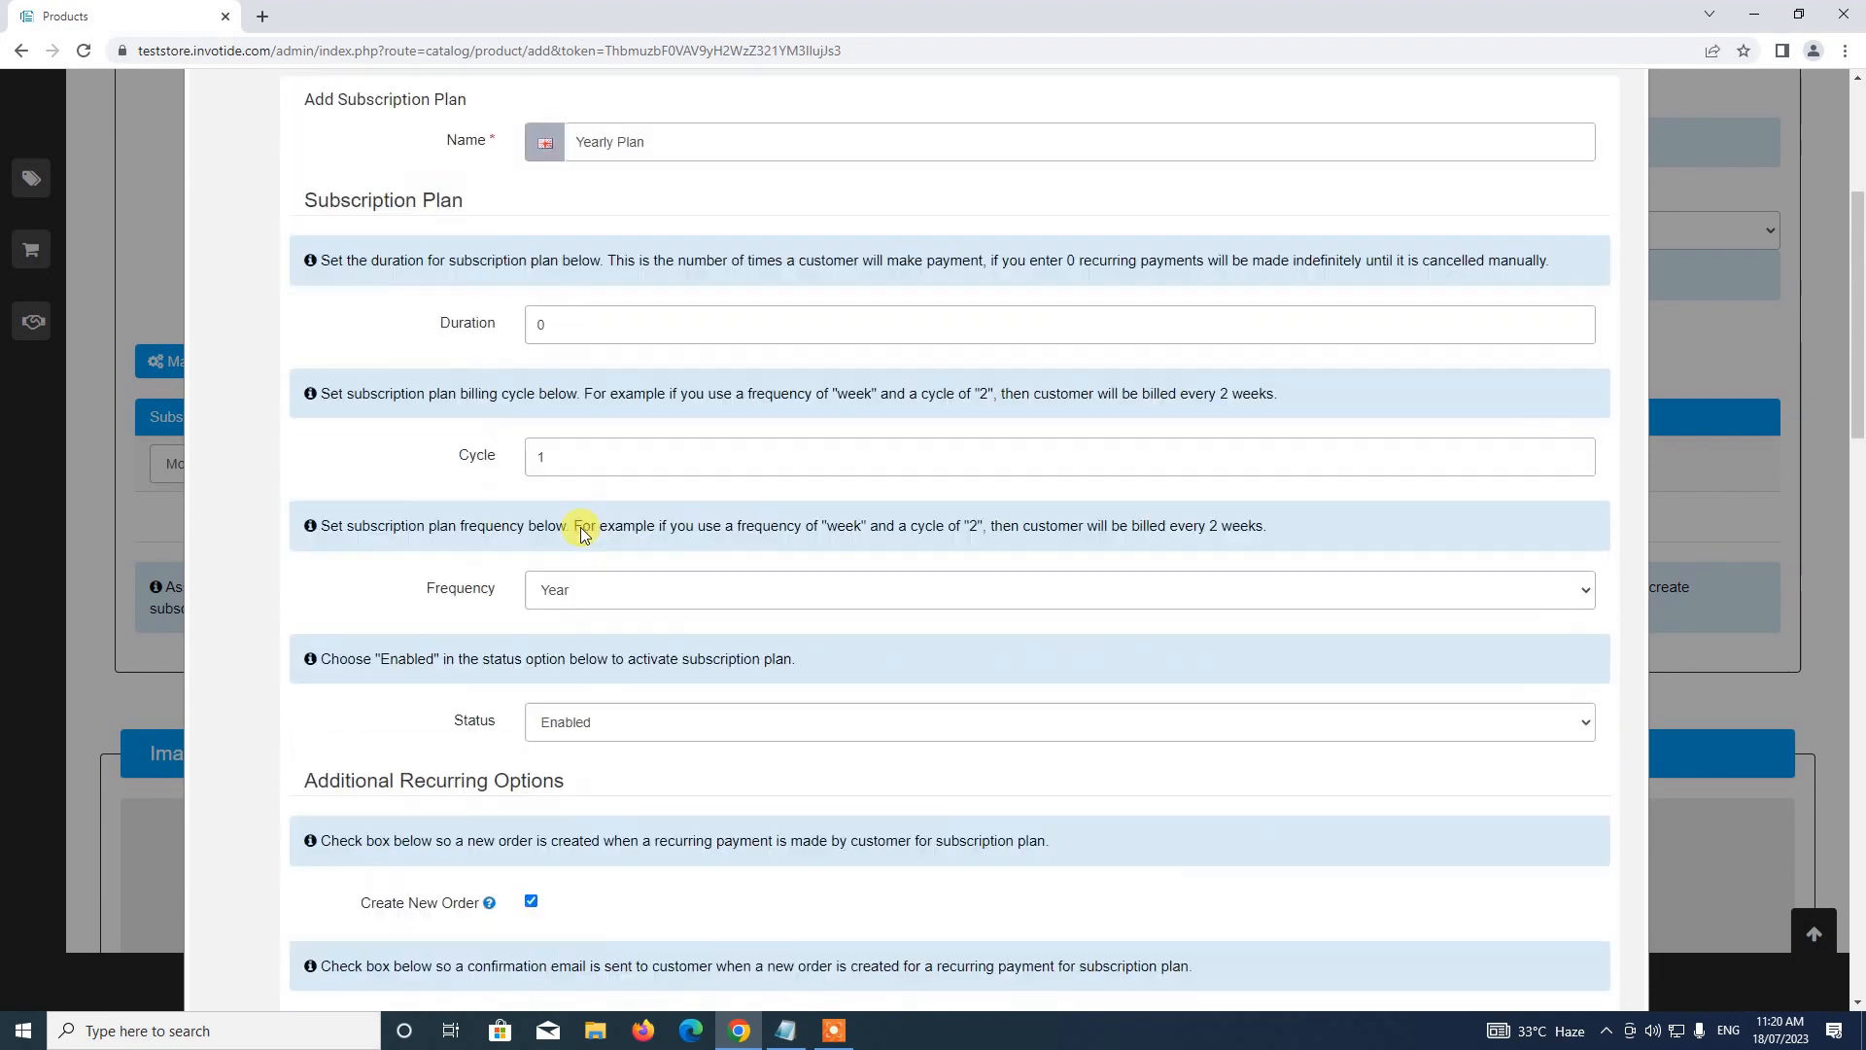
scroll(581, 527, "up", 2)
scroll(588, 584, "down", 2)
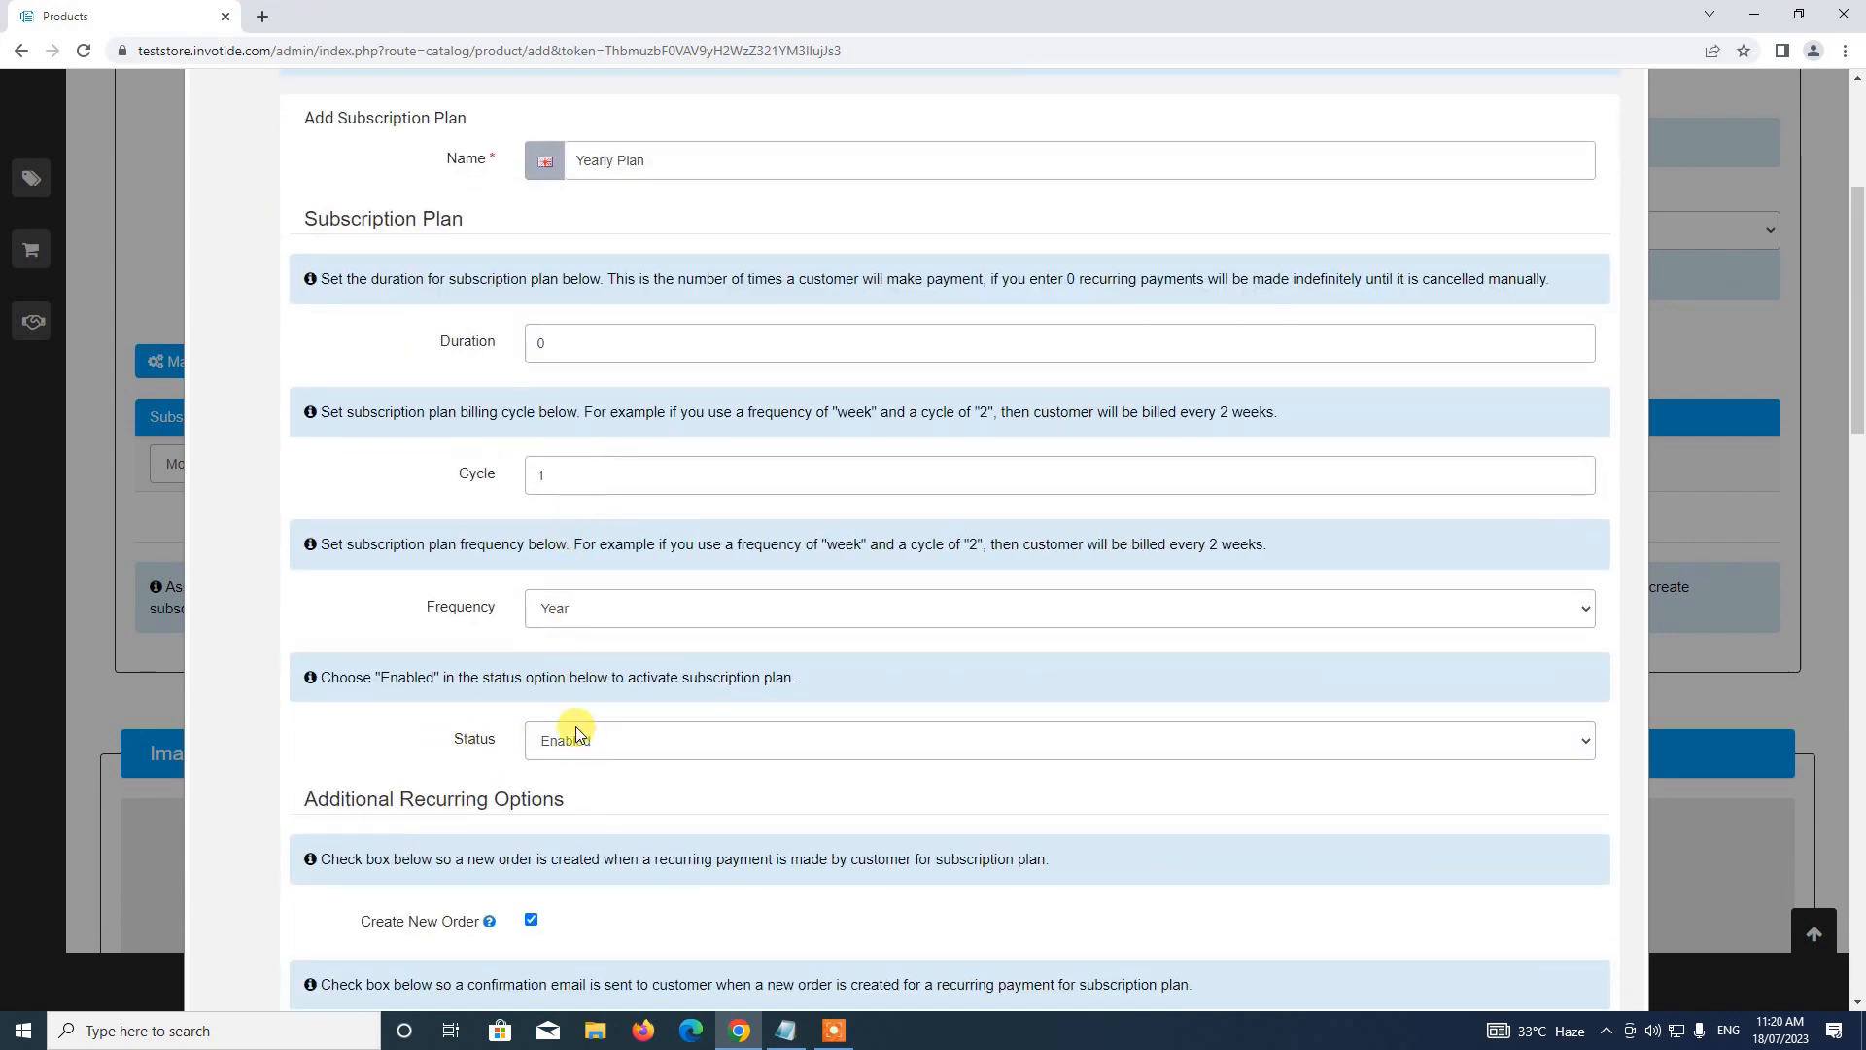
scroll(662, 692, "up", 4)
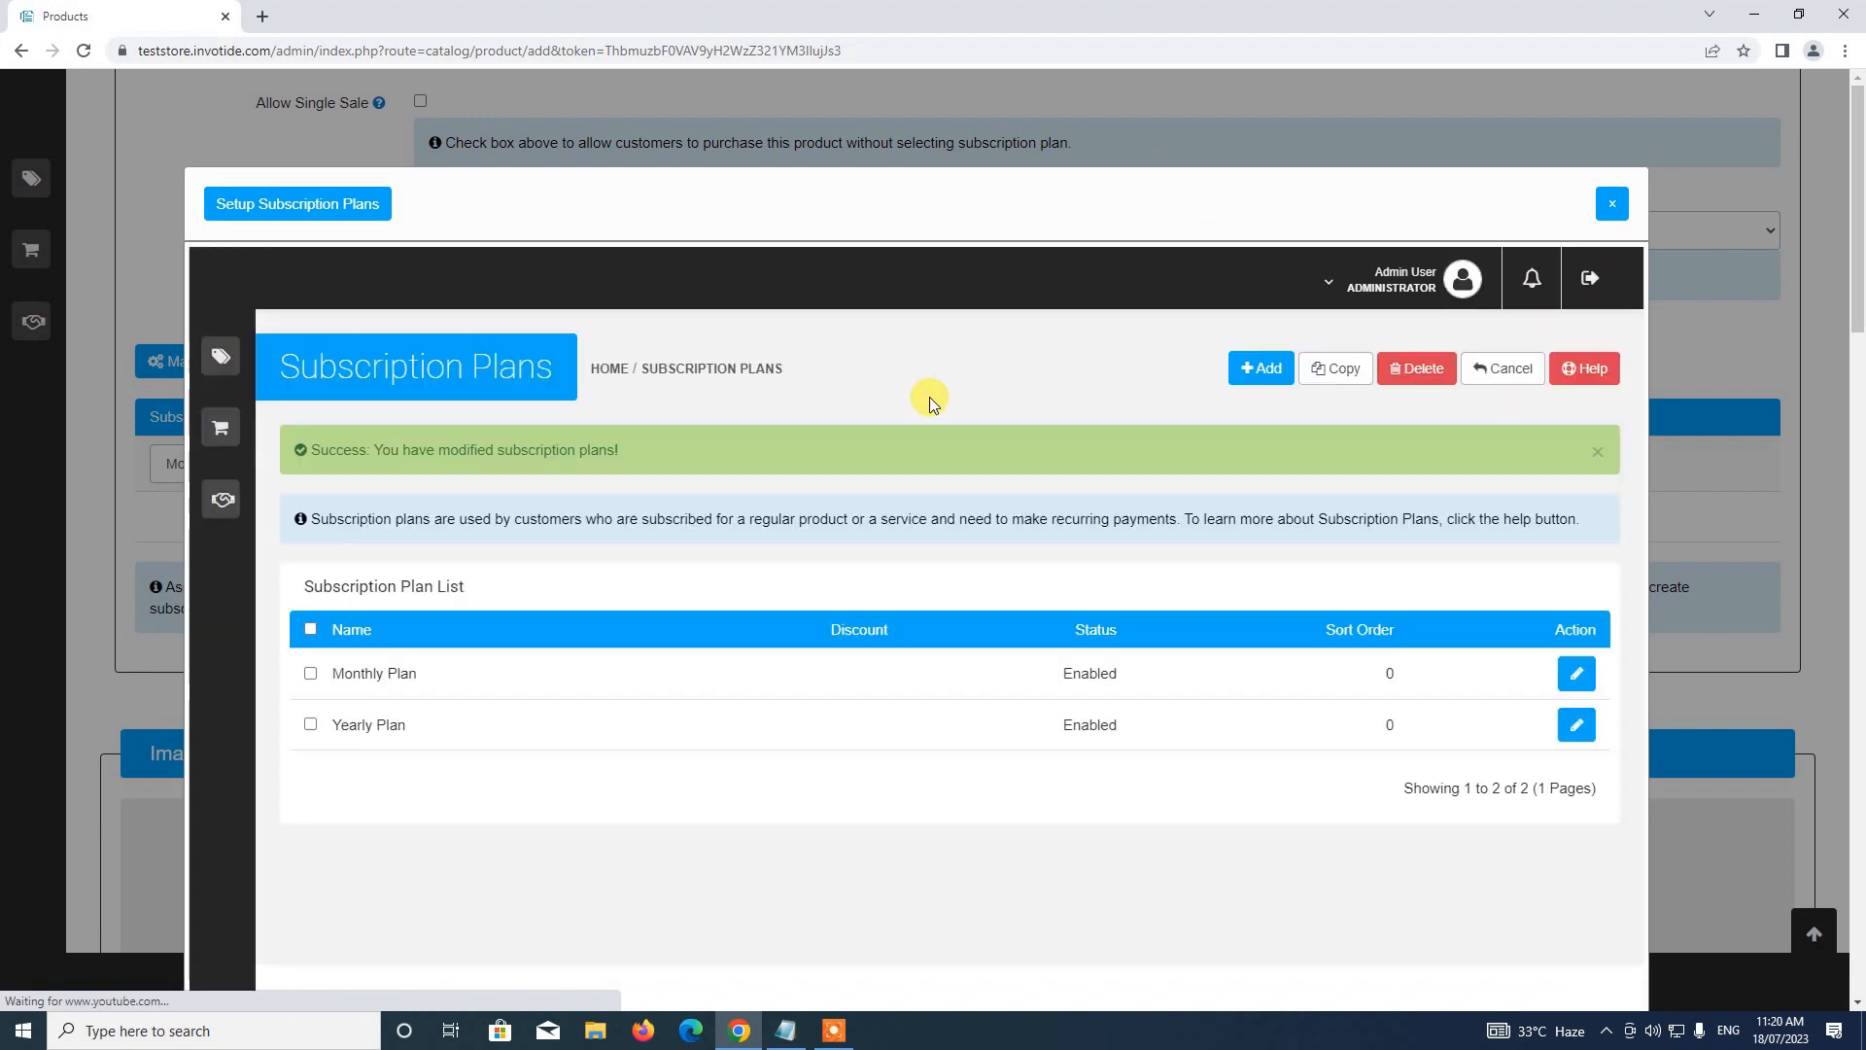
Close the Subscription Plans window and keep Monthly Plan as the product's Default-group plan
scroll(929, 397, "down", 2)
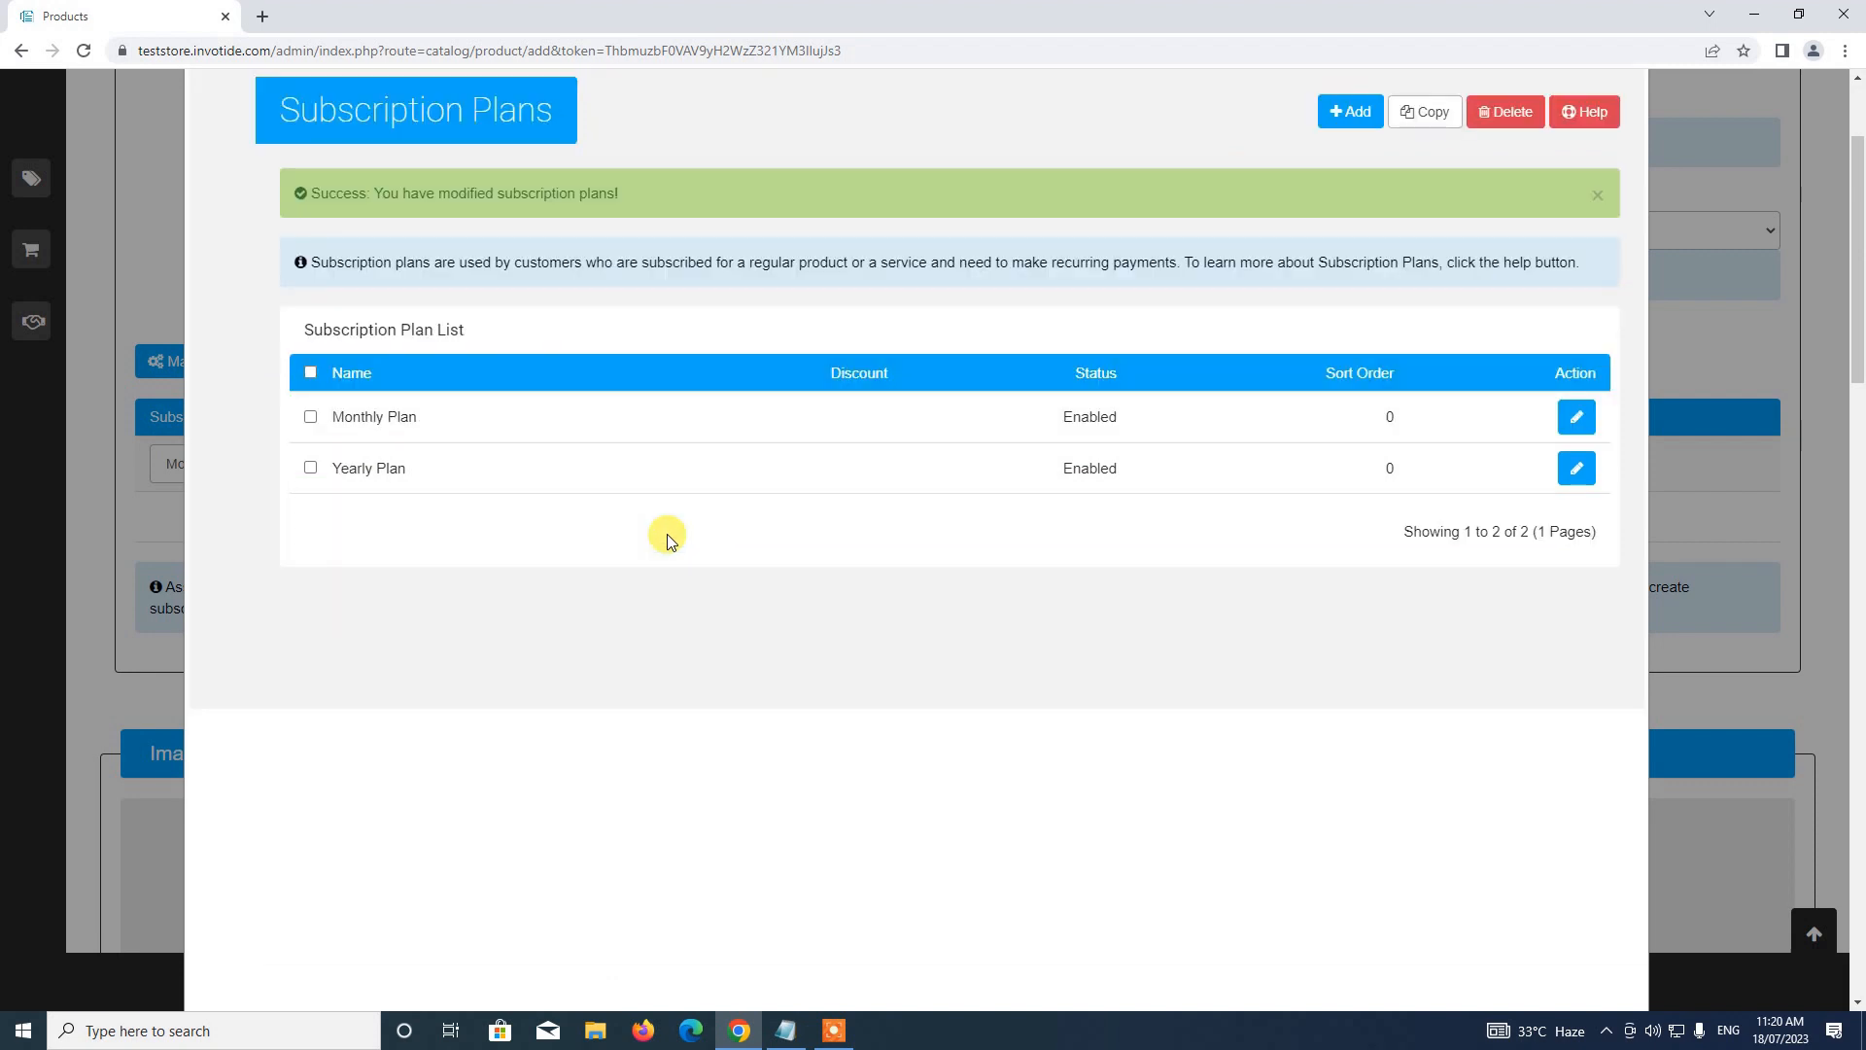
scroll(688, 525, "down", 1)
scroll(690, 523, "up", 3)
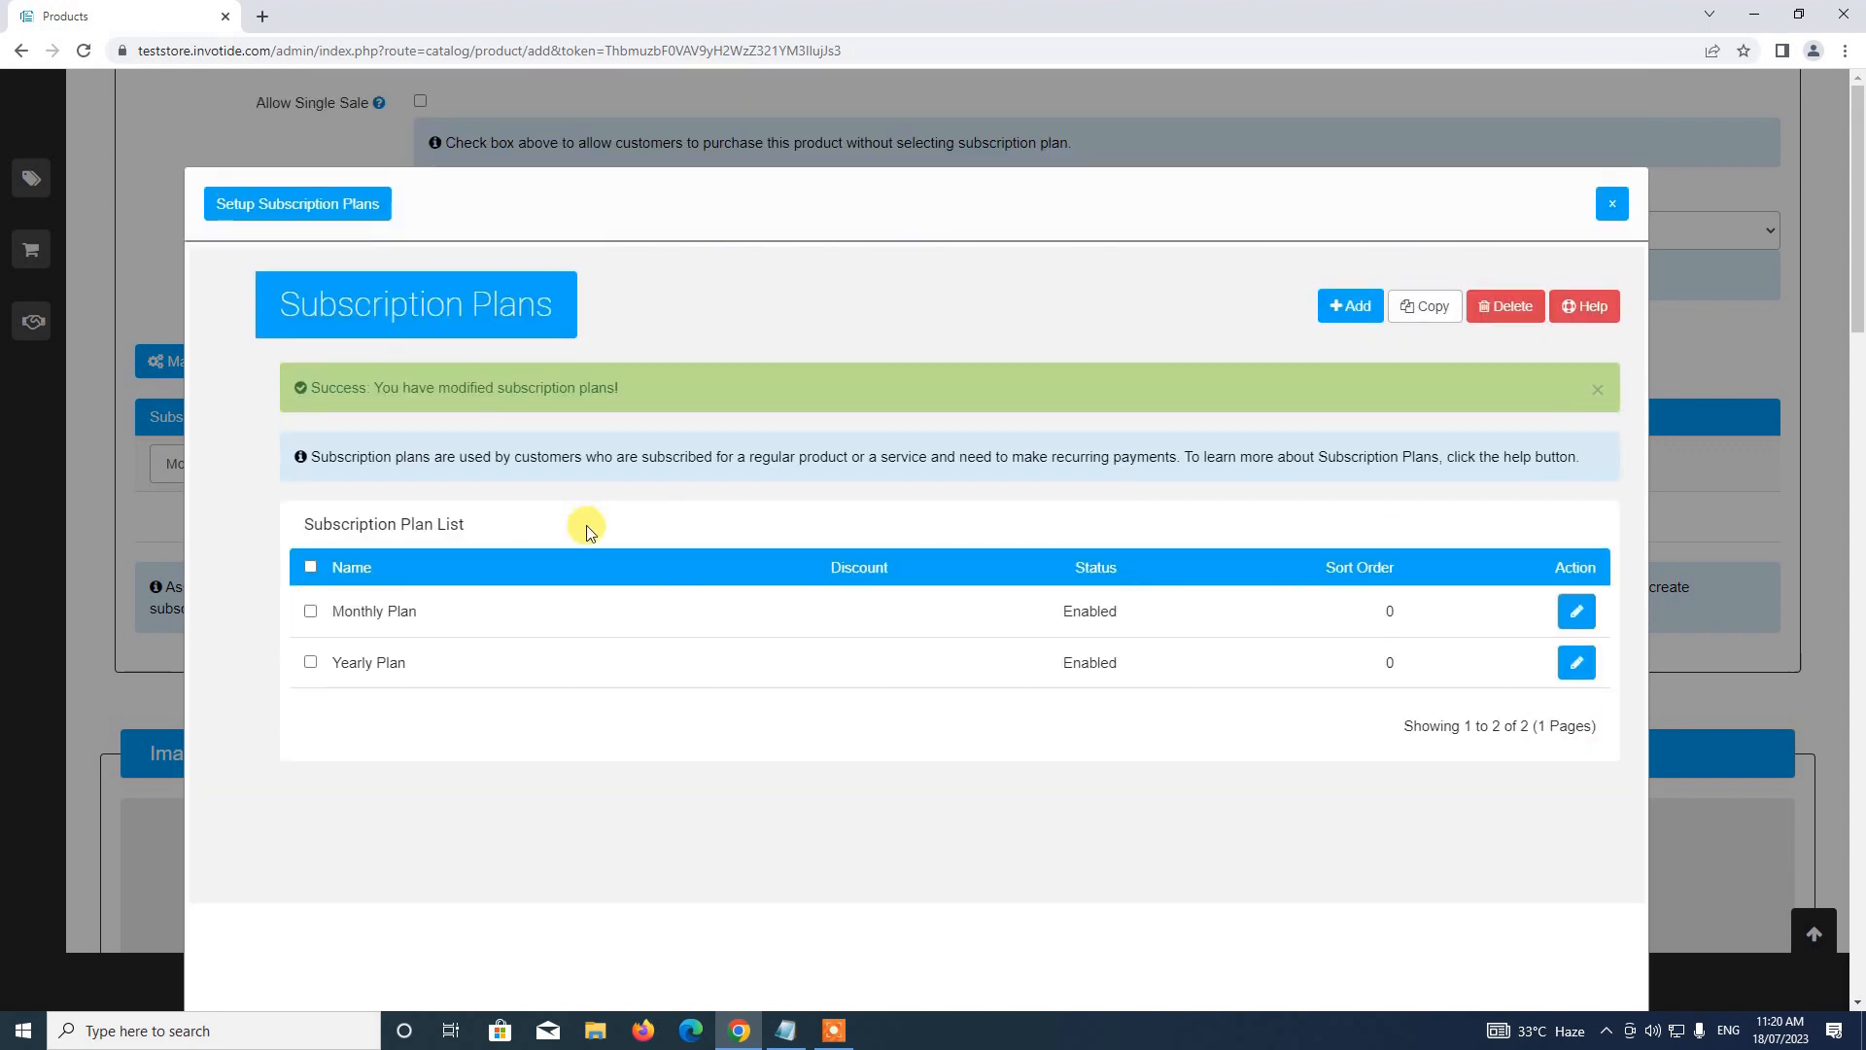
left_click(1606, 208)
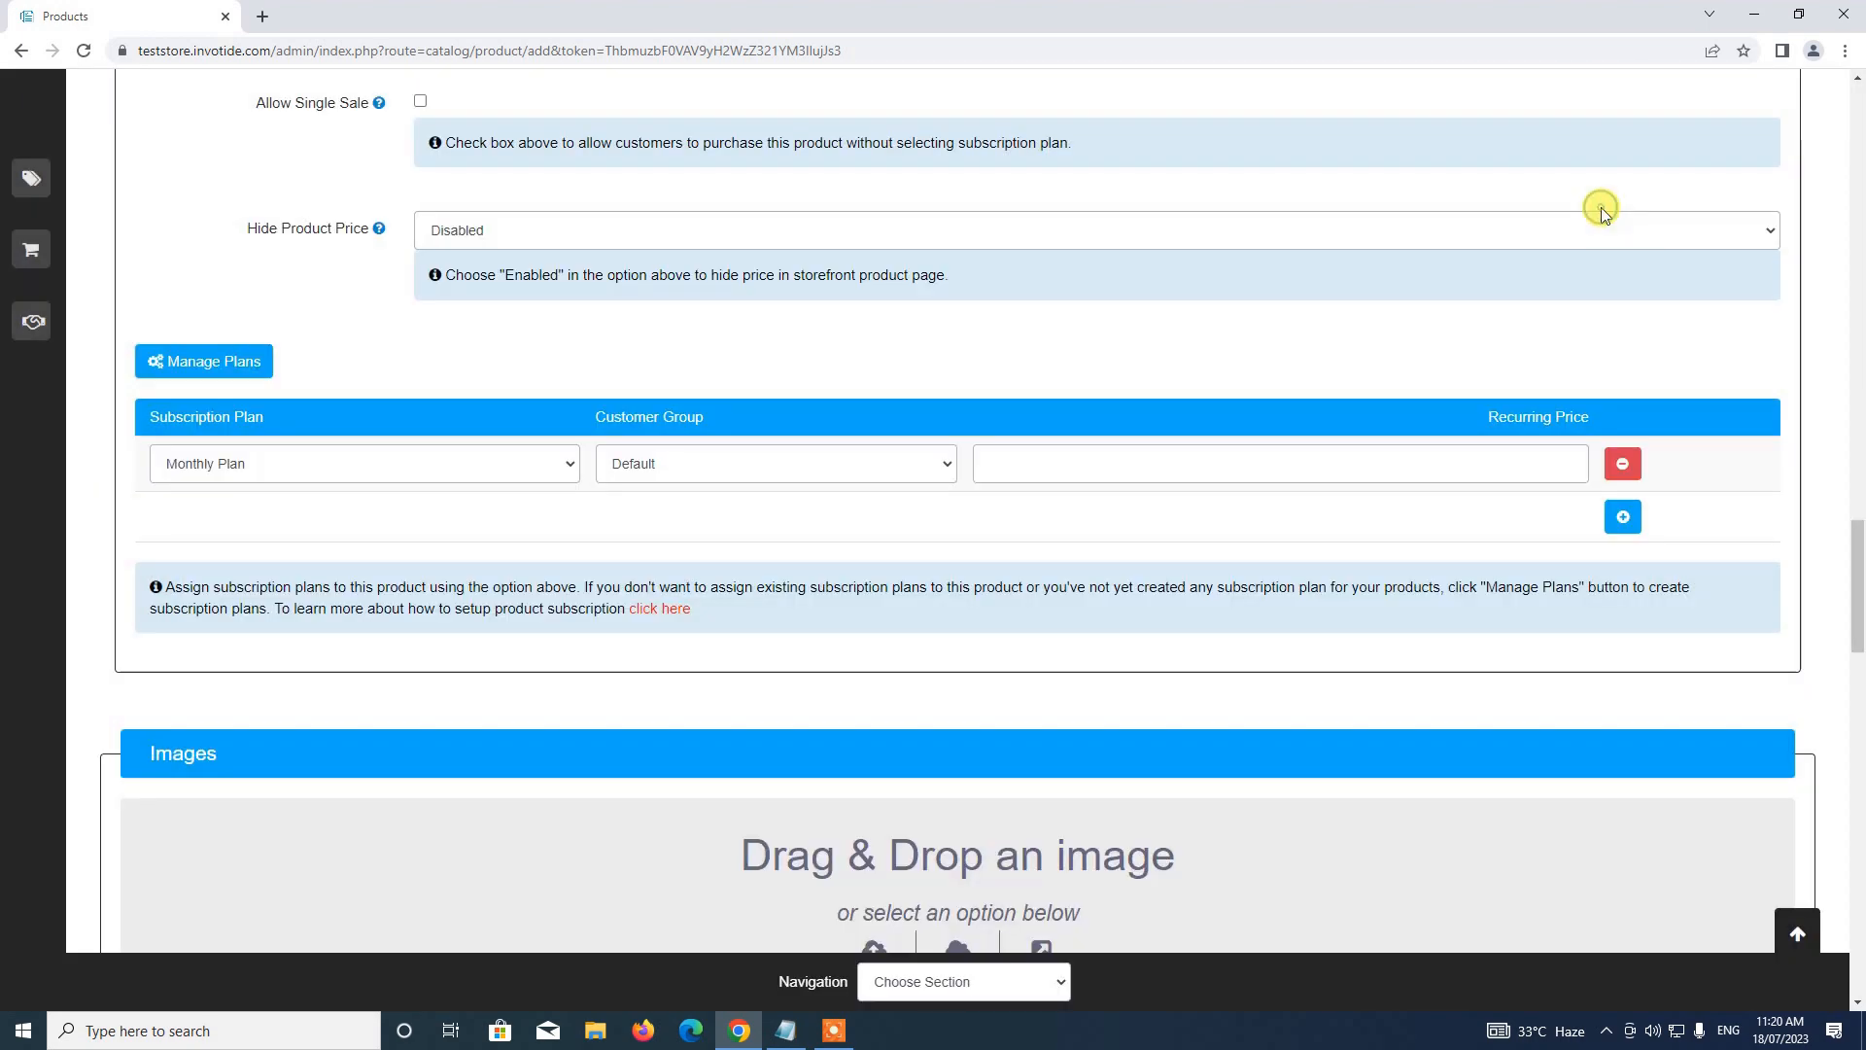
scroll(439, 363, "down", 1)
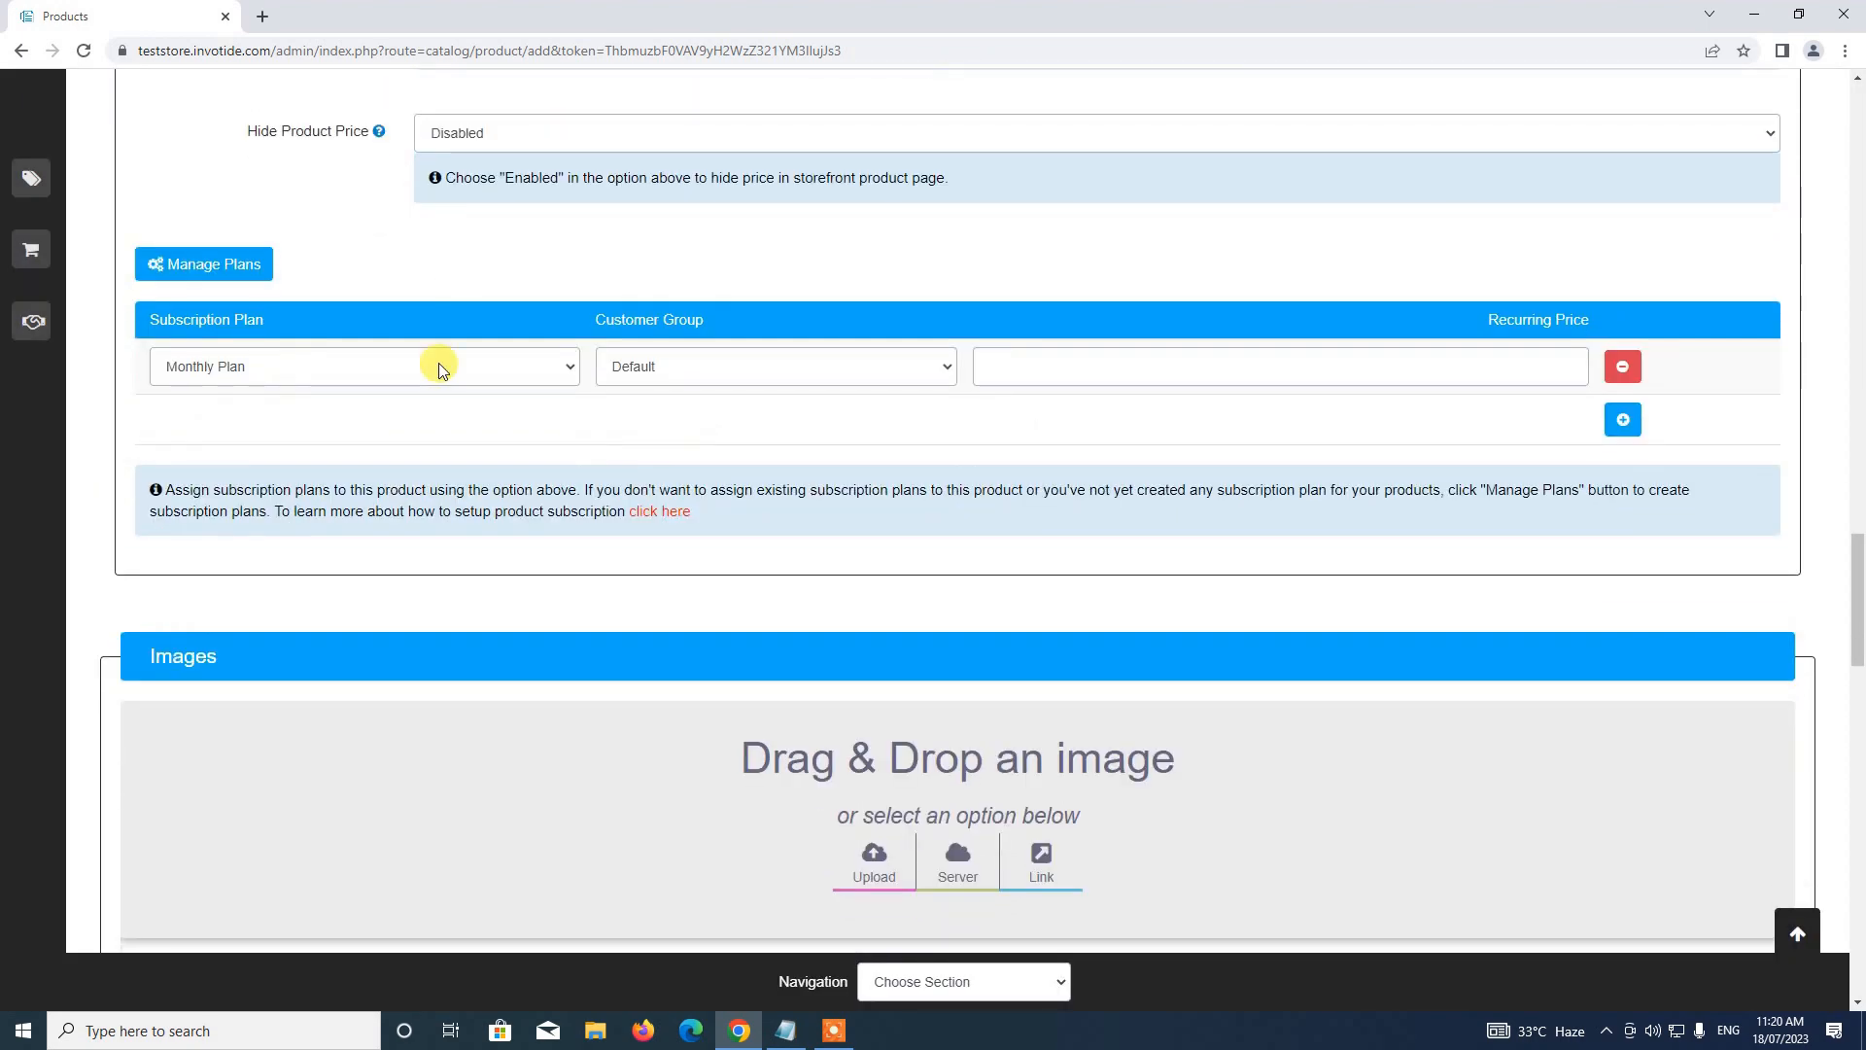
left_click(363, 375)
left_click(342, 395)
scroll(470, 356, "up", 4)
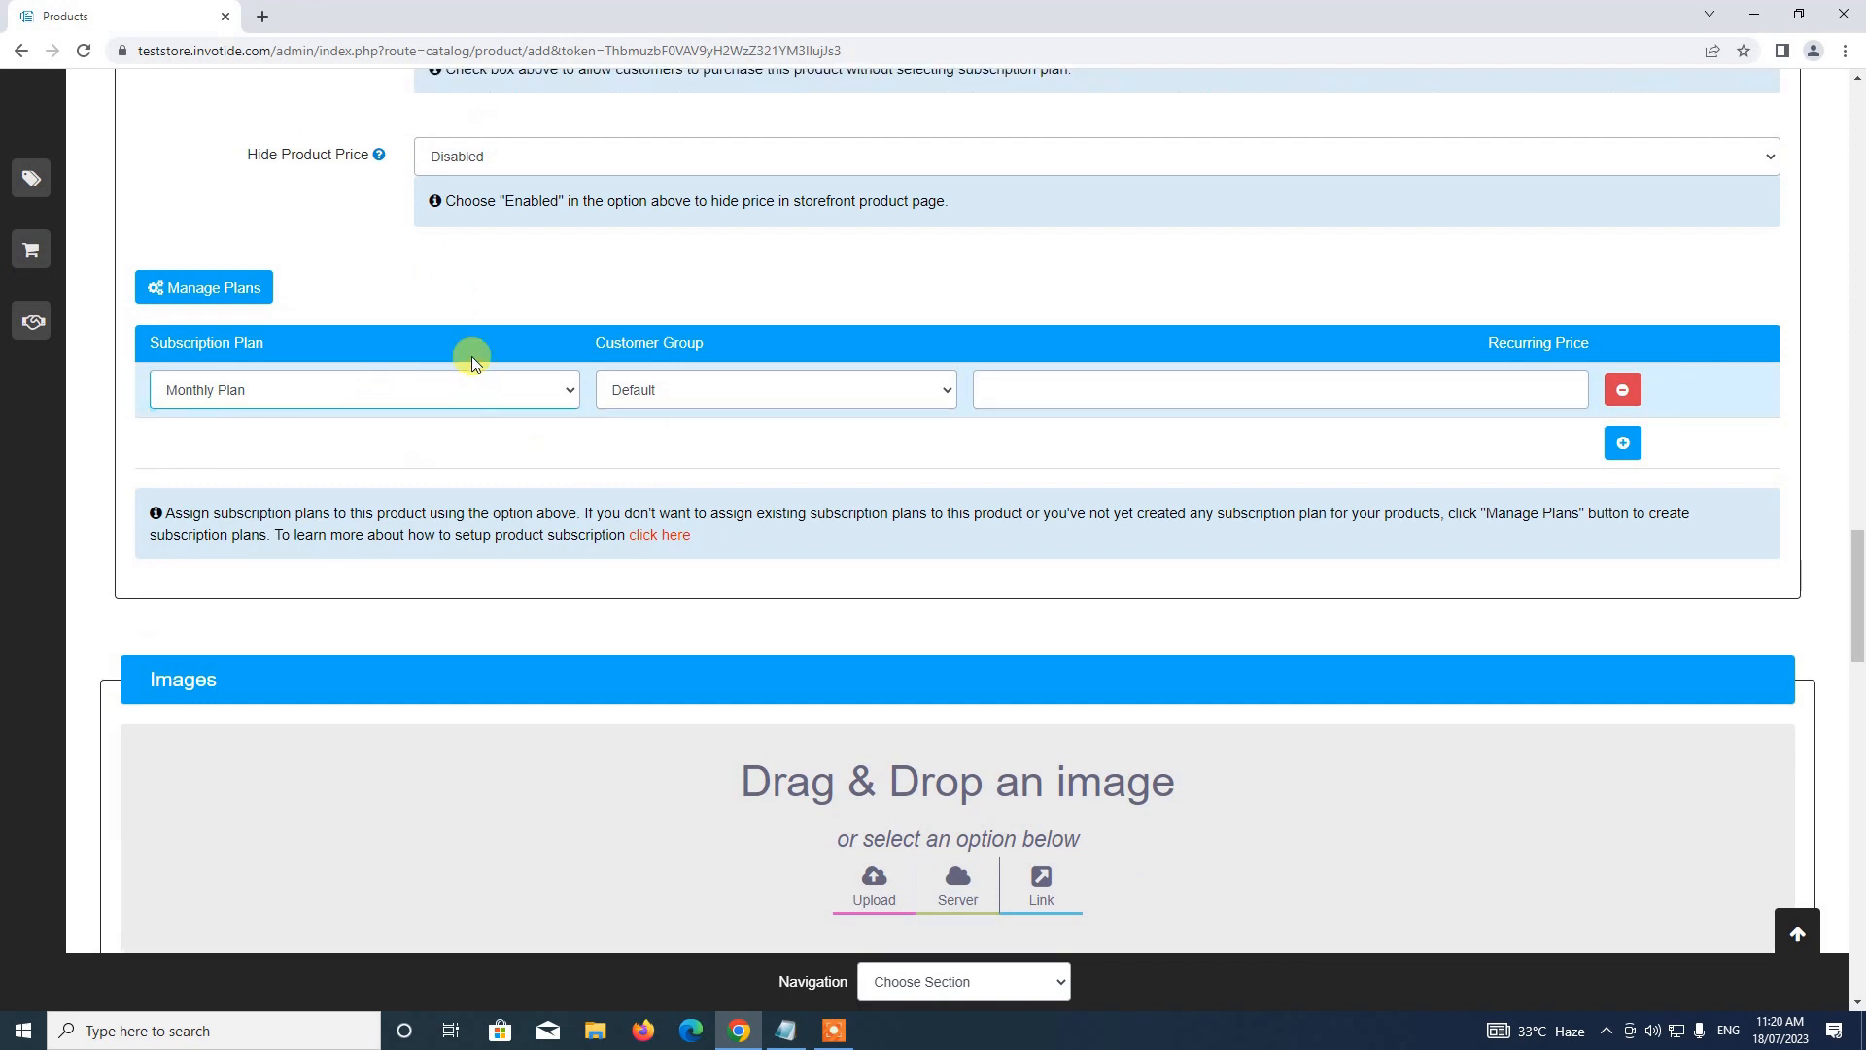
Reload the product page, make it a Subscription product, and enter the name 'Demo Subscription'
left_click(84, 51)
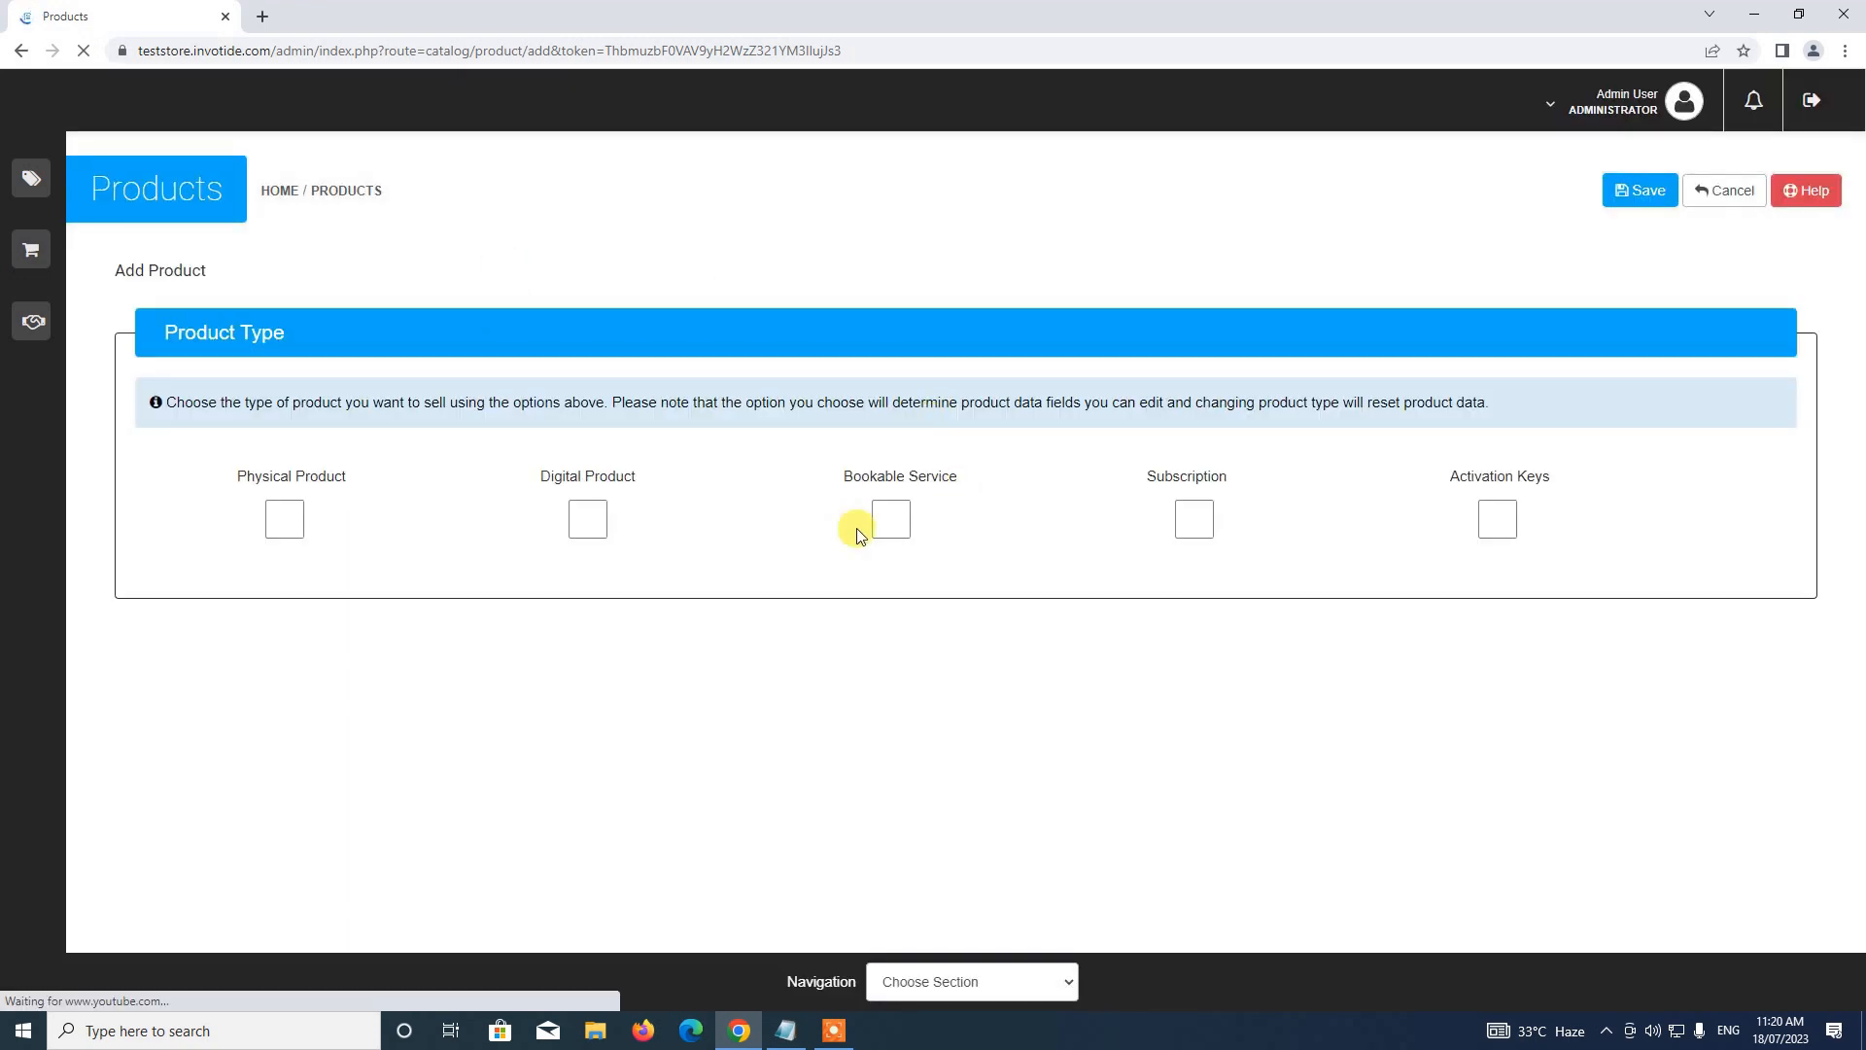
left_click(1190, 519)
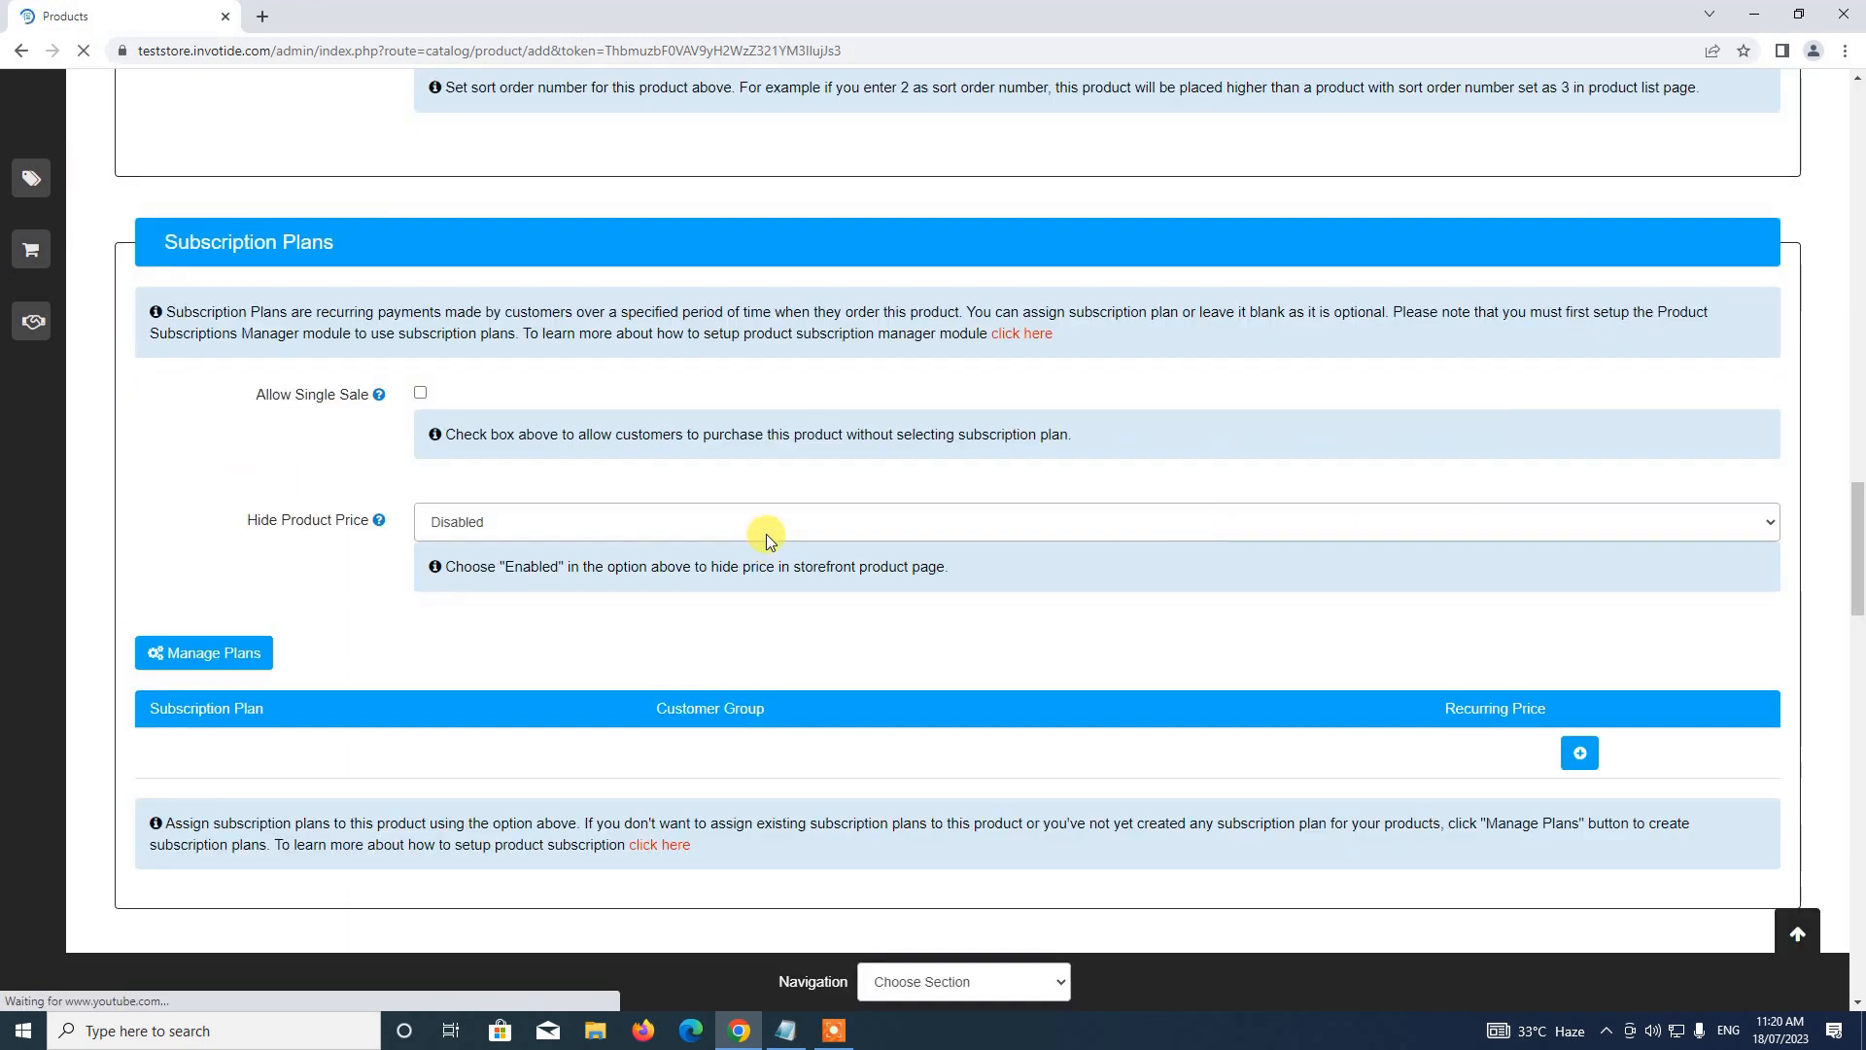
scroll(767, 503, "up", 14)
scroll(767, 503, "up", 10)
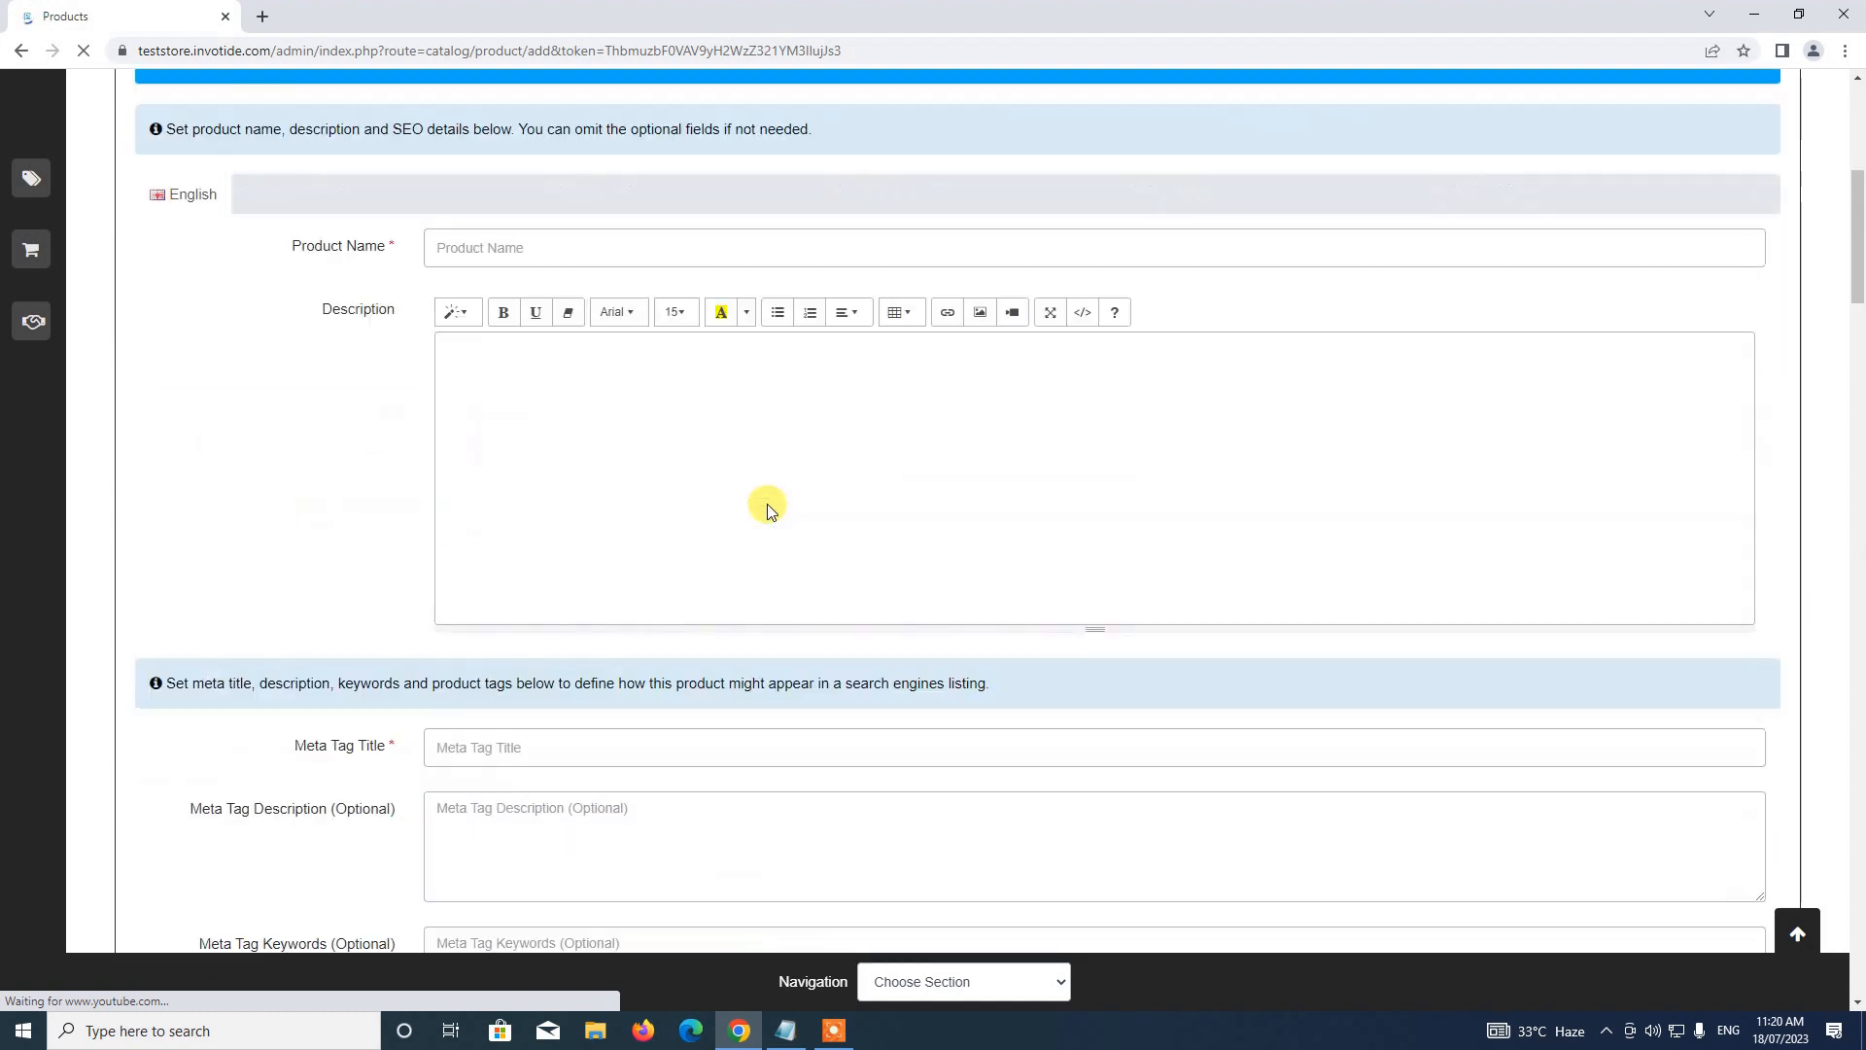
scroll(742, 490, "down", 4)
left_click(572, 455)
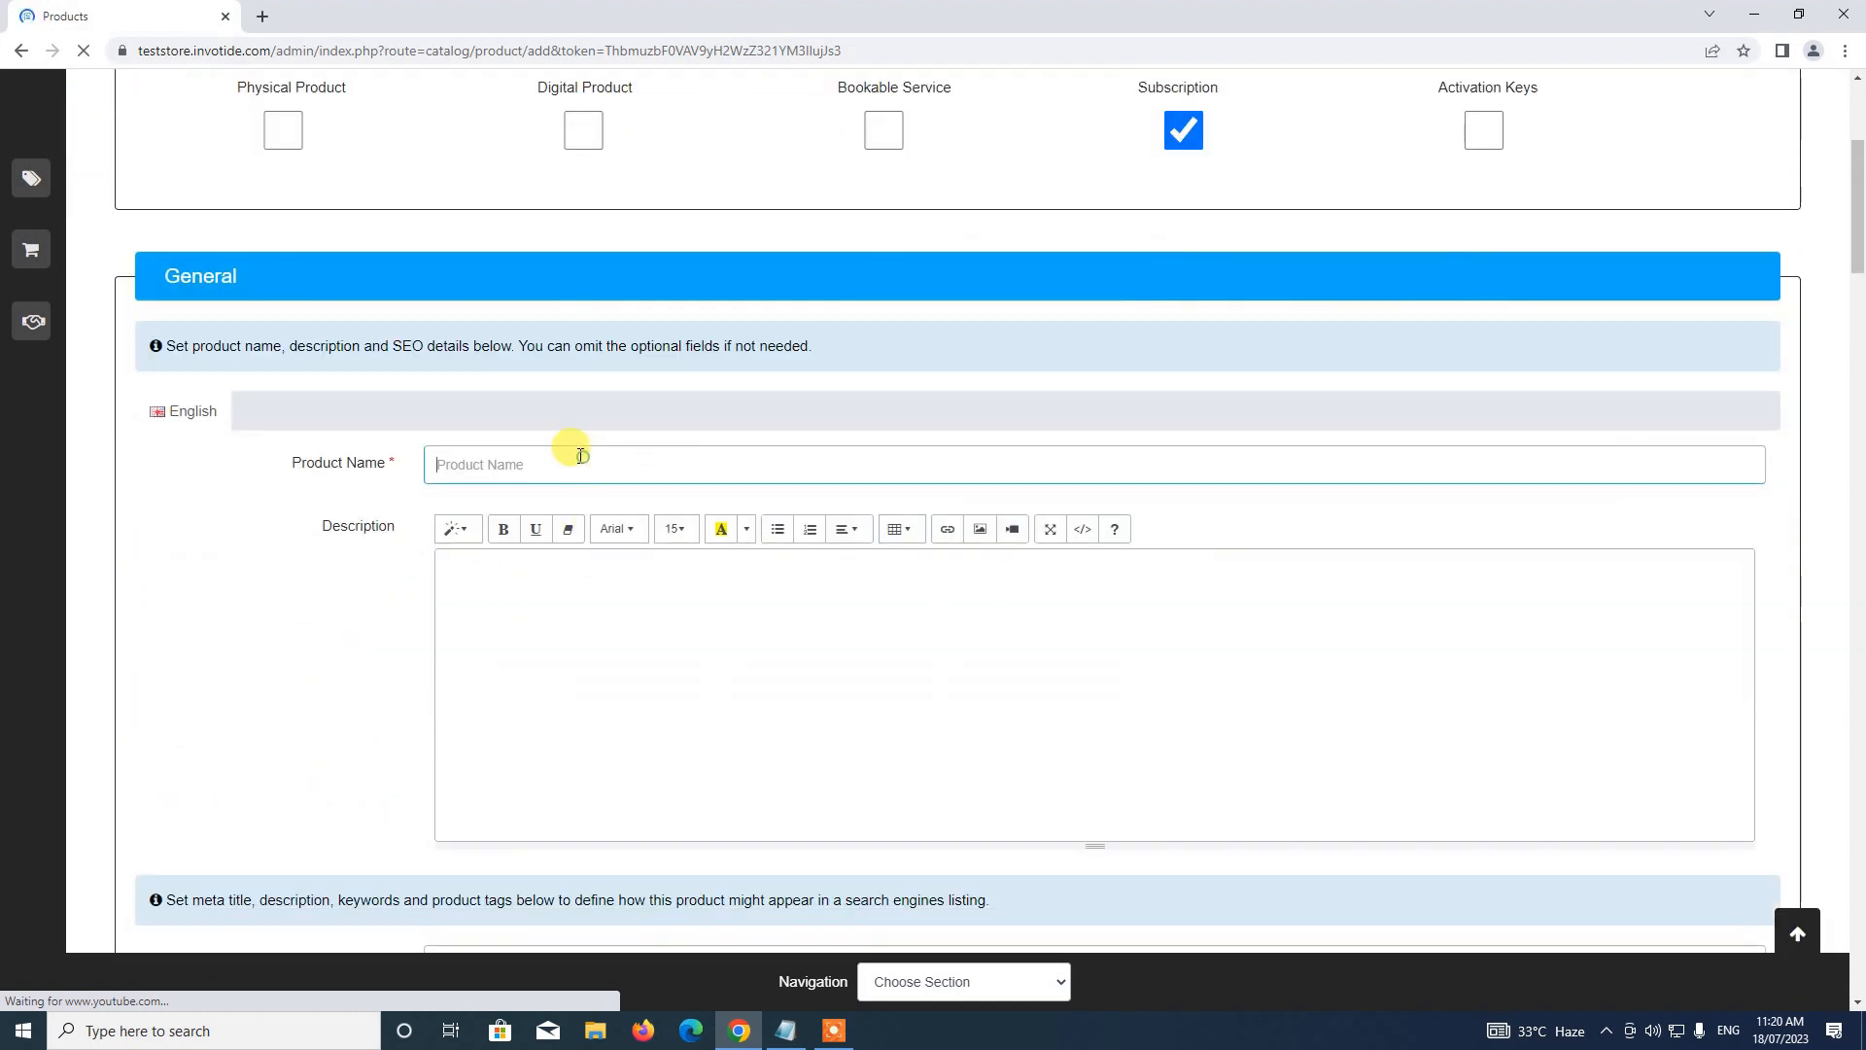
type("De")
type("emo S")
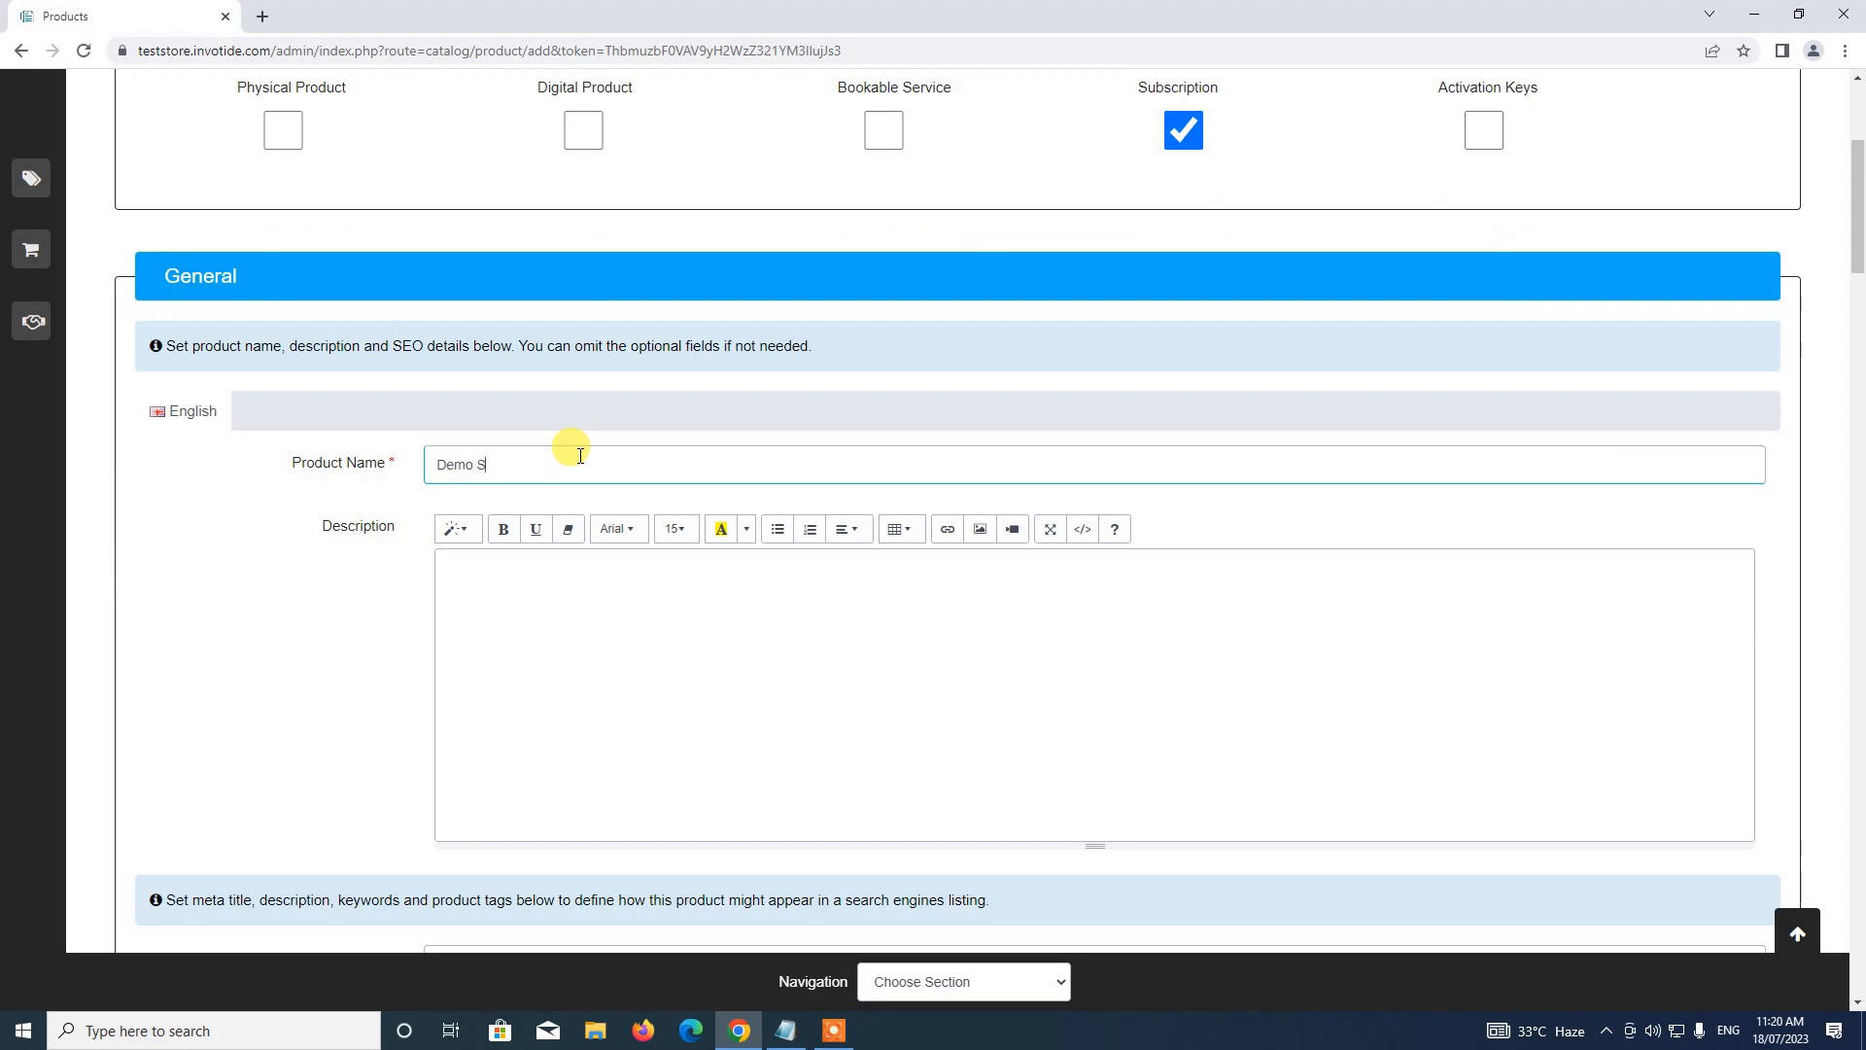
type("ubscription")
Add the description 'This is a demo subscribable product' and Meta Tag Title 'Demo Subscription'
left_click(627, 616)
type("This ")
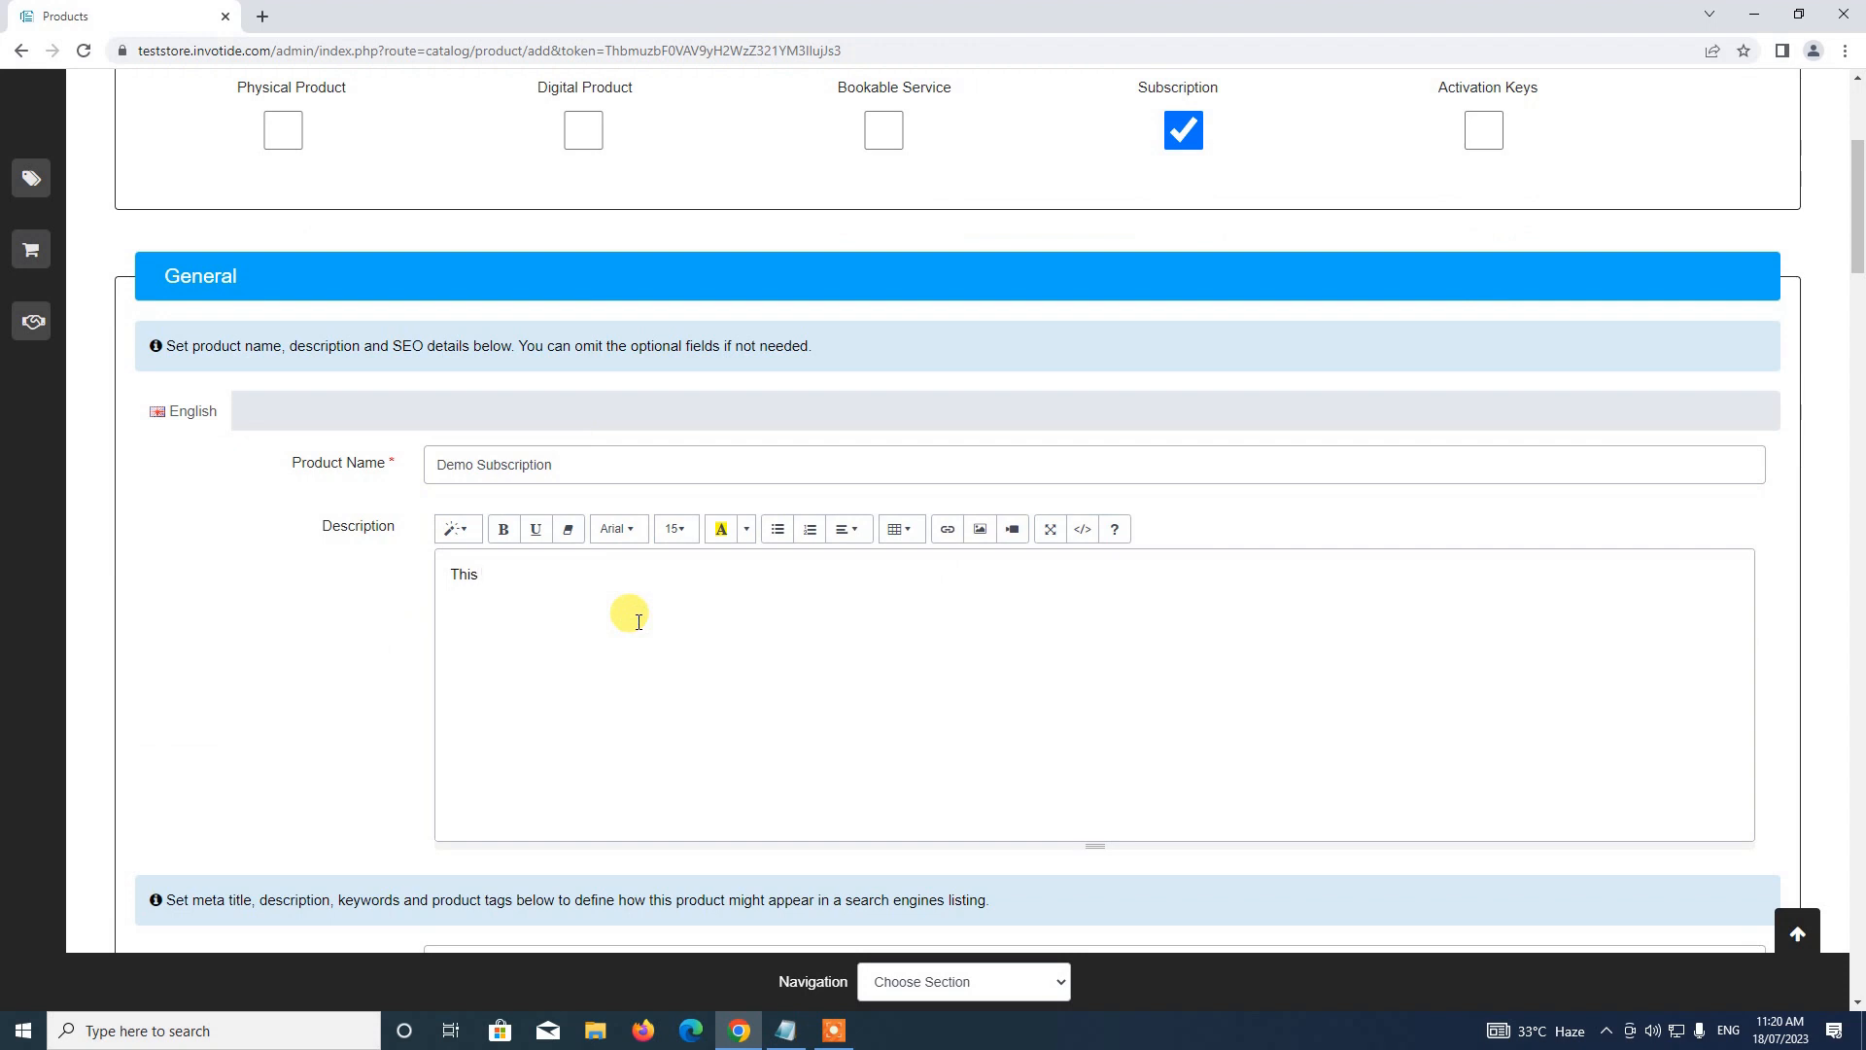
type("is a demo subscription")
type("bable prou")
scroll(641, 620, "down", 3)
left_click(642, 676)
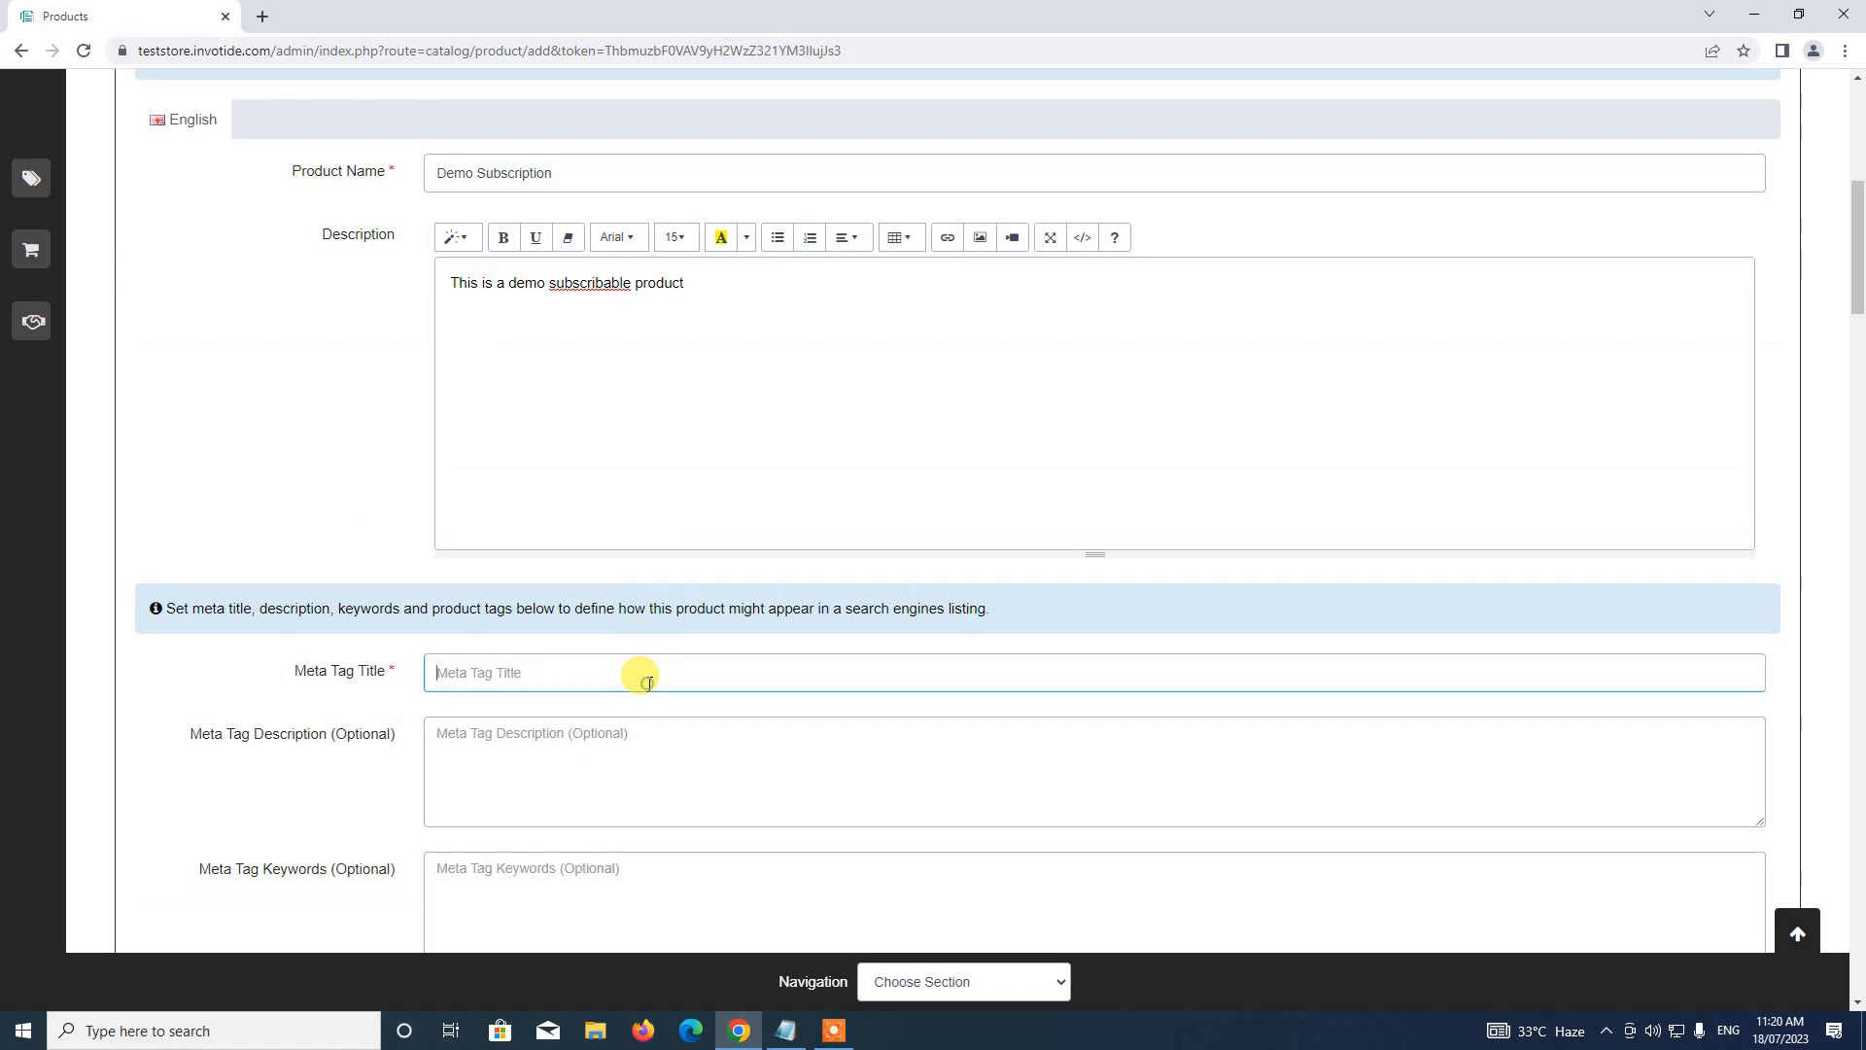
type("Demo Subscription")
scroll(649, 683, "down", 8)
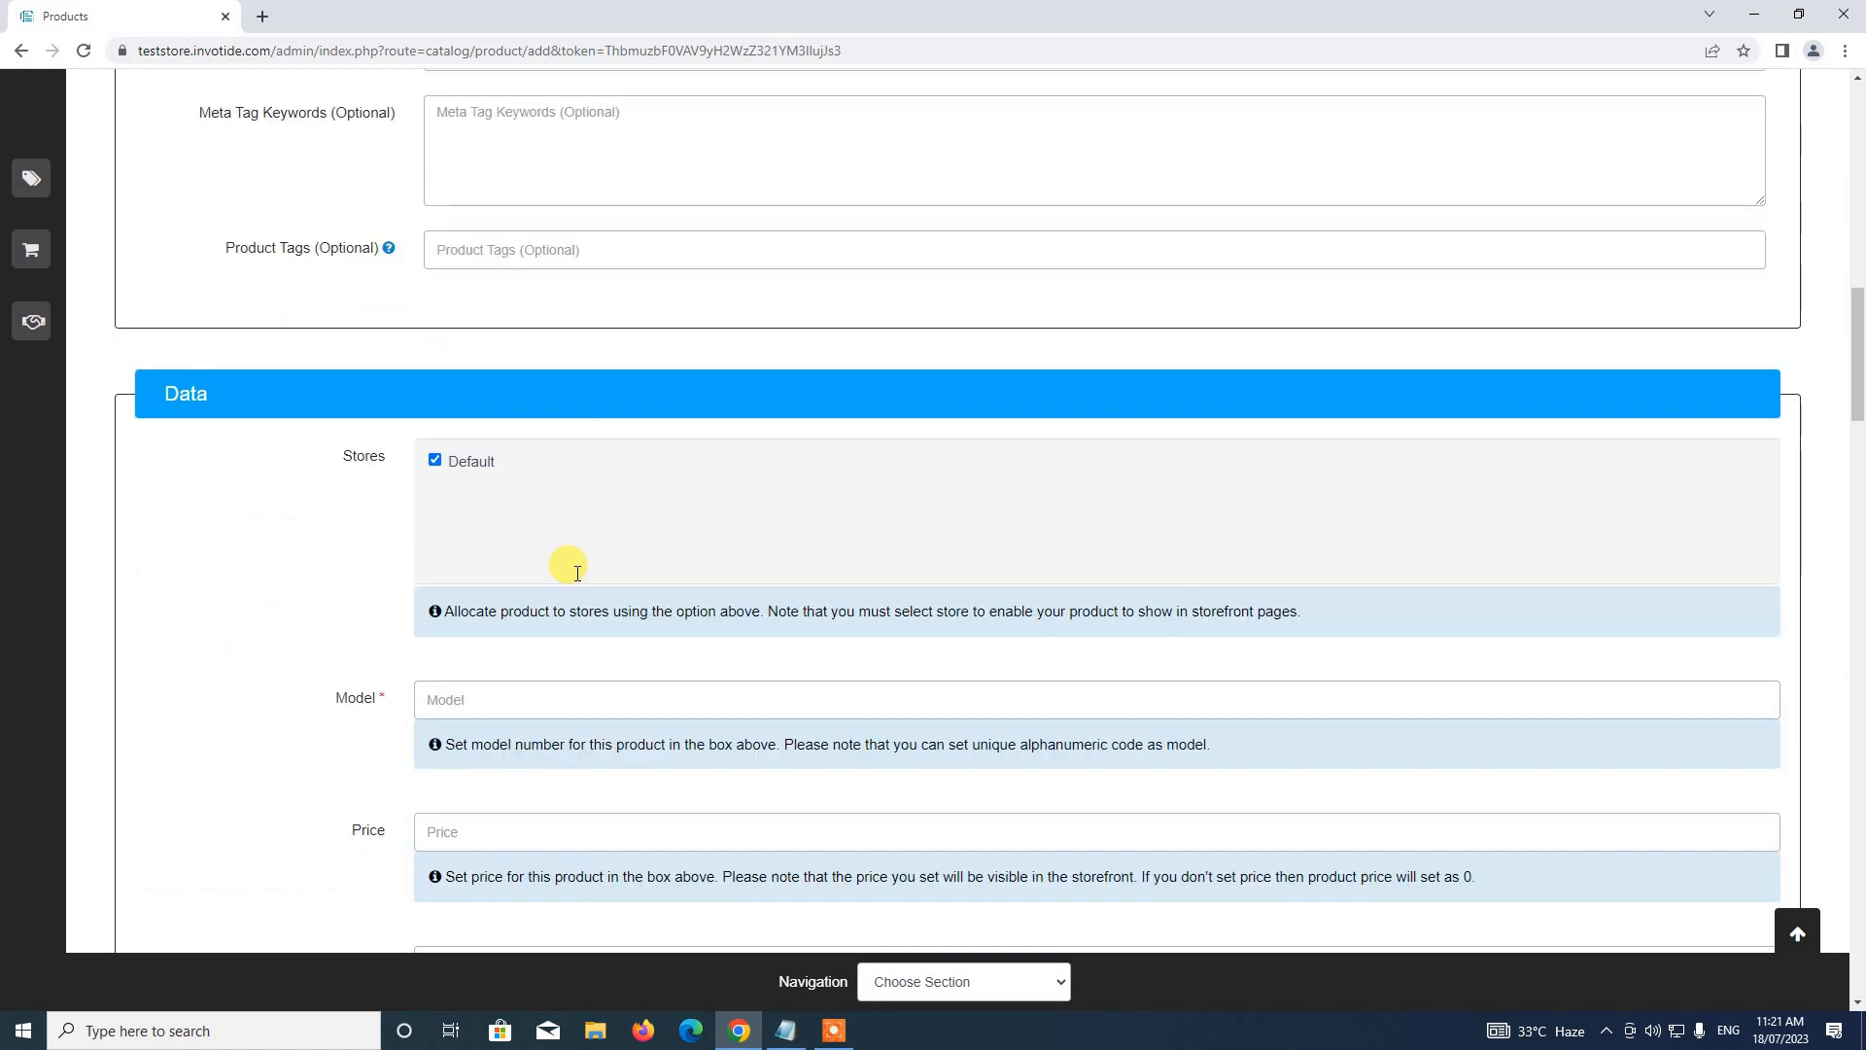
Give the product Model 1020, Price 100, and keep its status Enabled
scroll(578, 574, "down", 1)
left_click(522, 566)
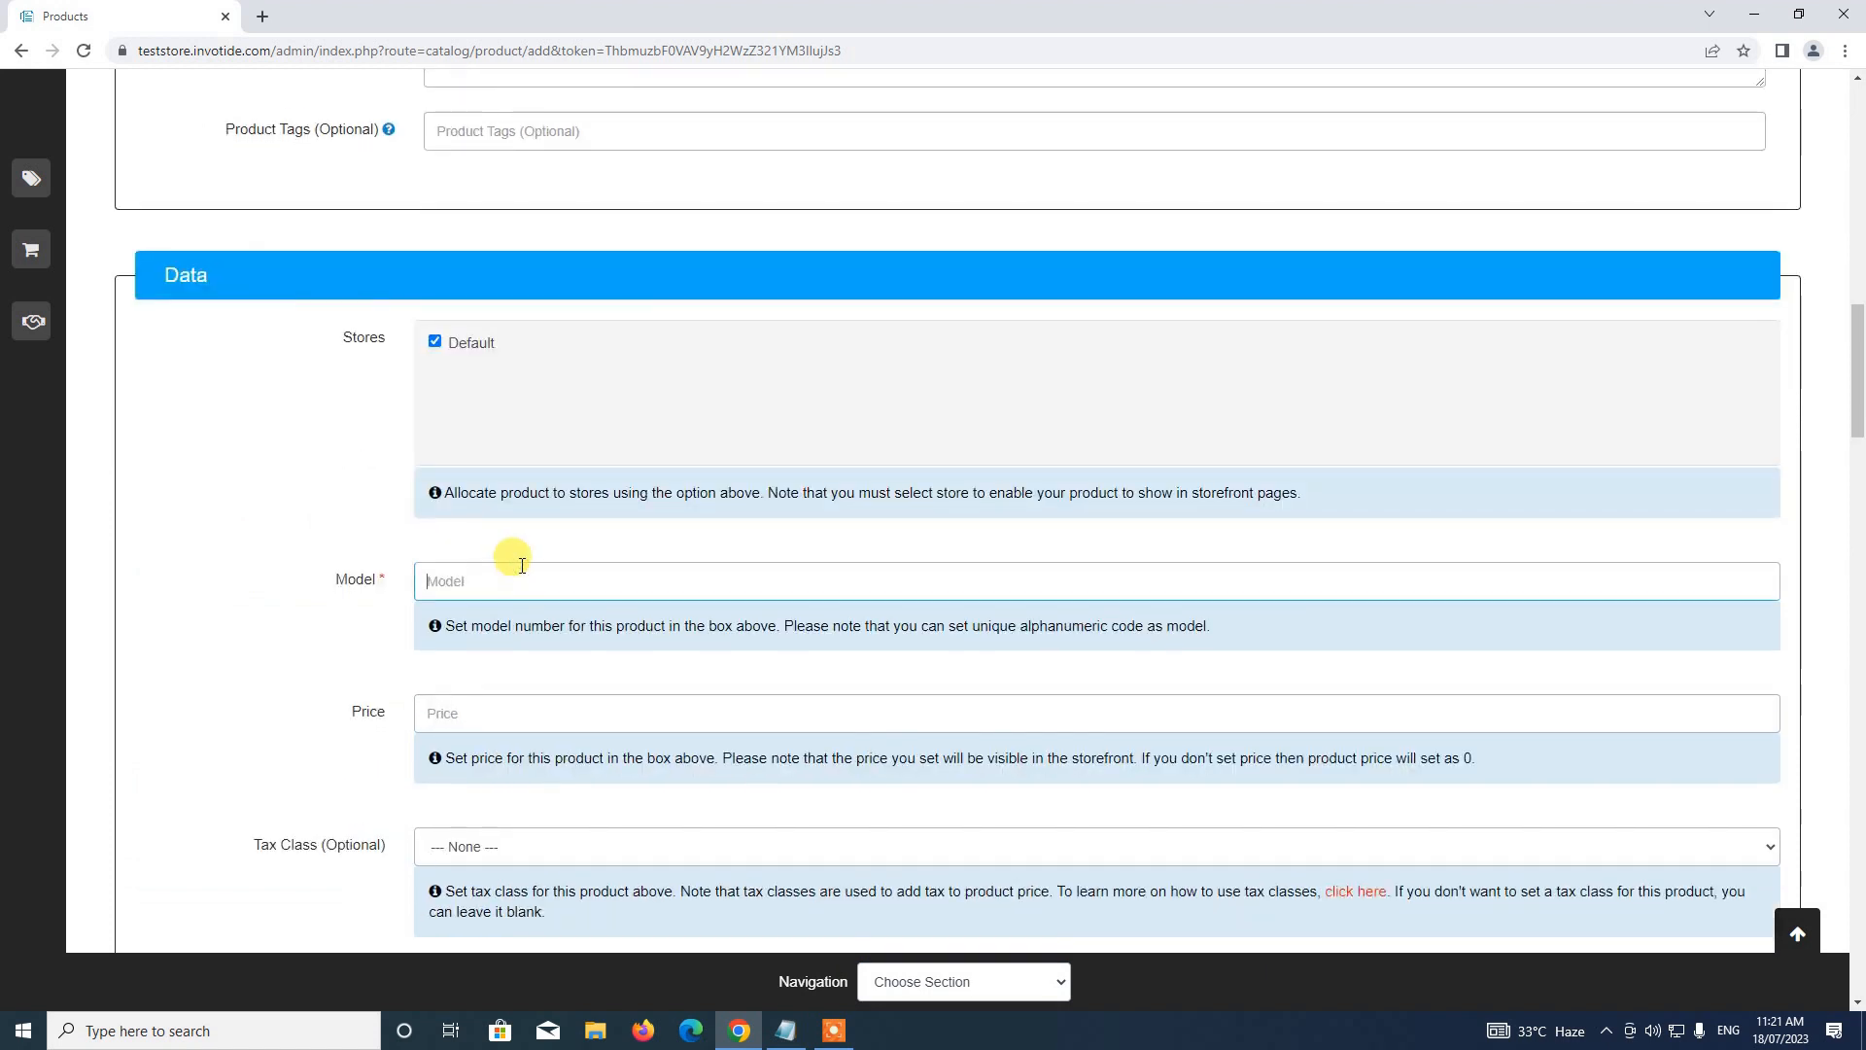
type("1020")
left_click(525, 711)
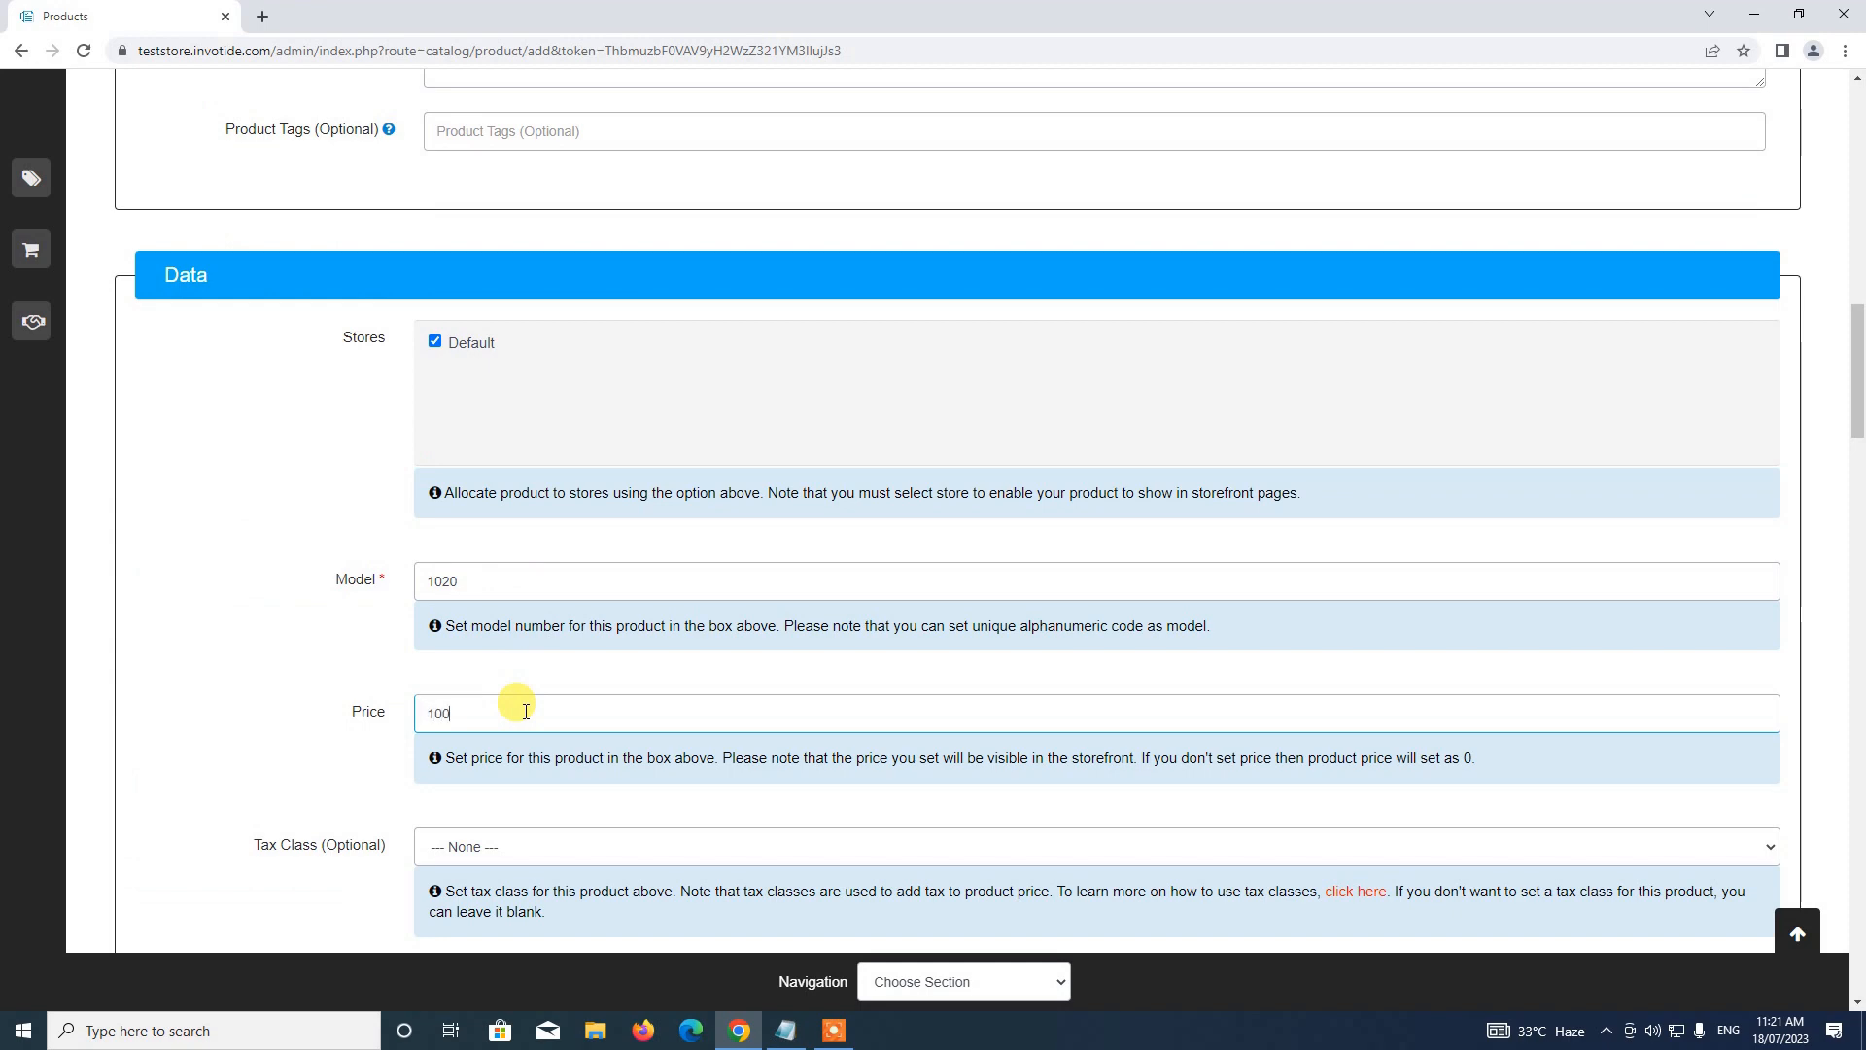
scroll(525, 710, "down", 5)
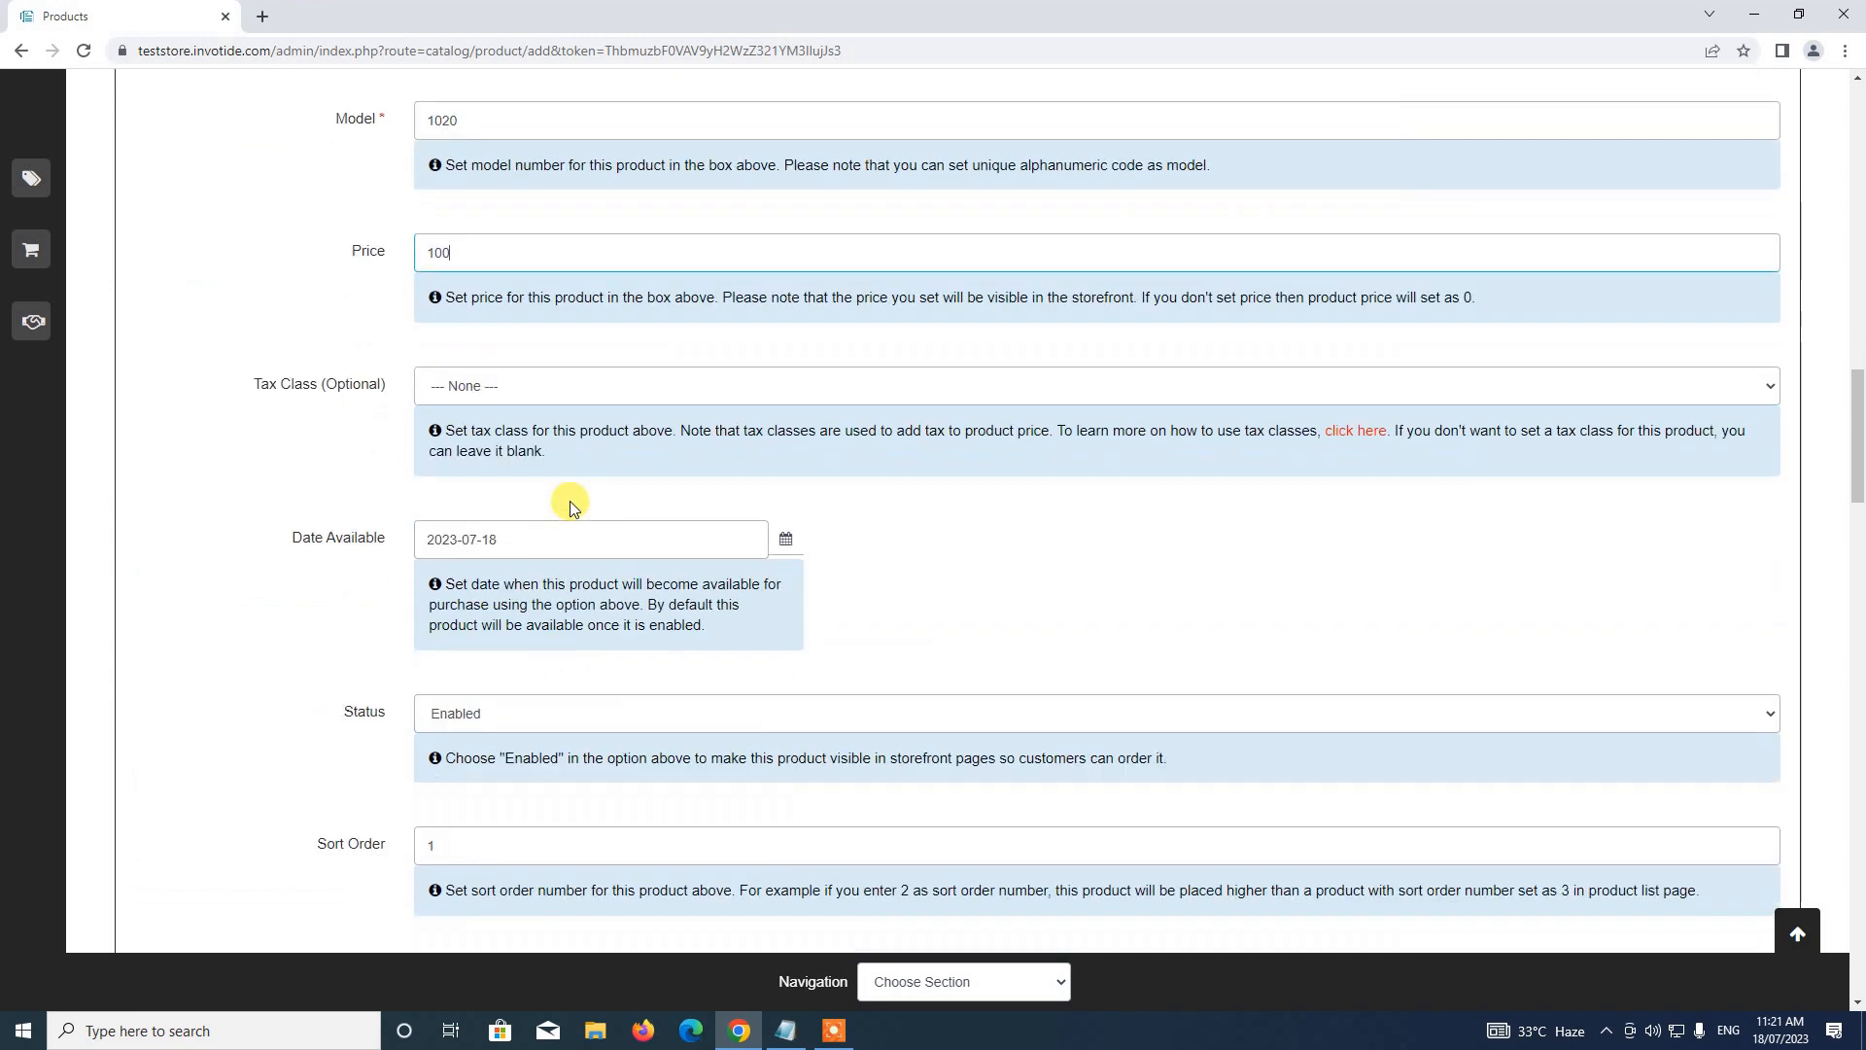
scroll(572, 505, "down", 3)
left_click(461, 399)
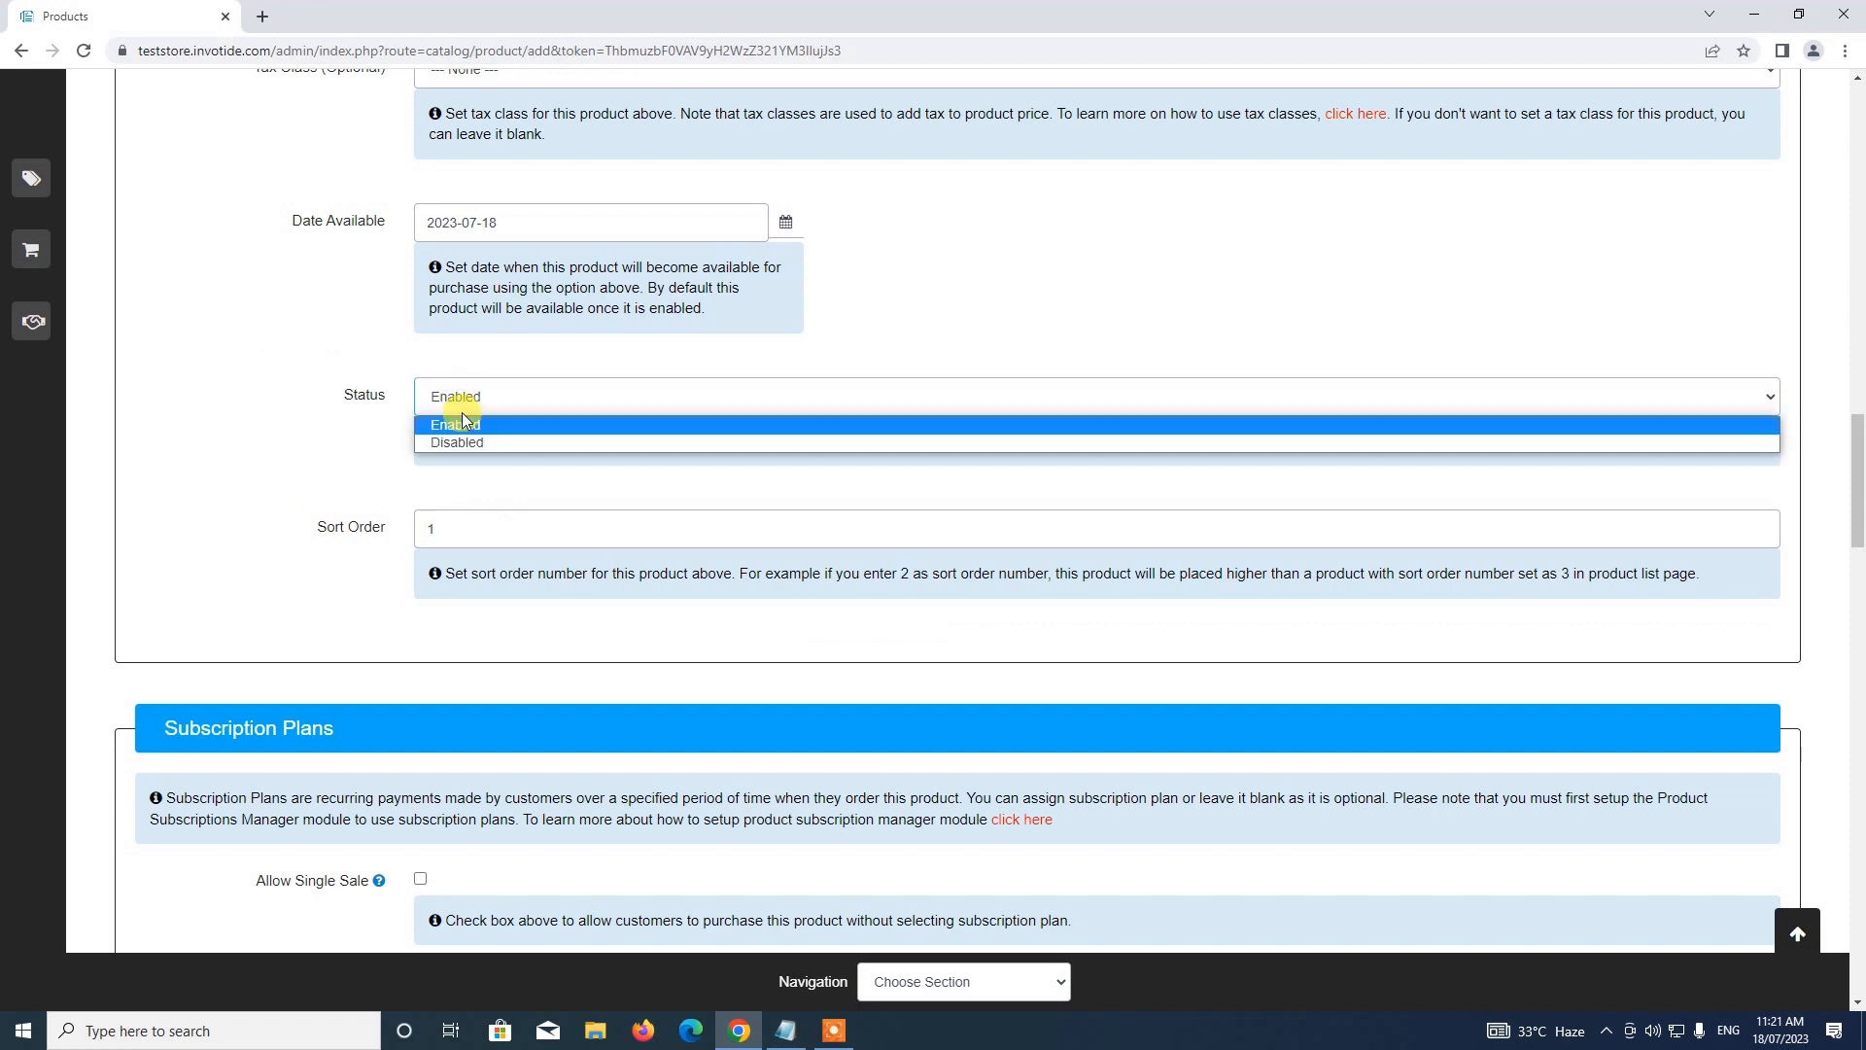
left_click(463, 428)
scroll(457, 421, "down", 5)
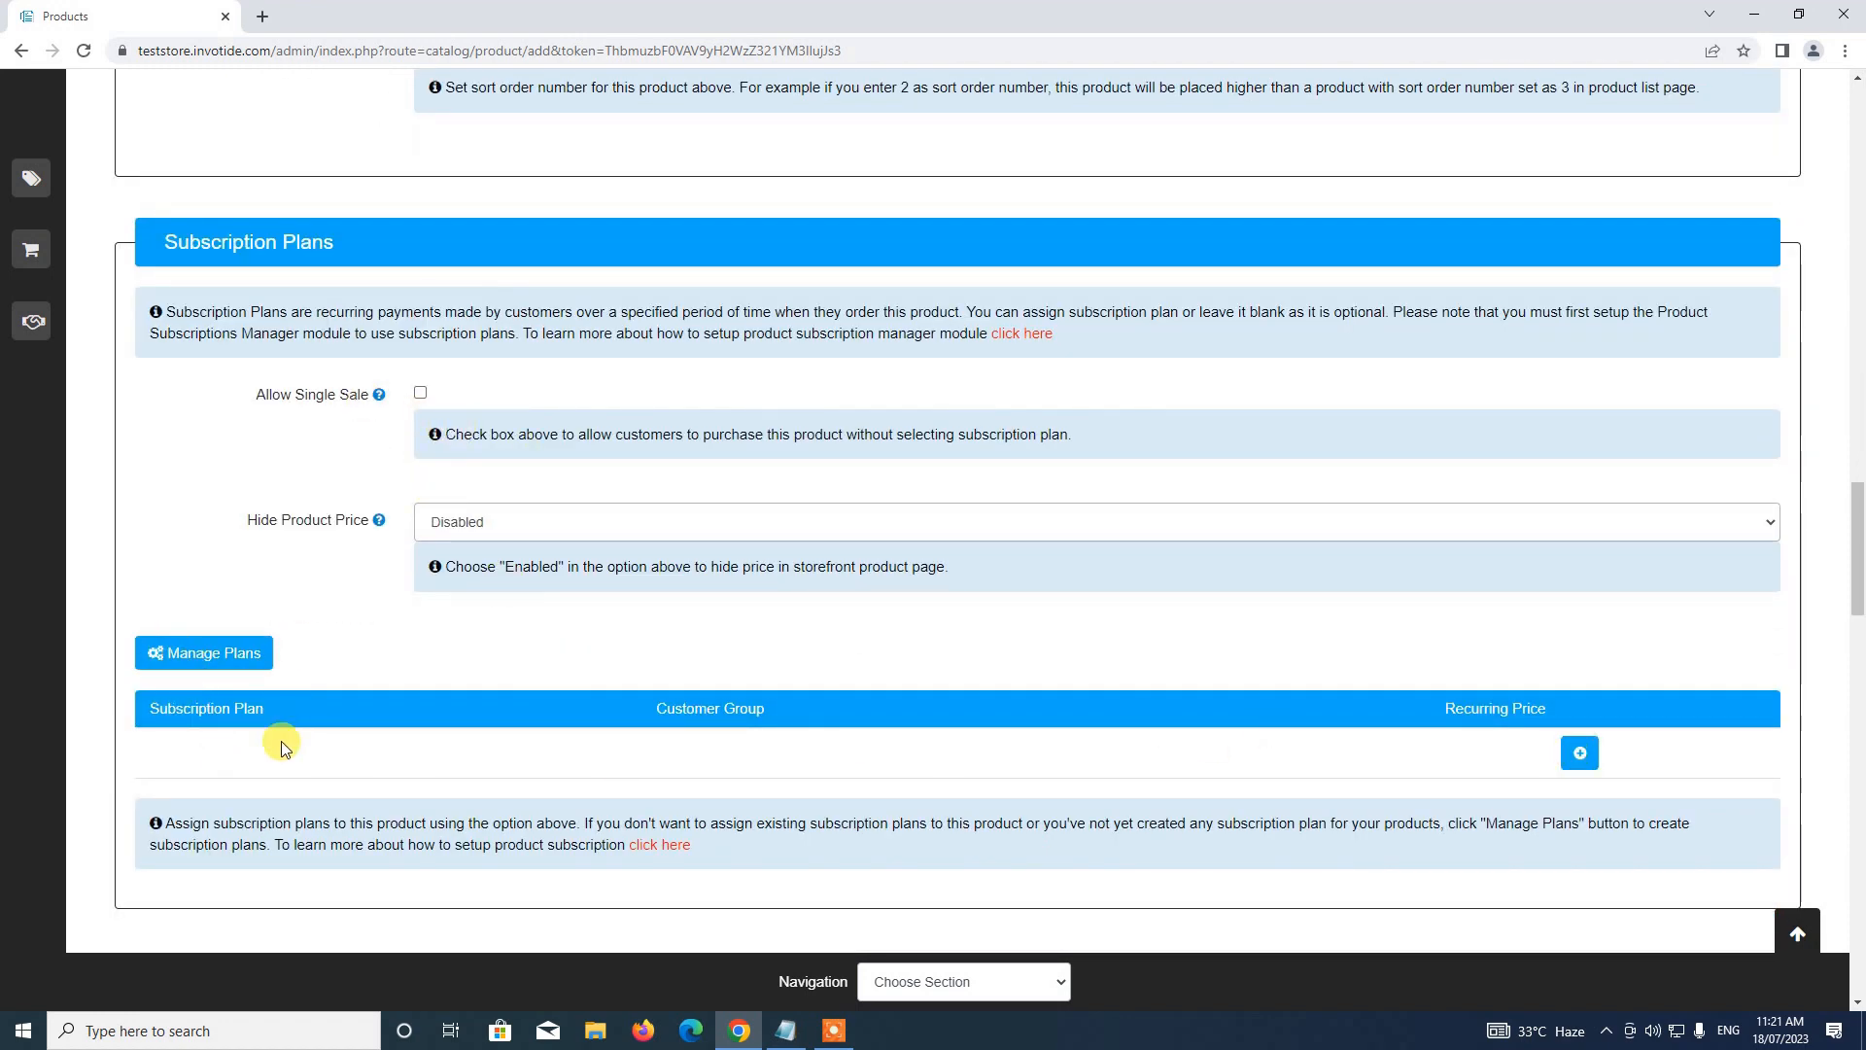
Add a Monthly Plan row at recurring price 100 and a second Yearly Plan row
left_click(1579, 752)
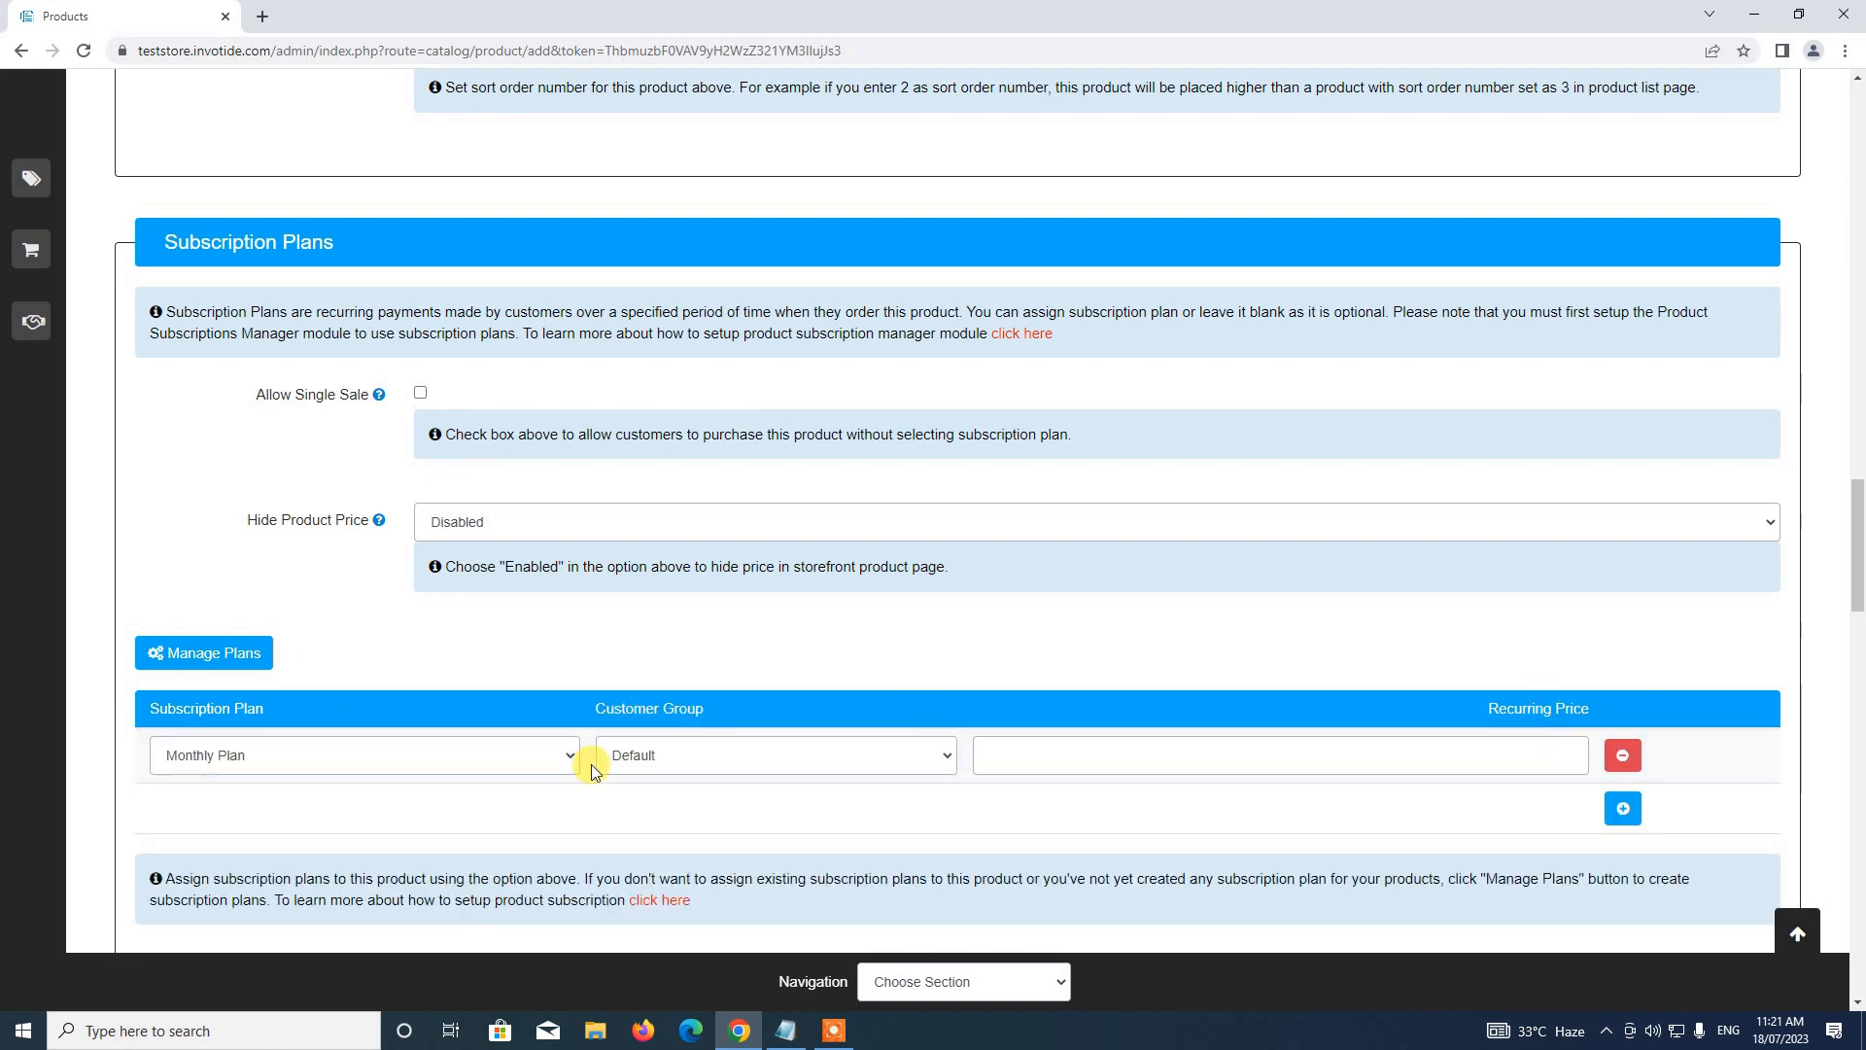
left_click(530, 755)
left_click(1068, 746)
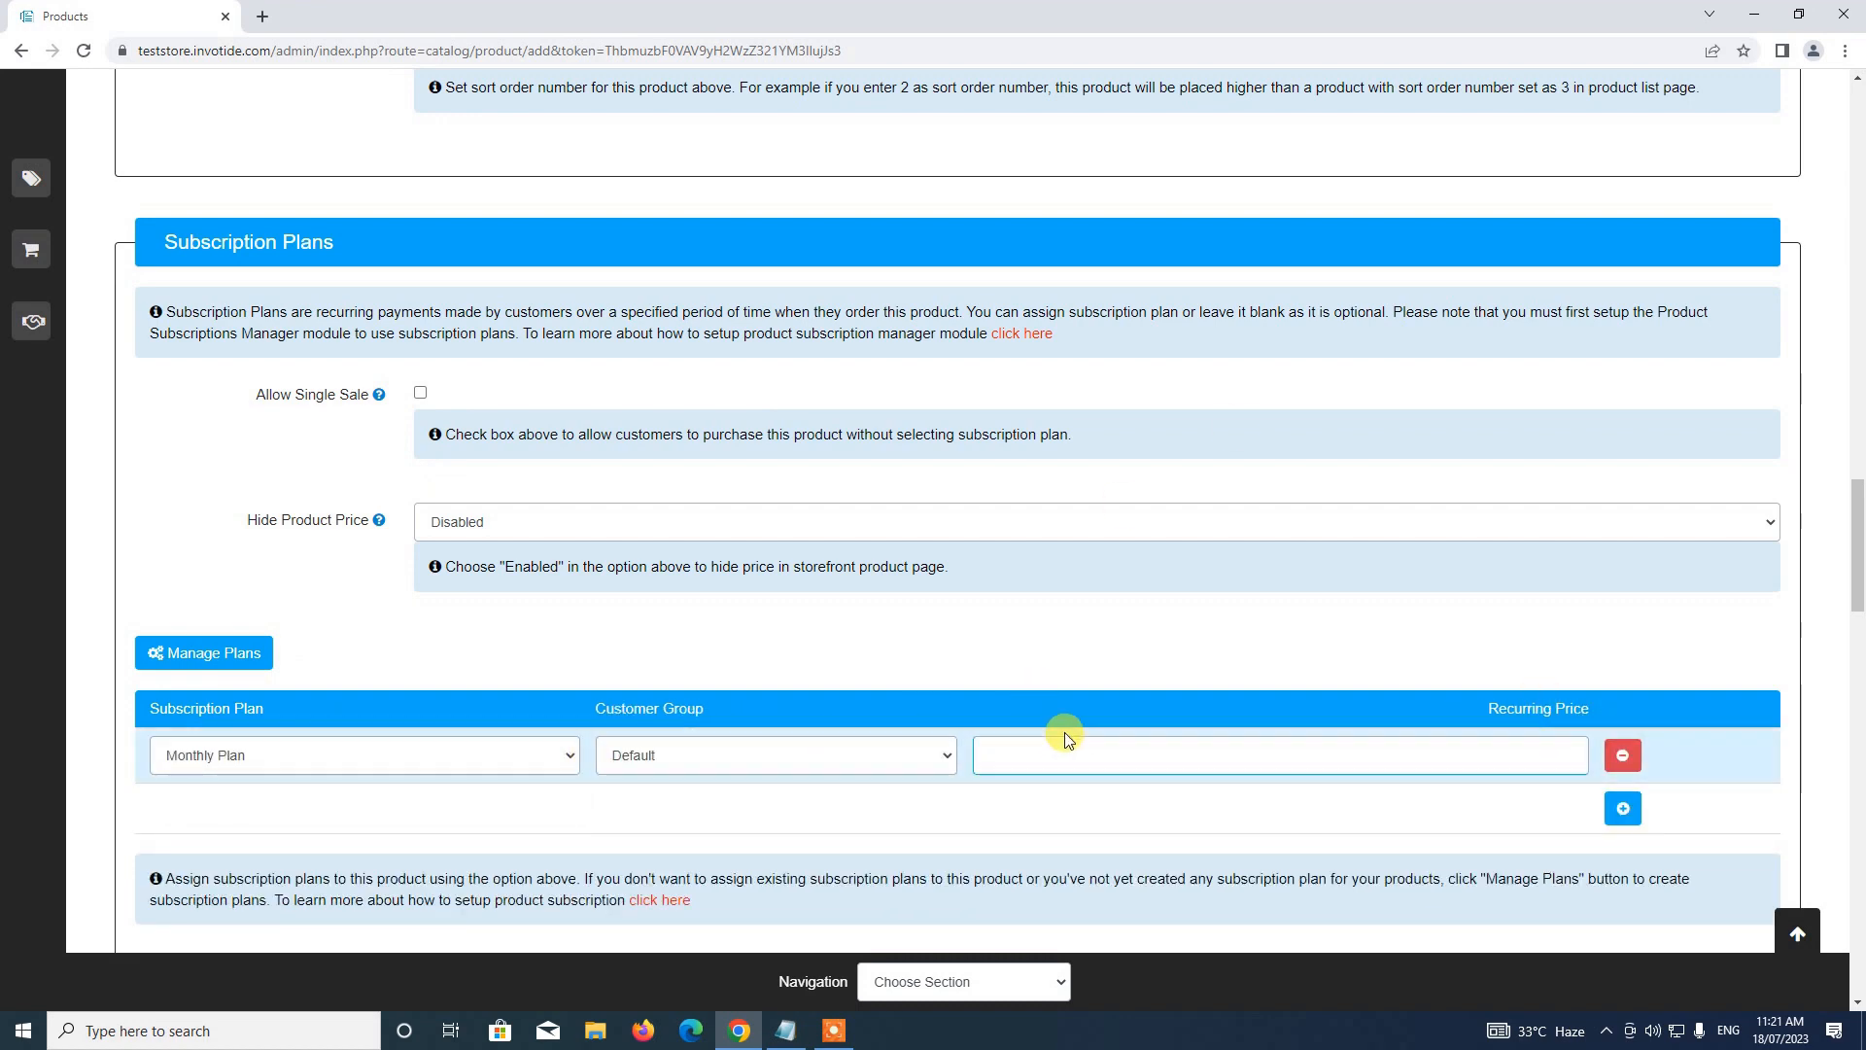
scroll(1071, 739, "up", 20)
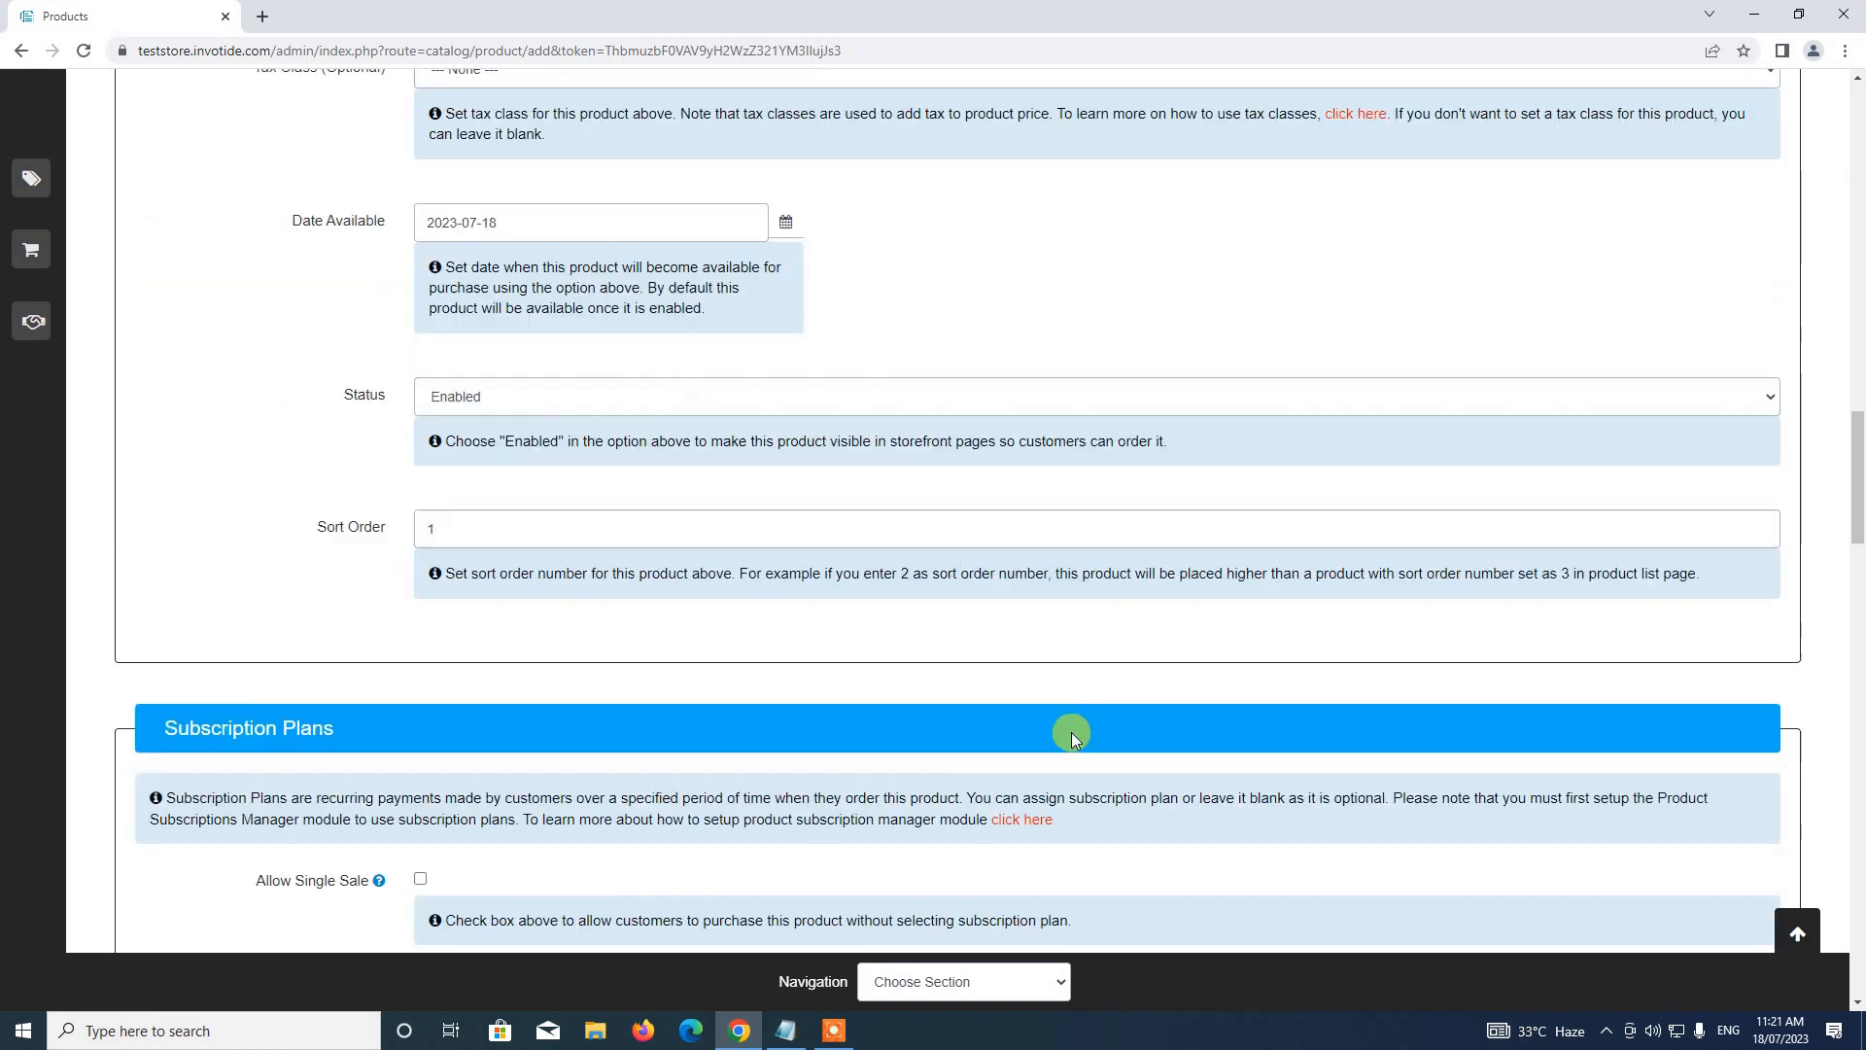
scroll(1051, 708, "up", 4)
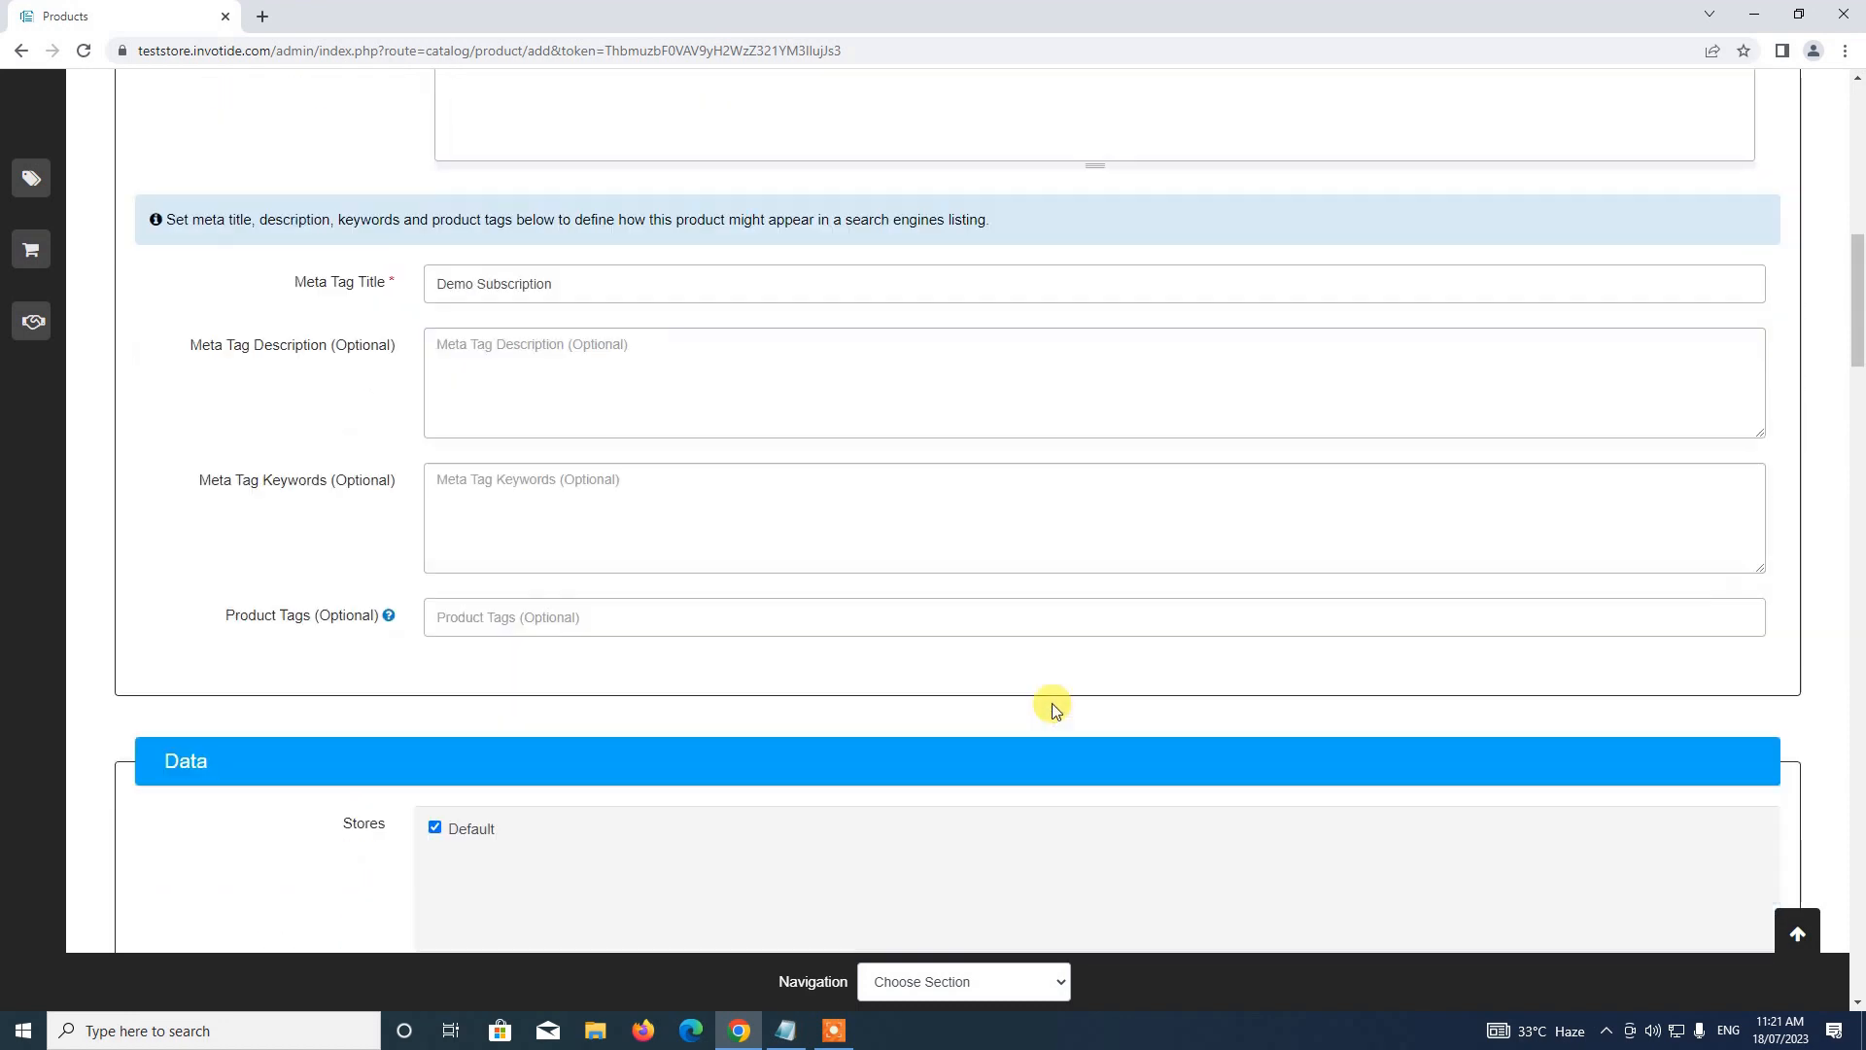
scroll(1051, 703, "down", 9)
scroll(1055, 699, "up", 2)
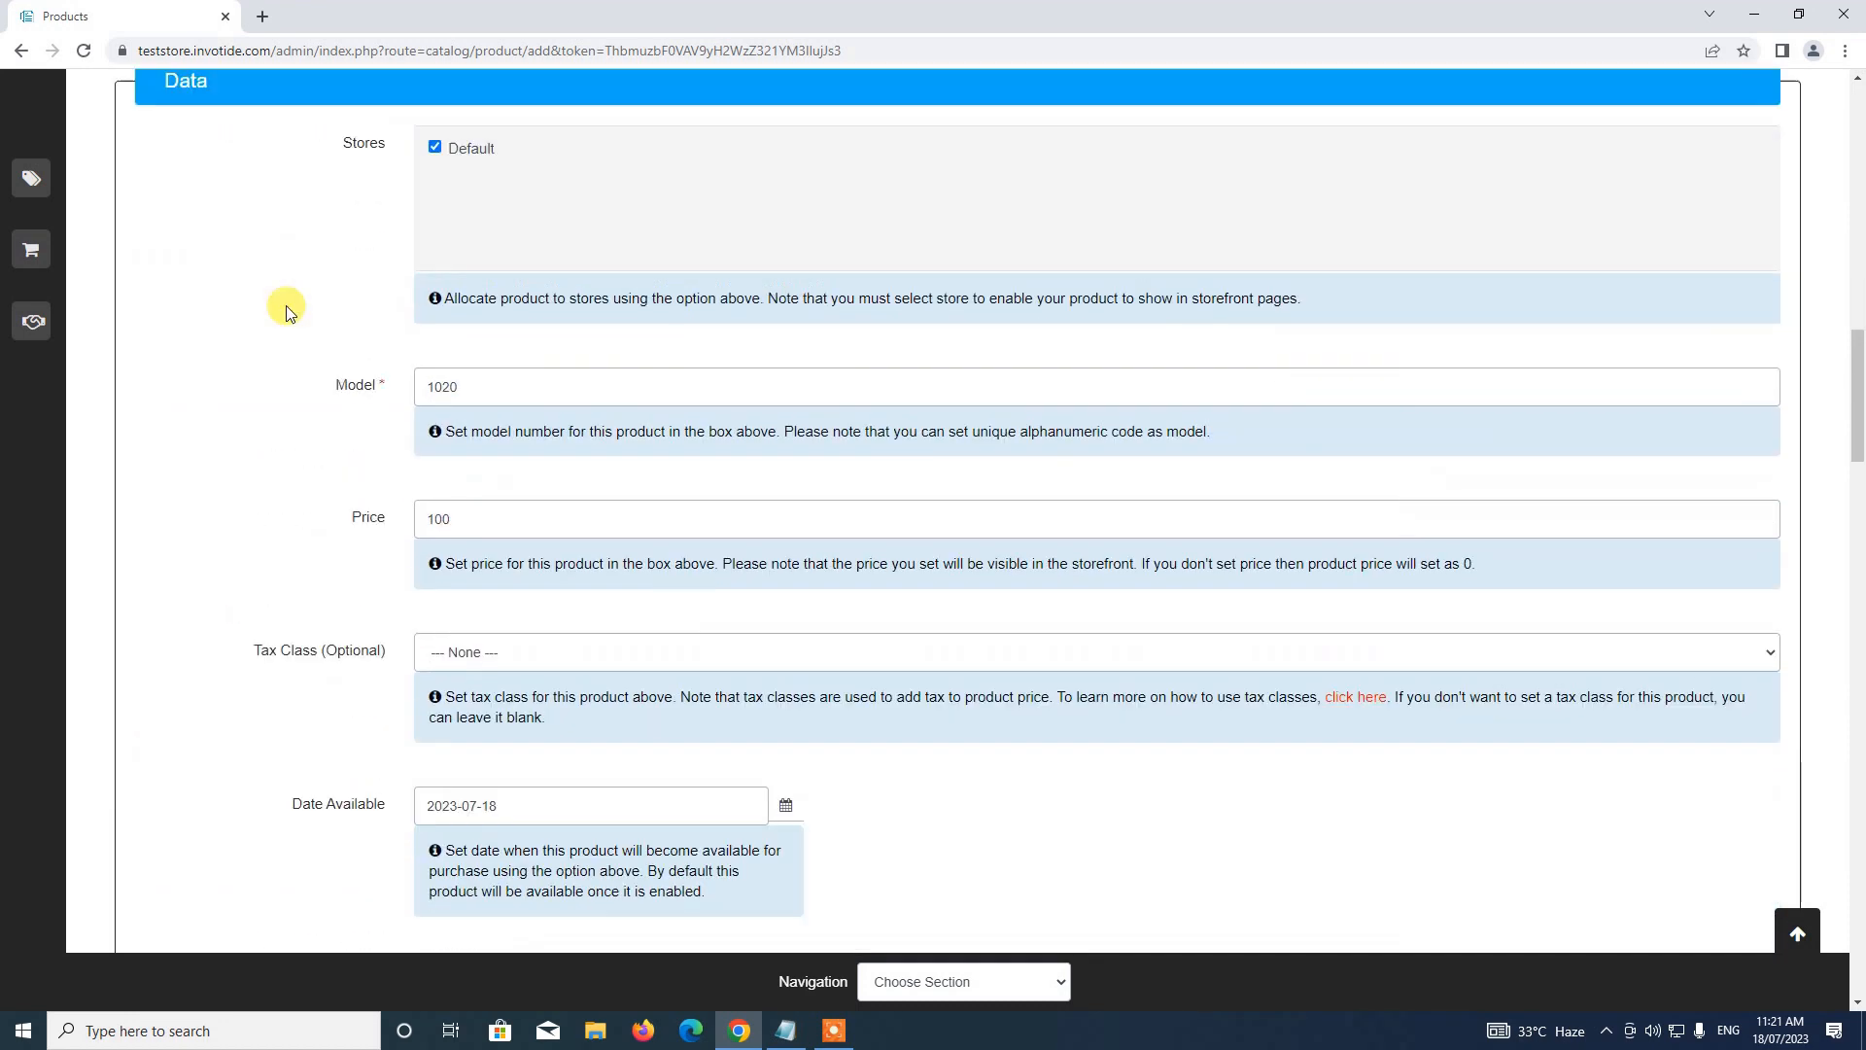
scroll(312, 550, "down", 13)
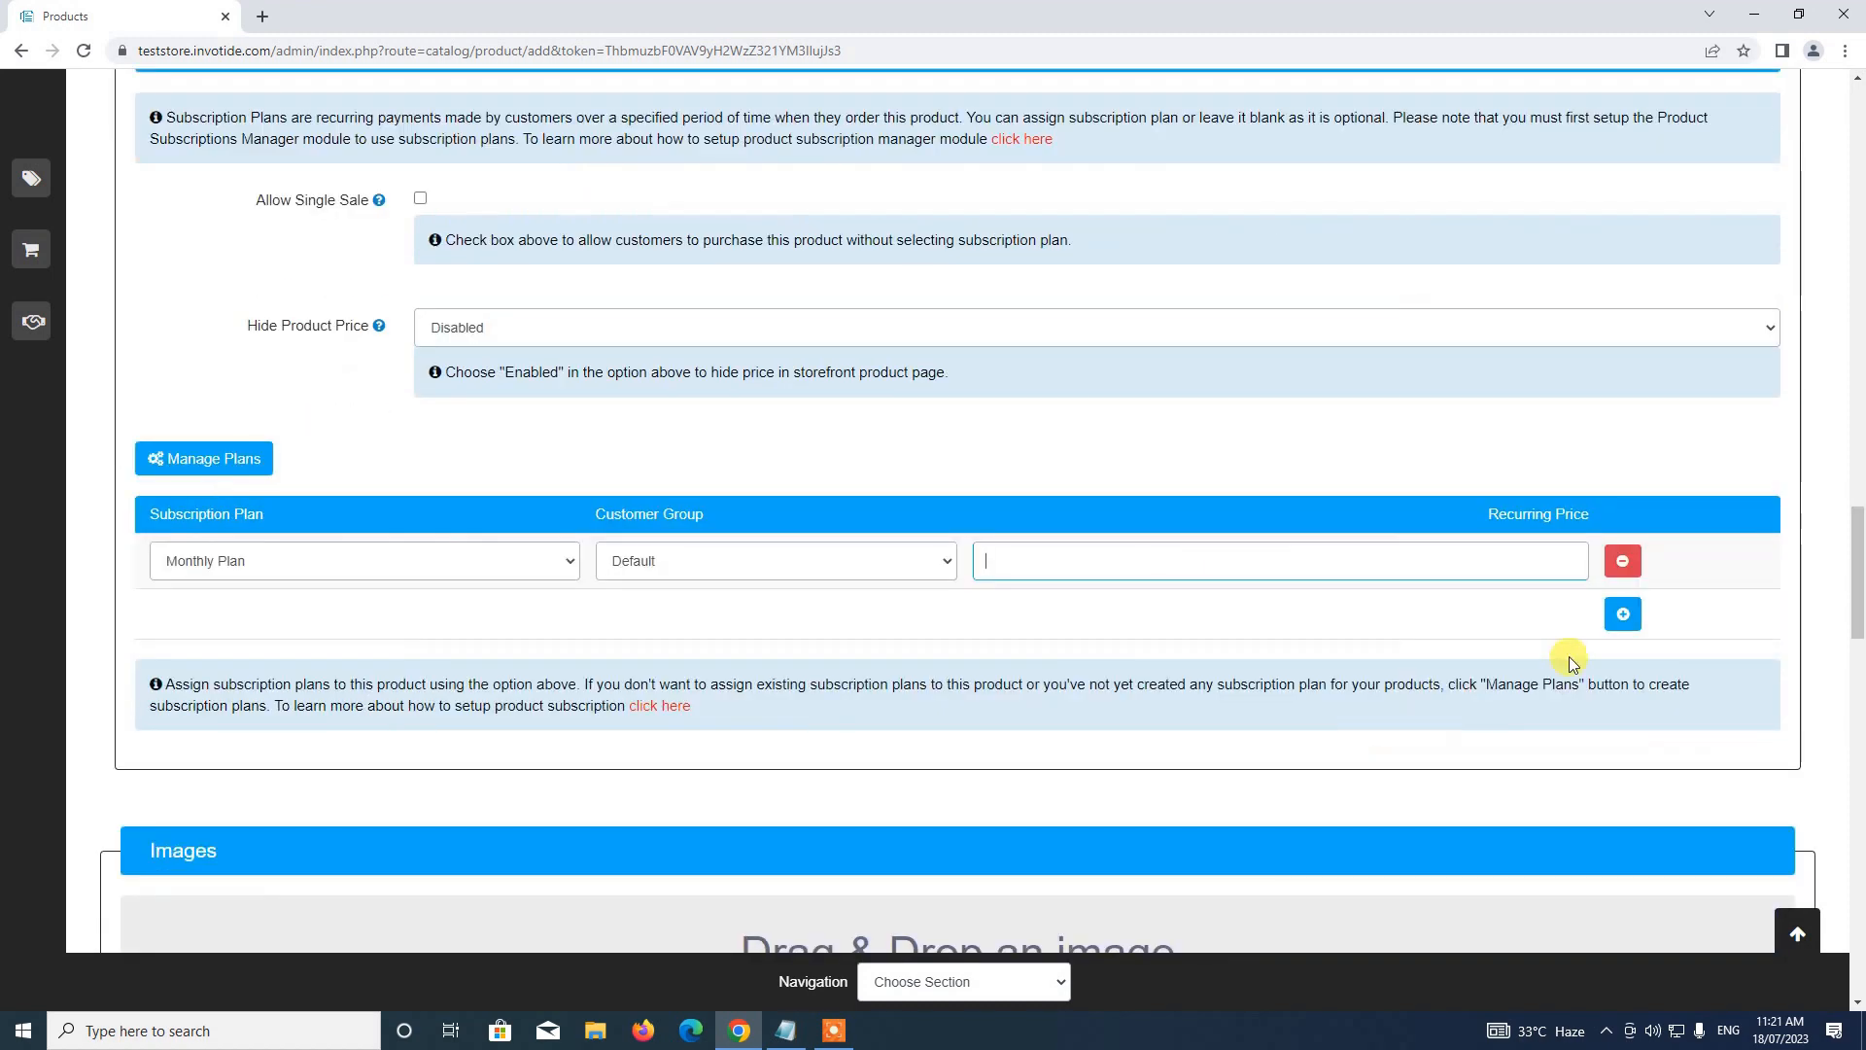
left_click(1166, 551)
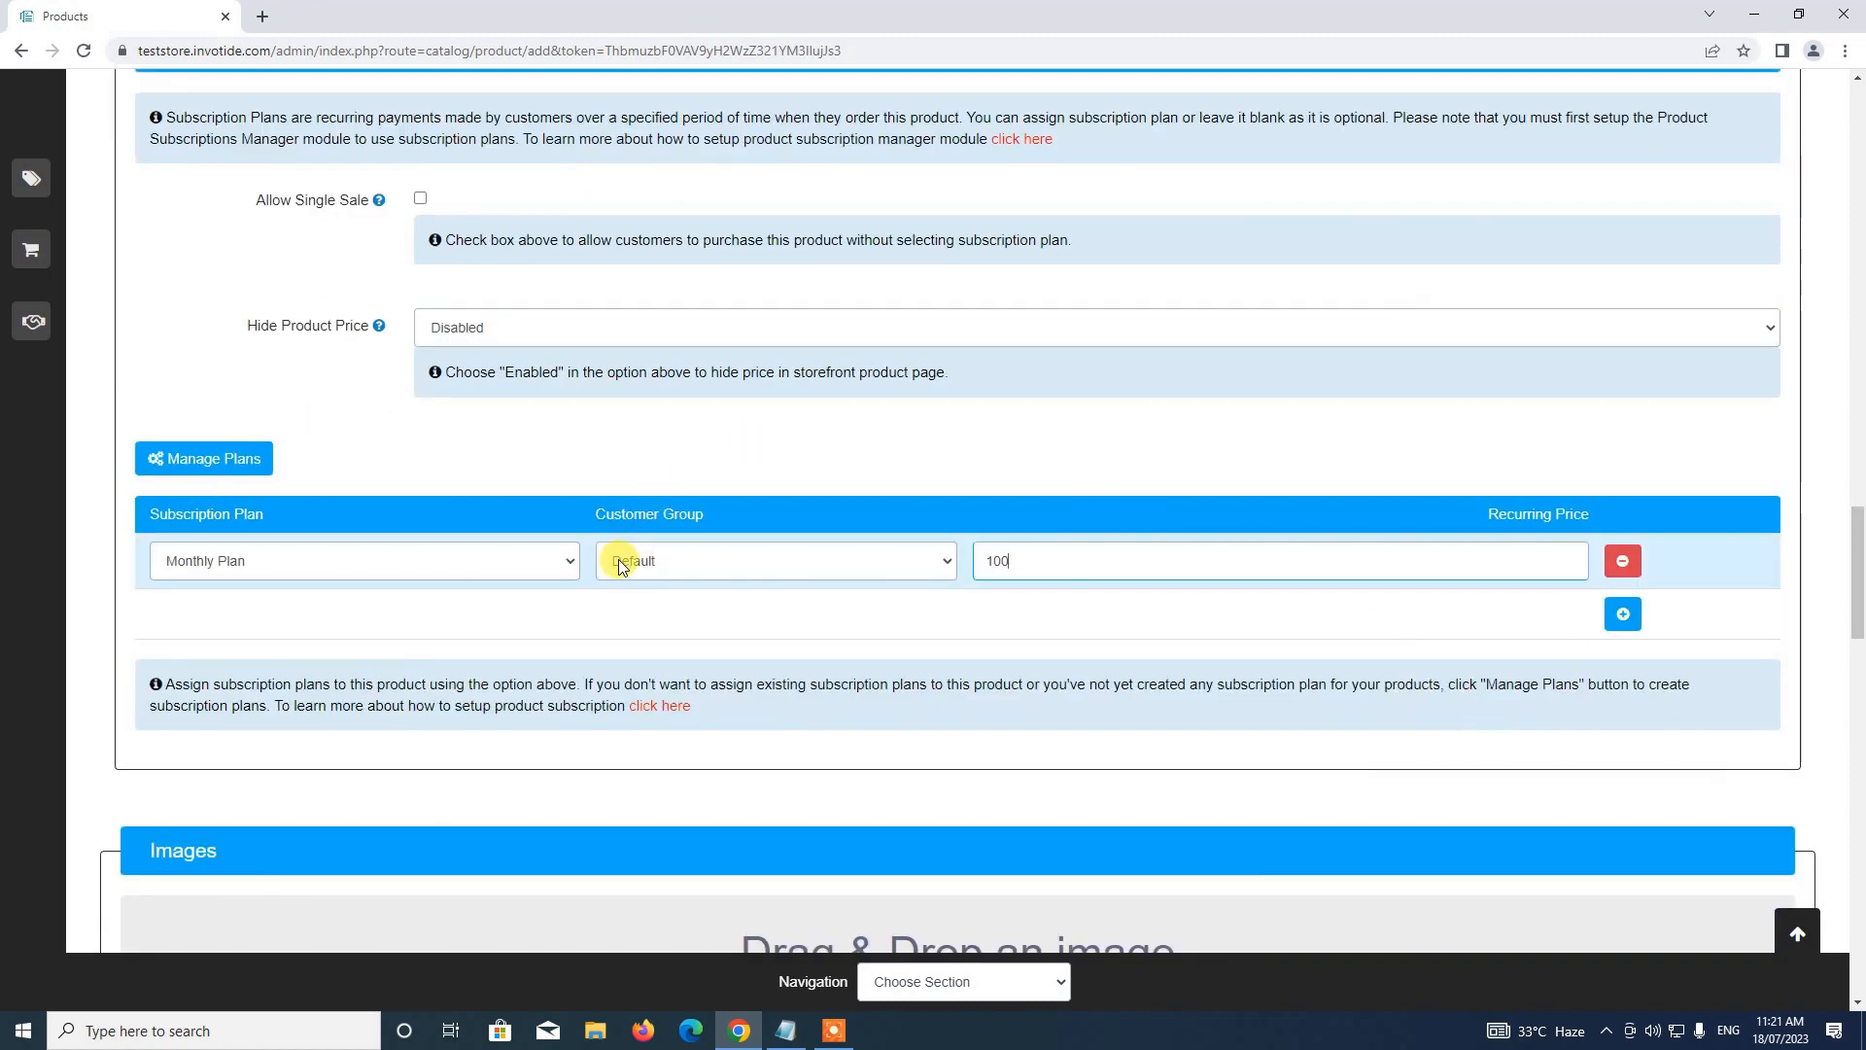
left_click(1639, 616)
left_click(516, 615)
left_click(395, 661)
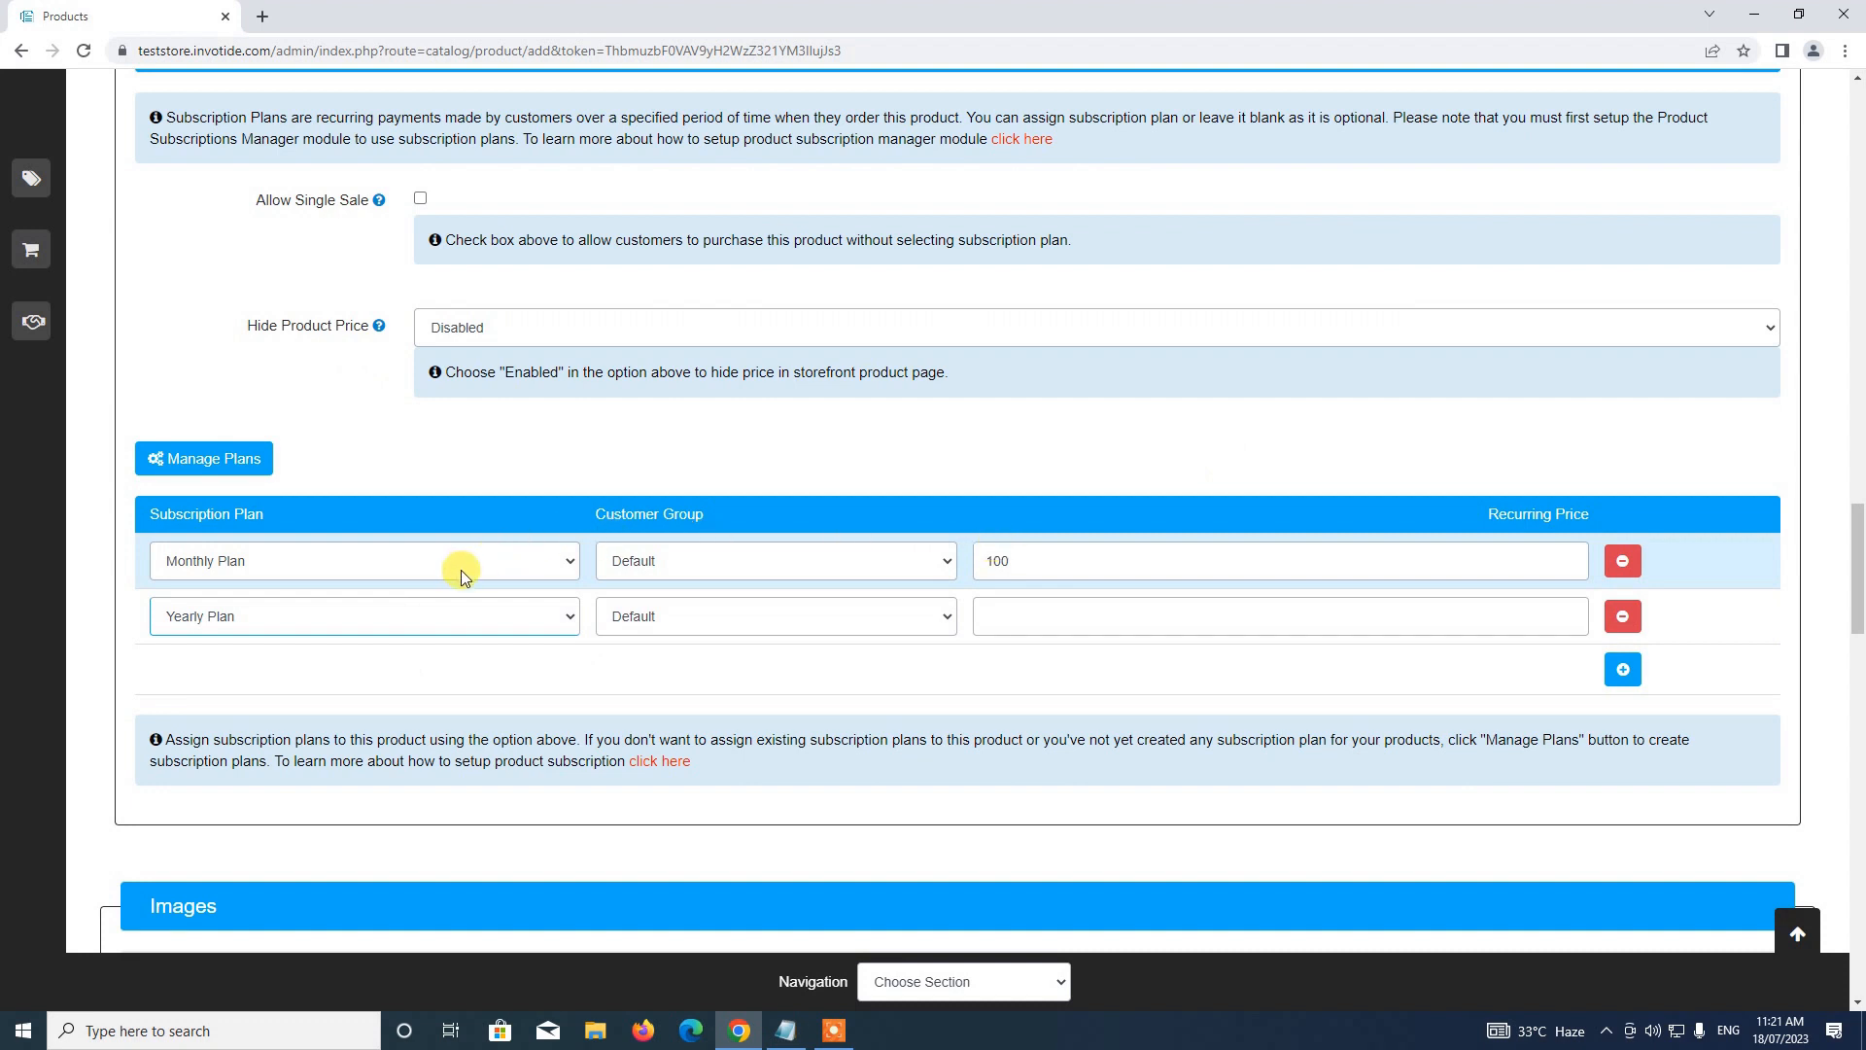
Price the Yearly Plan at 1200 and keep Default as the plans' customer group
left_click(1002, 616)
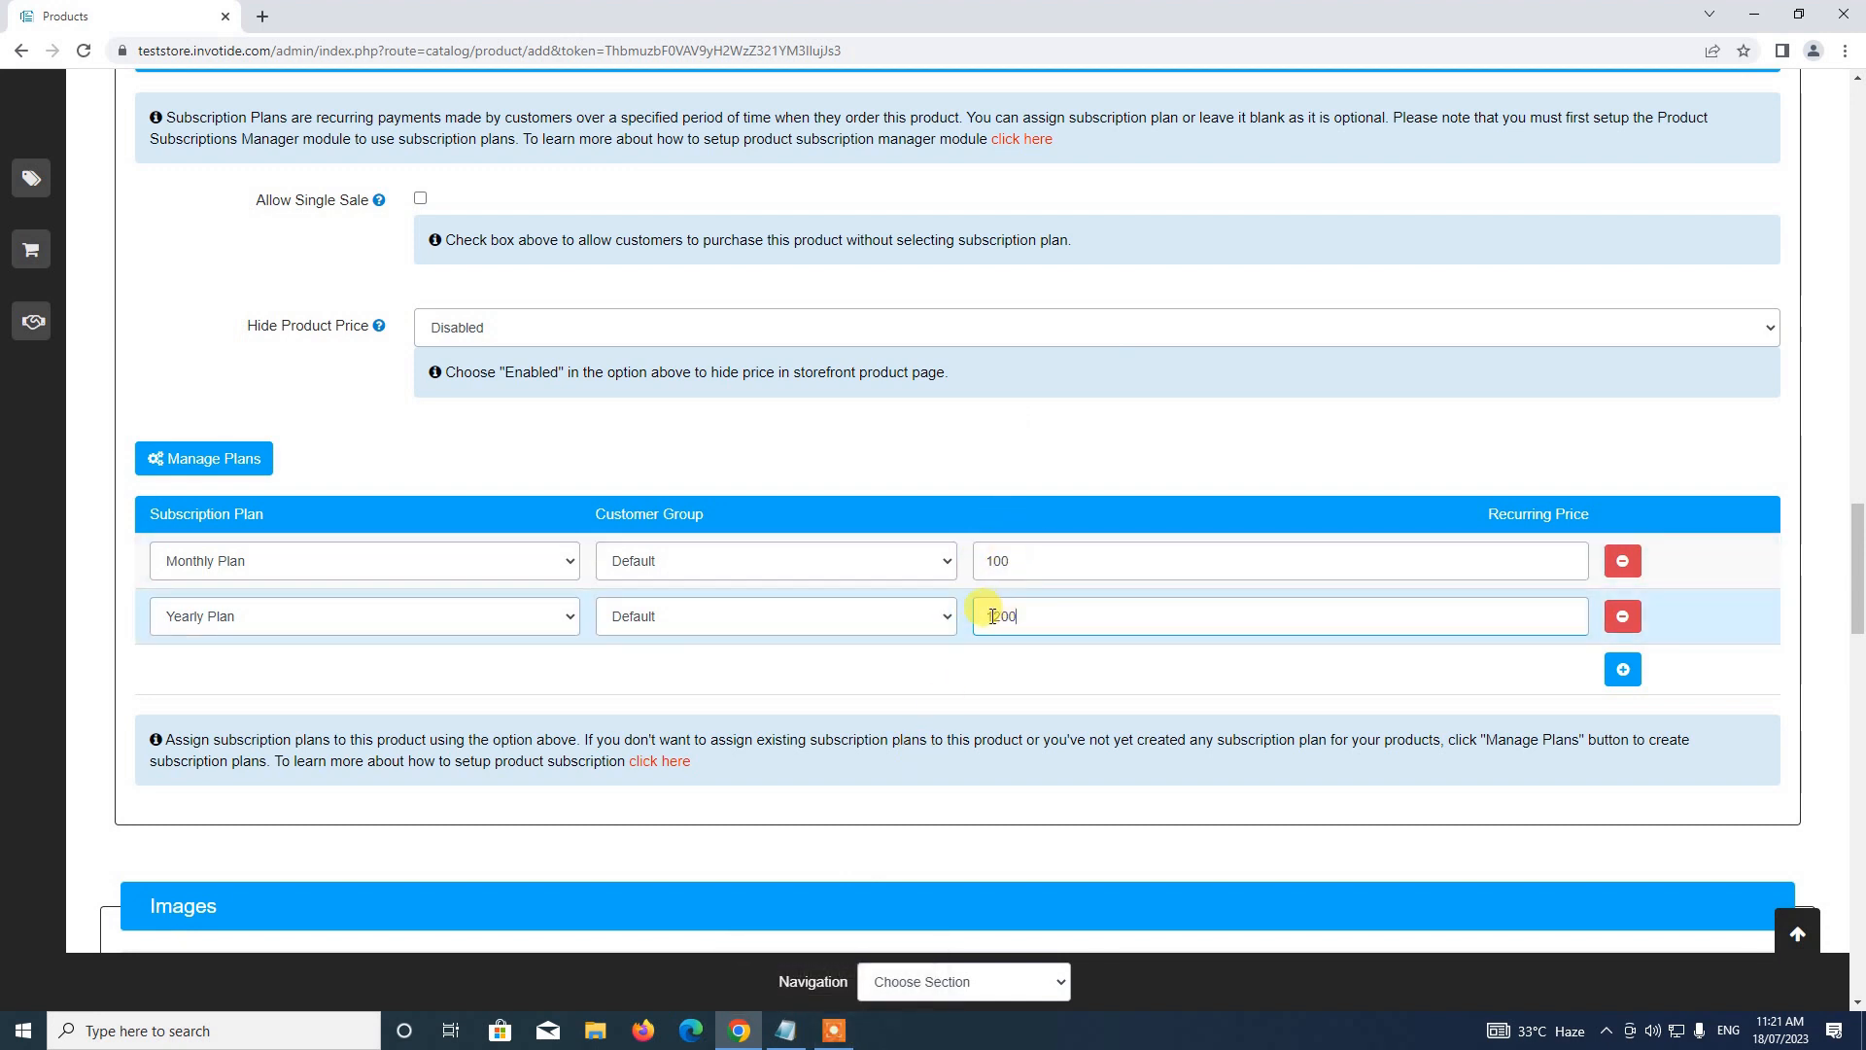
left_click(670, 559)
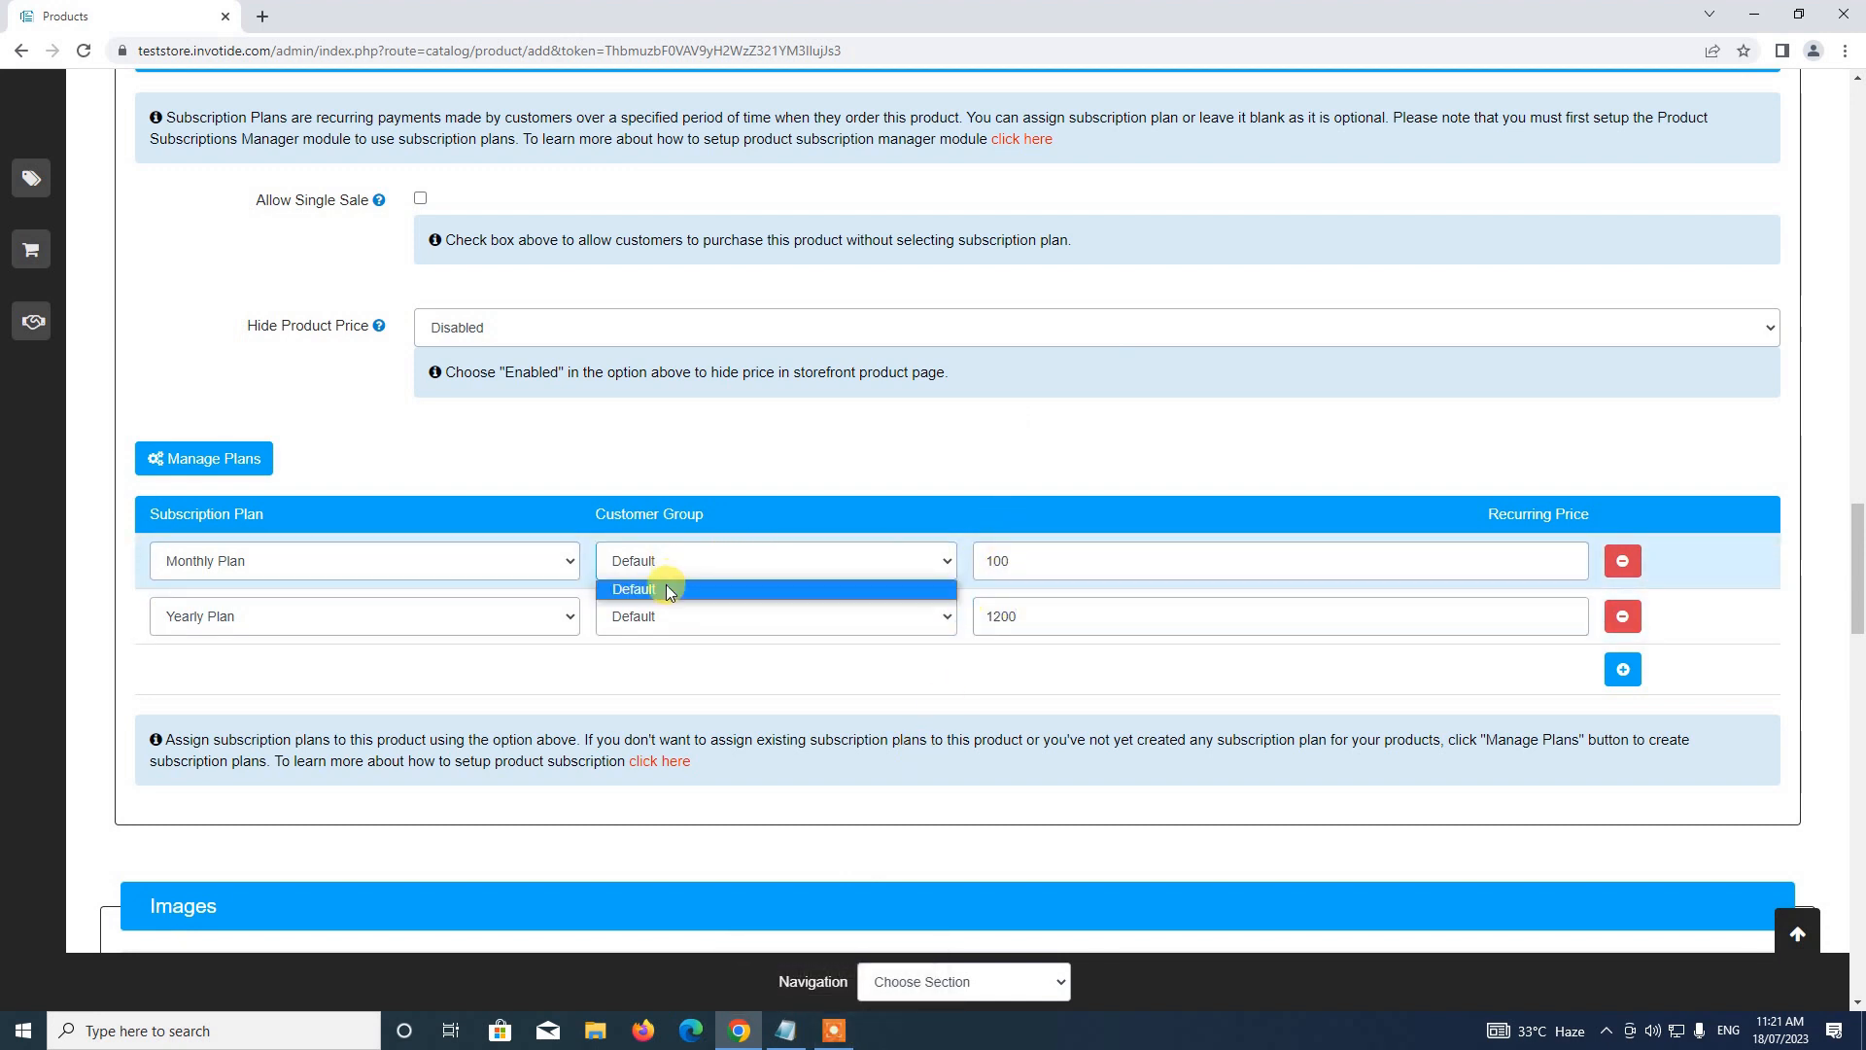
left_click(667, 588)
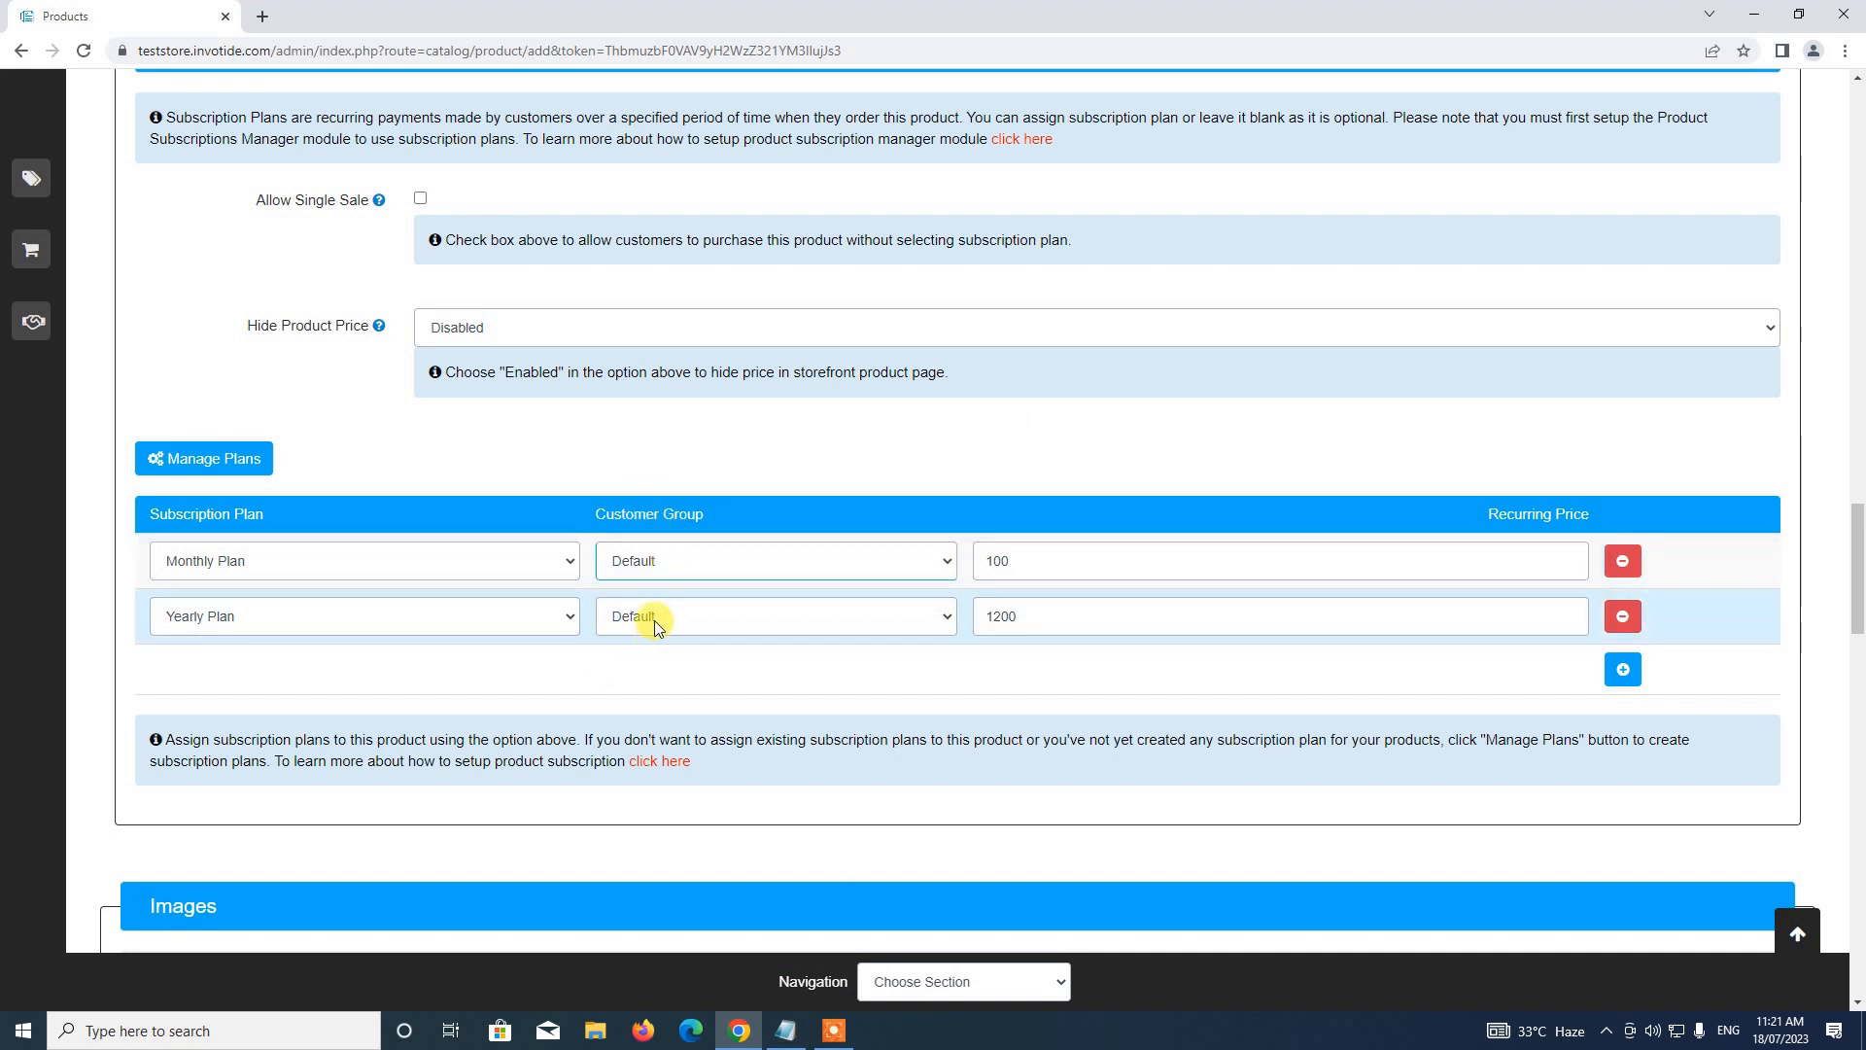
left_click(657, 565)
left_click(833, 520)
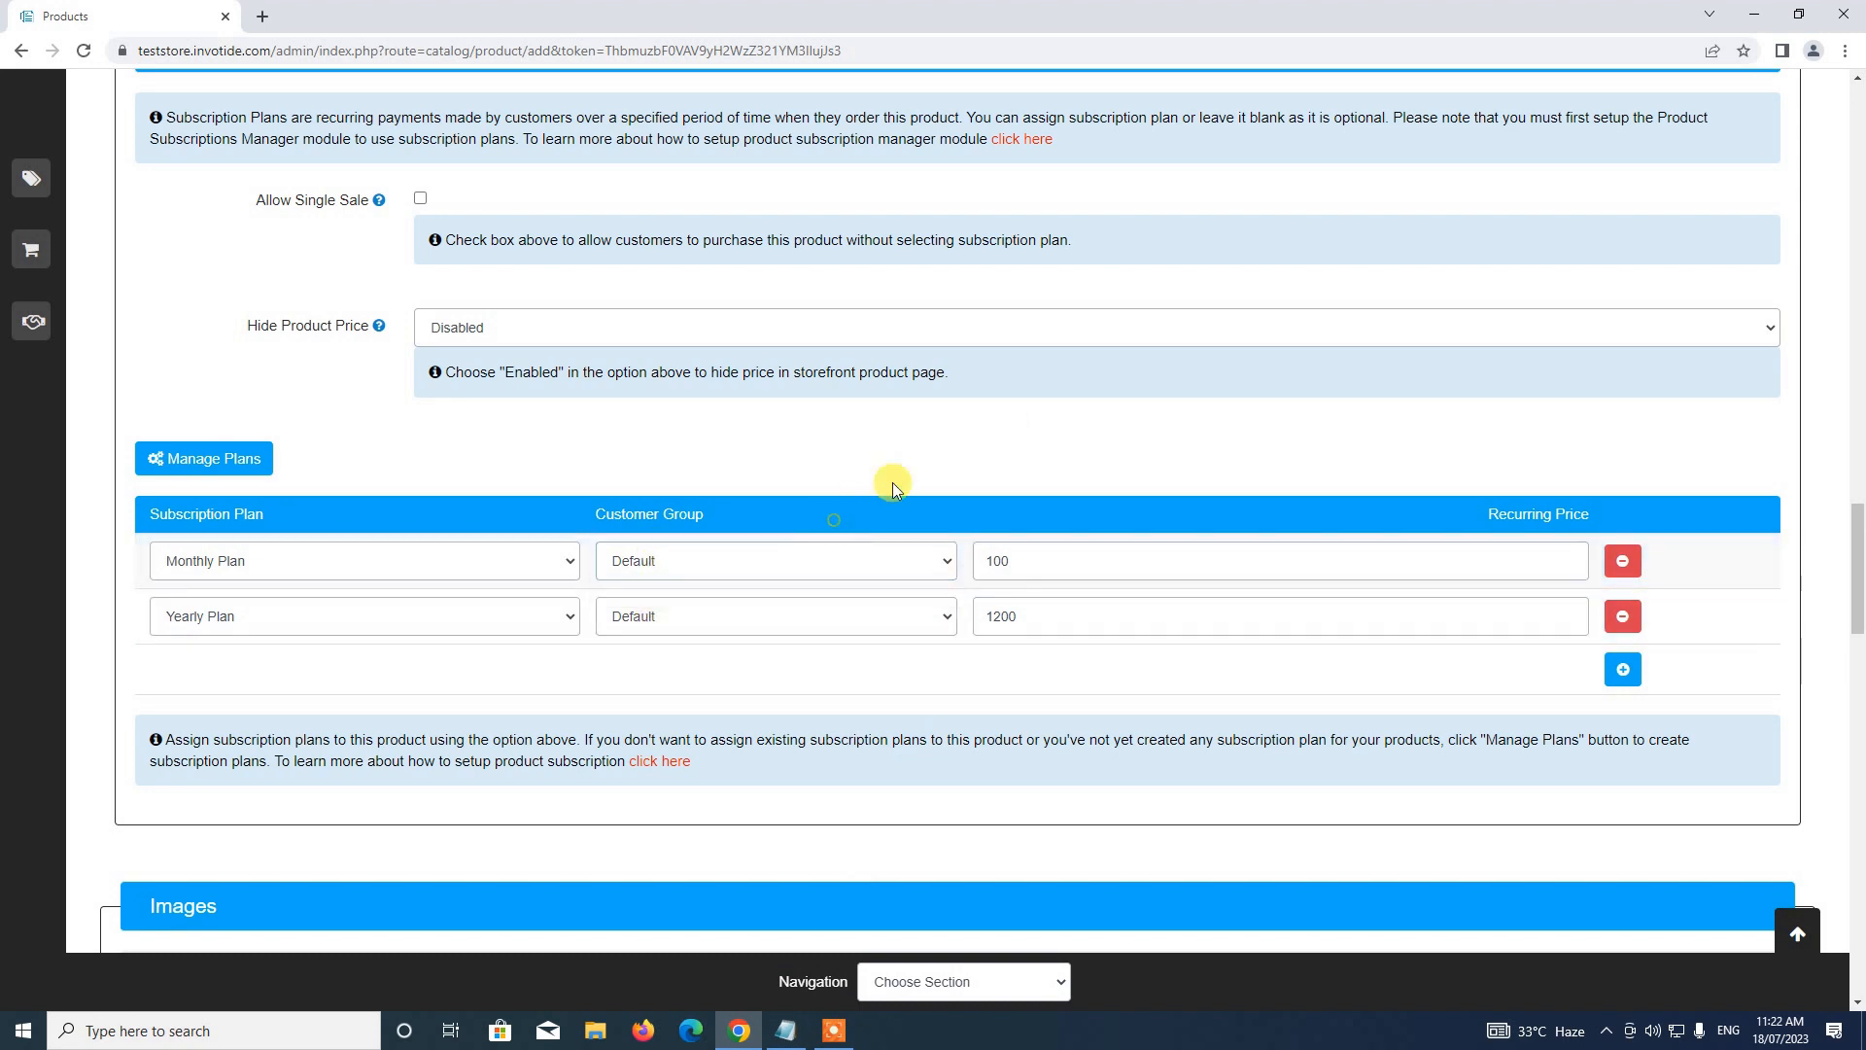
scroll(893, 486, "down", 3)
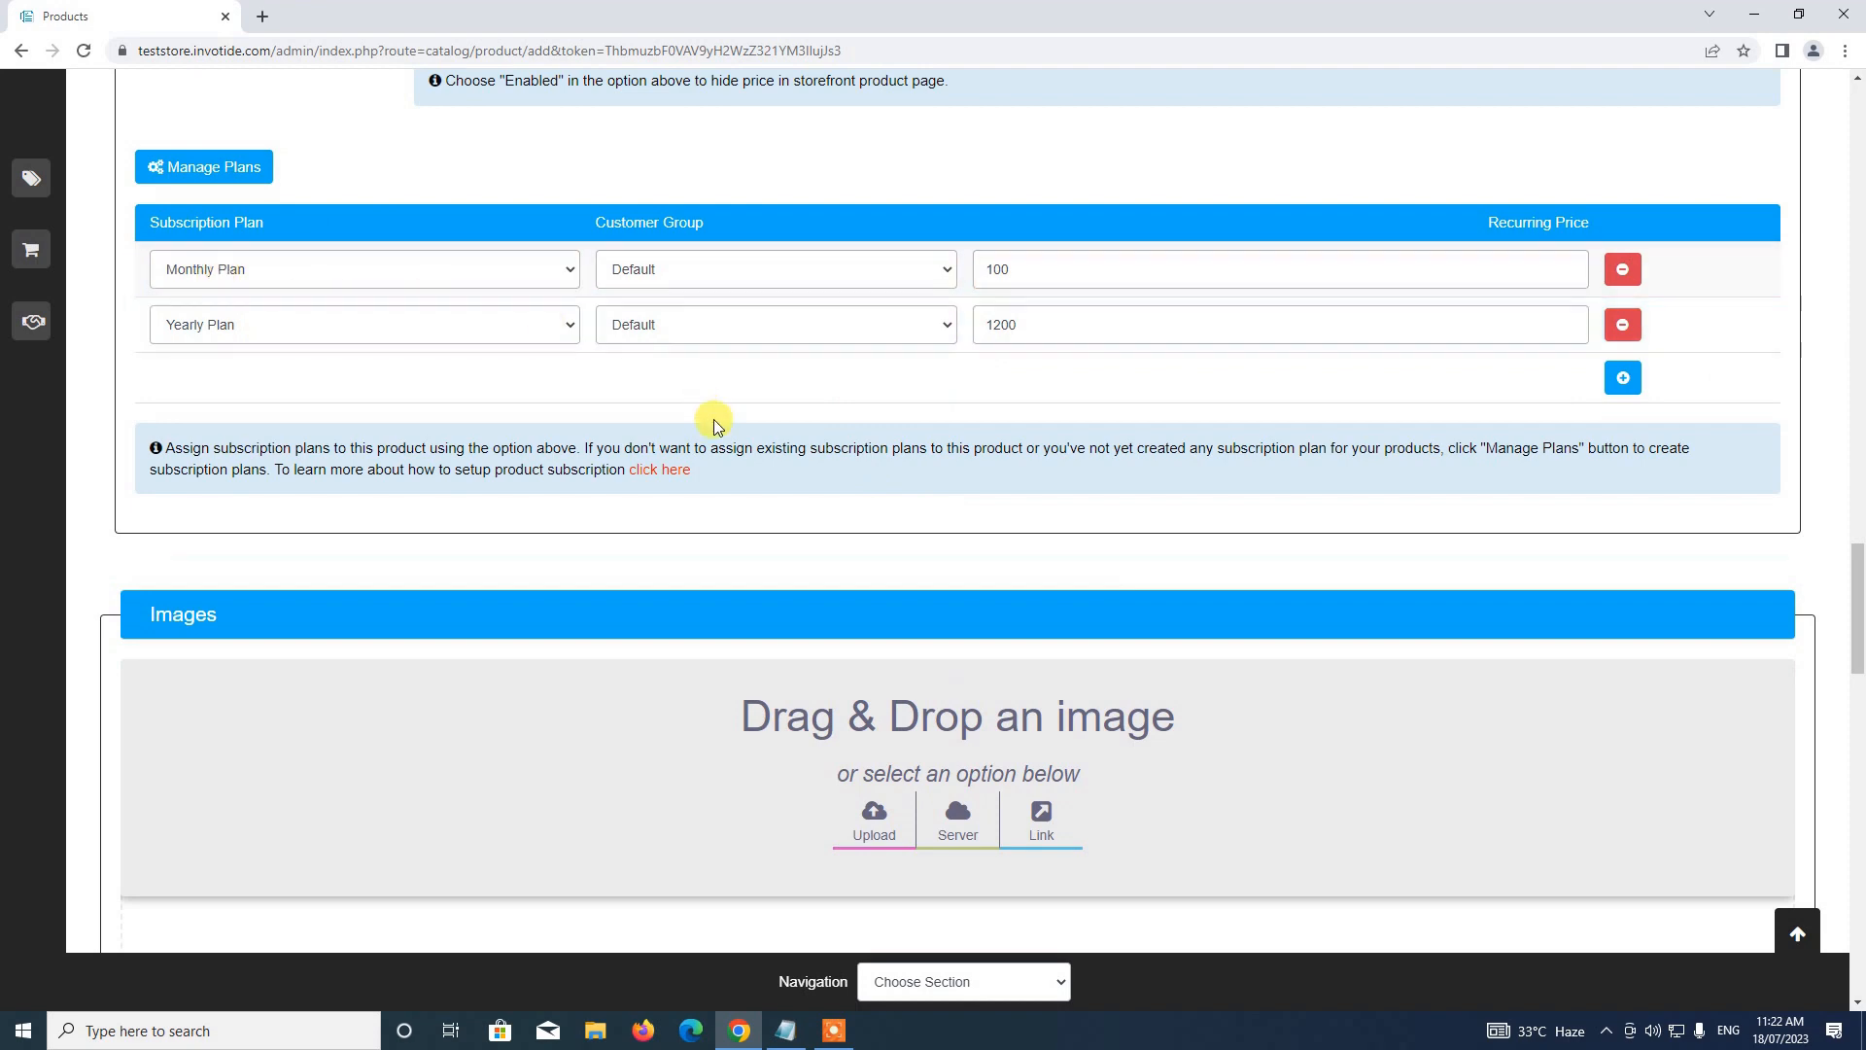
Add the server image image-soon.png to the product's images
scroll(713, 418, "down", 4)
left_click(951, 440)
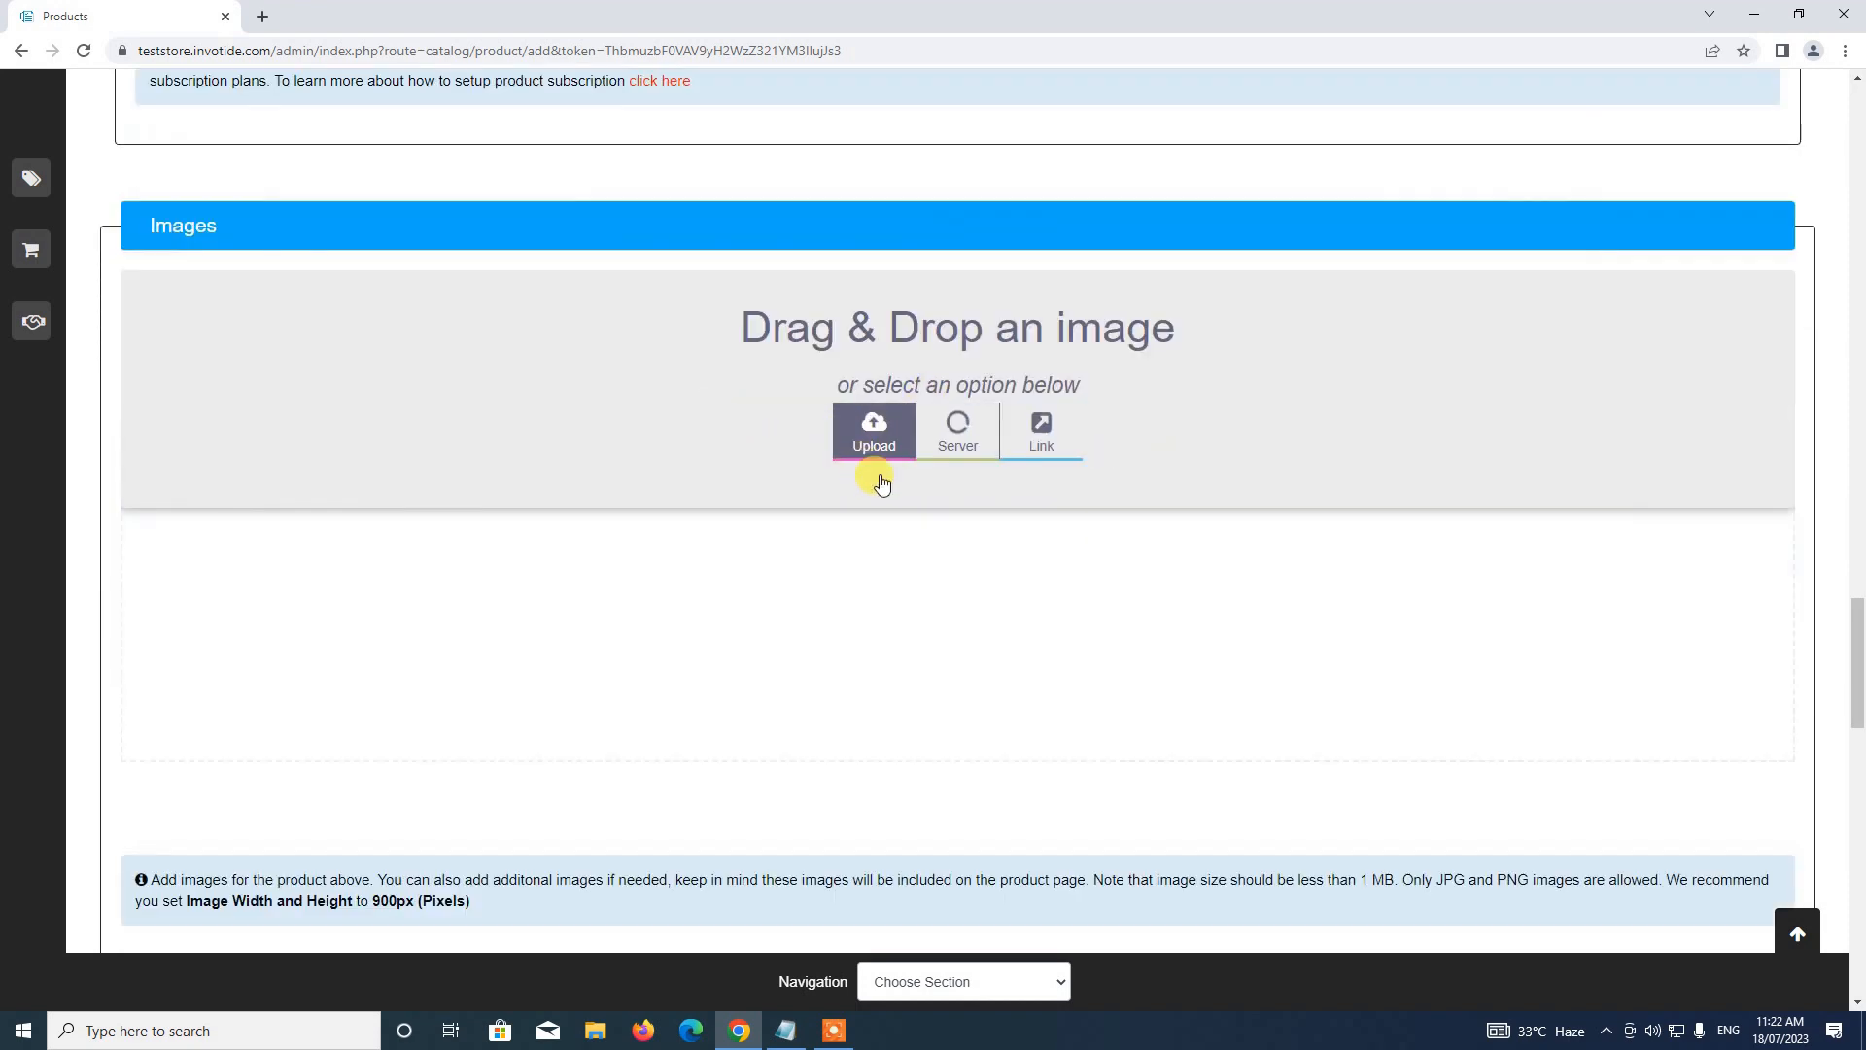
scroll(1097, 832, "down", 3)
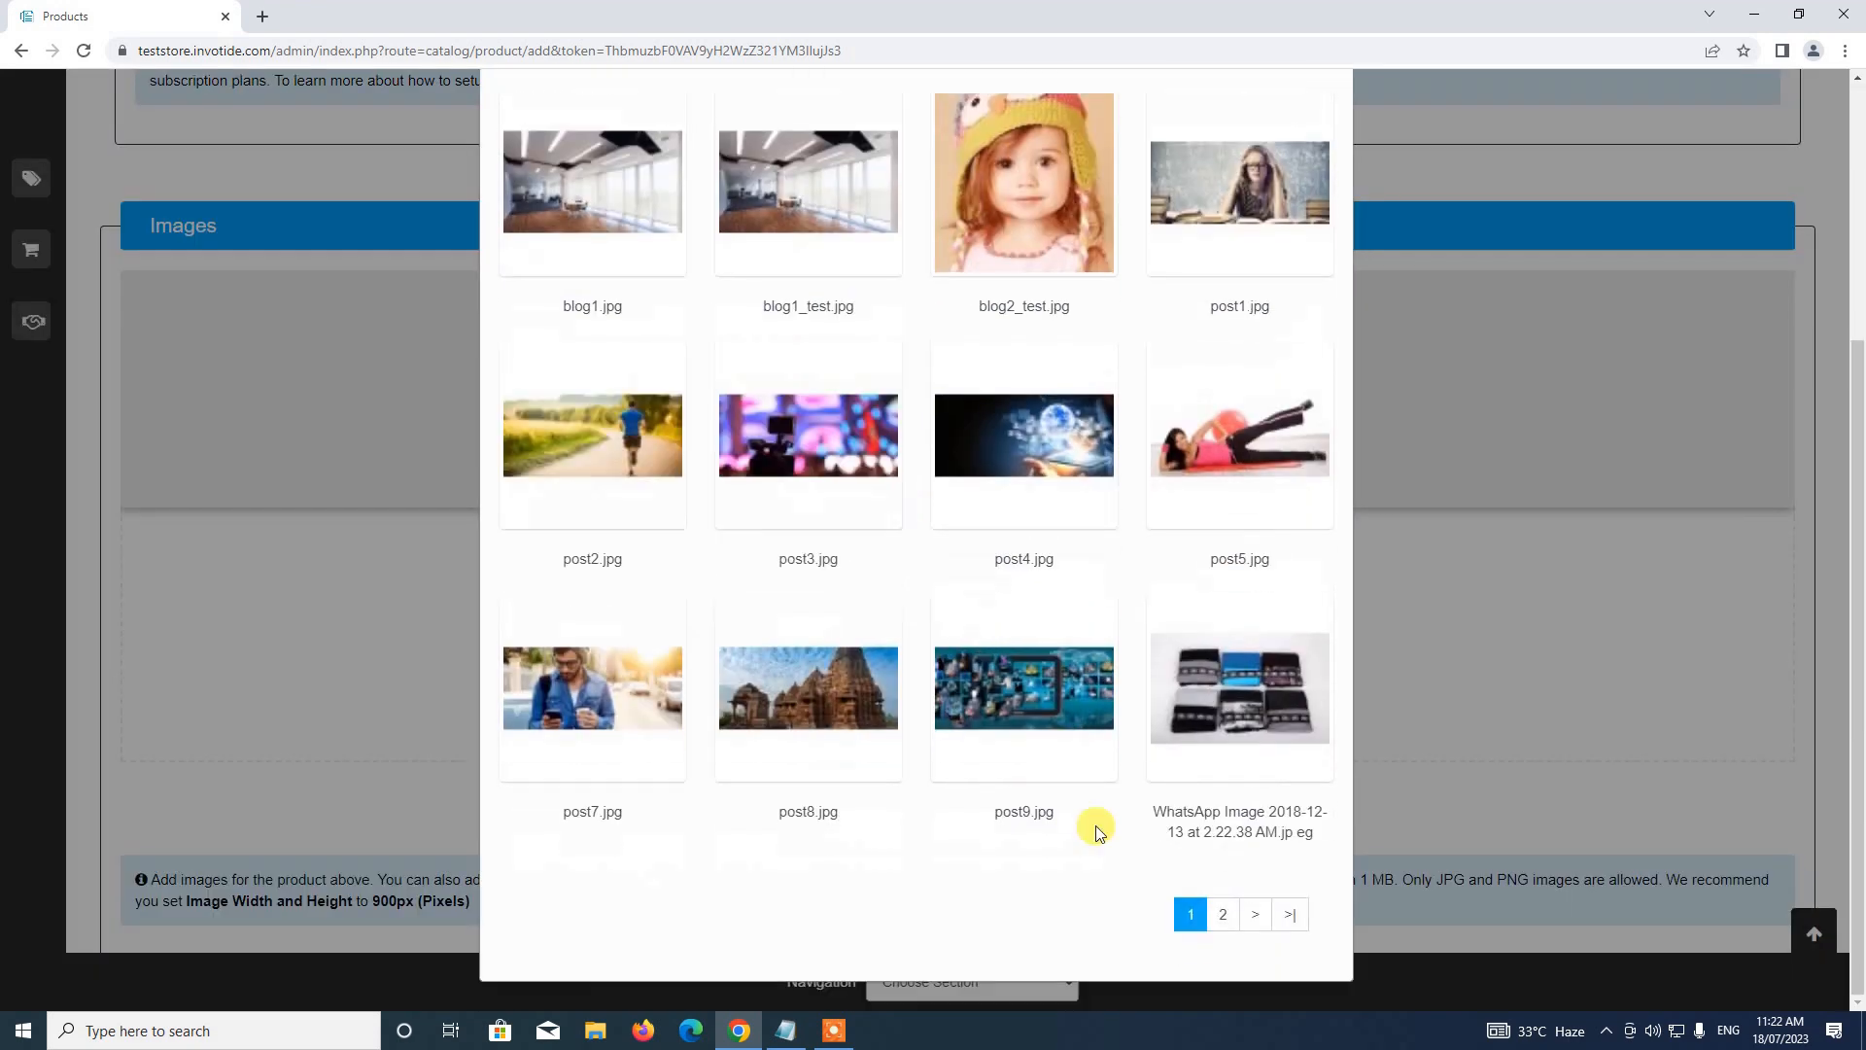
left_click(1189, 904)
left_click(842, 645)
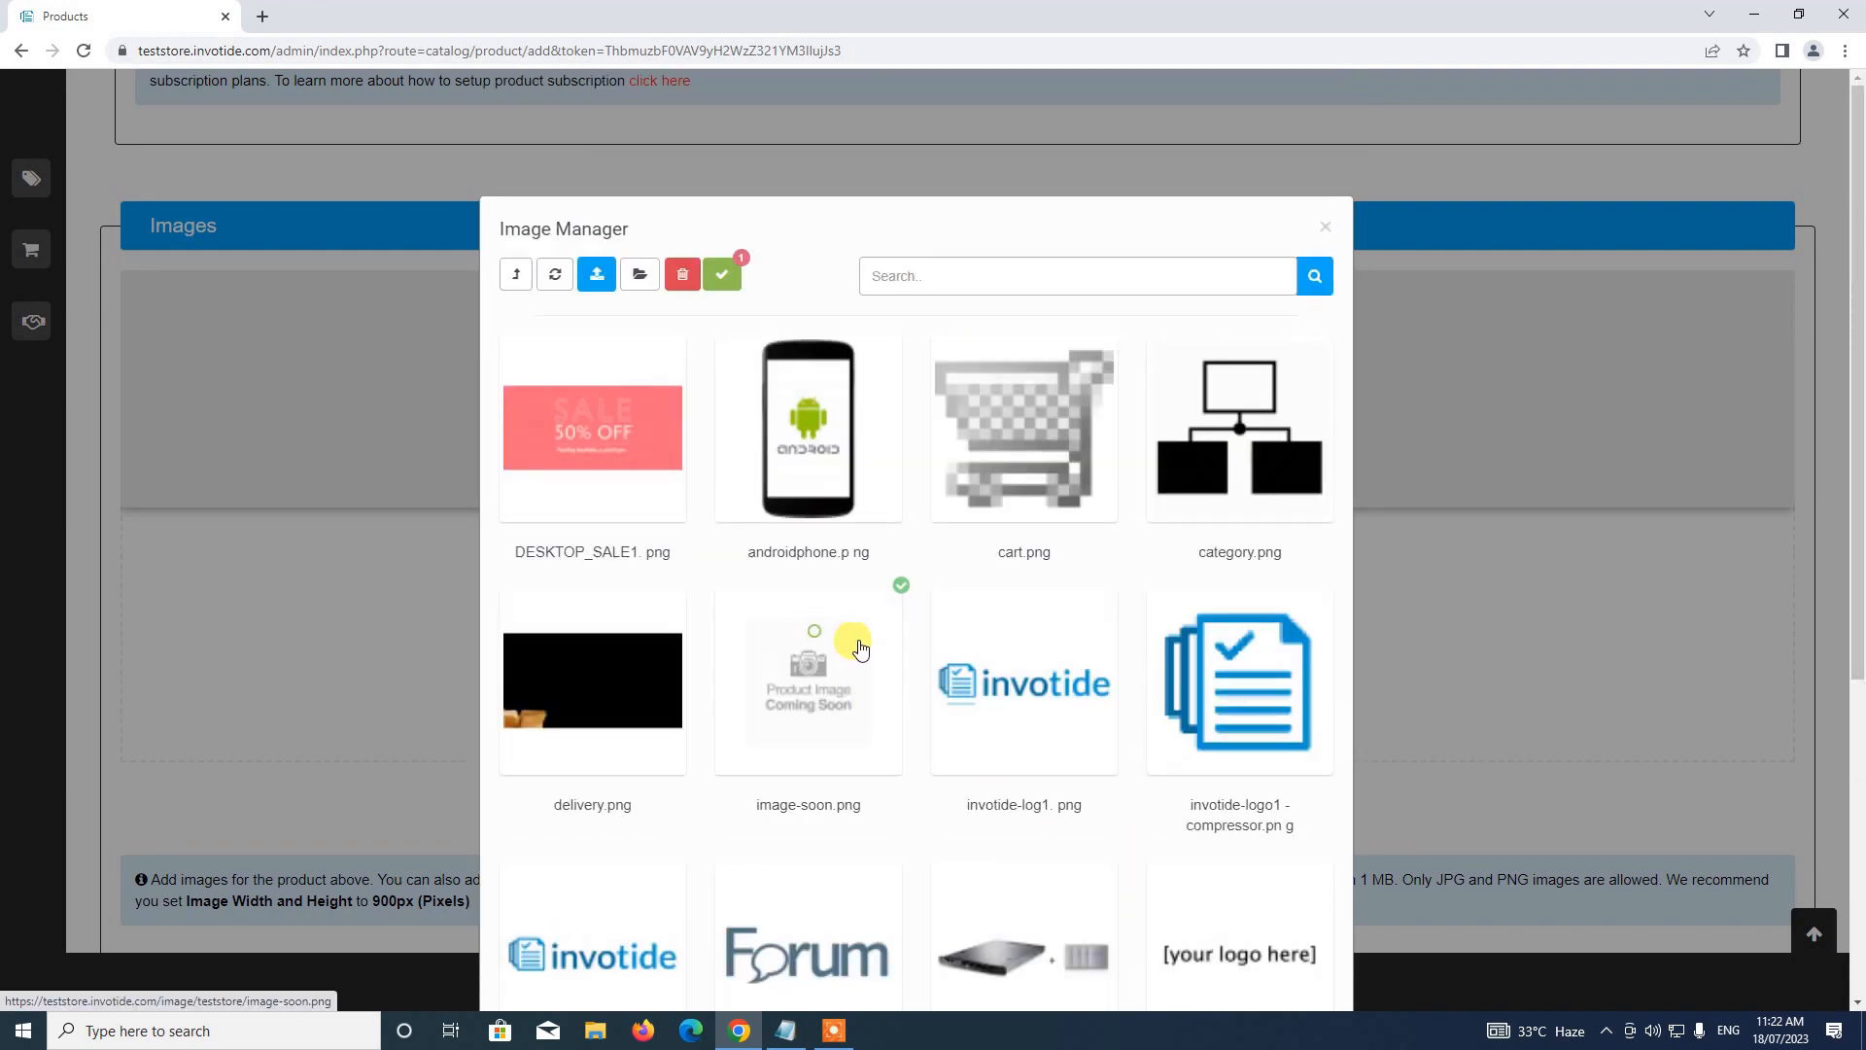
left_click(732, 279)
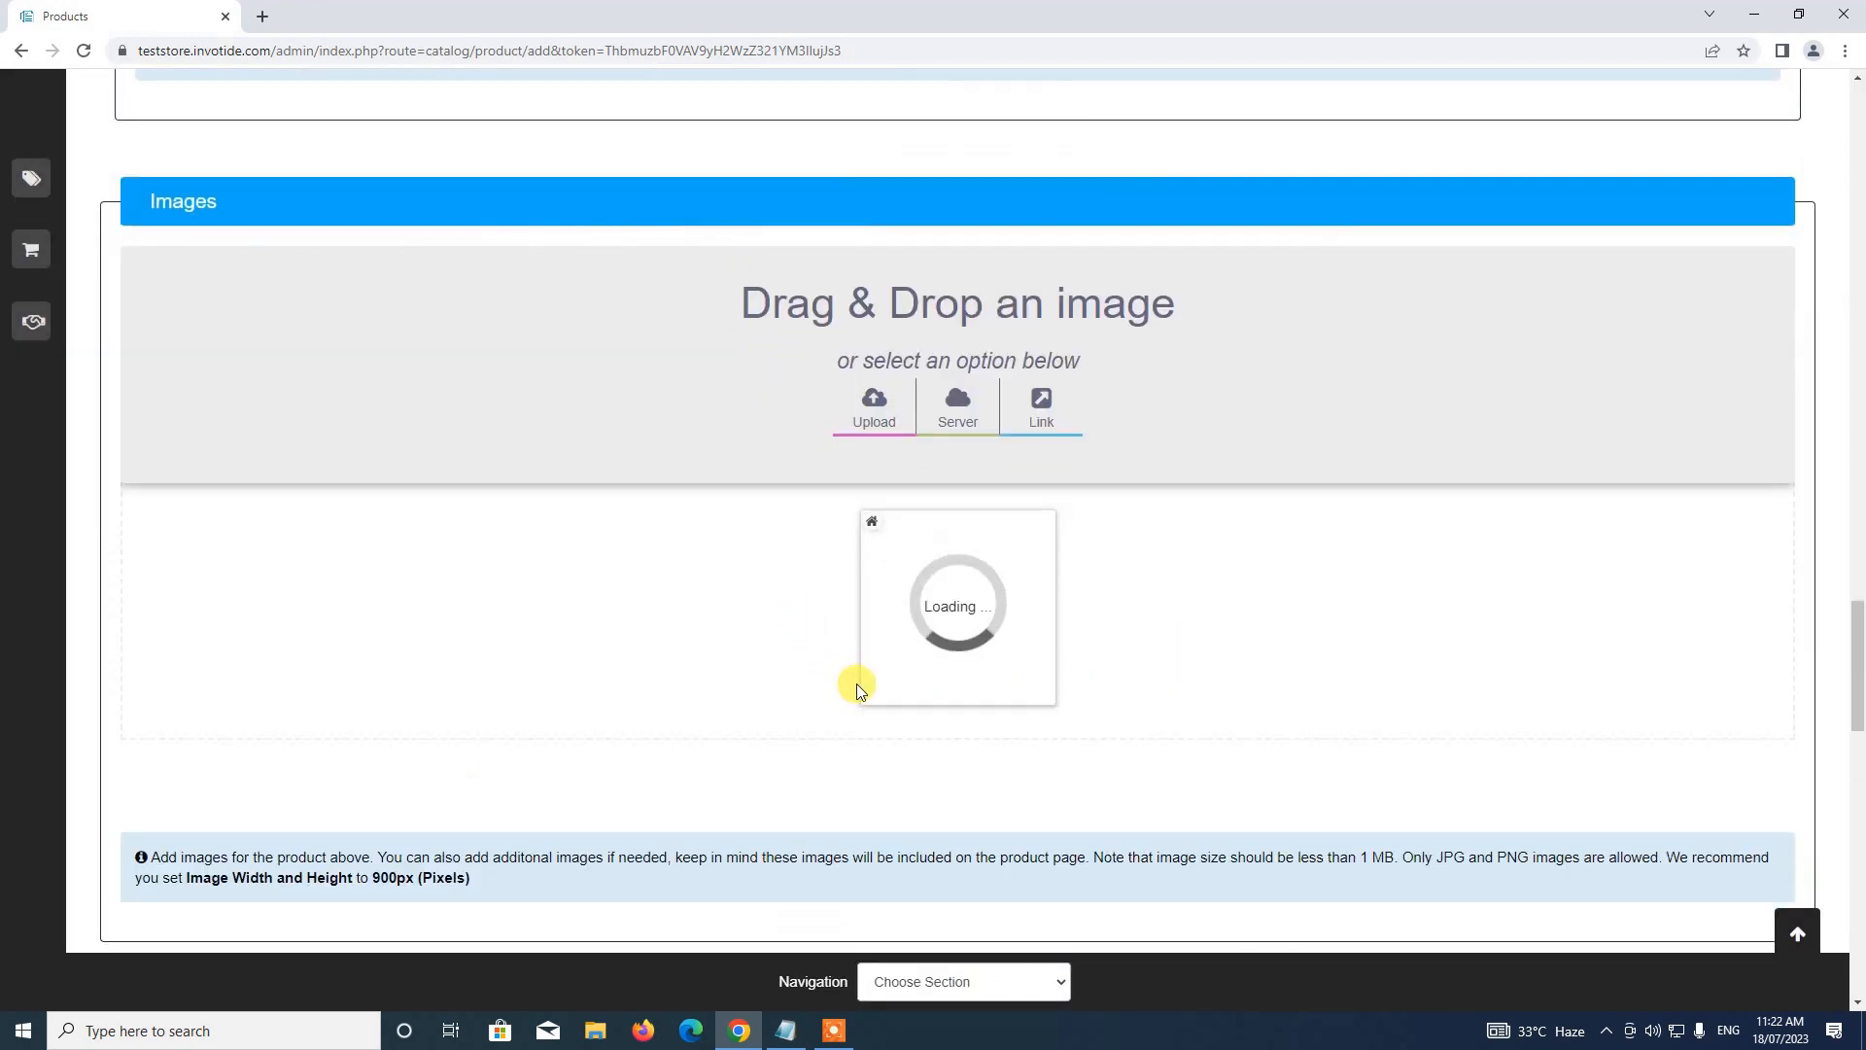
Assign the product to the Dresses category and review the remaining form sections
scroll(887, 542, "down", 3)
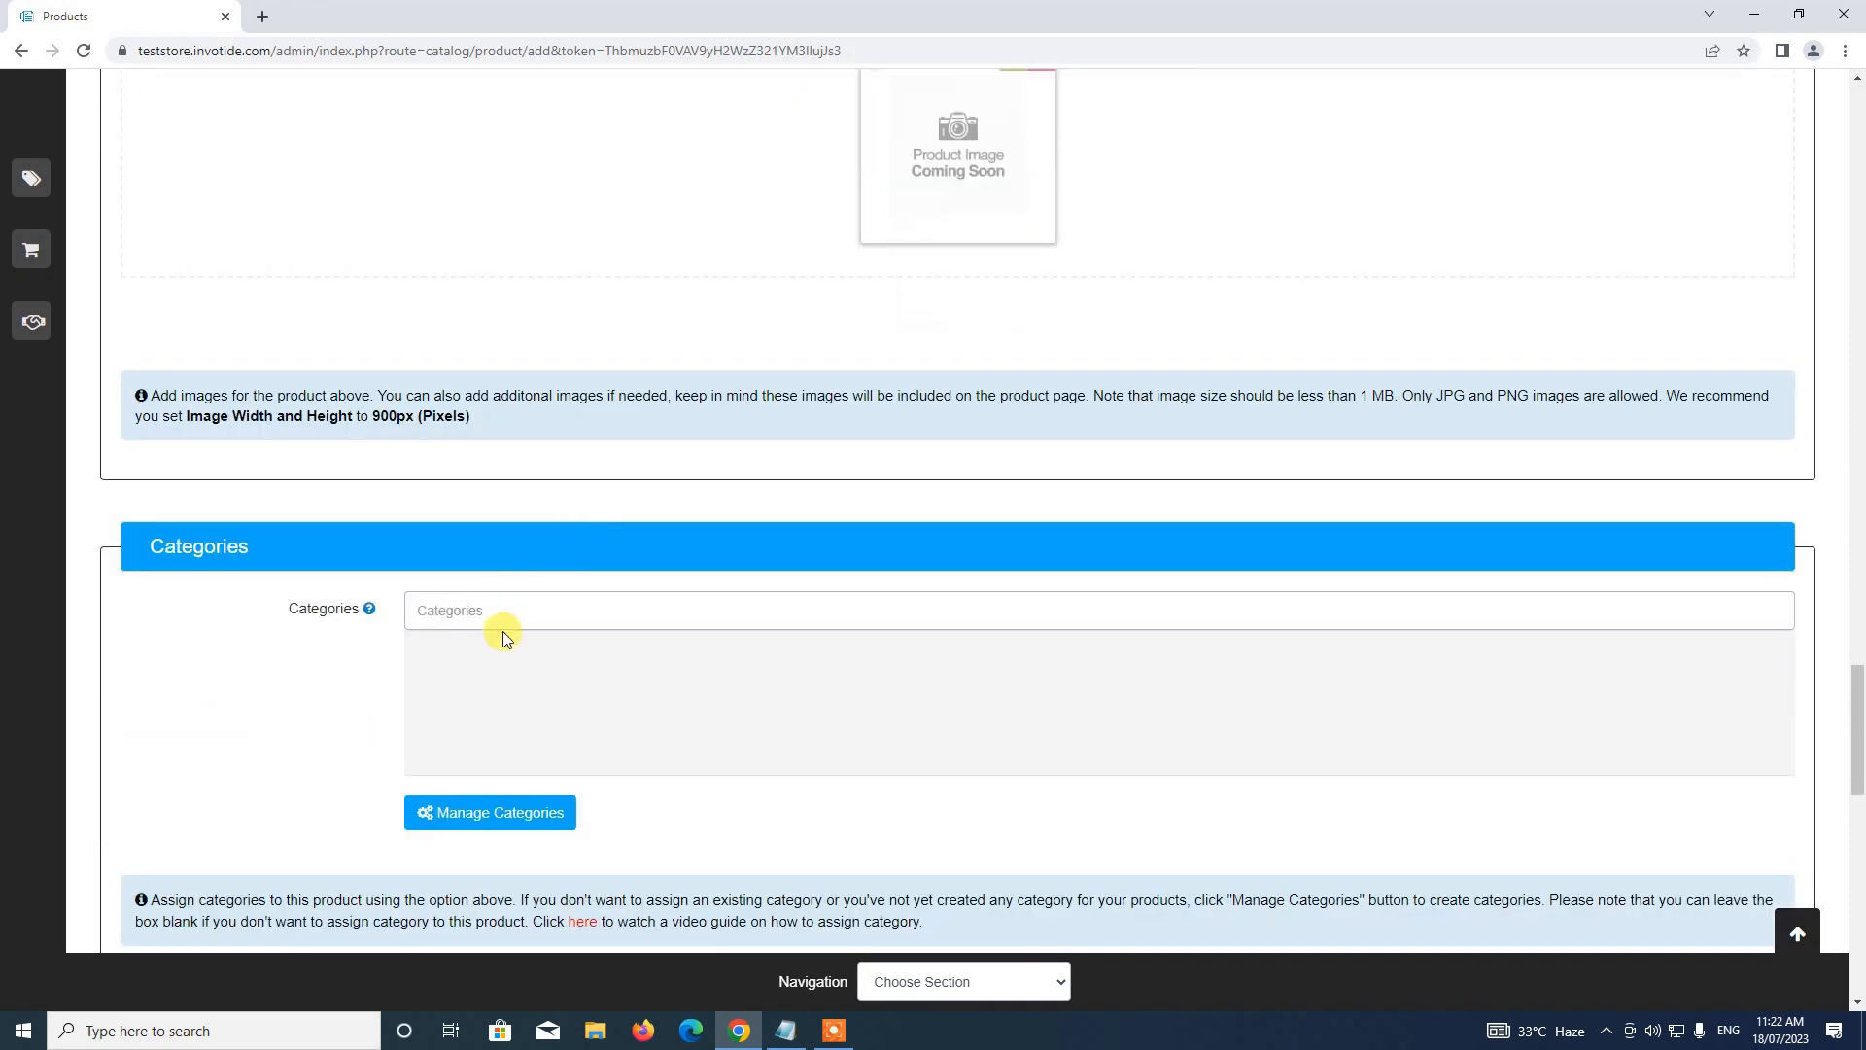
left_click(576, 603)
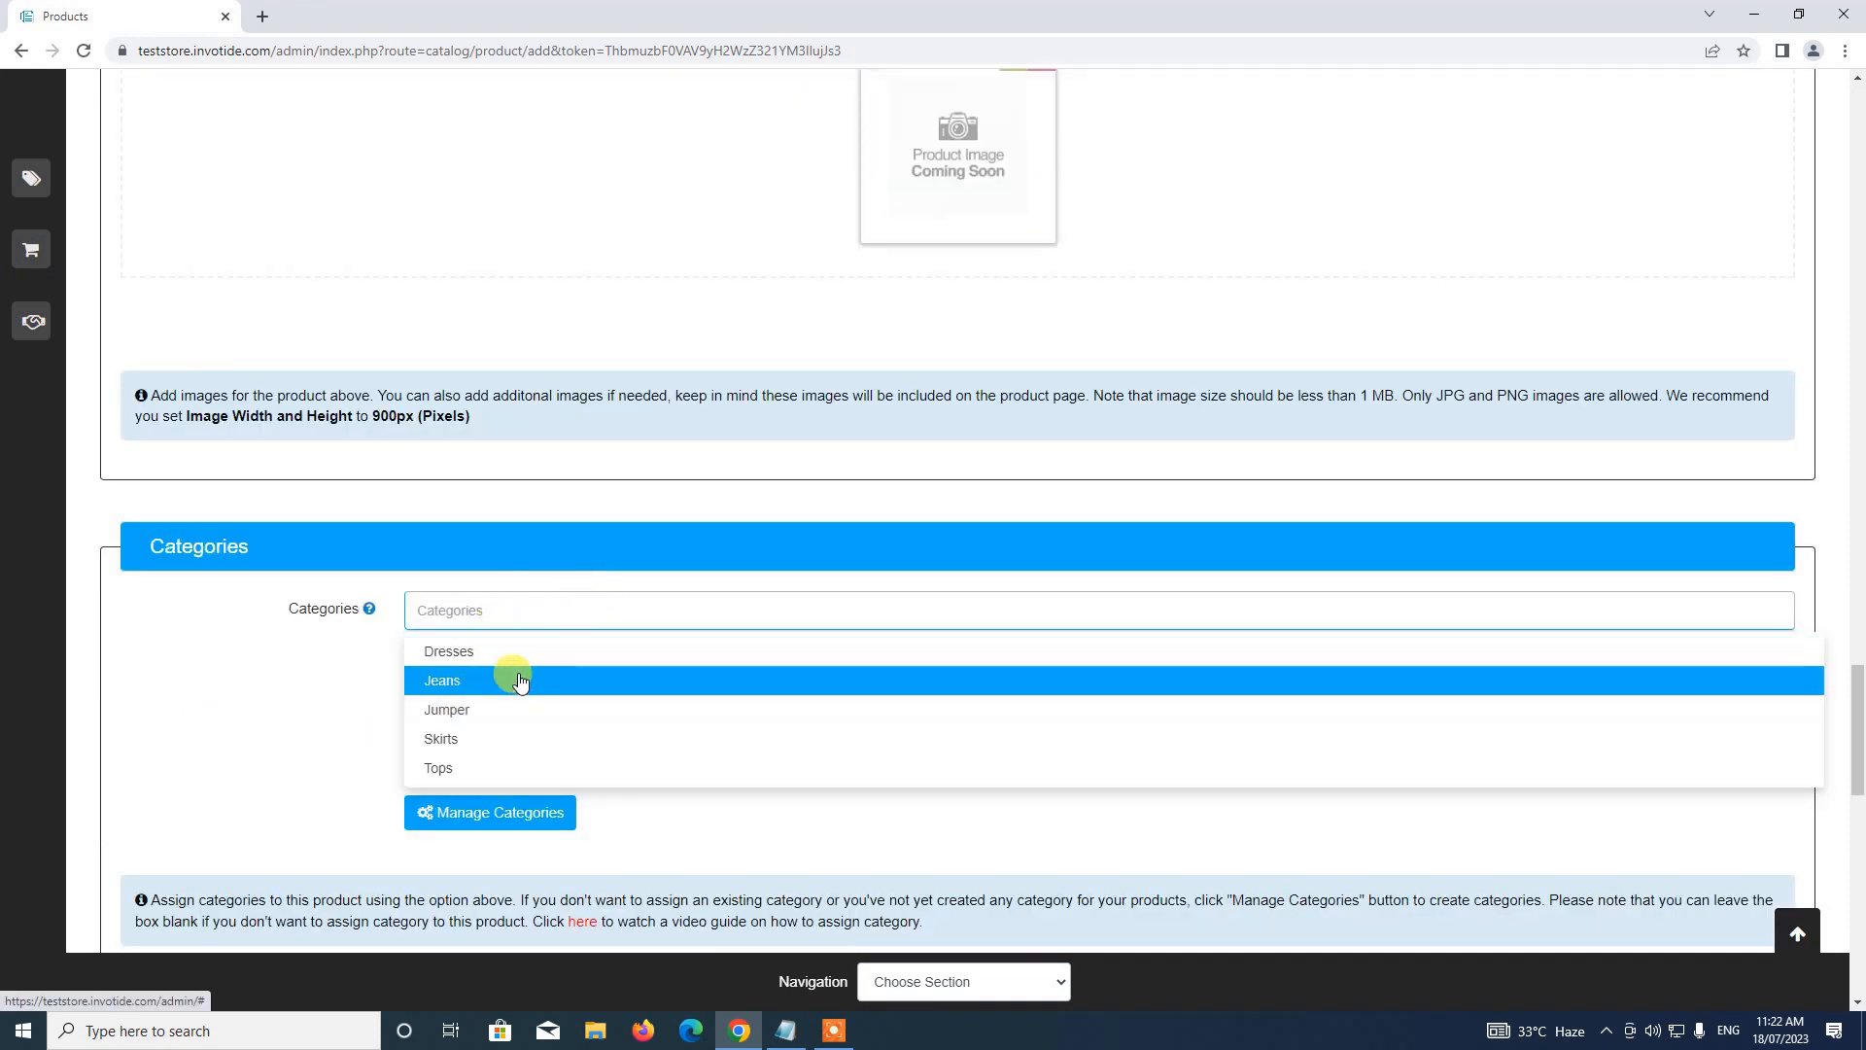
left_click(462, 649)
scroll(471, 387, "down", 5)
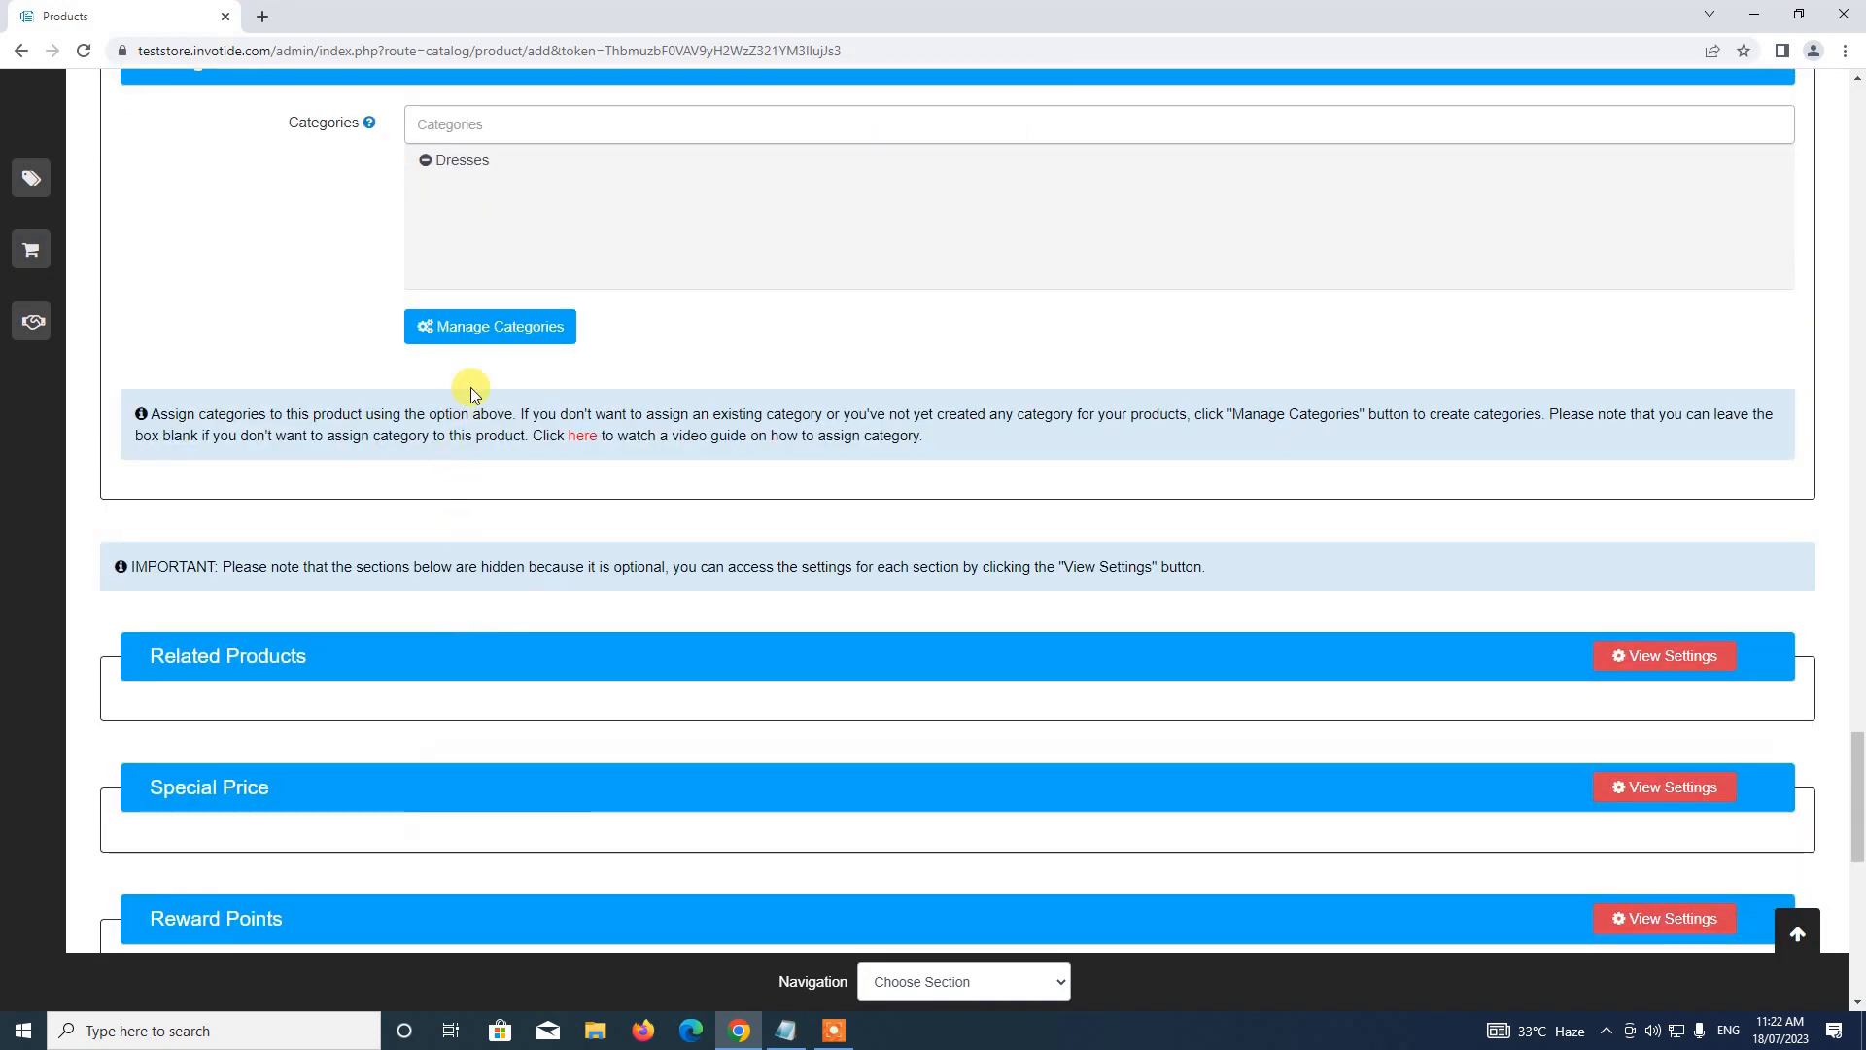
scroll(555, 498, "up", 1)
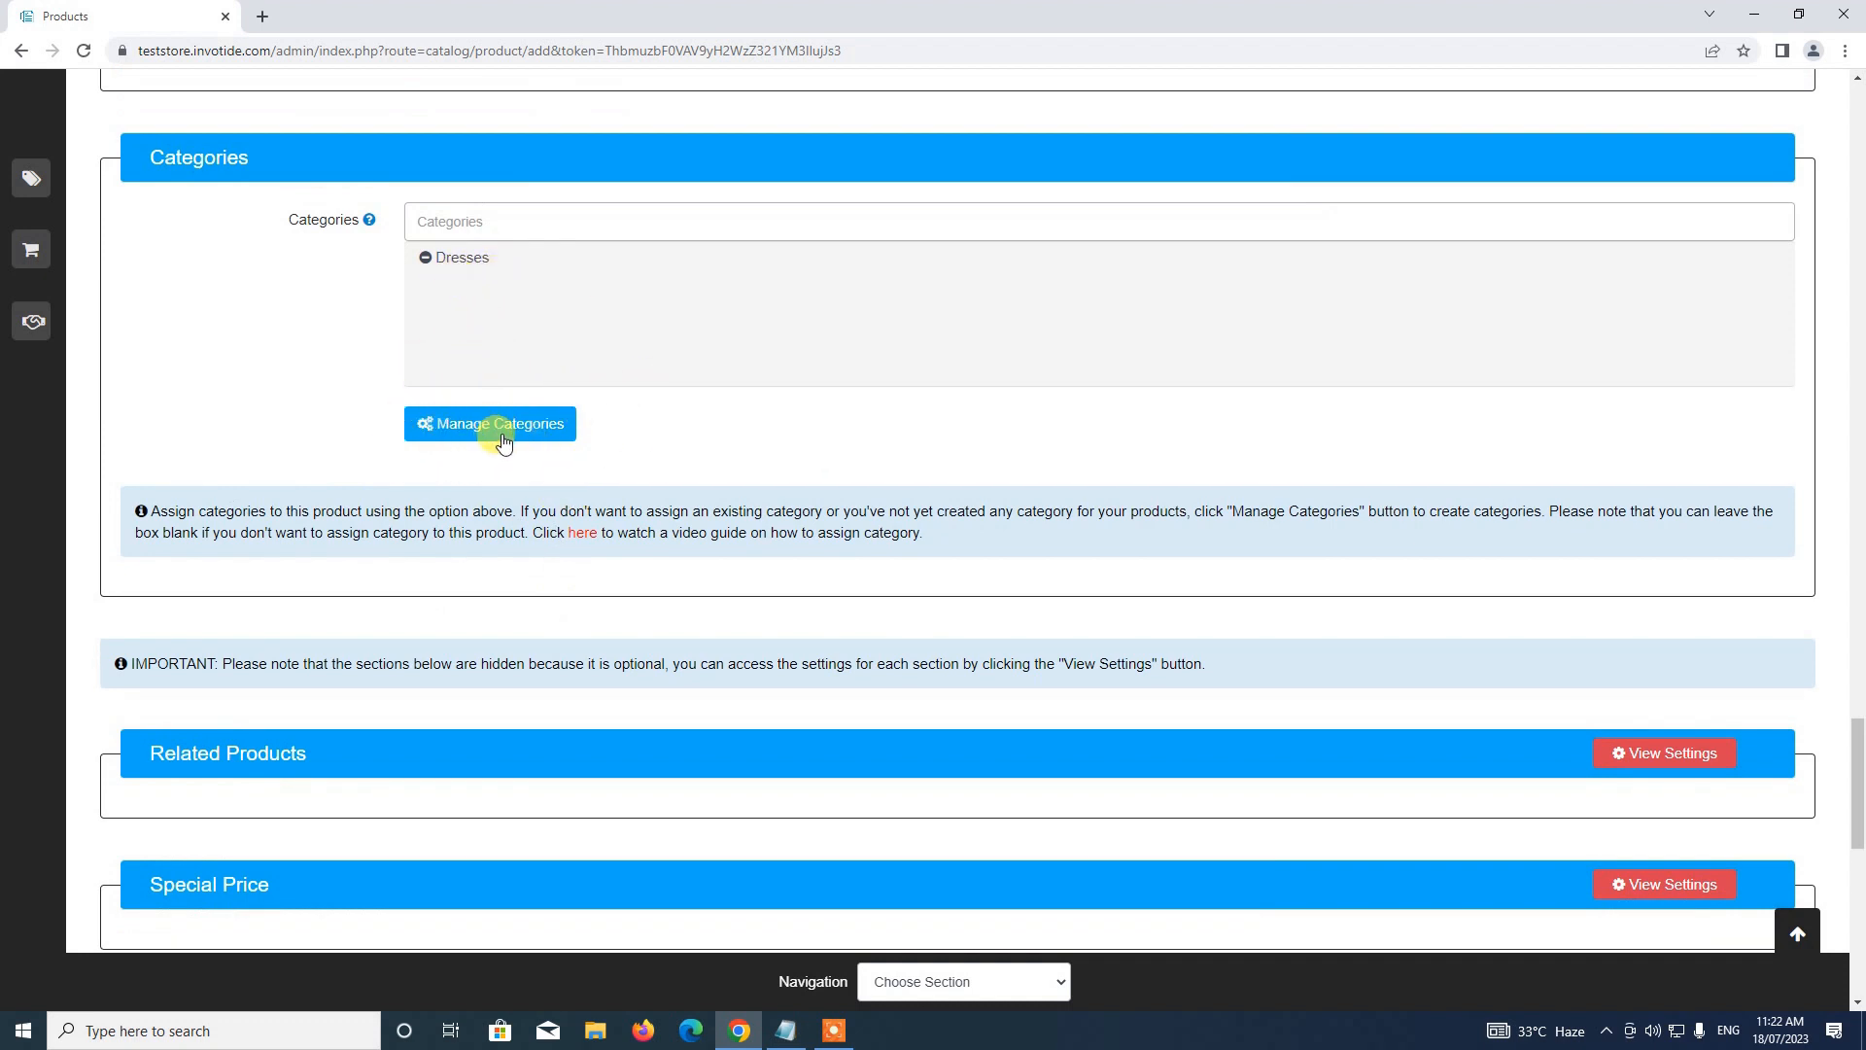
scroll(516, 446, "down", 2)
scroll(509, 429, "up", 3)
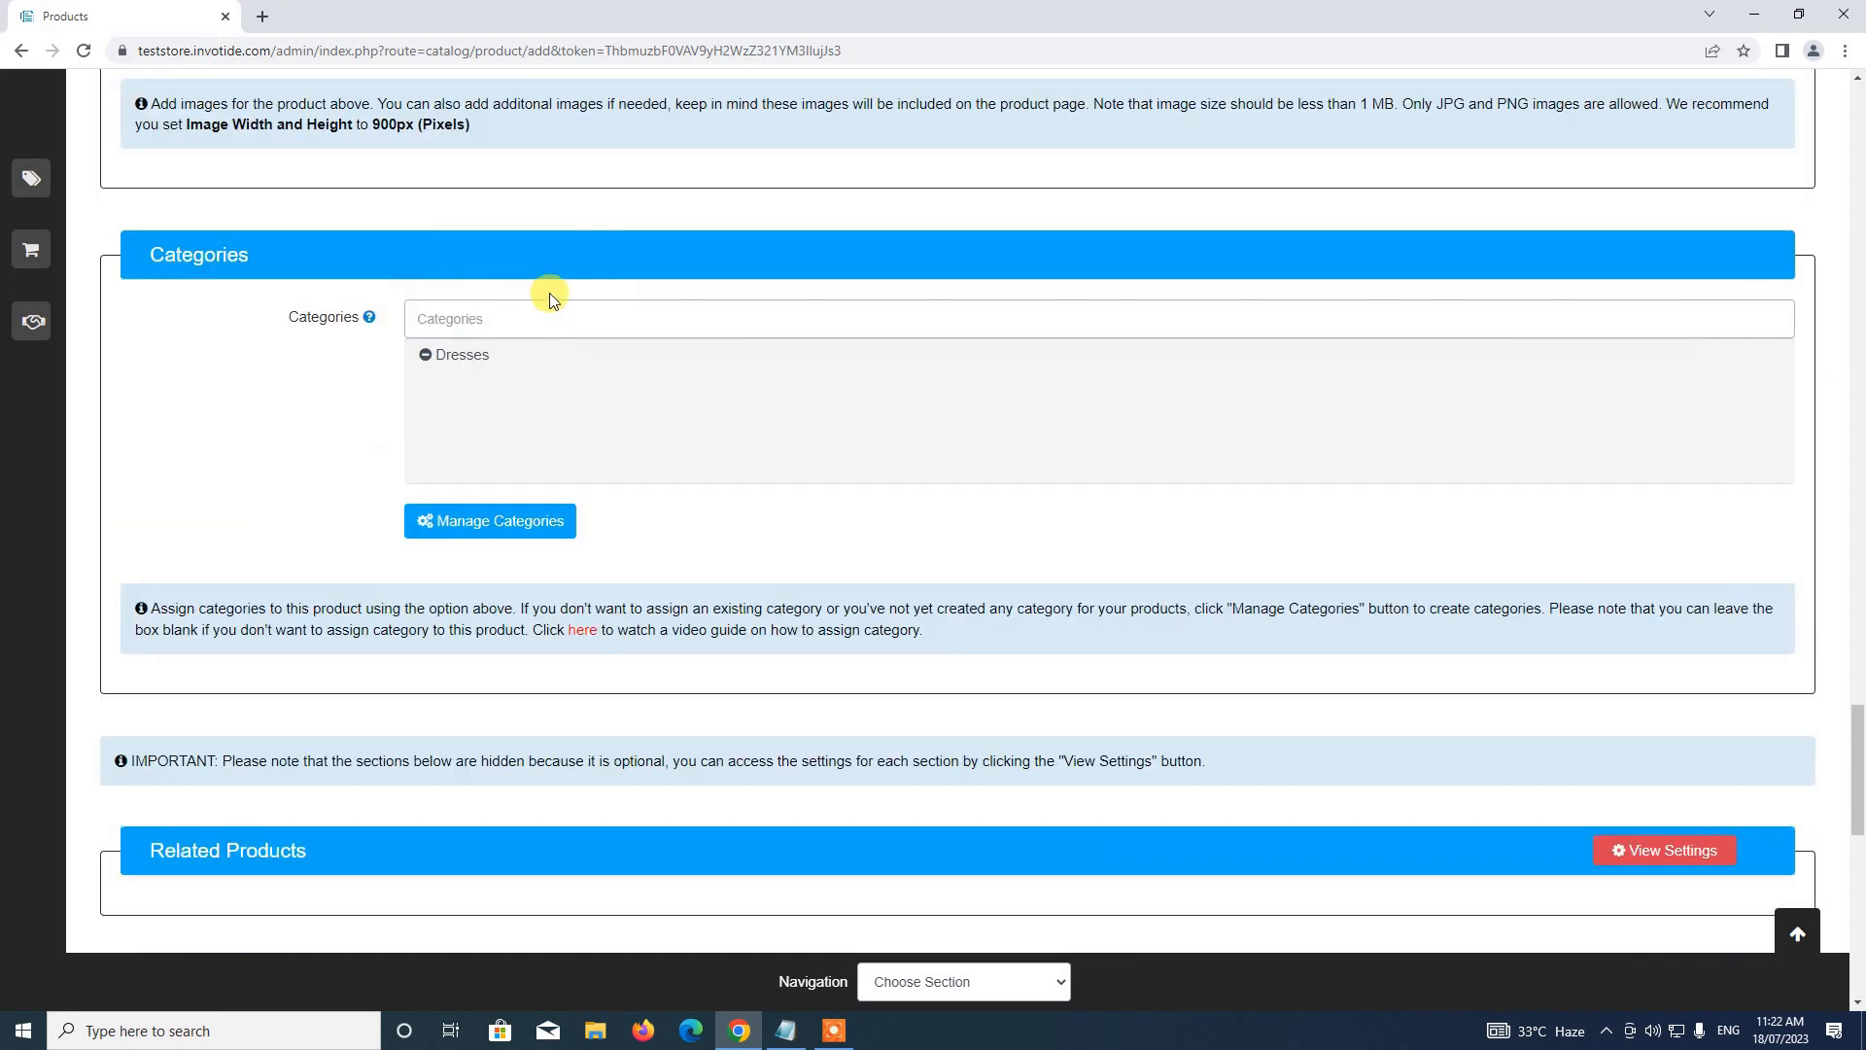
scroll(571, 520, "up", 4)
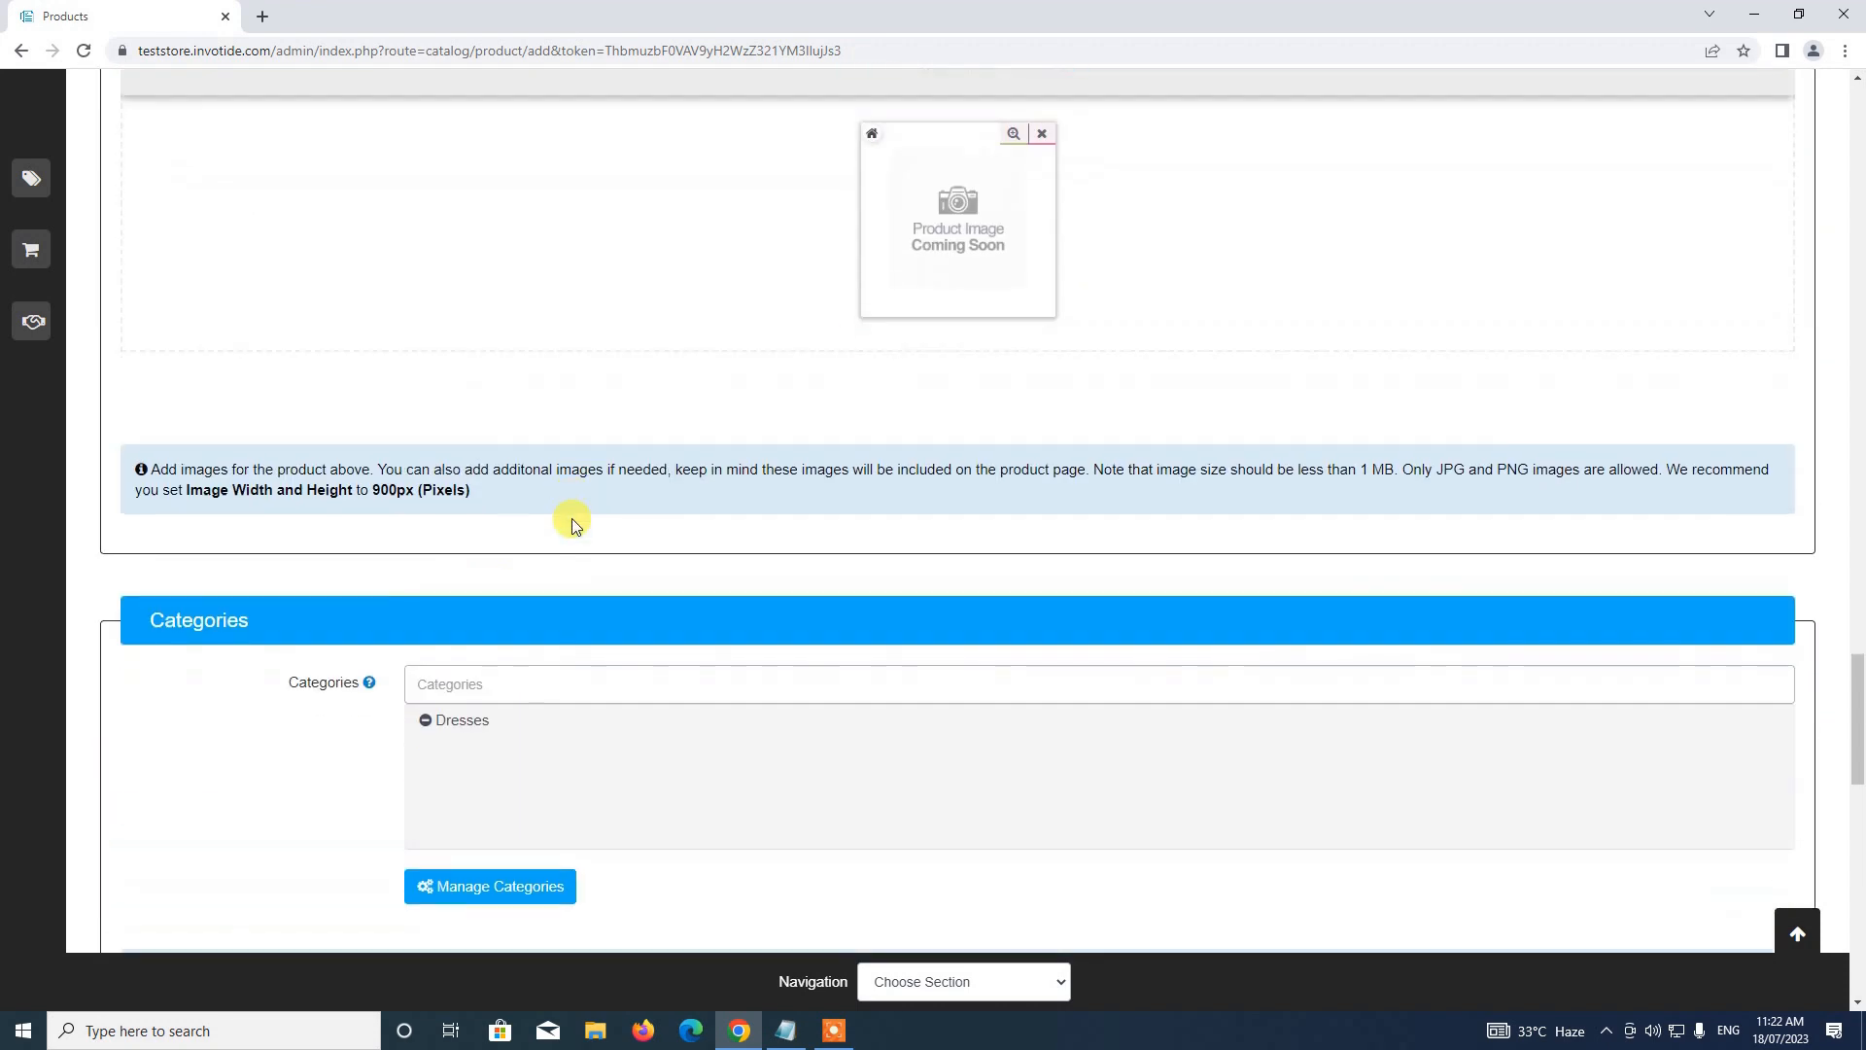
scroll(569, 516, "down", 6)
scroll(593, 408, "up", 1)
scroll(618, 325, "up", 3)
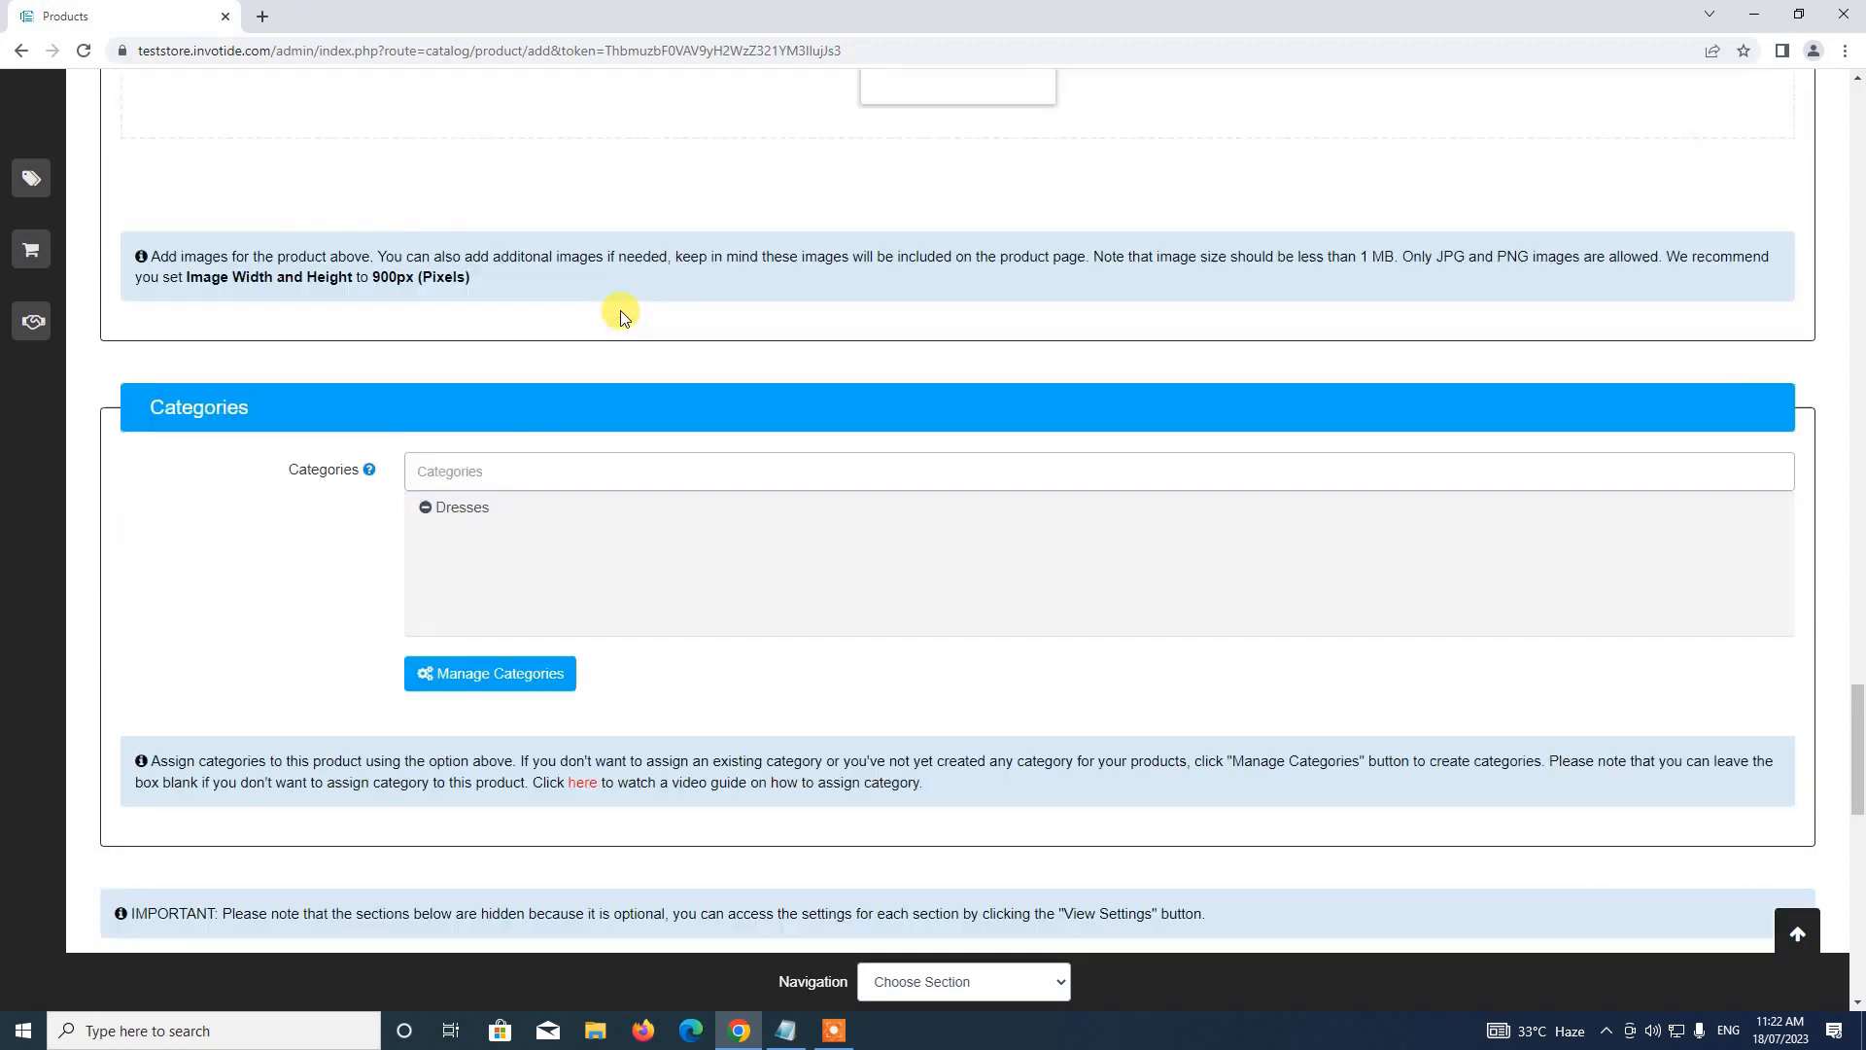
scroll(686, 413, "down", 6)
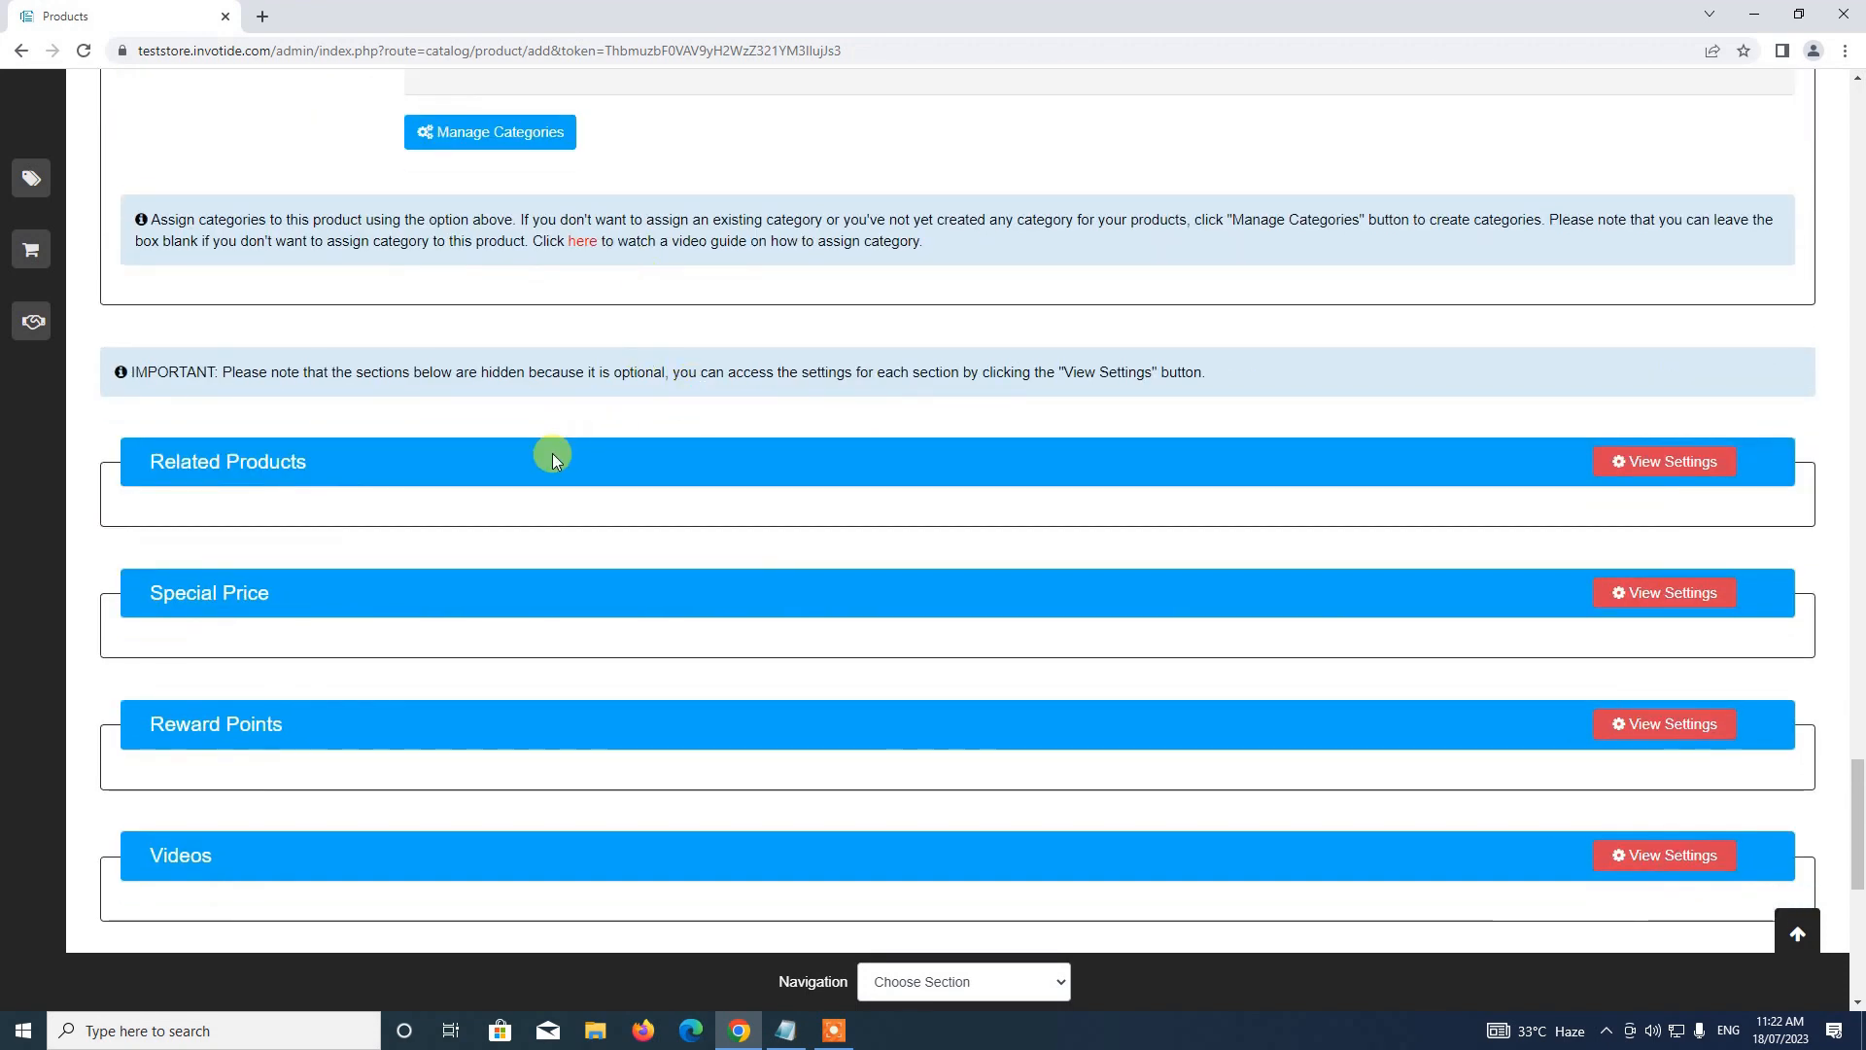
scroll(769, 569, "down", 4)
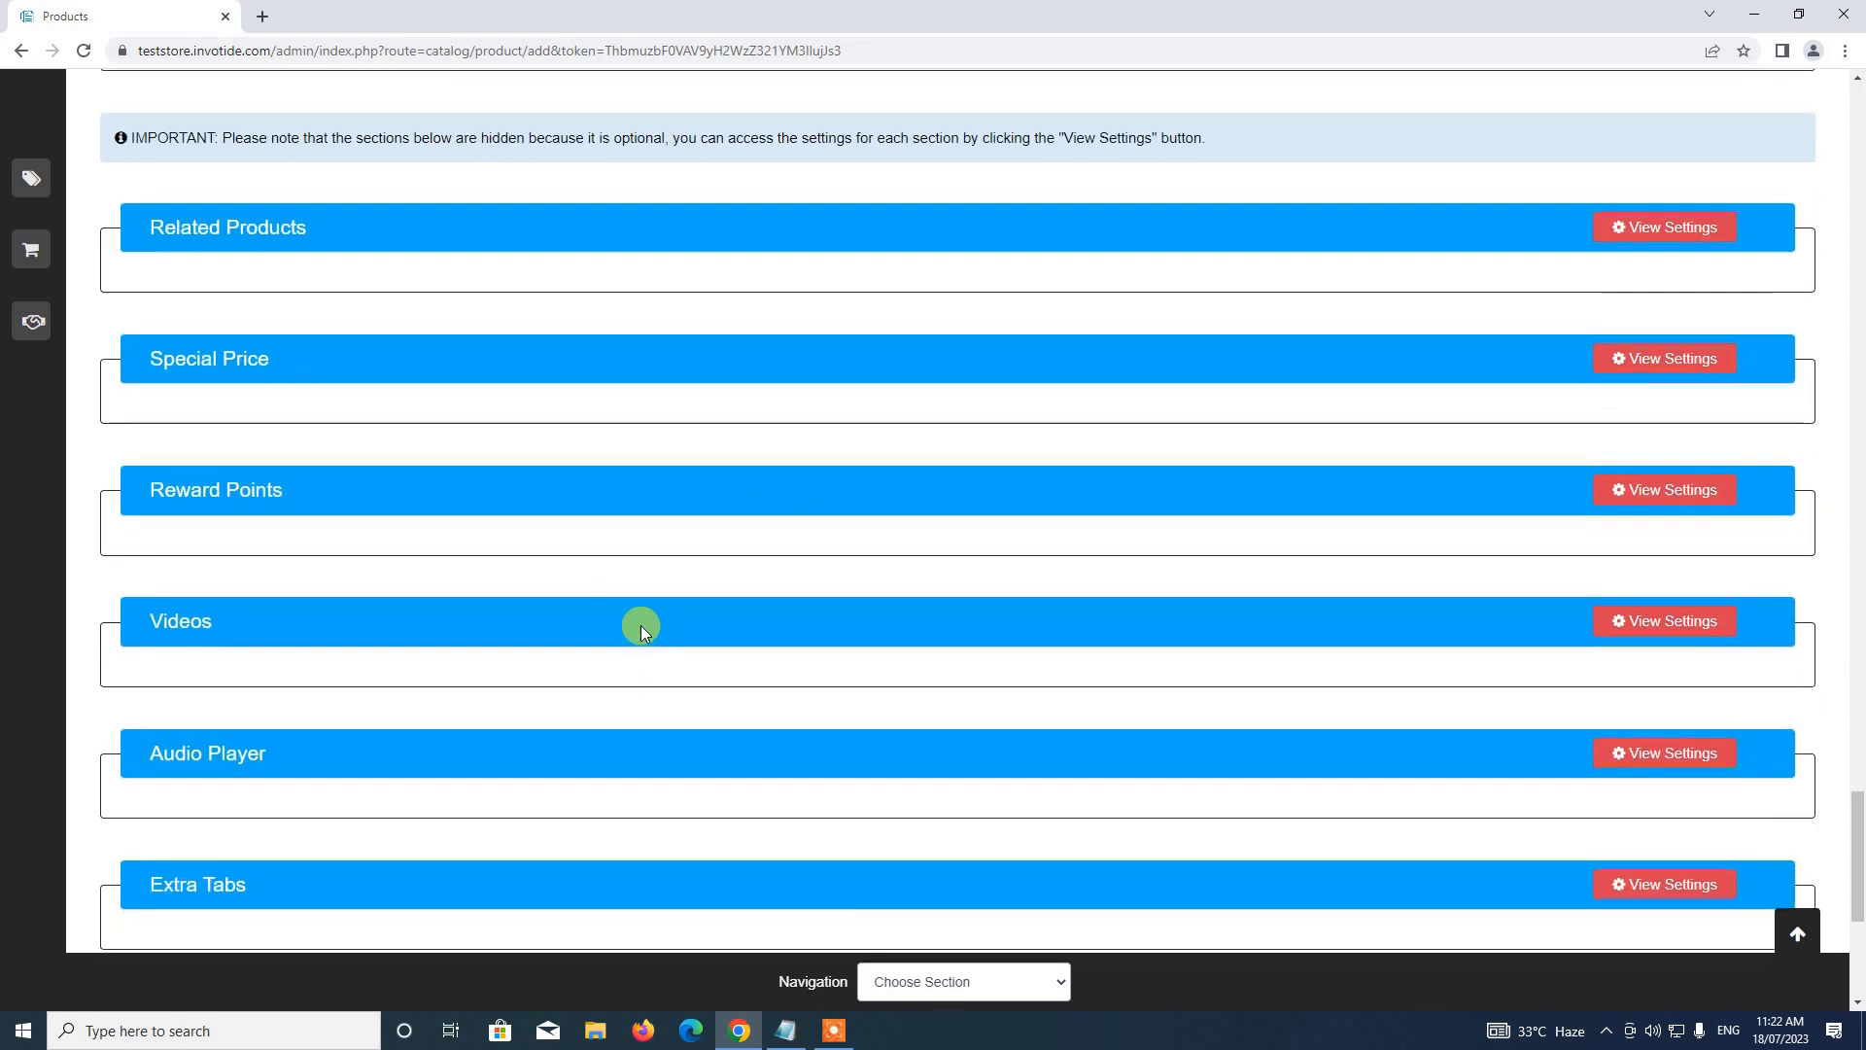
scroll(583, 617, "up", 4)
scroll(633, 784, "down", 2)
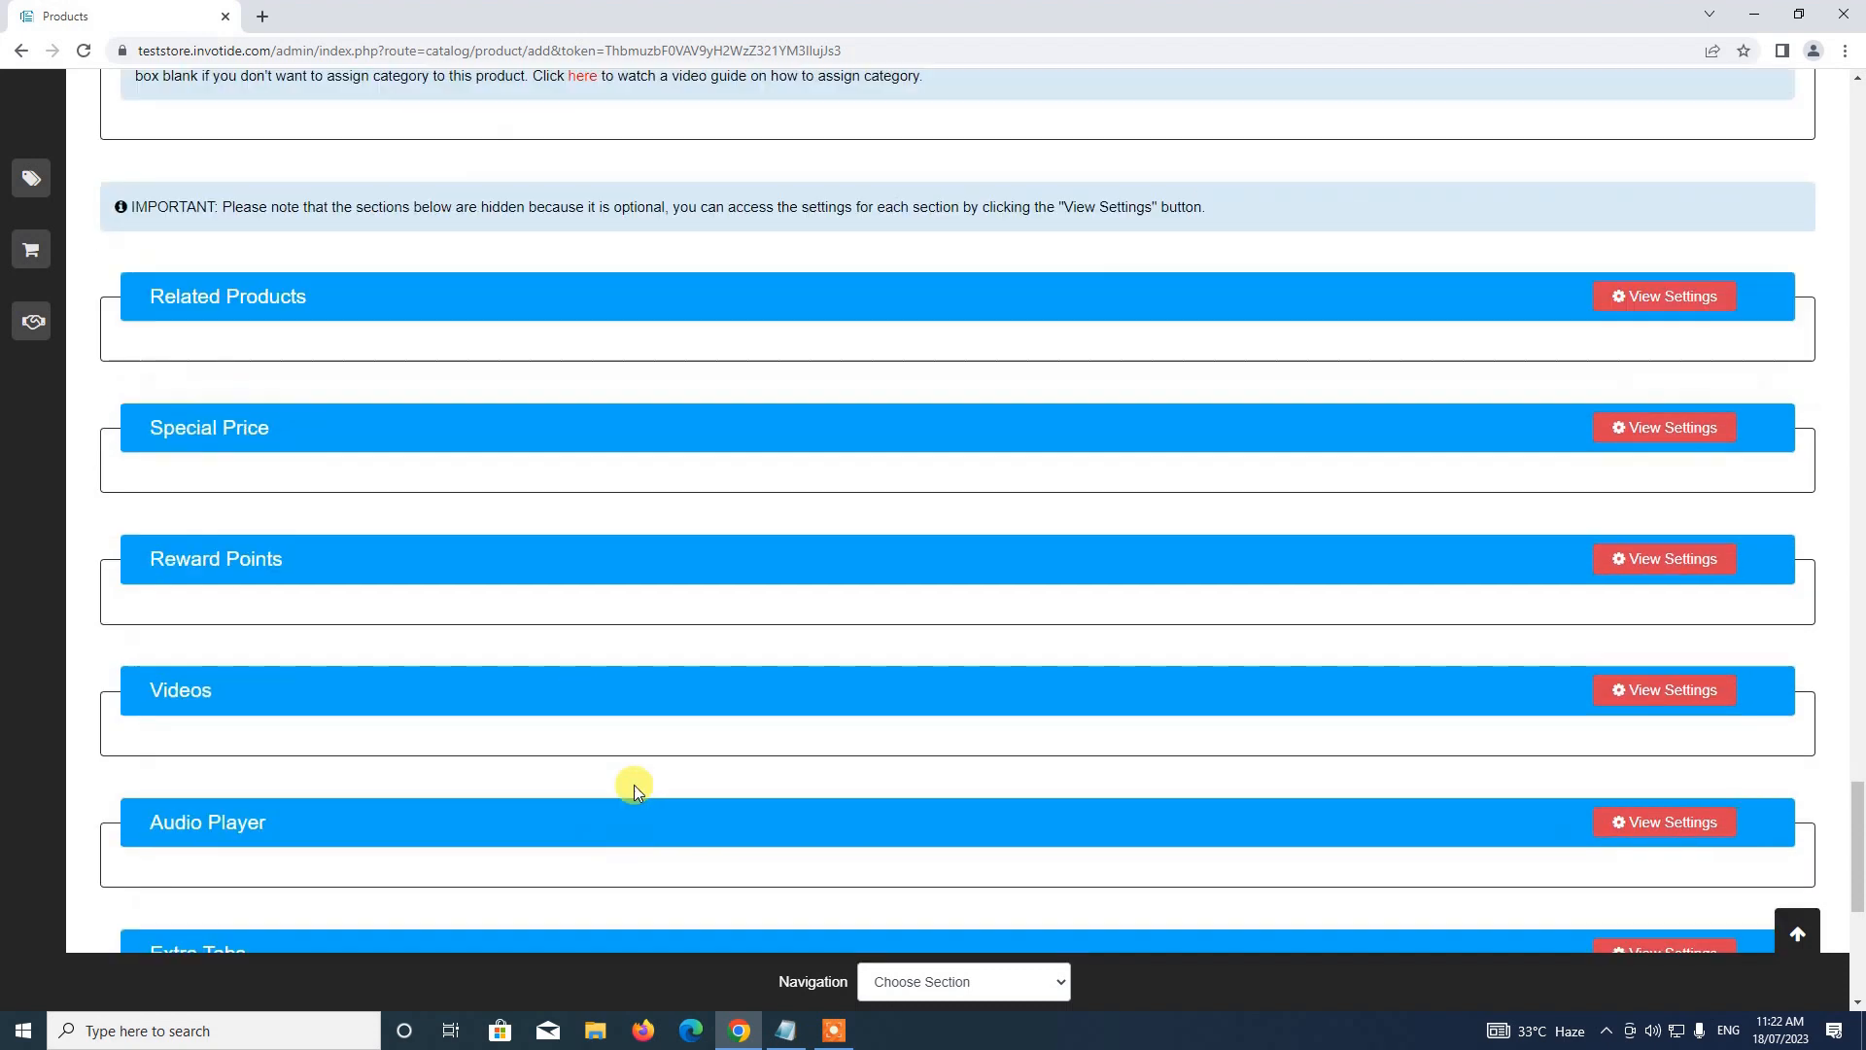
Save Demo Subscription, check it in the product list, and open the Admin User store list
left_click(1798, 934)
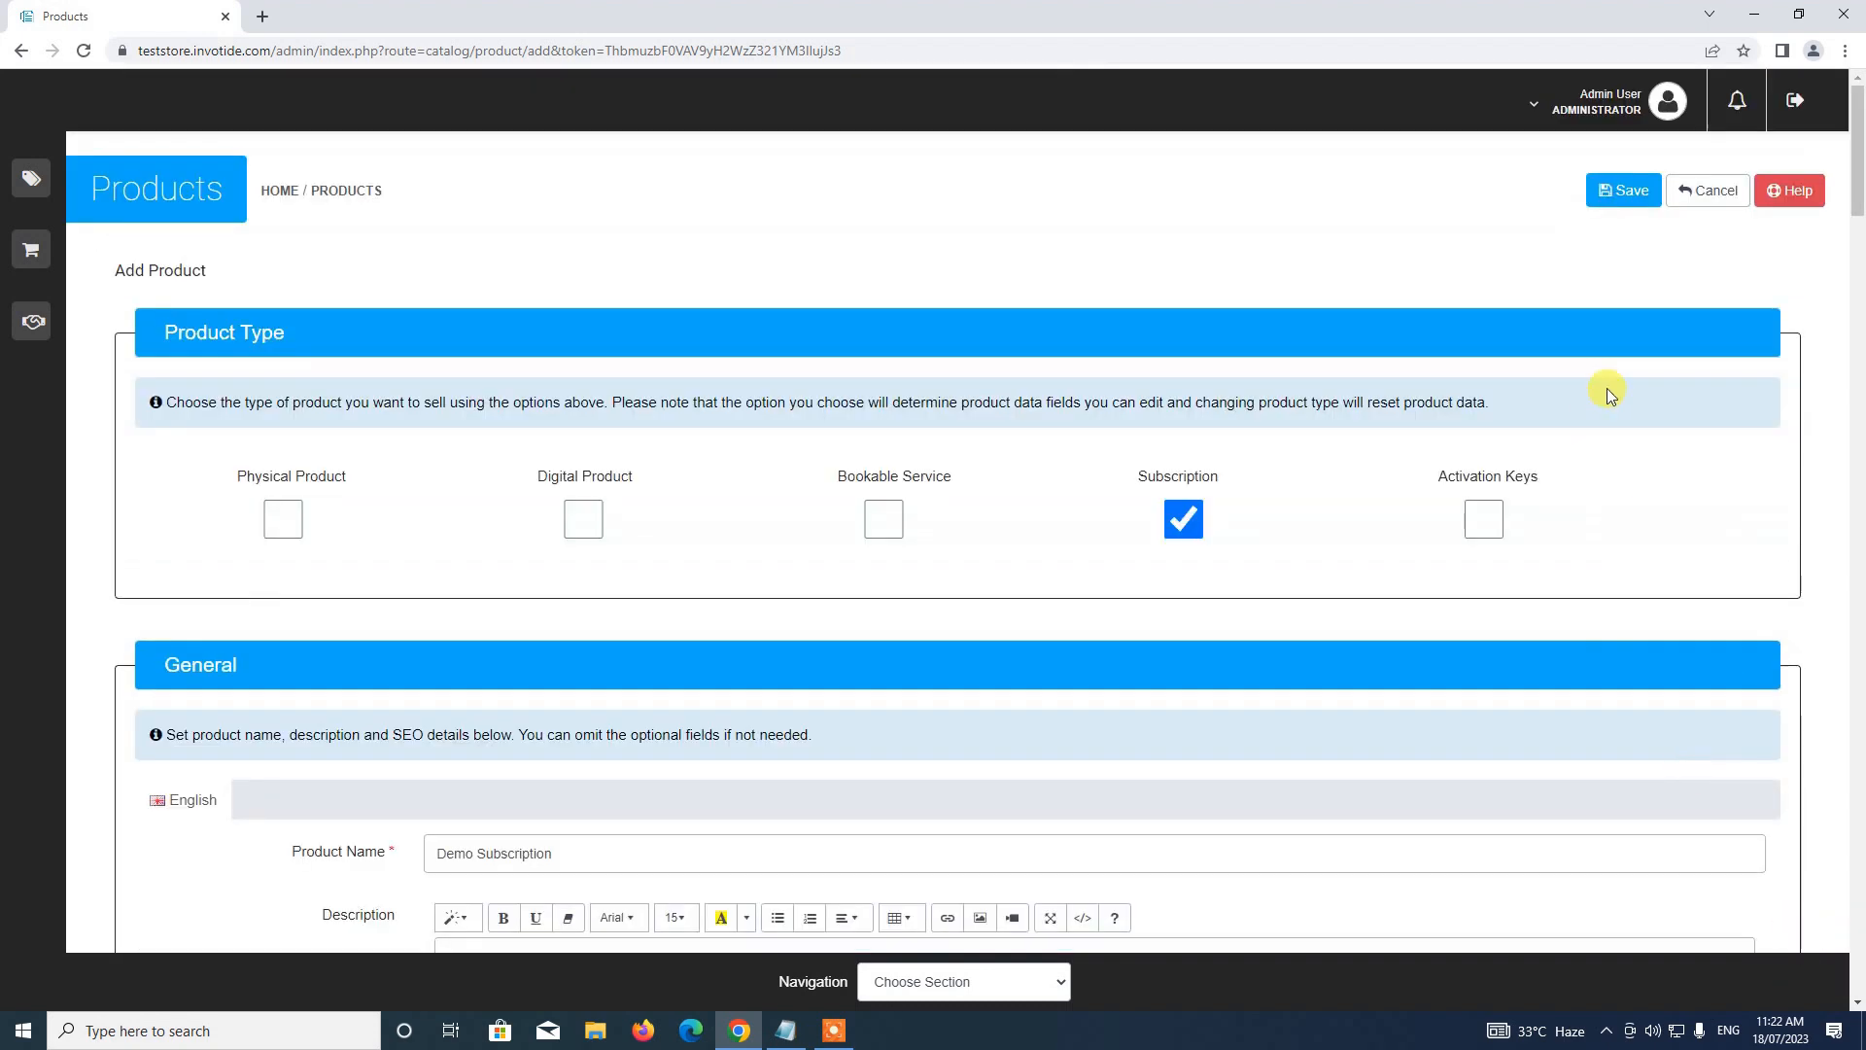
left_click(1602, 204)
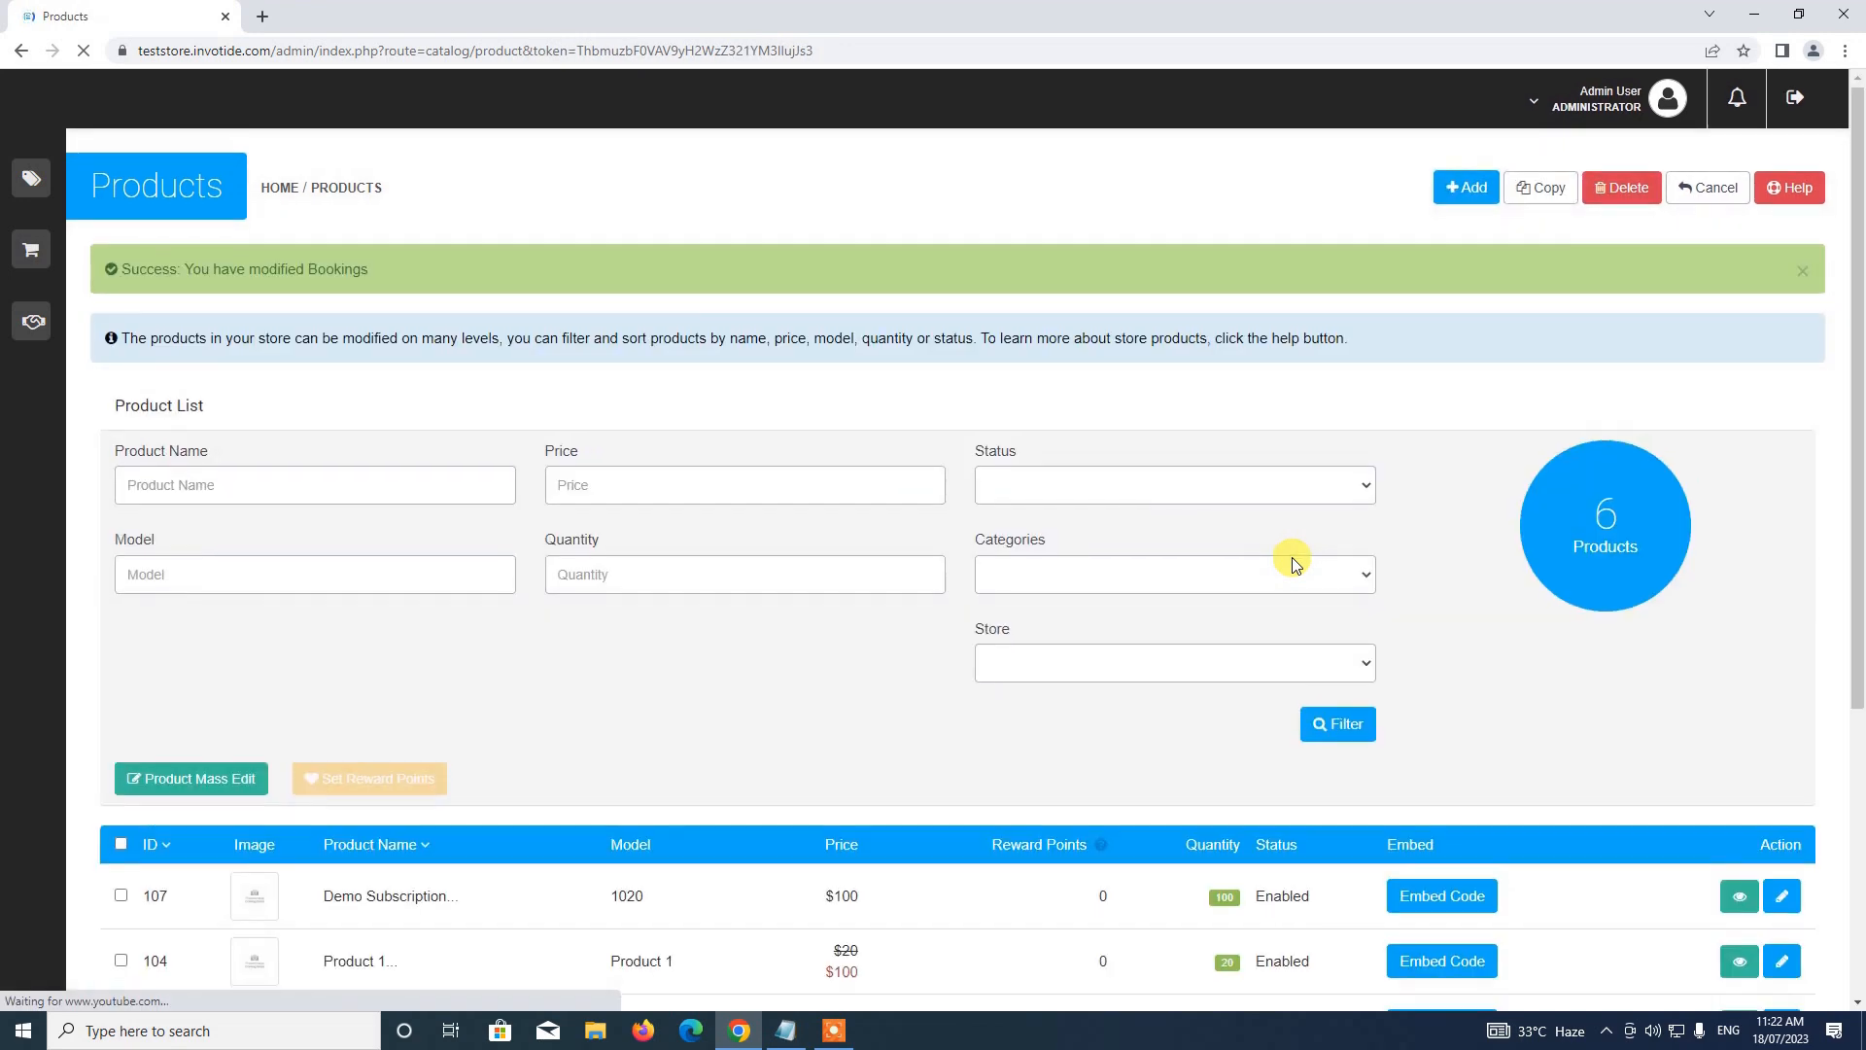
scroll(1307, 556, "down", 4)
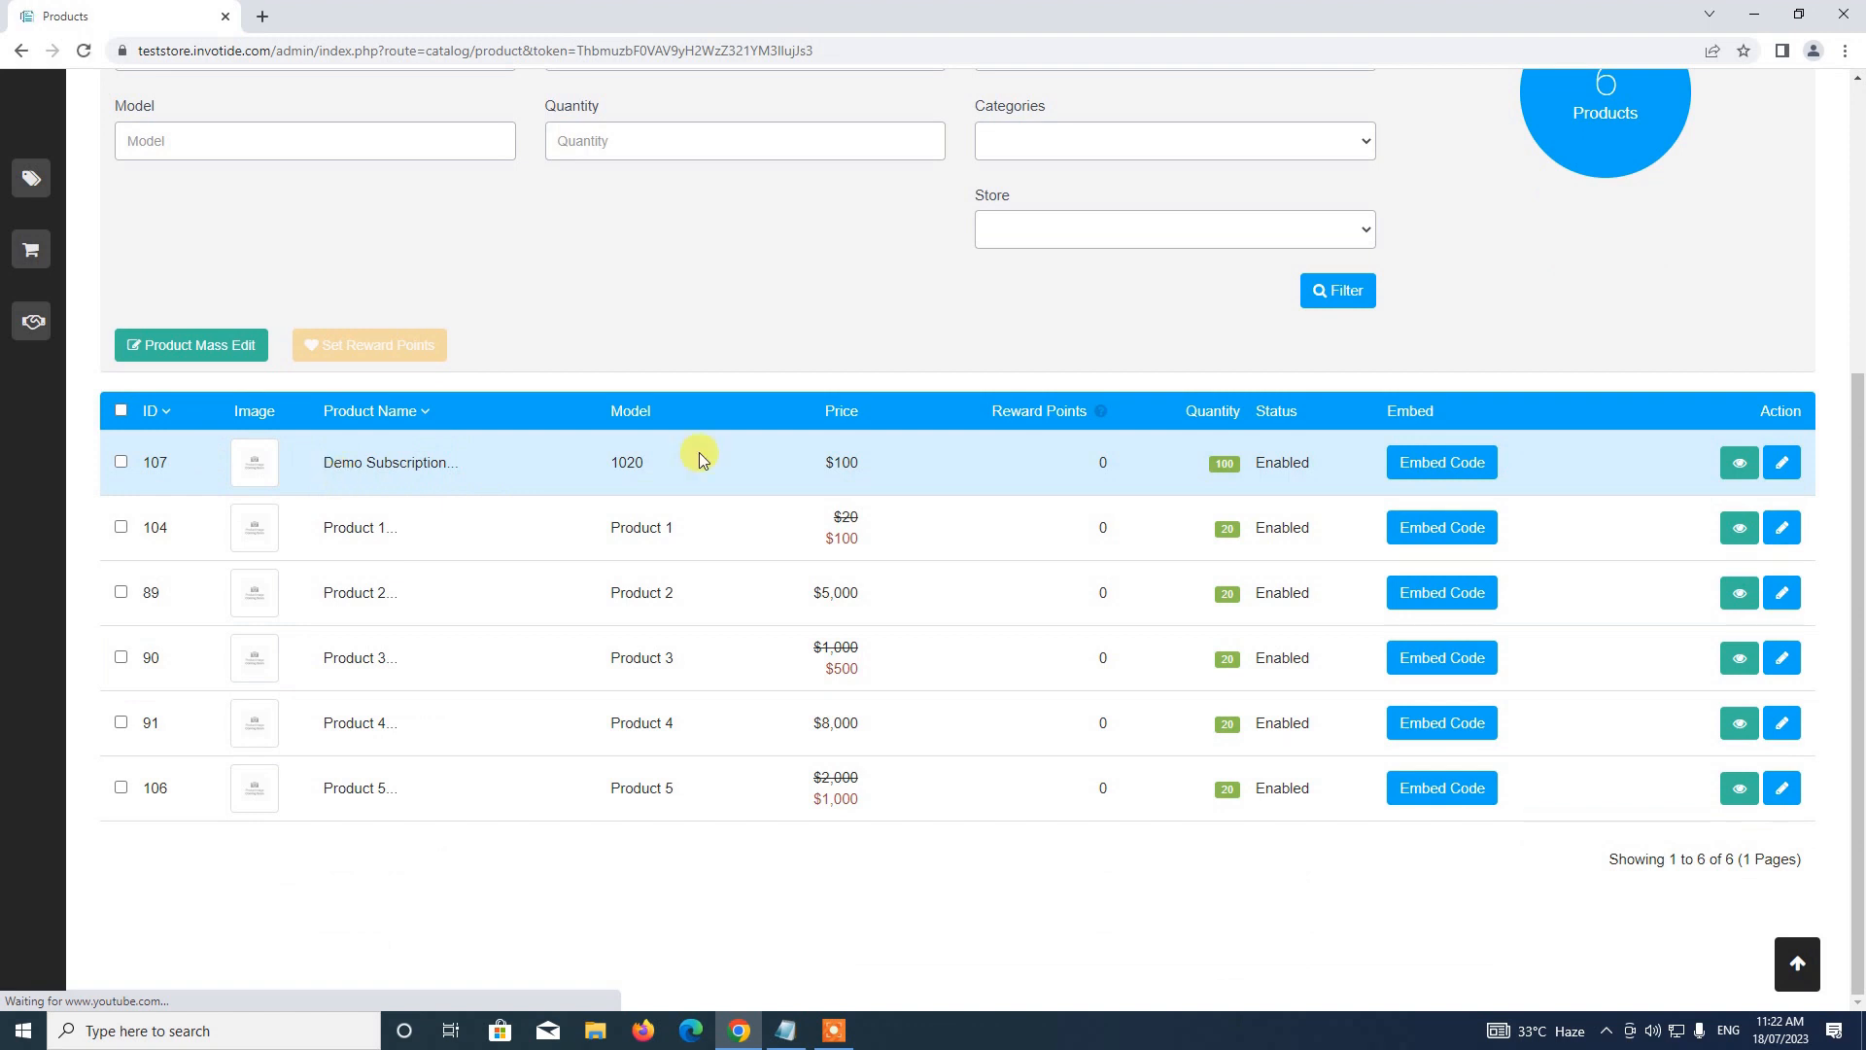
left_click(1857, 215)
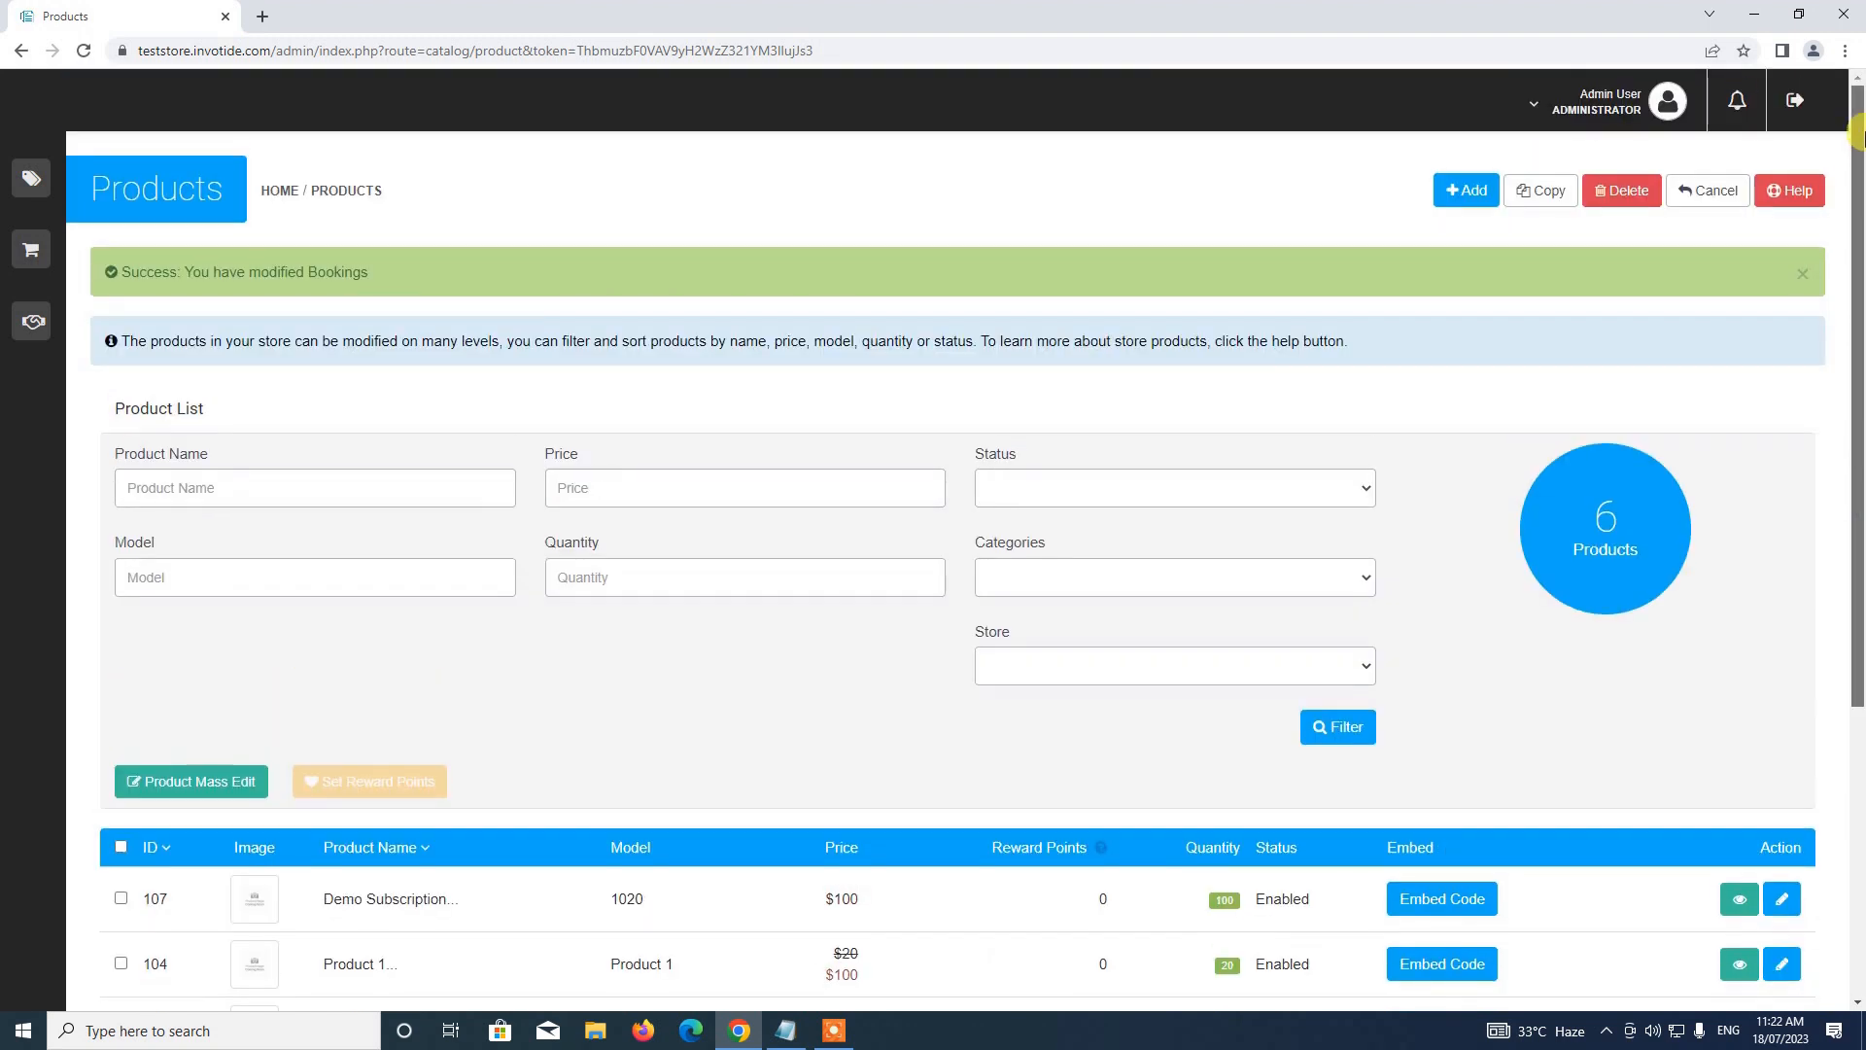
left_click(1604, 102)
Open Your Store in a new tab and go to the Demo Subscription product page
left_click(1555, 182)
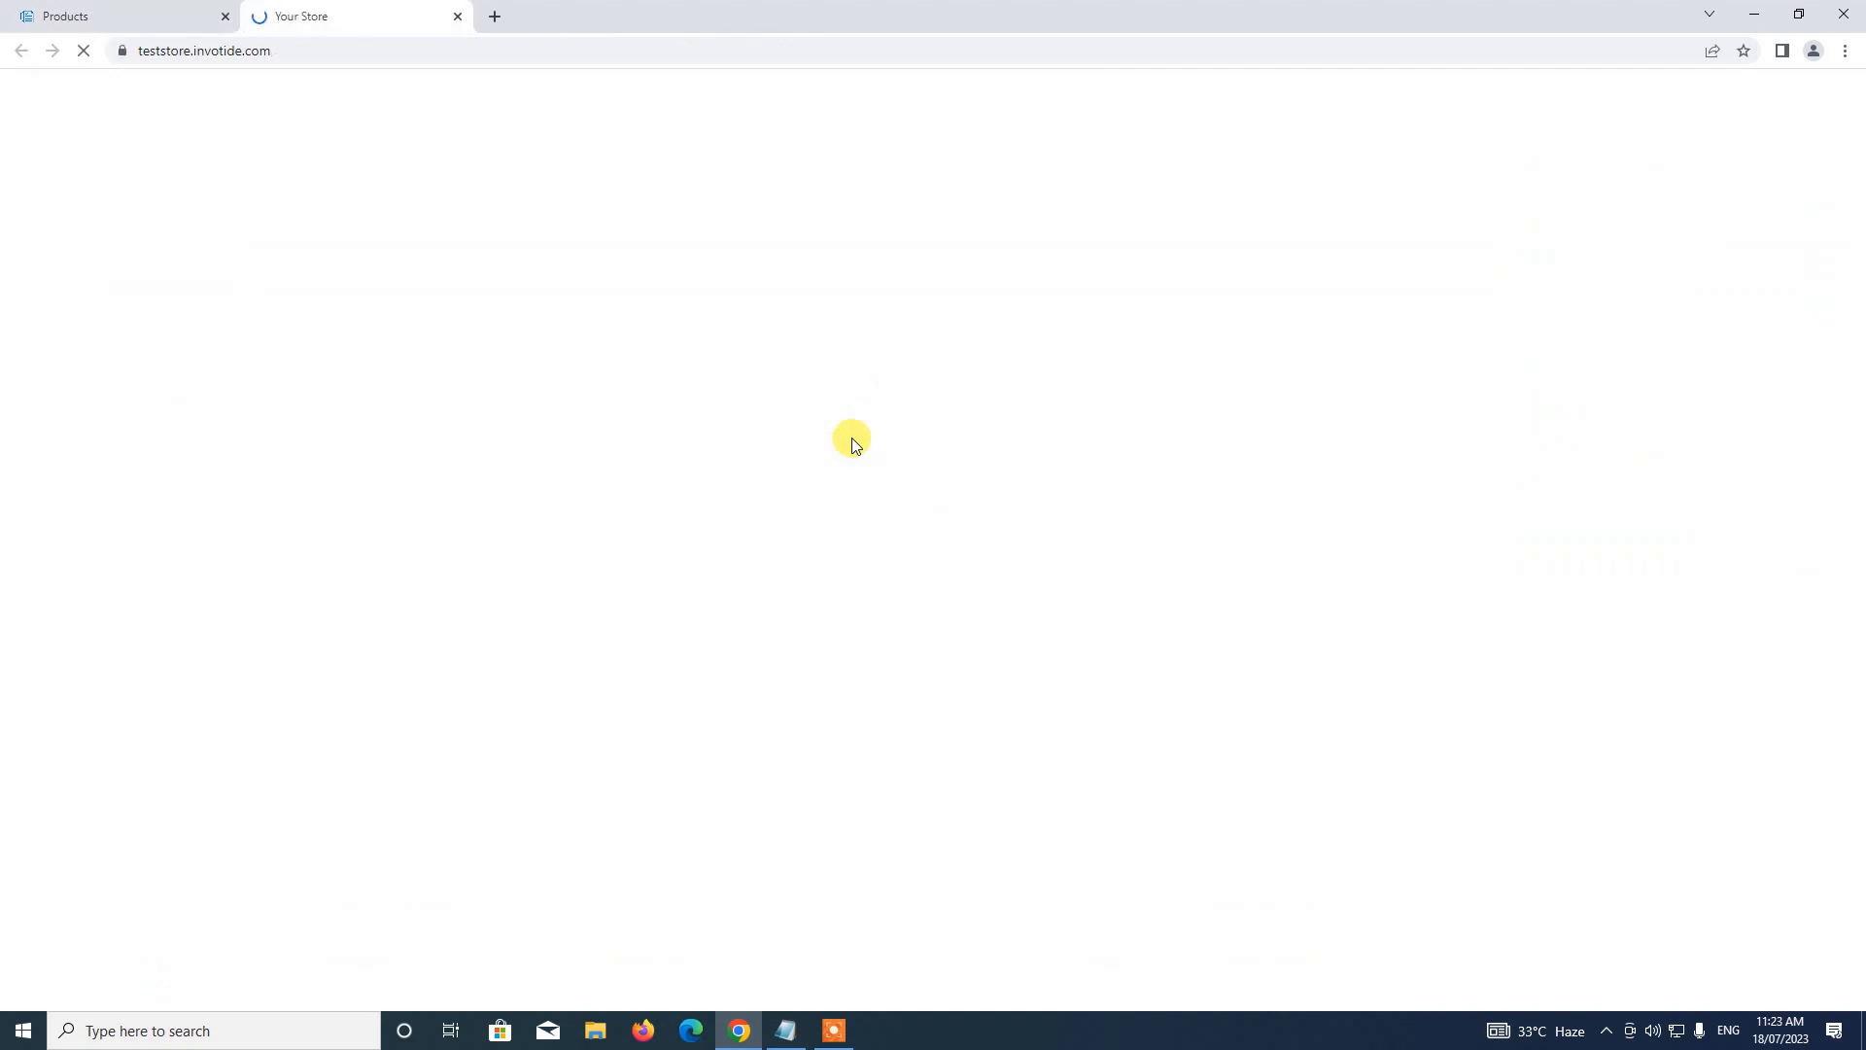
scroll(851, 439, "down", 7)
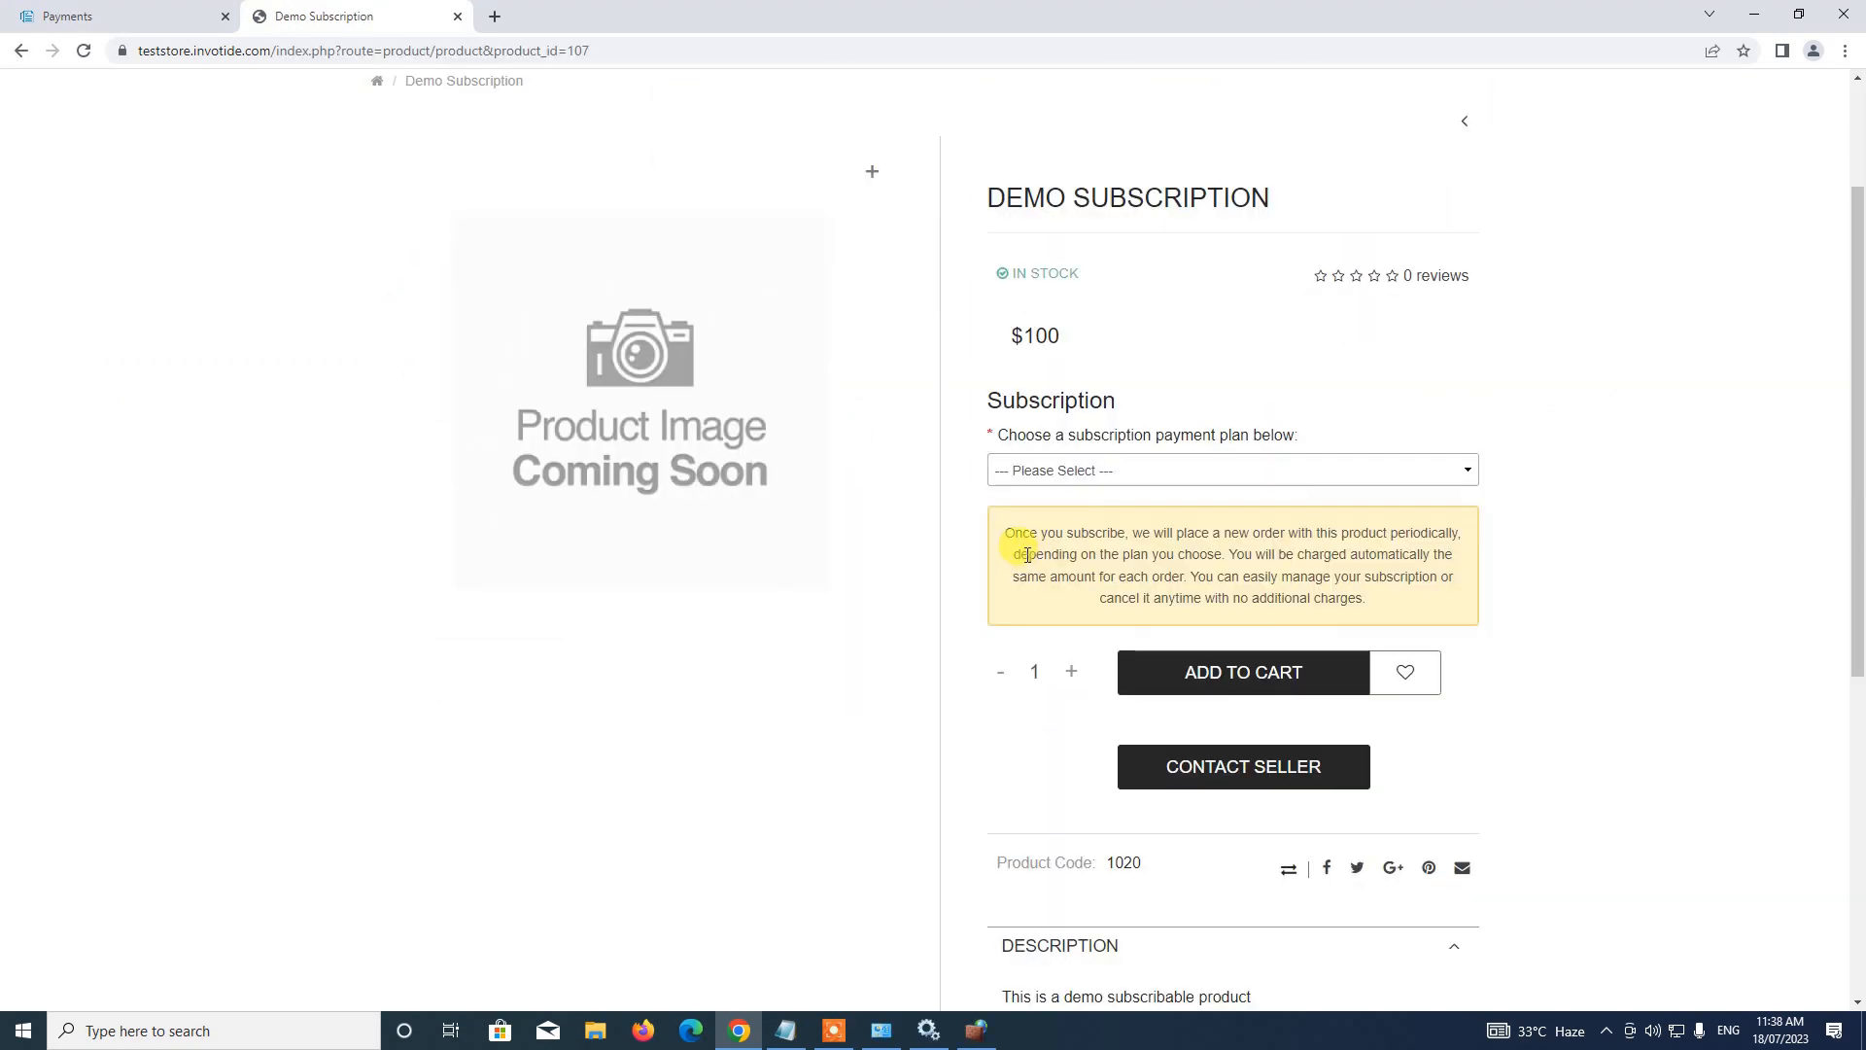
scroll(1857, 226, "down", 1)
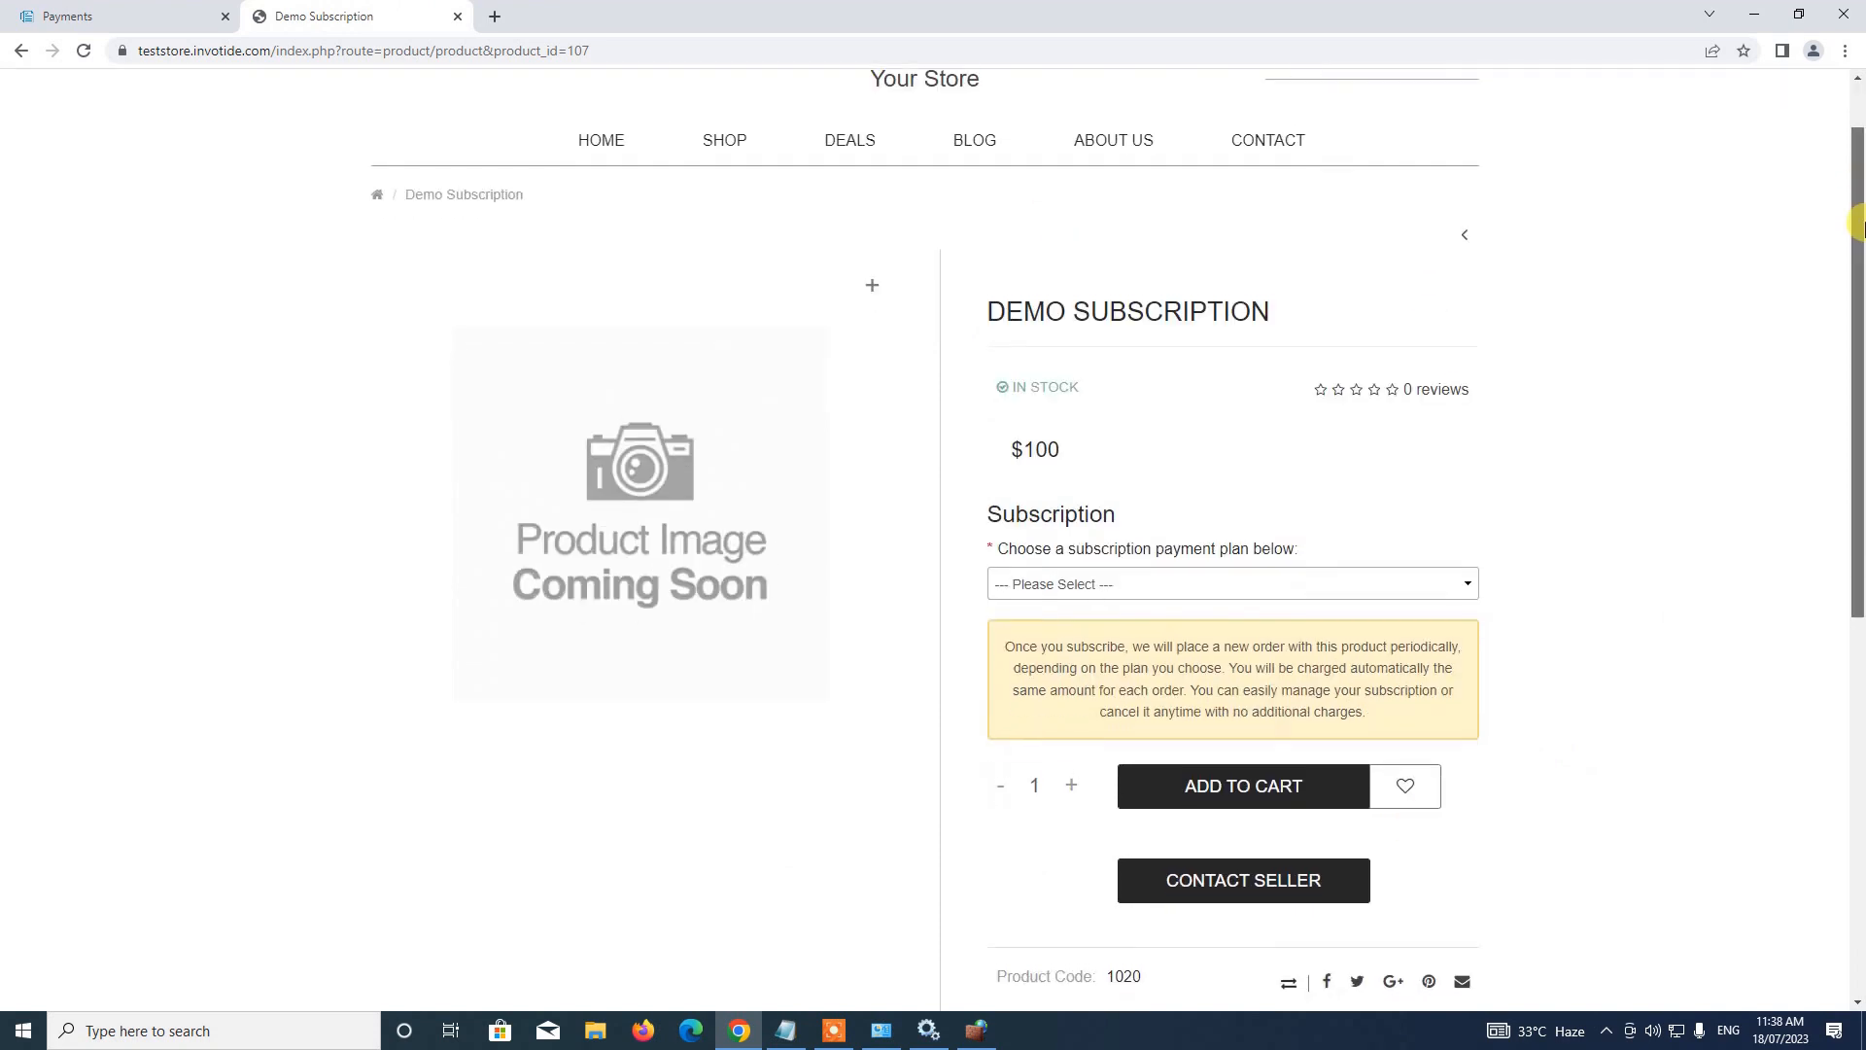
scroll(1145, 602, "down", 1)
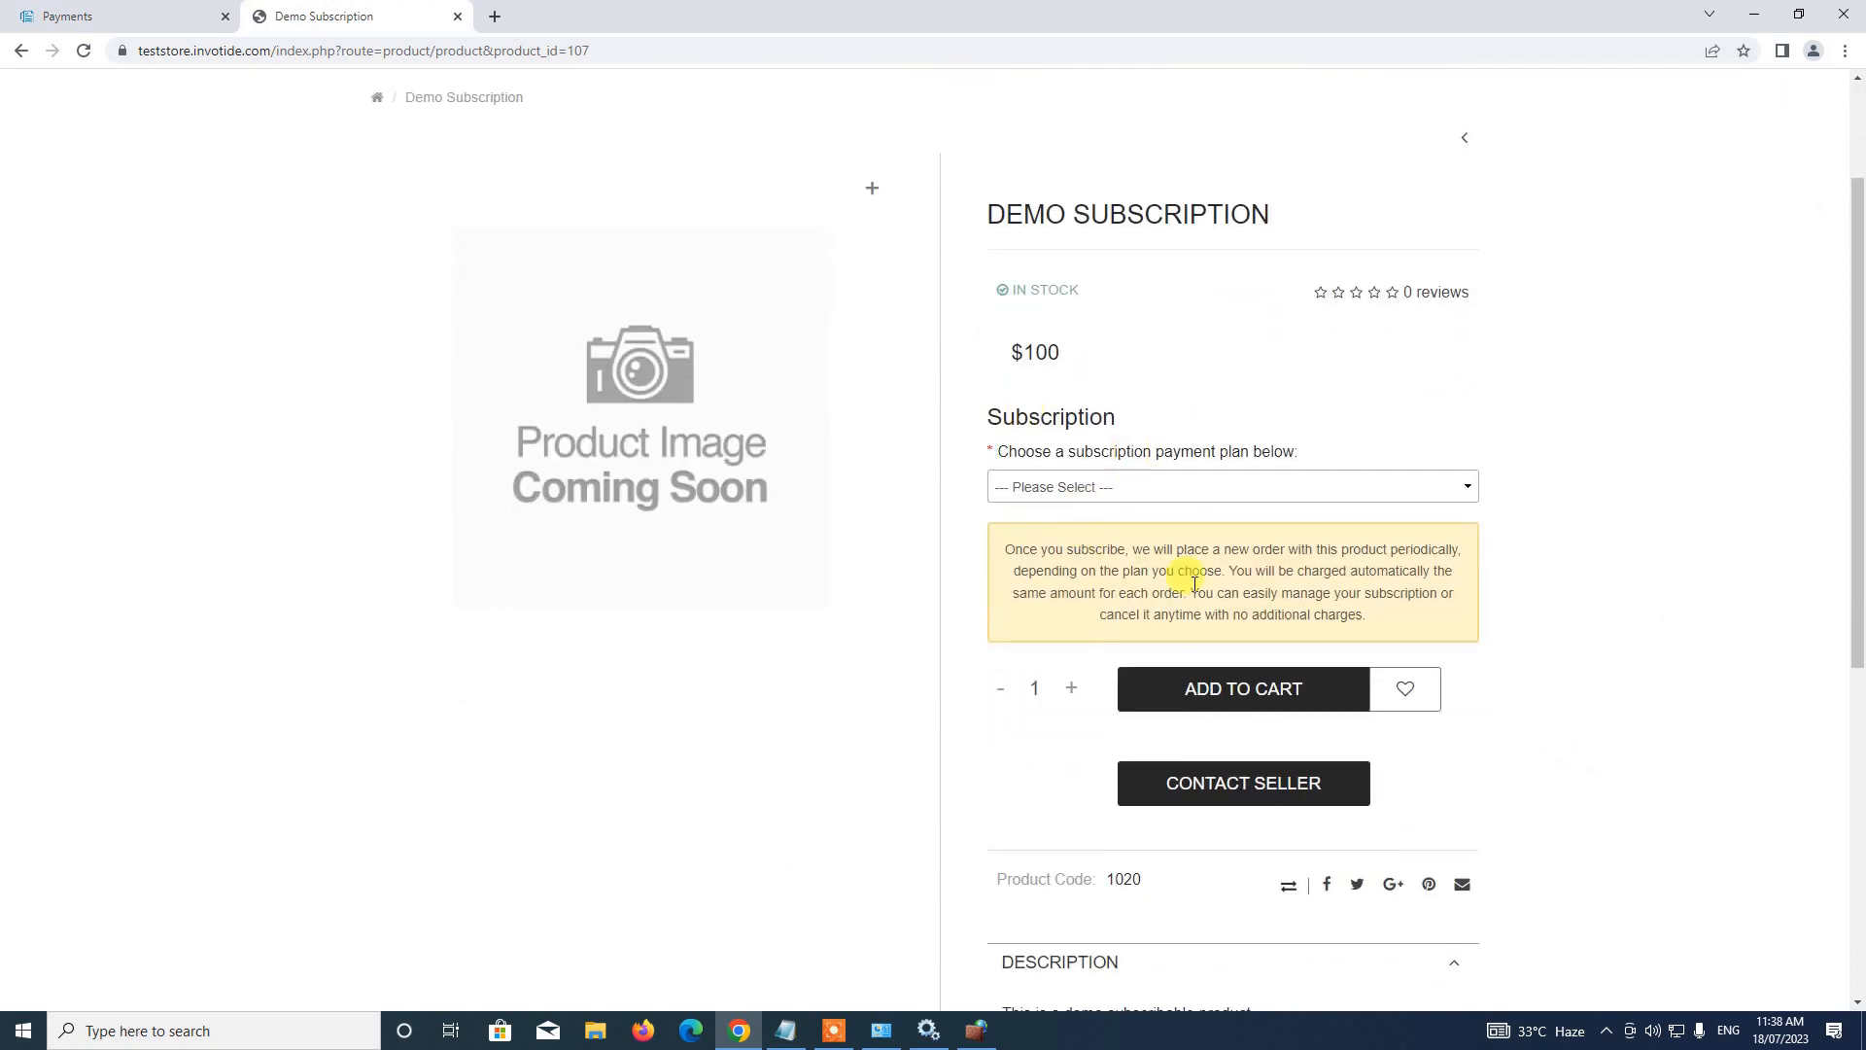
scroll(1204, 366, "down", 2)
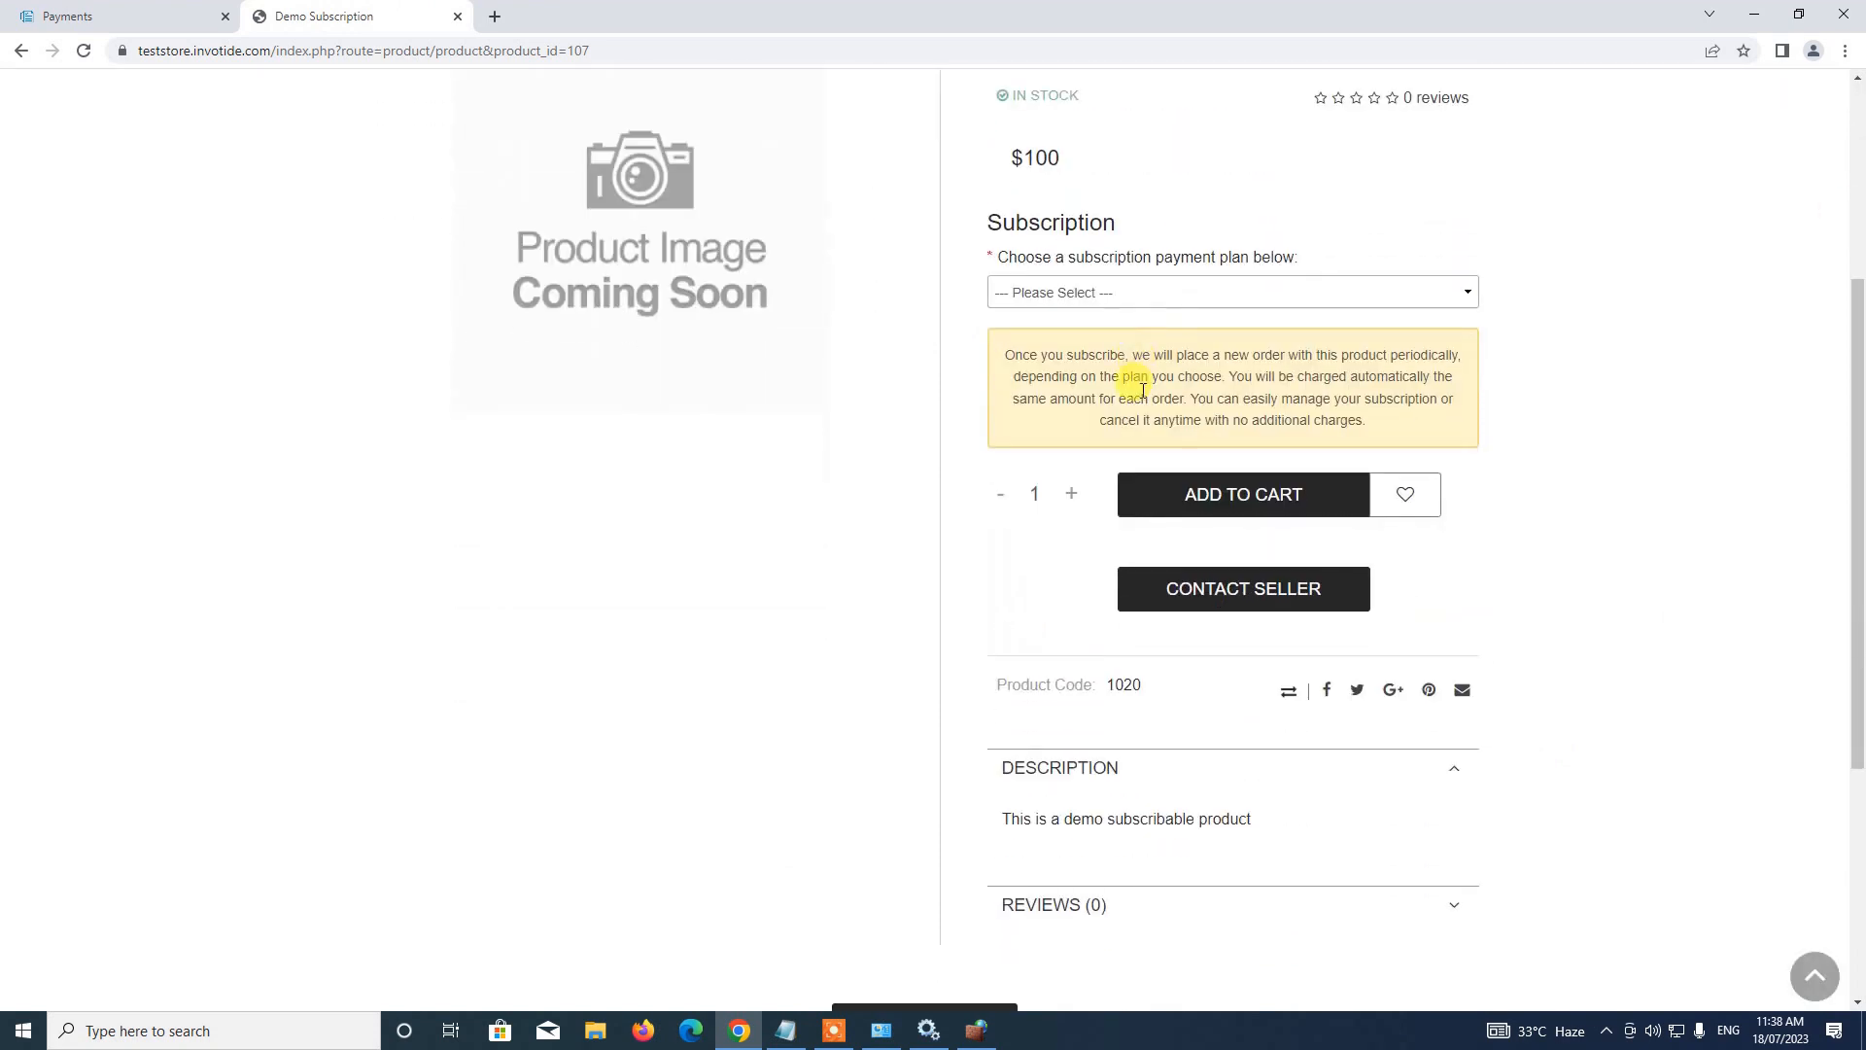
Review the $100 monthly and $1,200 yearly plans, then return to the admin tab
left_click(1139, 293)
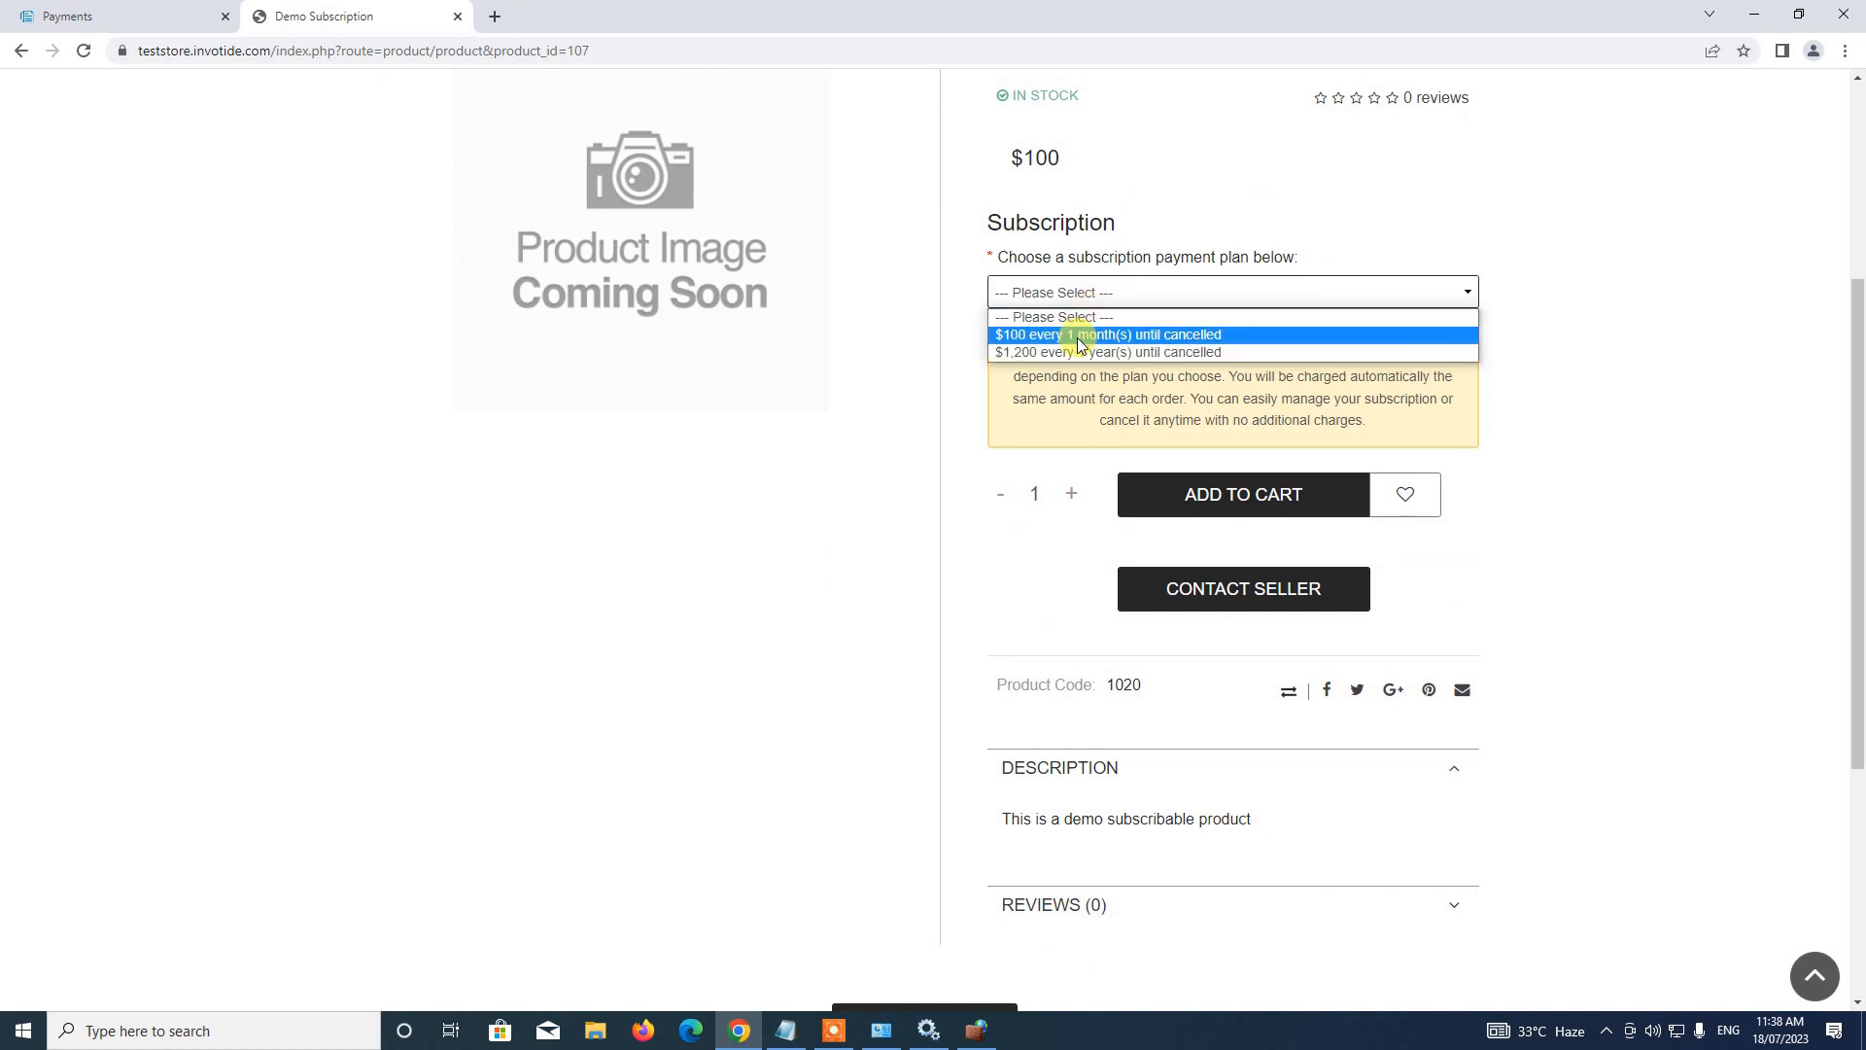
left_click(1089, 294)
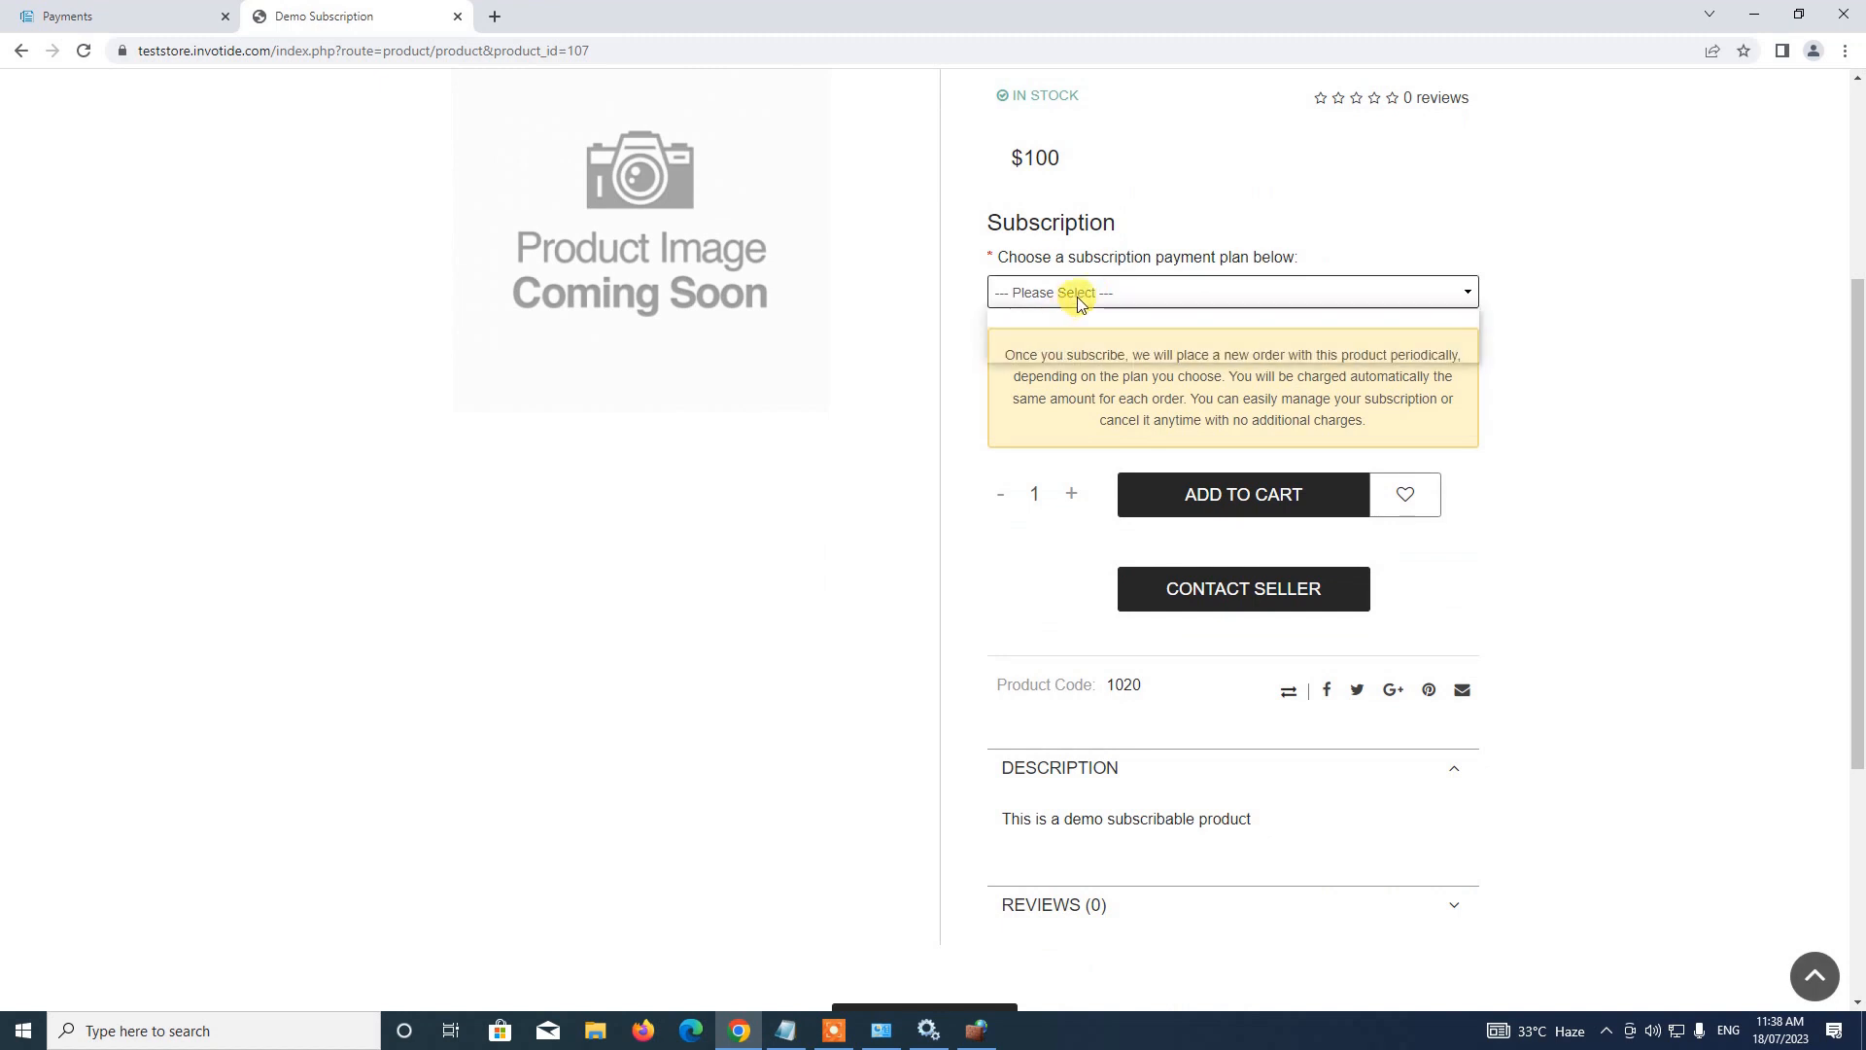
left_click(1075, 291)
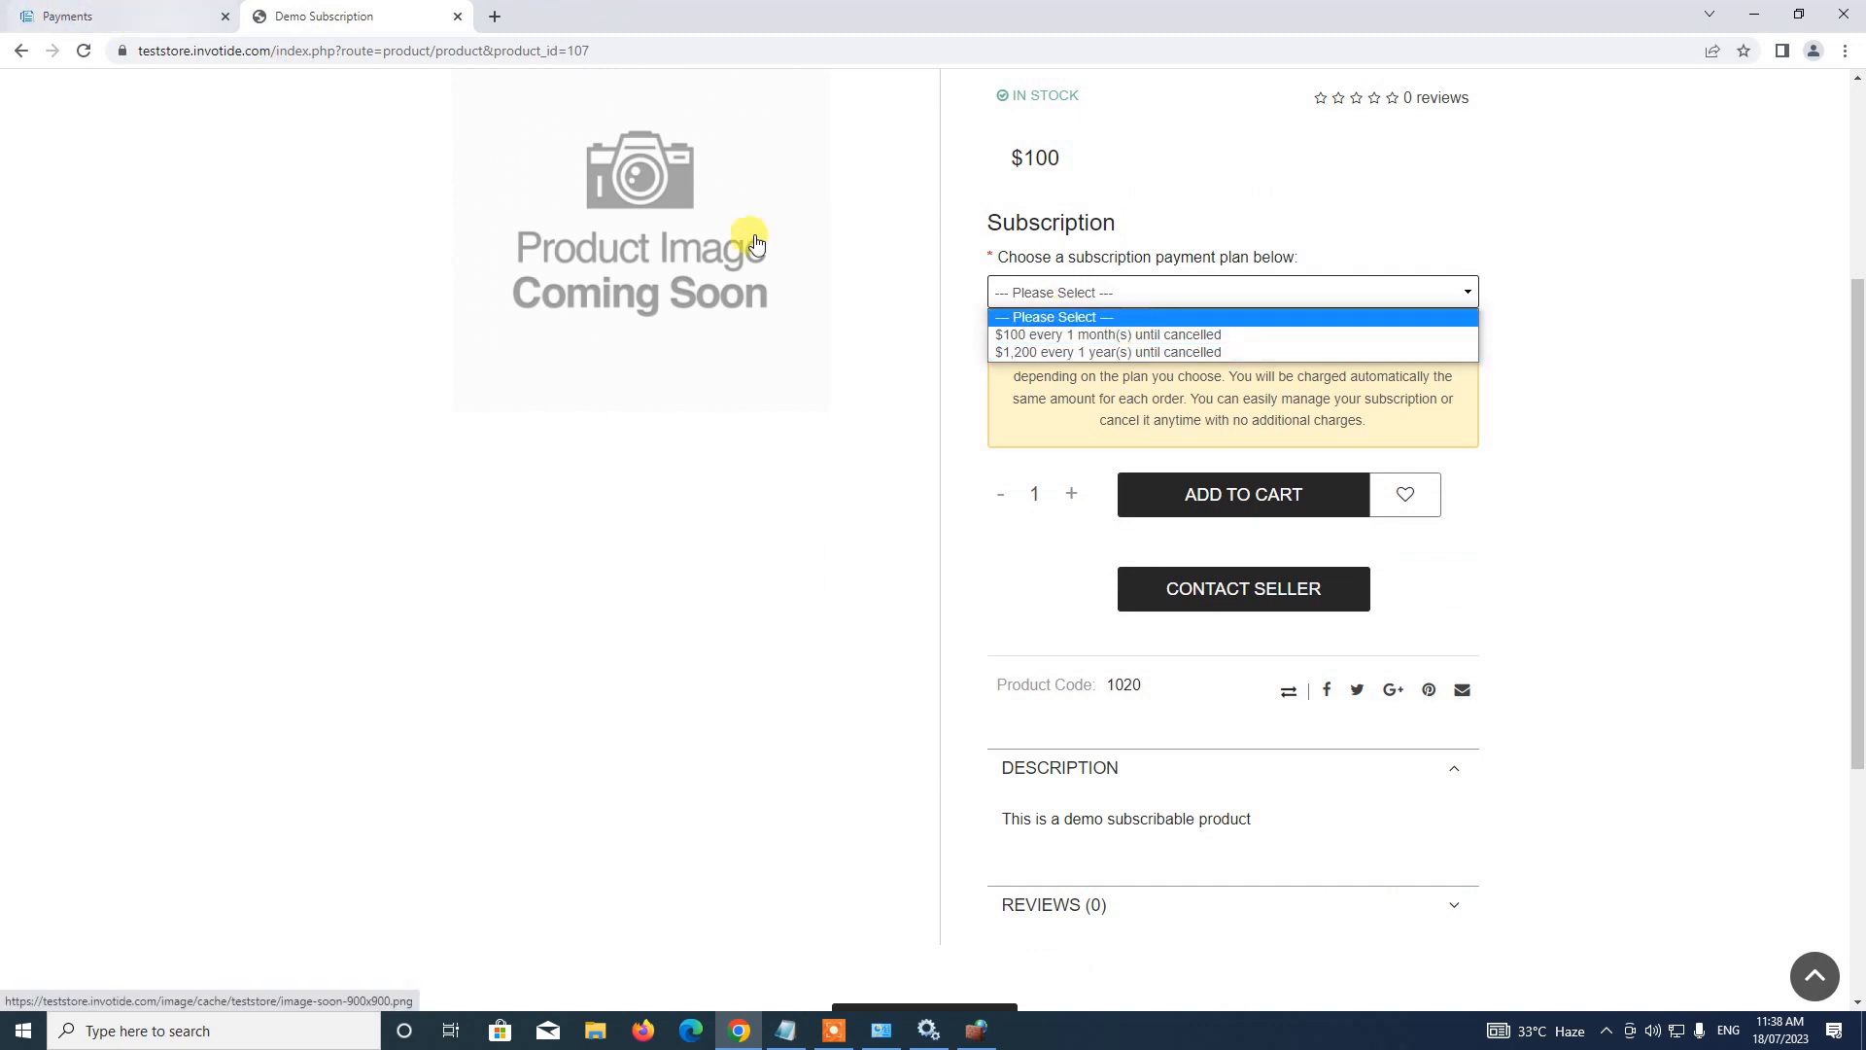
left_click(38, 16)
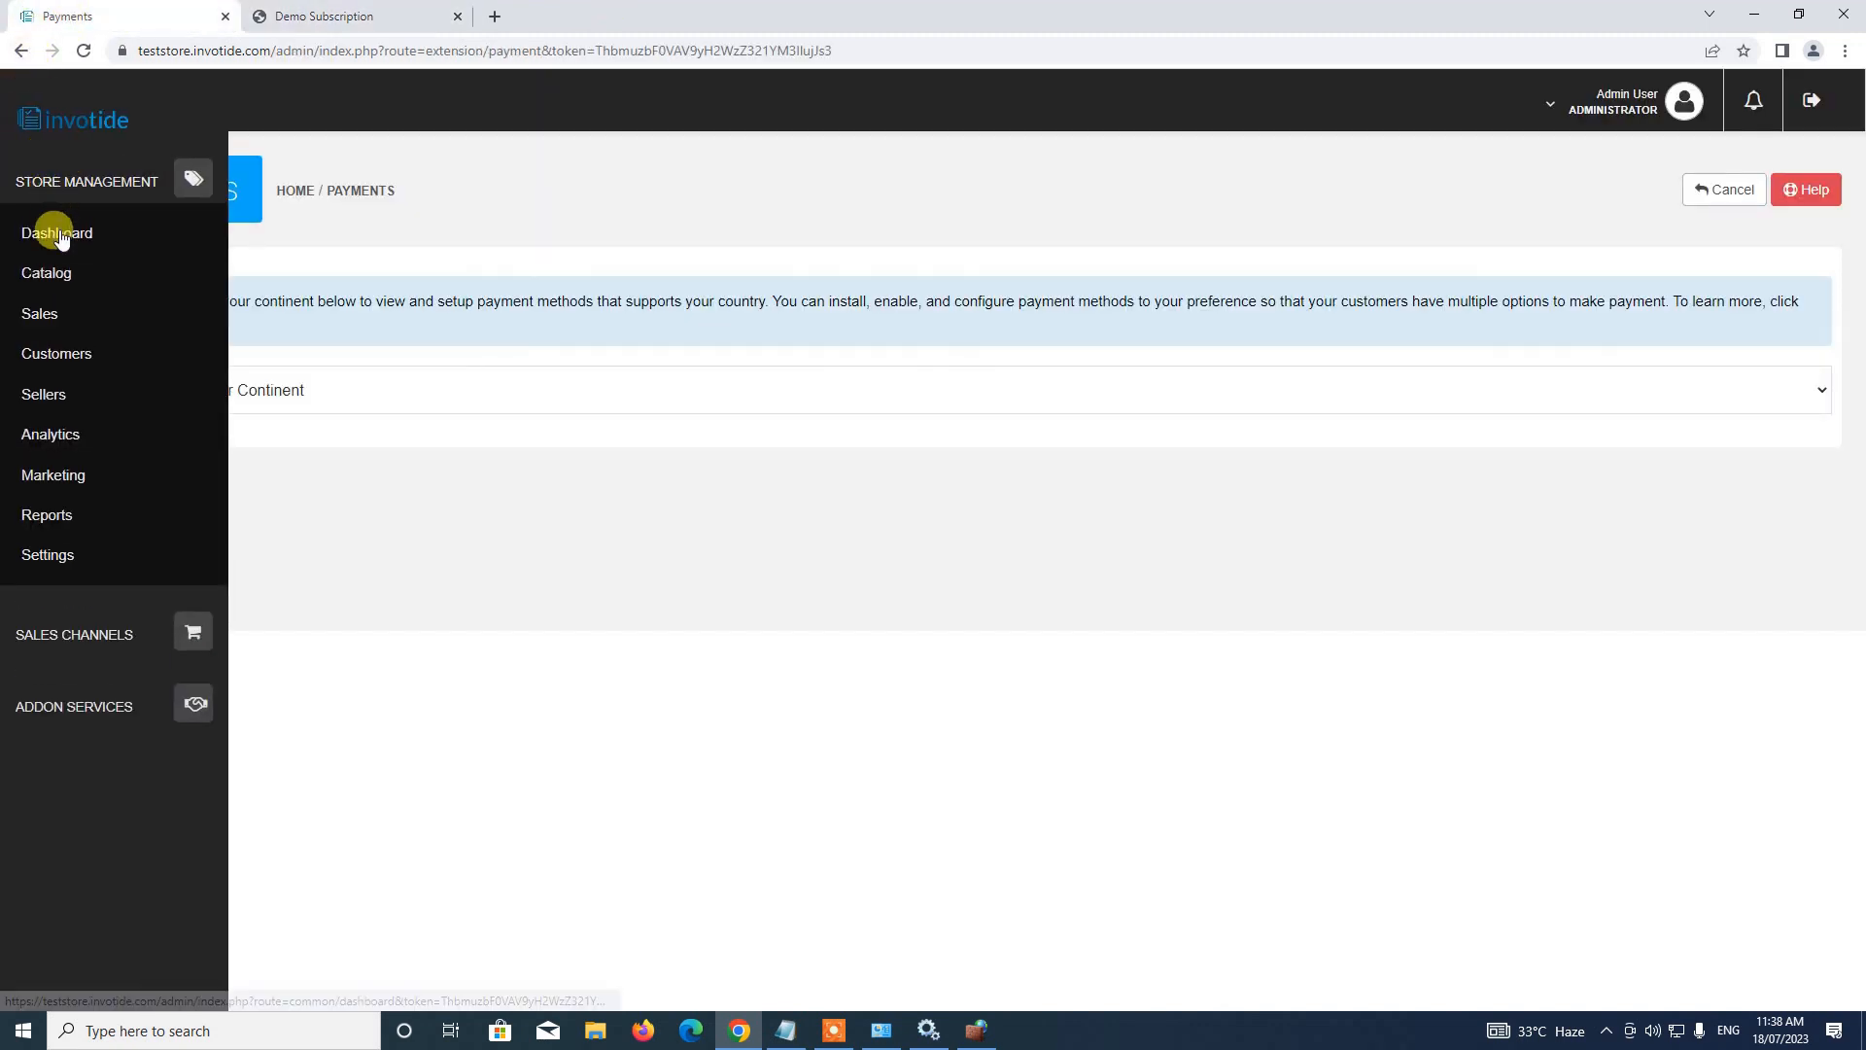
Go to Catalog > Products and edit product 107, Demo Subscription
left_click(49, 234)
scroll(403, 258, "down", 5)
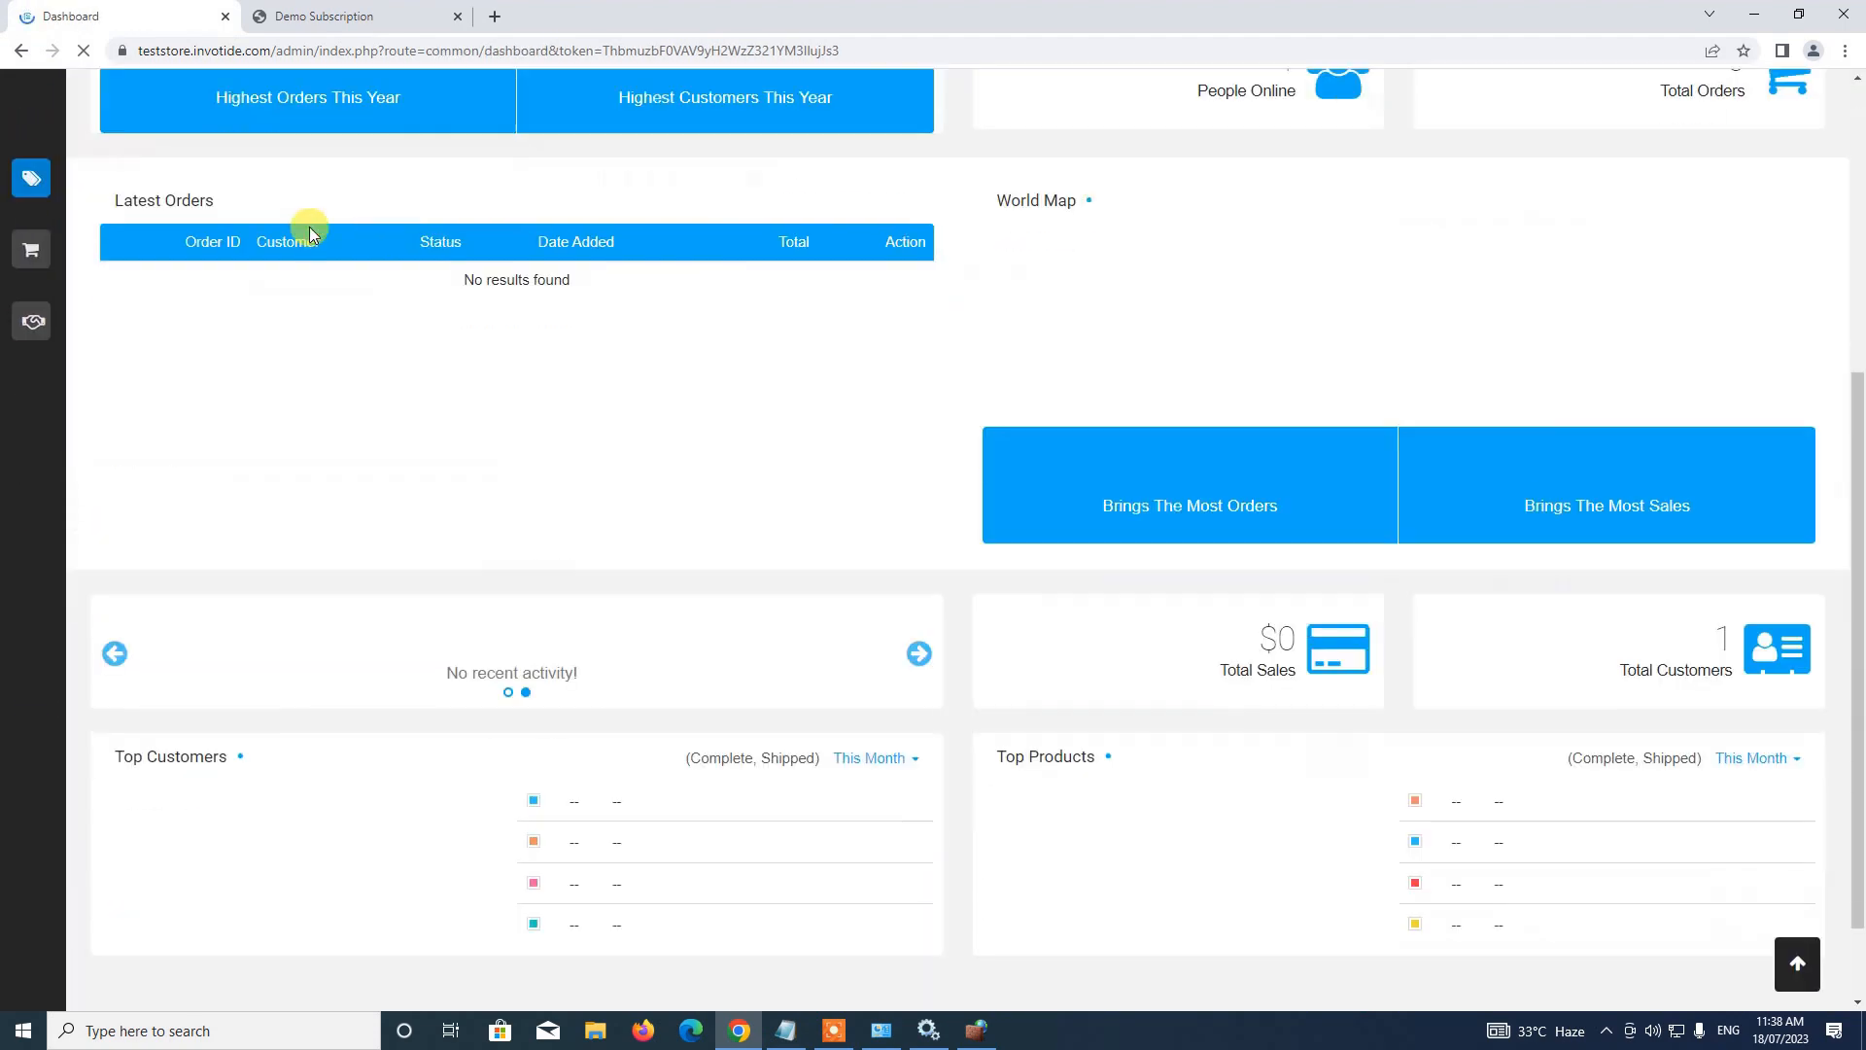
scroll(313, 237, "up", 3)
left_click(22, 188)
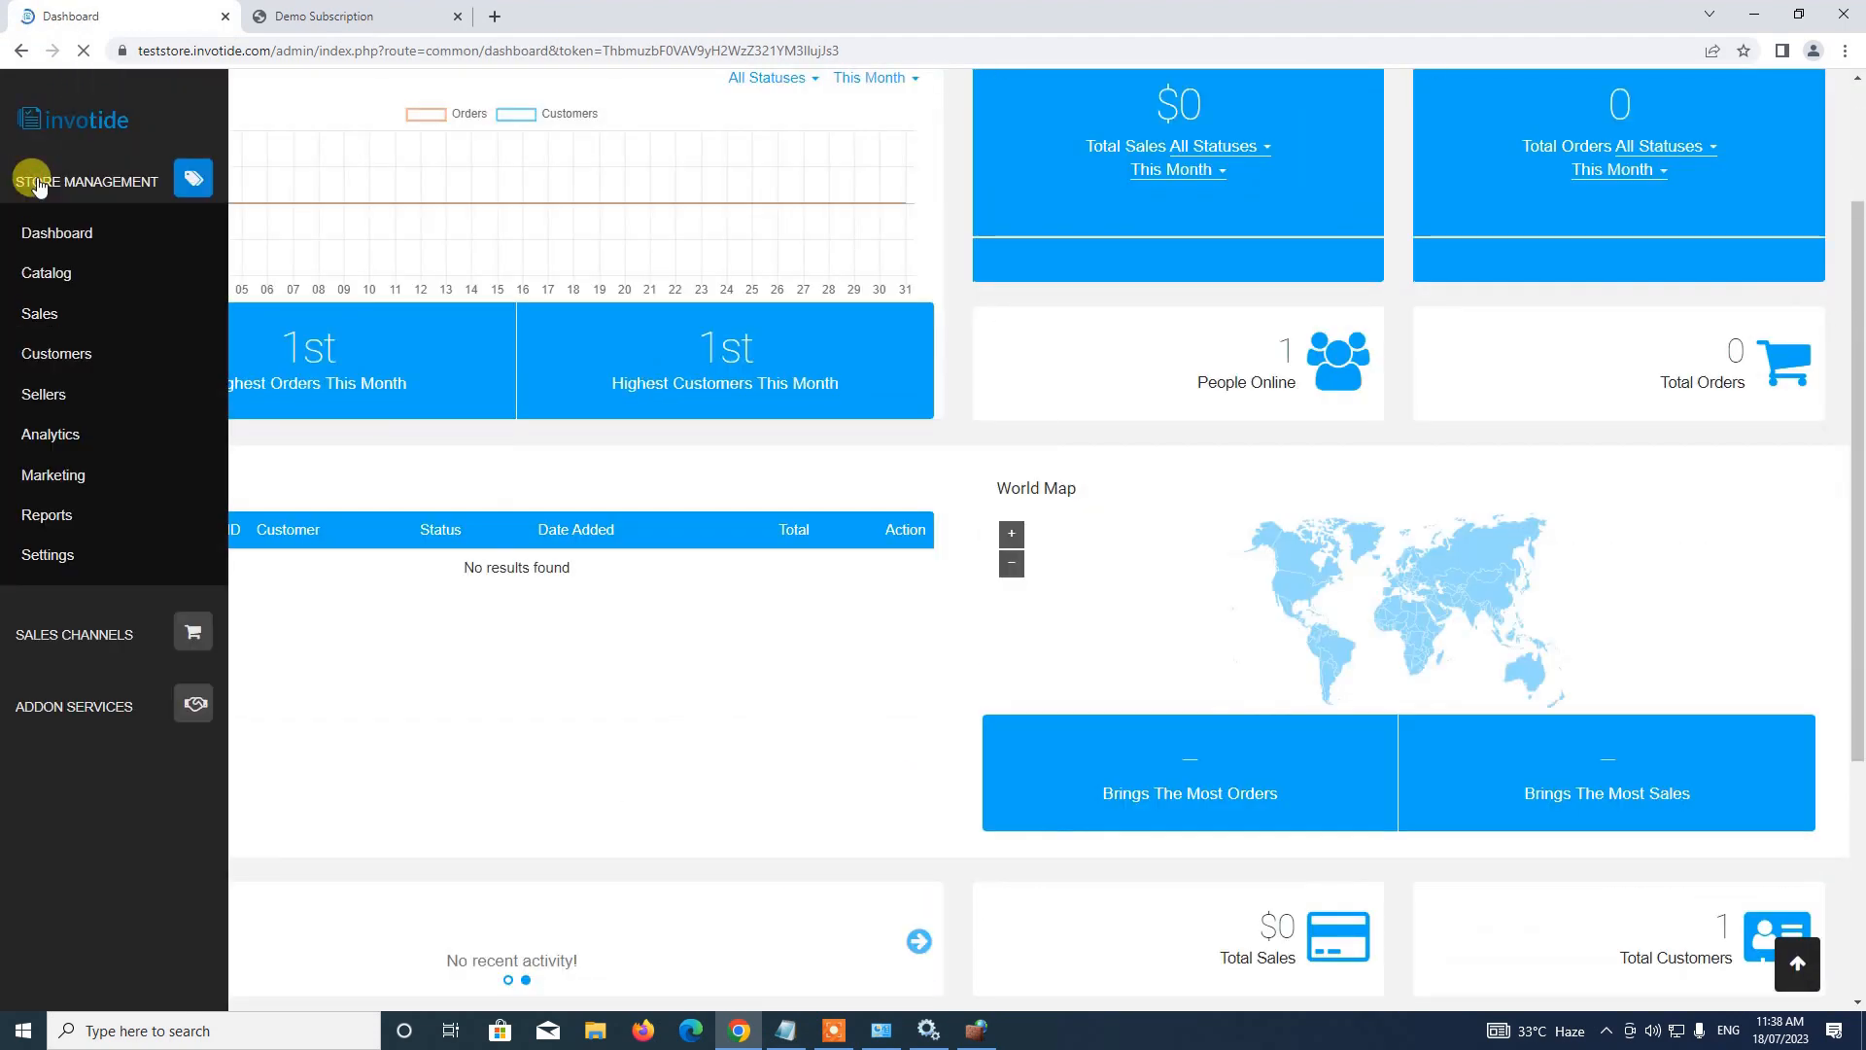
left_click(54, 277)
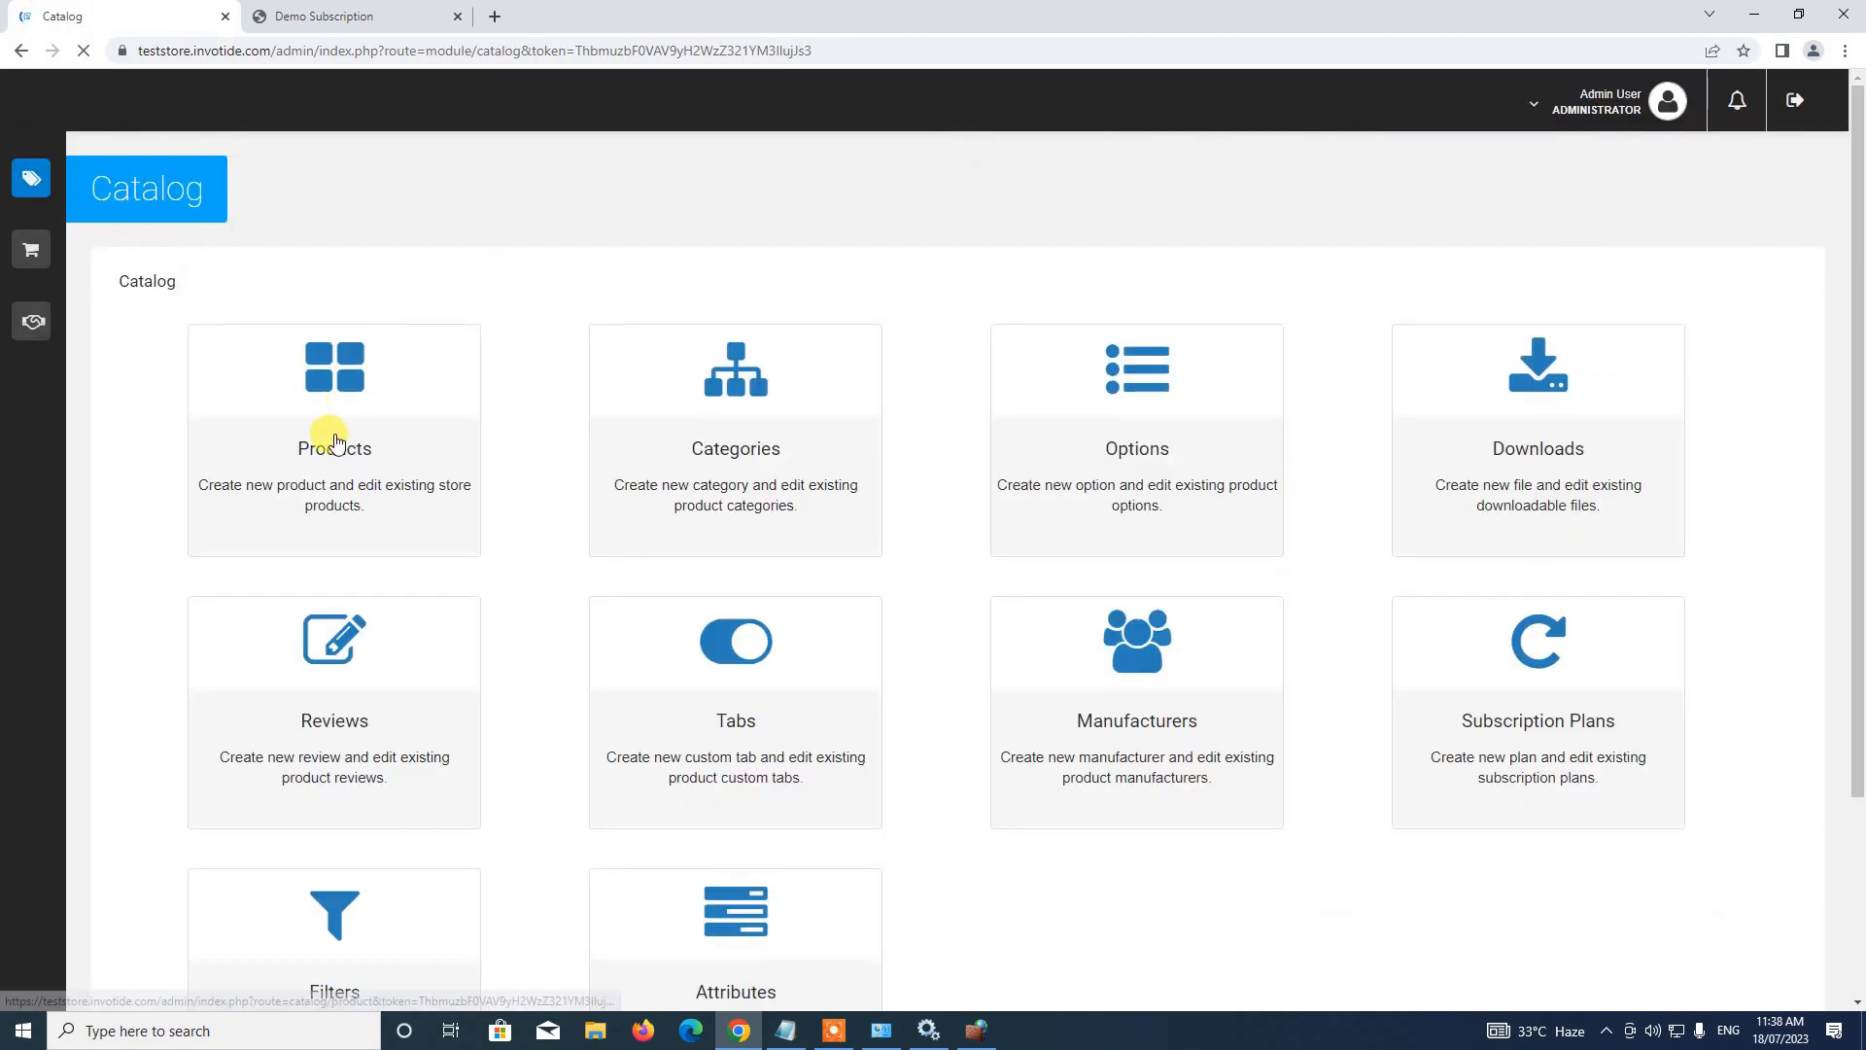
left_click(328, 445)
scroll(524, 282, "down", 4)
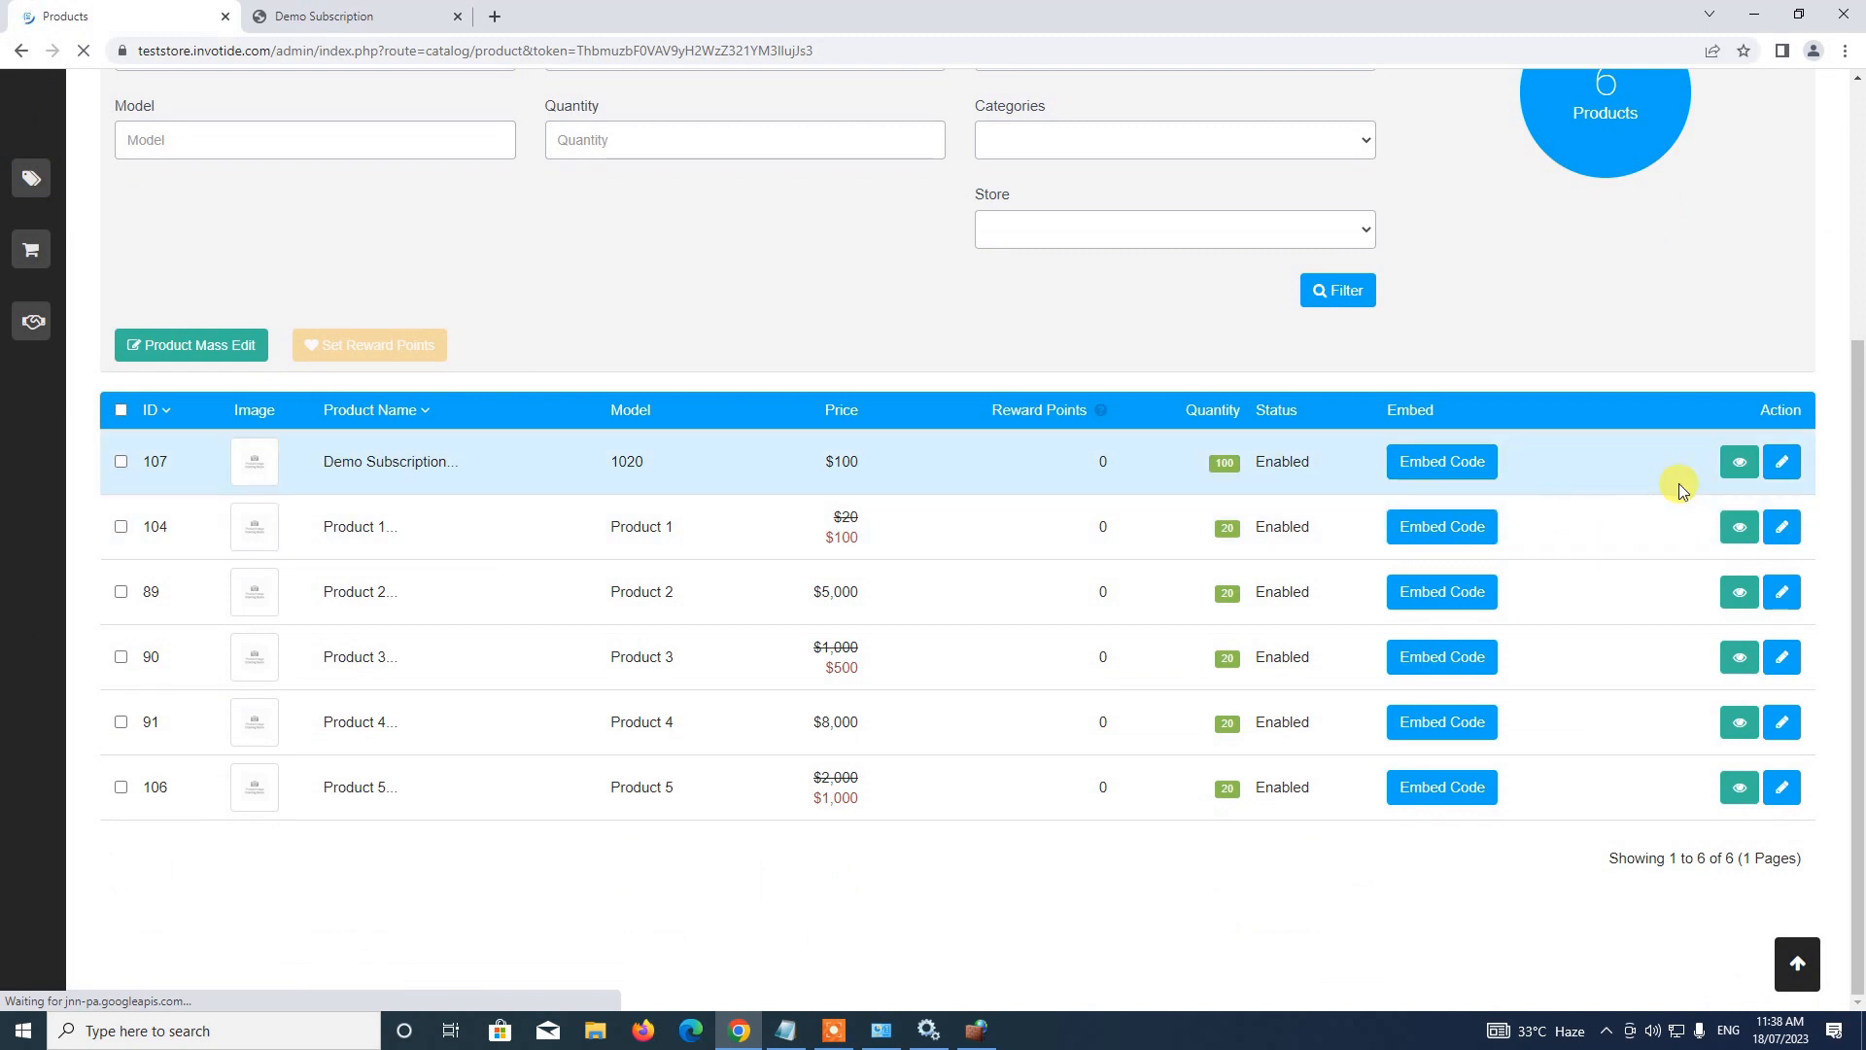
left_click(1784, 468)
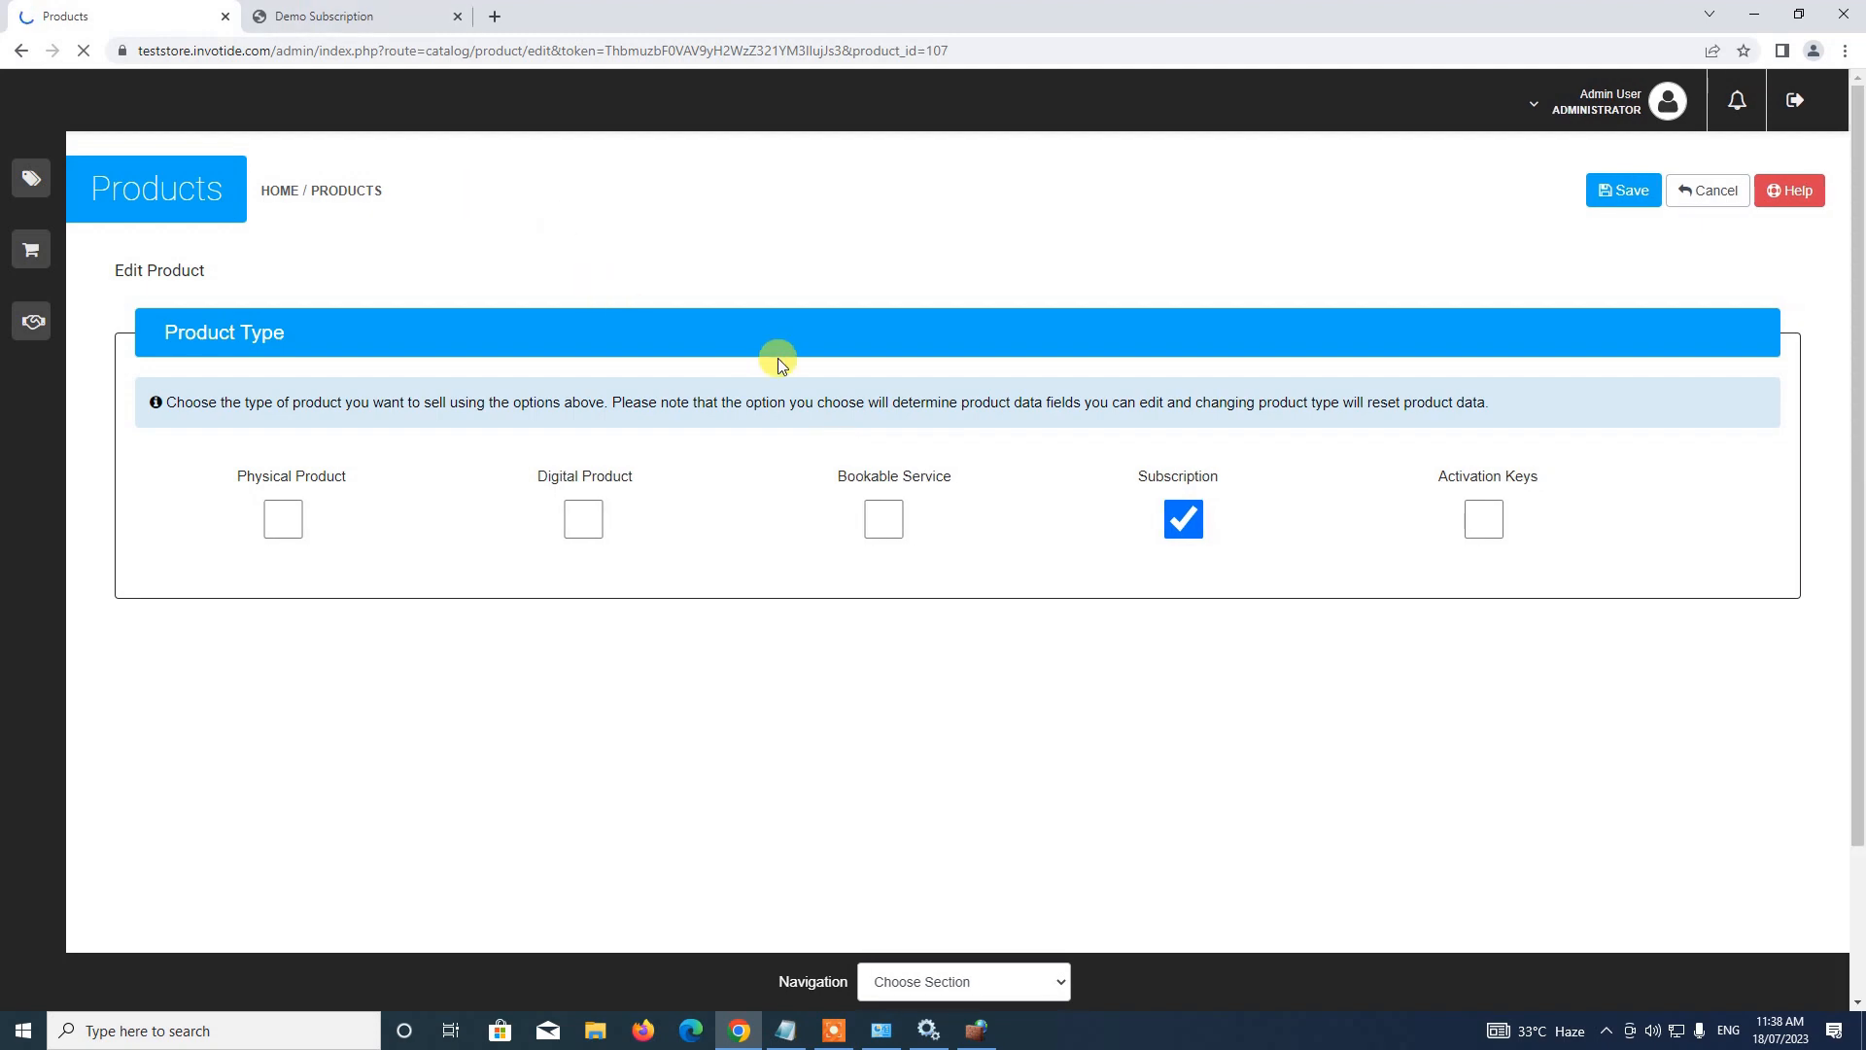
Compare the product's subscription plans with the reloaded storefront page's plan list
scroll(781, 359, "down", 3)
scroll(784, 364, "down", 20)
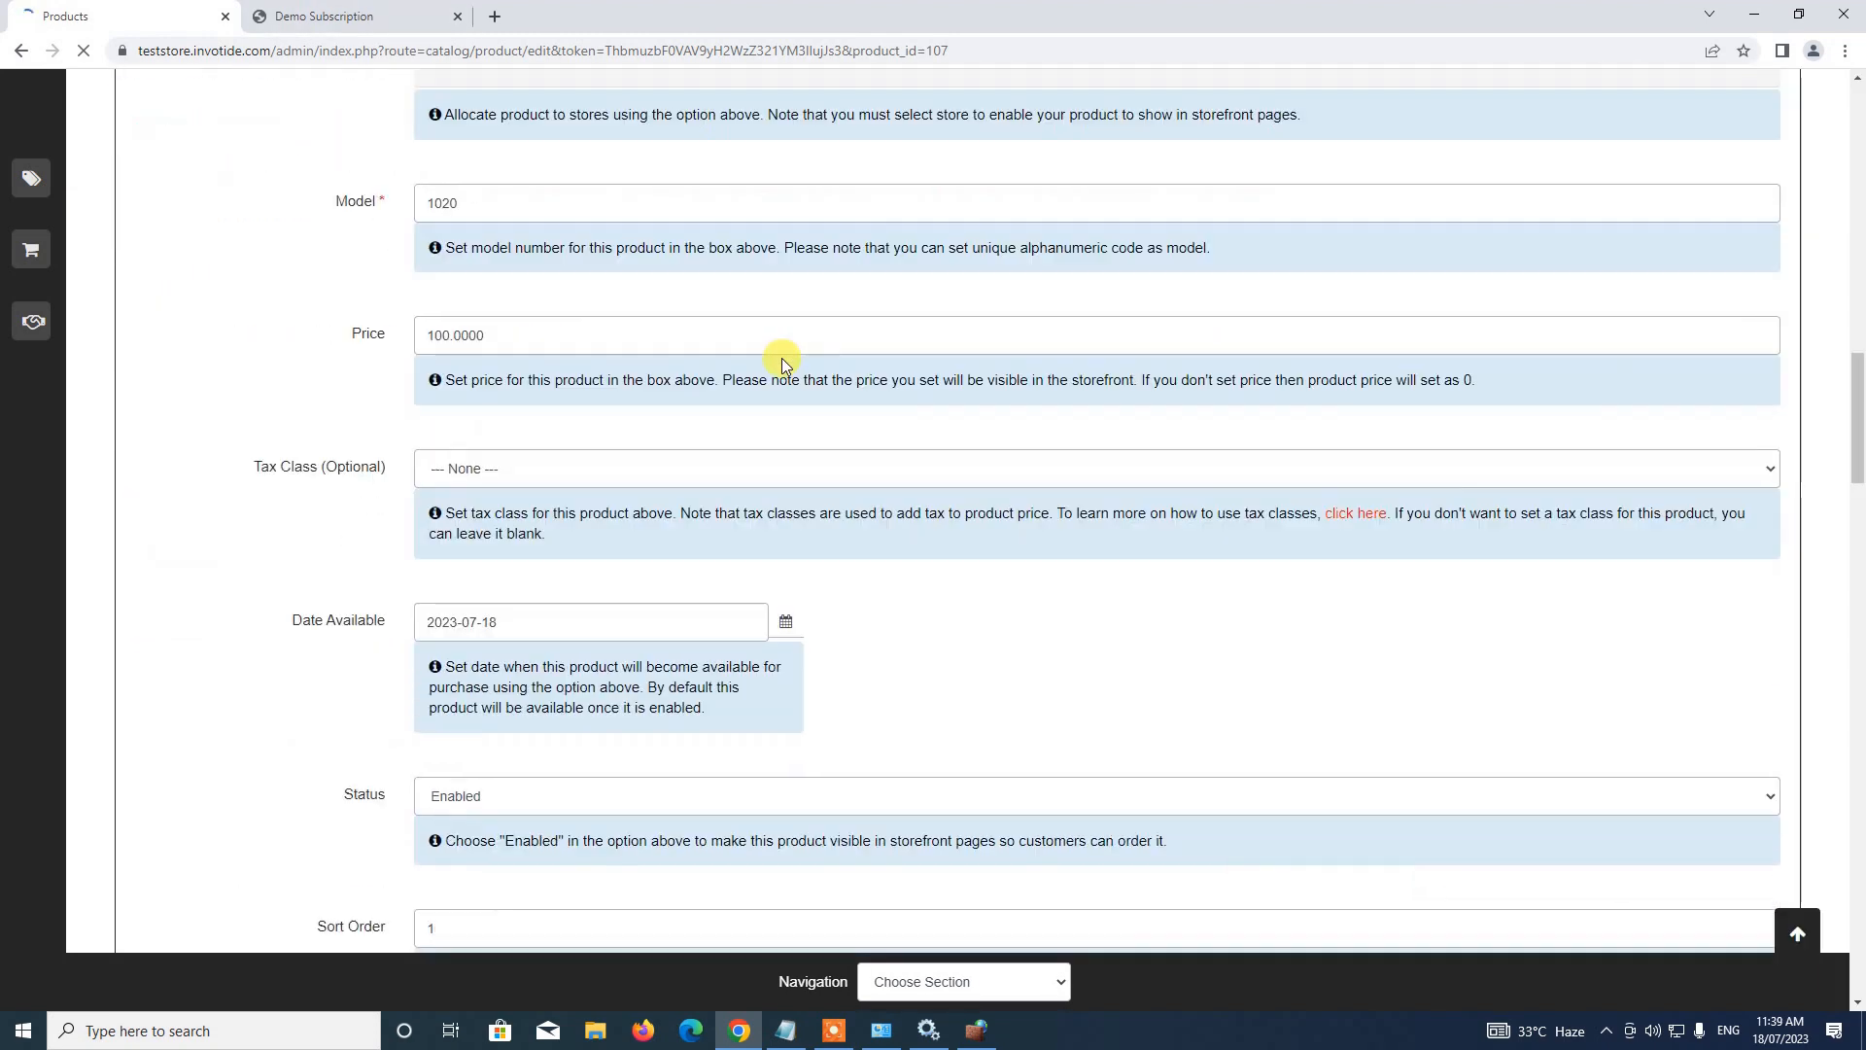
scroll(781, 358, "down", 3)
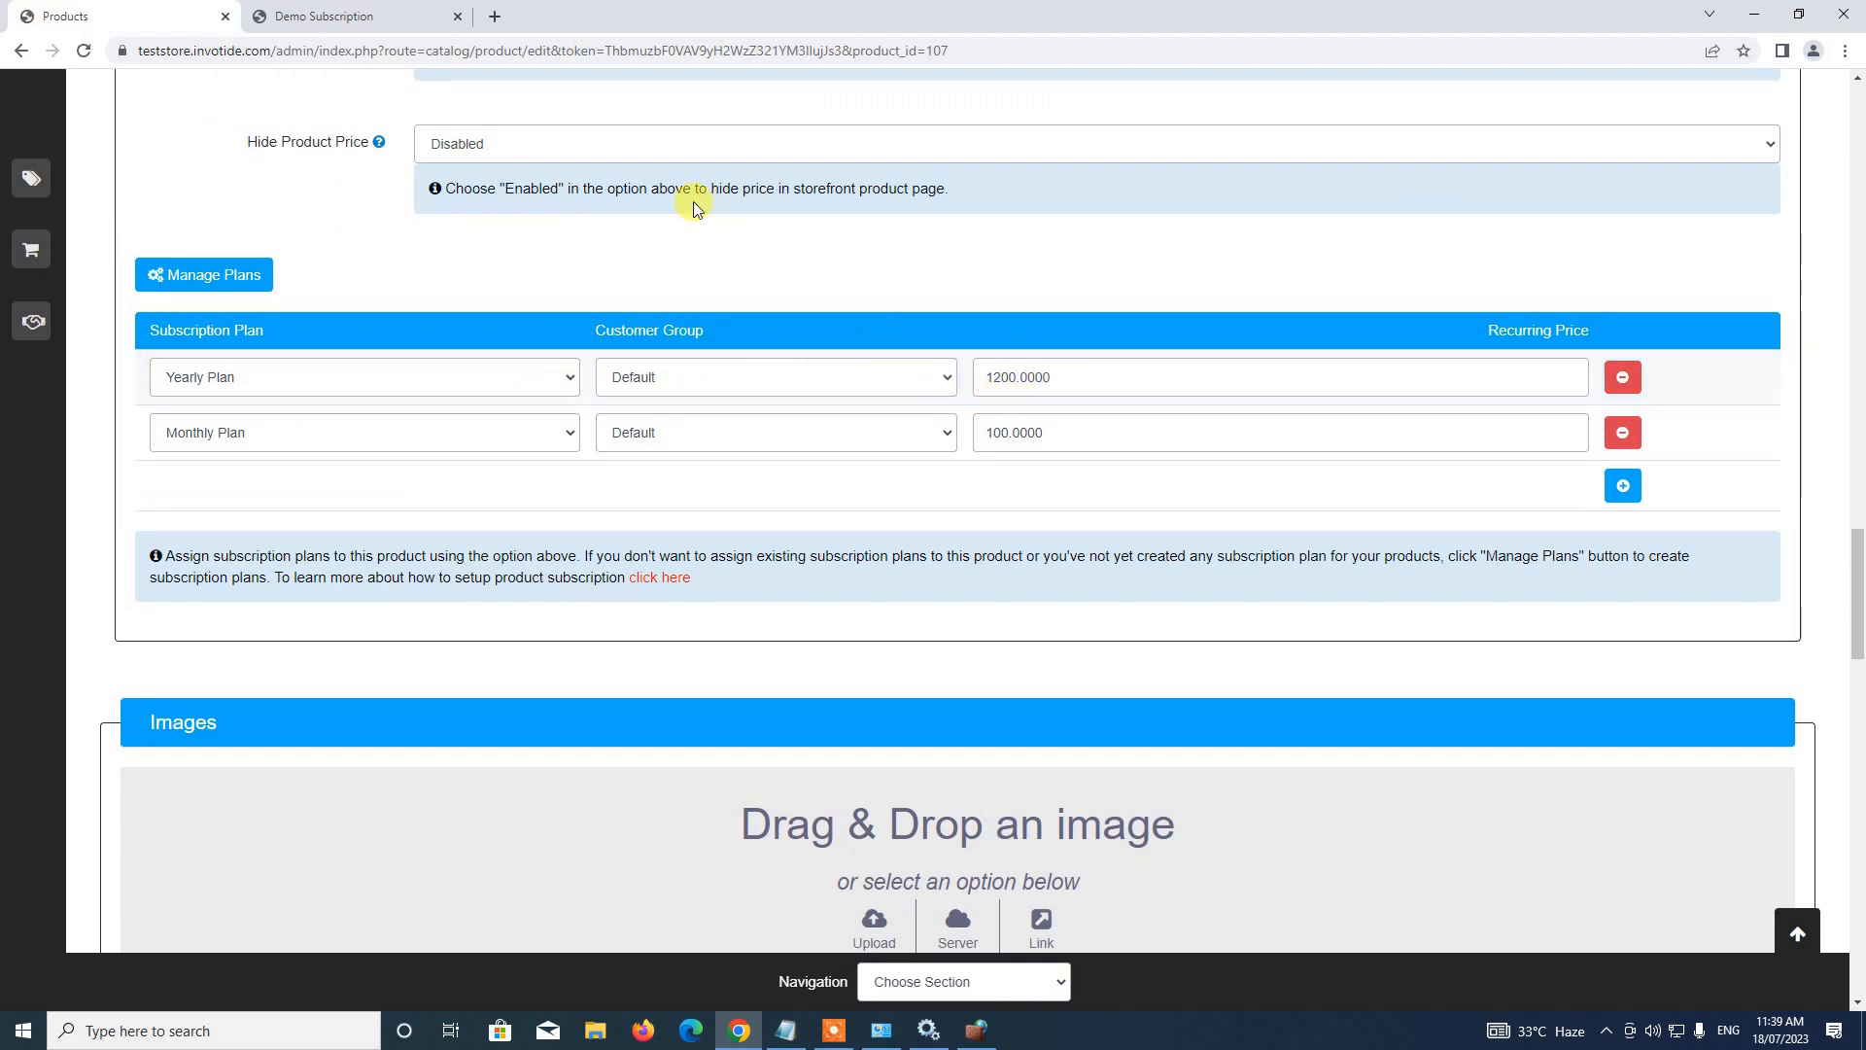
left_click(324, 16)
left_click(1092, 304)
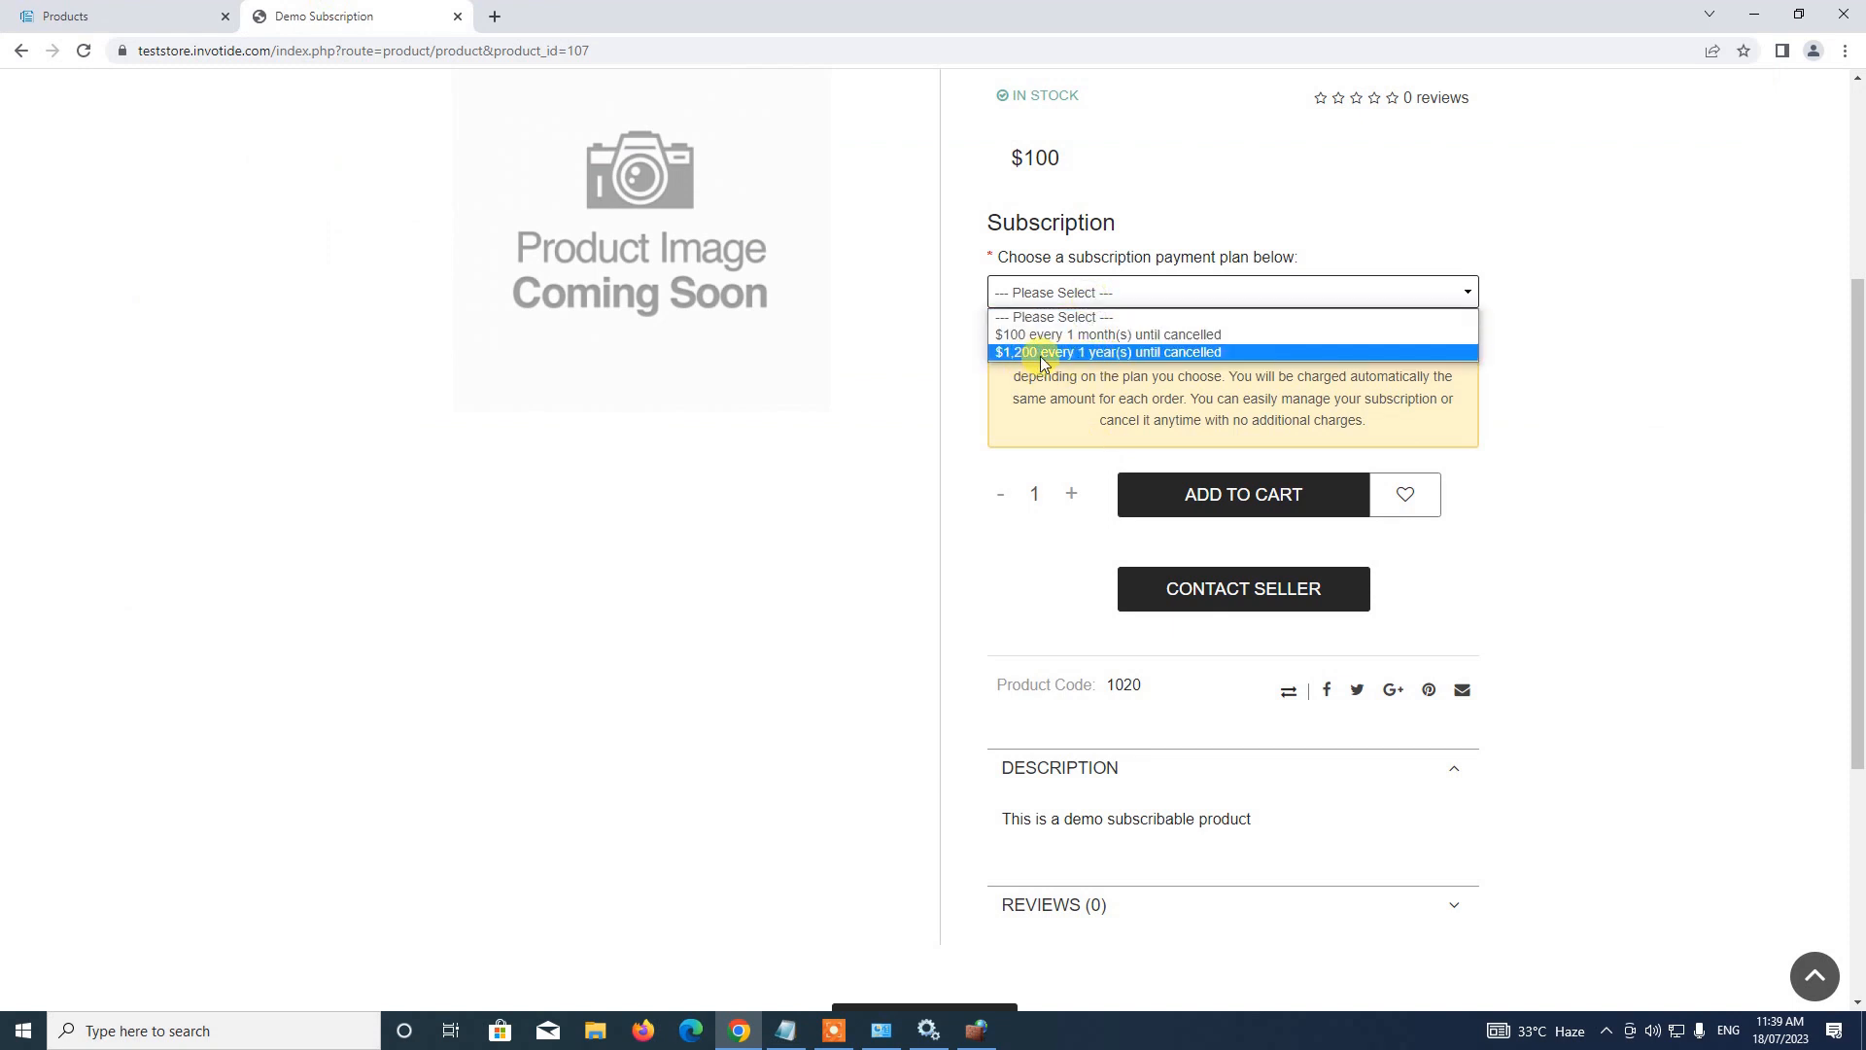
left_click(190, 16)
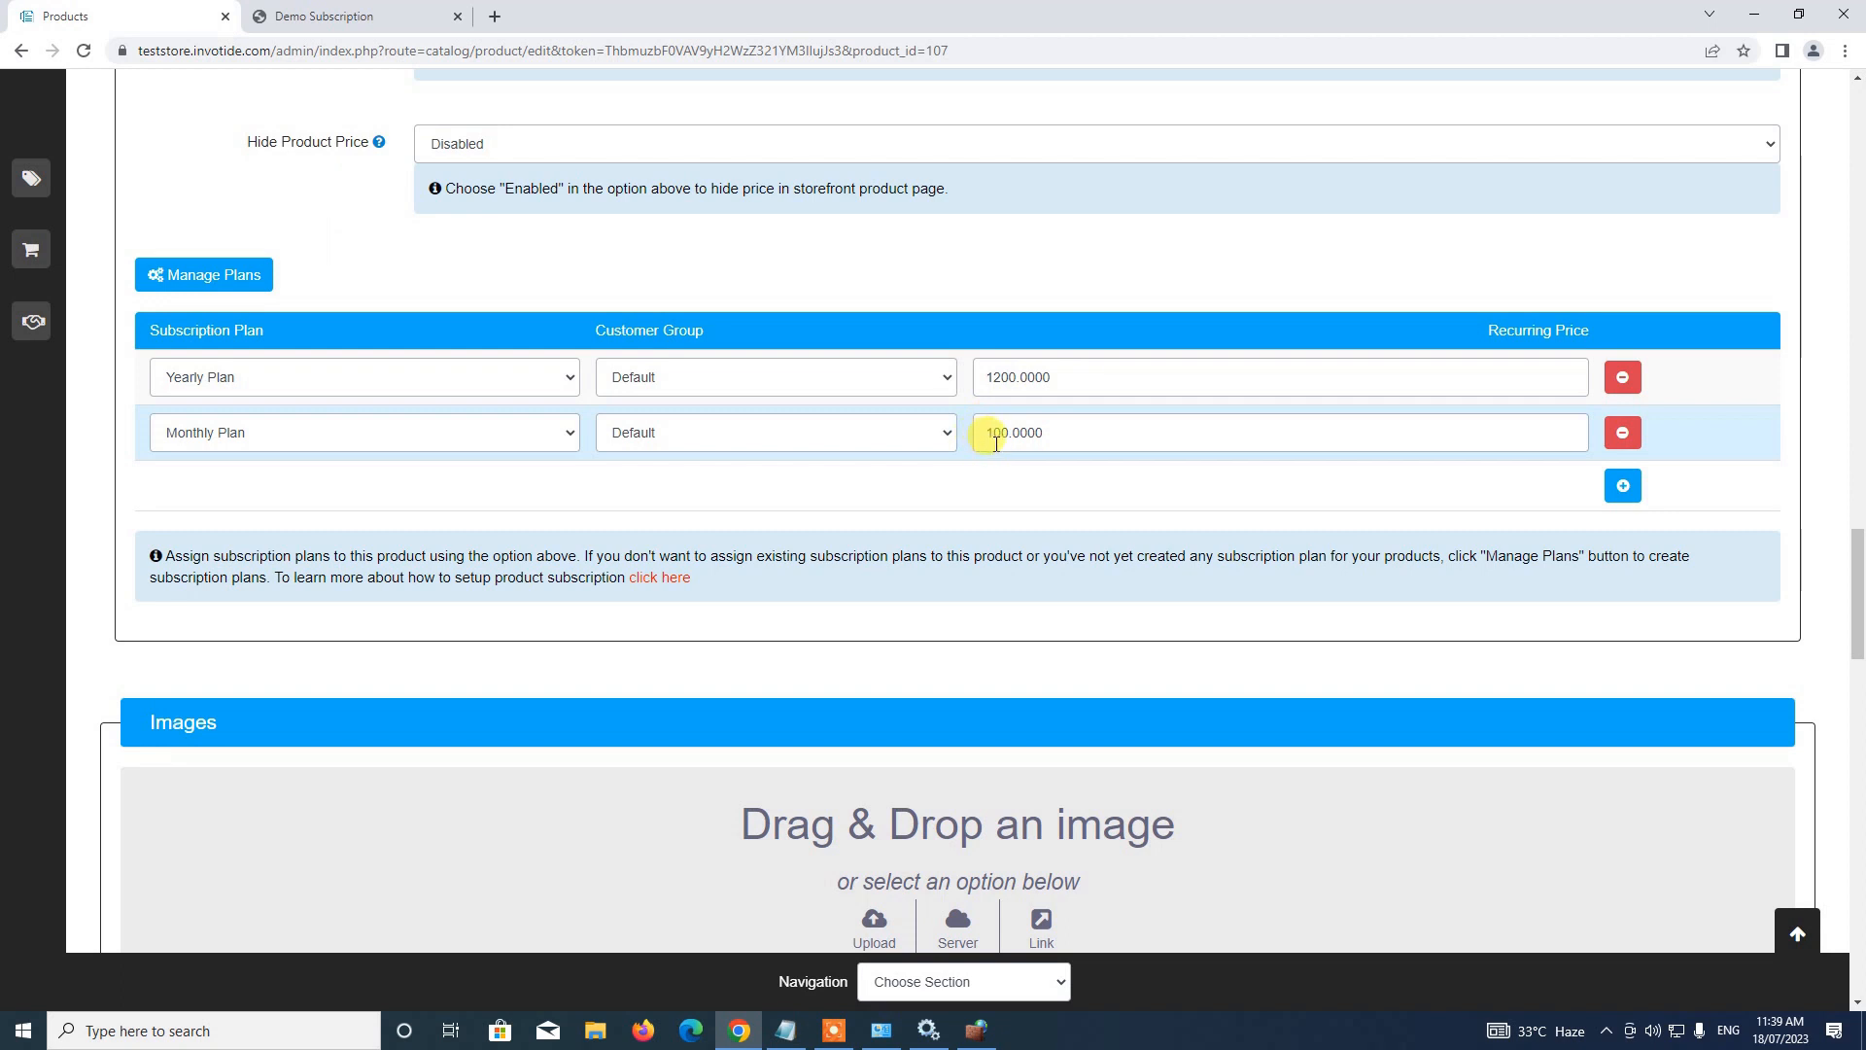
left_click(403, 15)
key("F5")
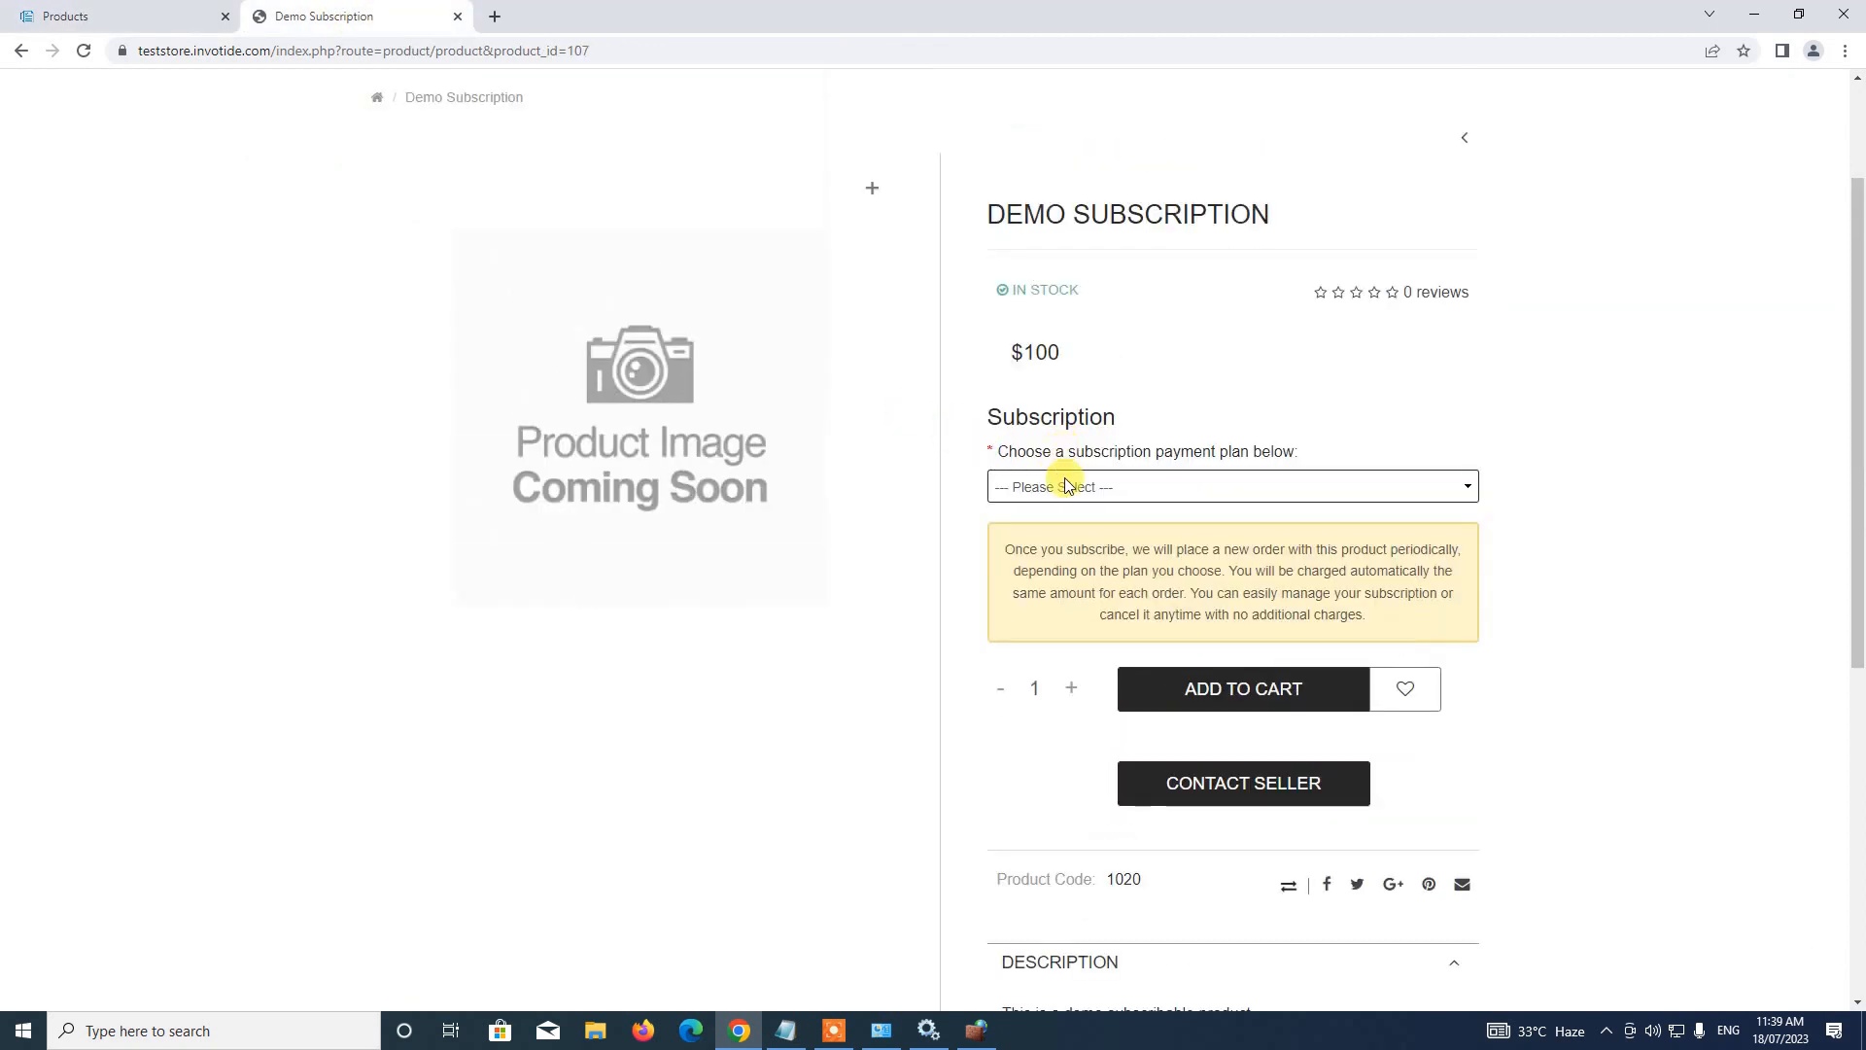
left_click(1067, 486)
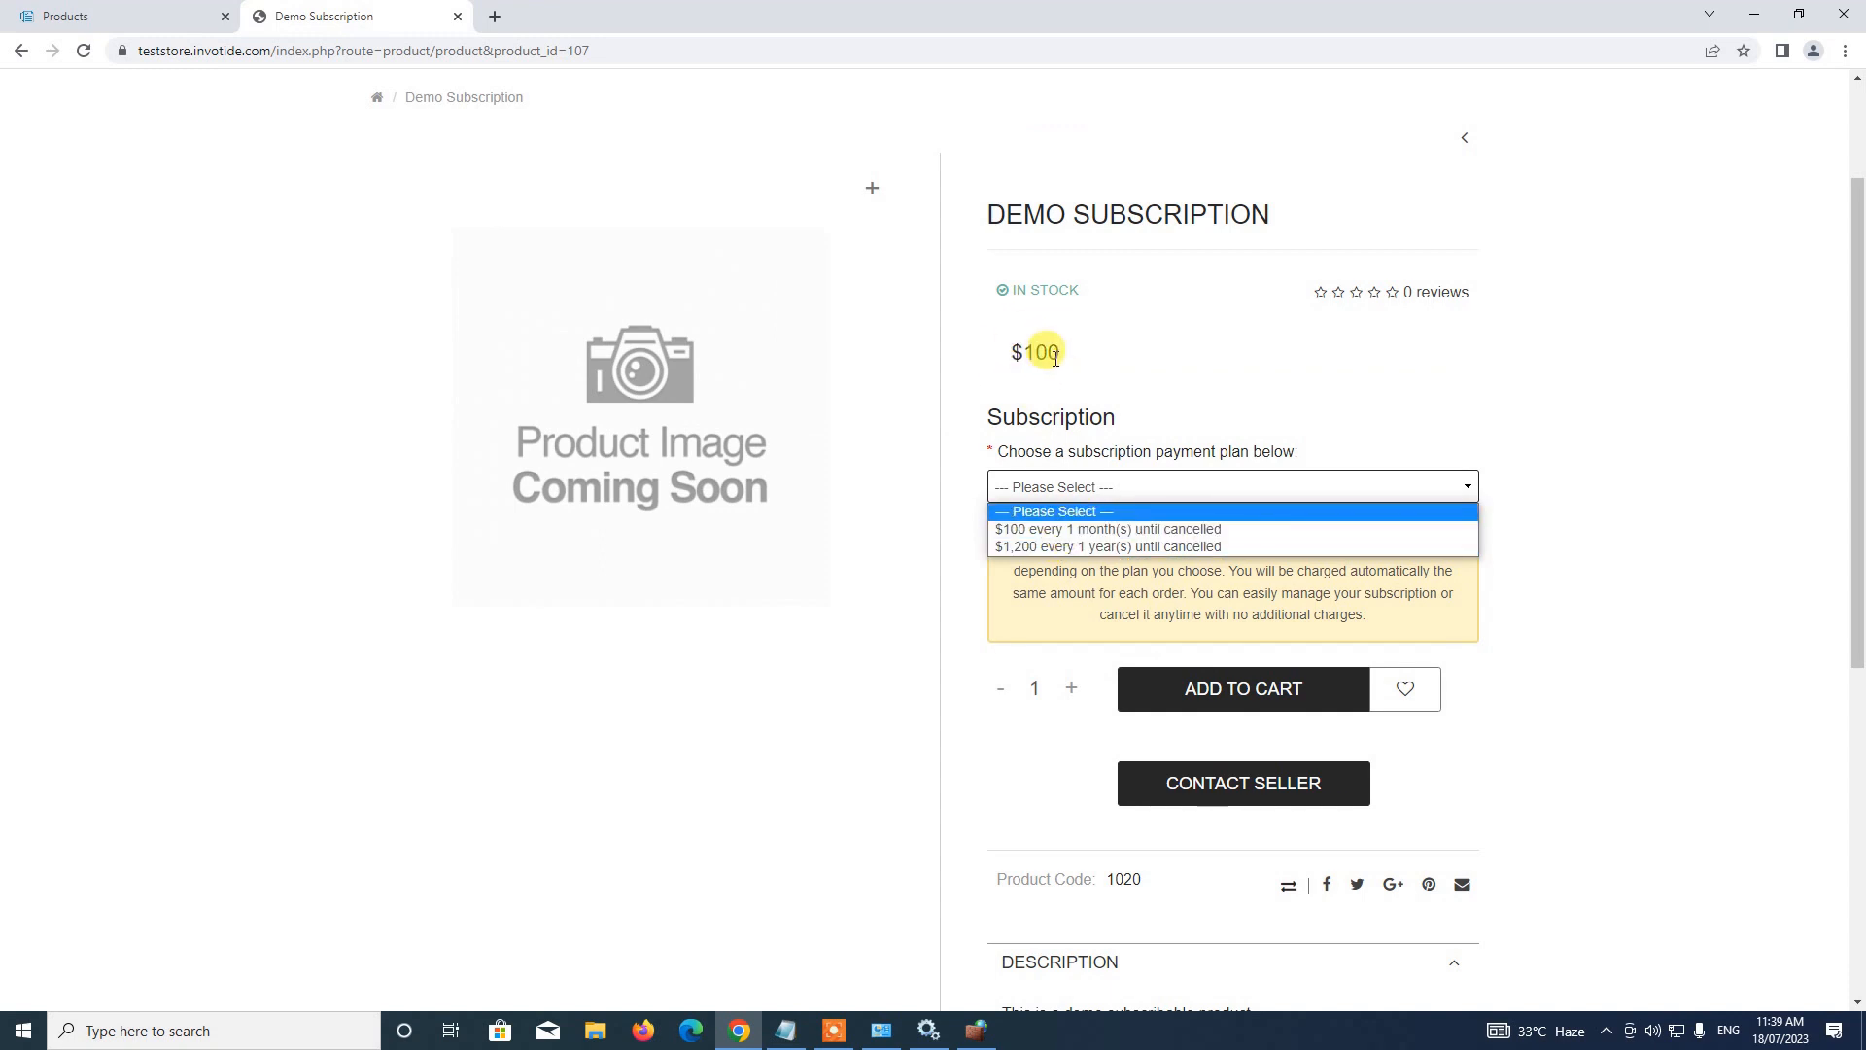
left_click(215, 10)
scroll(574, 404, "up", 10)
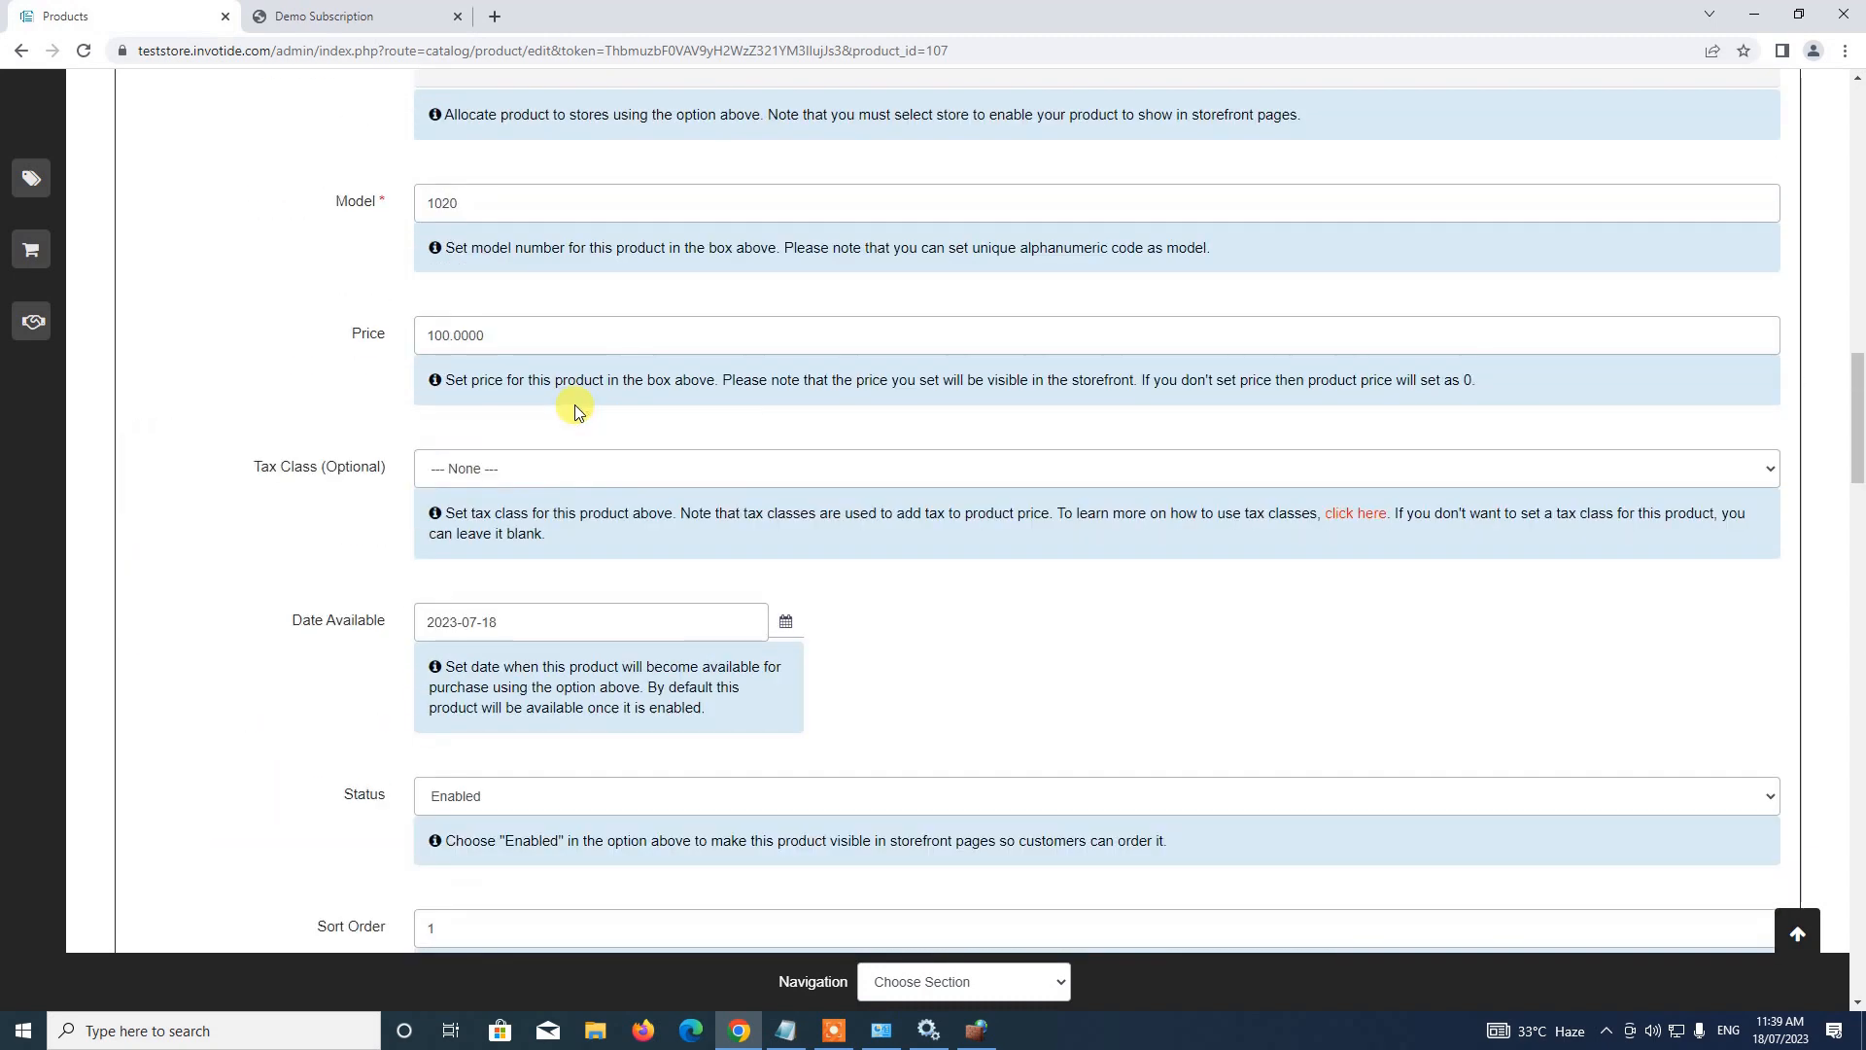
Set Hide Product Price to Enabled and save the Demo Subscription product
scroll(575, 405, "up", 1)
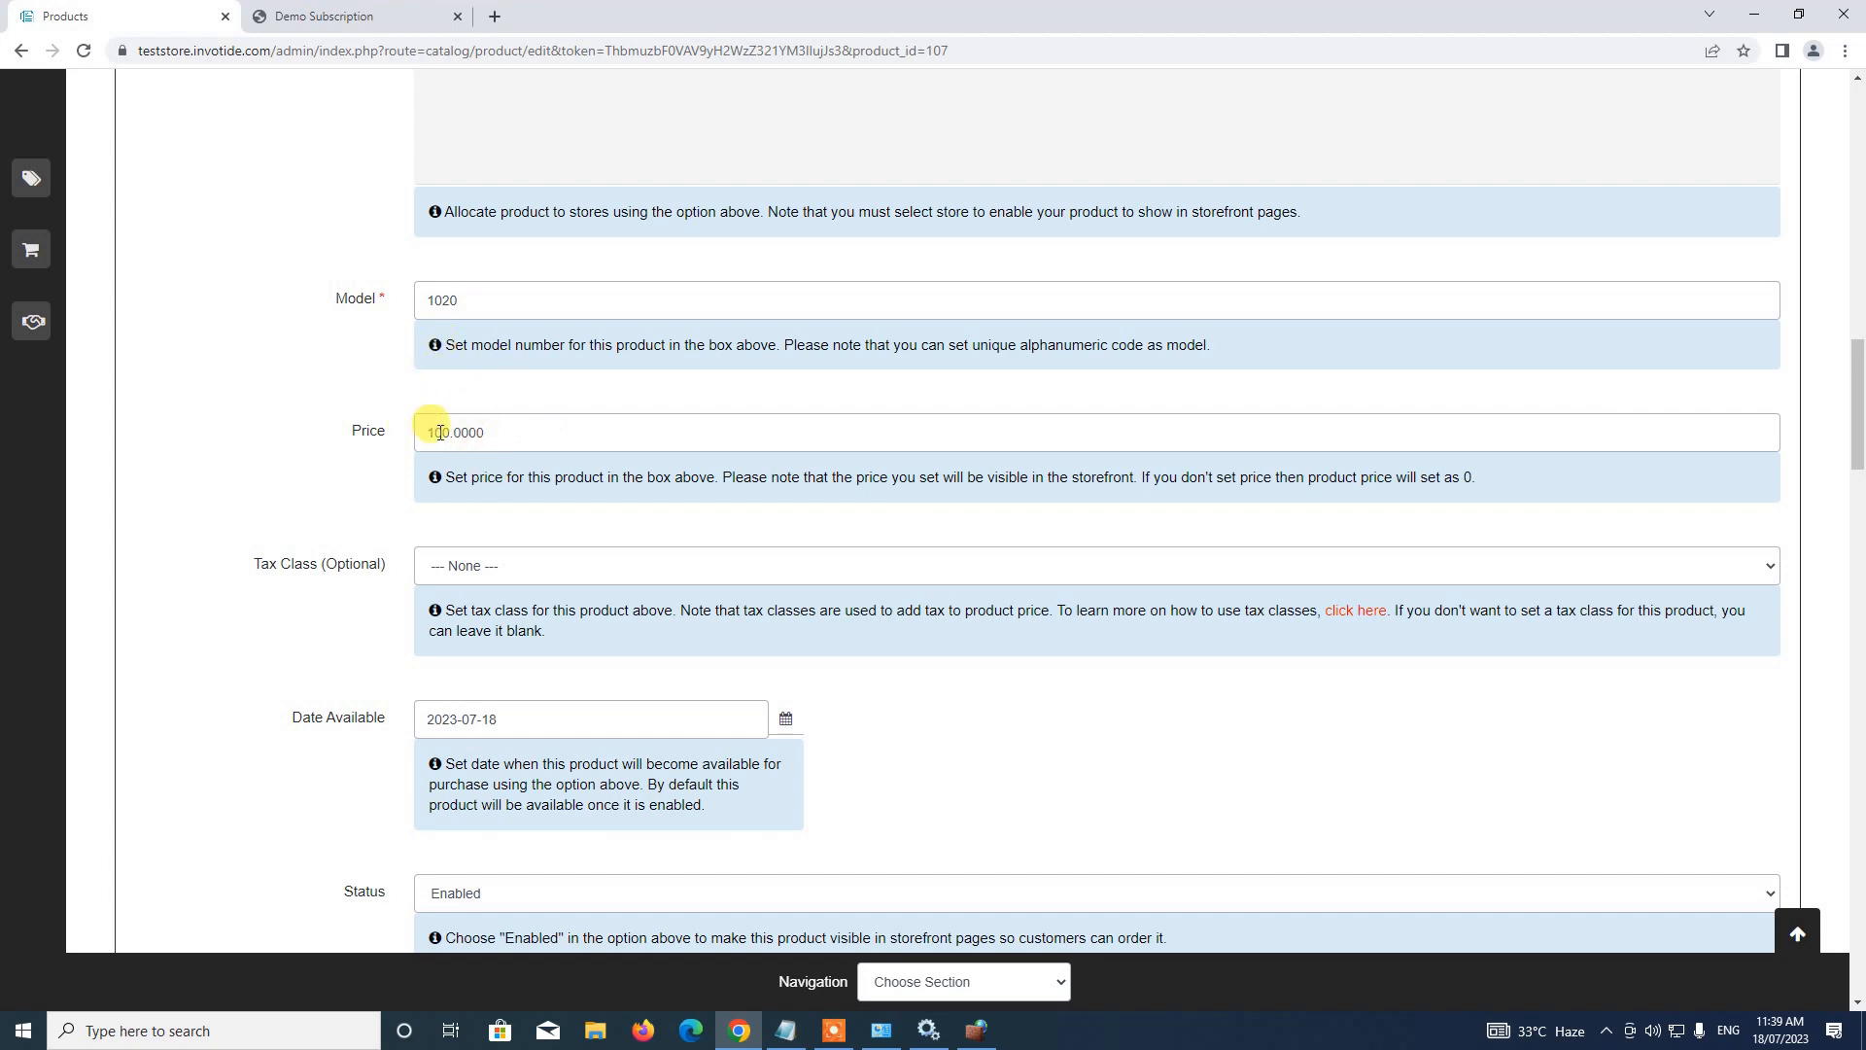
scroll(517, 498, "down", 9)
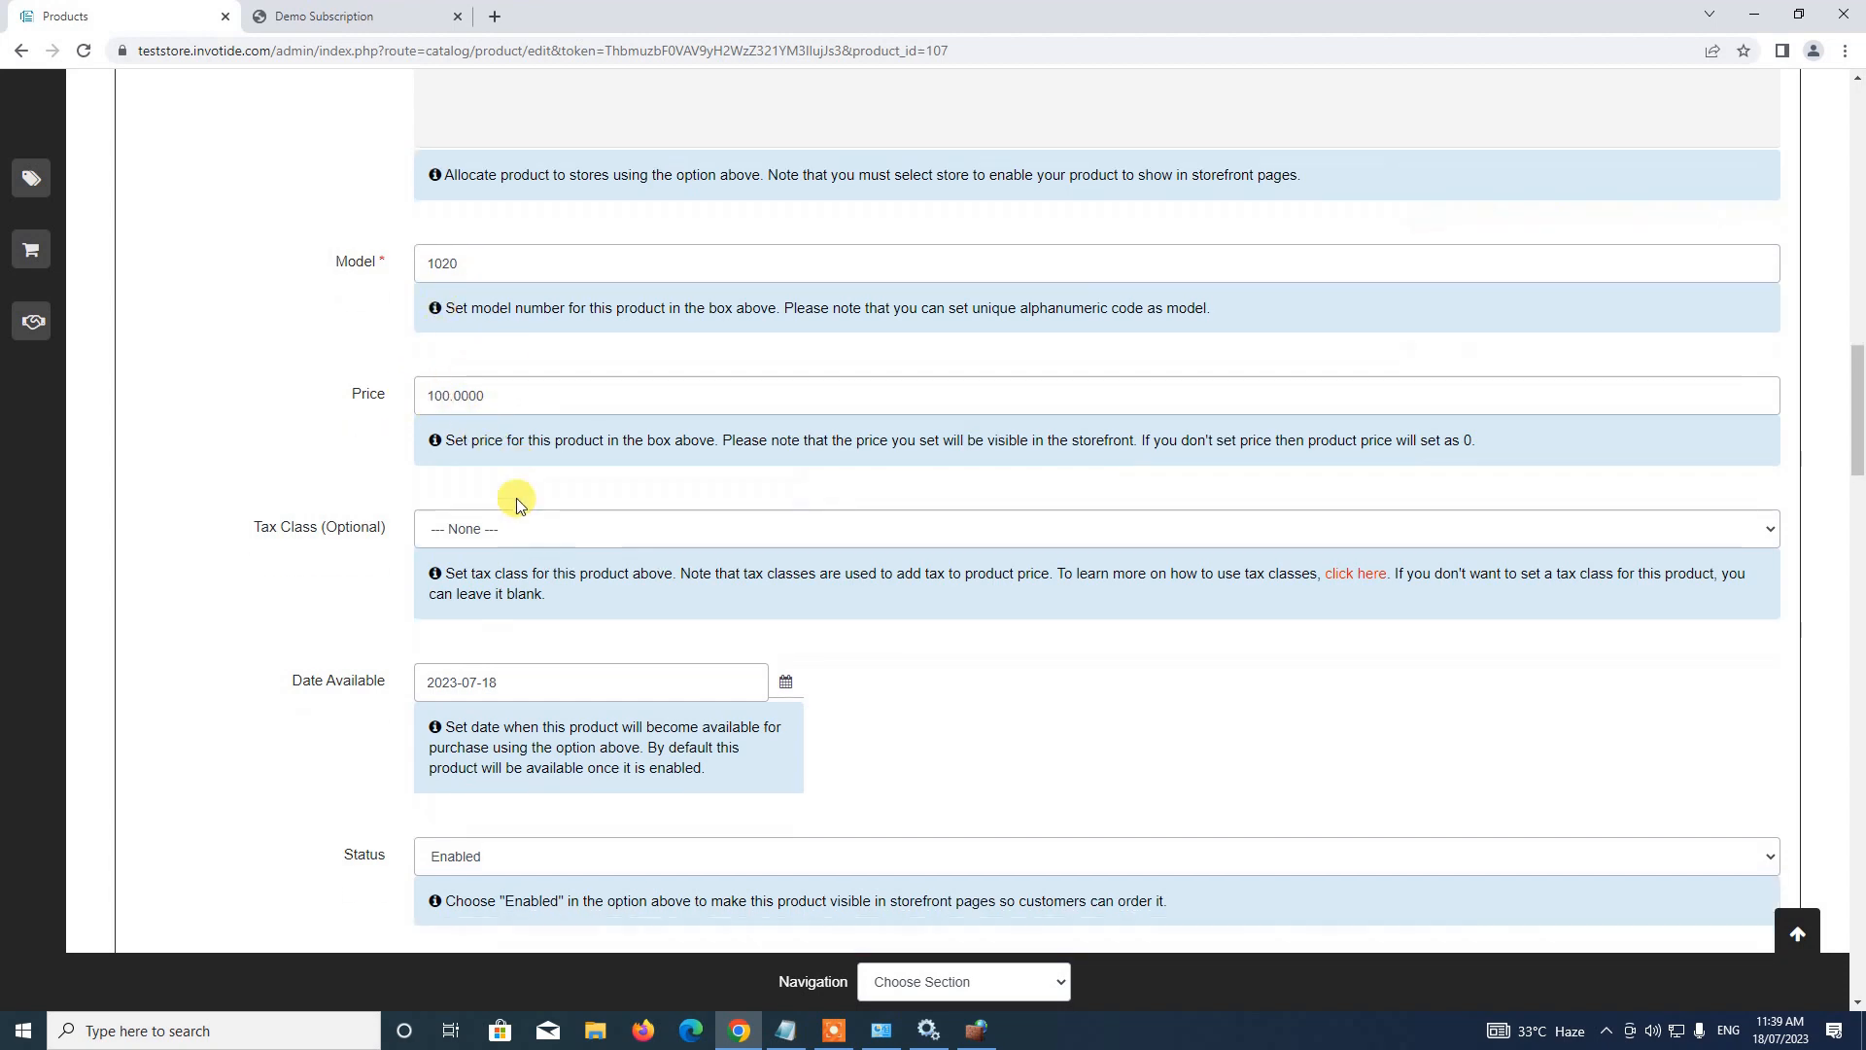
scroll(516, 498, "up", 7)
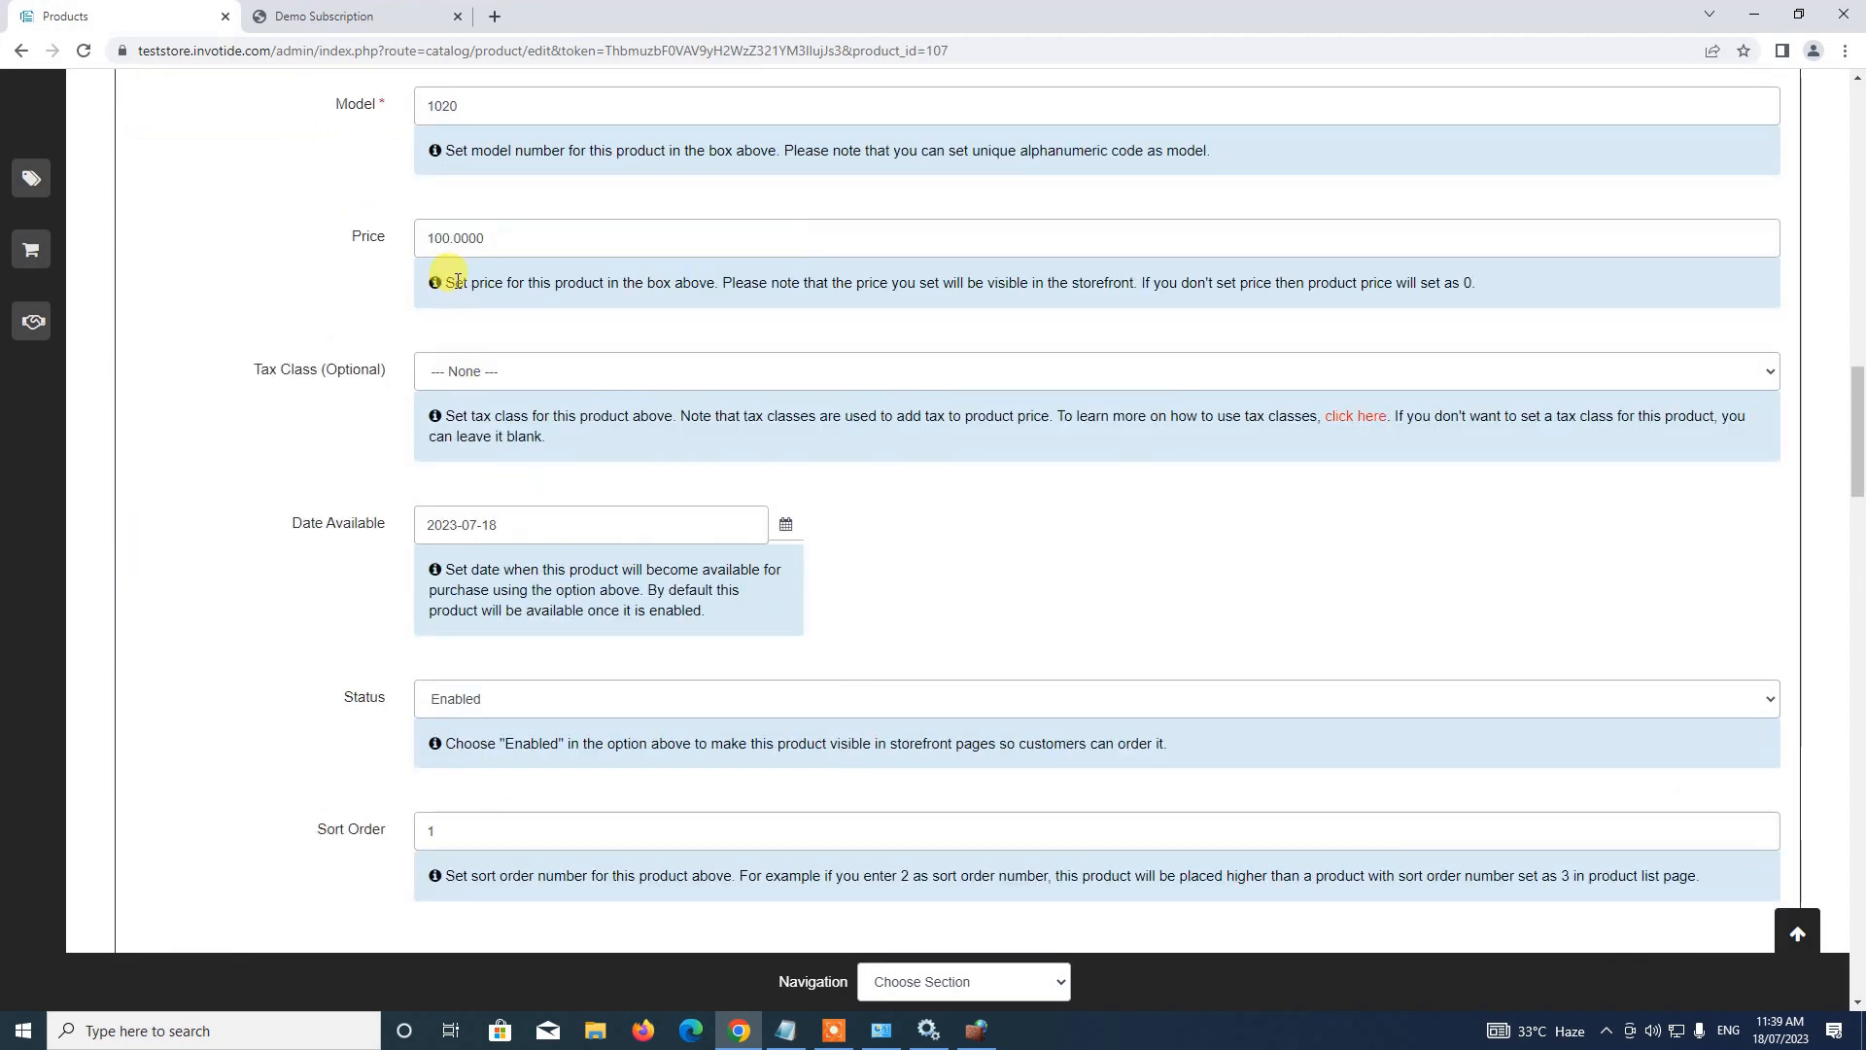
scroll(483, 360, "down", 9)
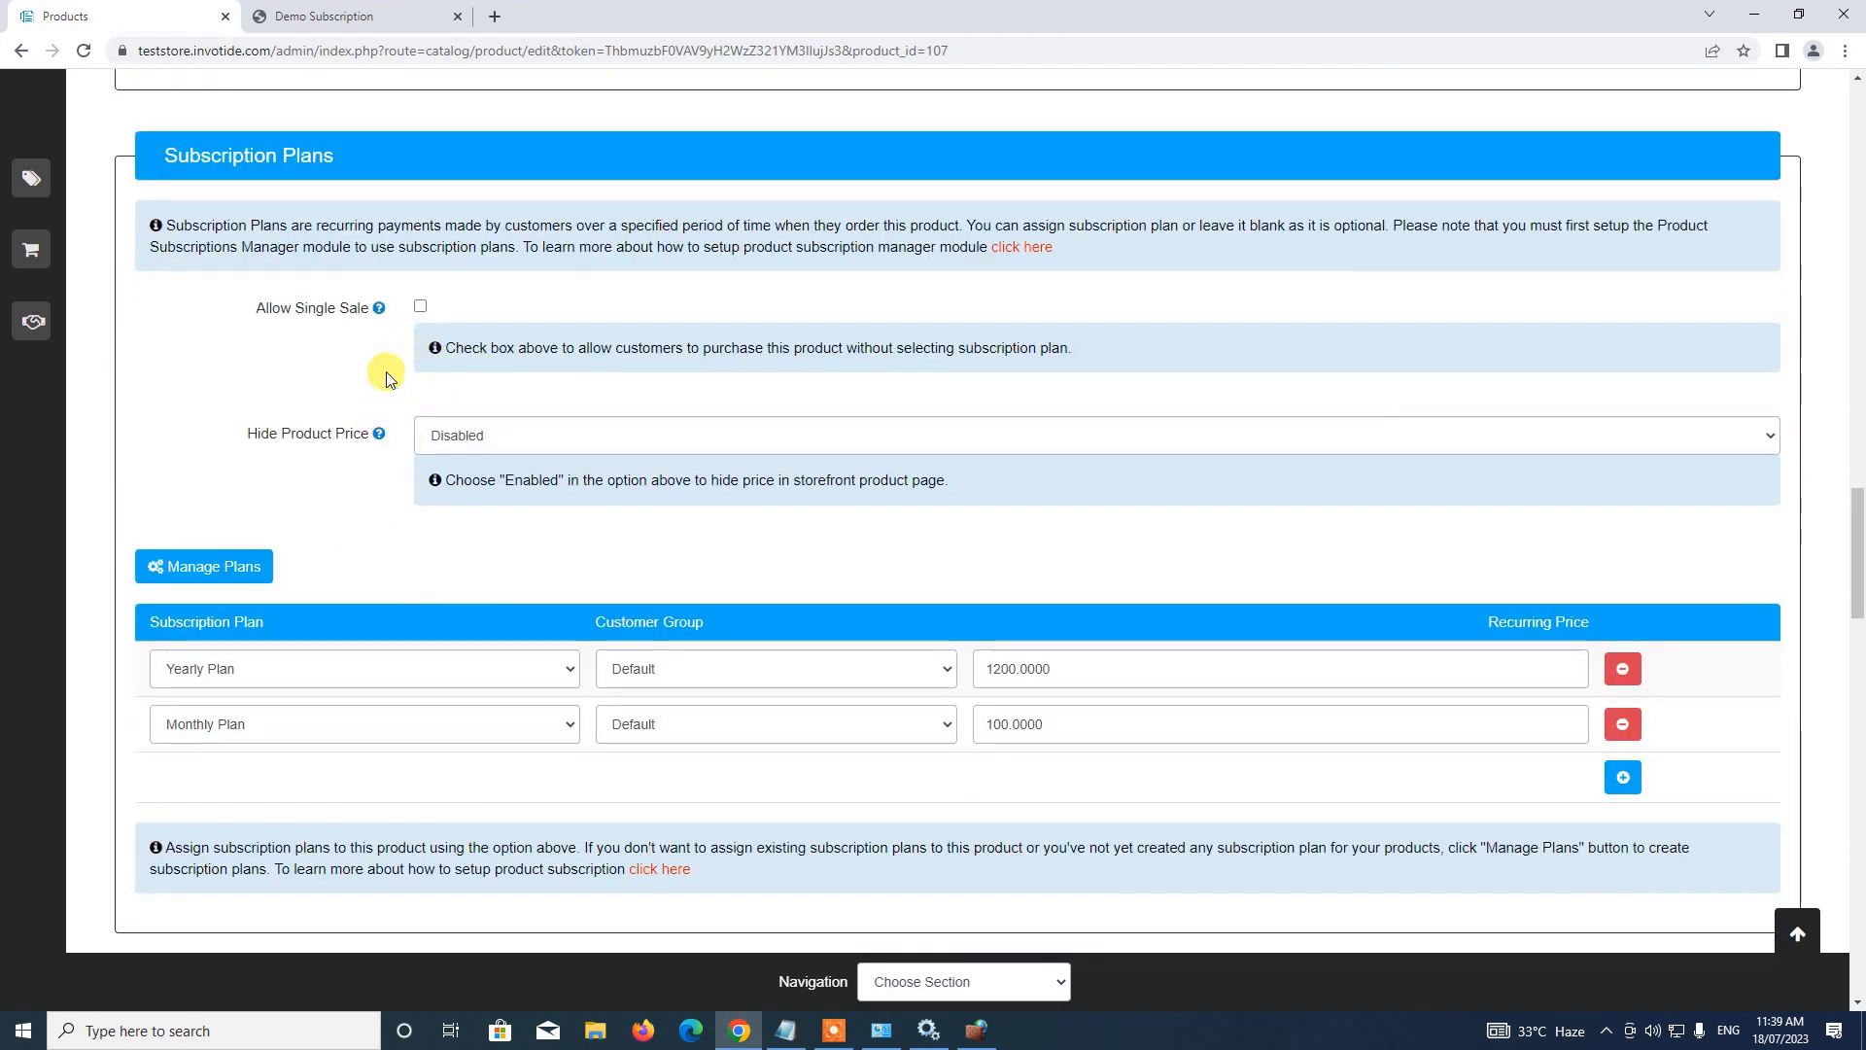
left_click(480, 435)
left_click(477, 478)
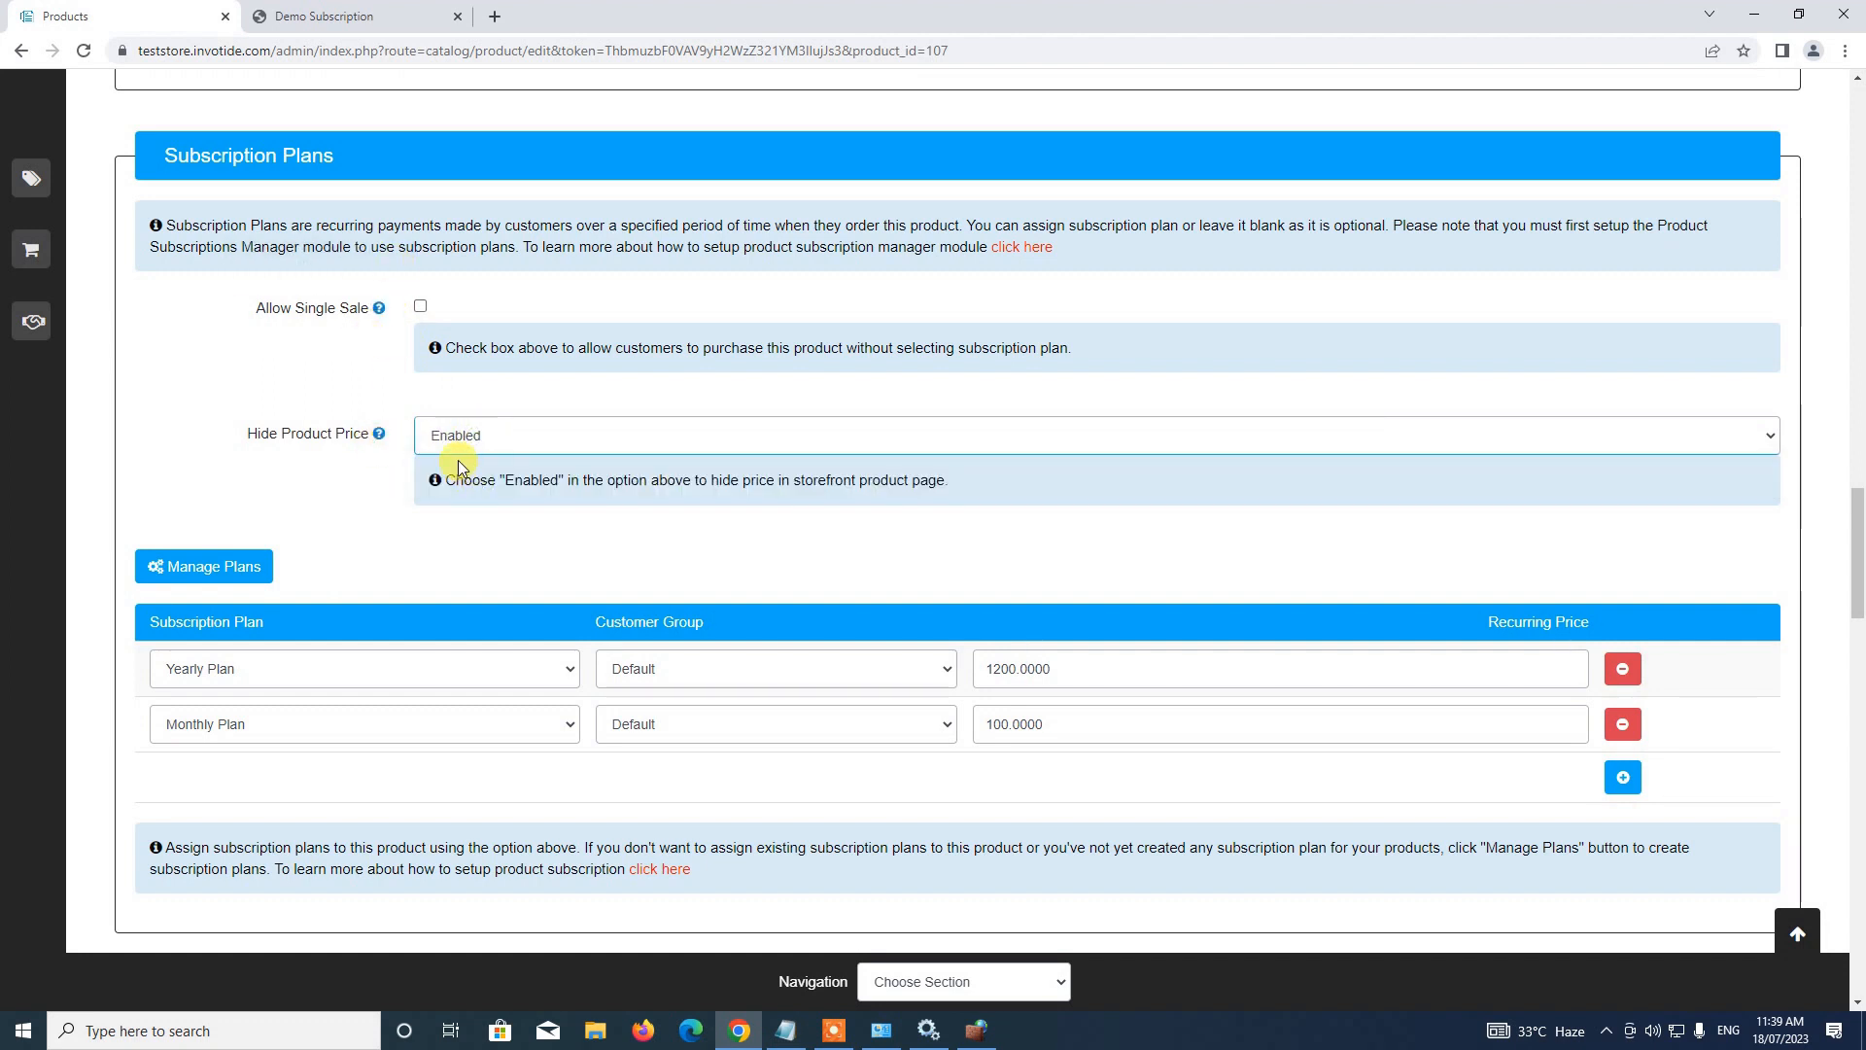
left_click(1795, 934)
left_click(1621, 190)
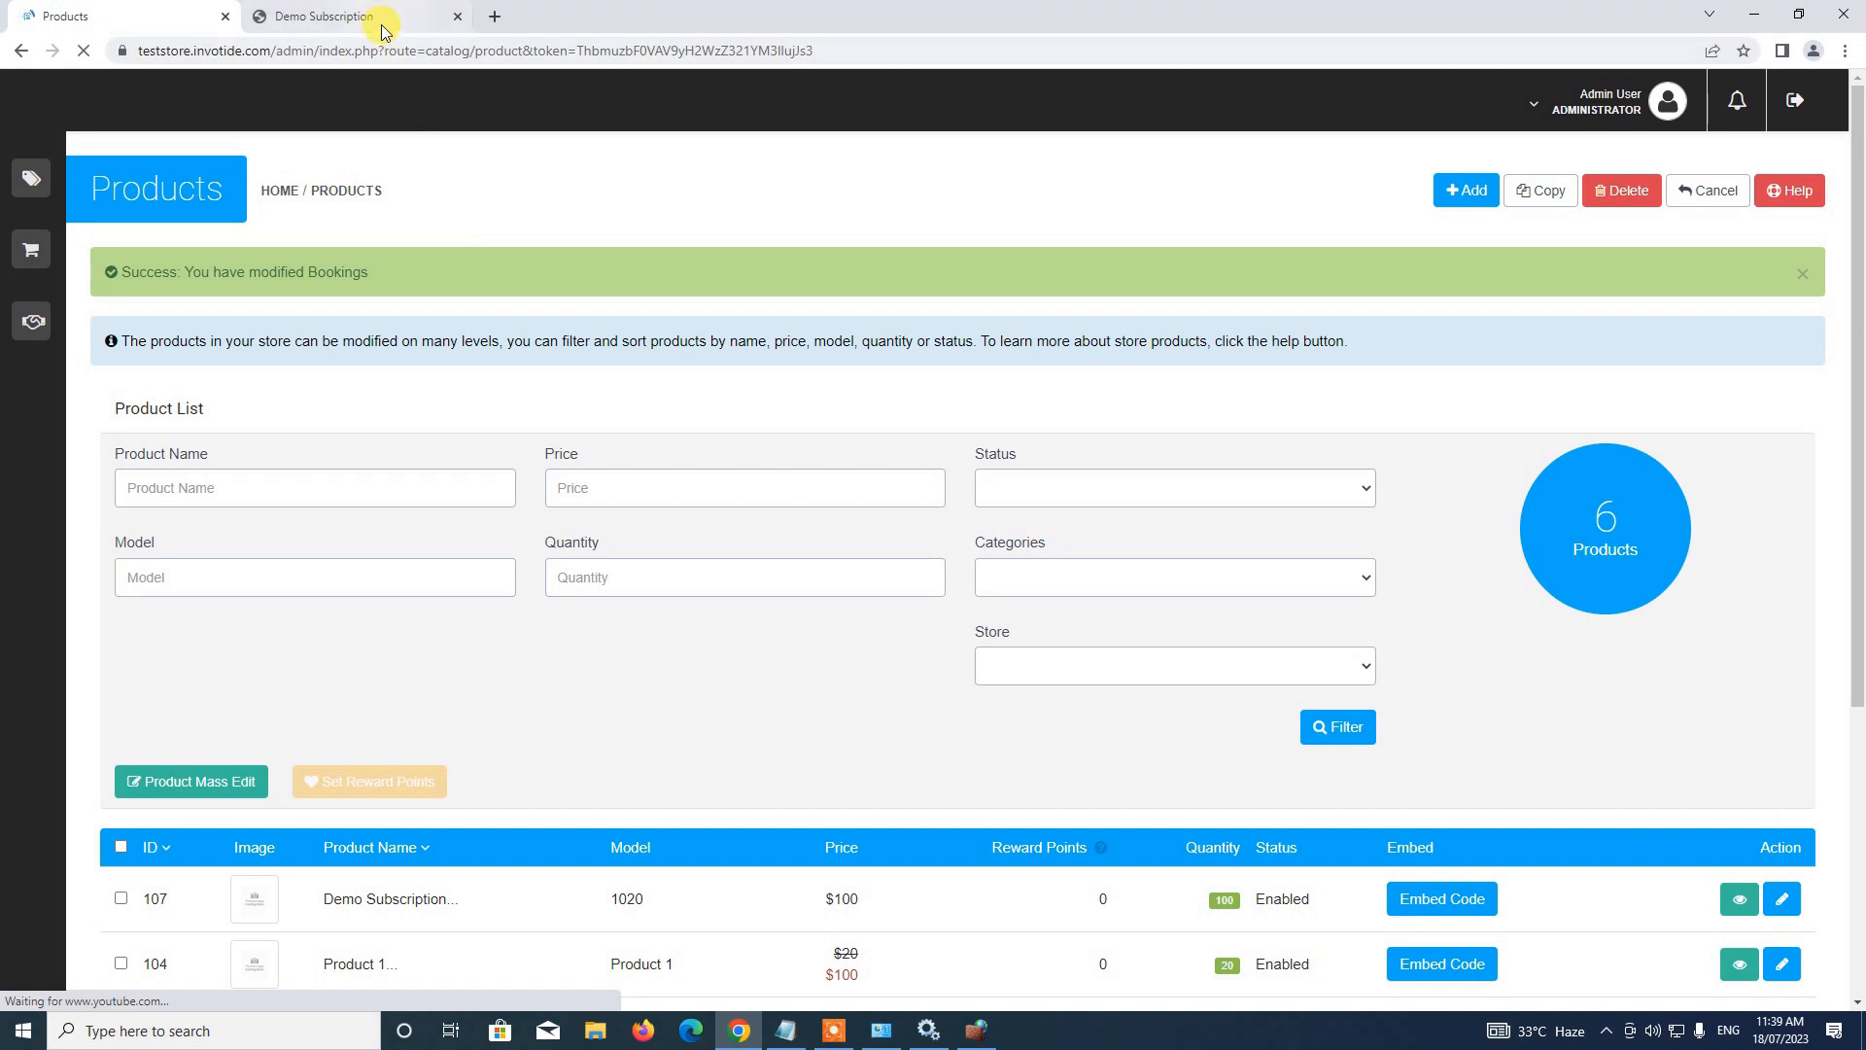
Reload the storefront page to confirm the $100 price is hidden, then return to the admin editor
left_click(379, 11)
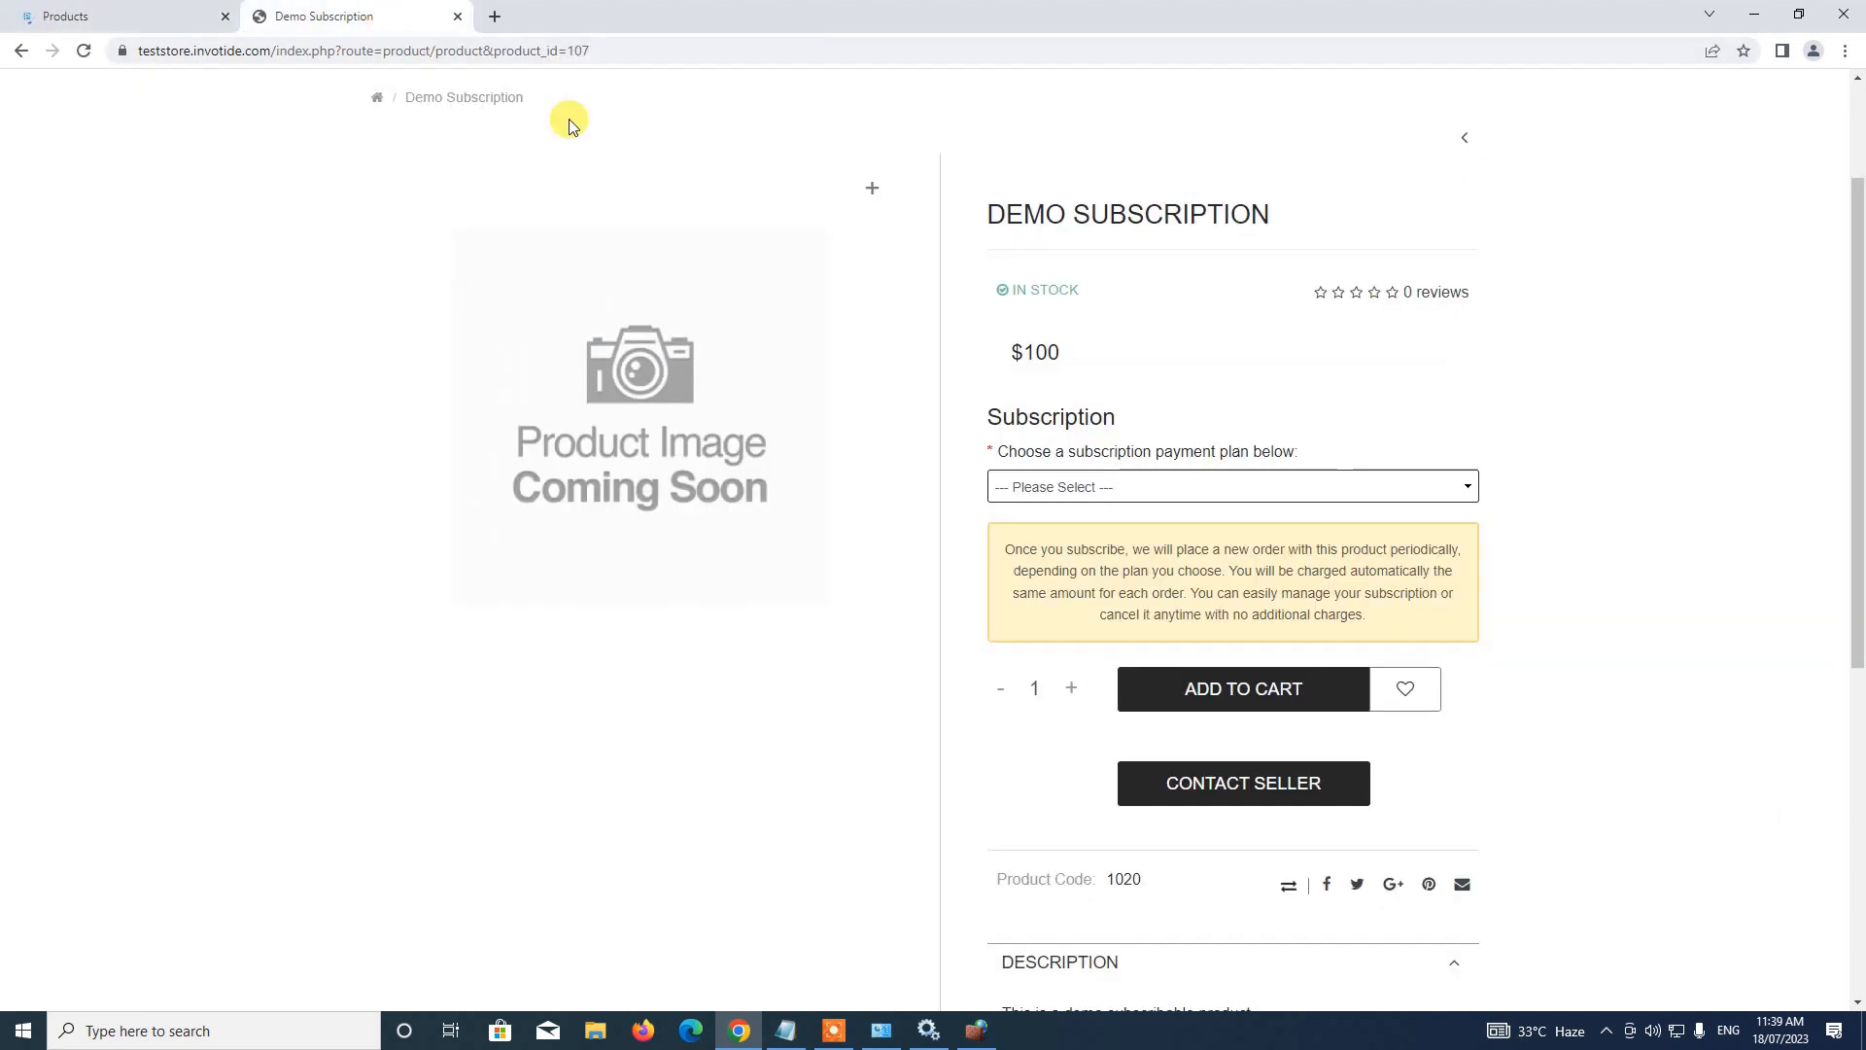
left_click(90, 59)
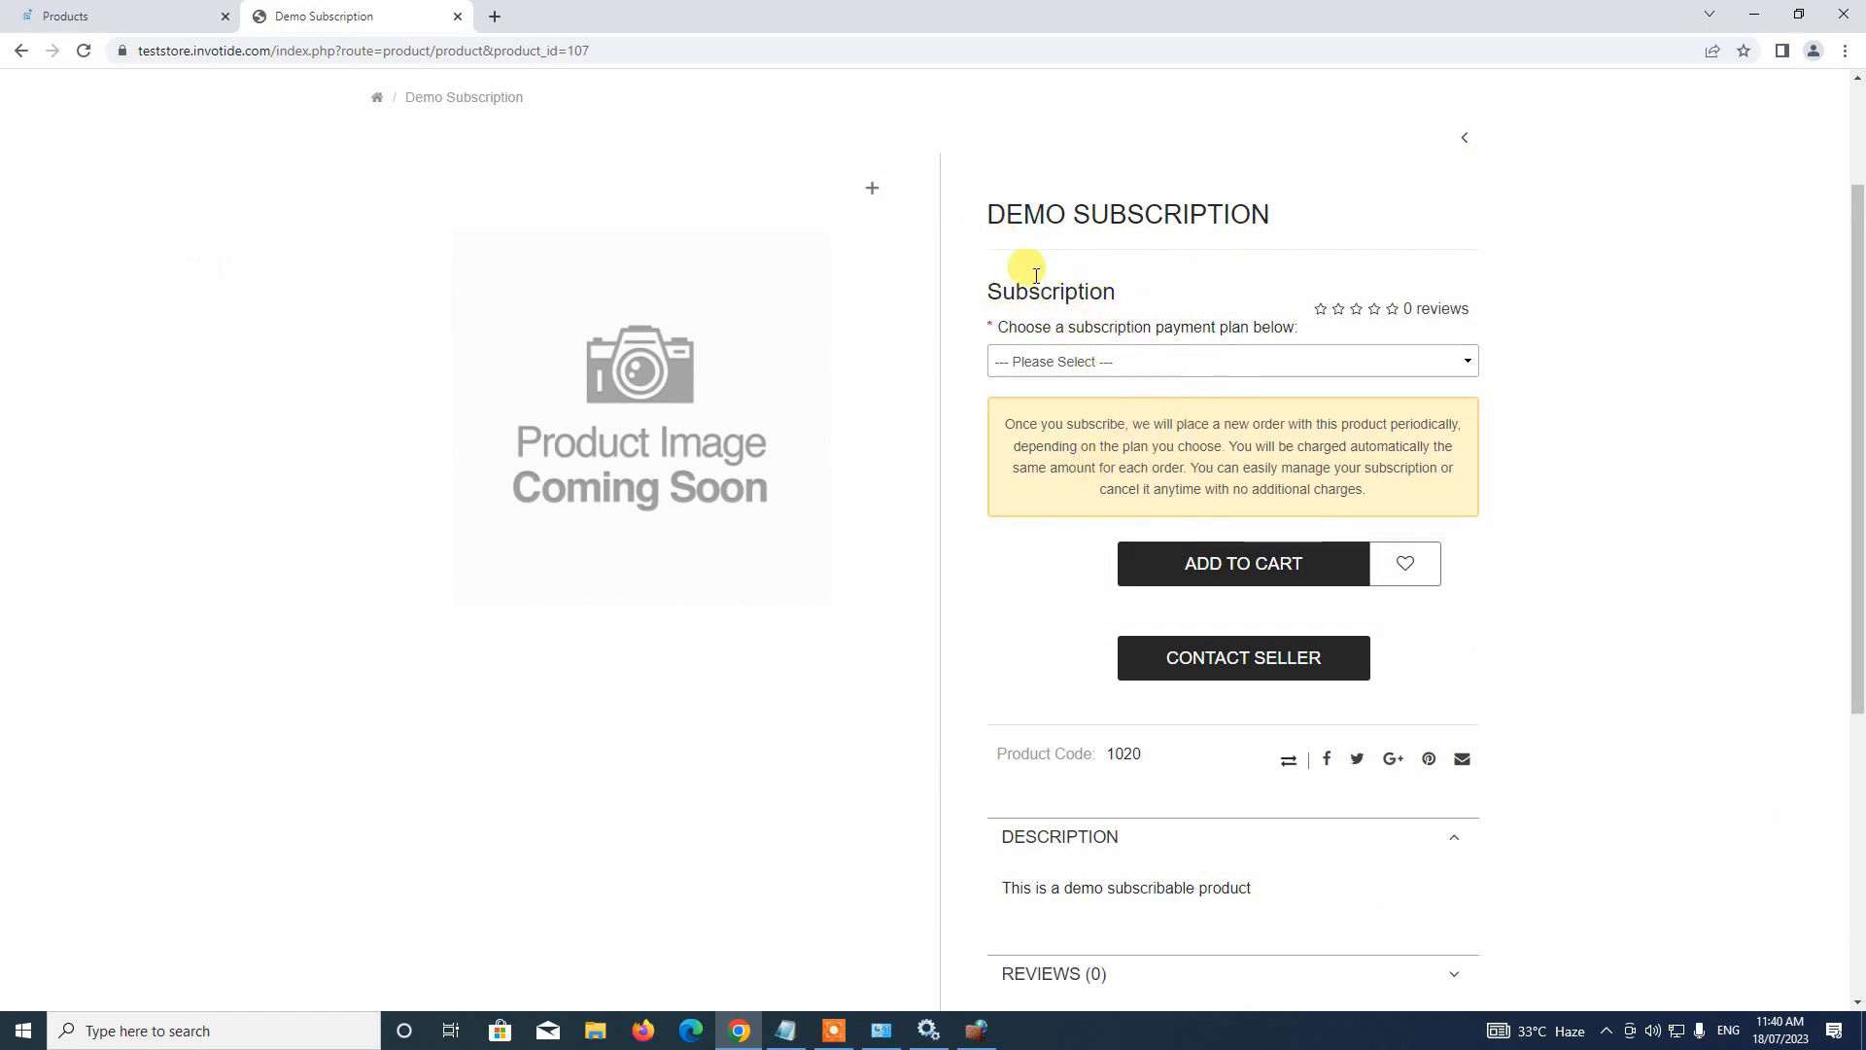
scroll(1069, 350, "up", 2)
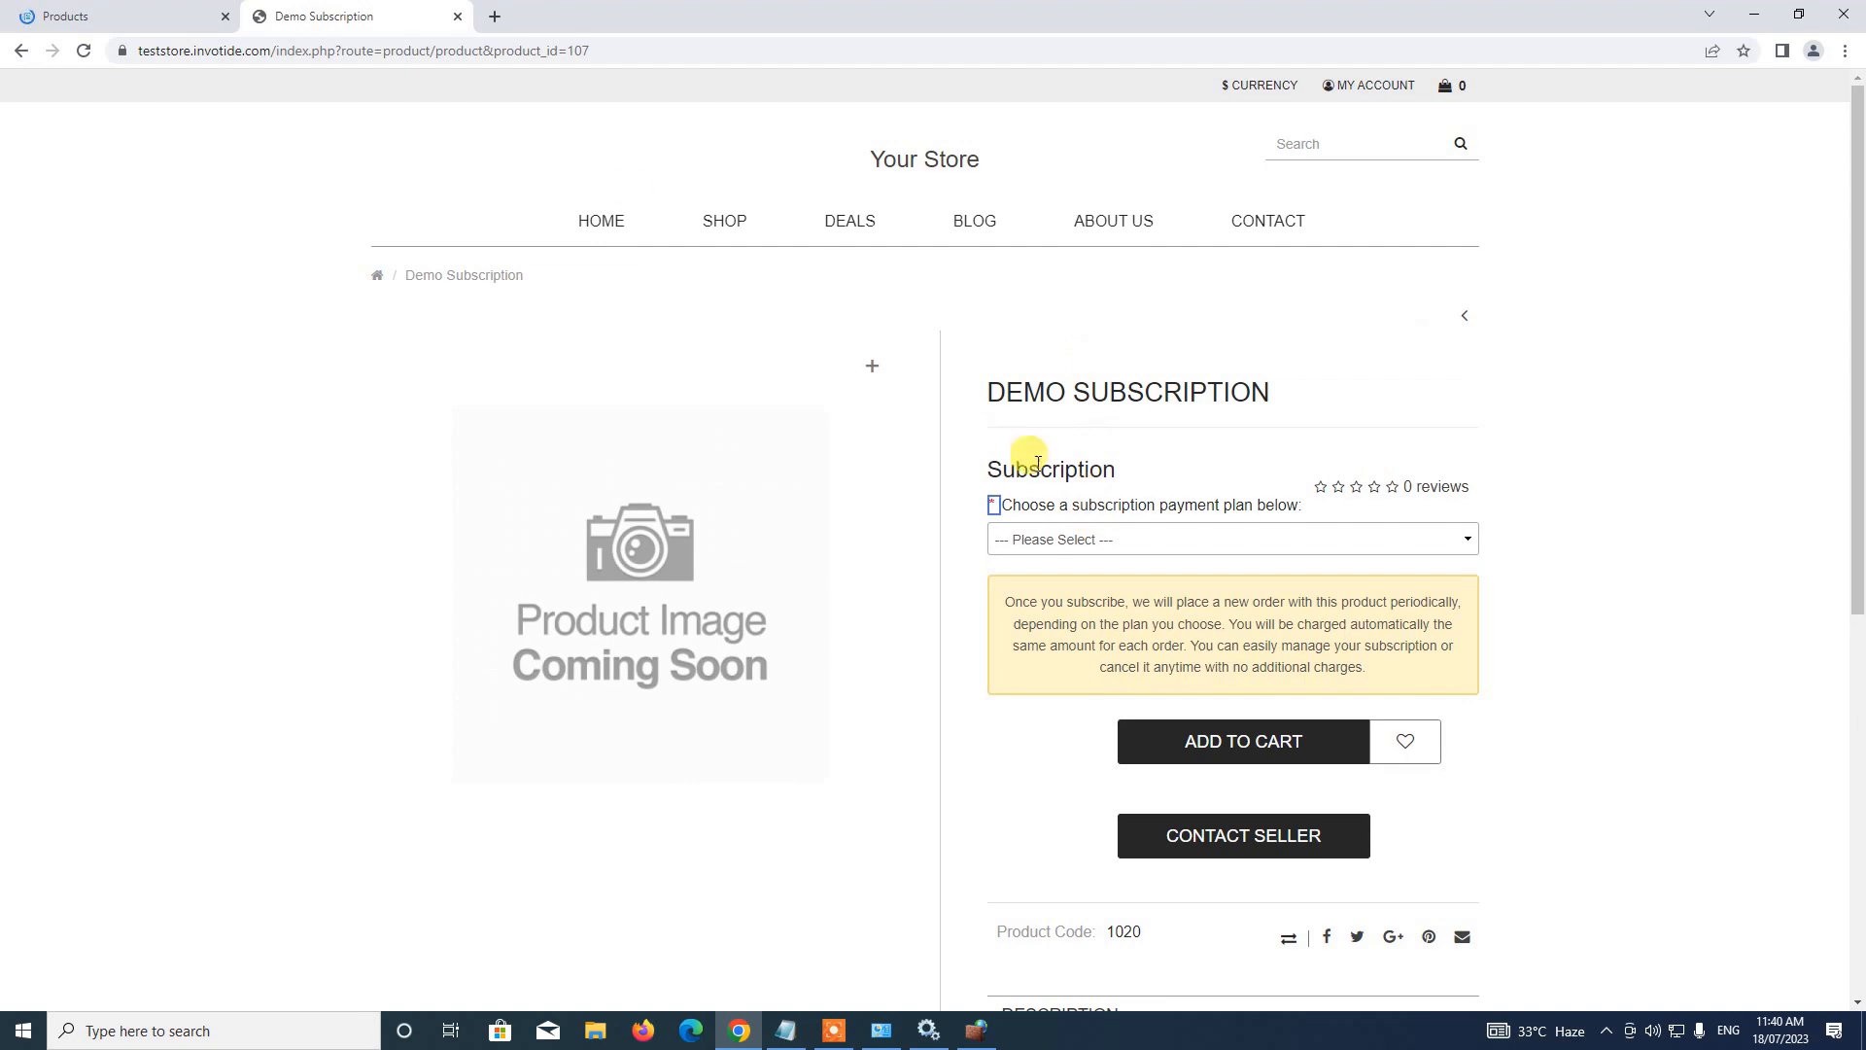
left_click(39, 15)
scroll(558, 512, "down", 4)
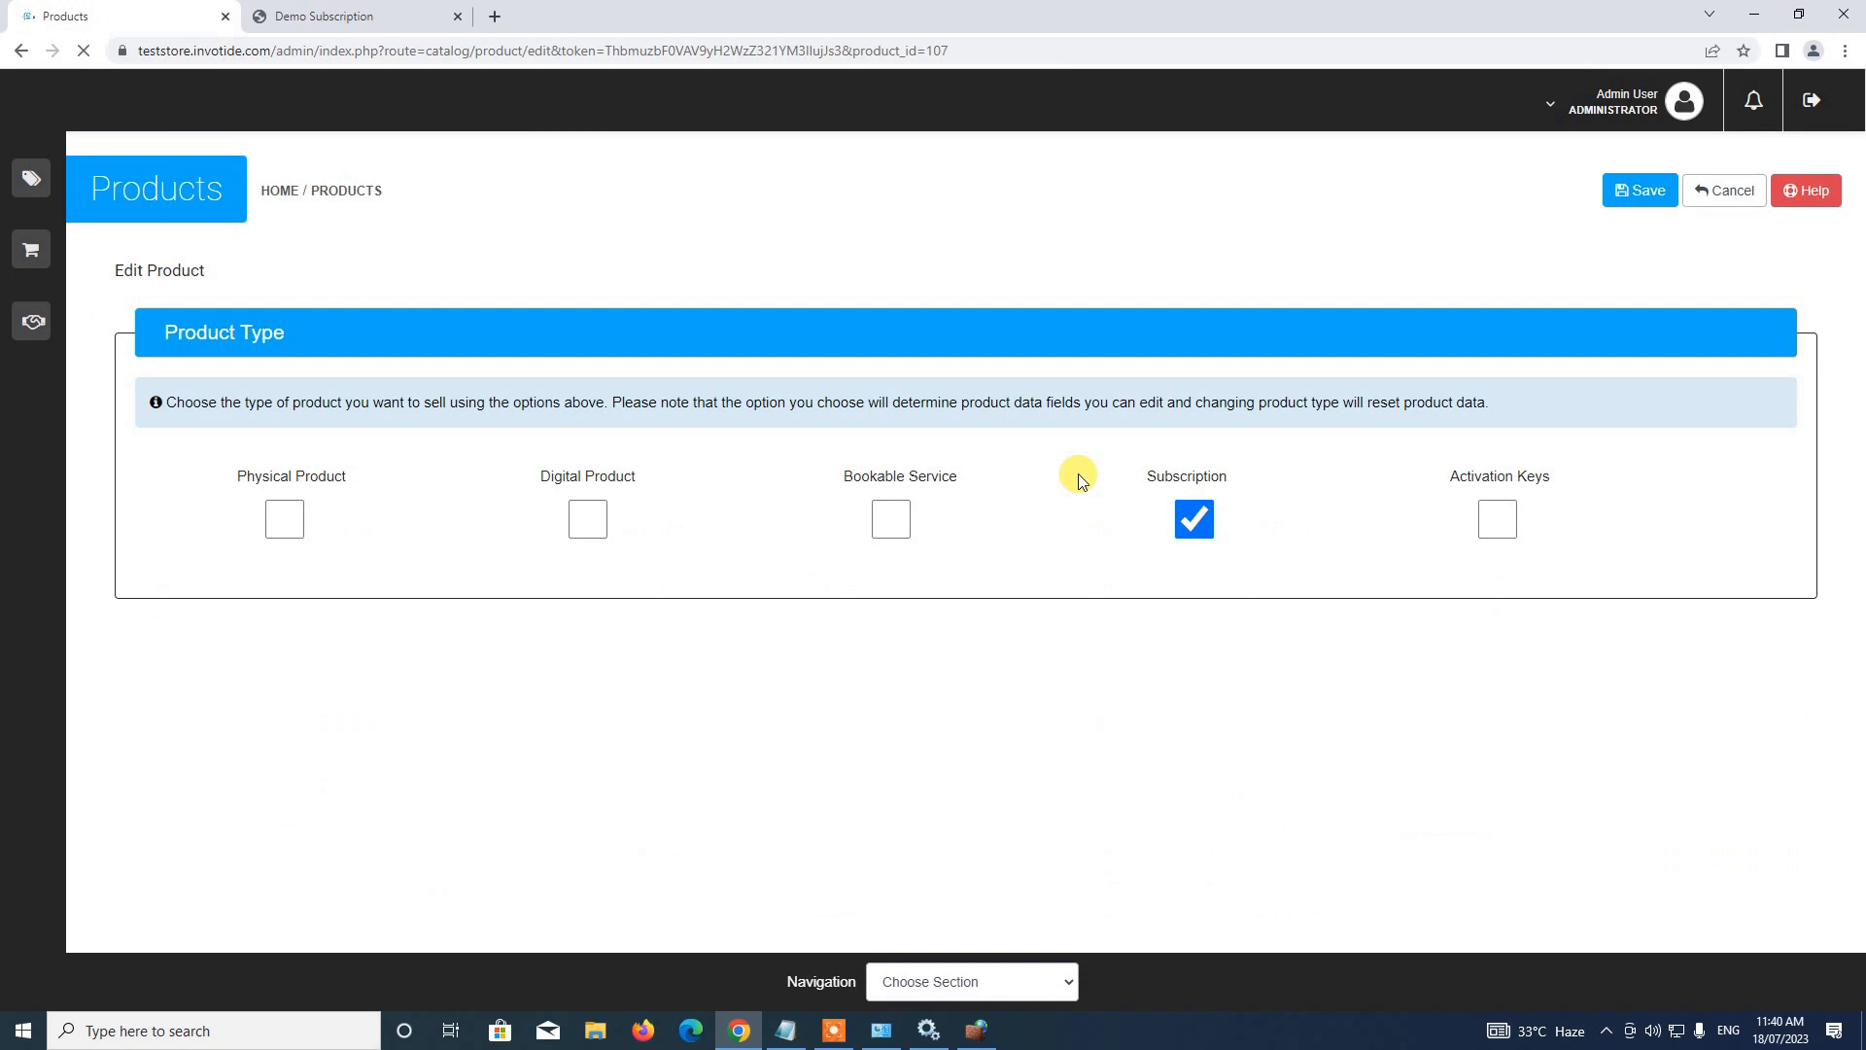
Set Hide Product Price back to Disabled, click Allow Single Sale, and return to the storefront
scroll(1082, 481, "down", 1)
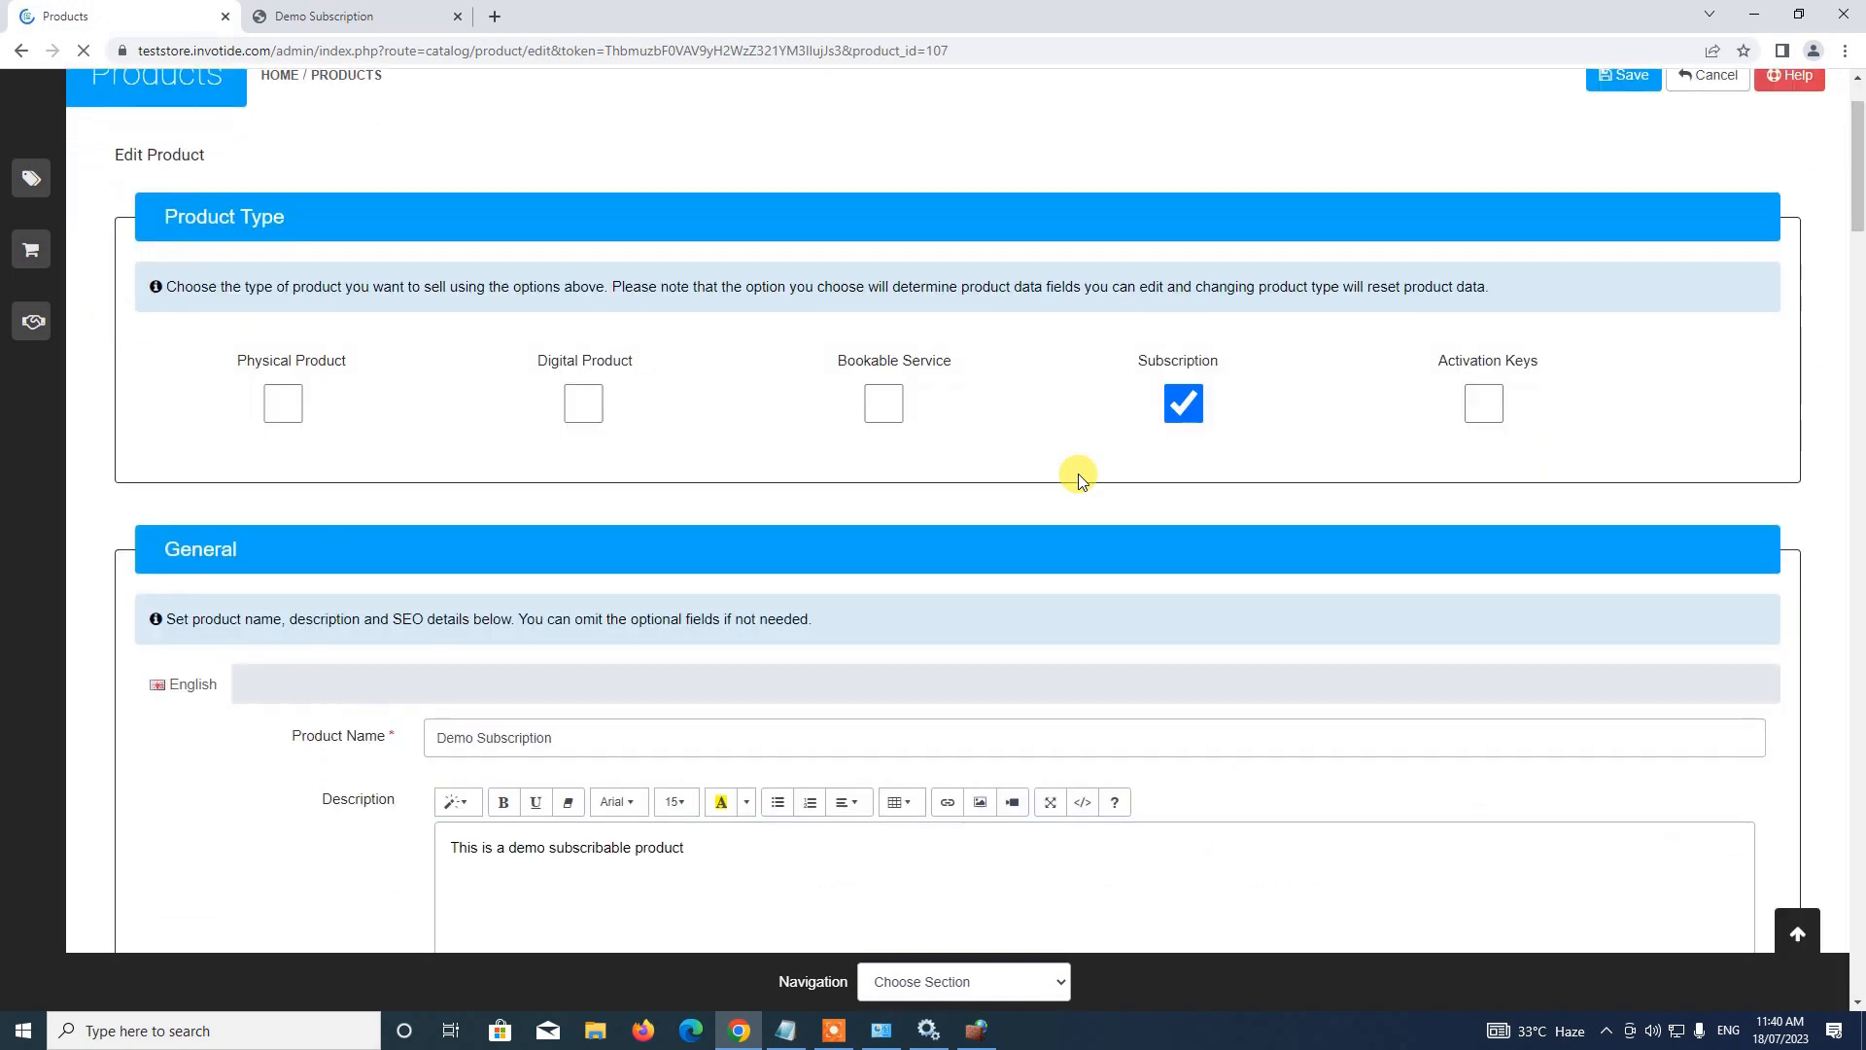
scroll(1082, 481, "down", 15)
scroll(1081, 482, "down", 12)
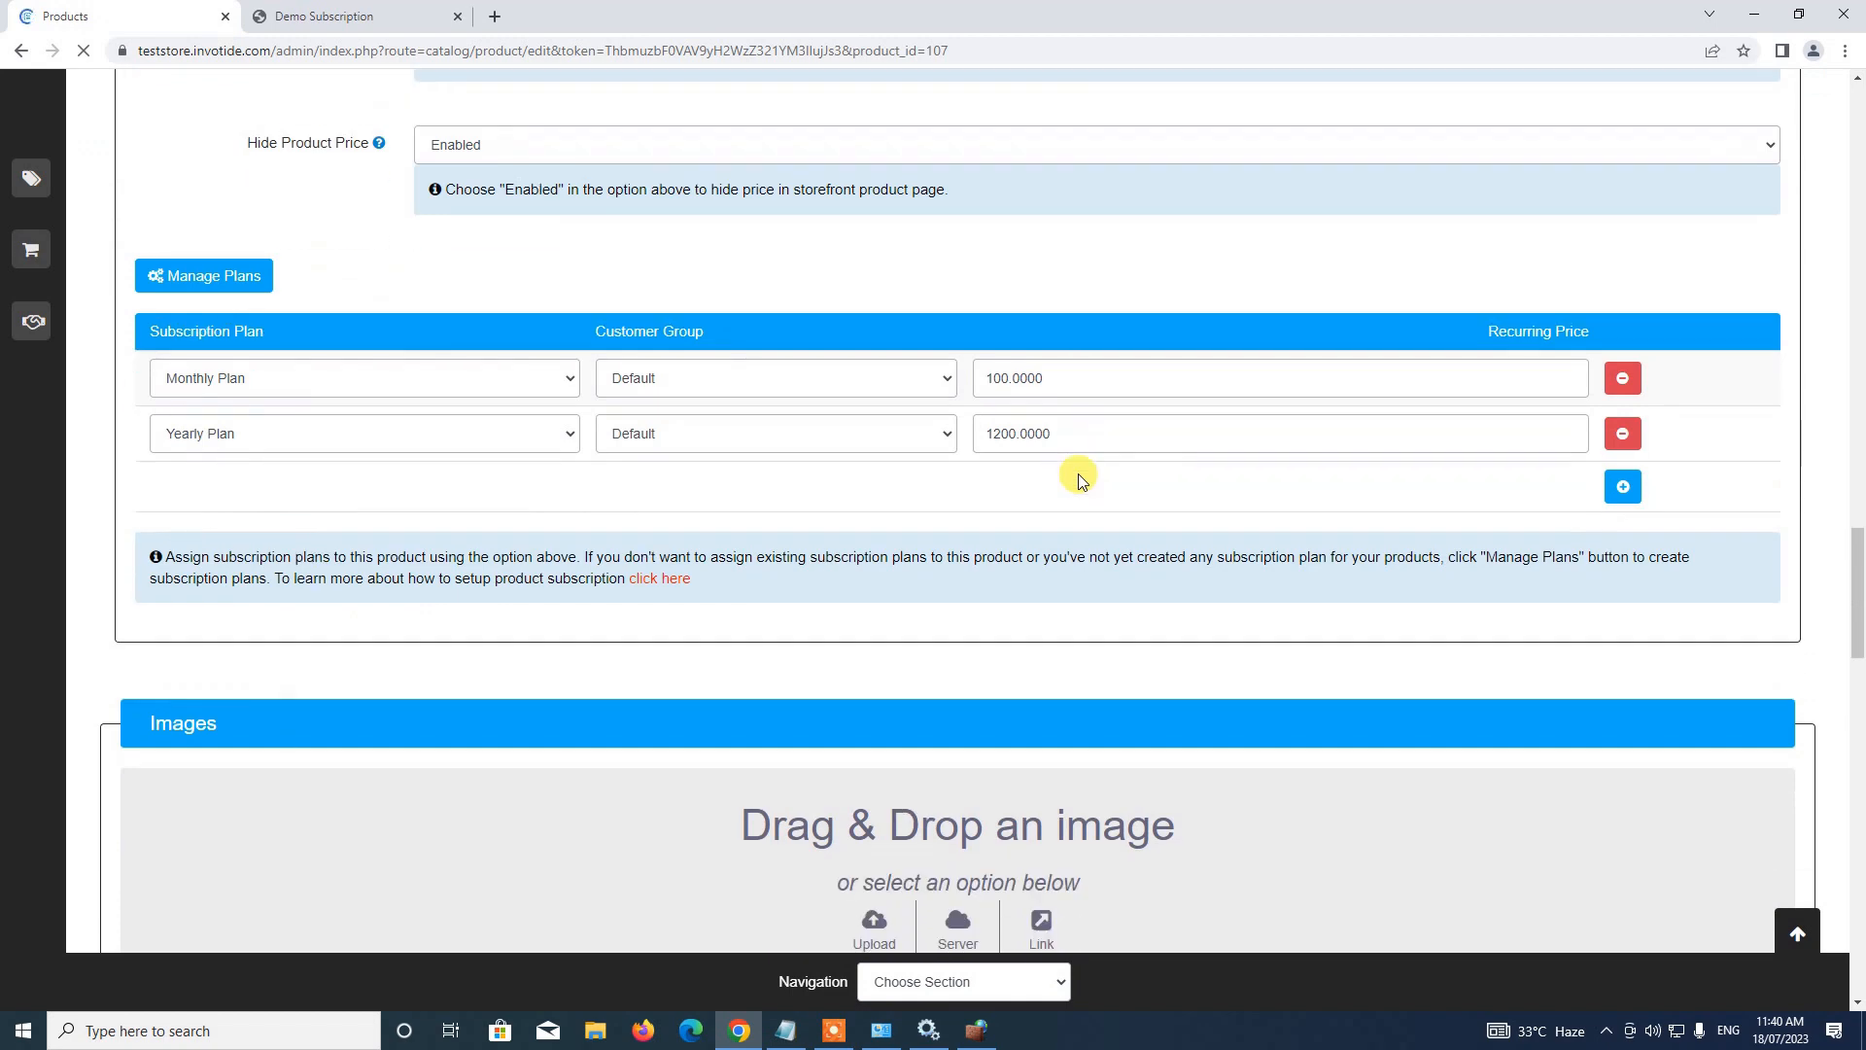
scroll(1082, 481, "up", 4)
left_click(503, 533)
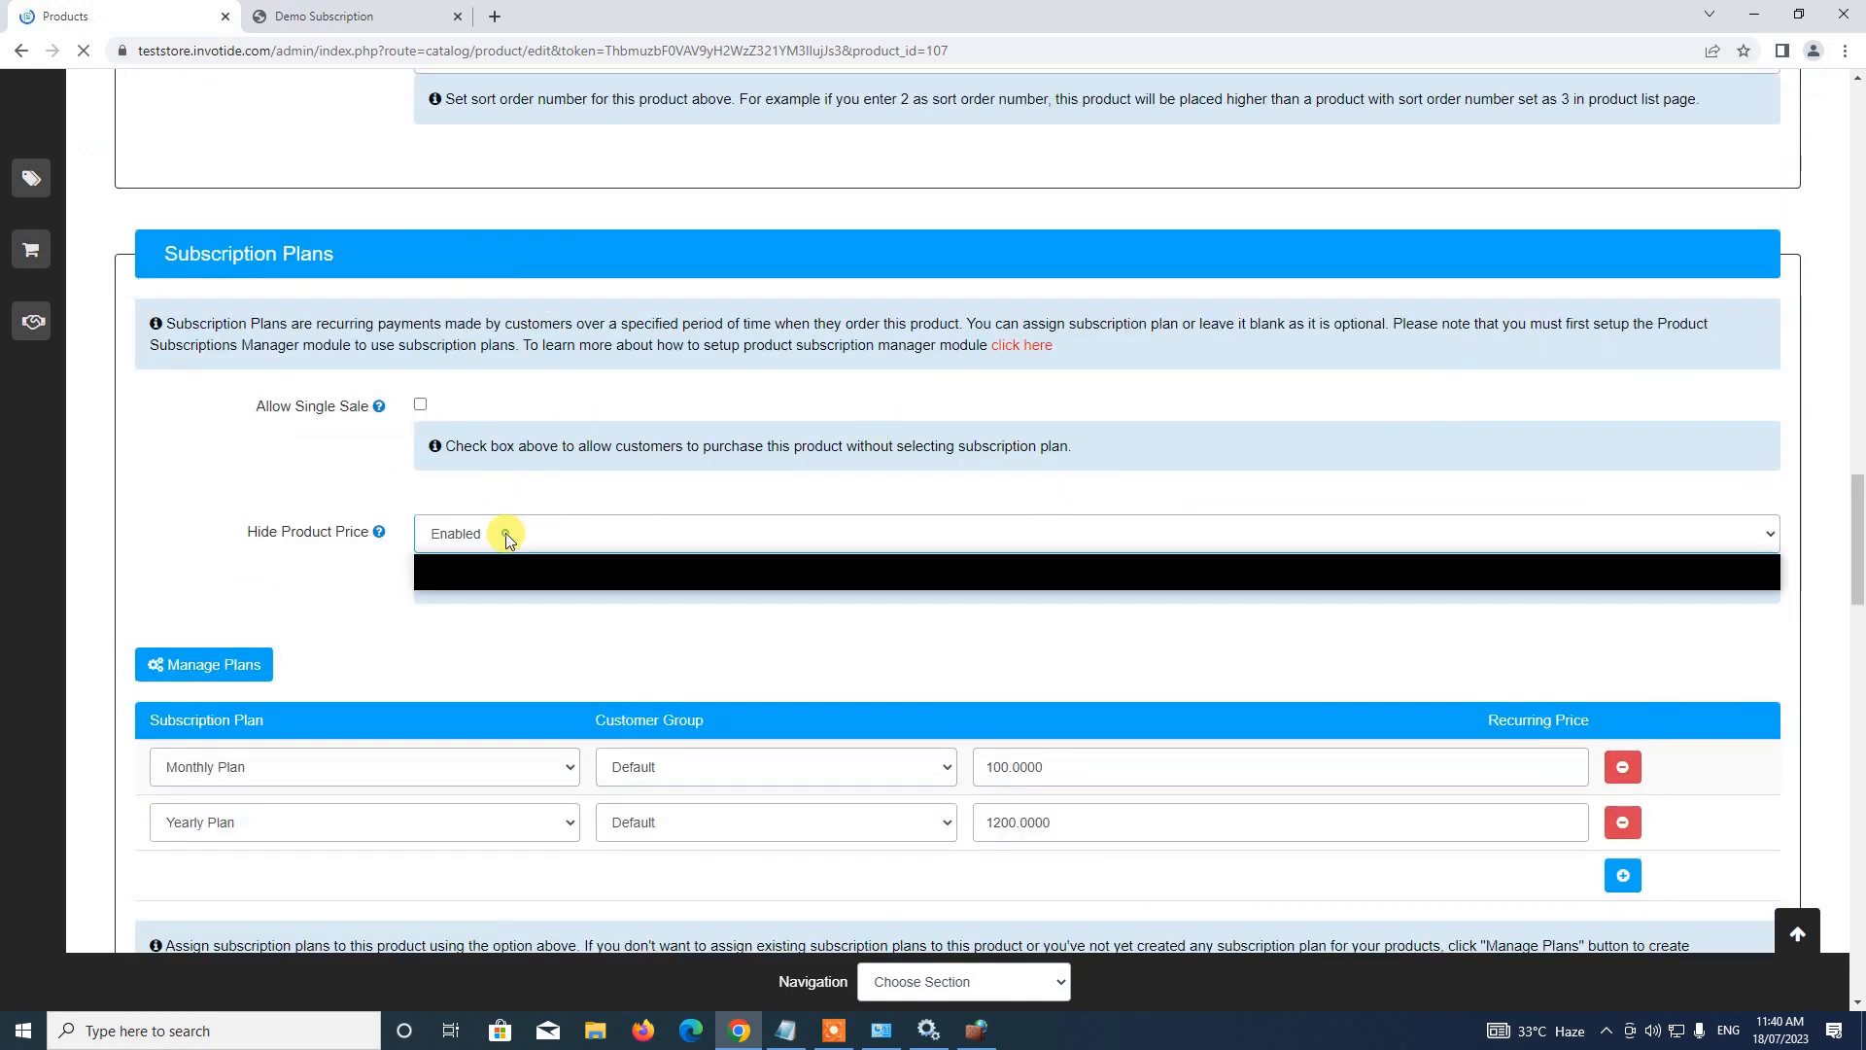
left_click(490, 557)
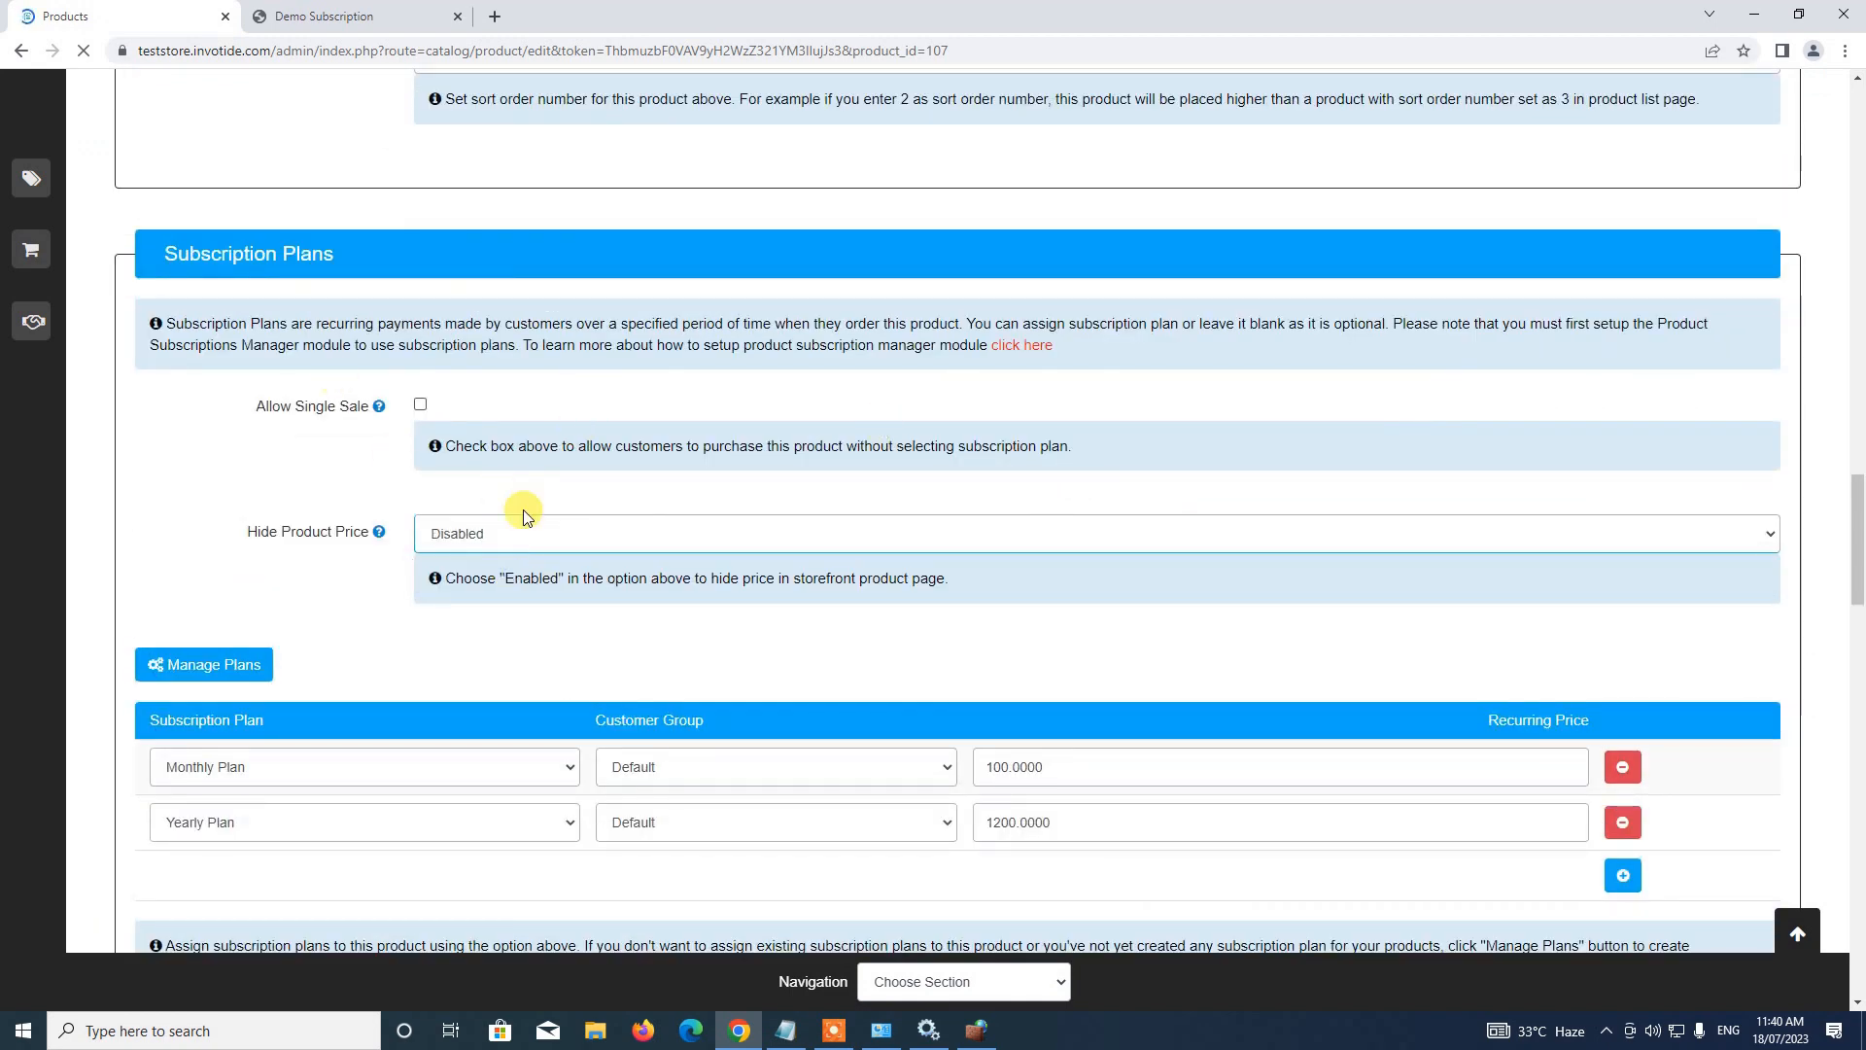
left_click(420, 406)
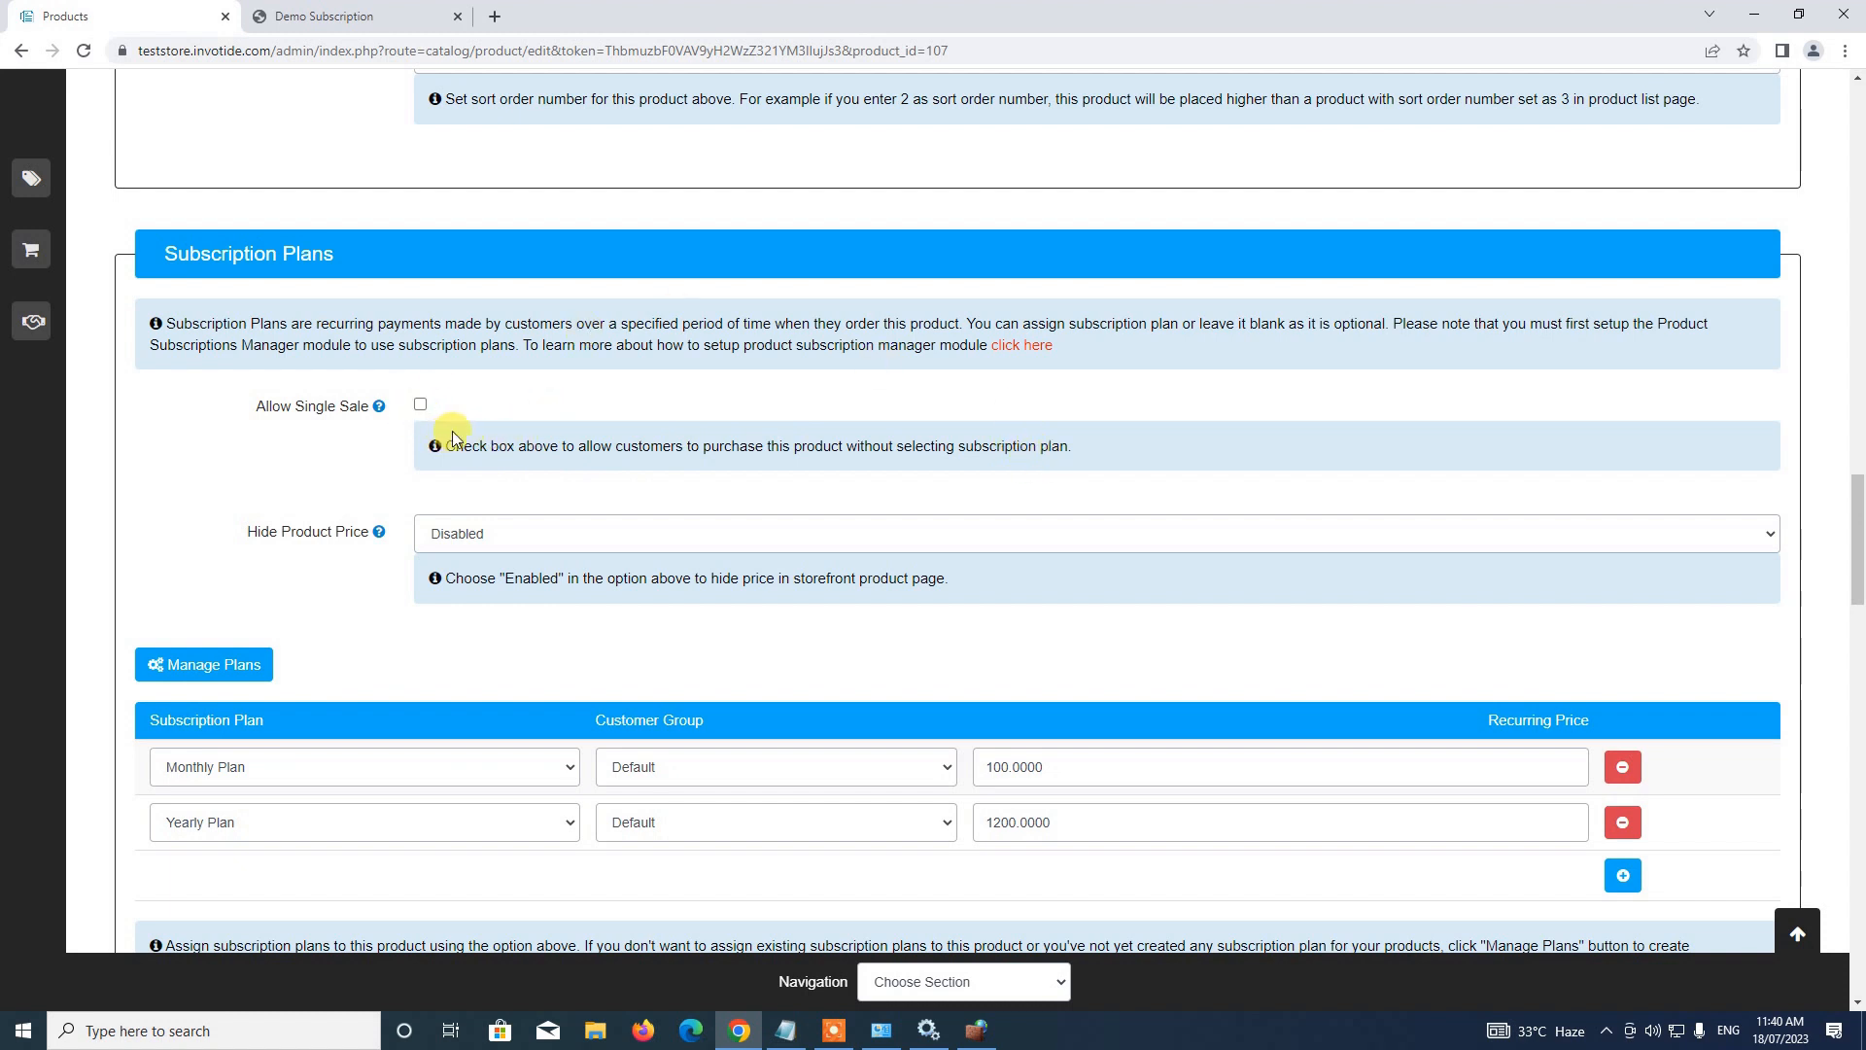
left_click(368, 17)
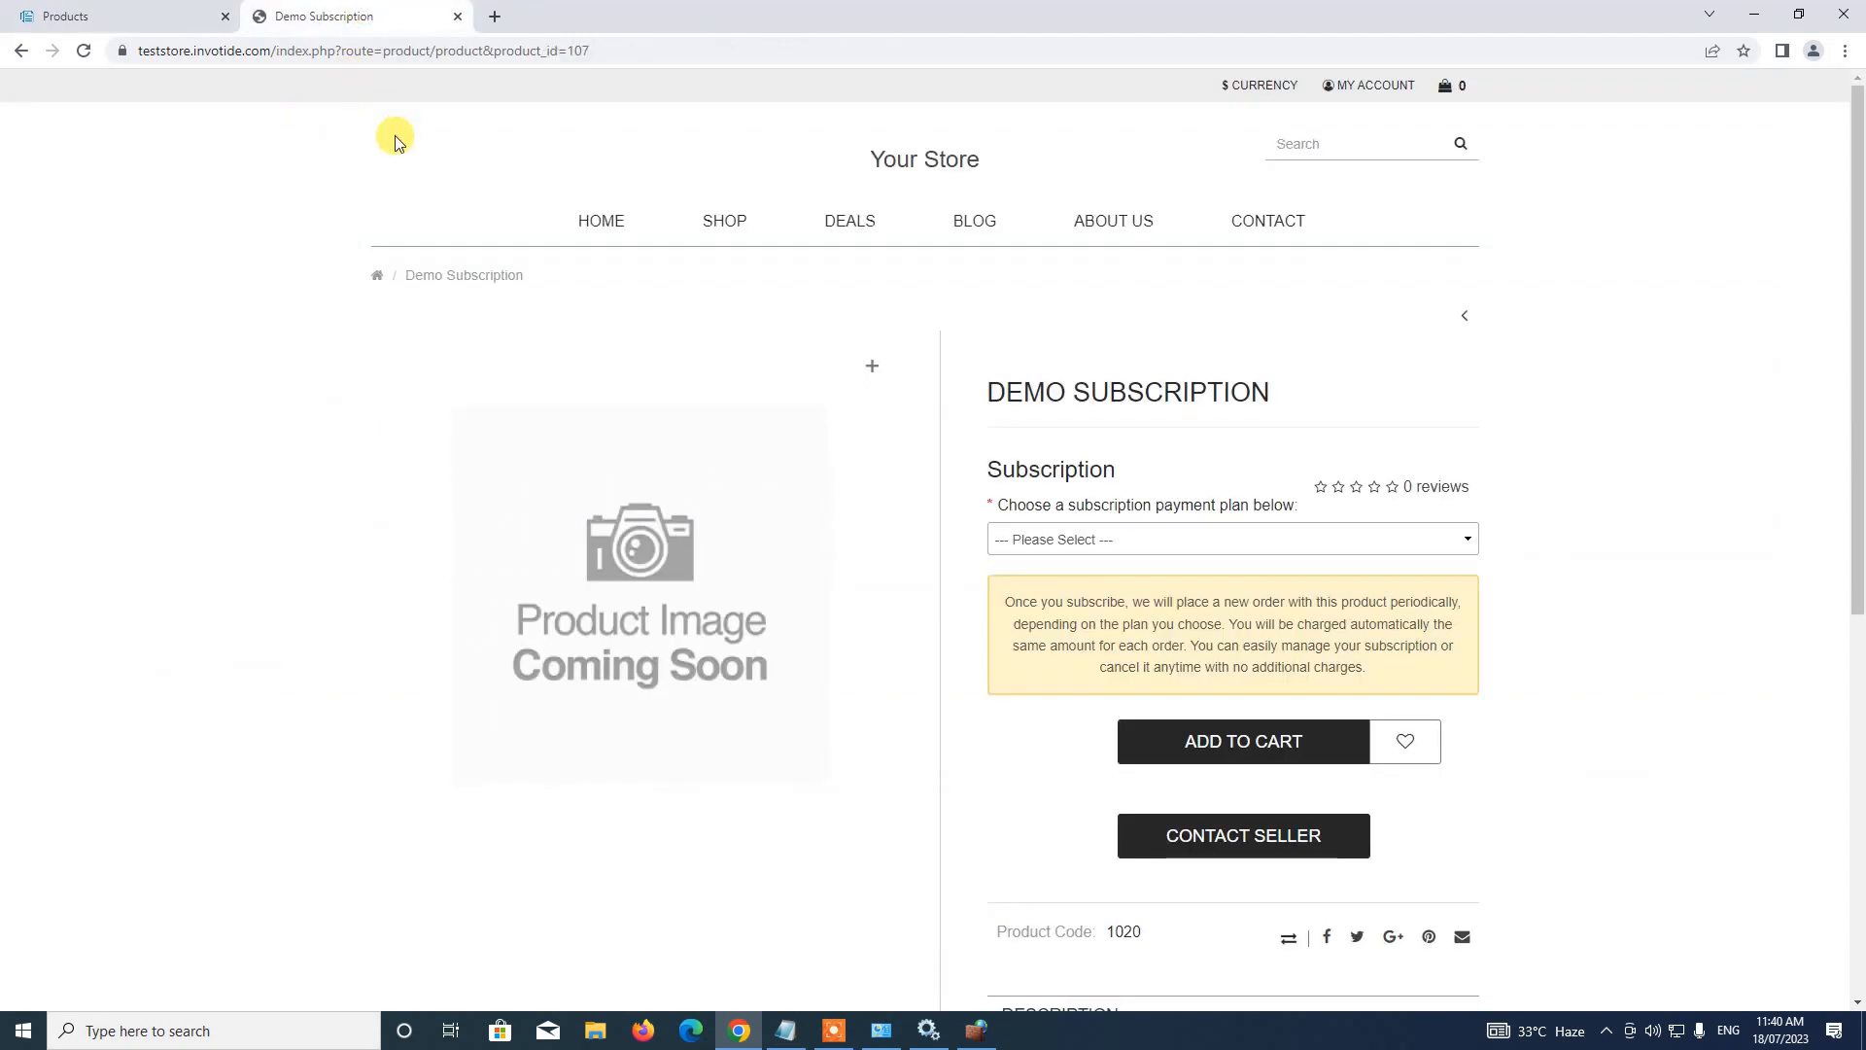
Try adding Demo Subscription to the cart without a plan, getting the payment-plan error
scroll(534, 353, "down", 2)
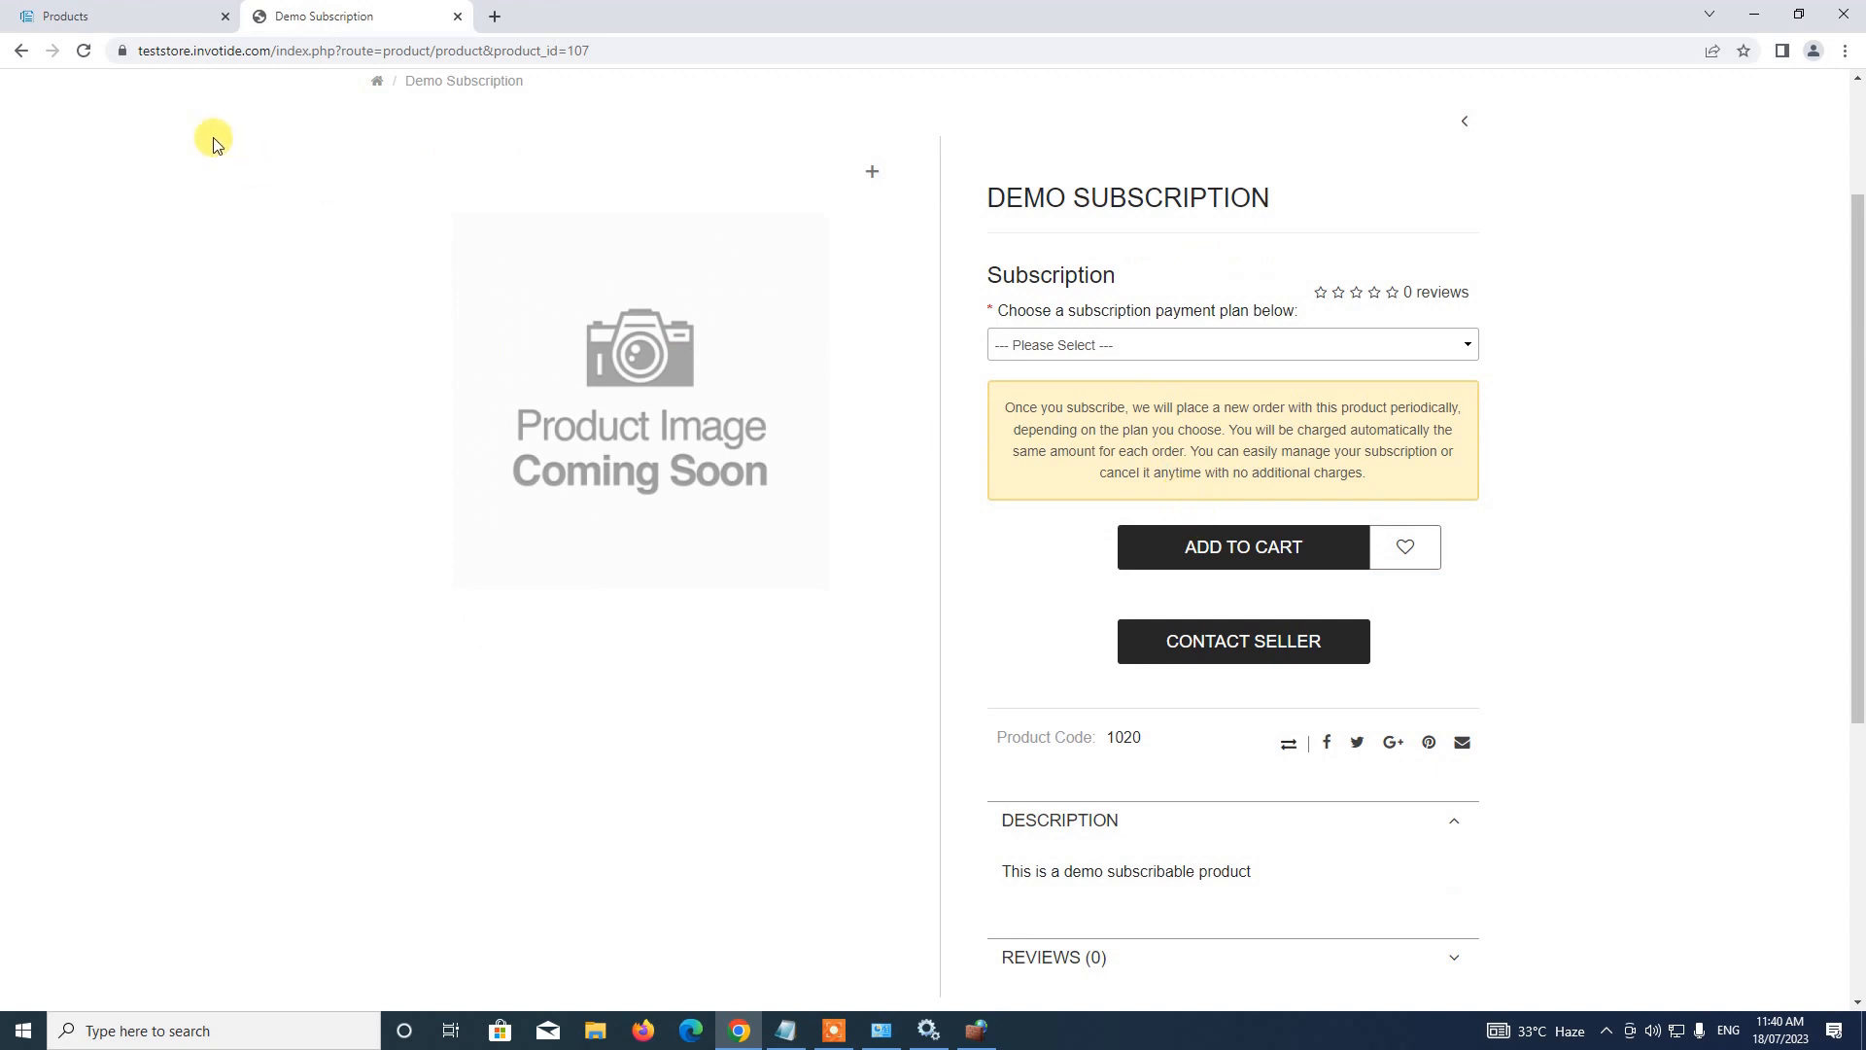
left_click(1250, 556)
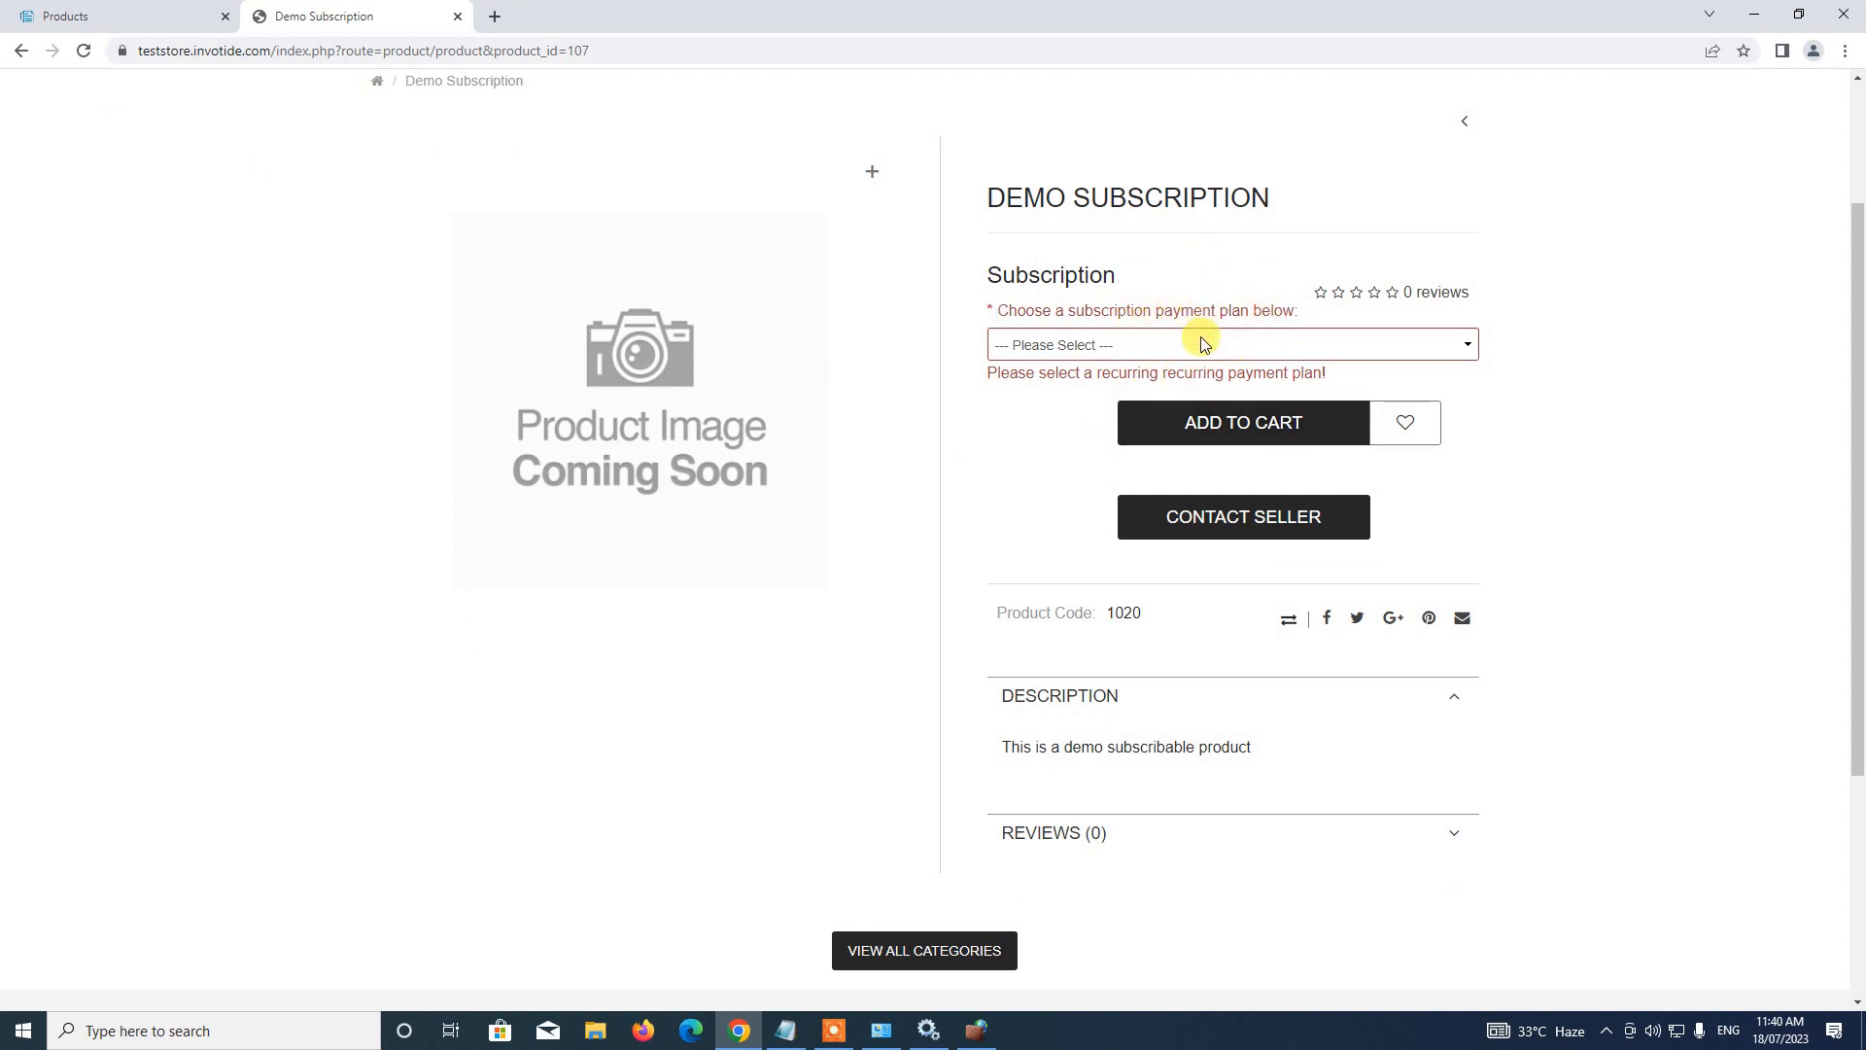
left_click(163, 15)
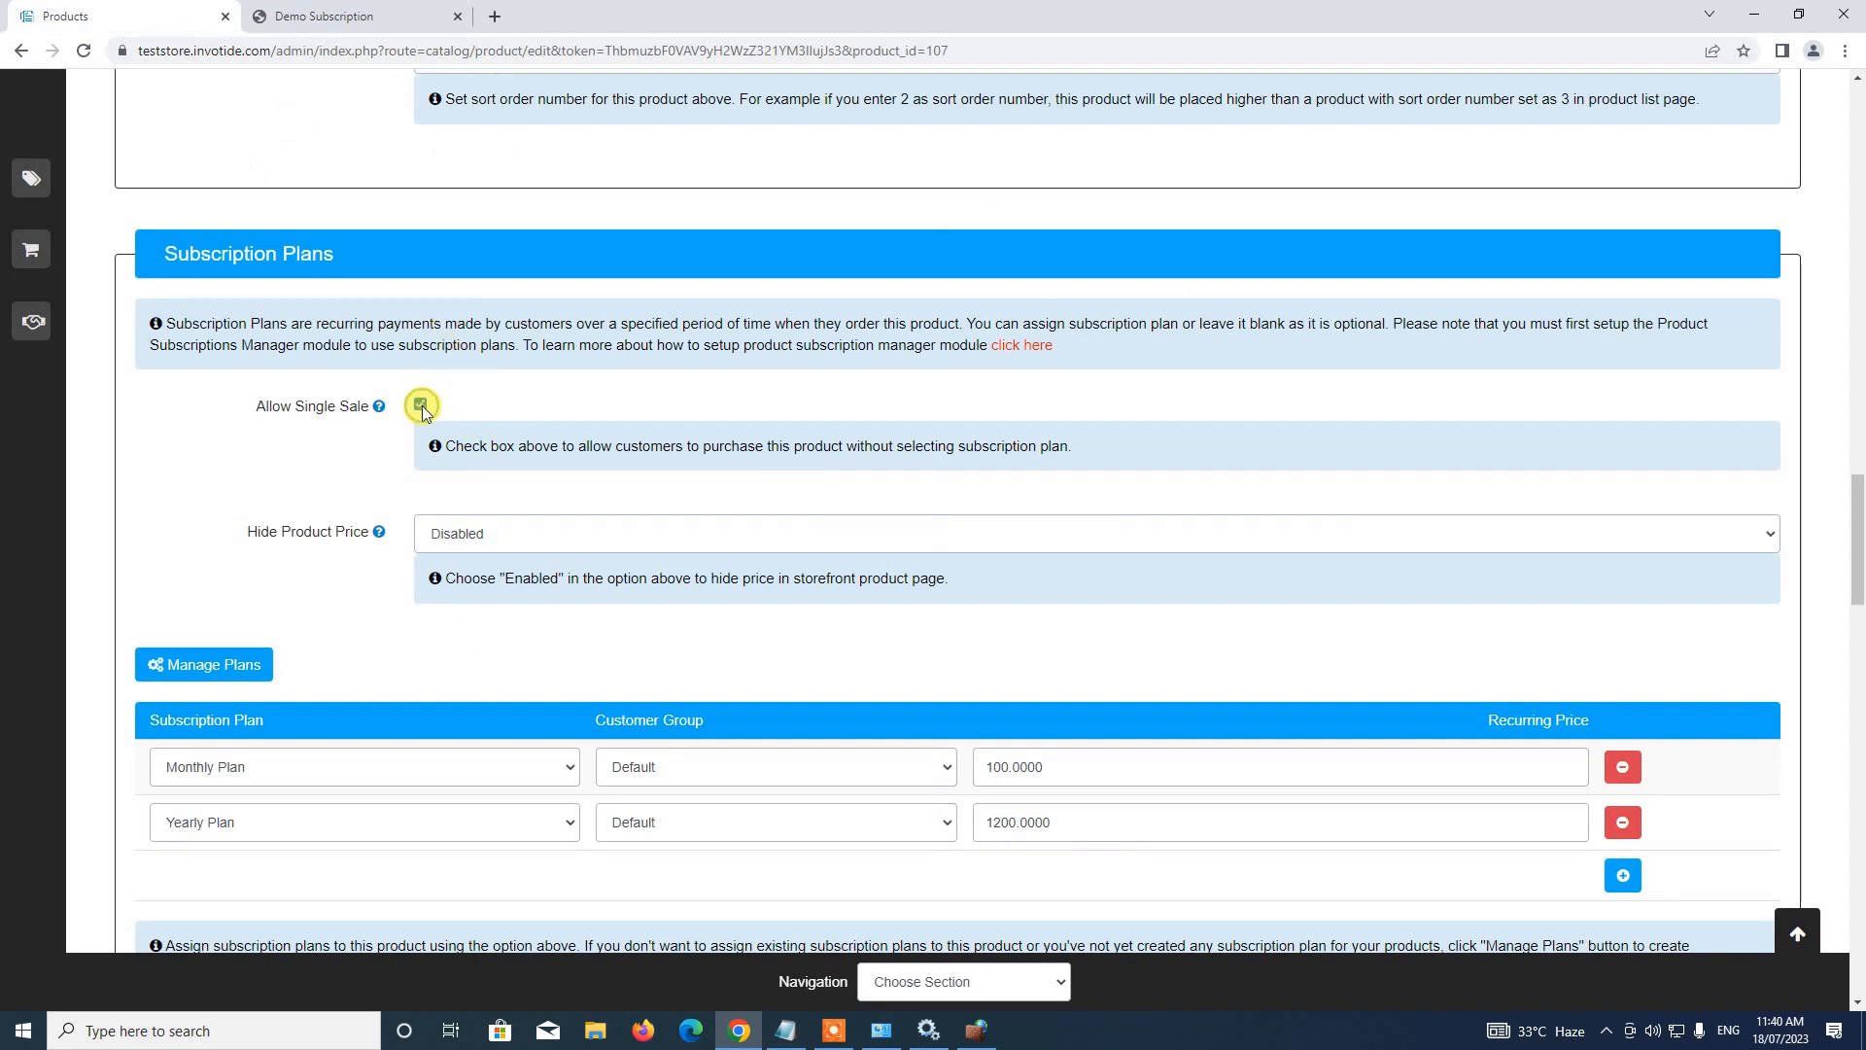
Enable Allow Single Sale, save, and reload the storefront showing $100, In Stock, optional subscription
left_click(1813, 930)
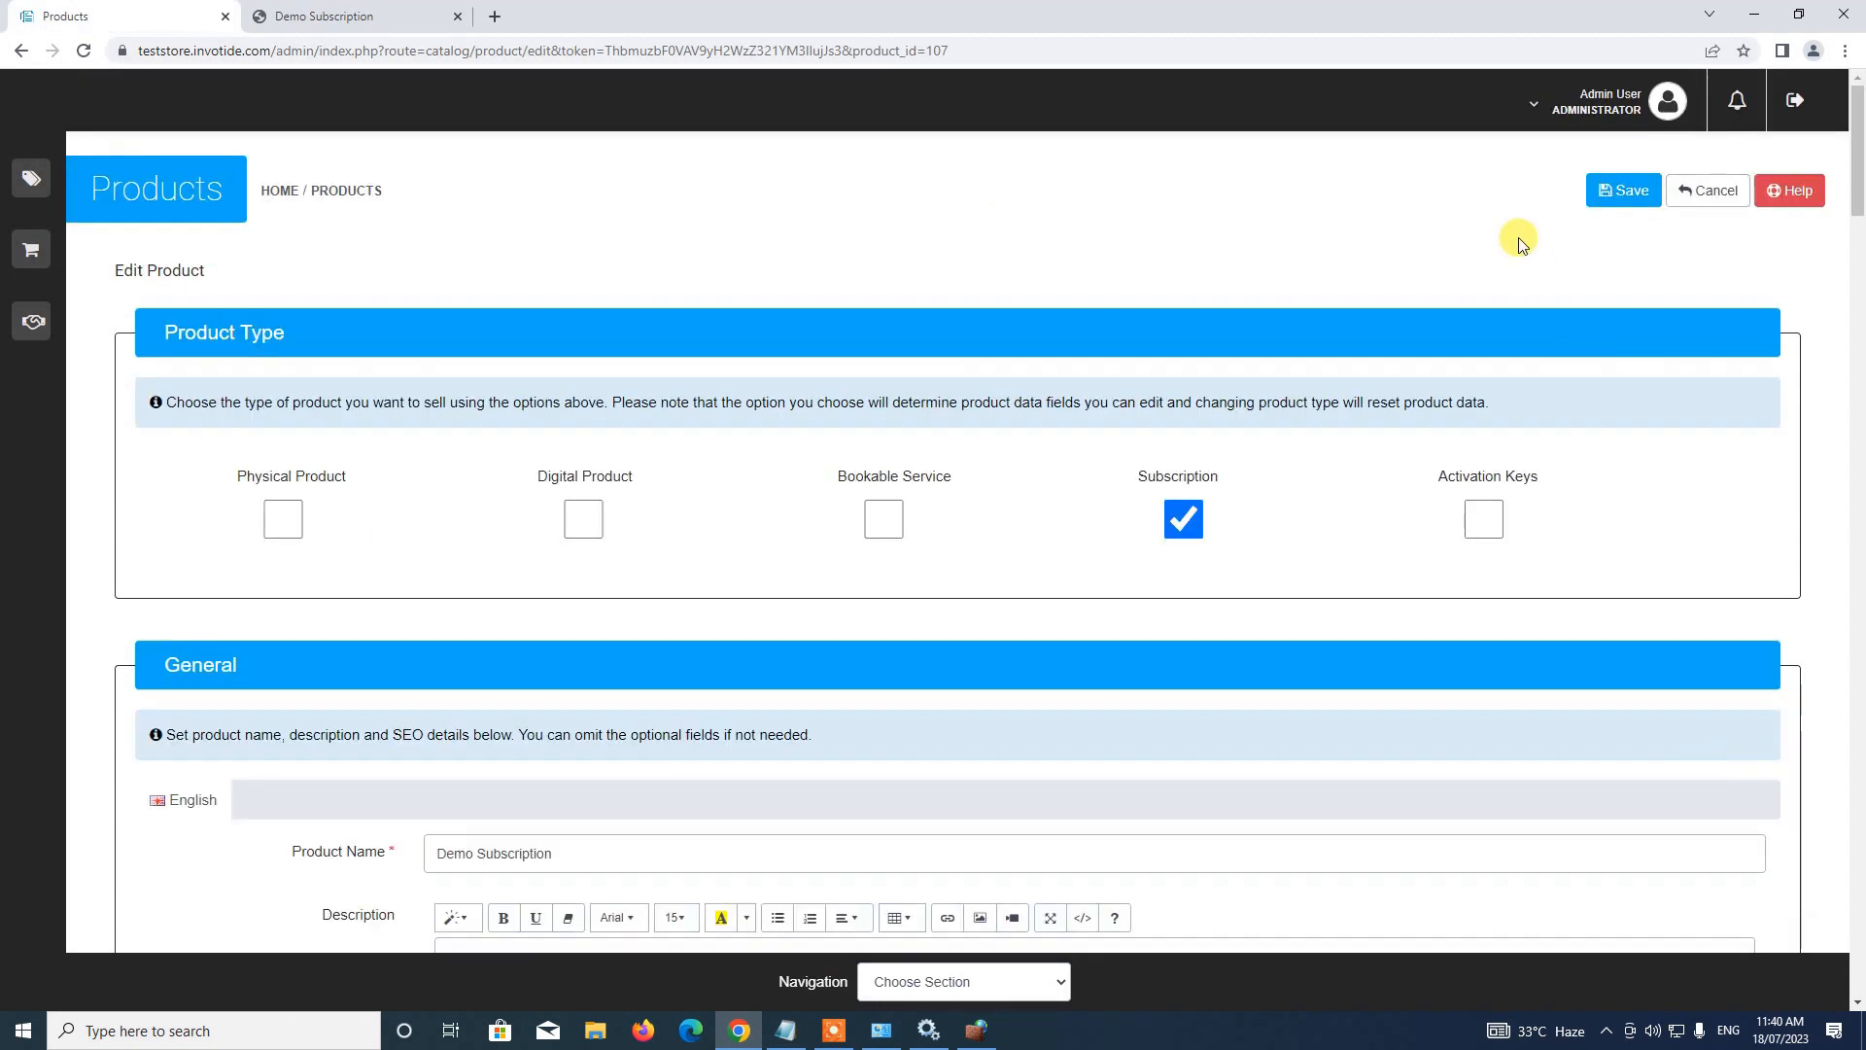
left_click(1621, 190)
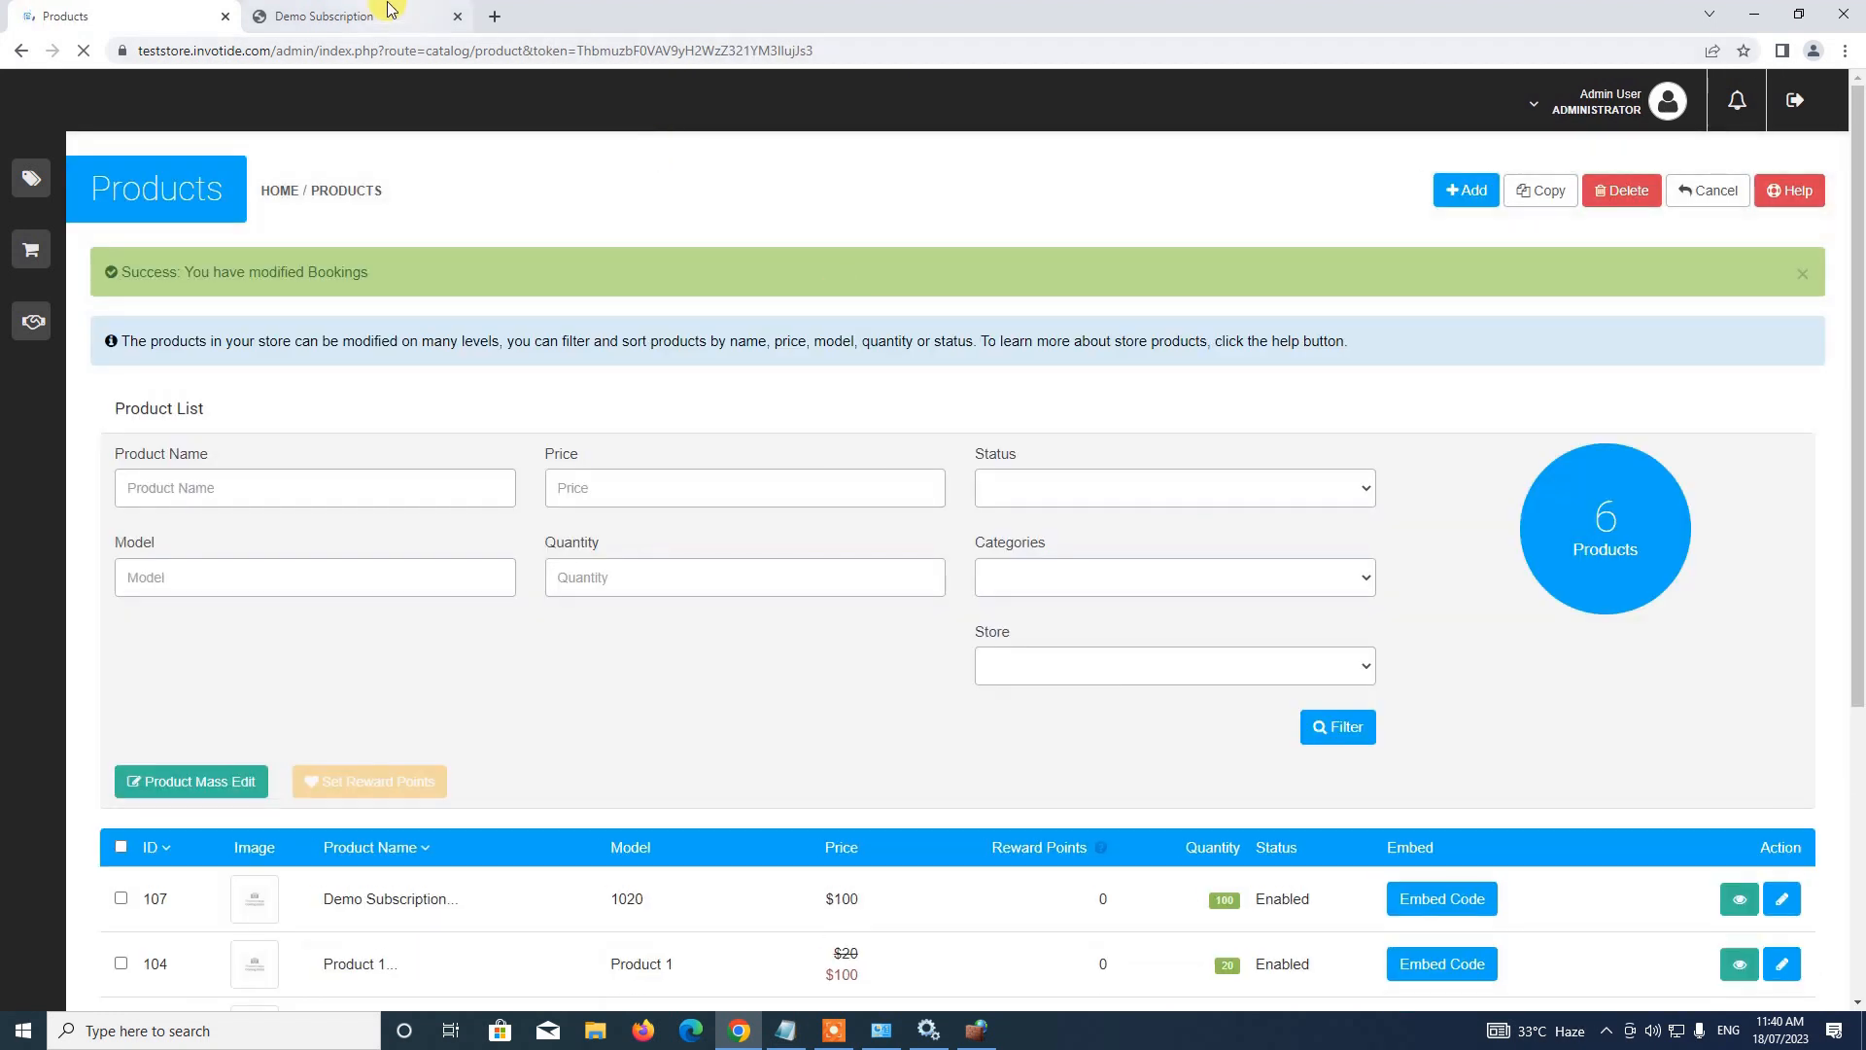
left_click(385, 17)
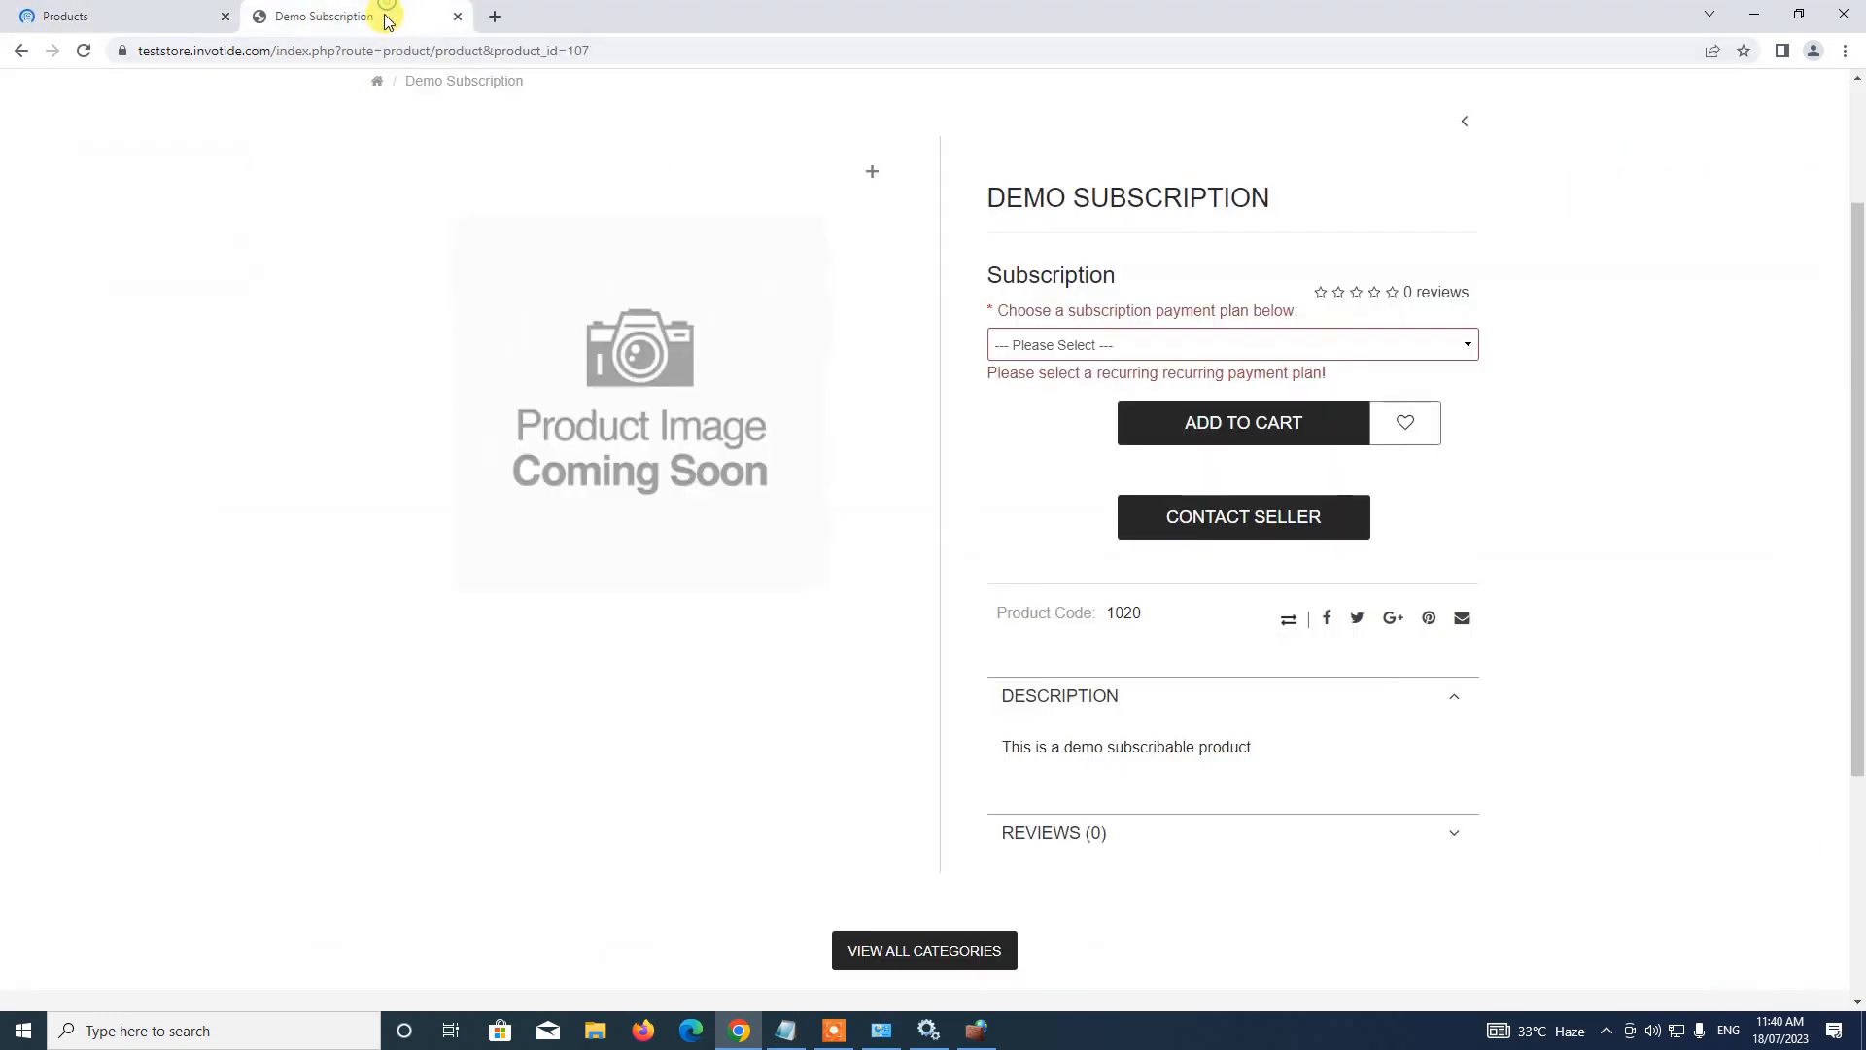
left_click(80, 50)
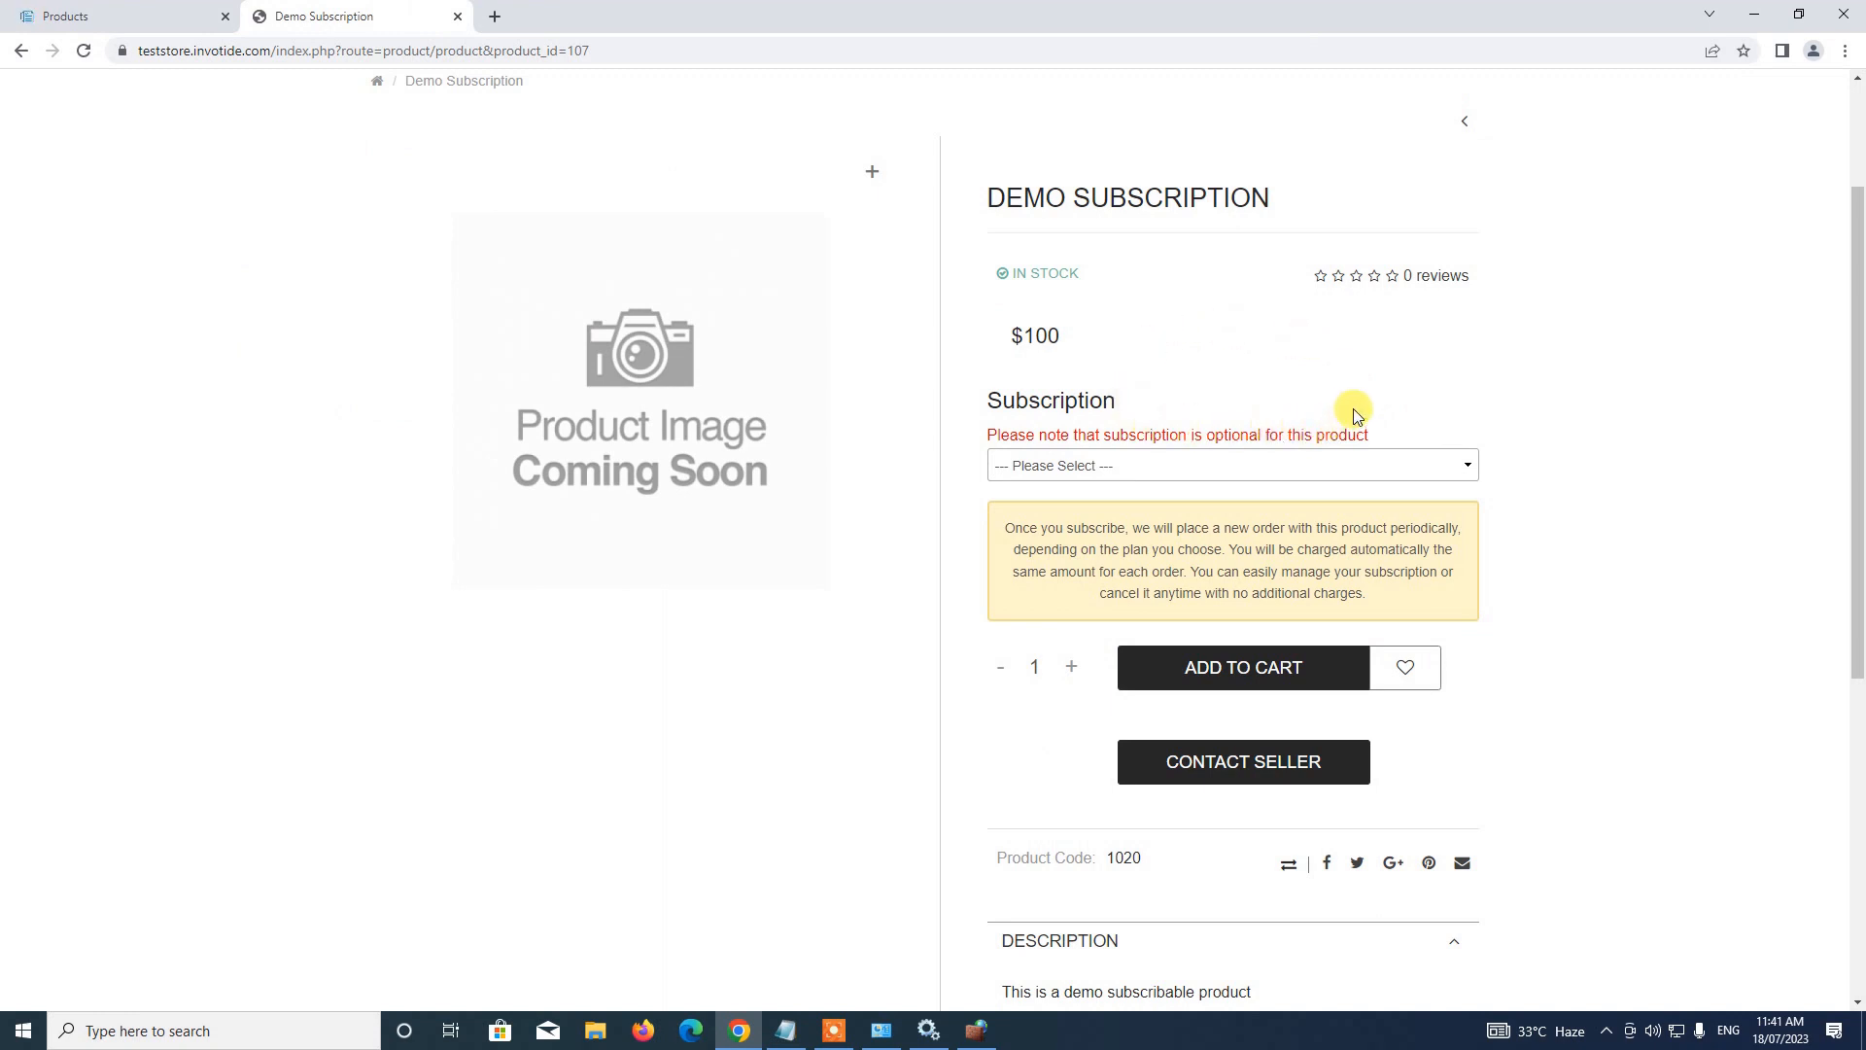
Add Demo Subscription to the cart at $100 with no plan, then remove it from the cart
left_click(1177, 475)
left_click(1155, 435)
scroll(1200, 375, "down", 1)
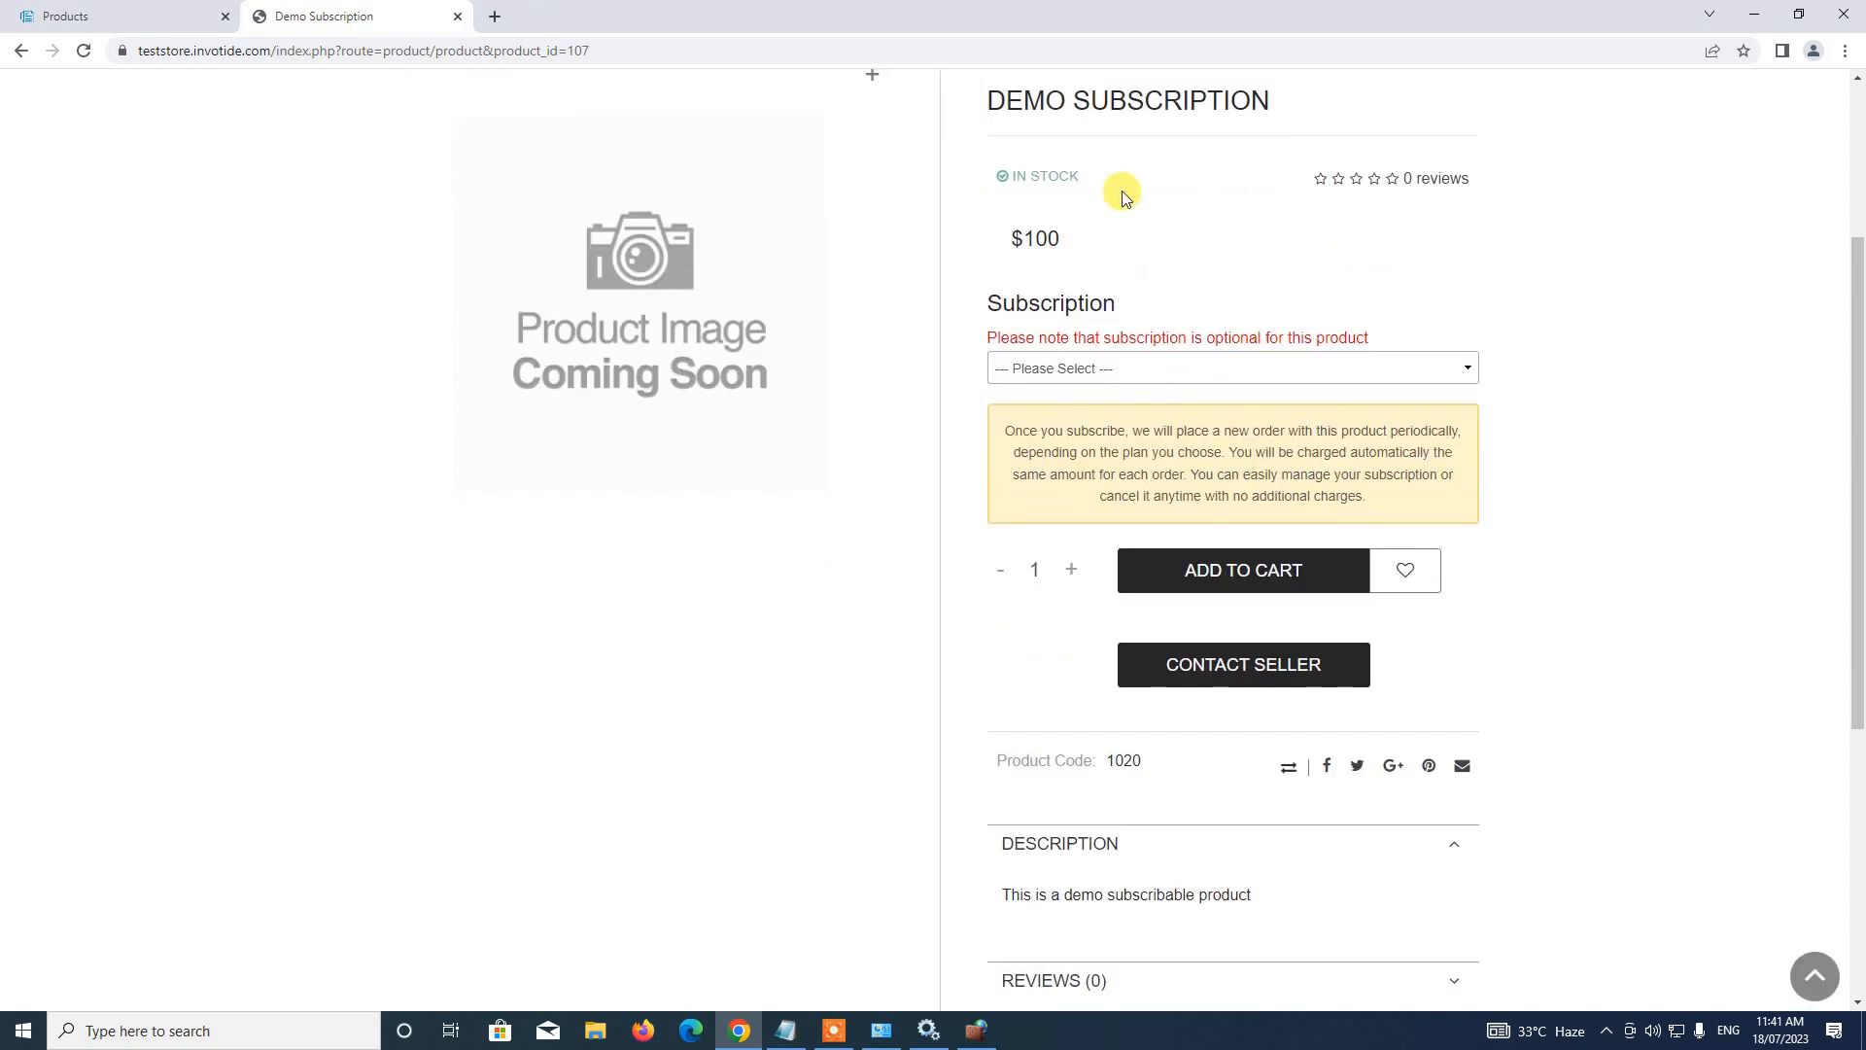
left_click(1205, 573)
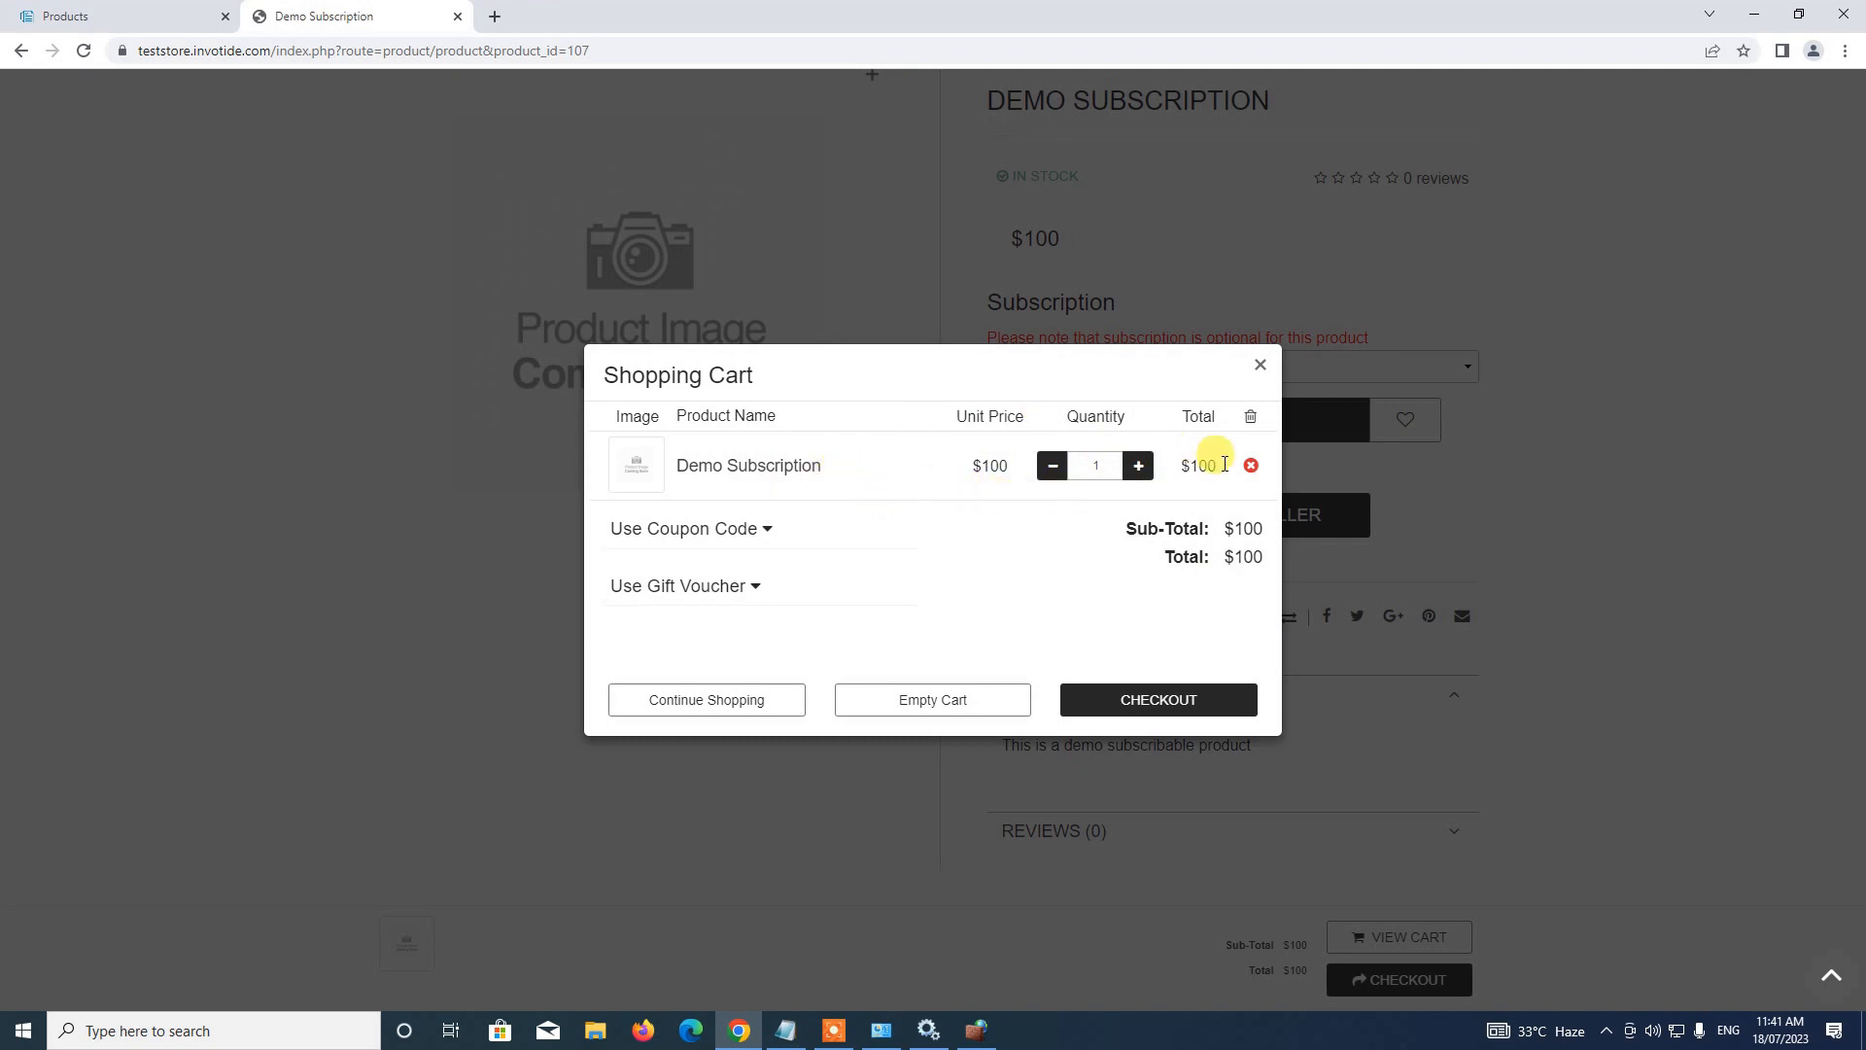
left_click(1249, 467)
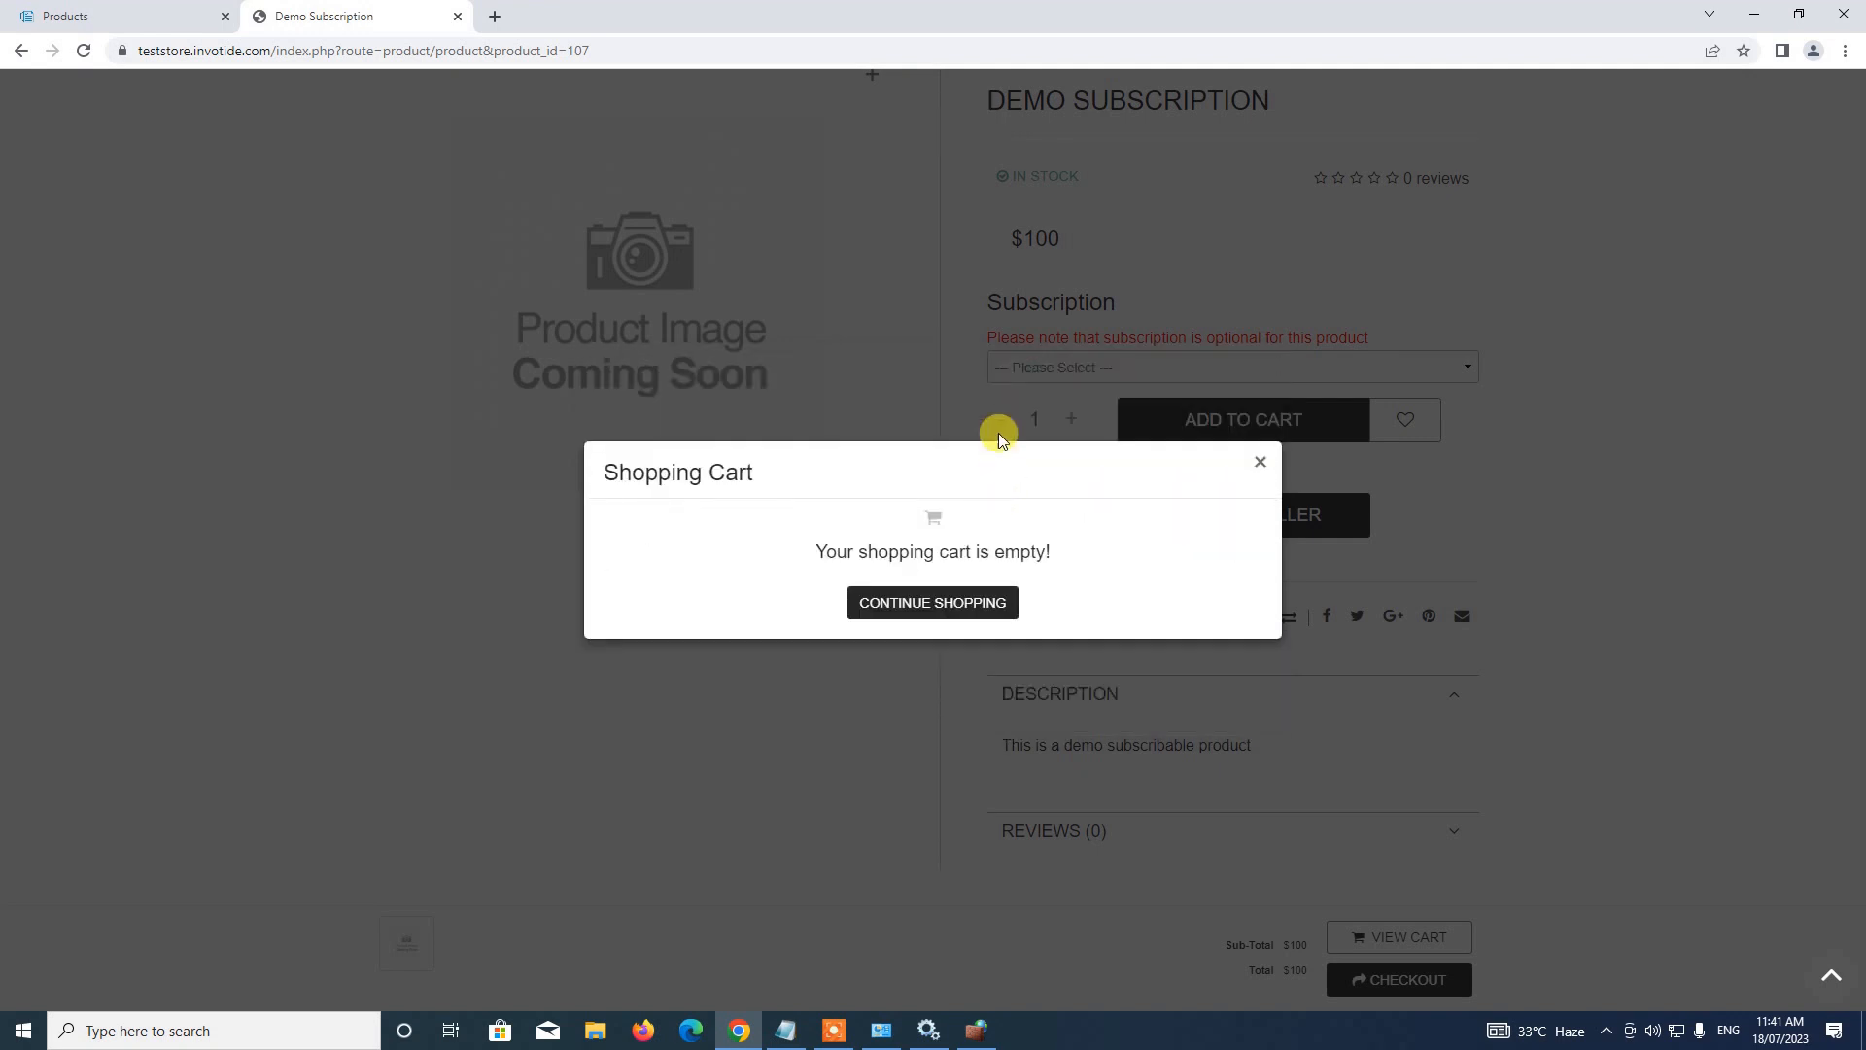
left_click(952, 620)
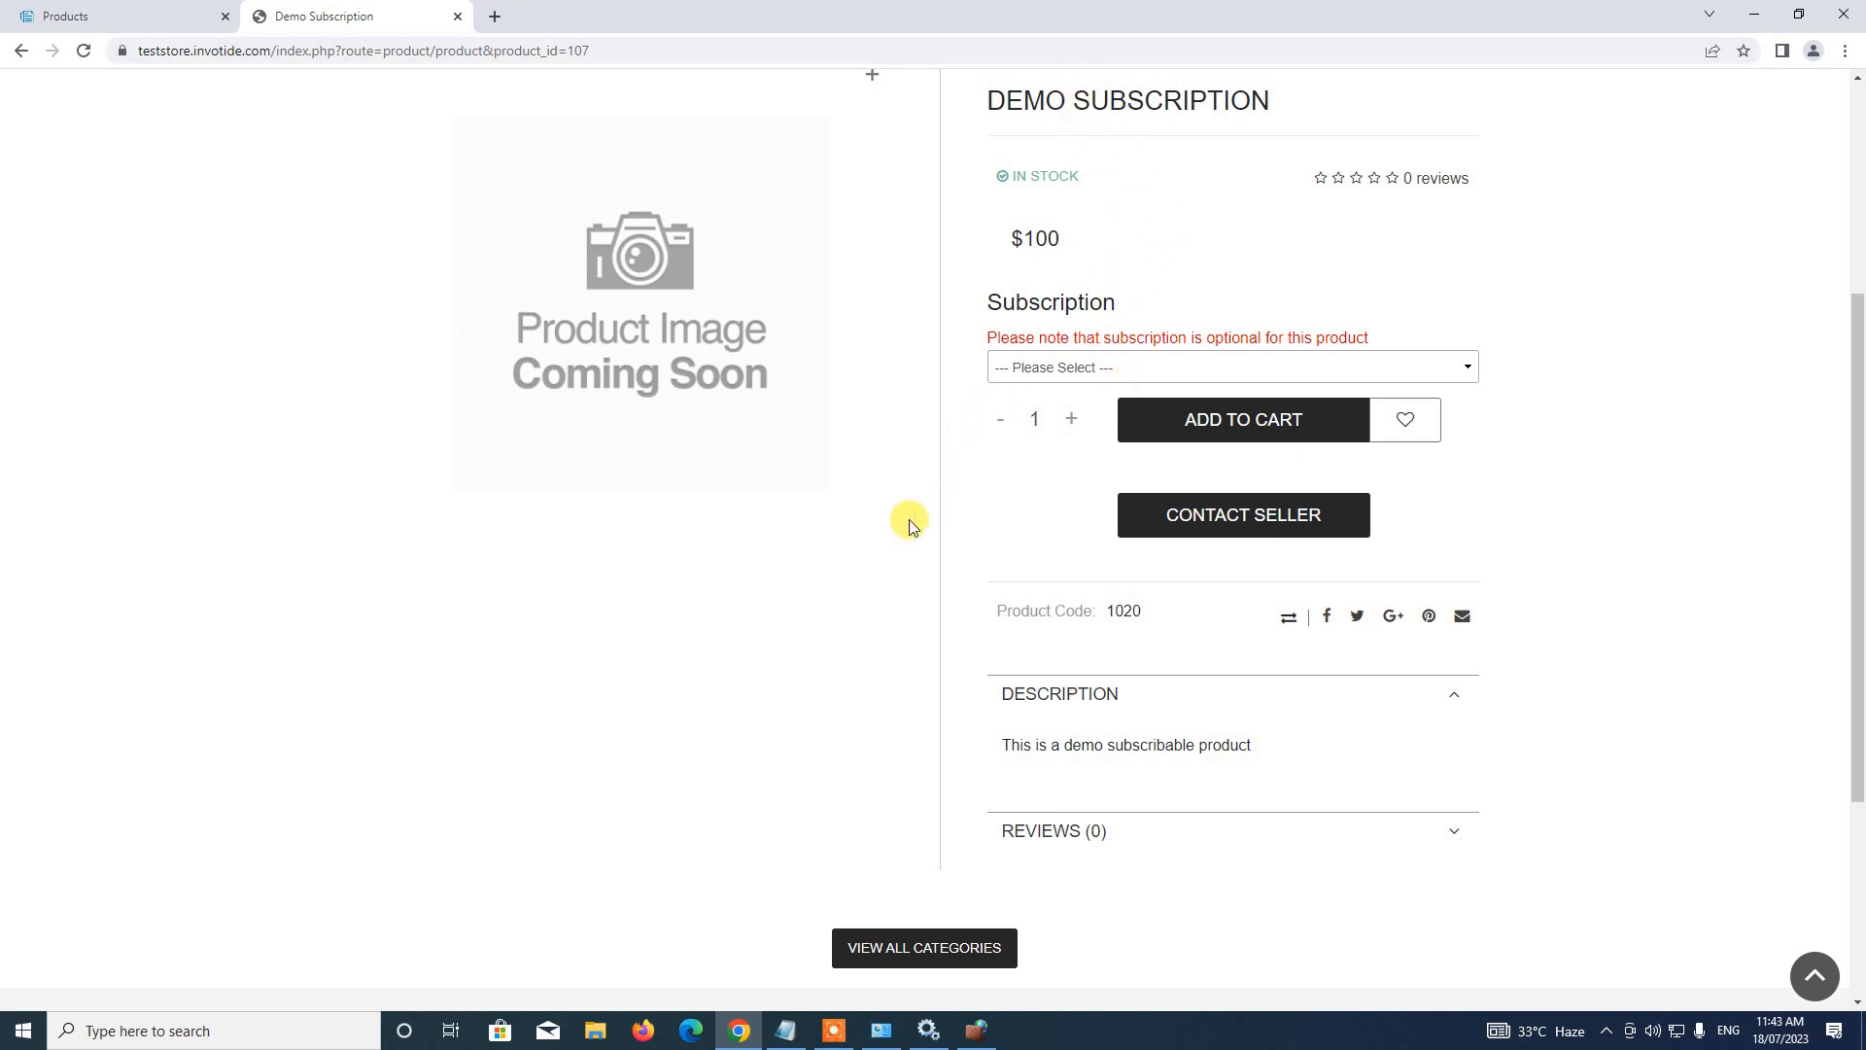
Add Demo Subscription to the cart on the $100 every 1 month plan and proceed to checkout
left_click(1062, 381)
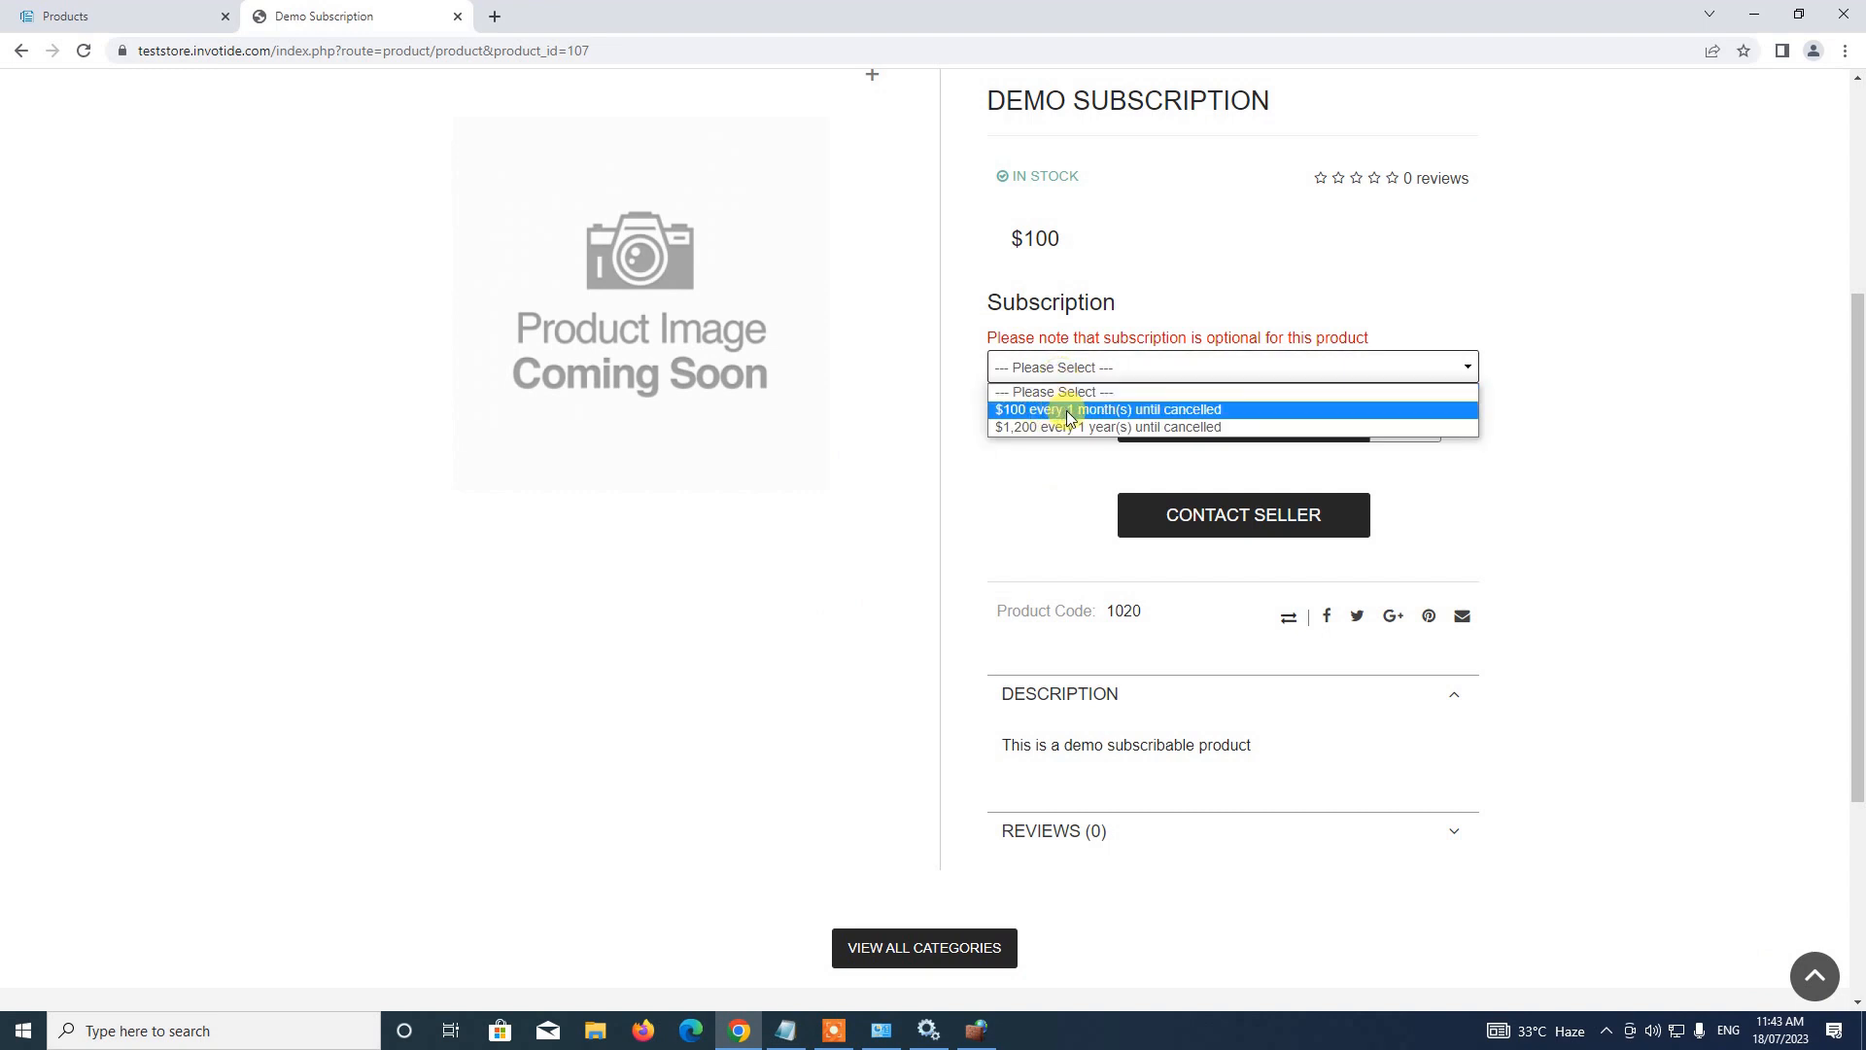
left_click(1084, 412)
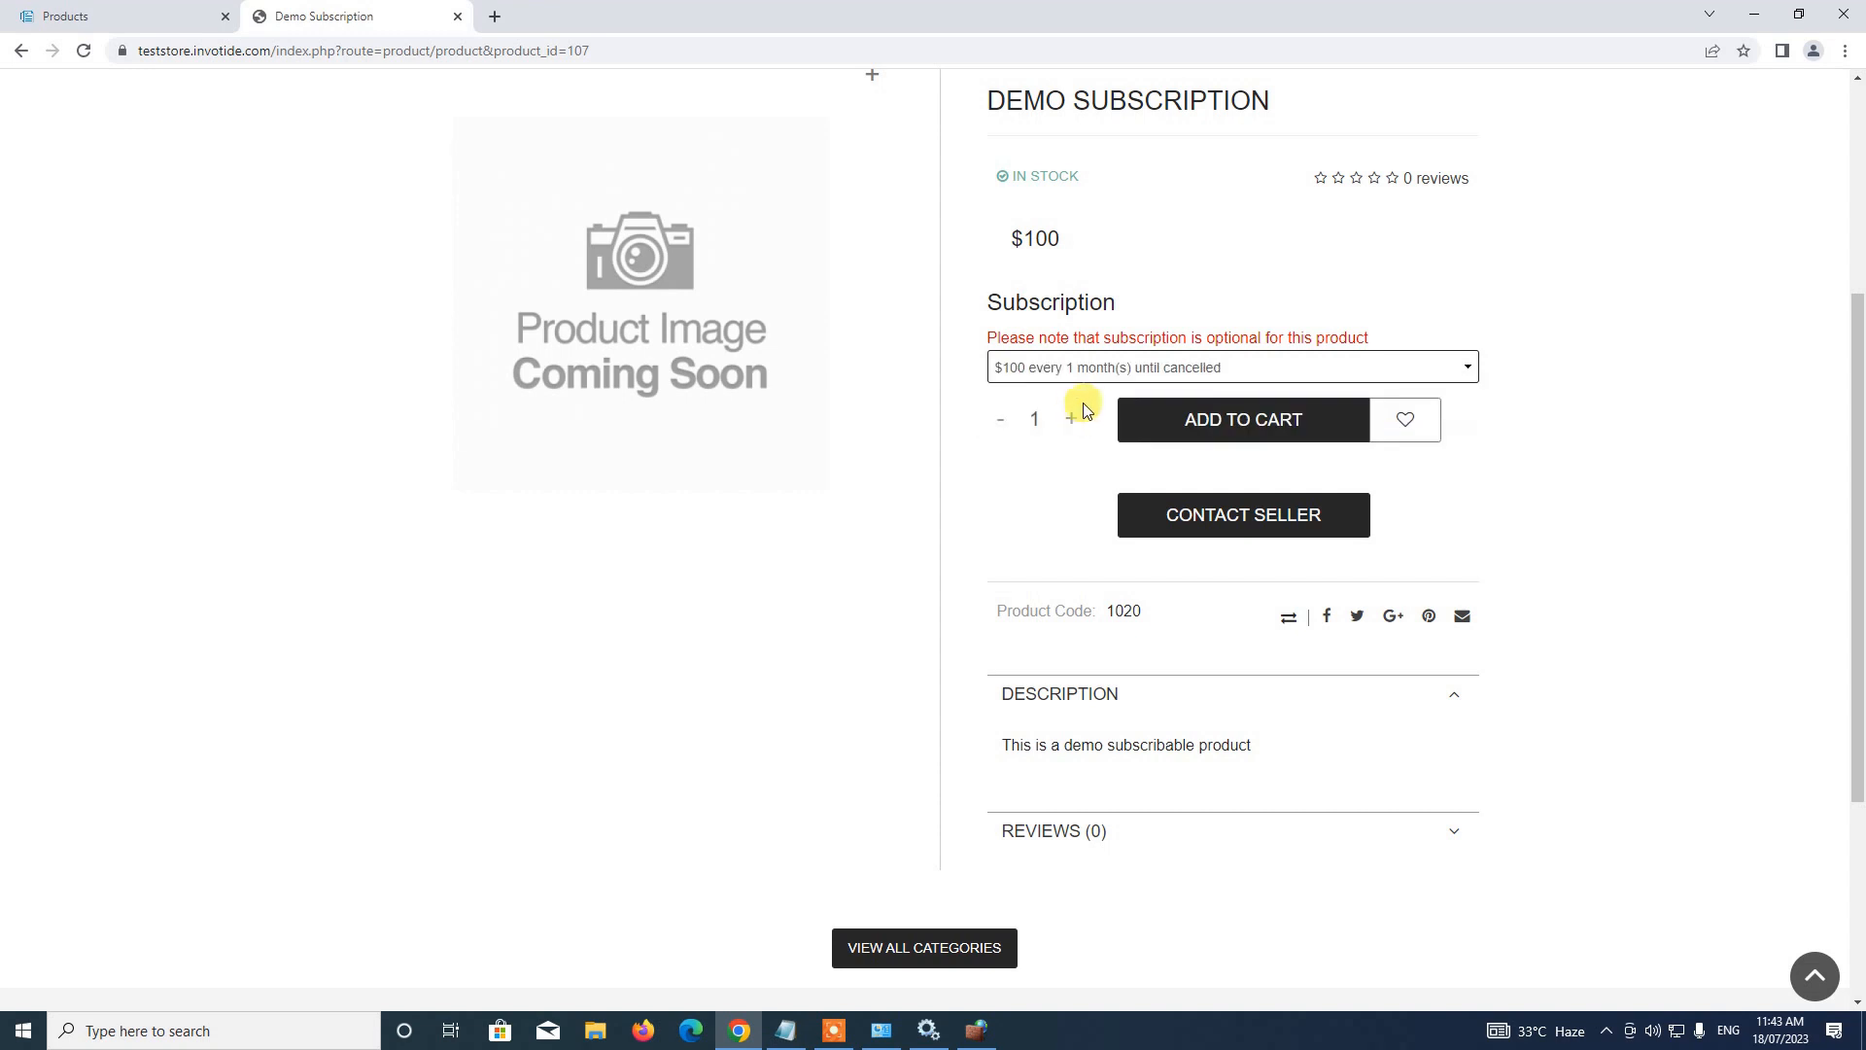
left_click(1340, 454)
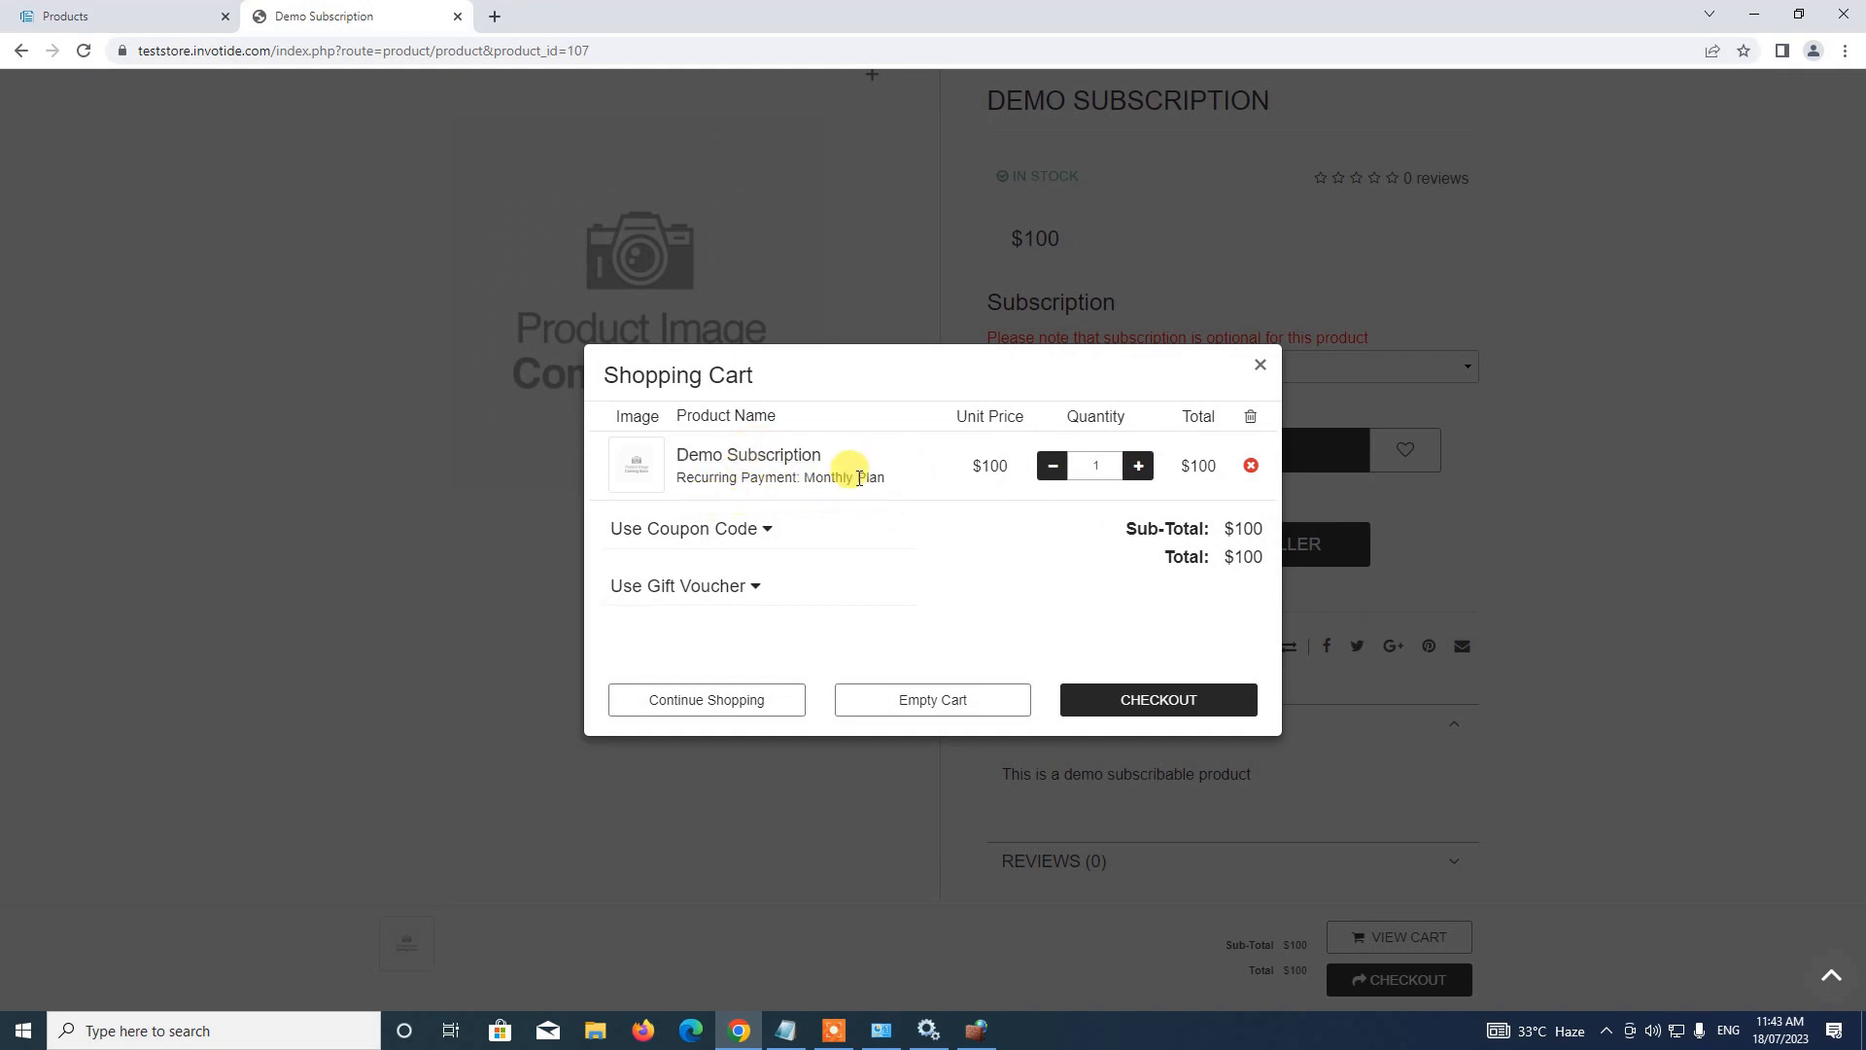
left_click(1163, 700)
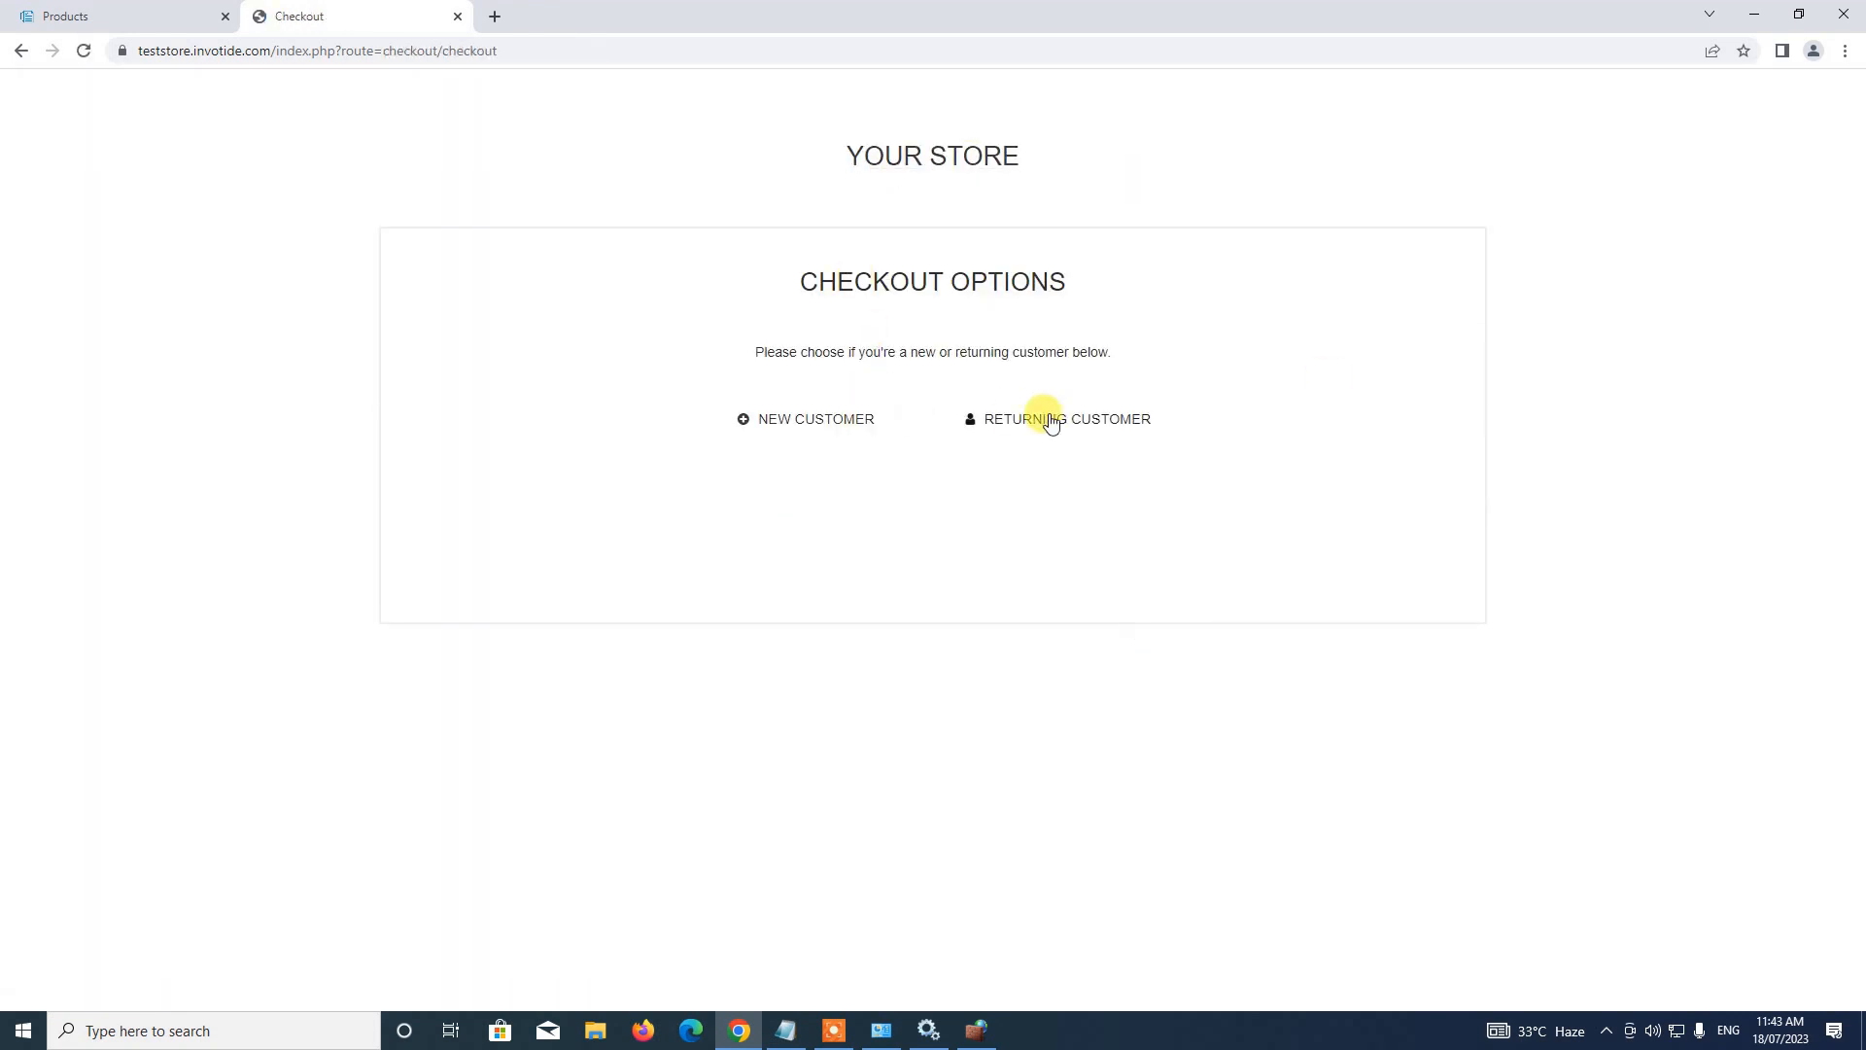
Log in as a returning customer with the saved account e-mail and password
left_click(1038, 426)
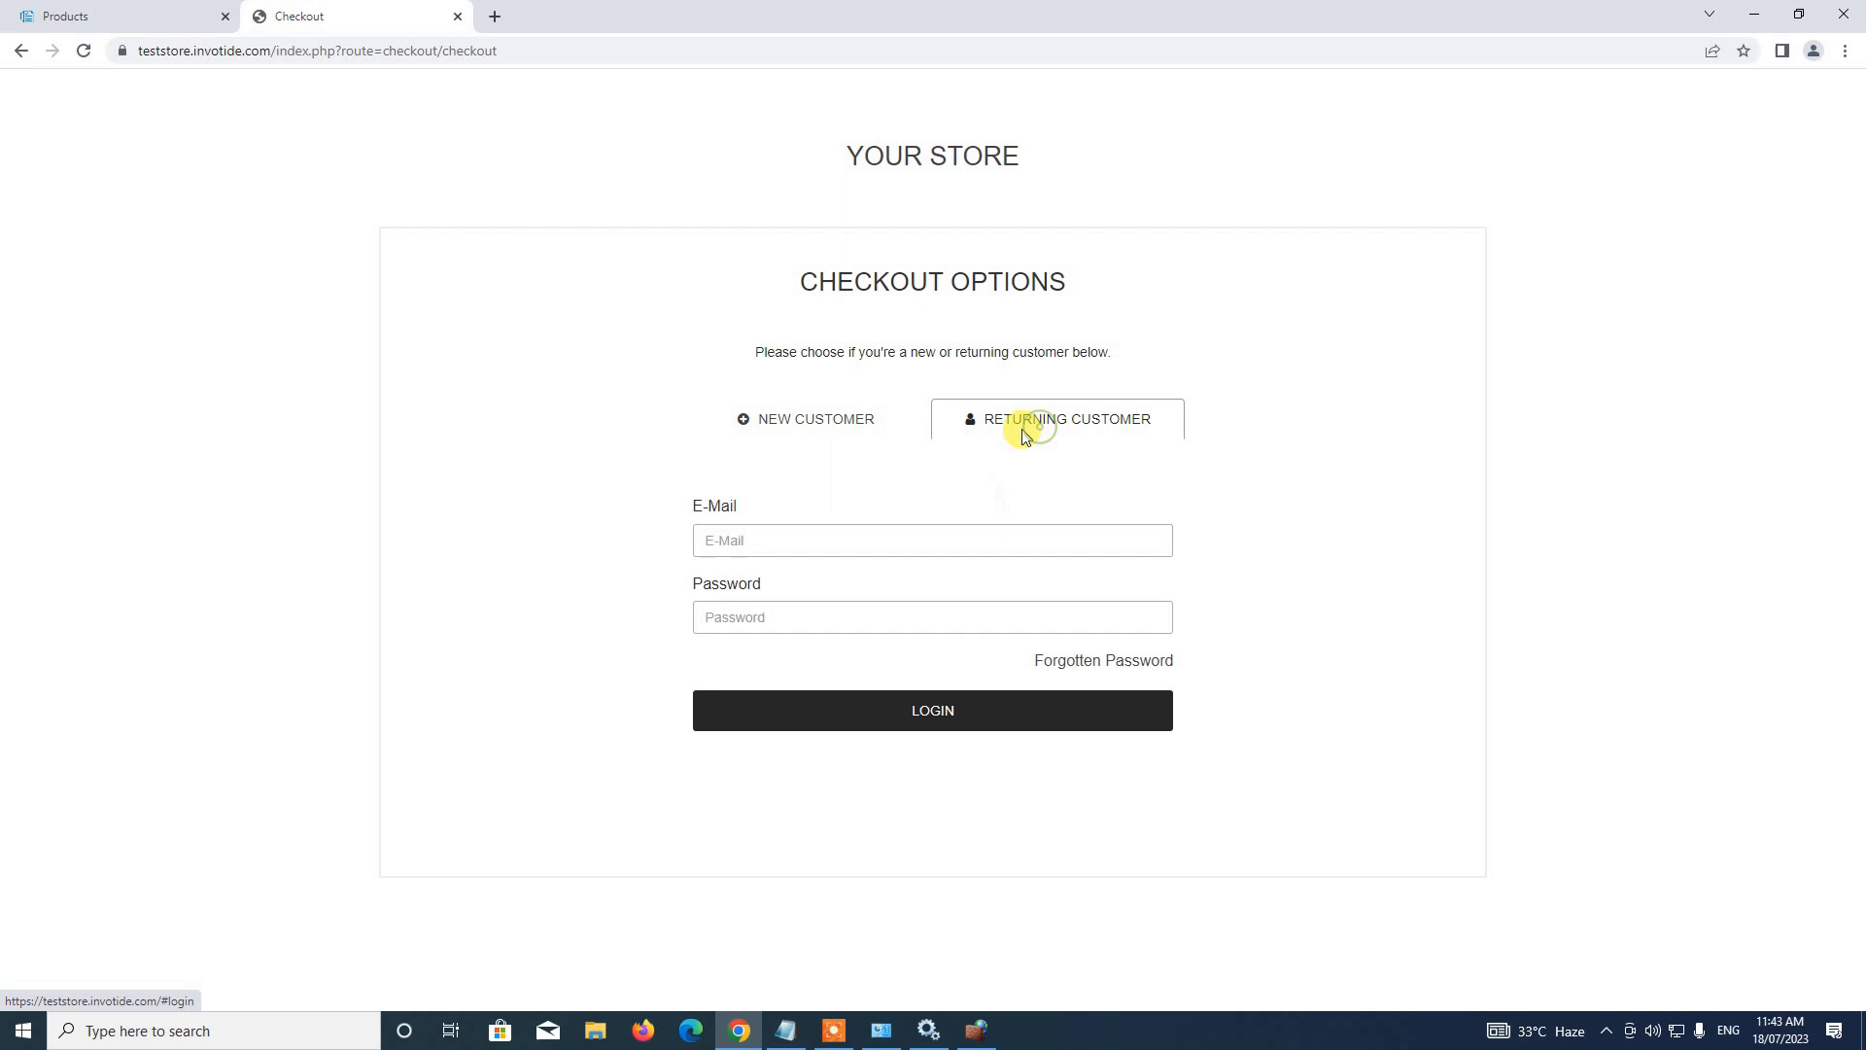
left_click(961, 537)
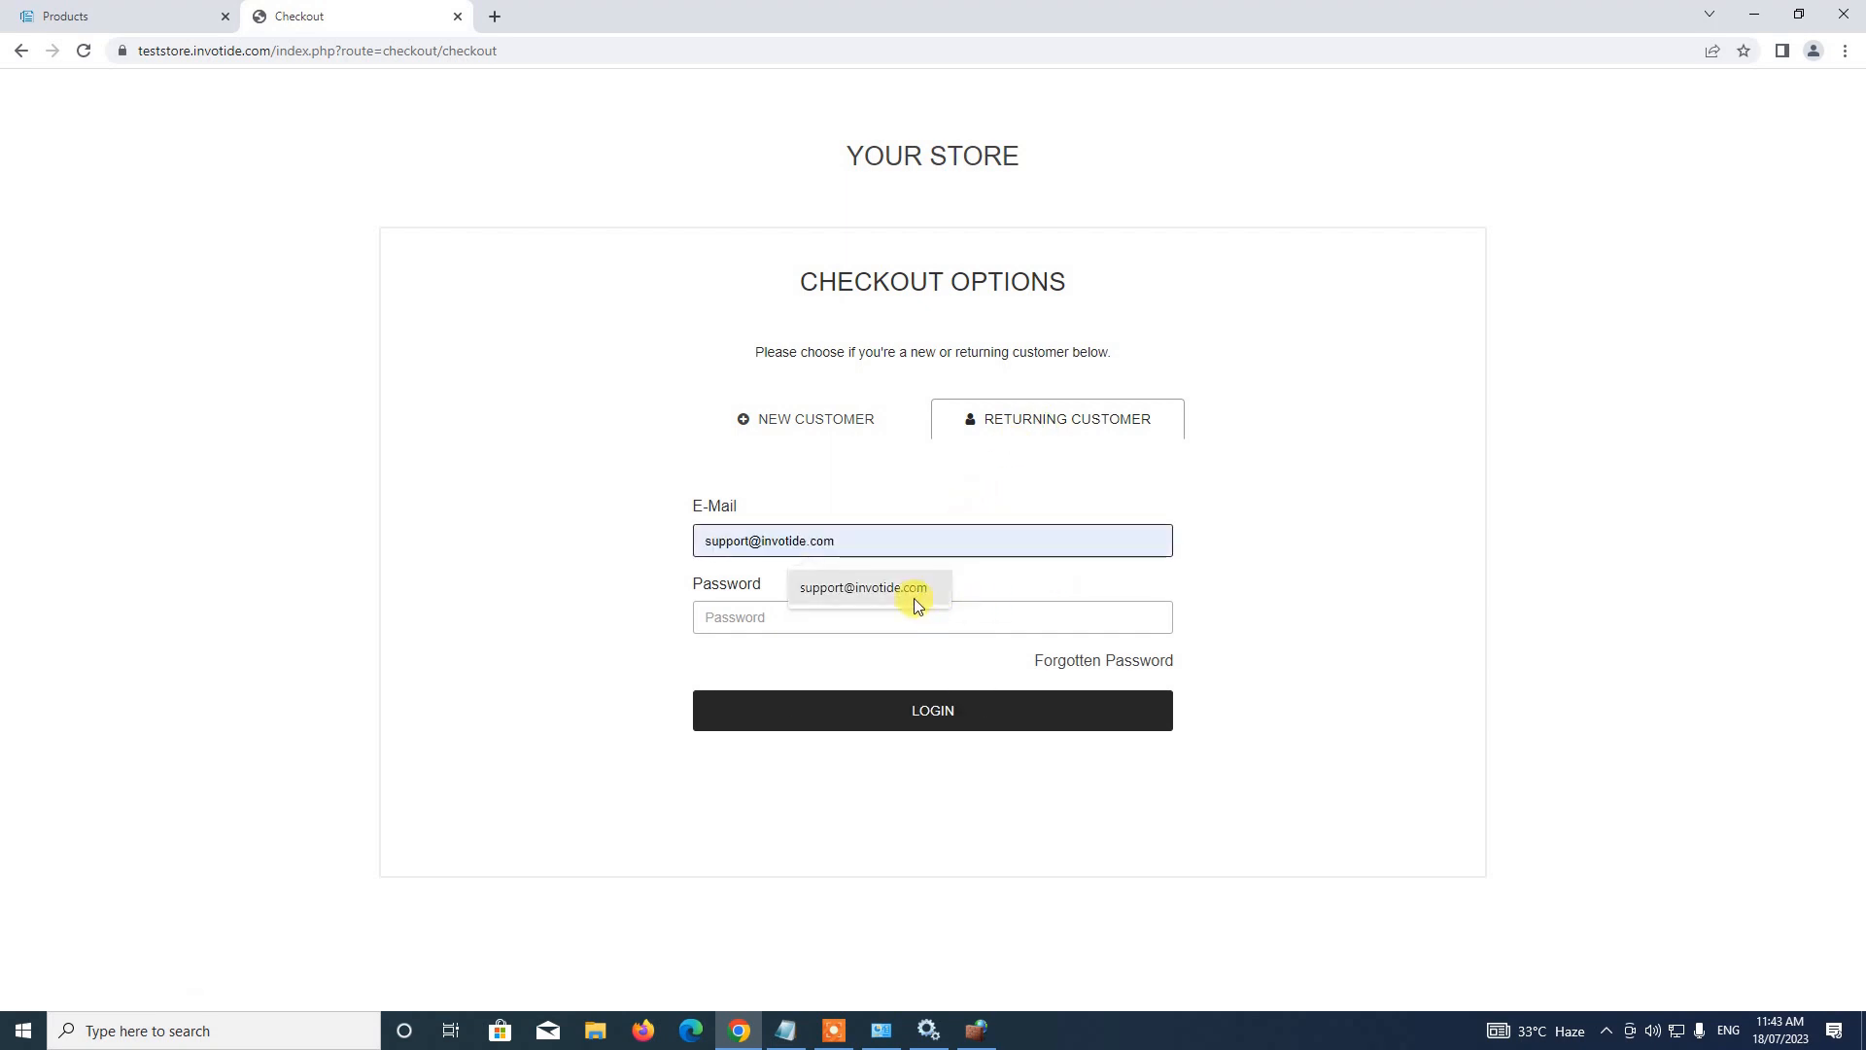
left_click(912, 590)
left_click(887, 619)
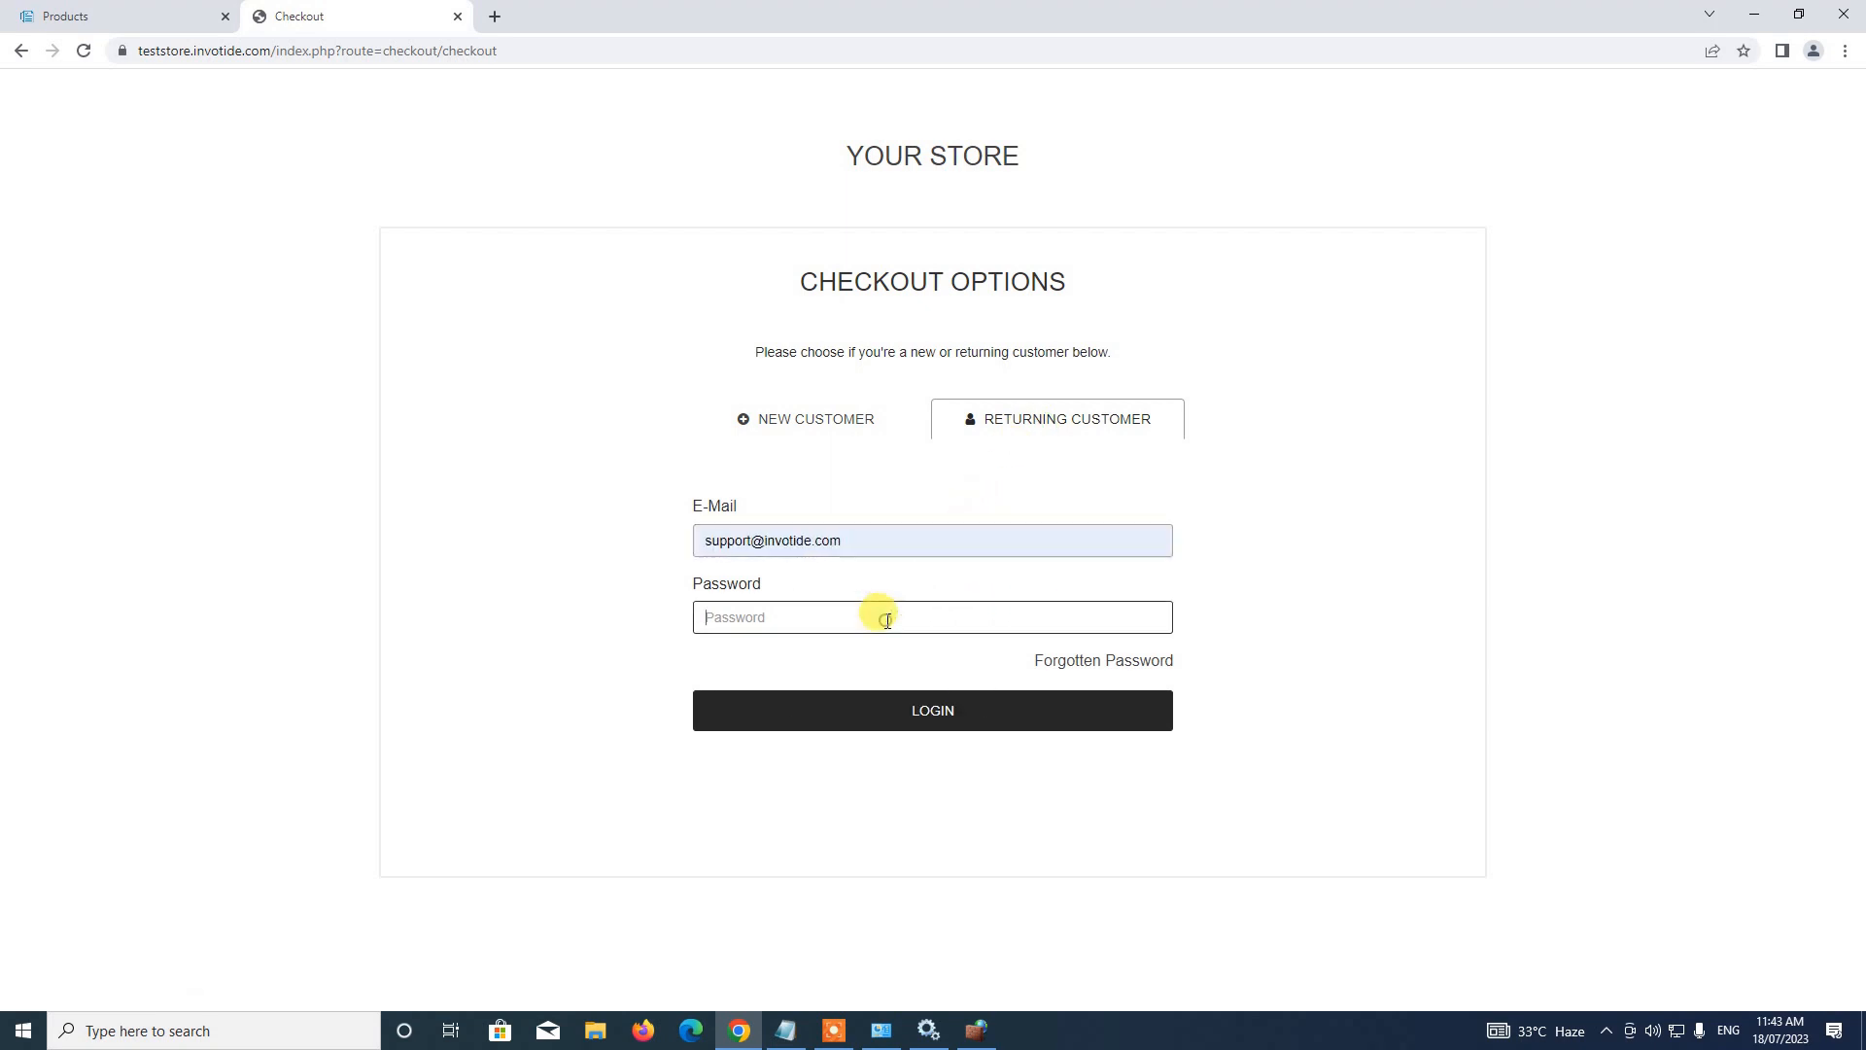
type("*")
left_click(980, 709)
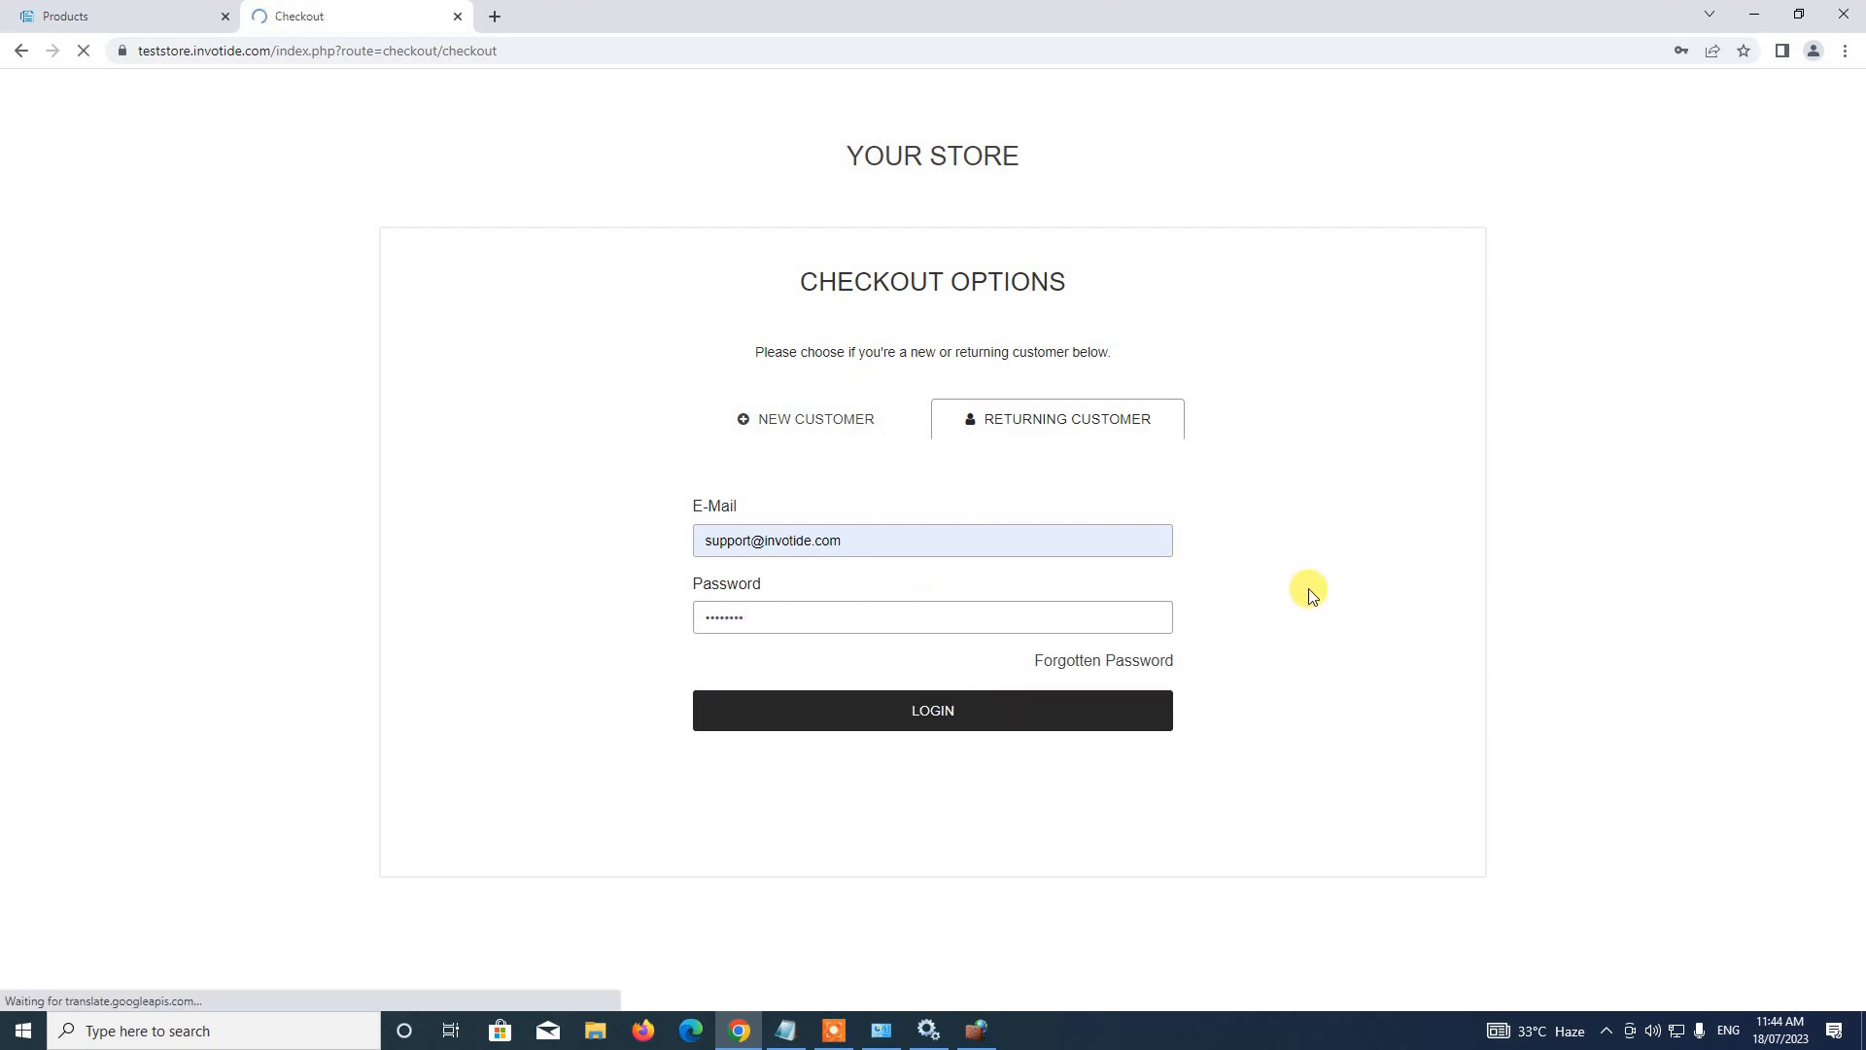
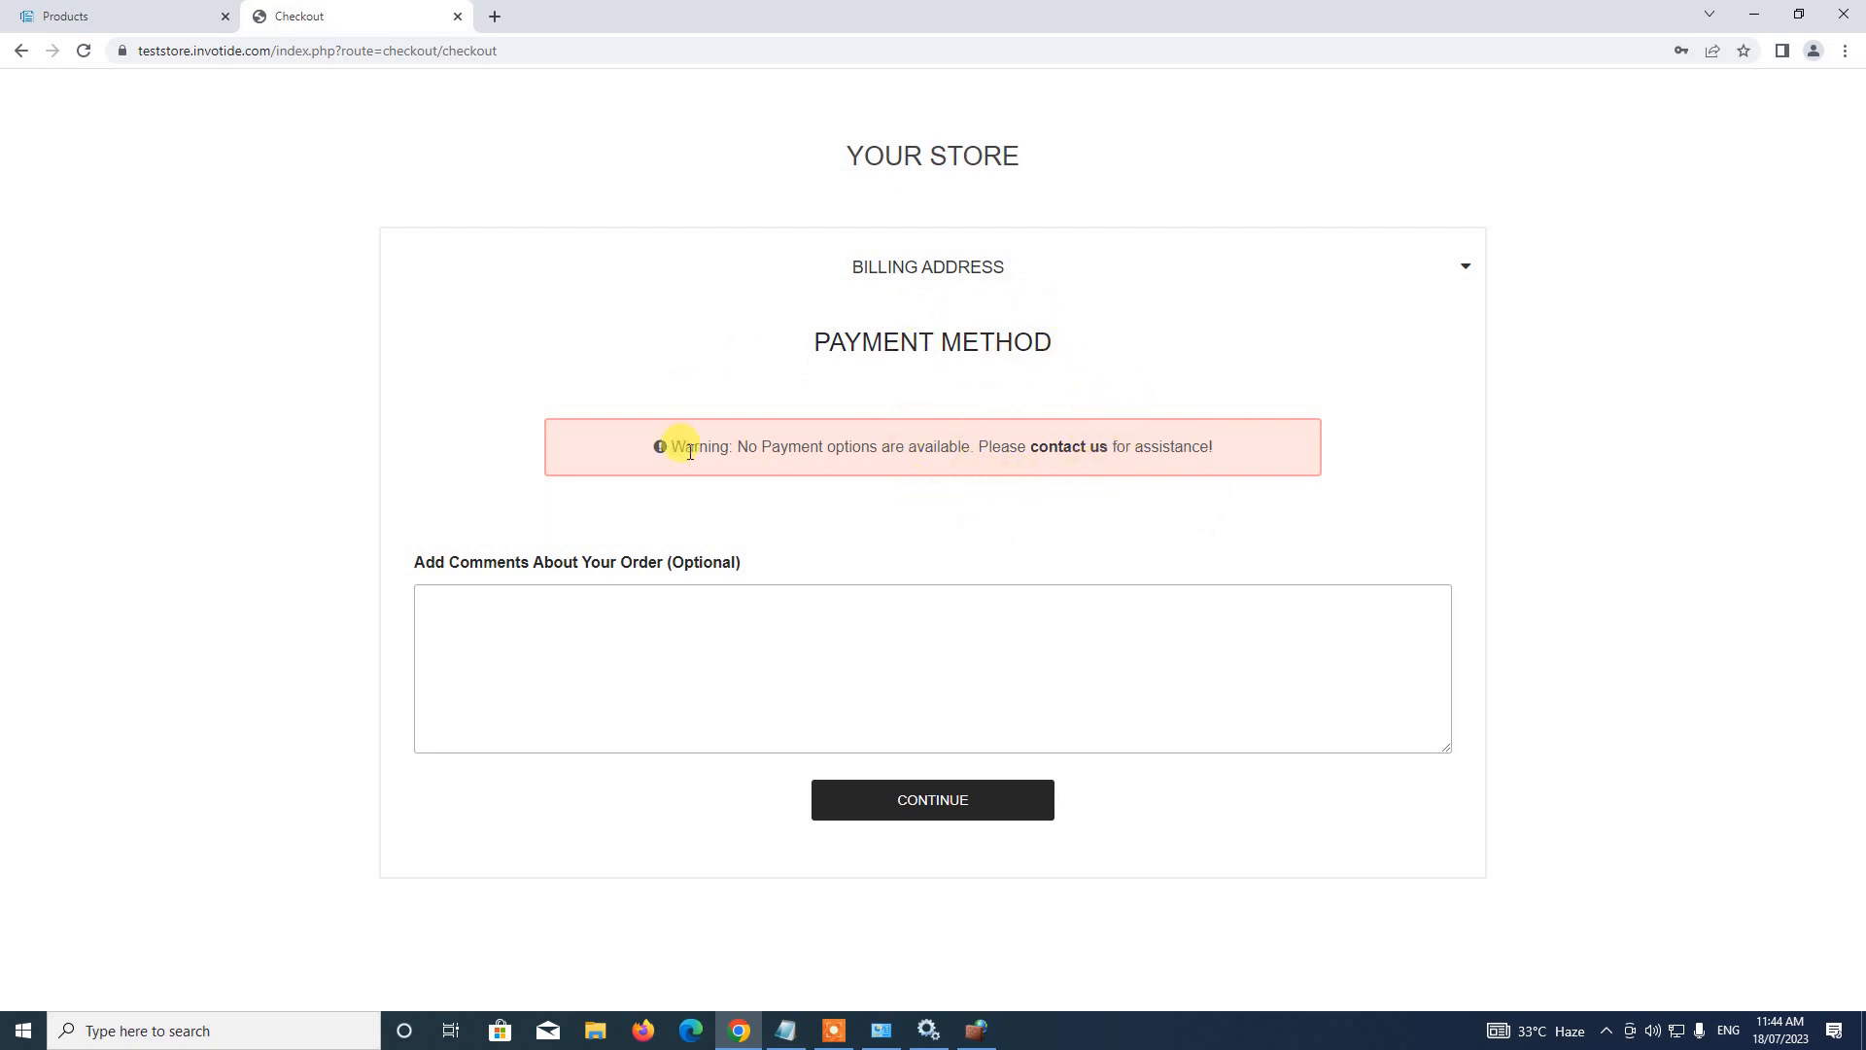
Back in the admin, open the Payments settings page under Store Management > Settings
left_click(156, 14)
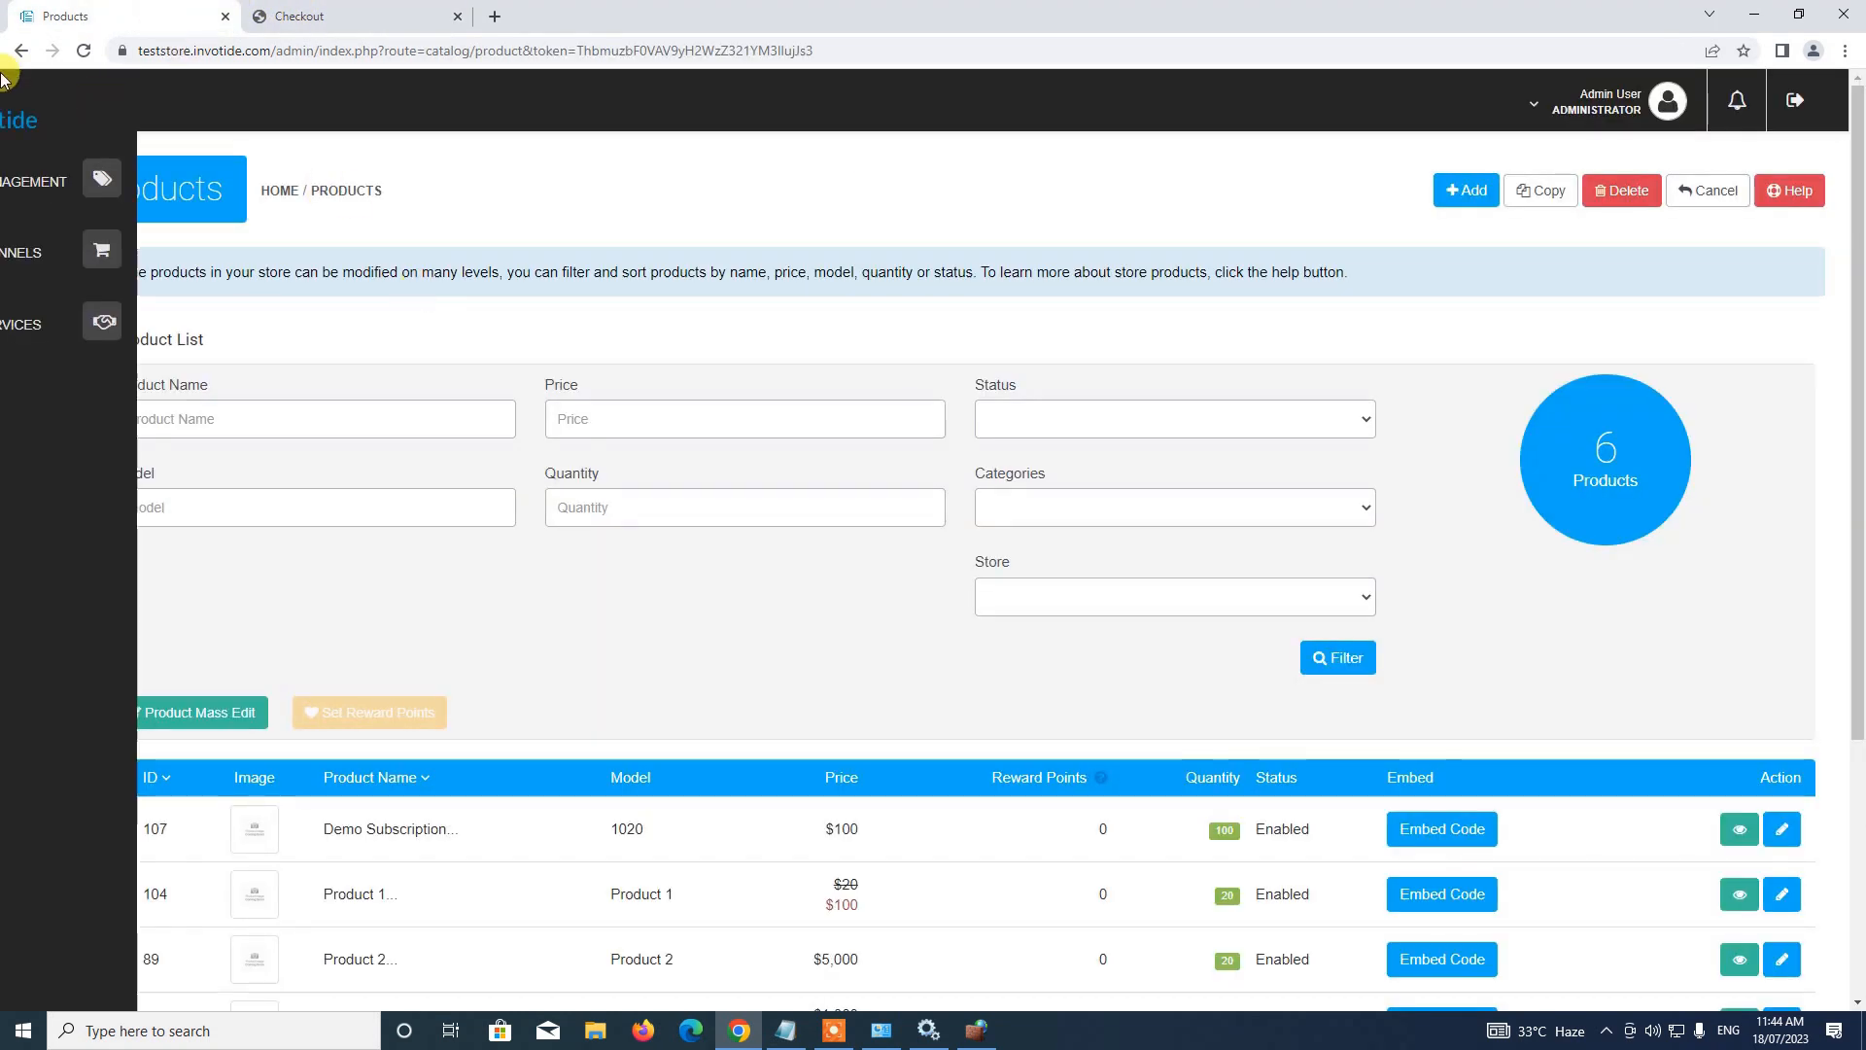
left_click(61, 198)
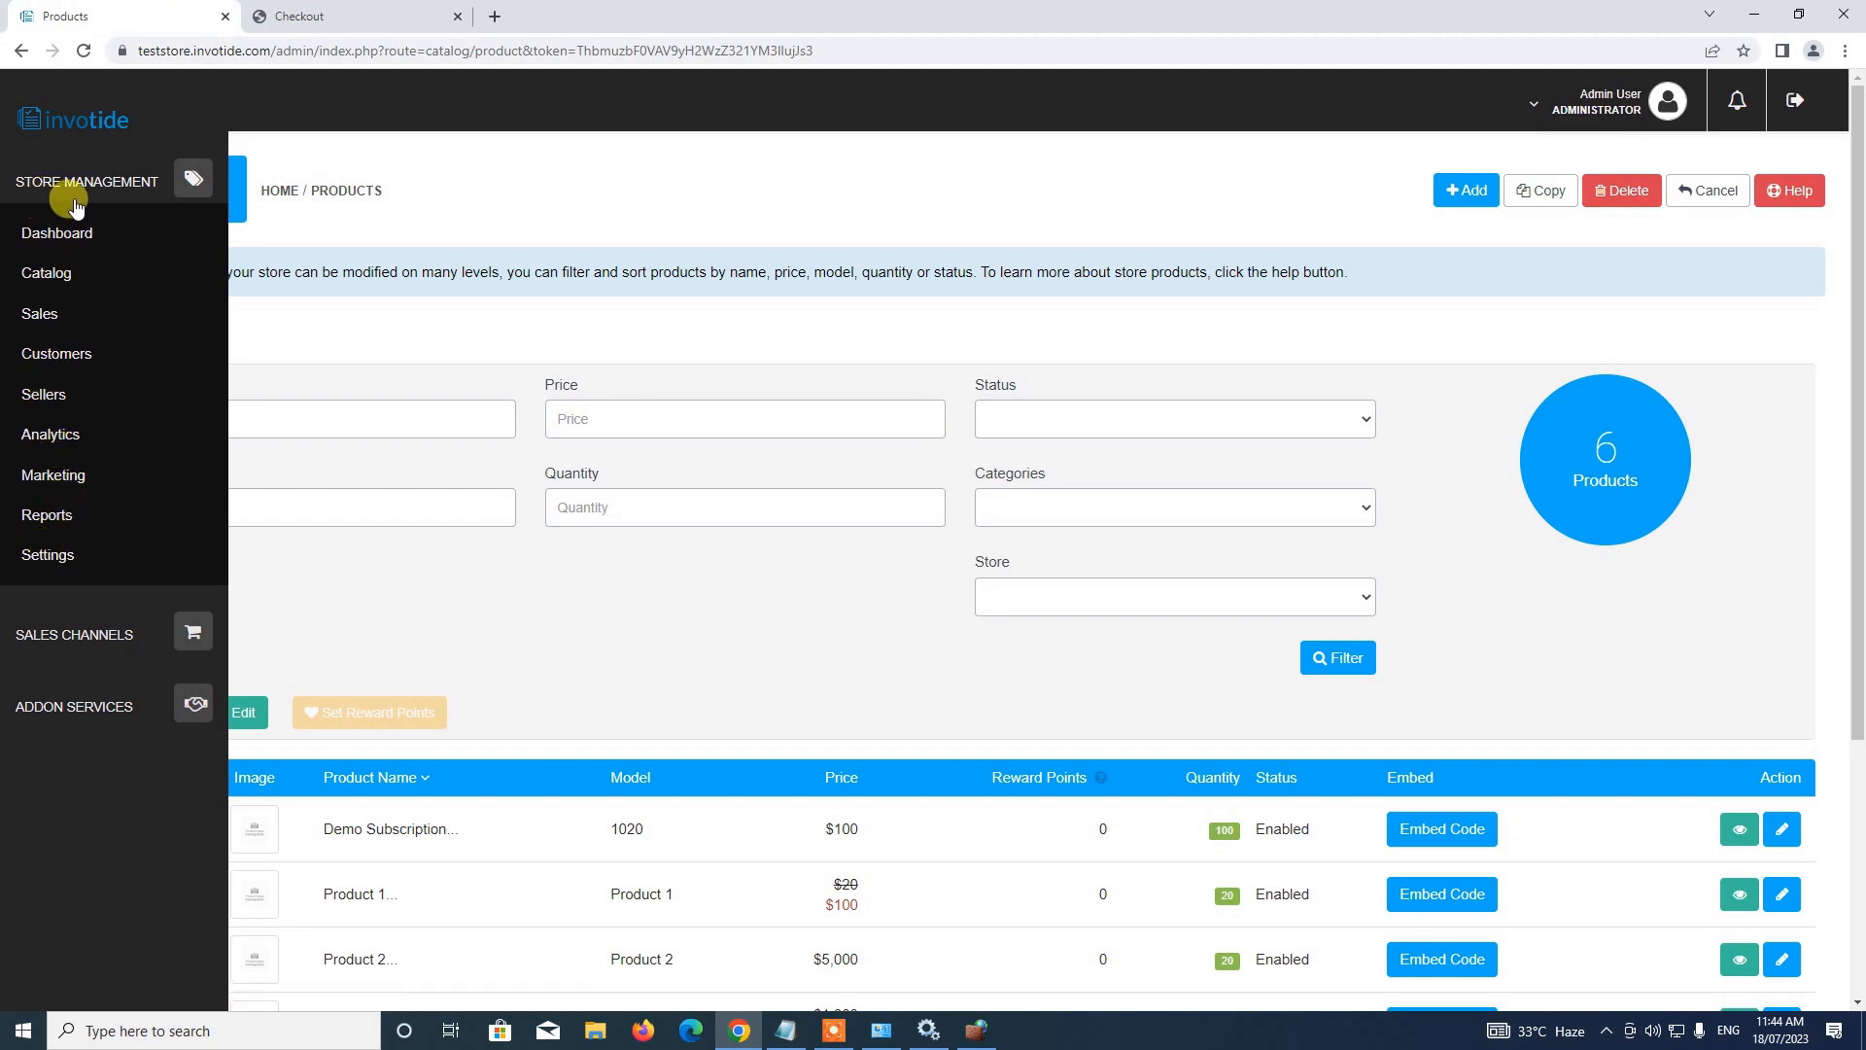
left_click(53, 555)
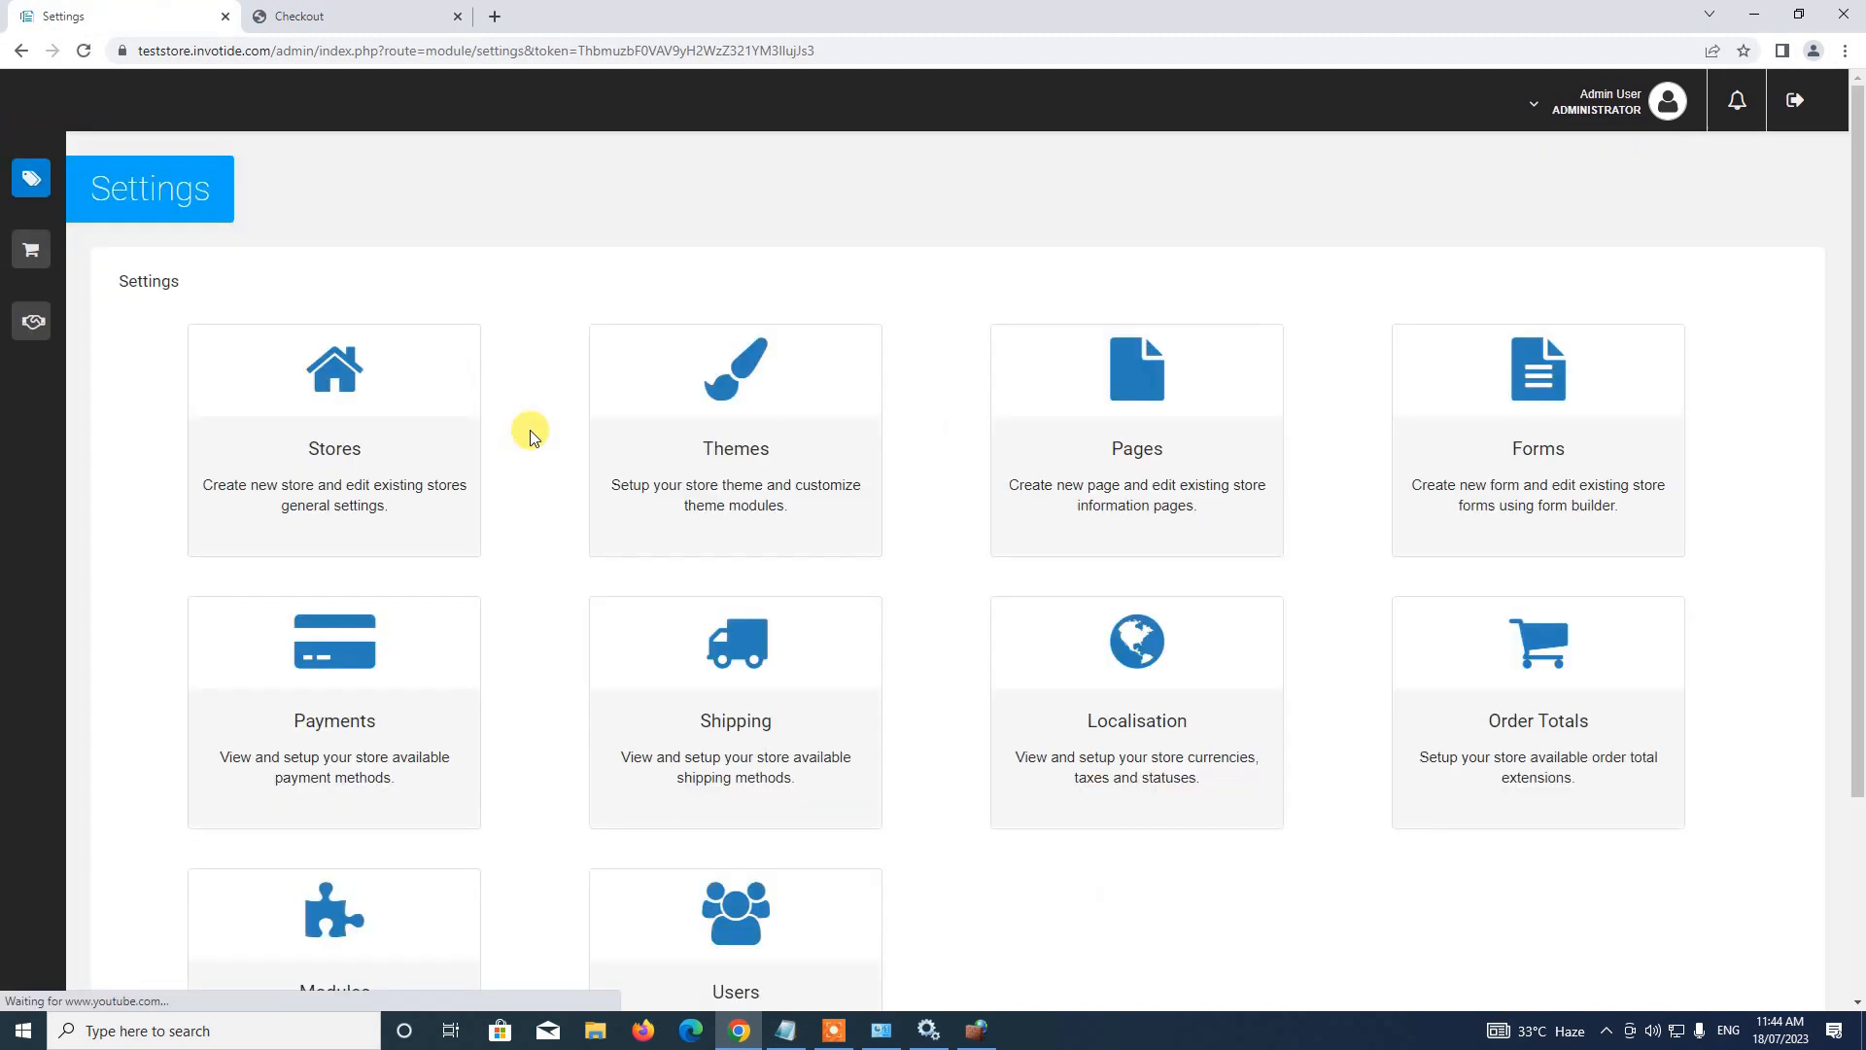
scroll(529, 430, "down", 3)
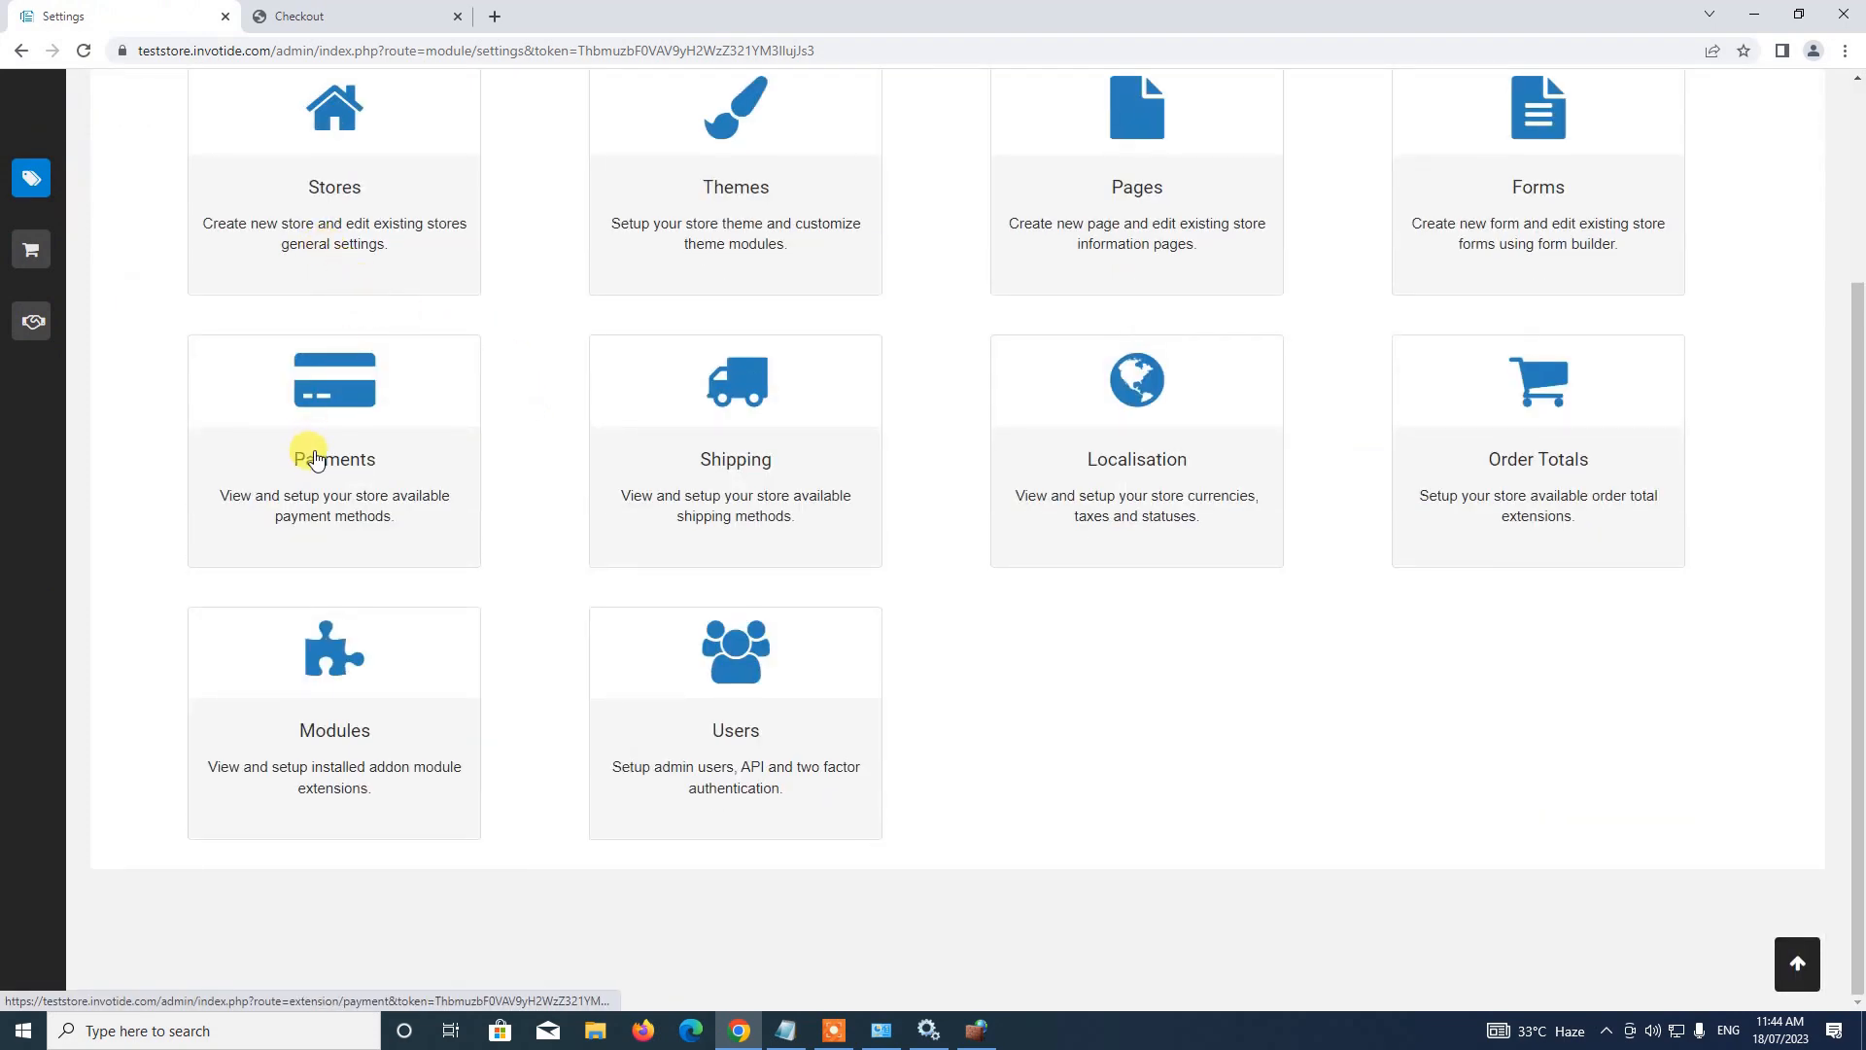
left_click(347, 452)
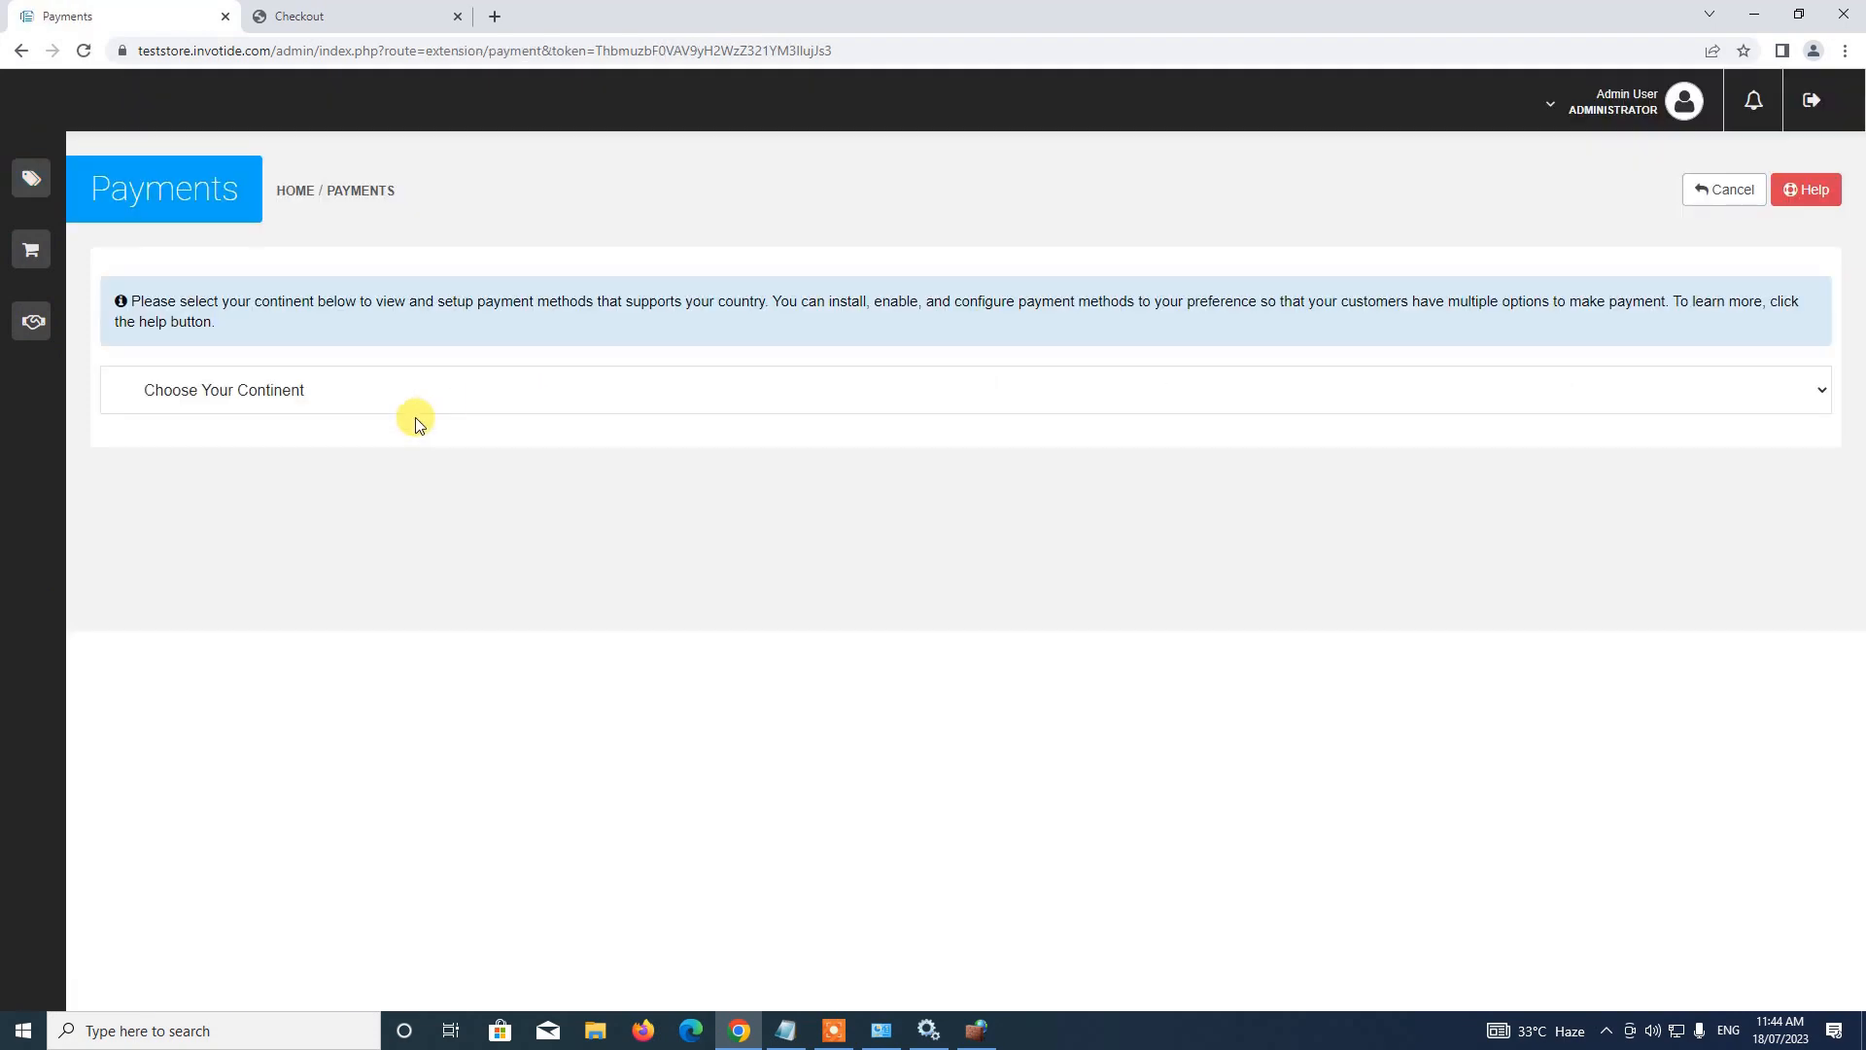
Show the Africa payment methods and open Paystack's settings for editing
left_click(418, 406)
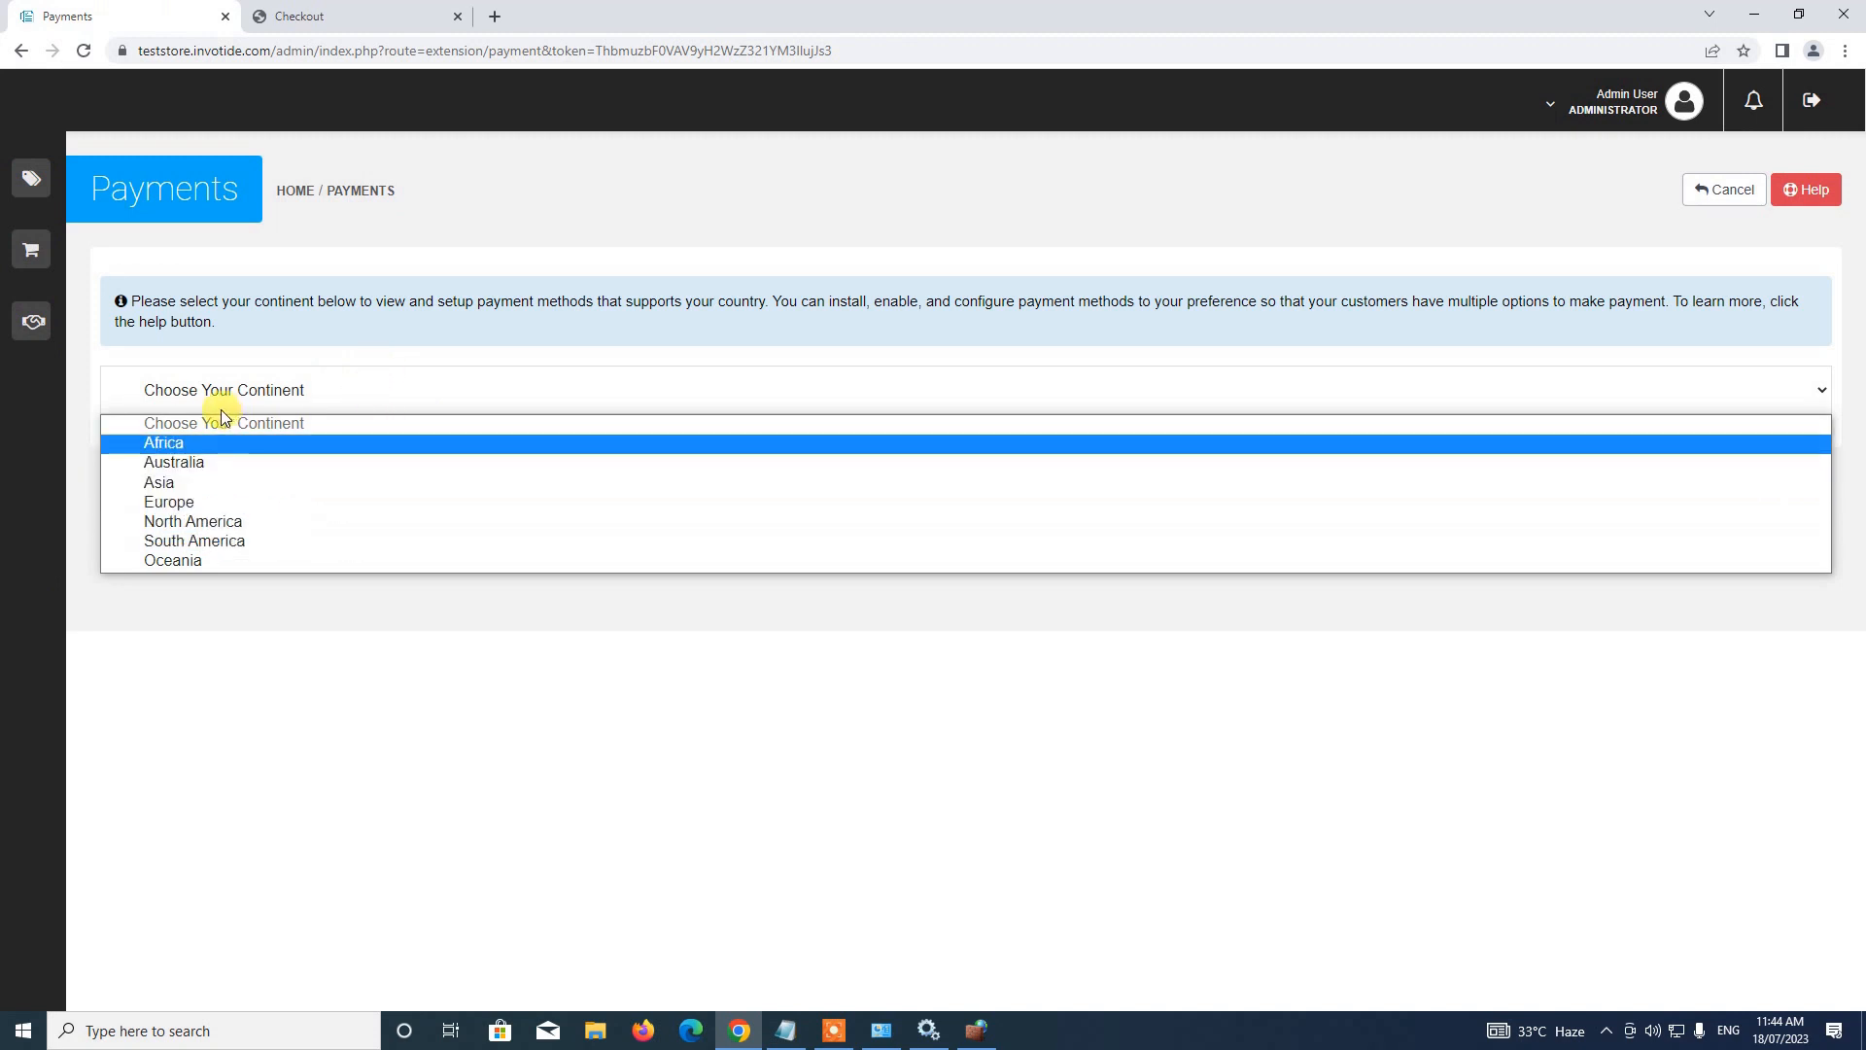
left_click(194, 445)
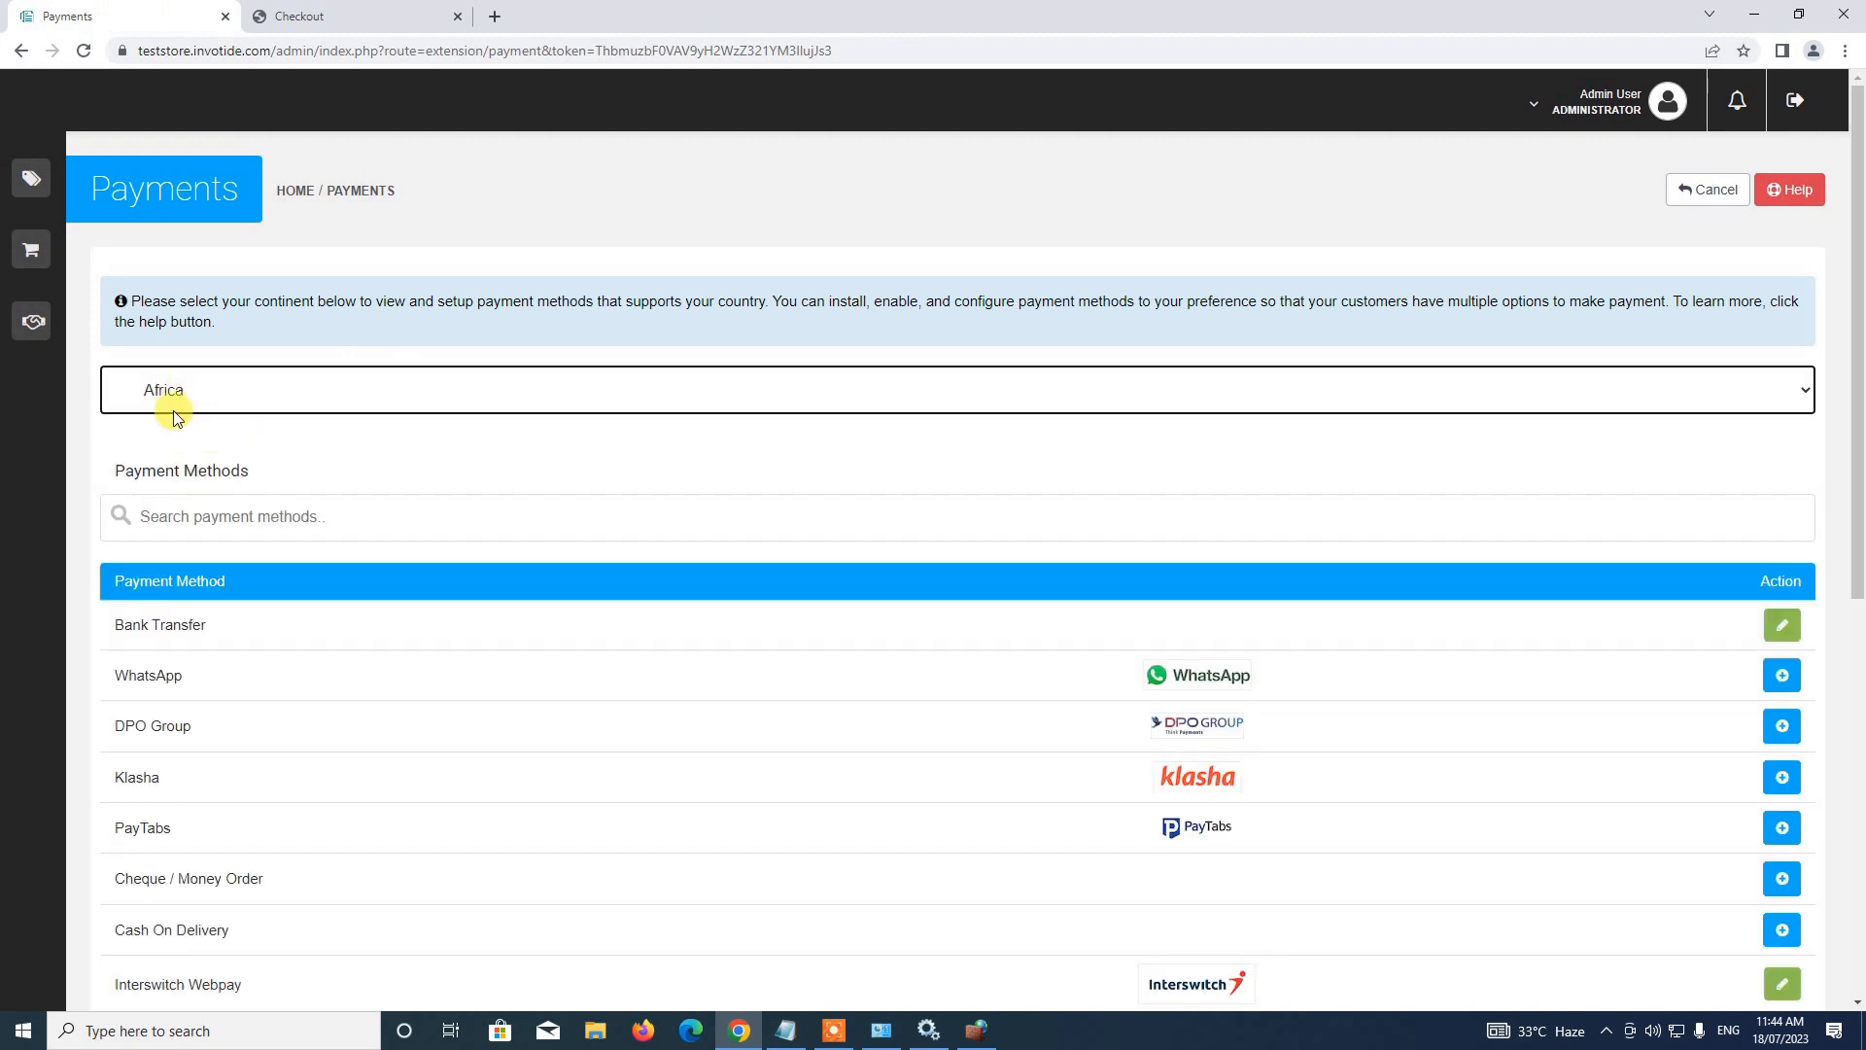
scroll(255, 429, "down", 7)
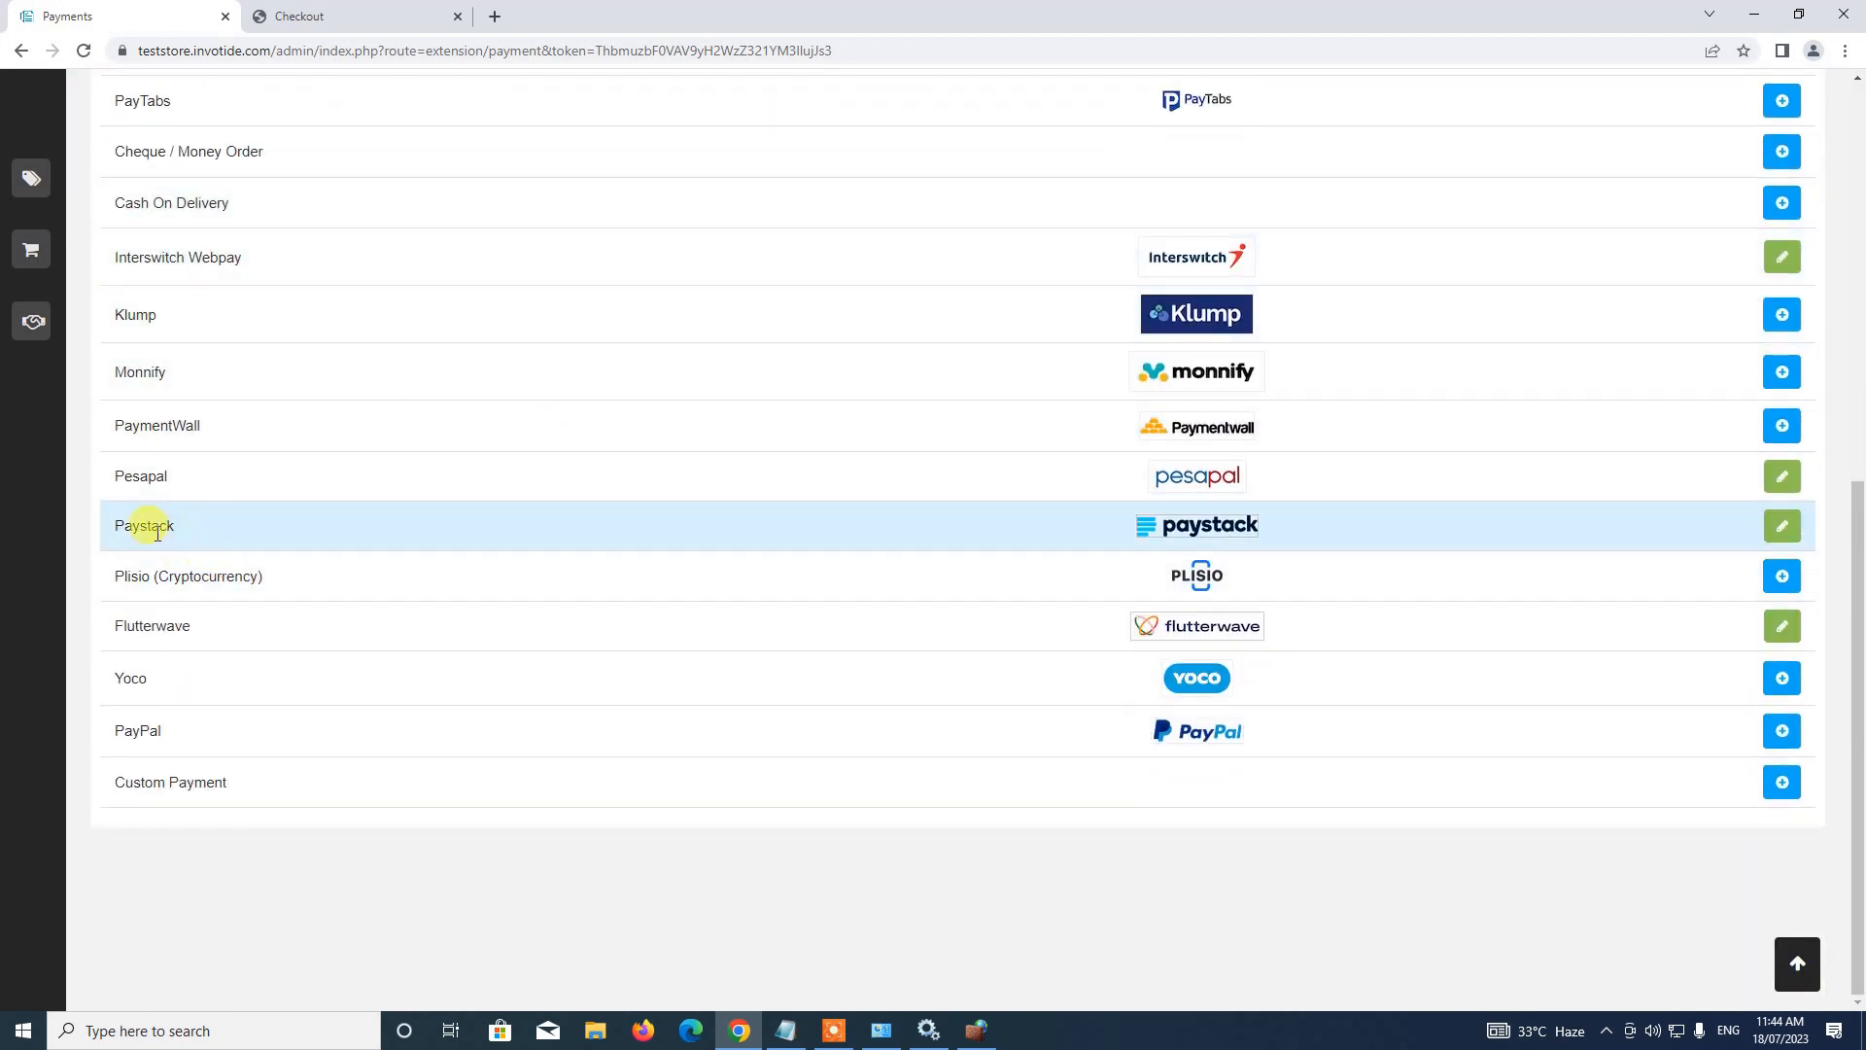
left_click(1778, 526)
Set Paystack's status to Enabled and save its settings
scroll(680, 583, "down", 4)
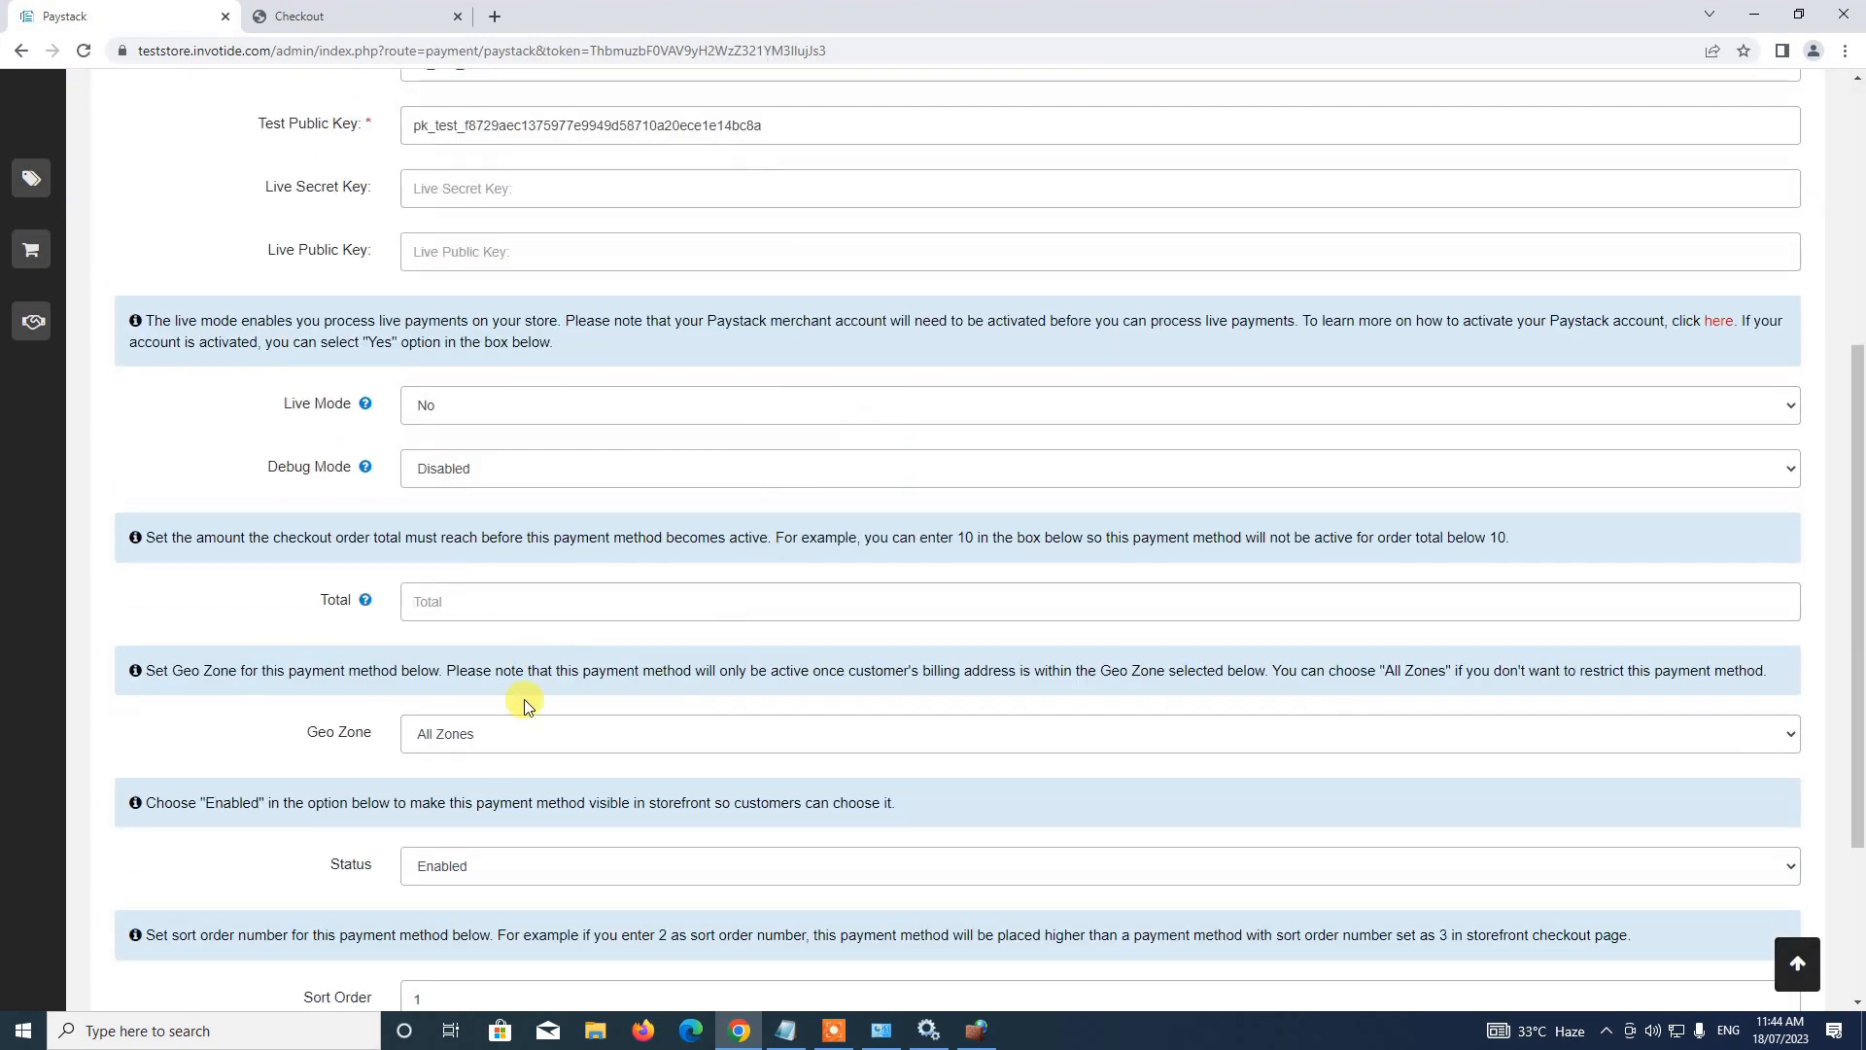
left_click(489, 868)
left_click(464, 909)
left_click(481, 874)
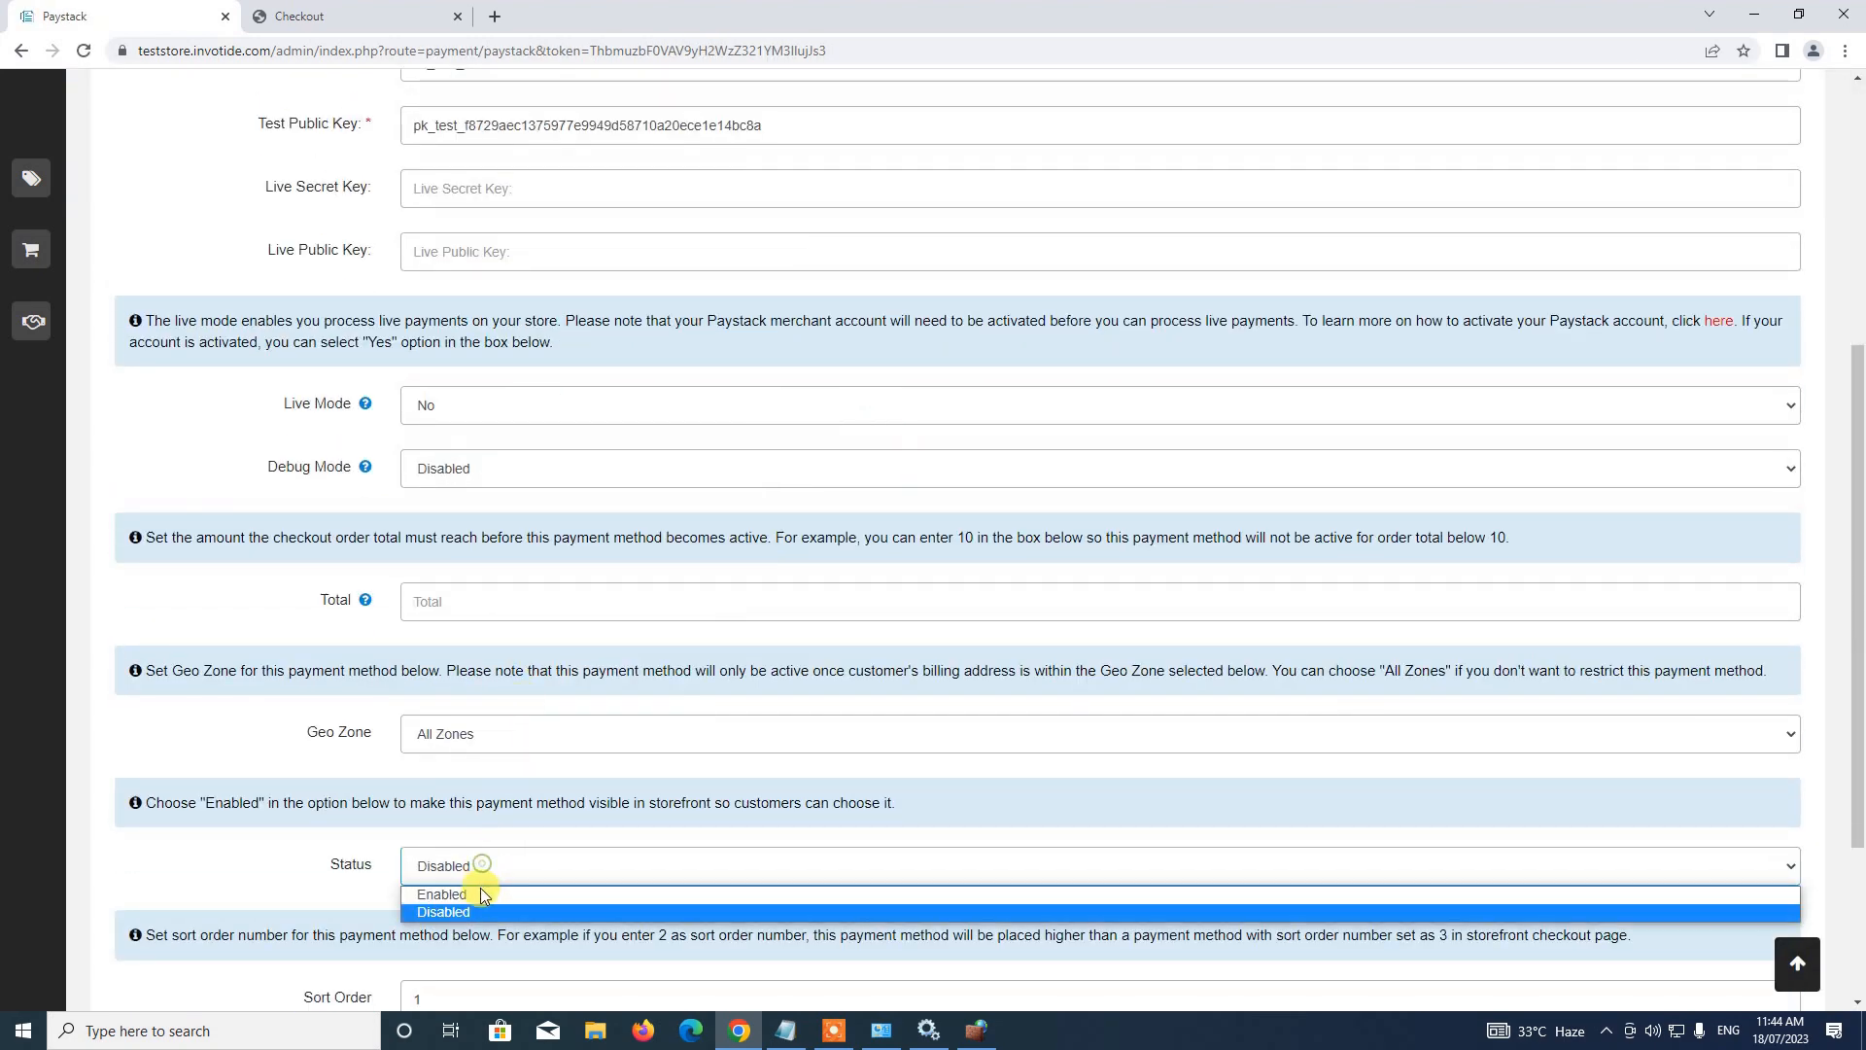
left_click(480, 893)
scroll(505, 855, "up", 3)
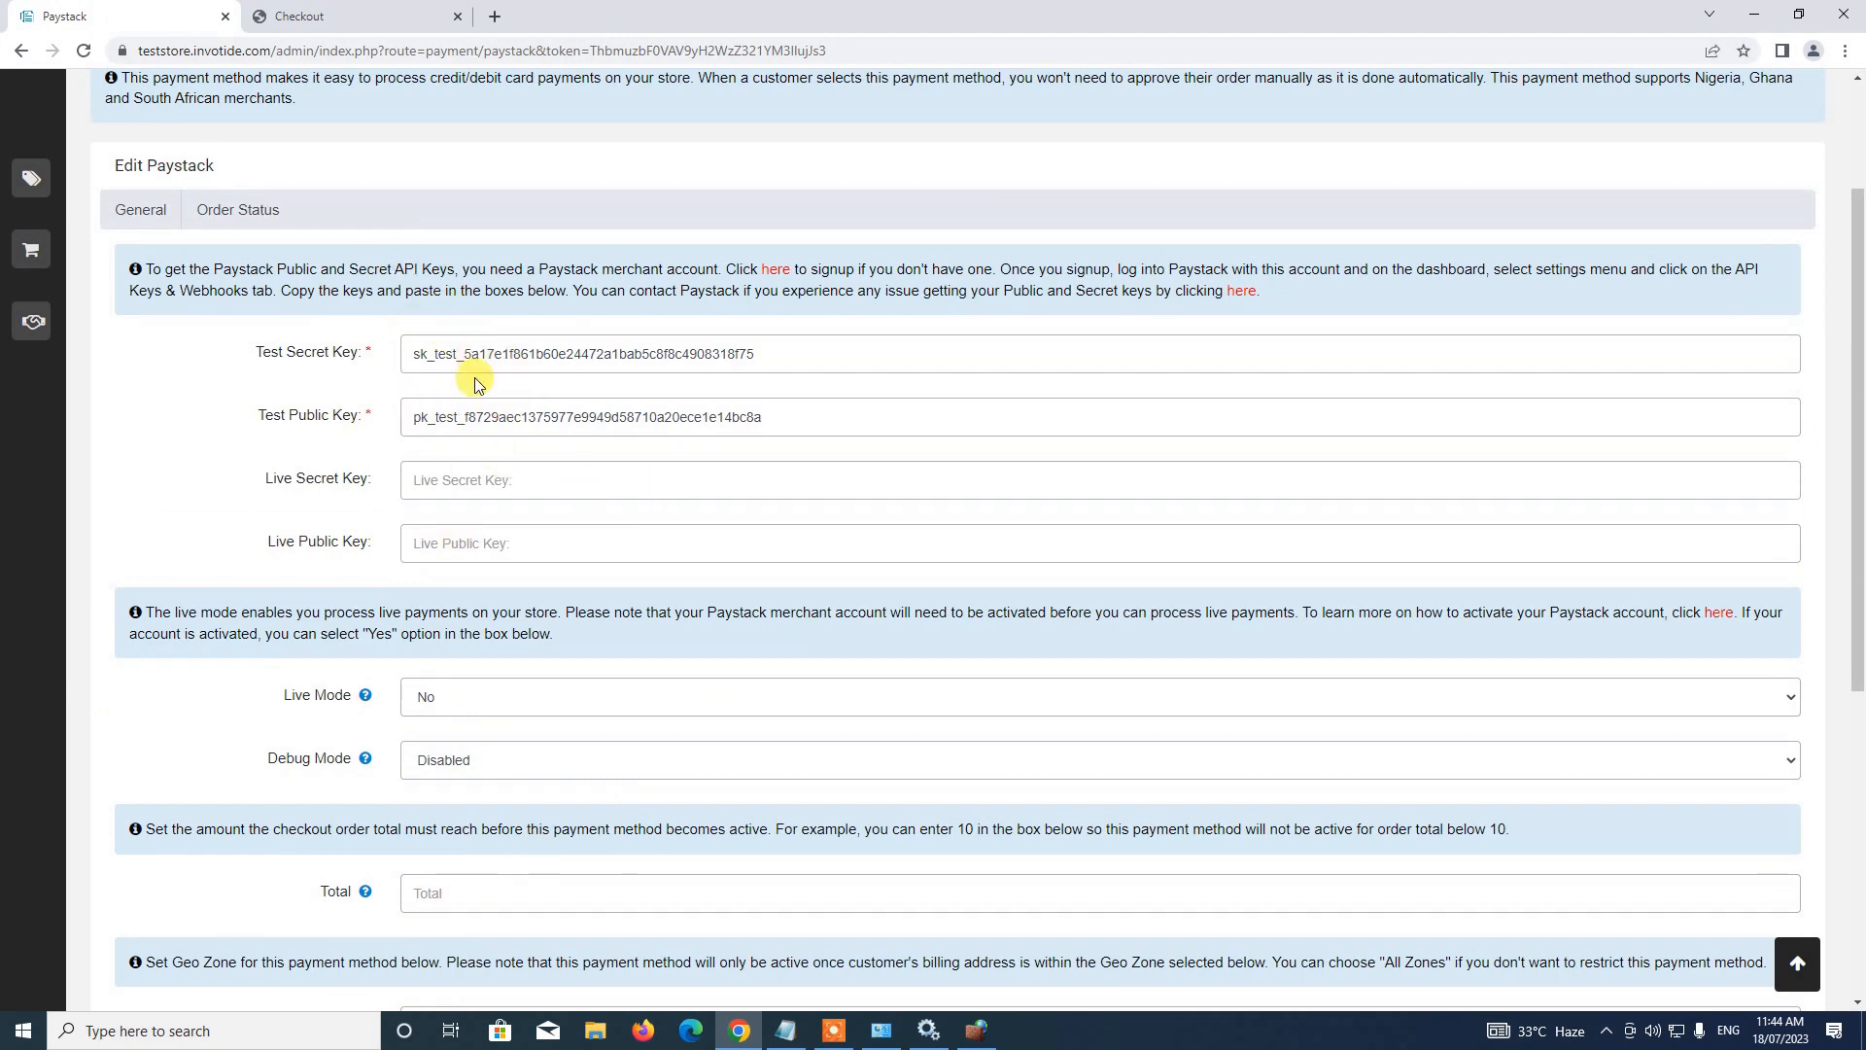
scroll(484, 427, "down", 6)
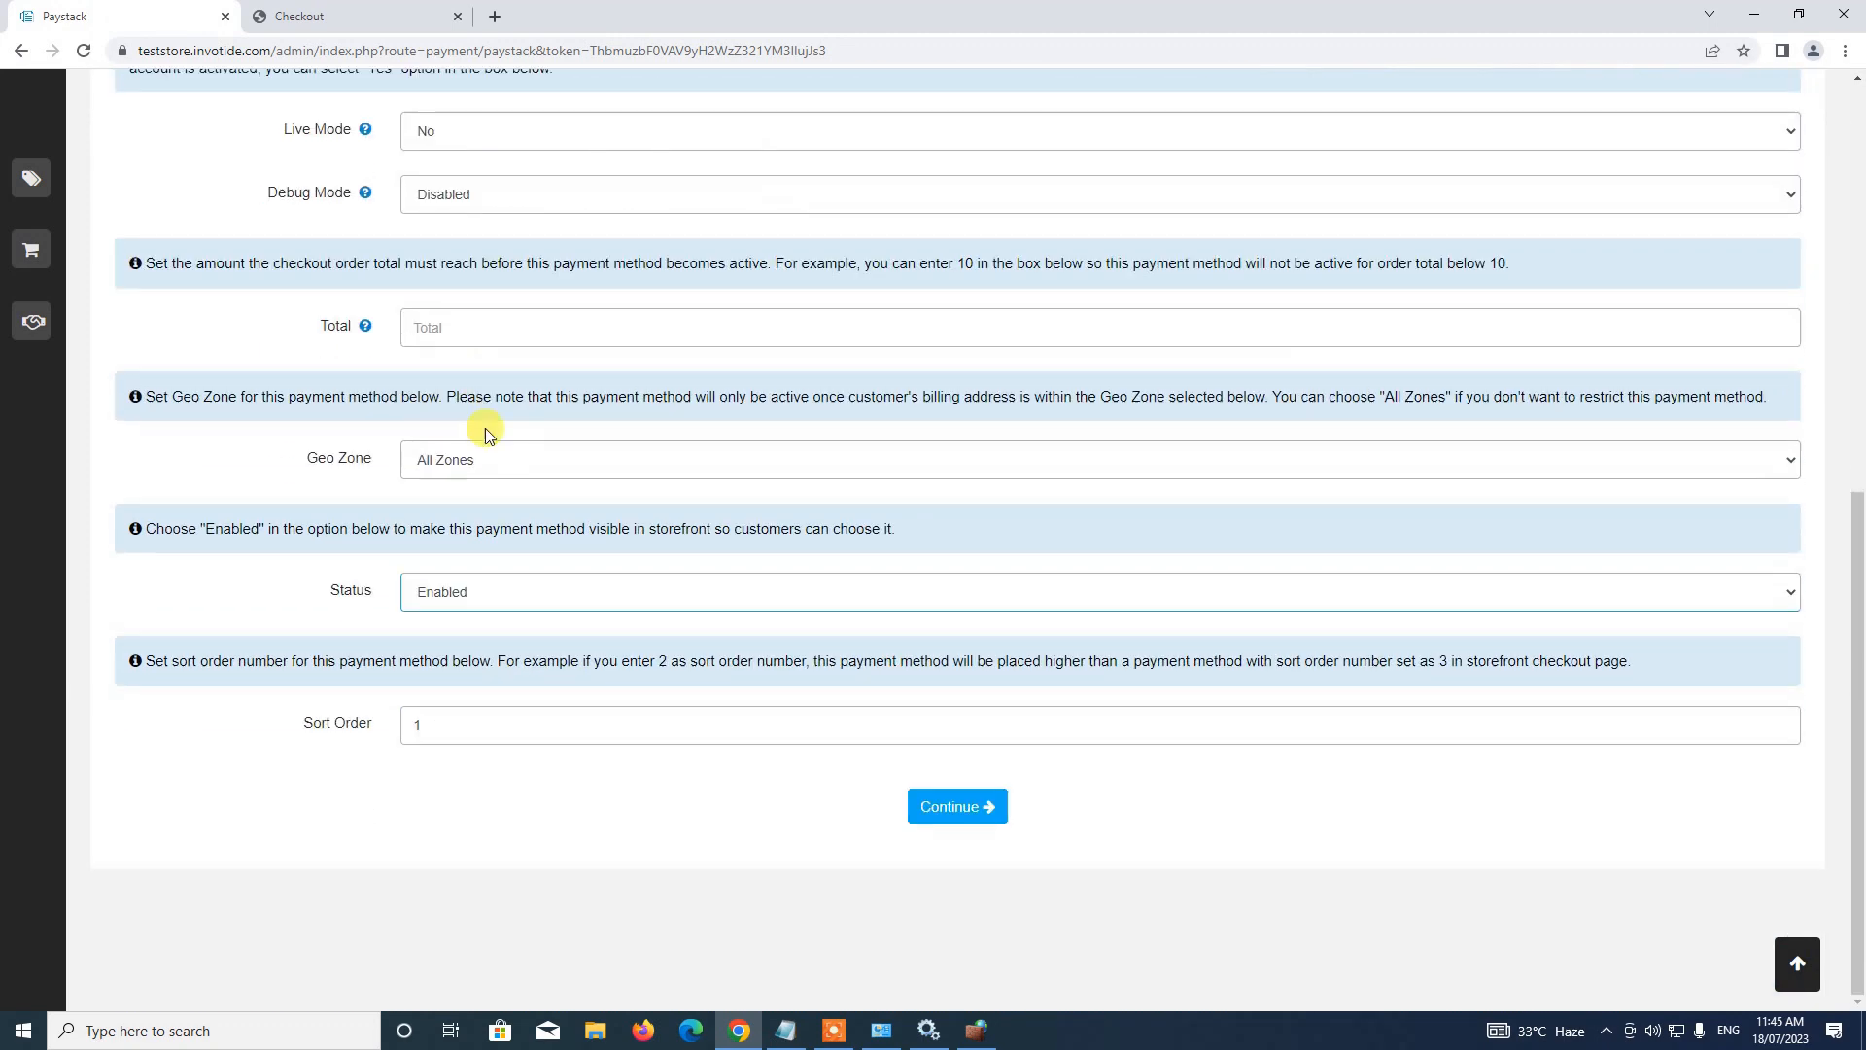
scroll(486, 427, "up", 3)
scroll(486, 428, "down", 3)
left_click(1788, 967)
left_click(1693, 185)
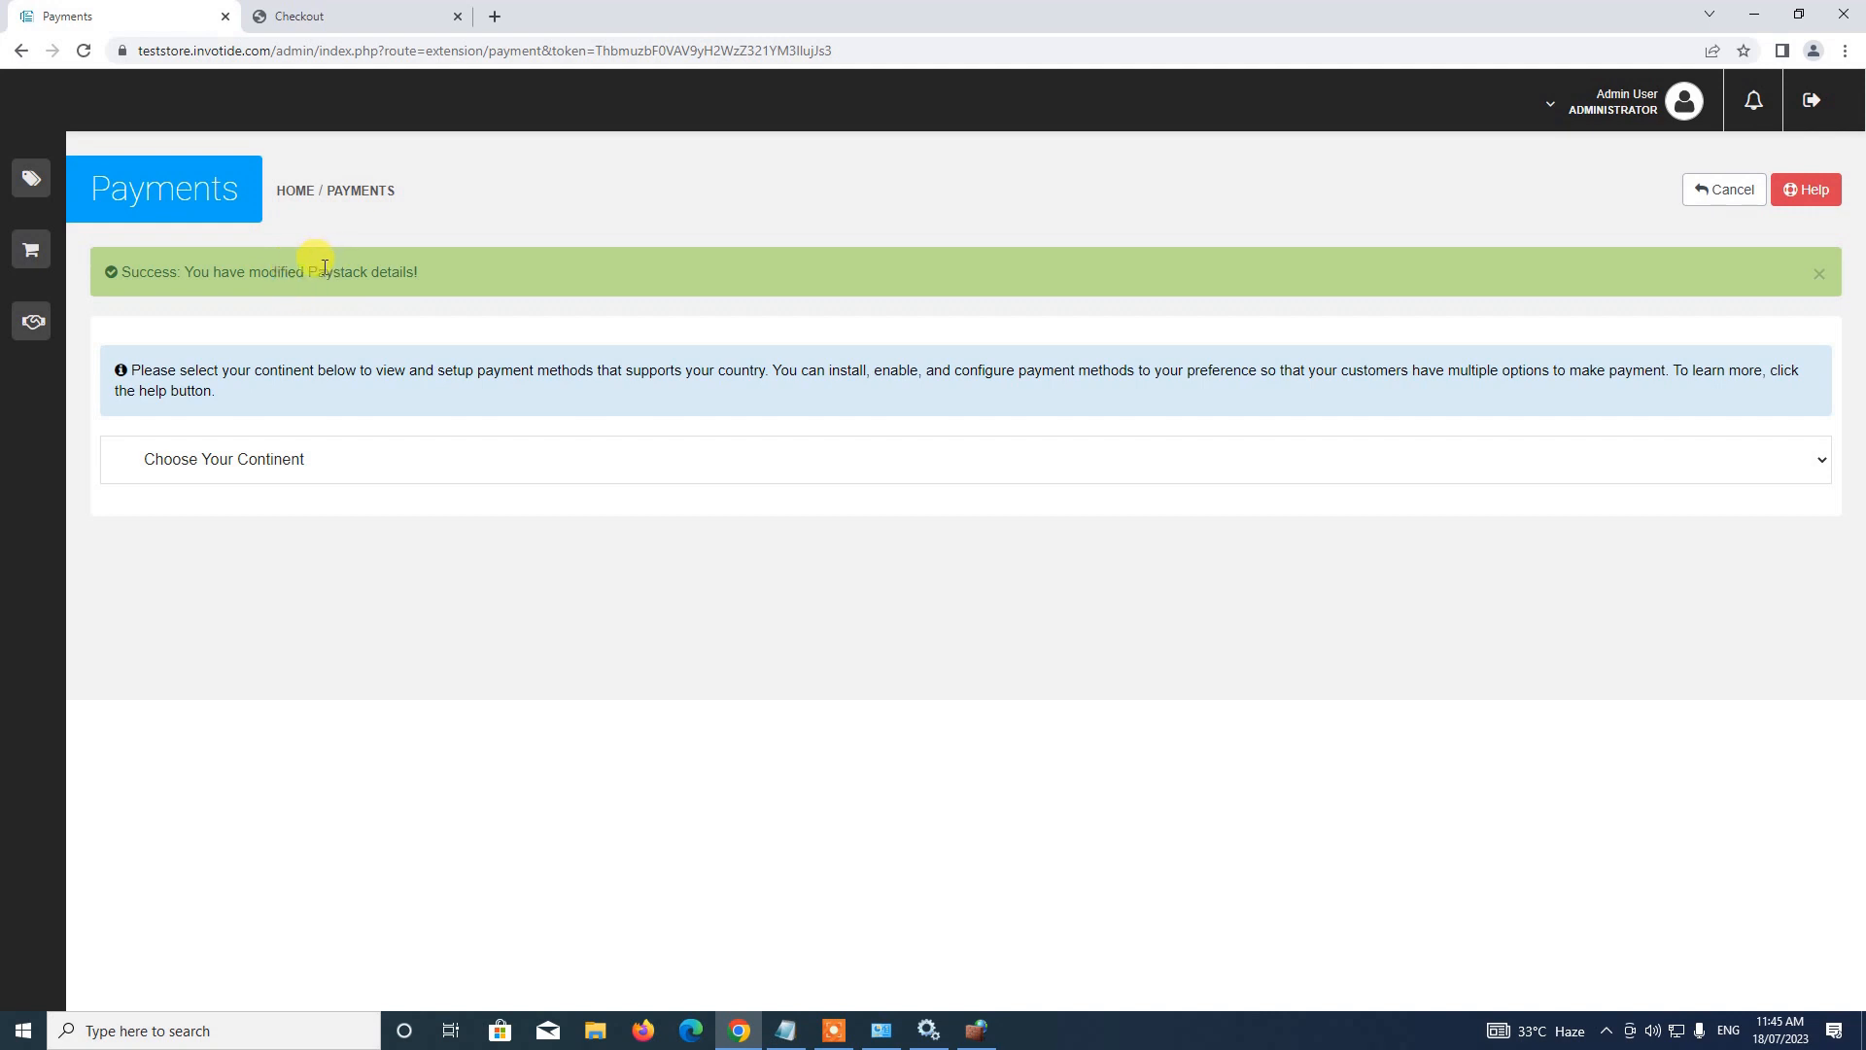
Filter the Modules page to the Selling Products category to find Product Subscription Manager
mouse_move(29, 175)
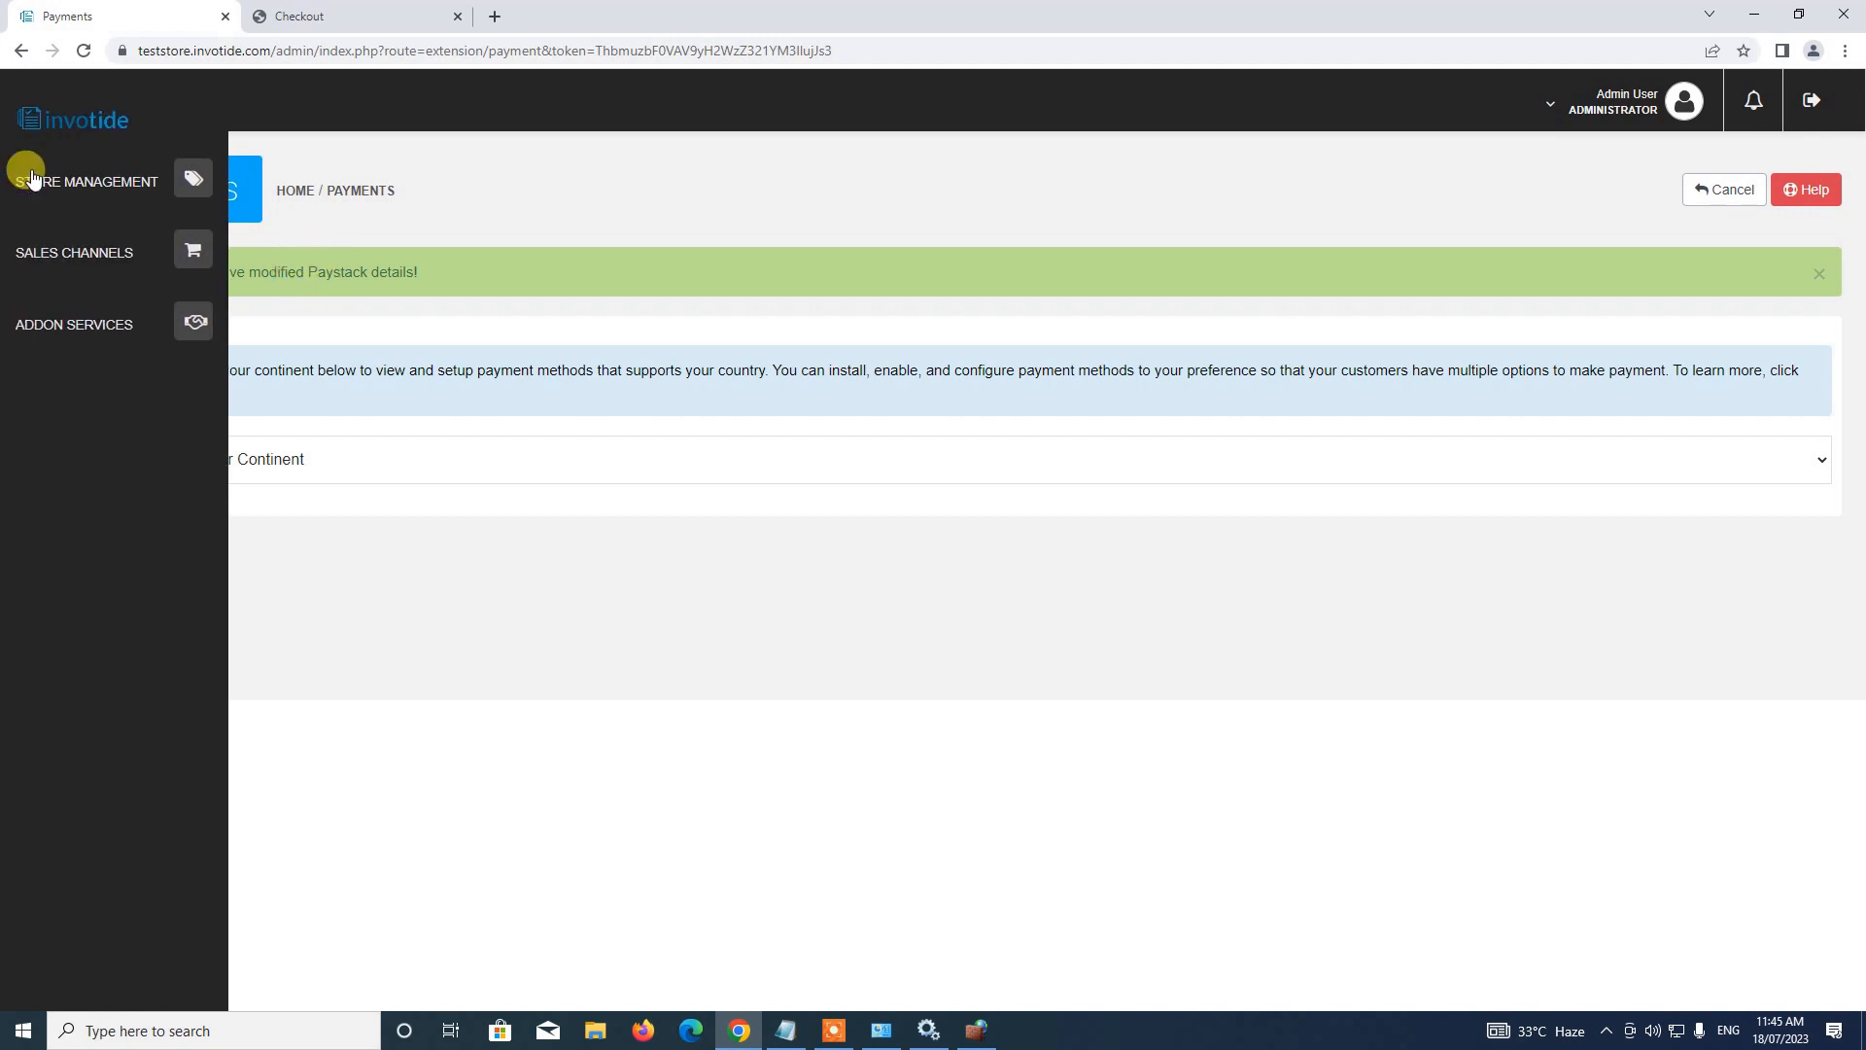
left_click(171, 183)
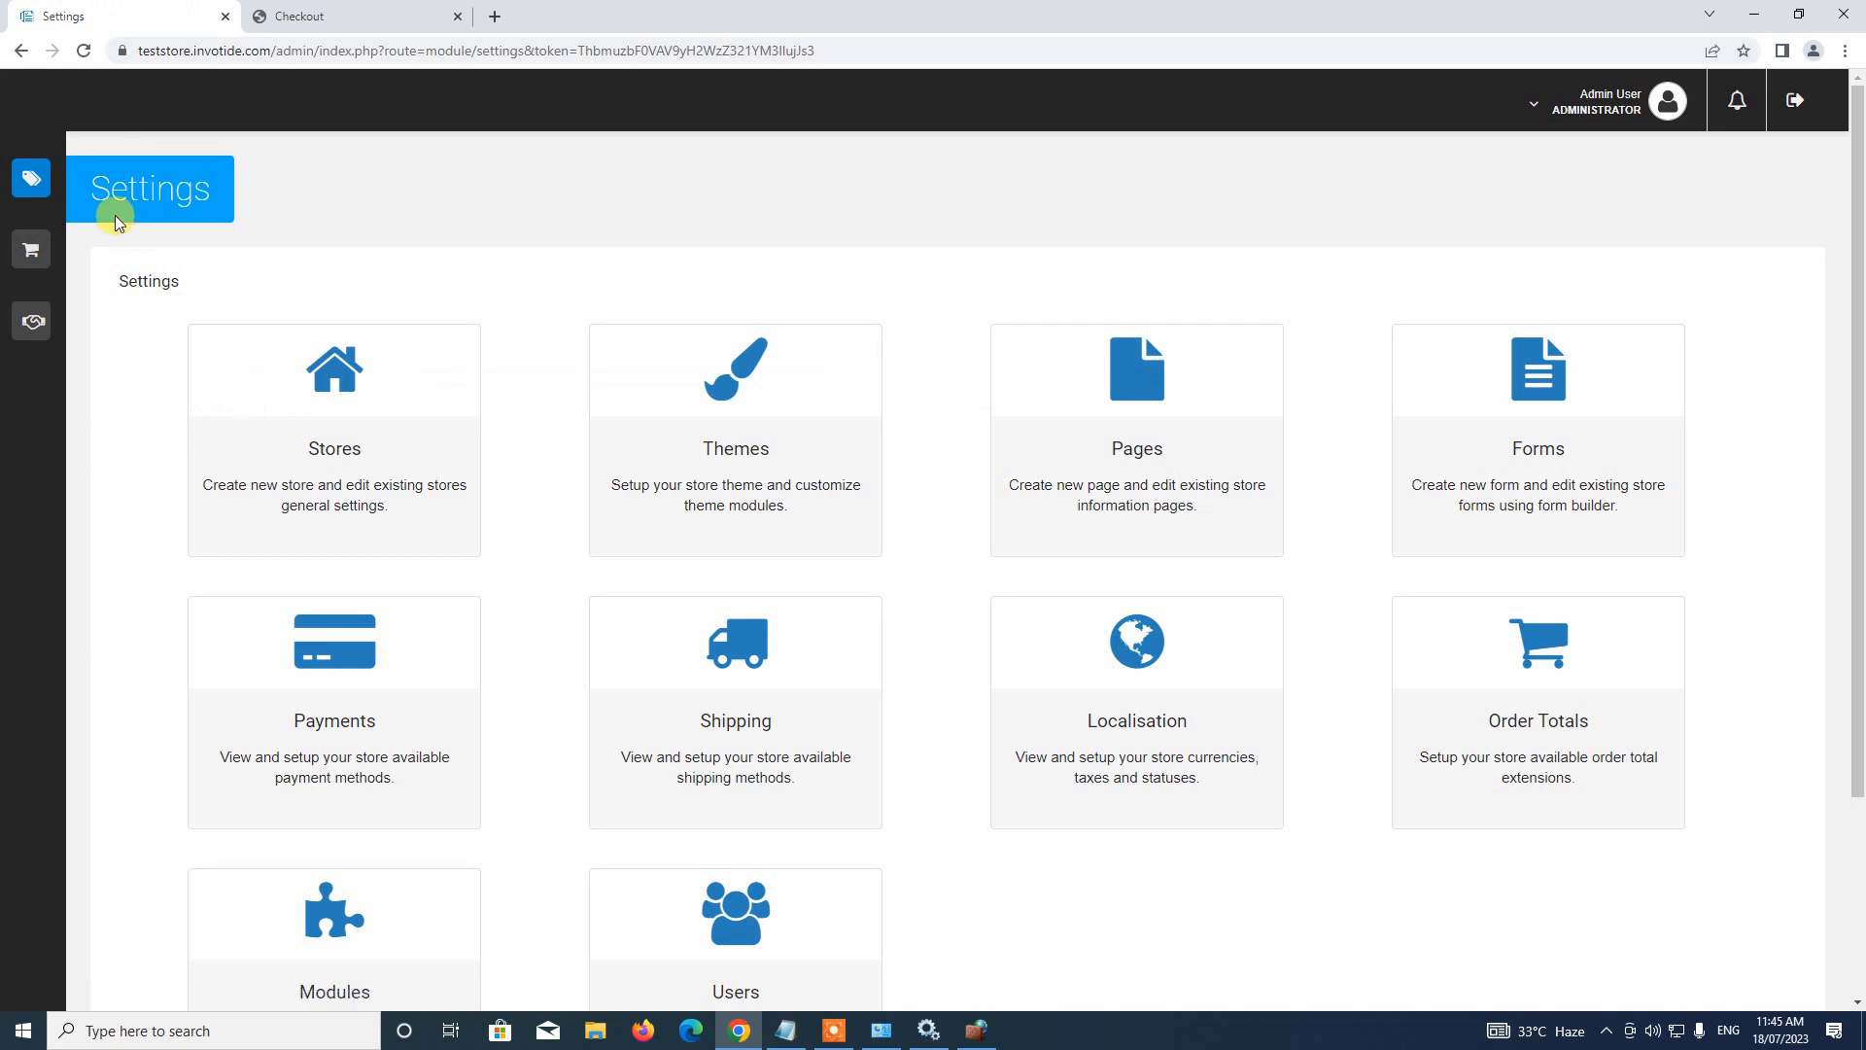
scroll(406, 253, "down", 2)
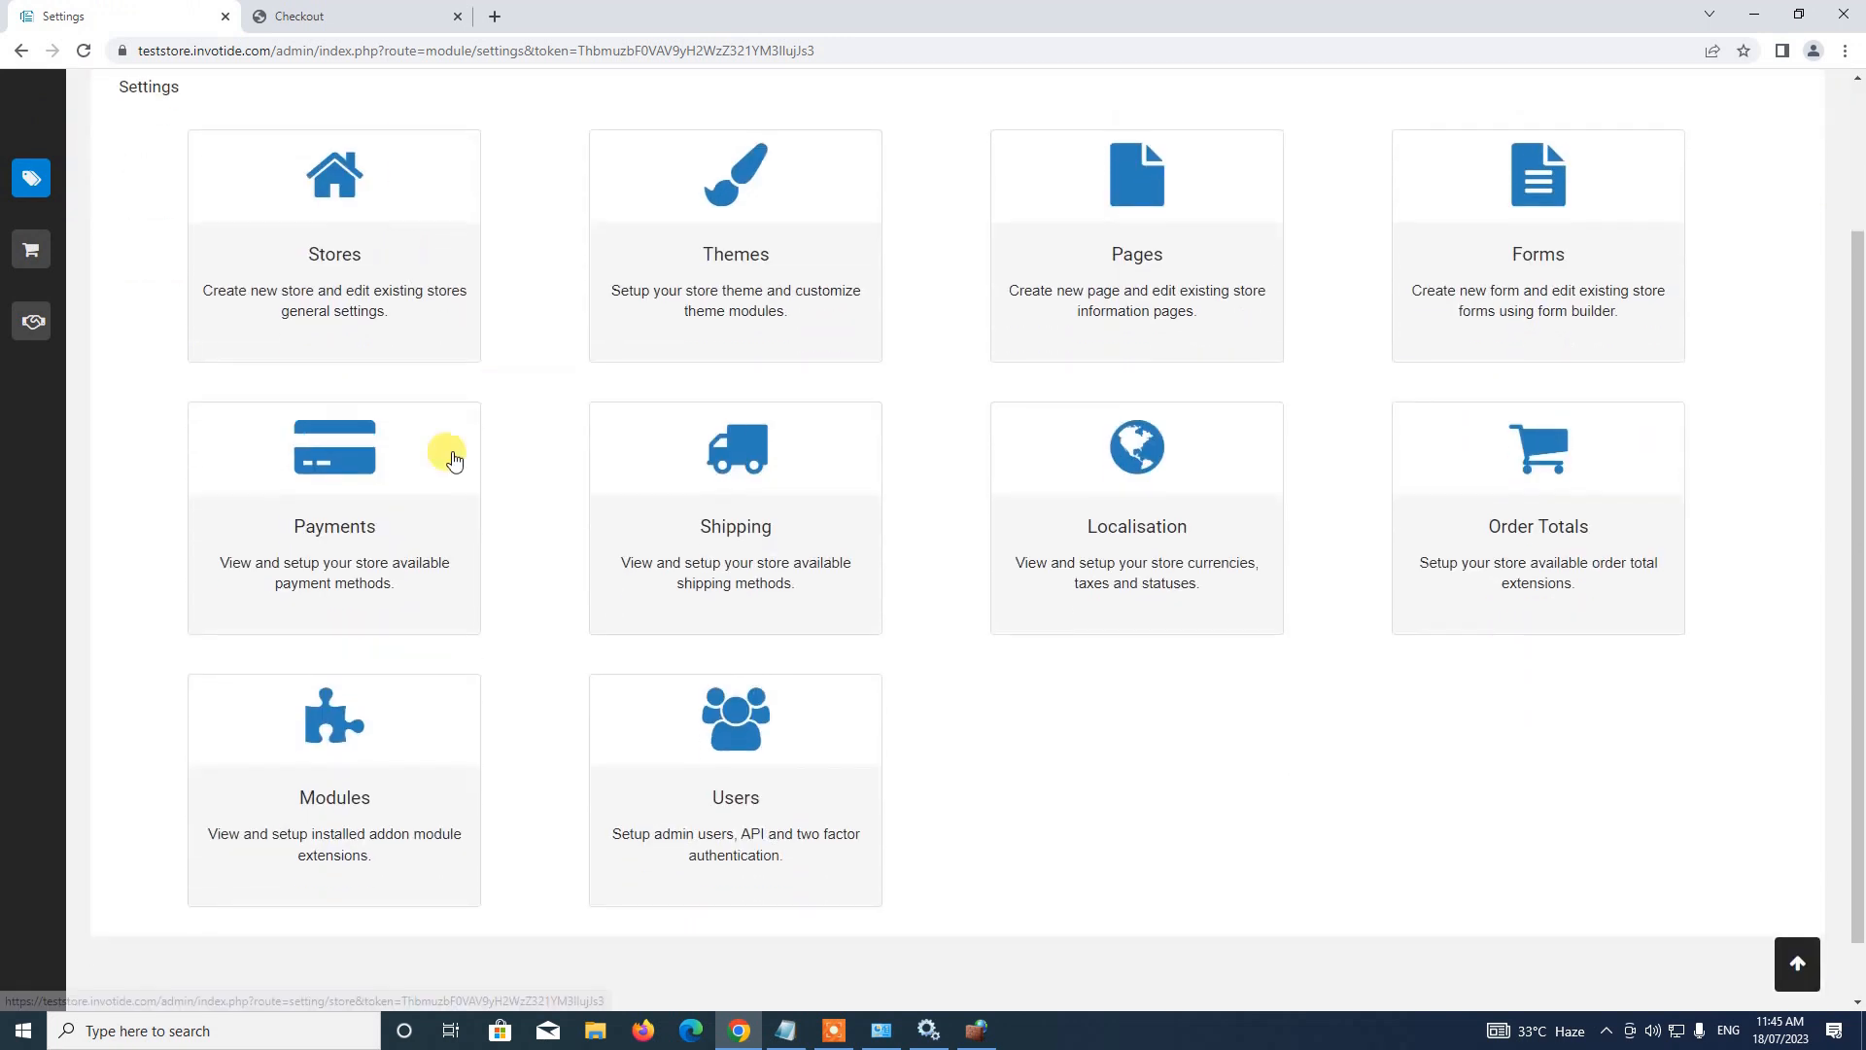
left_click(366, 750)
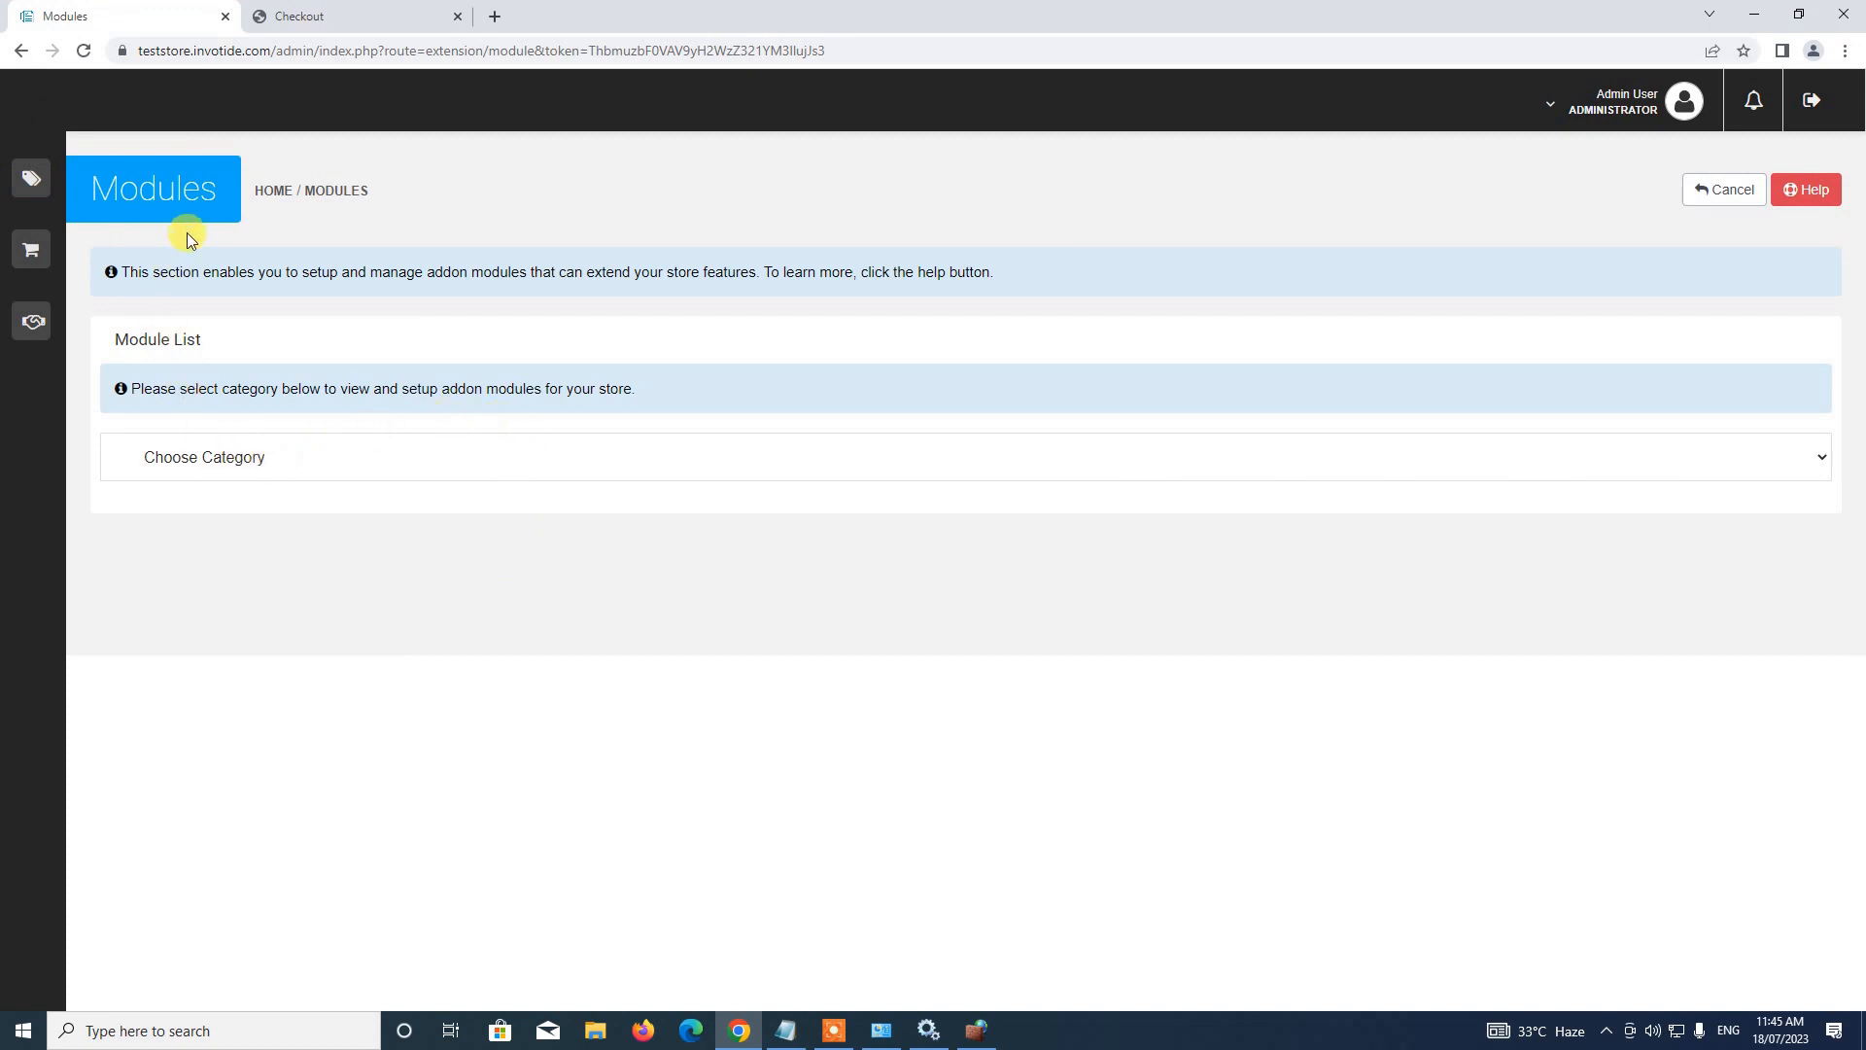
left_click(296, 472)
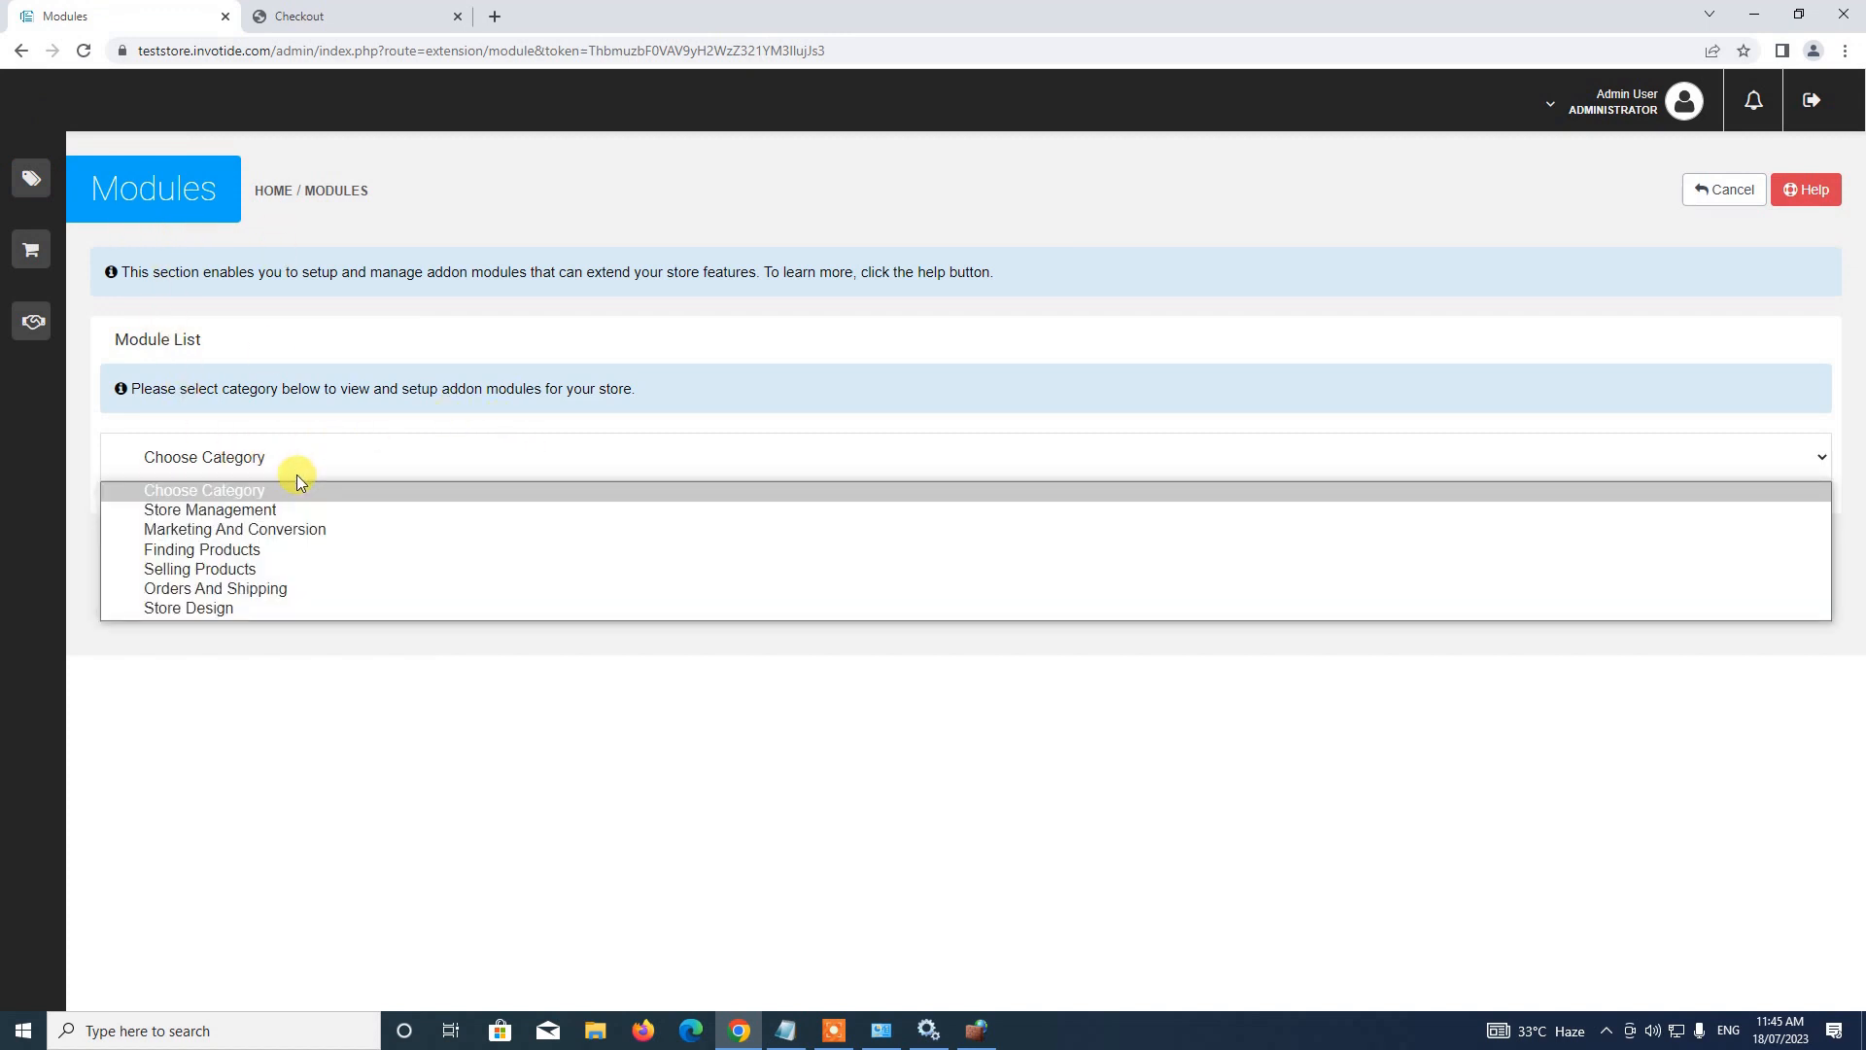
left_click(264, 570)
scroll(258, 486, "down", 2)
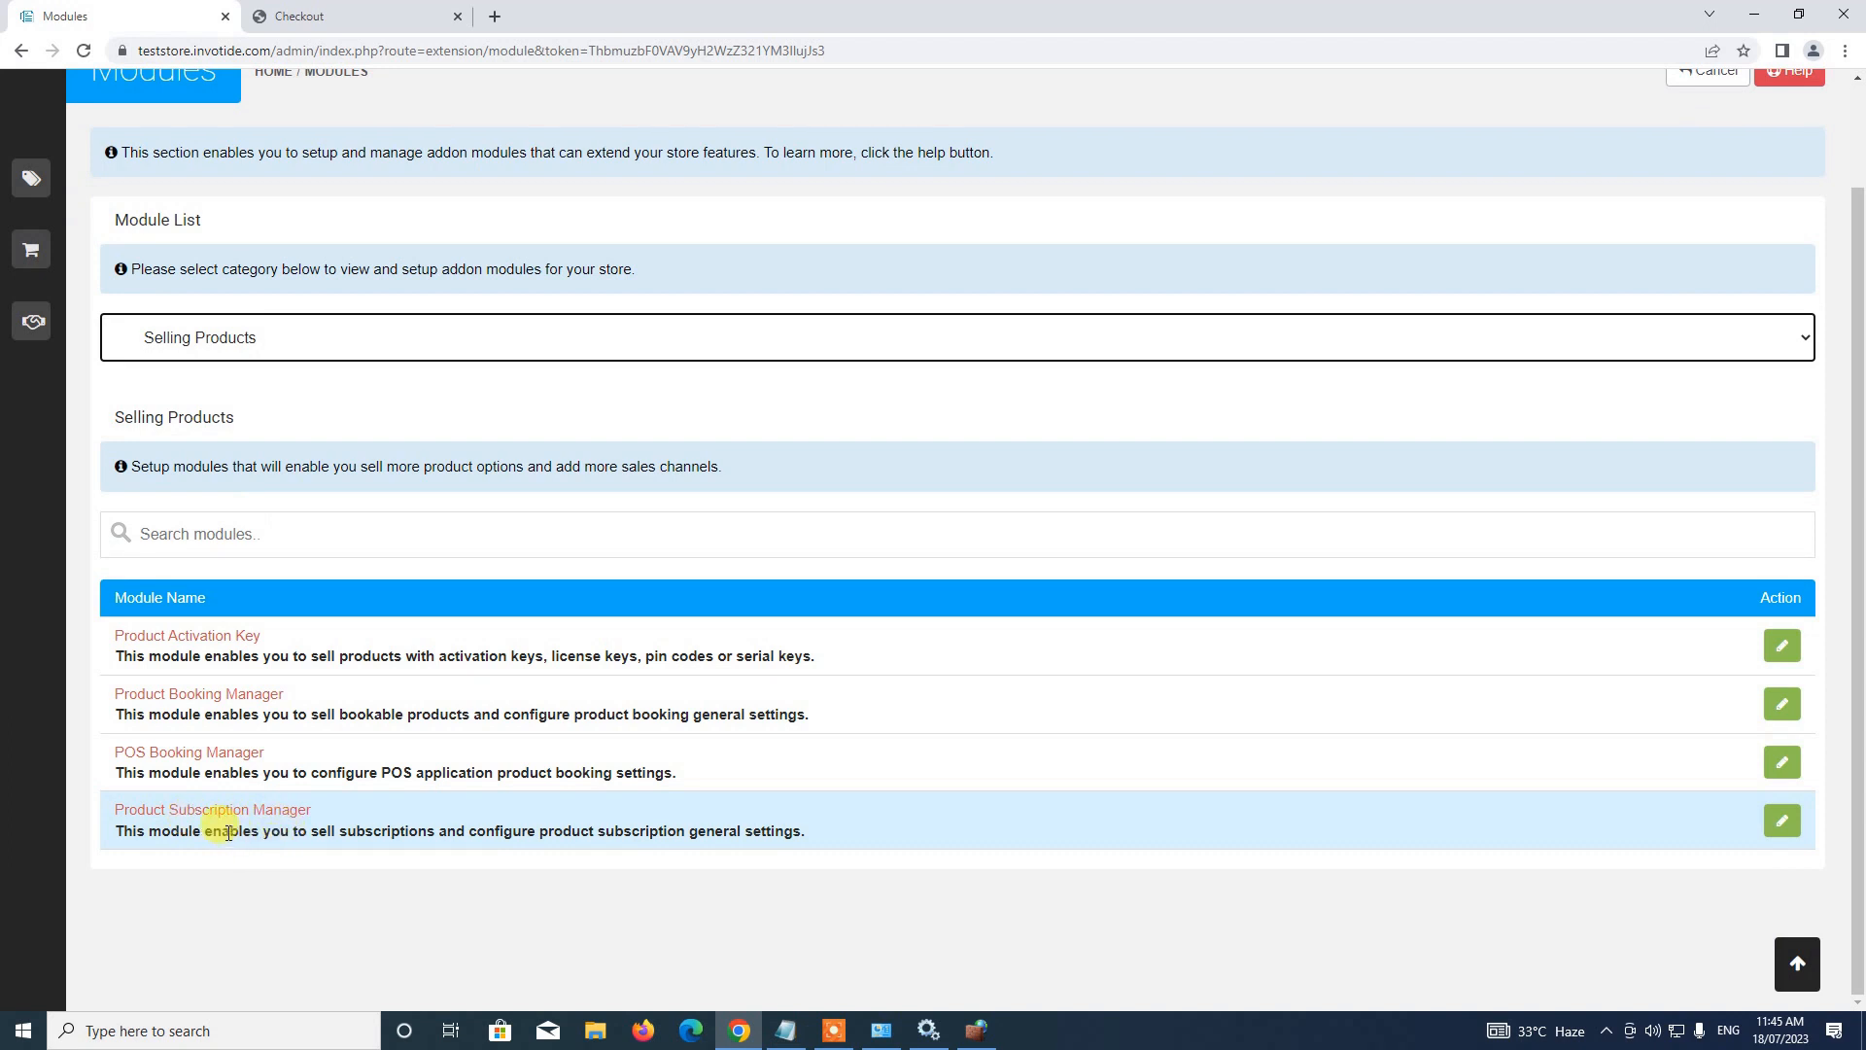
Save Product Subscription Manager with Paystack and Free Checkout as payment methods, then return to checkout
left_click(1781, 820)
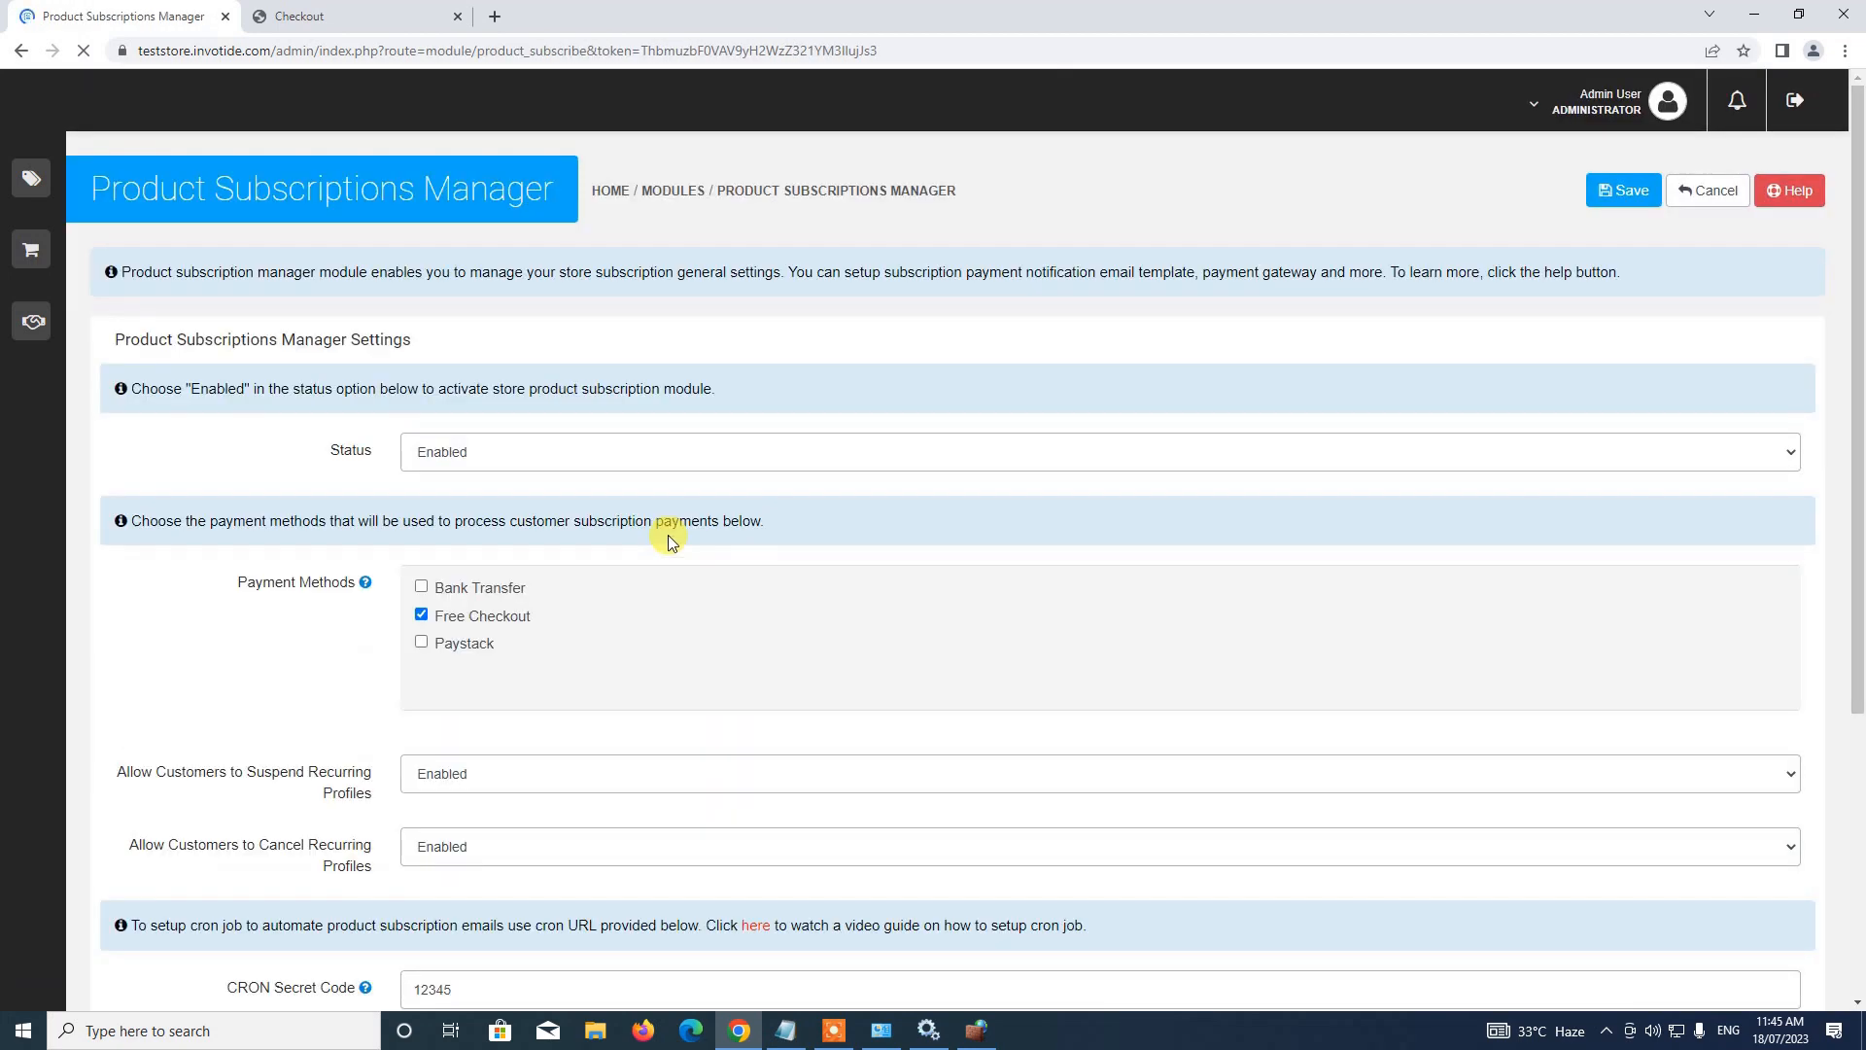
scroll(532, 352, "down", 1)
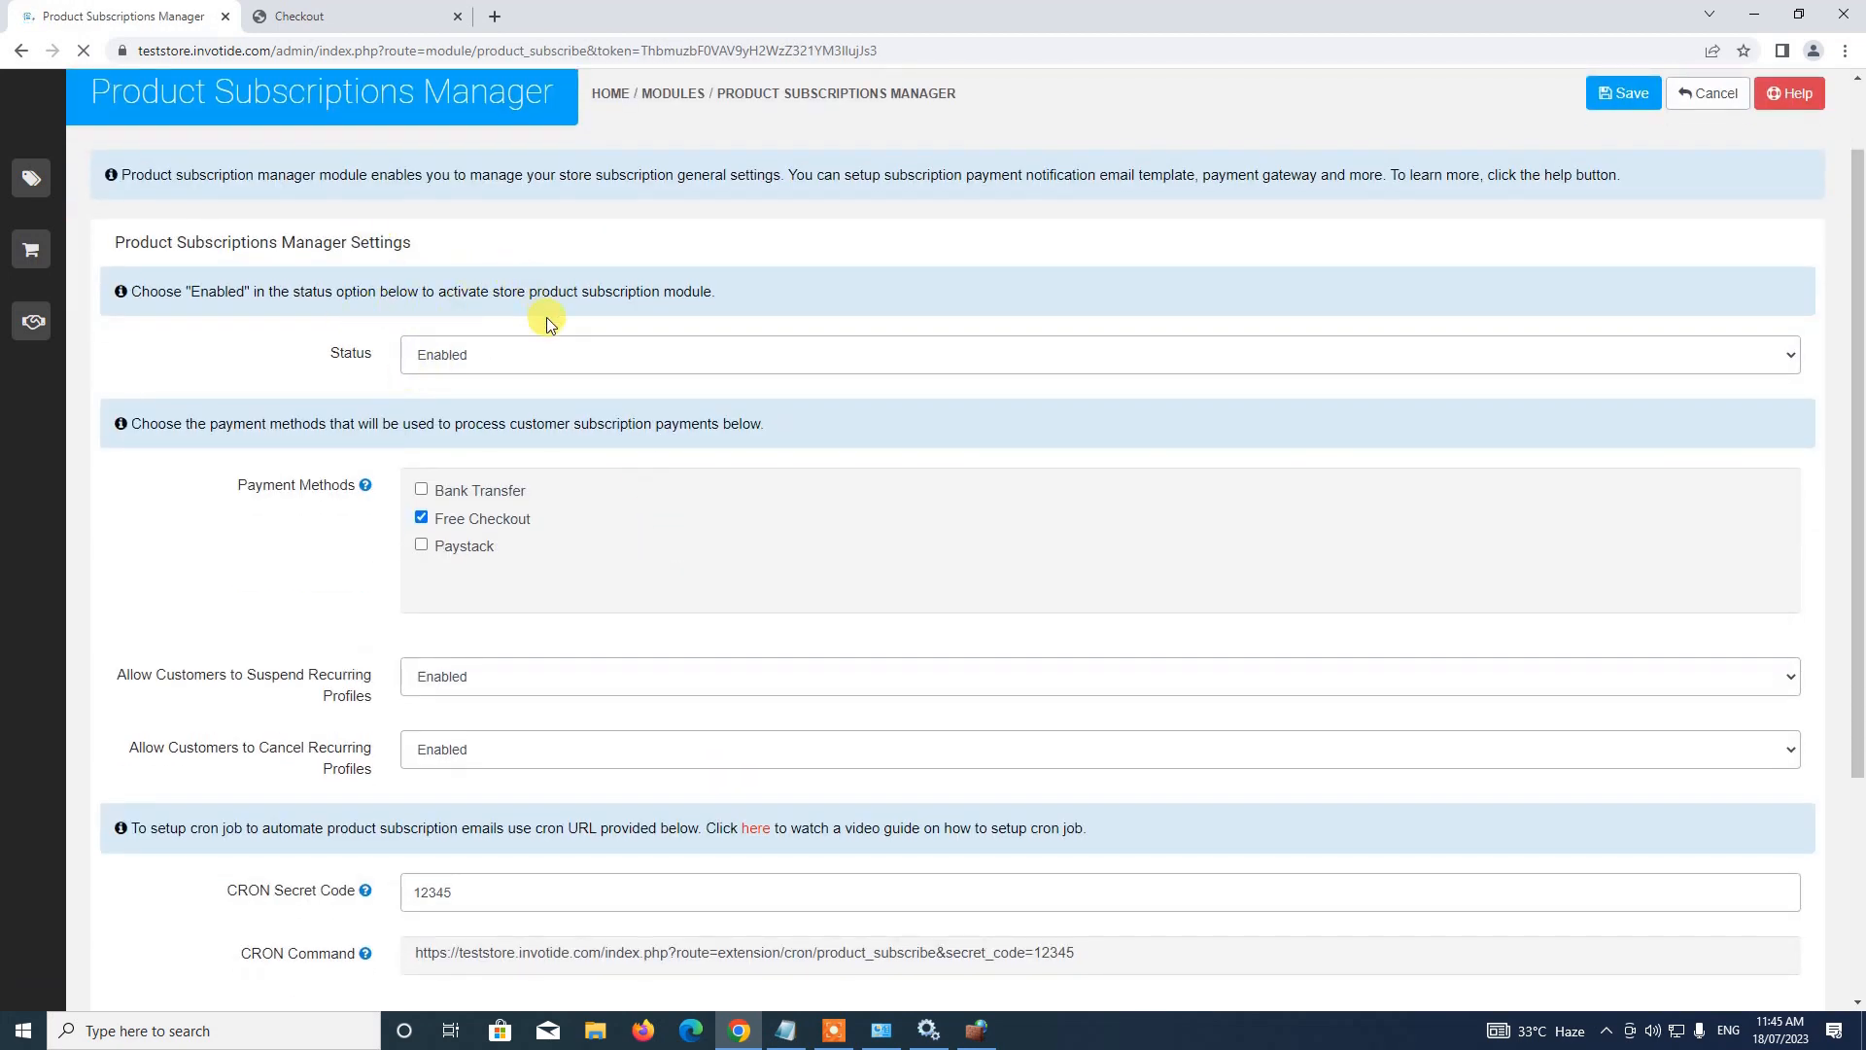
scroll(544, 321, "down", 2)
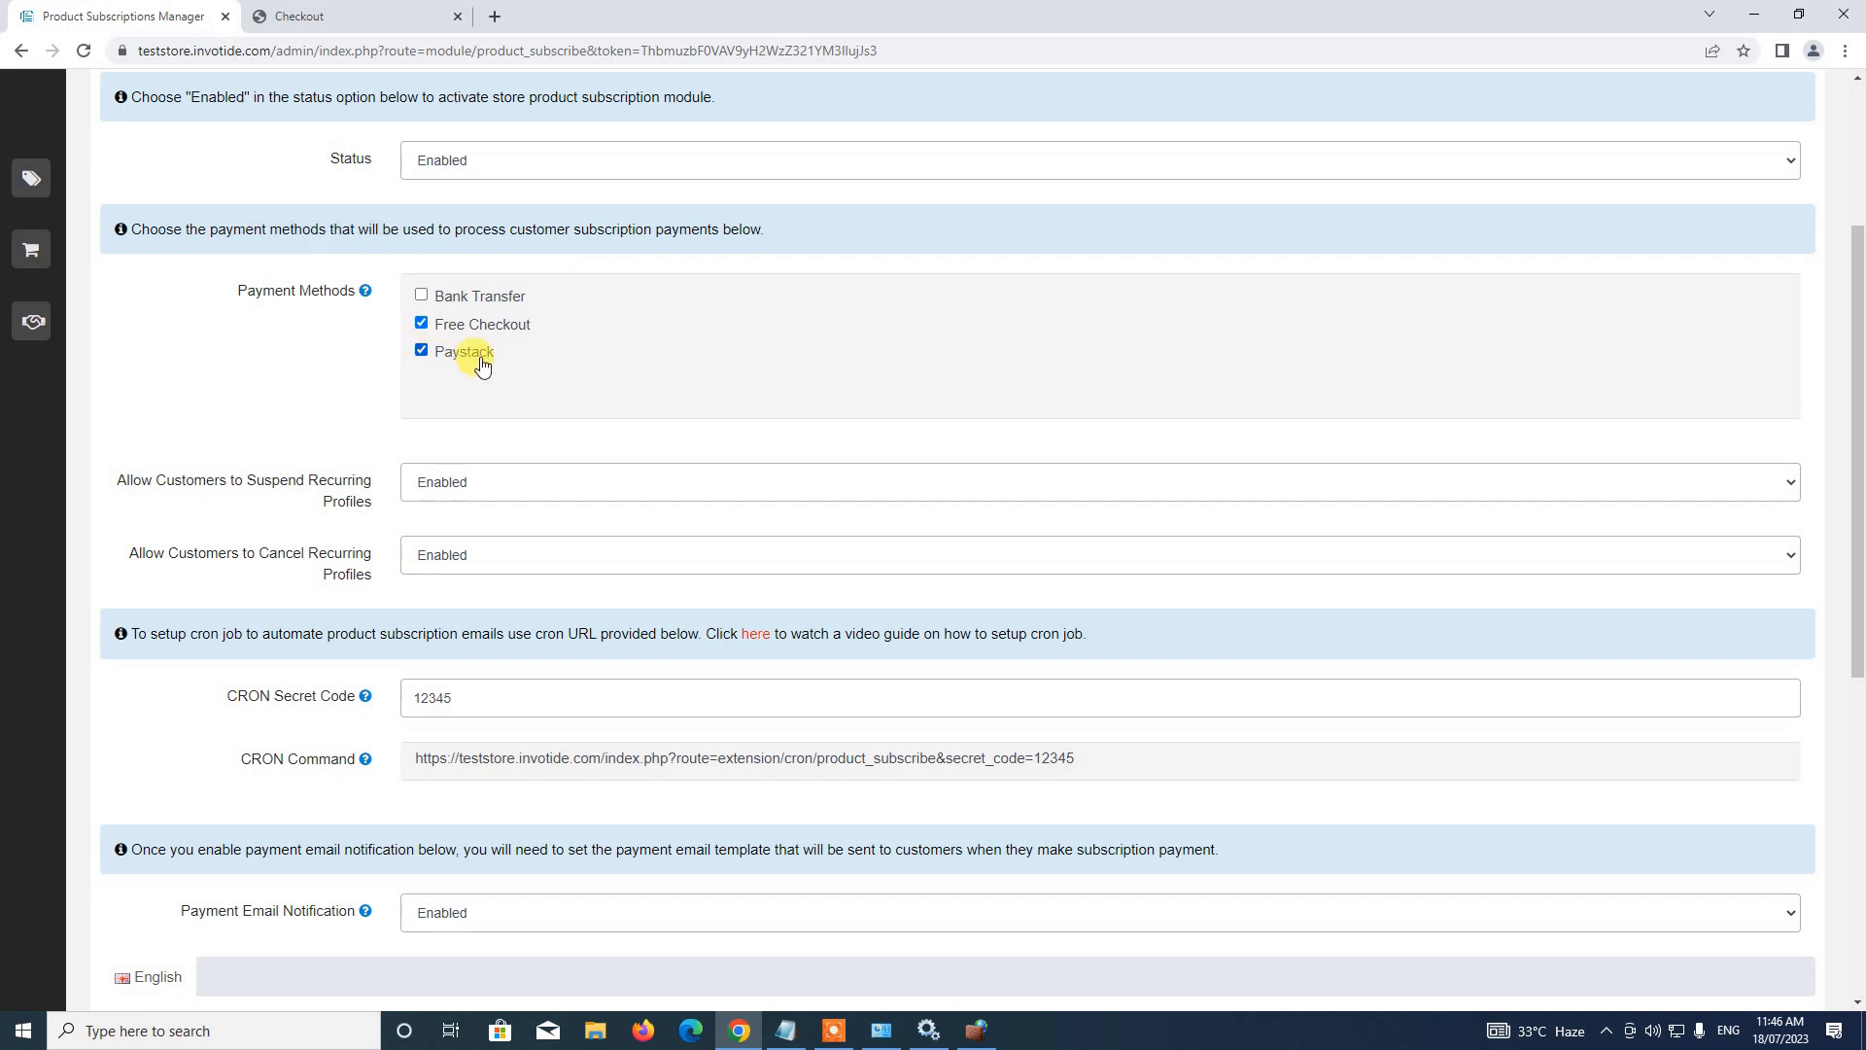
scroll(783, 399, "up", 2)
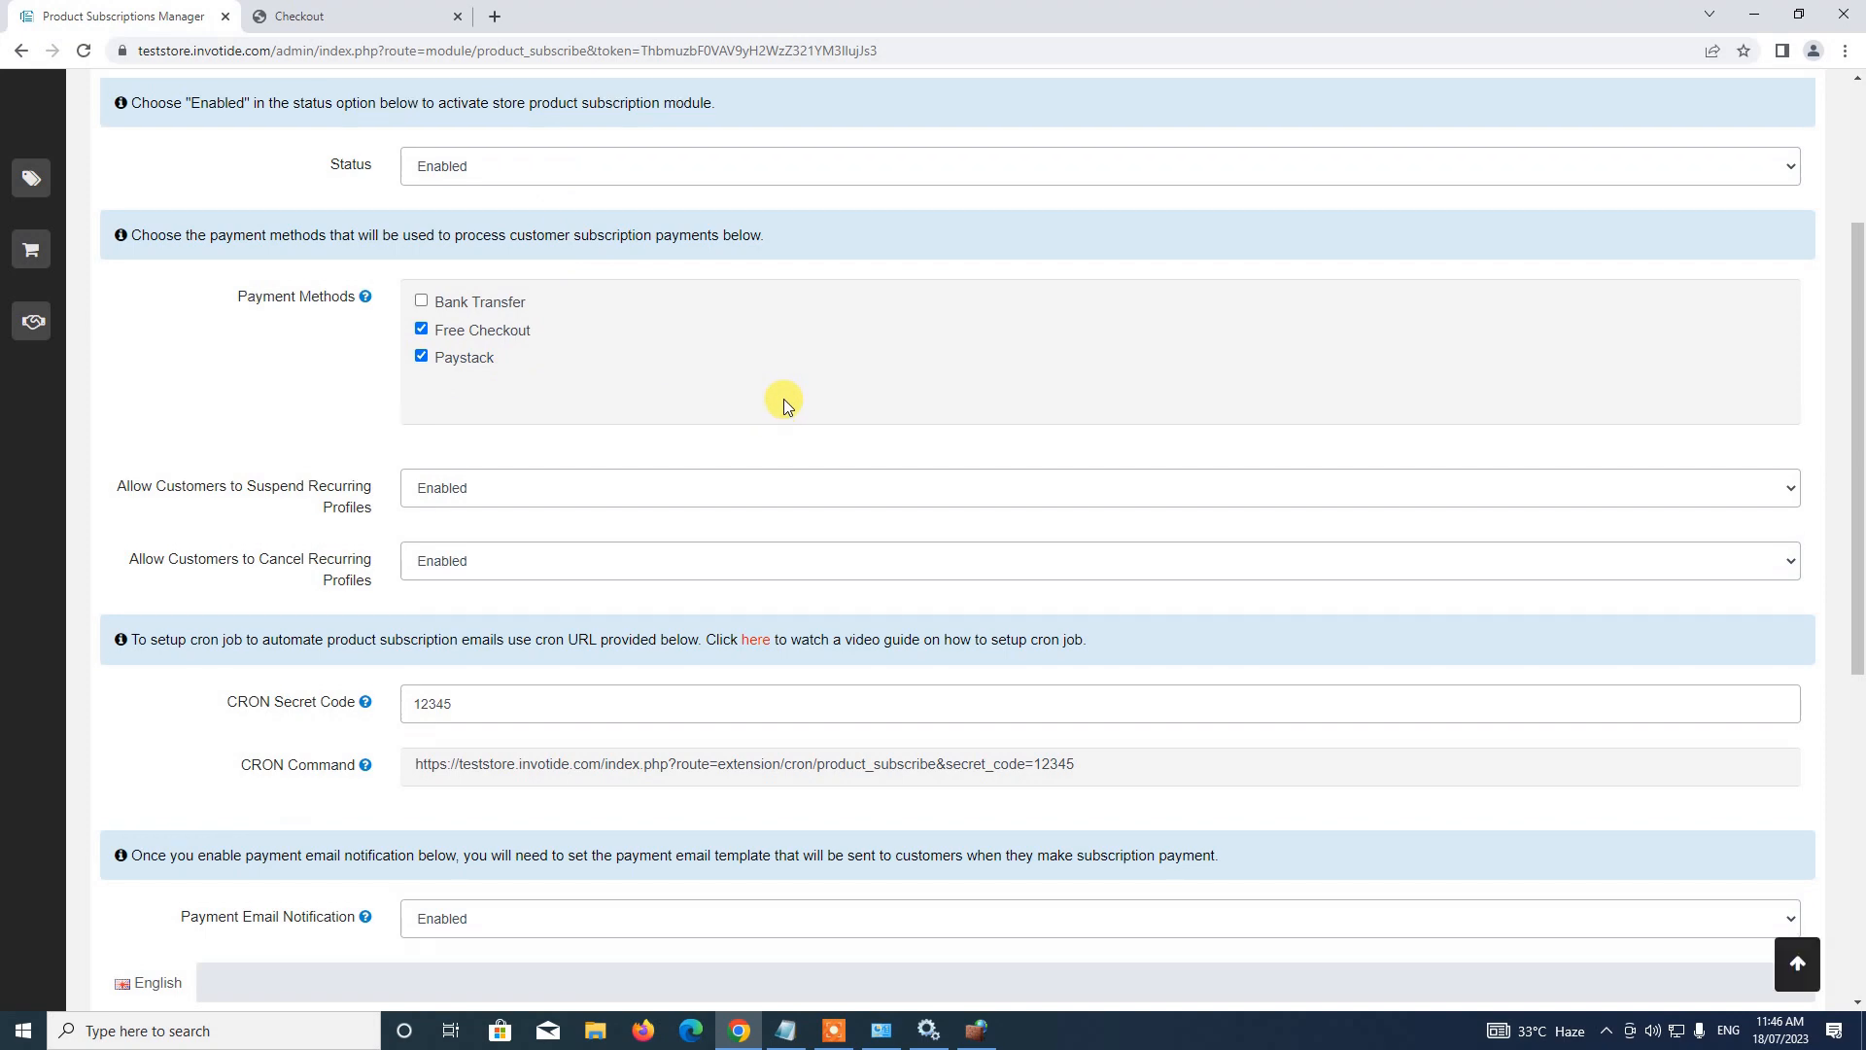
scroll(784, 398, "down", 3)
scroll(784, 399, "up", 4)
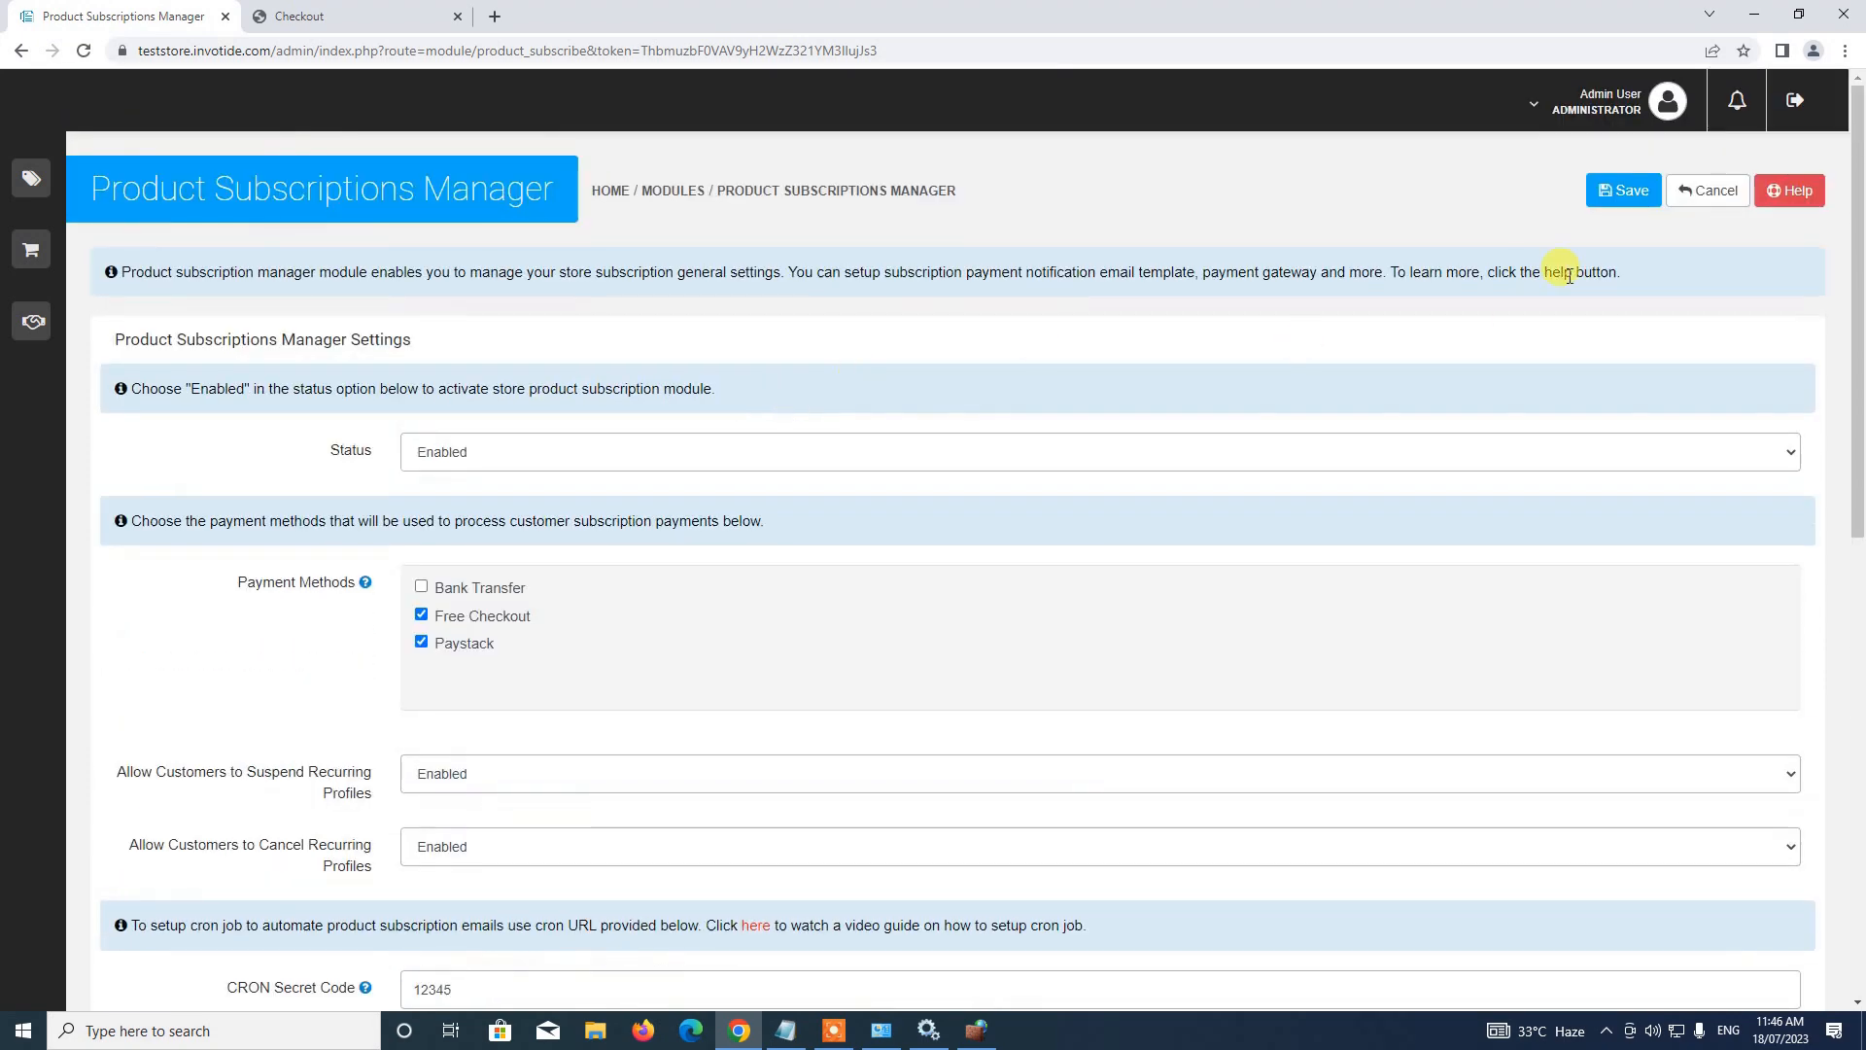
left_click(1631, 195)
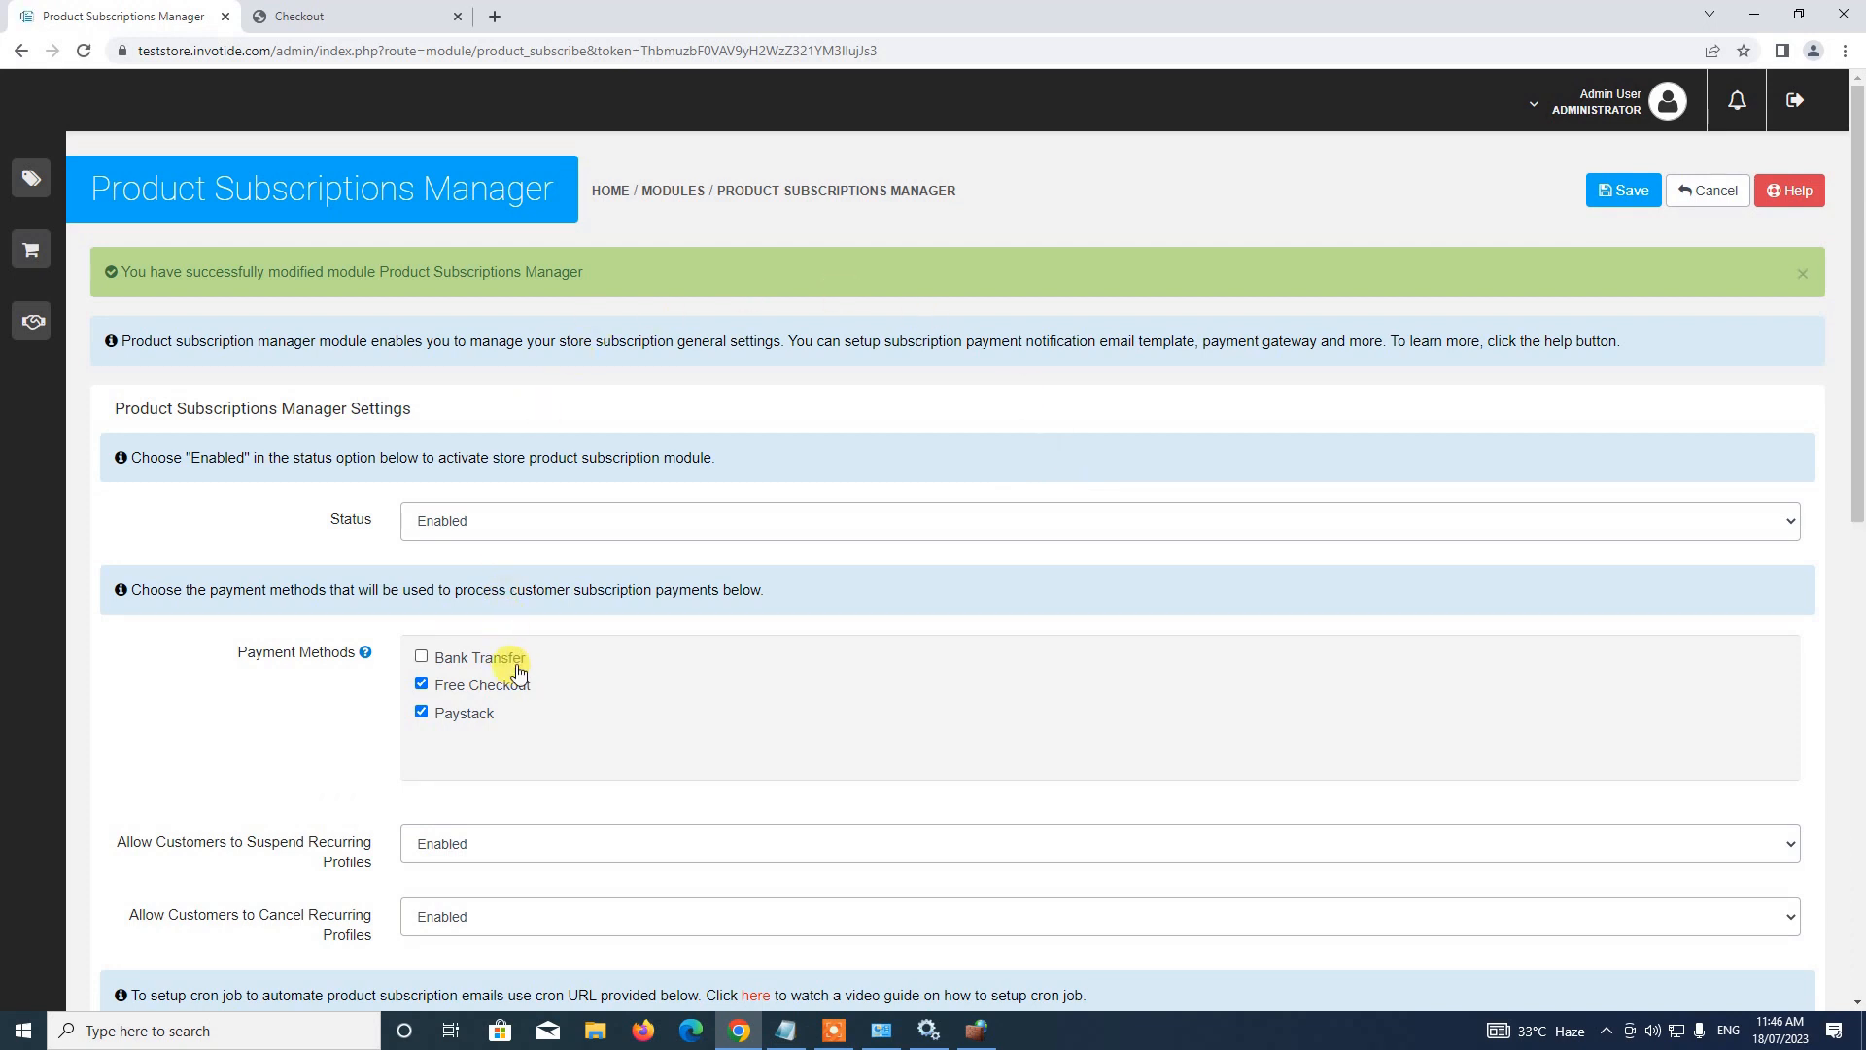
left_click(328, 9)
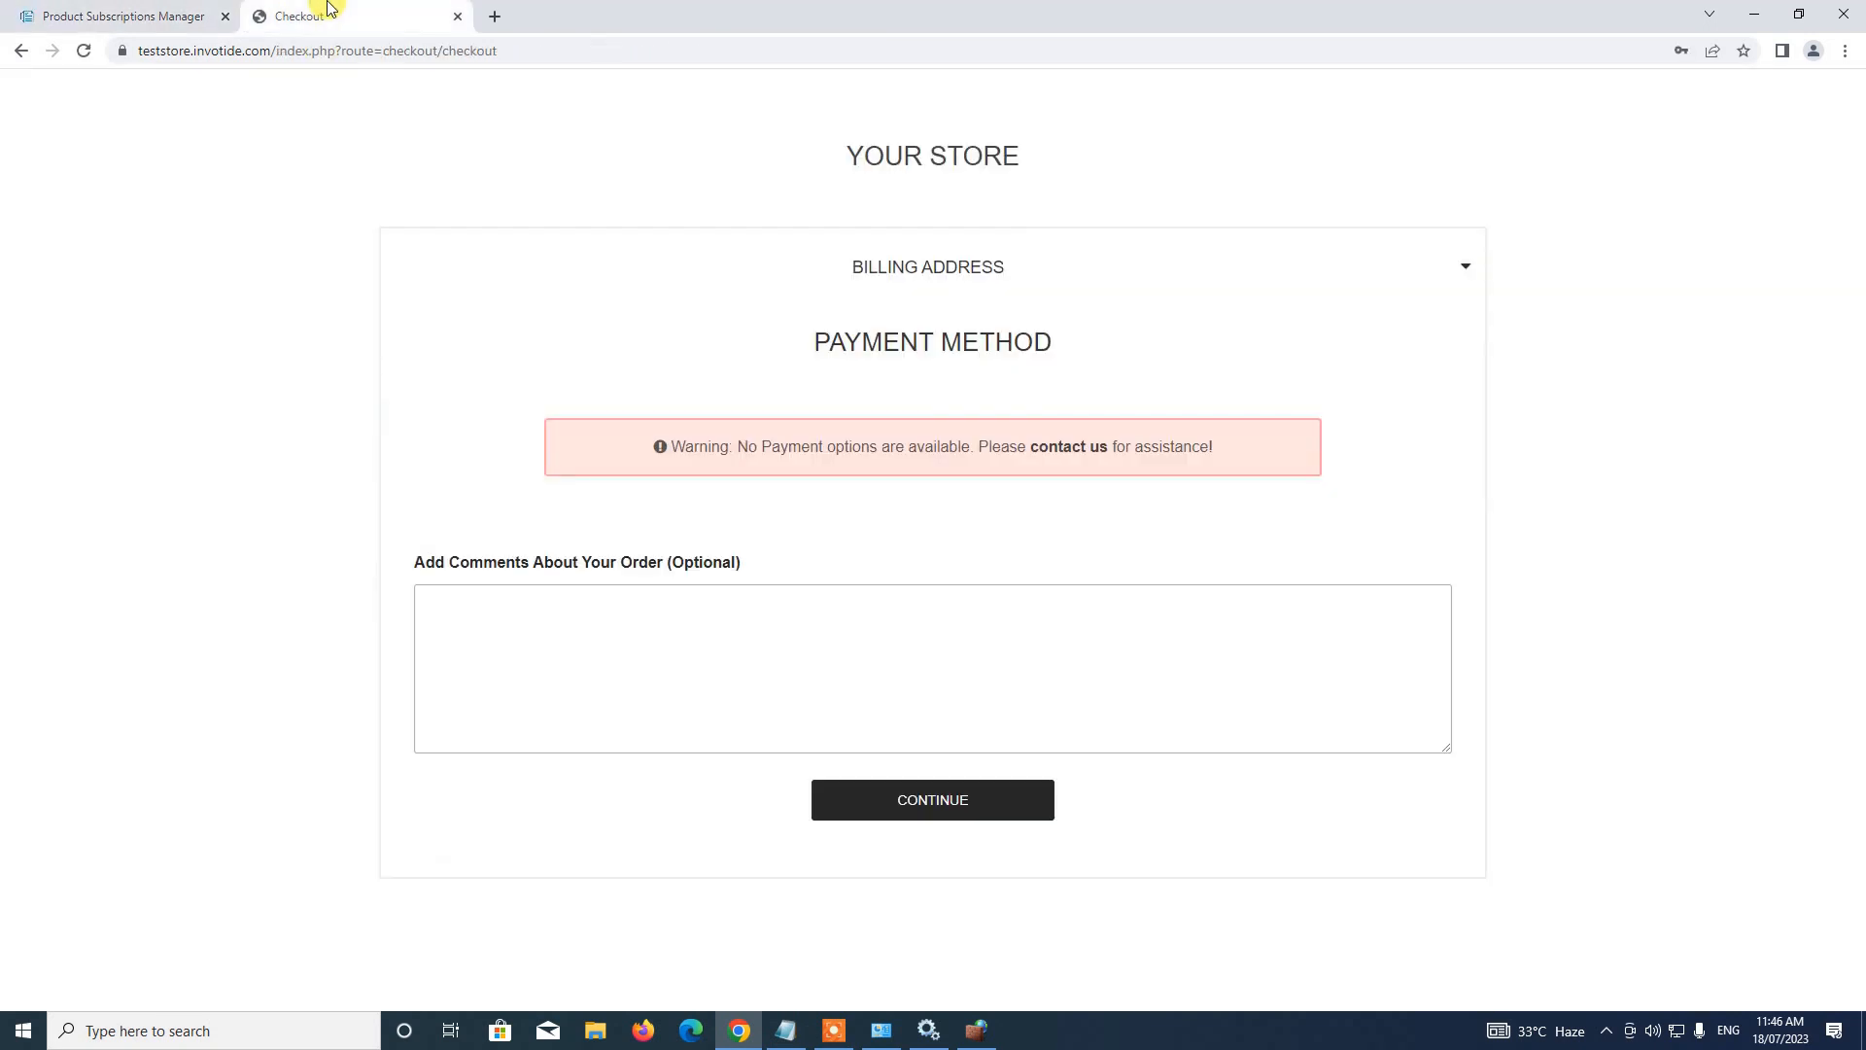
Reload checkout and confirm the $100 Demo Subscription order using Pay with Paystack
left_click(84, 50)
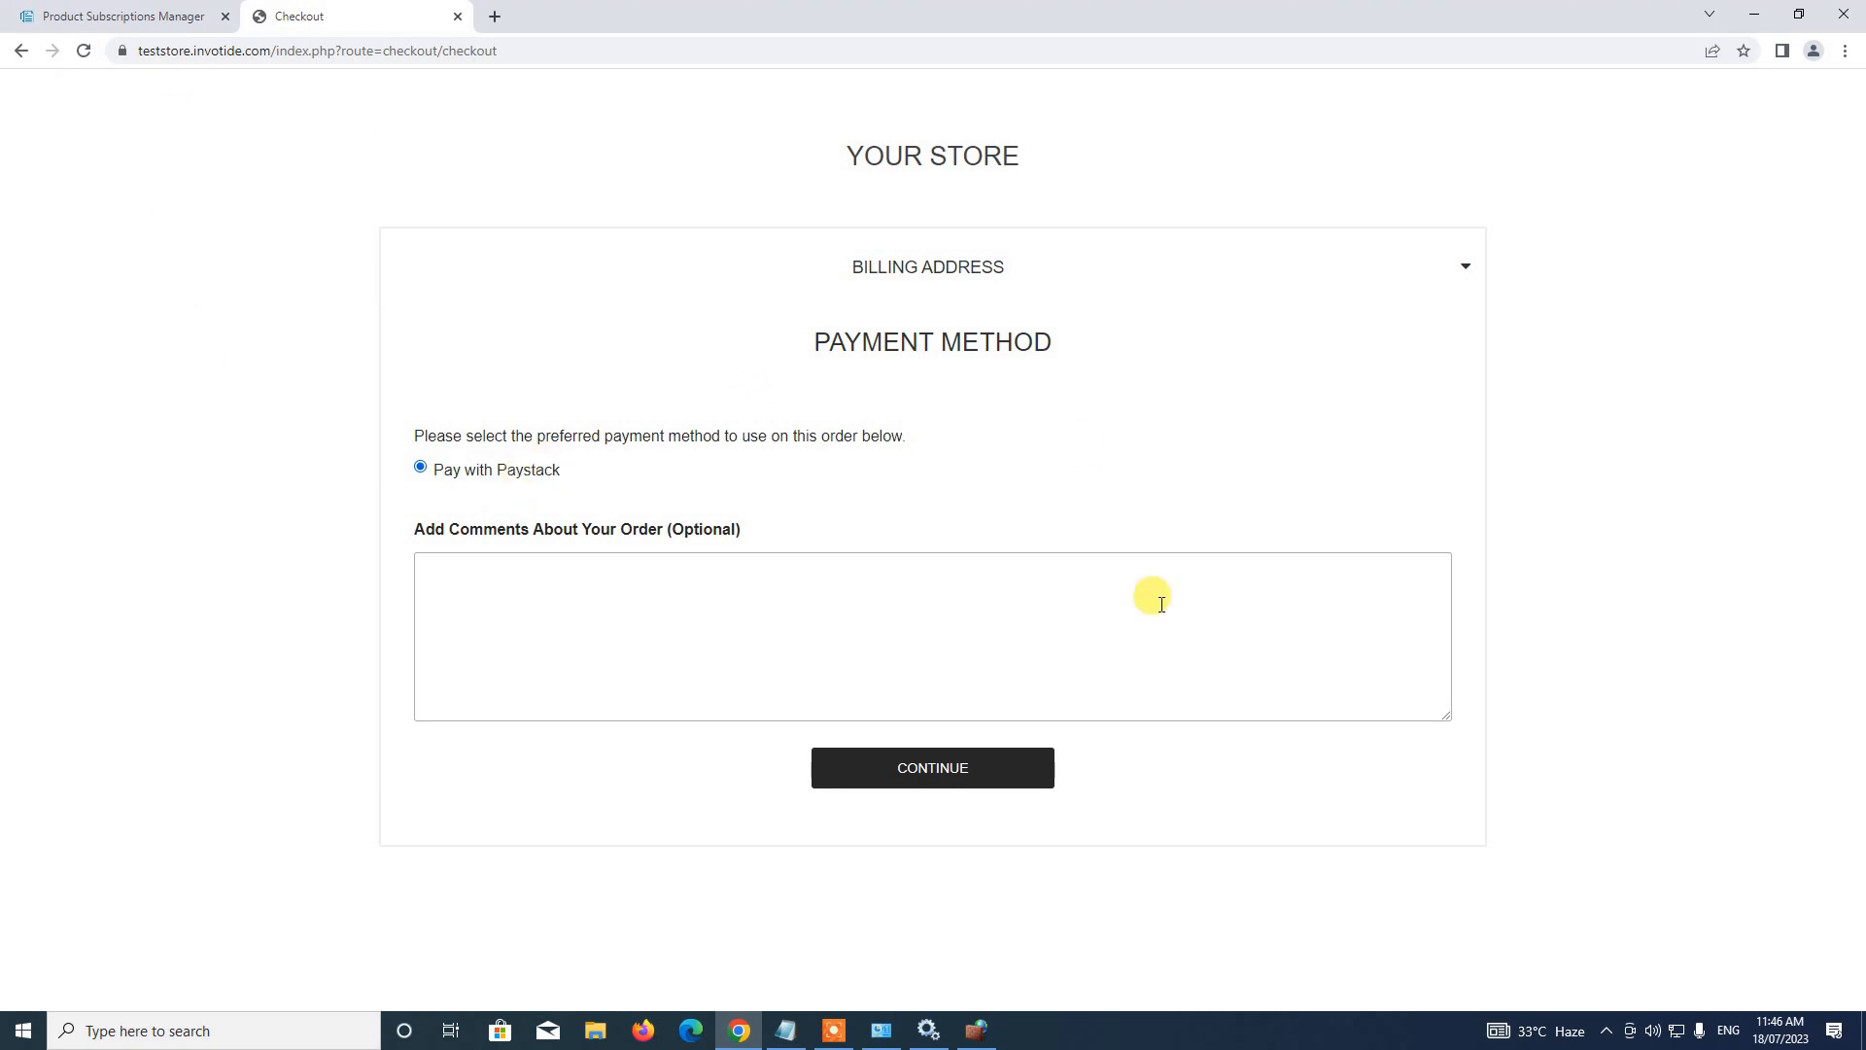
left_click(958, 773)
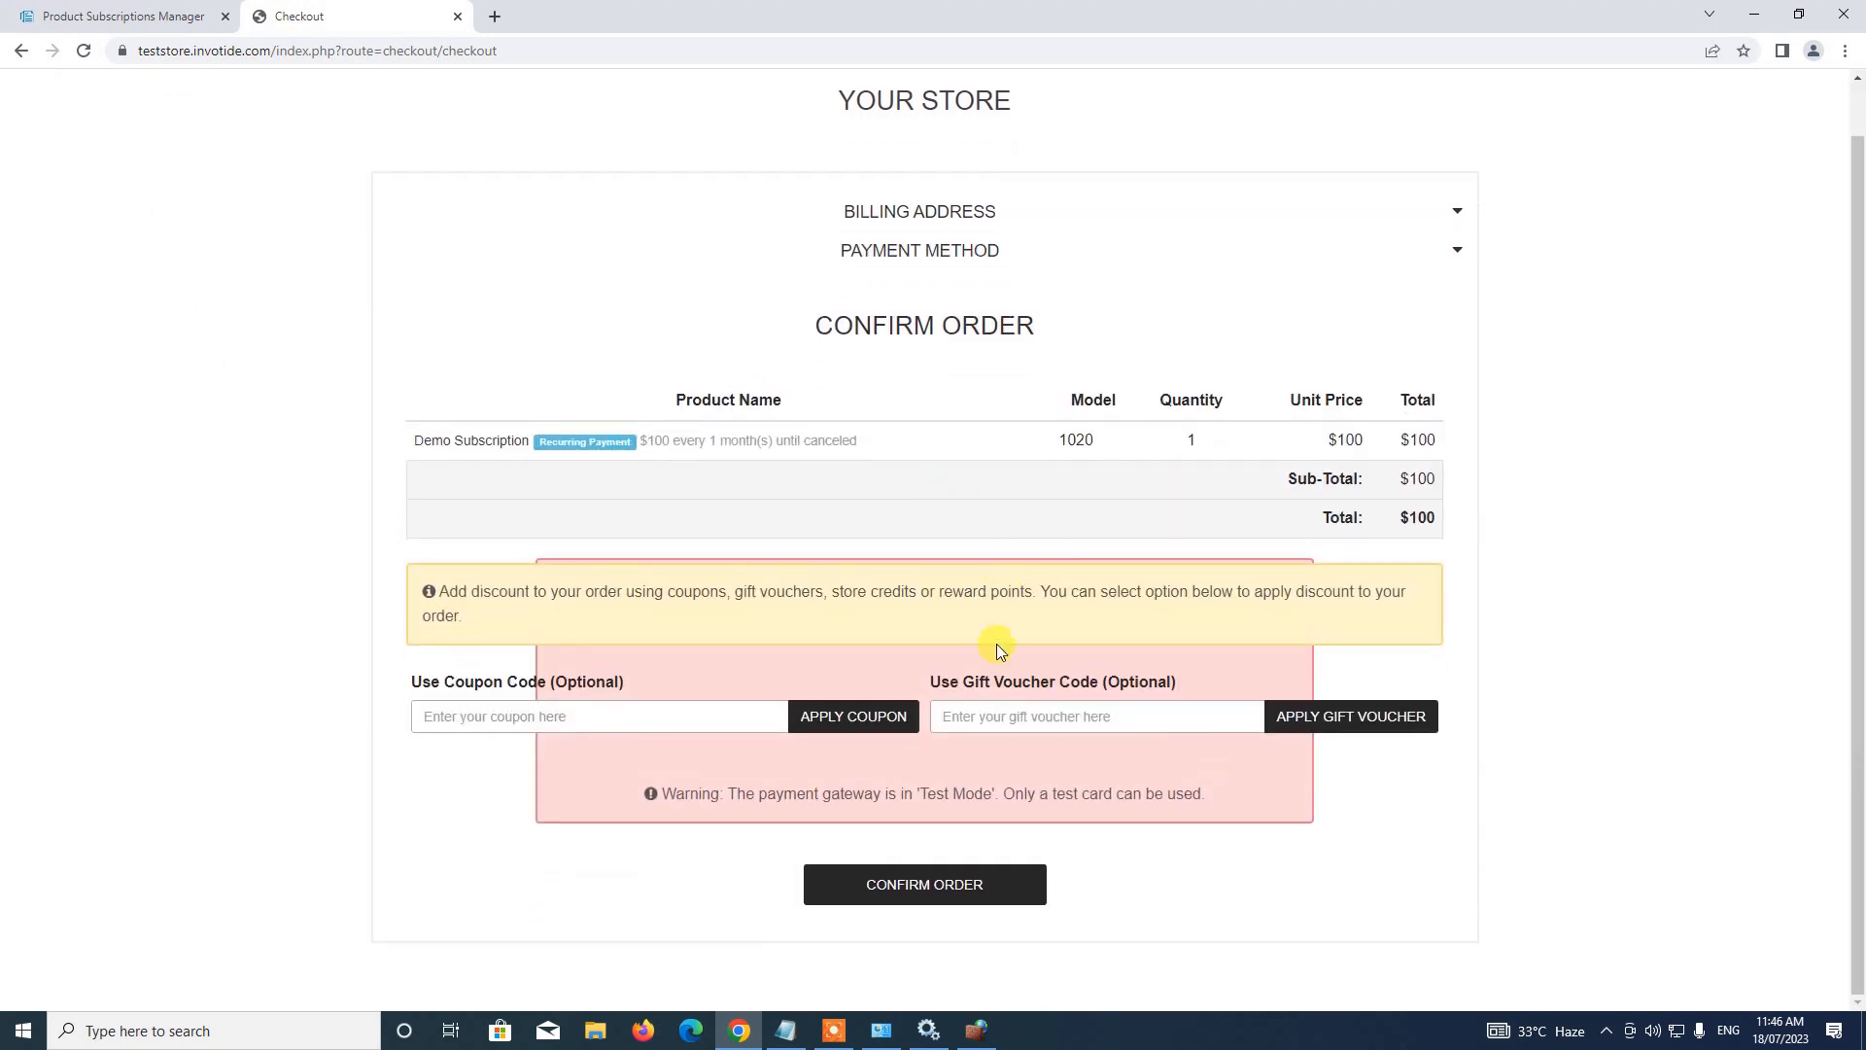
left_click(917, 897)
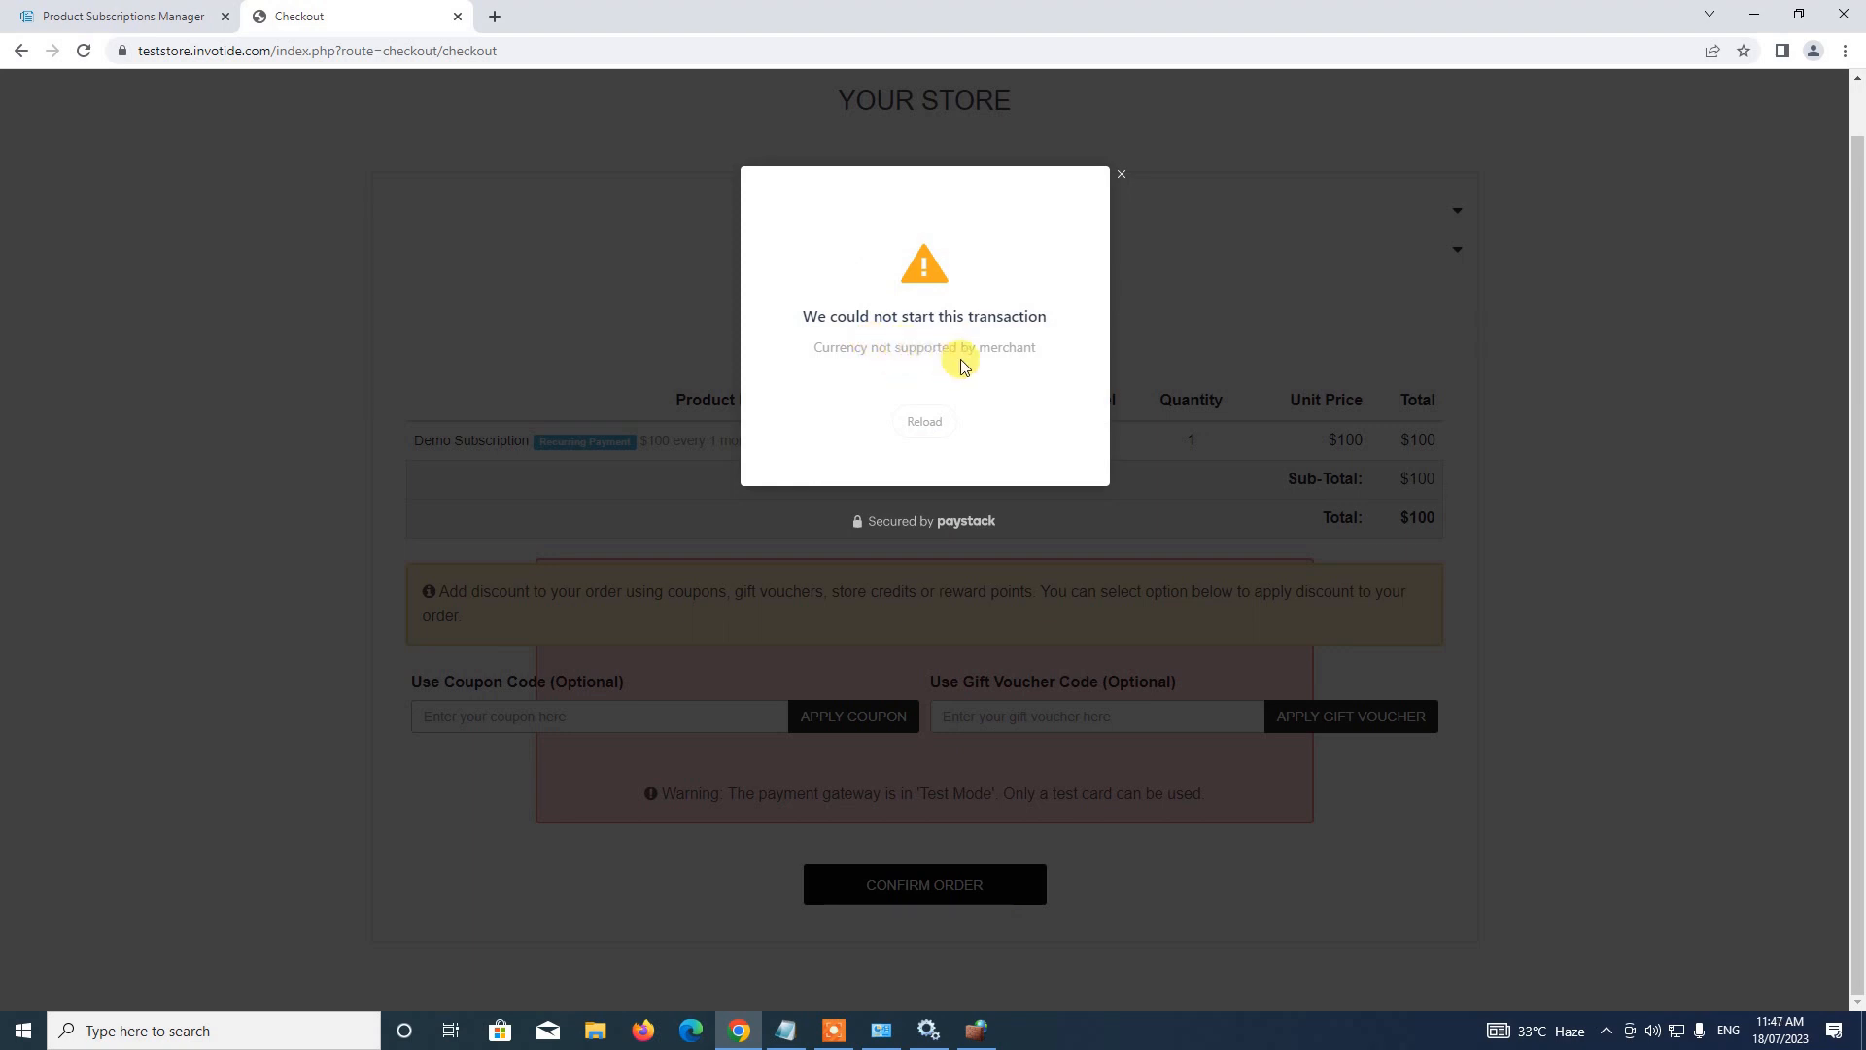
Dismiss the Paystack currency error and switch the store currency to Nigerian Naira
left_click(1122, 181)
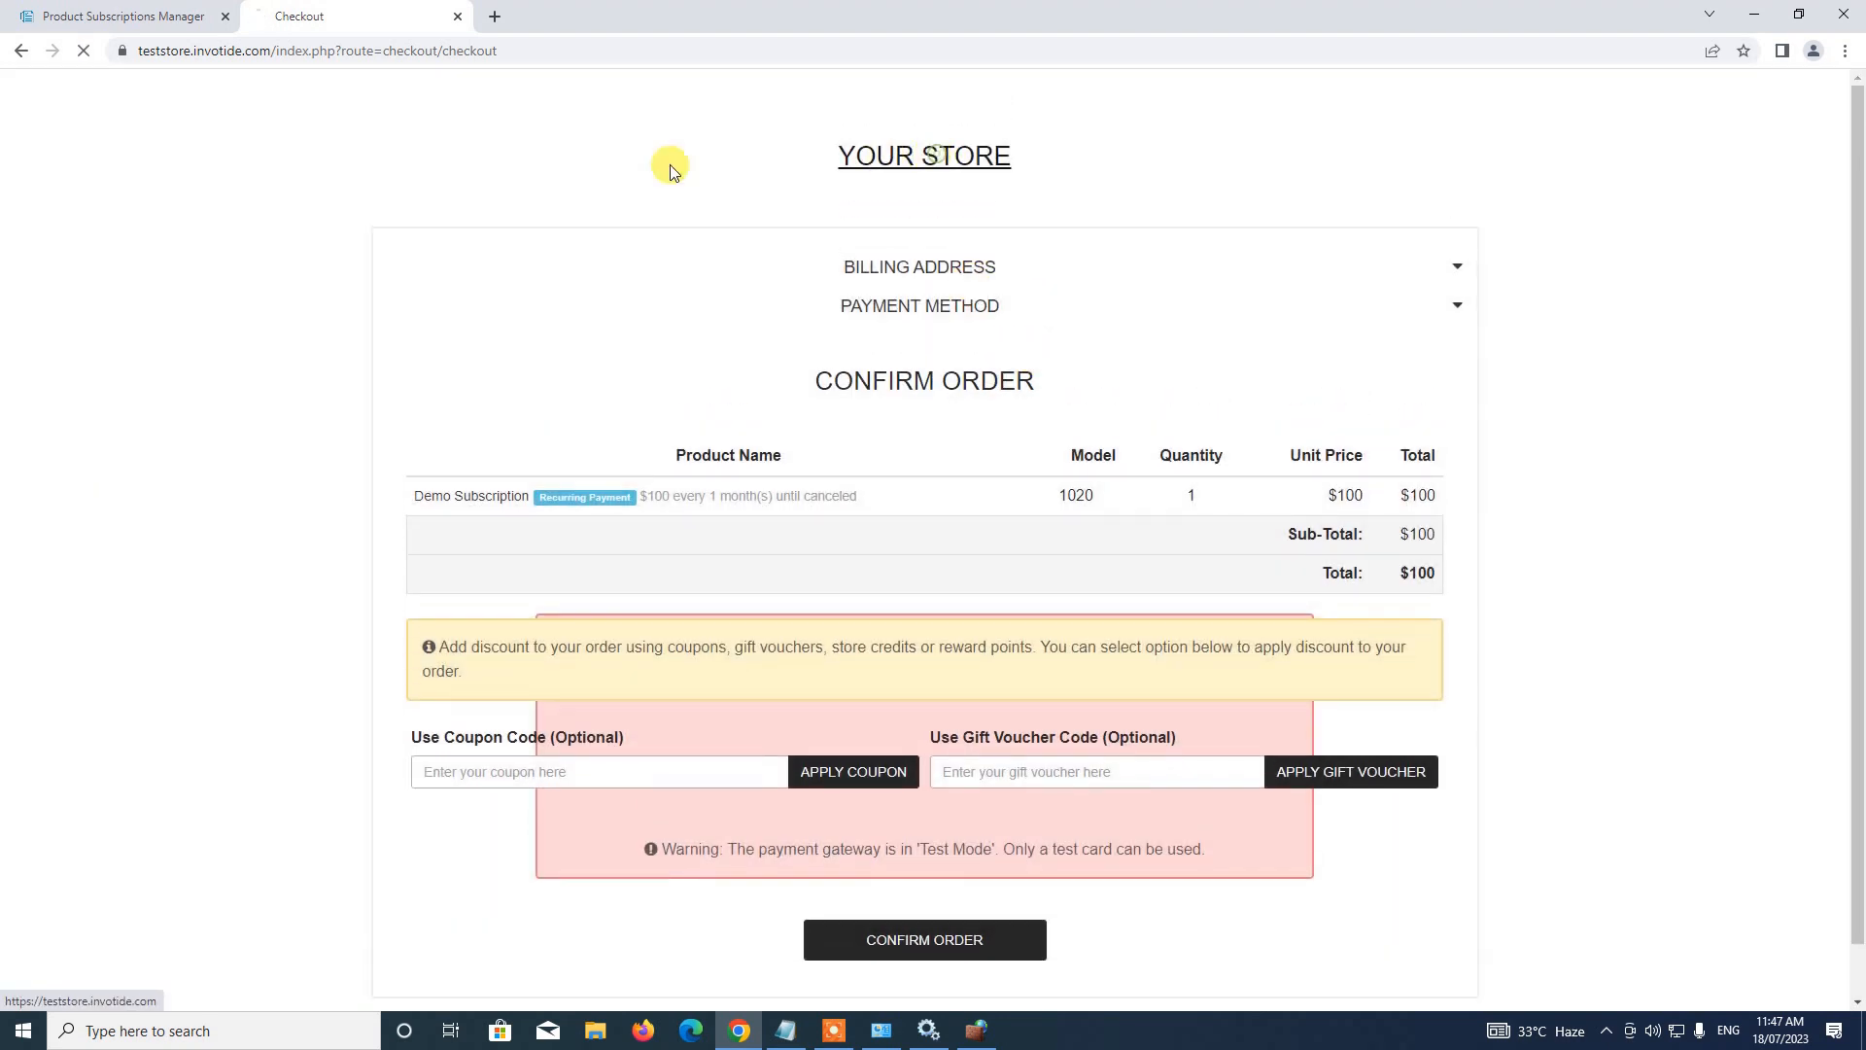
left_click(671, 170)
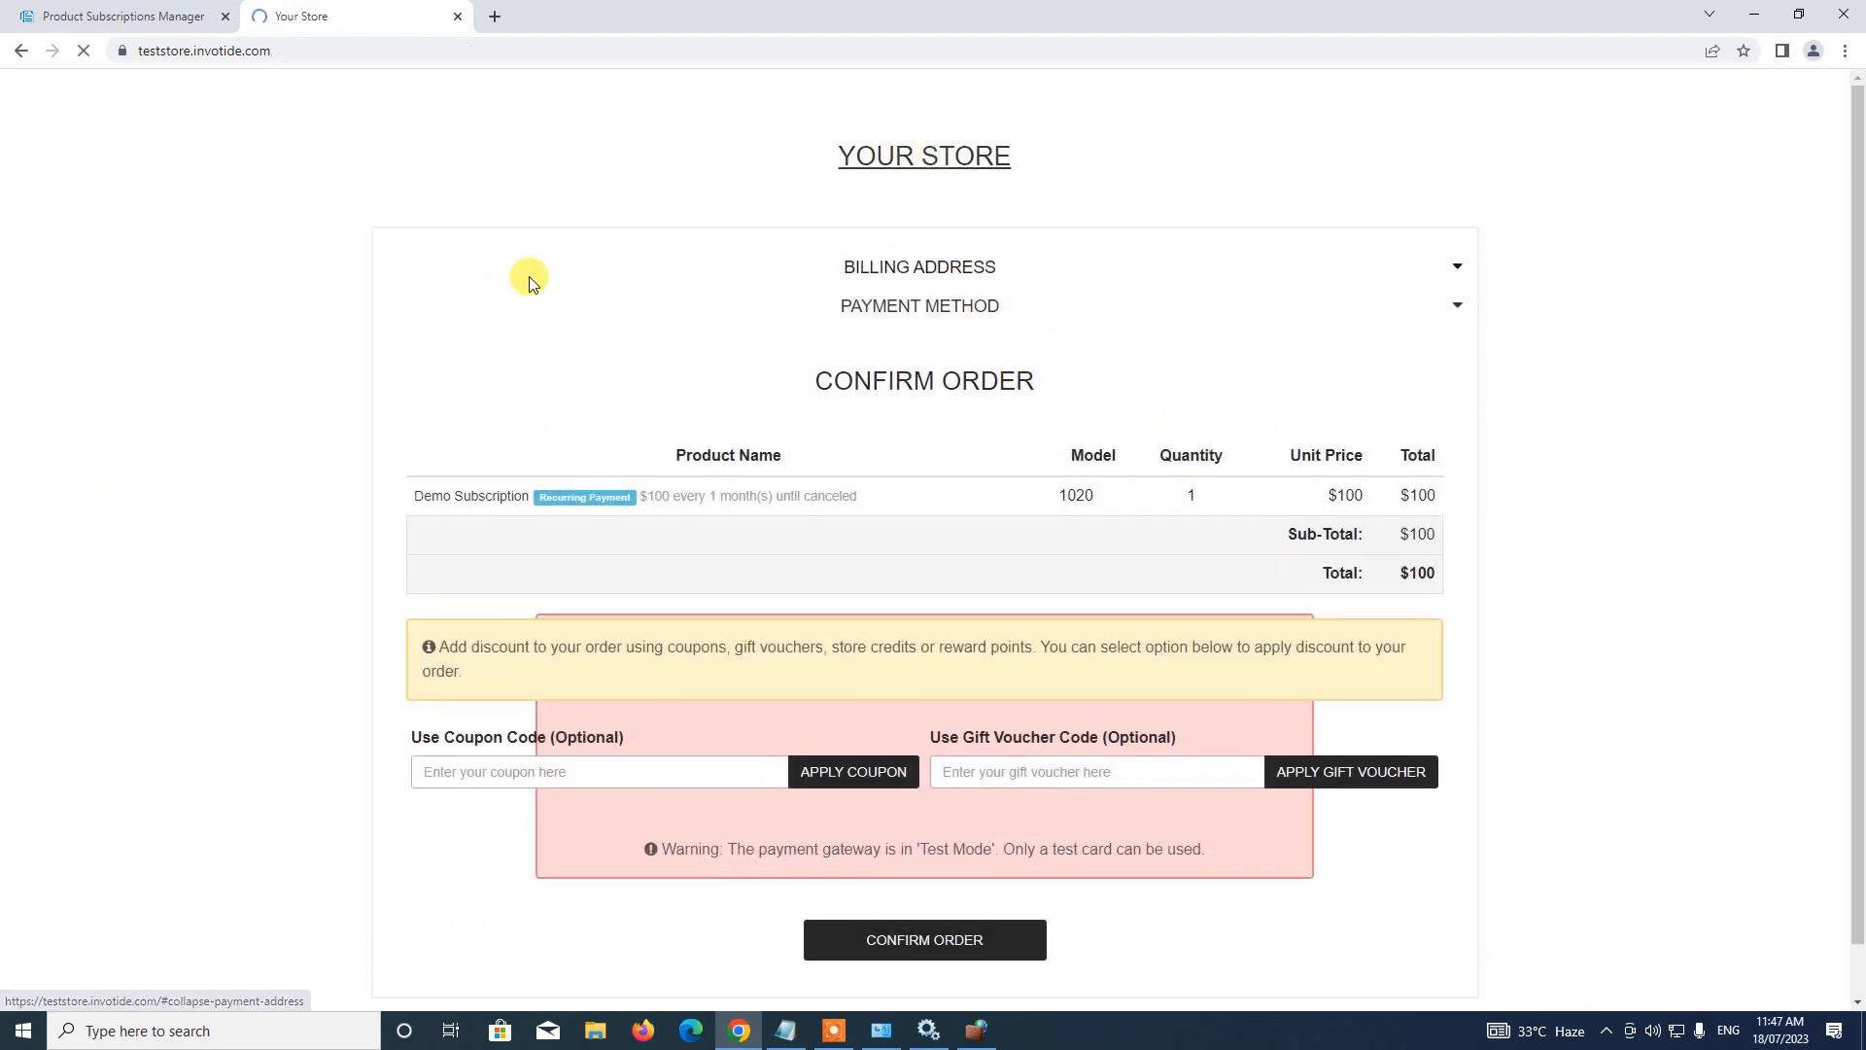
left_click(1233, 83)
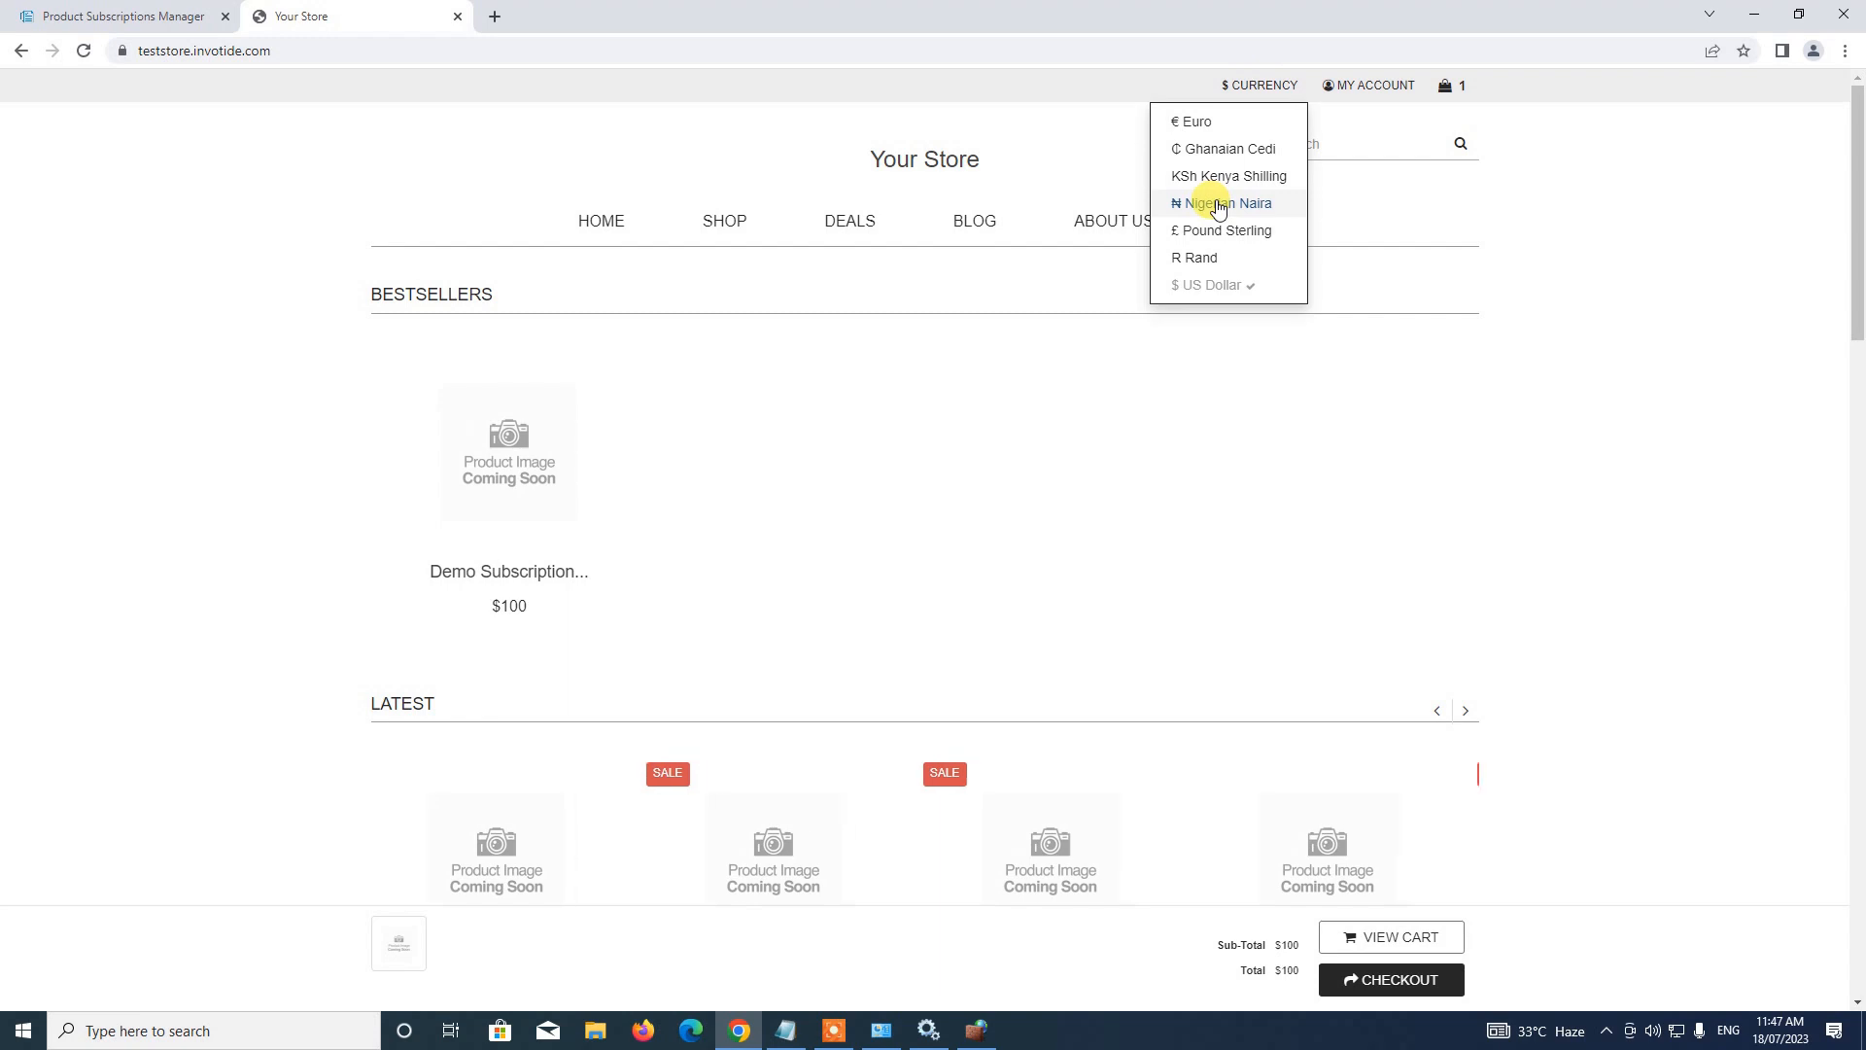
left_click(1218, 204)
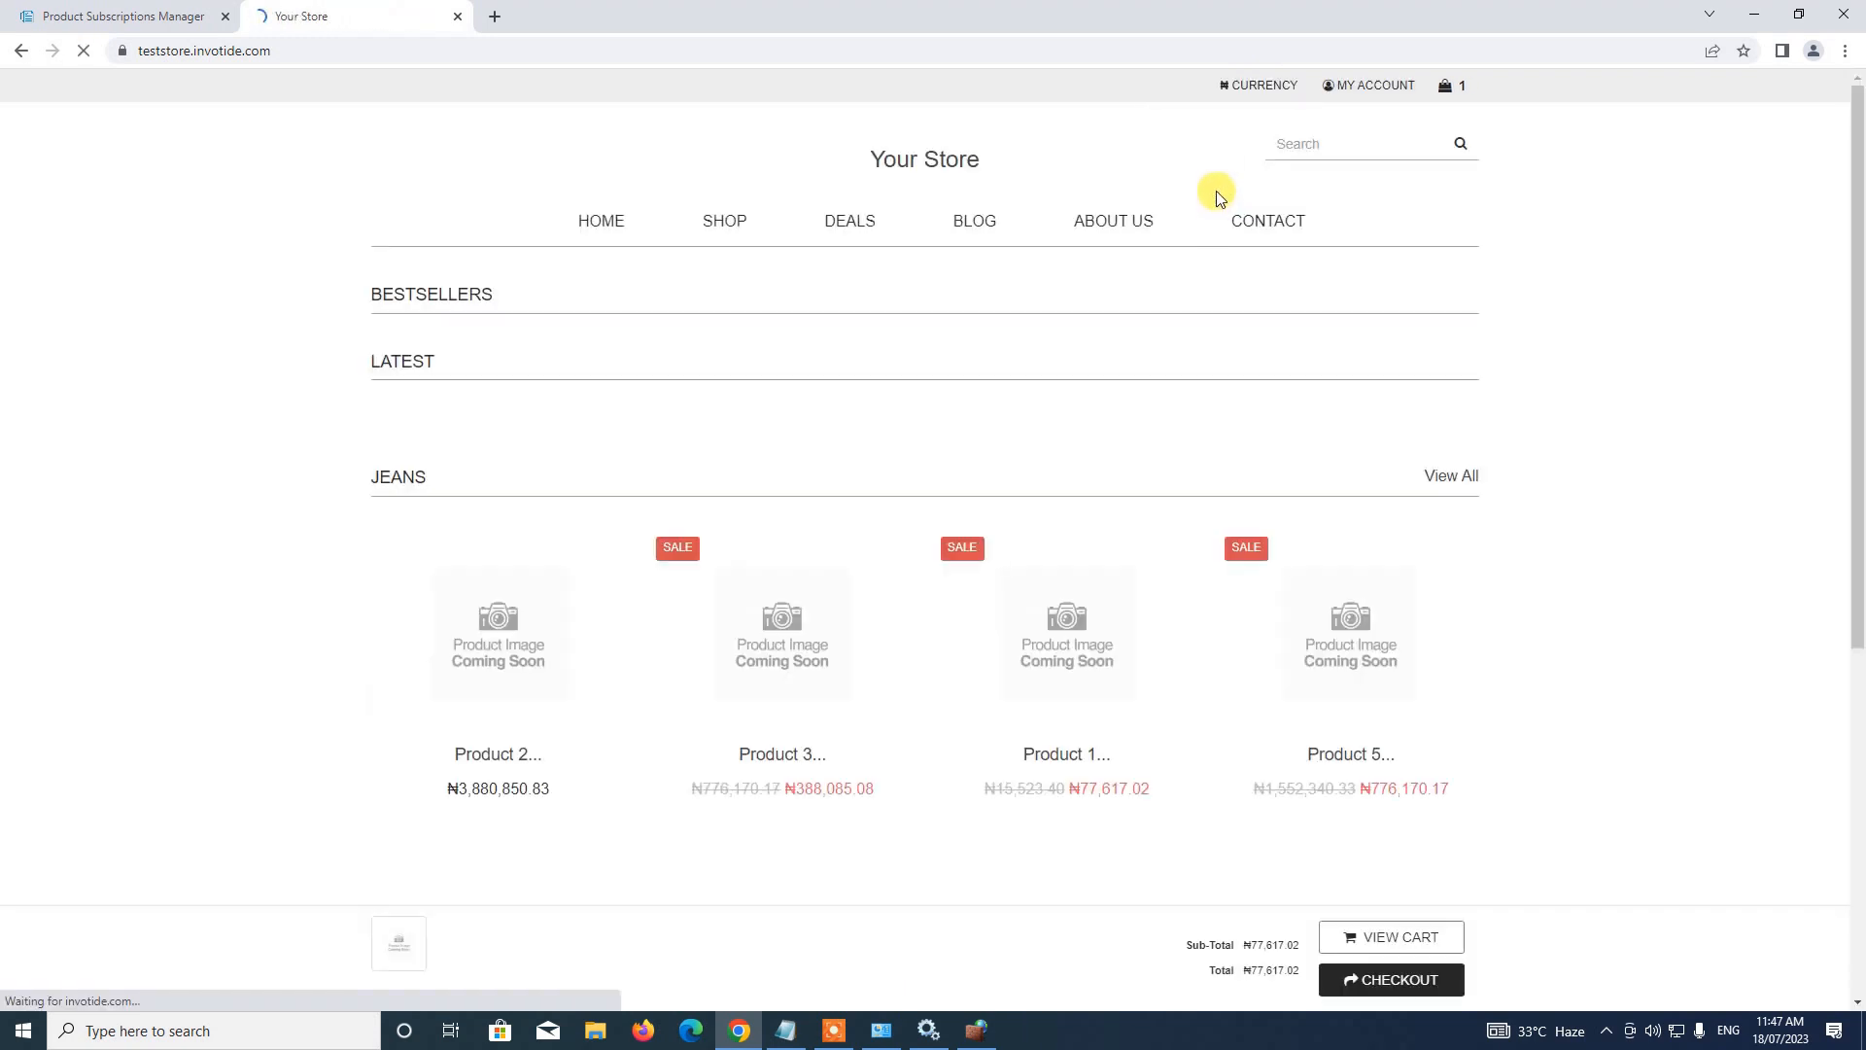
Check out and pay NGN 77,617.02 for Demo Subscription with Paystack's Success test card
left_click(1384, 984)
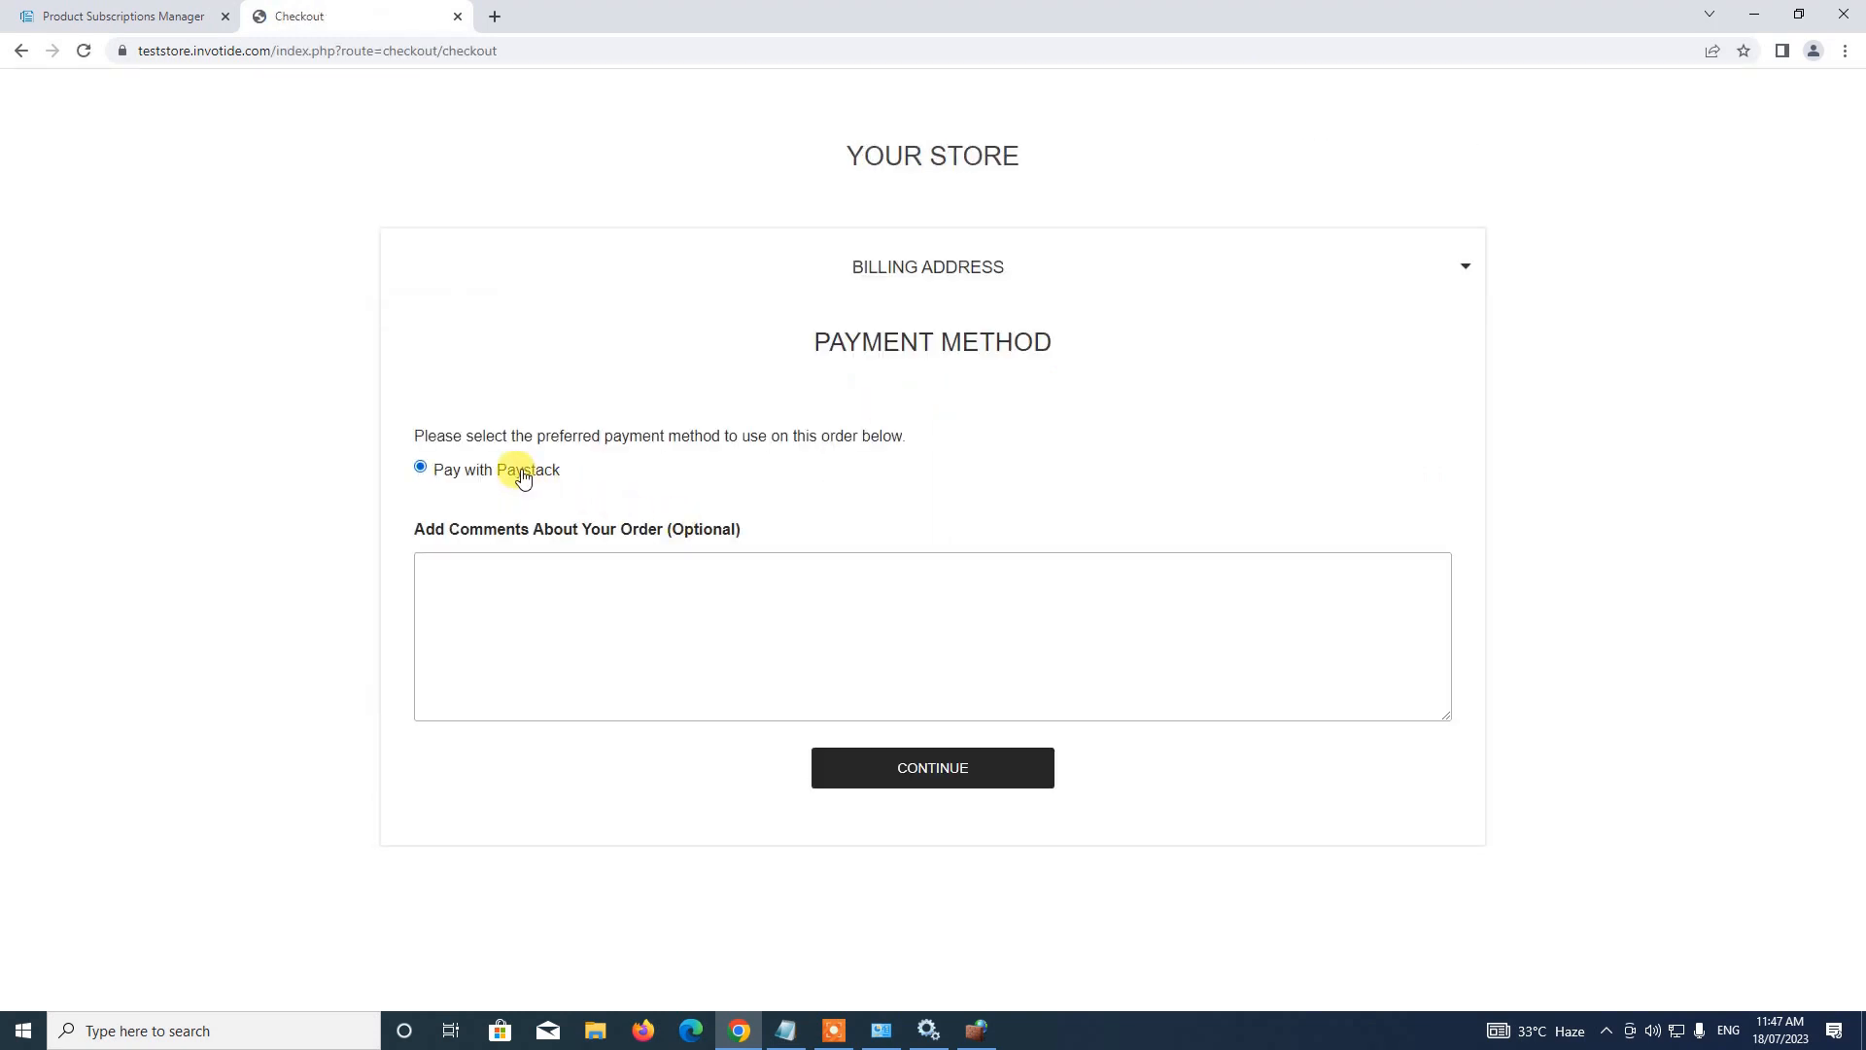
left_click(928, 768)
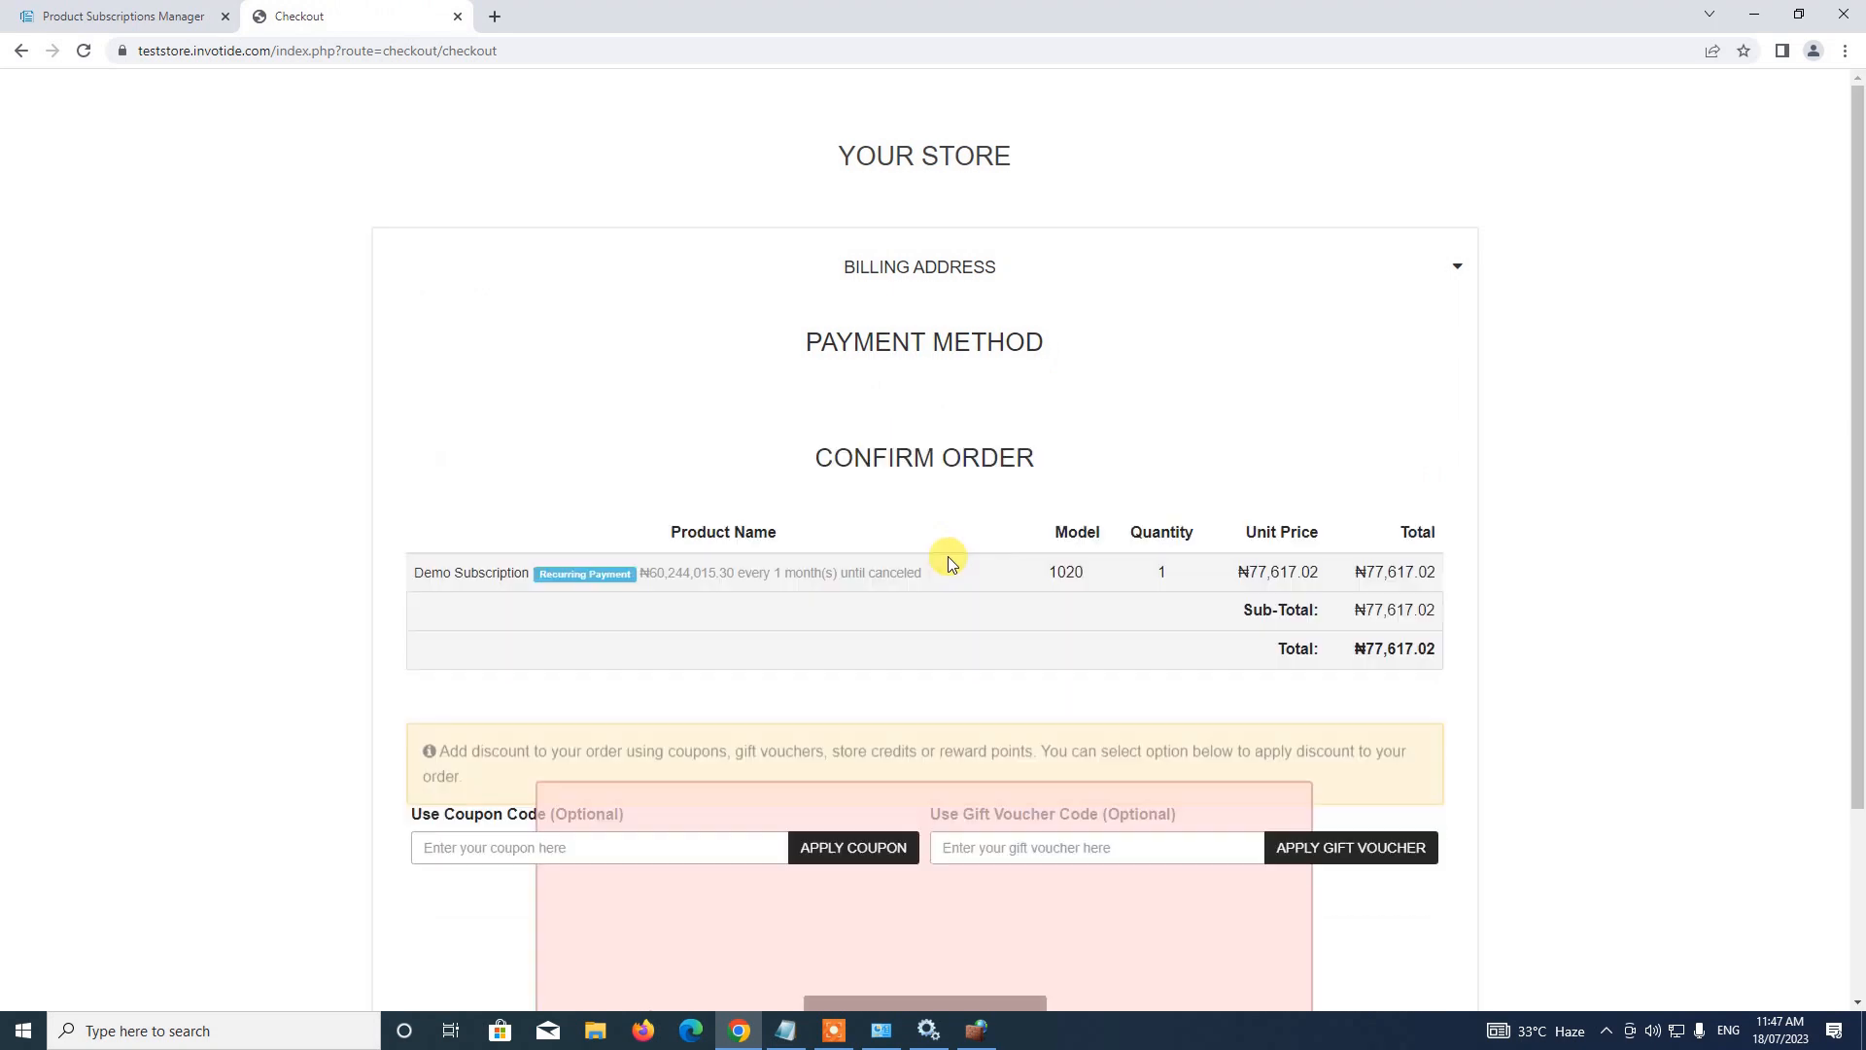
scroll(950, 557, "down", 1)
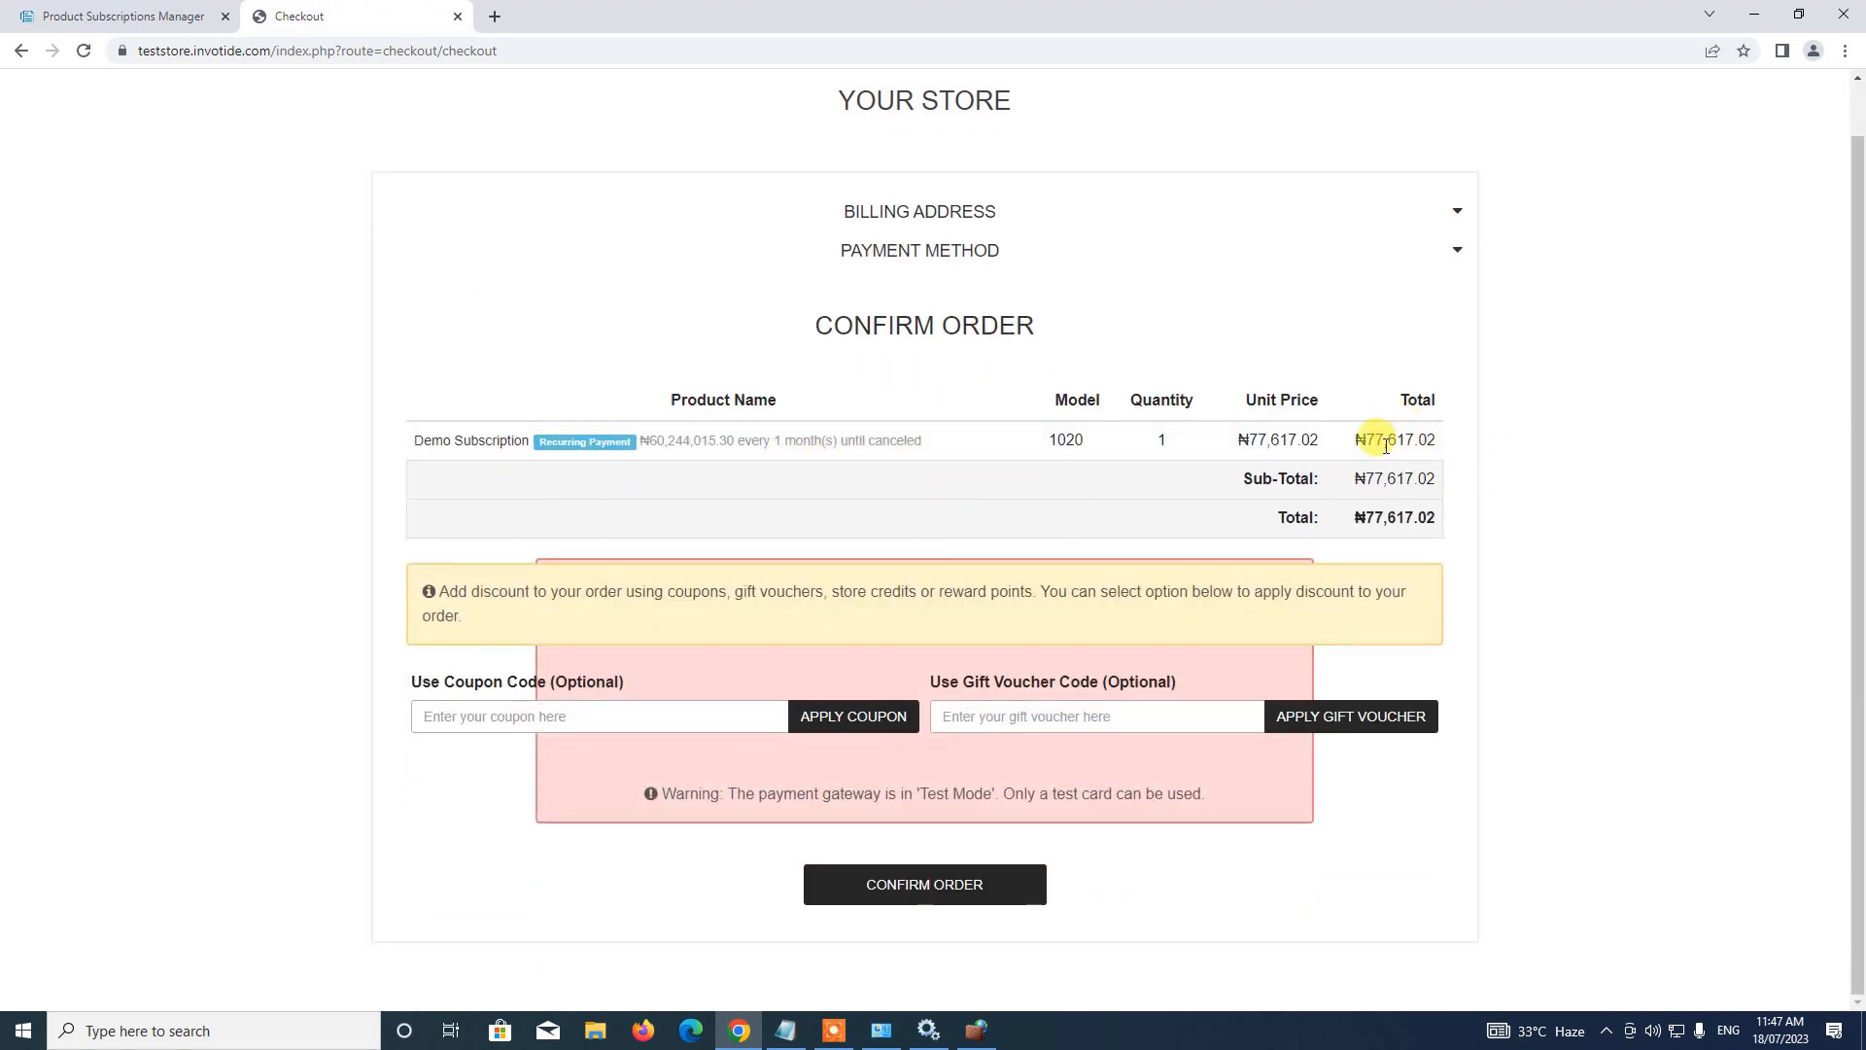
left_click(928, 883)
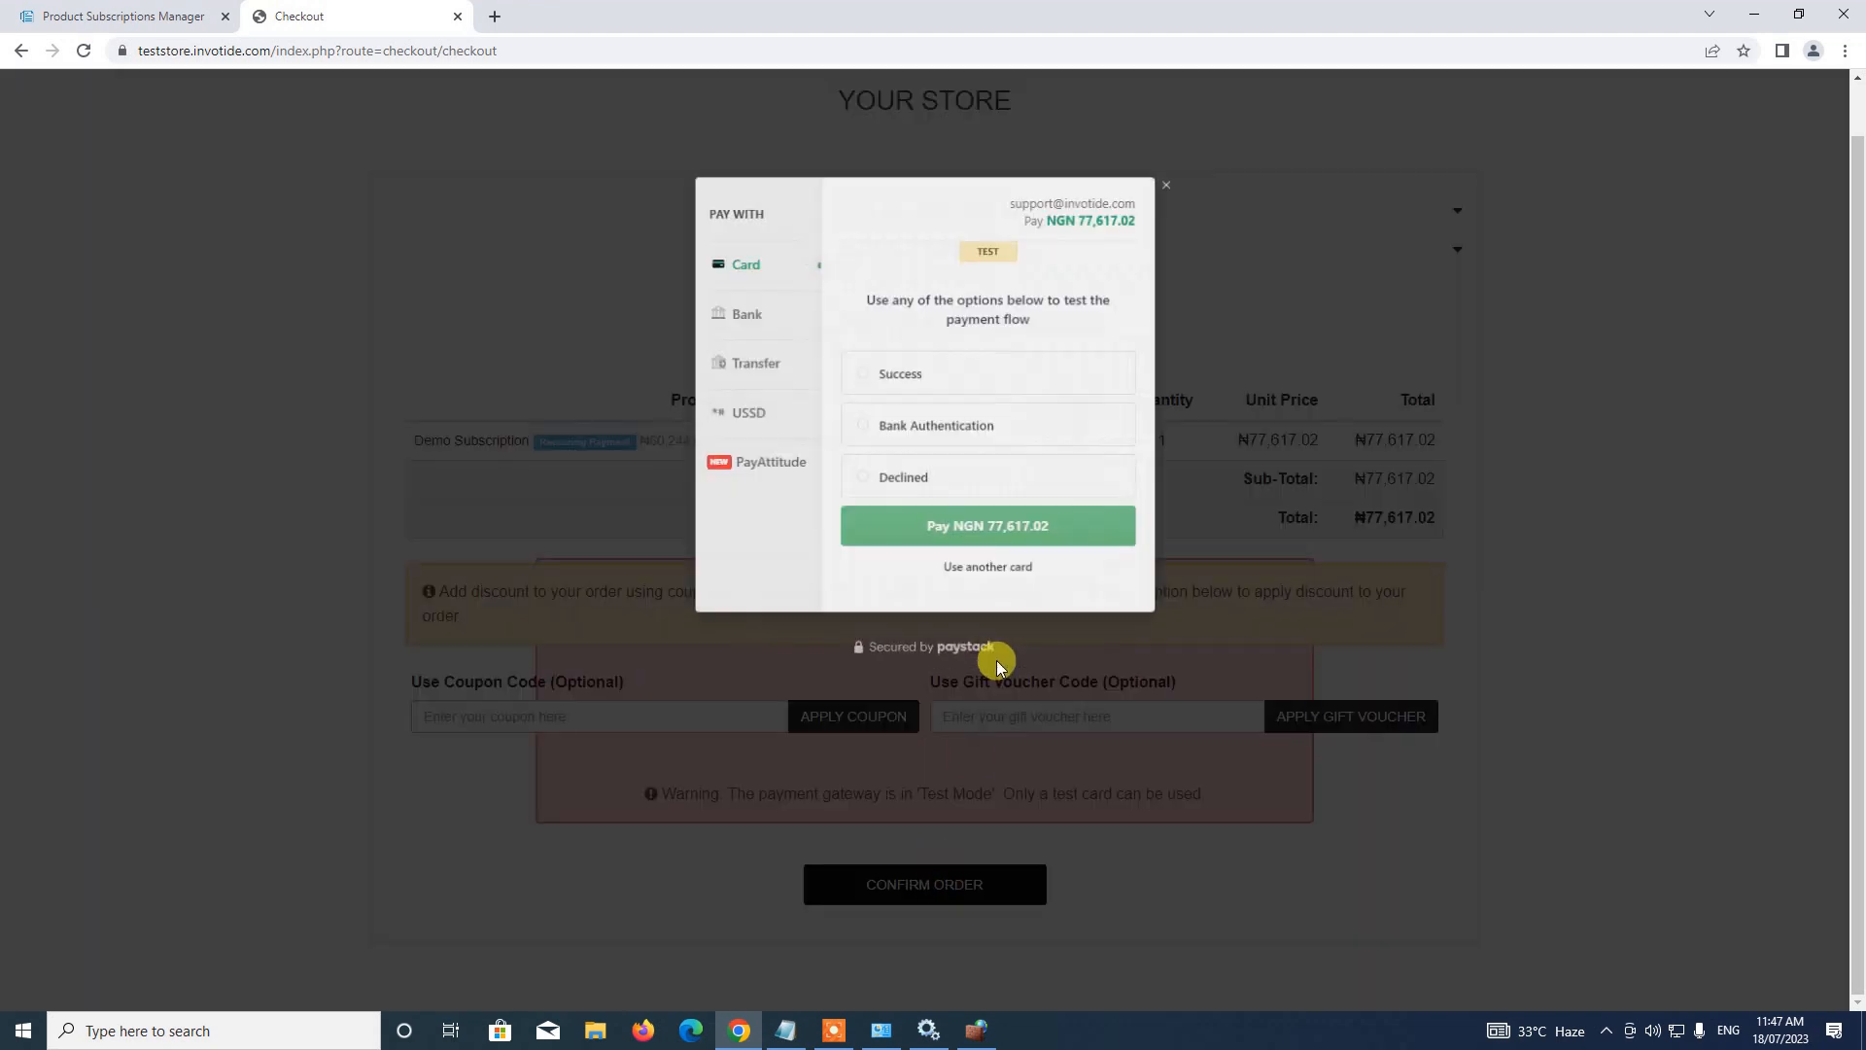
left_click(887, 363)
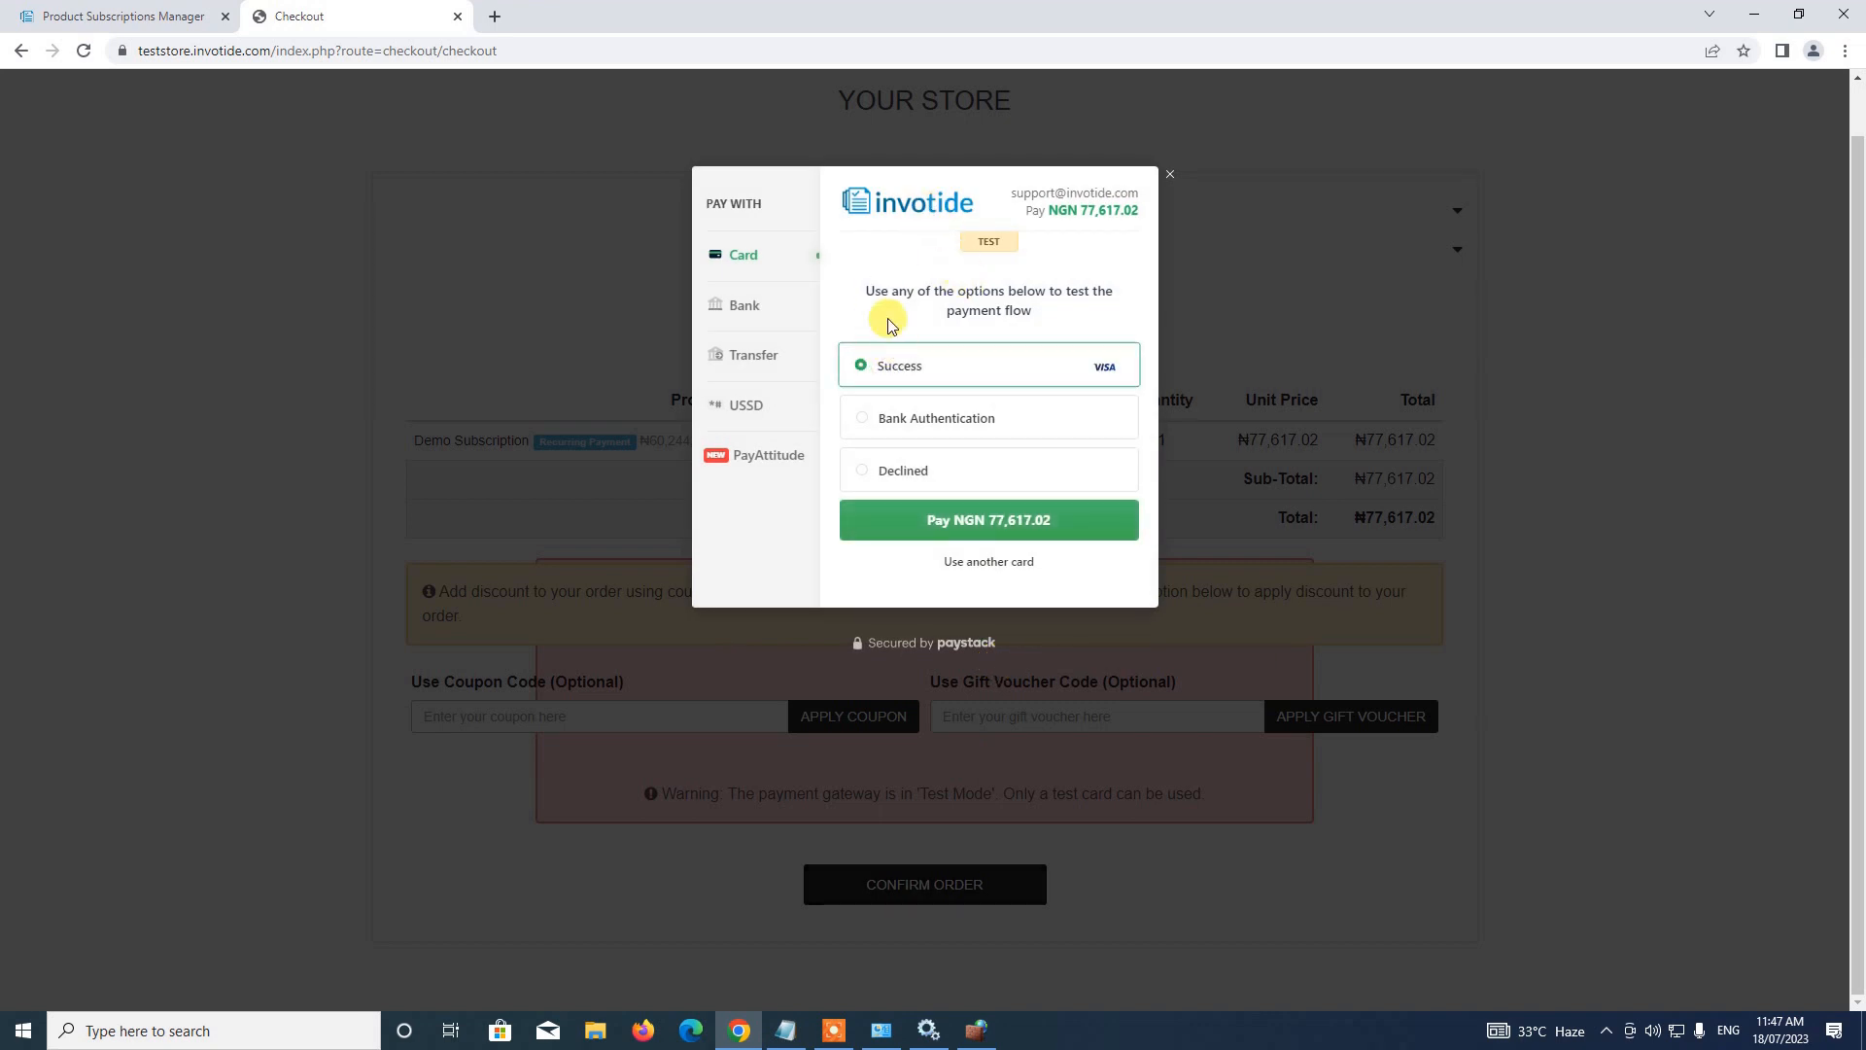
left_click(1002, 533)
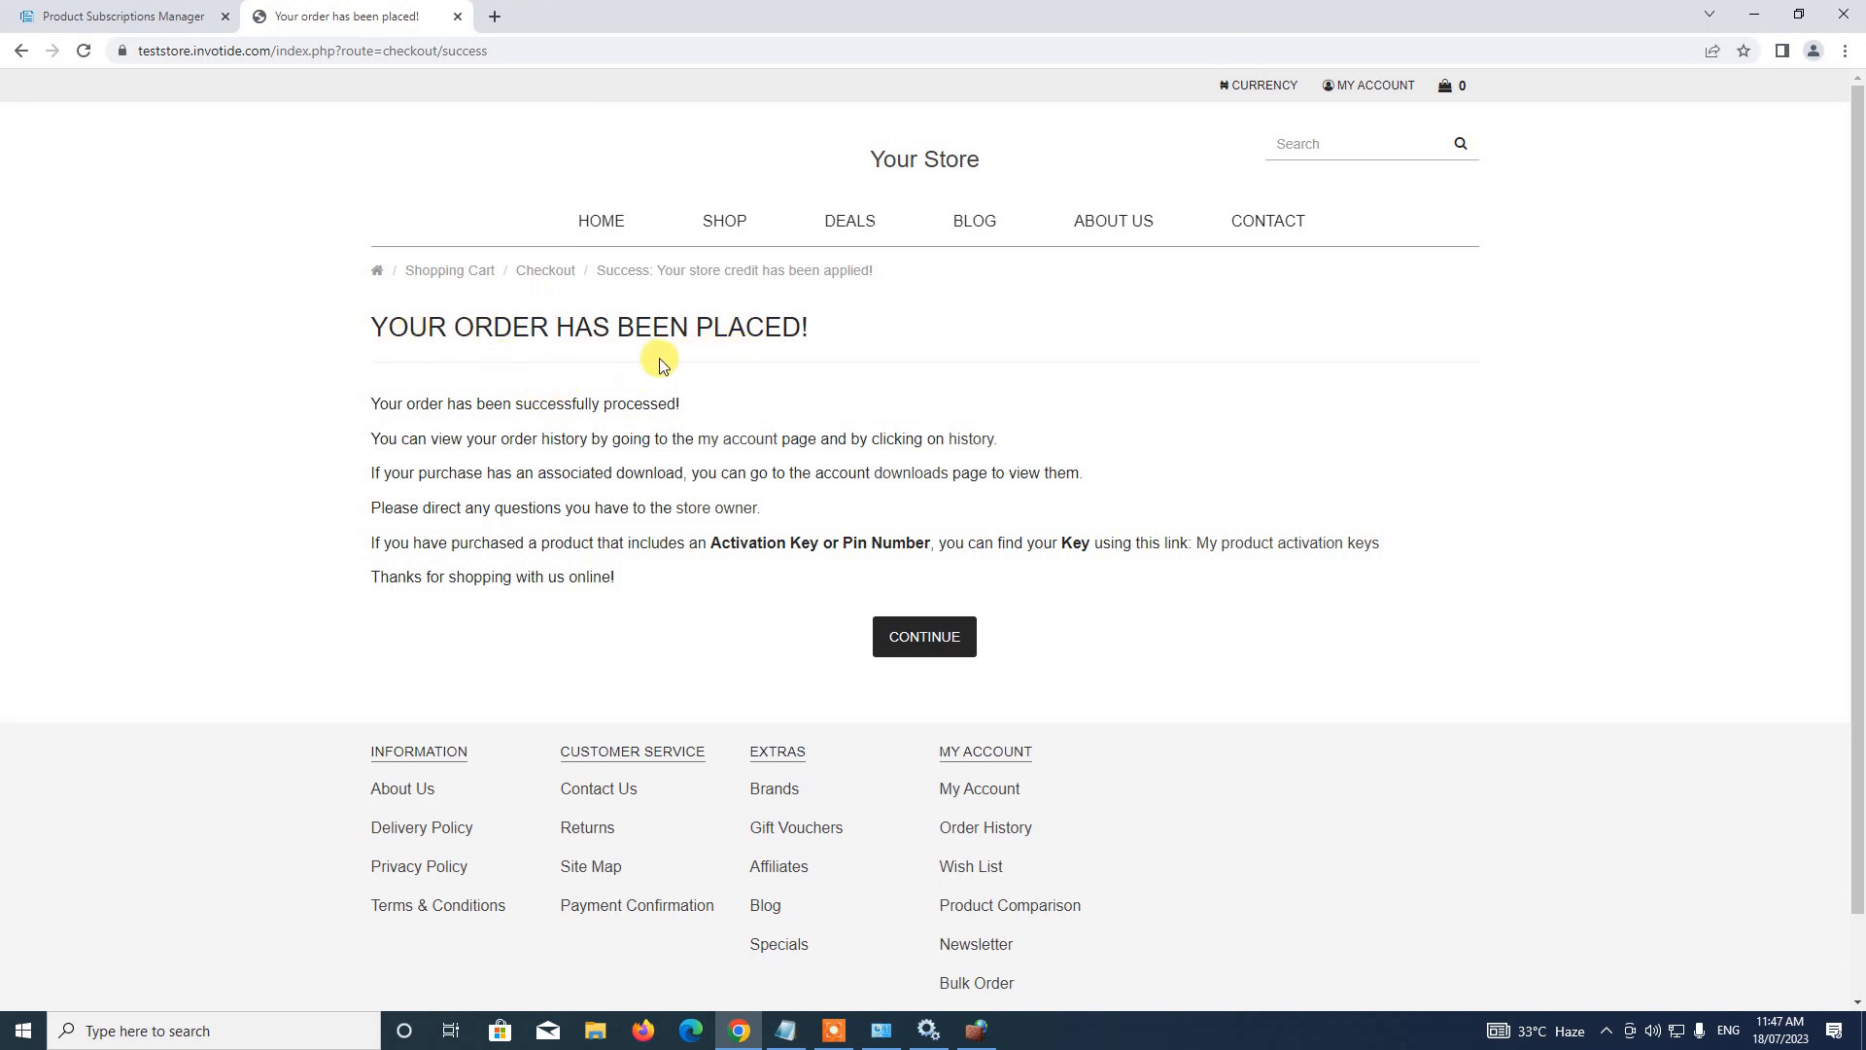
Continue past the order confirmation and return to the admin Product Subscriptions Manager tab
left_click(928, 636)
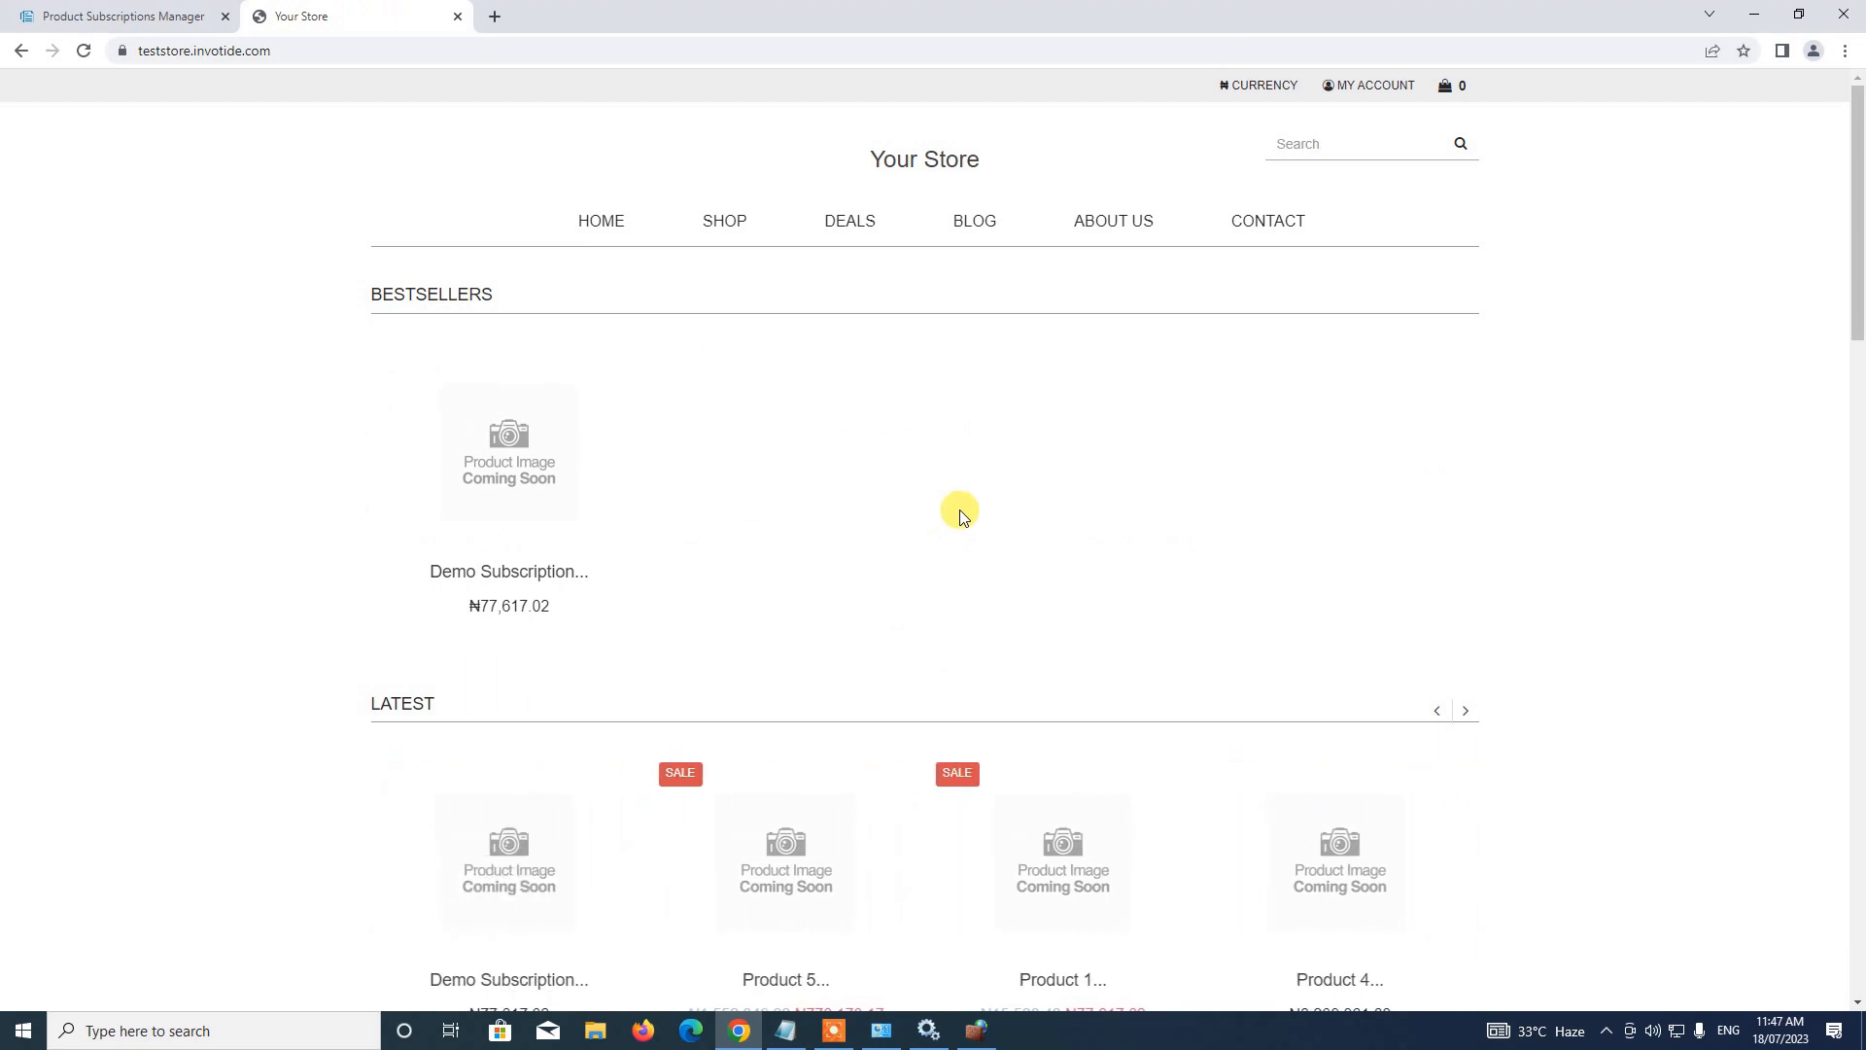
left_click(143, 8)
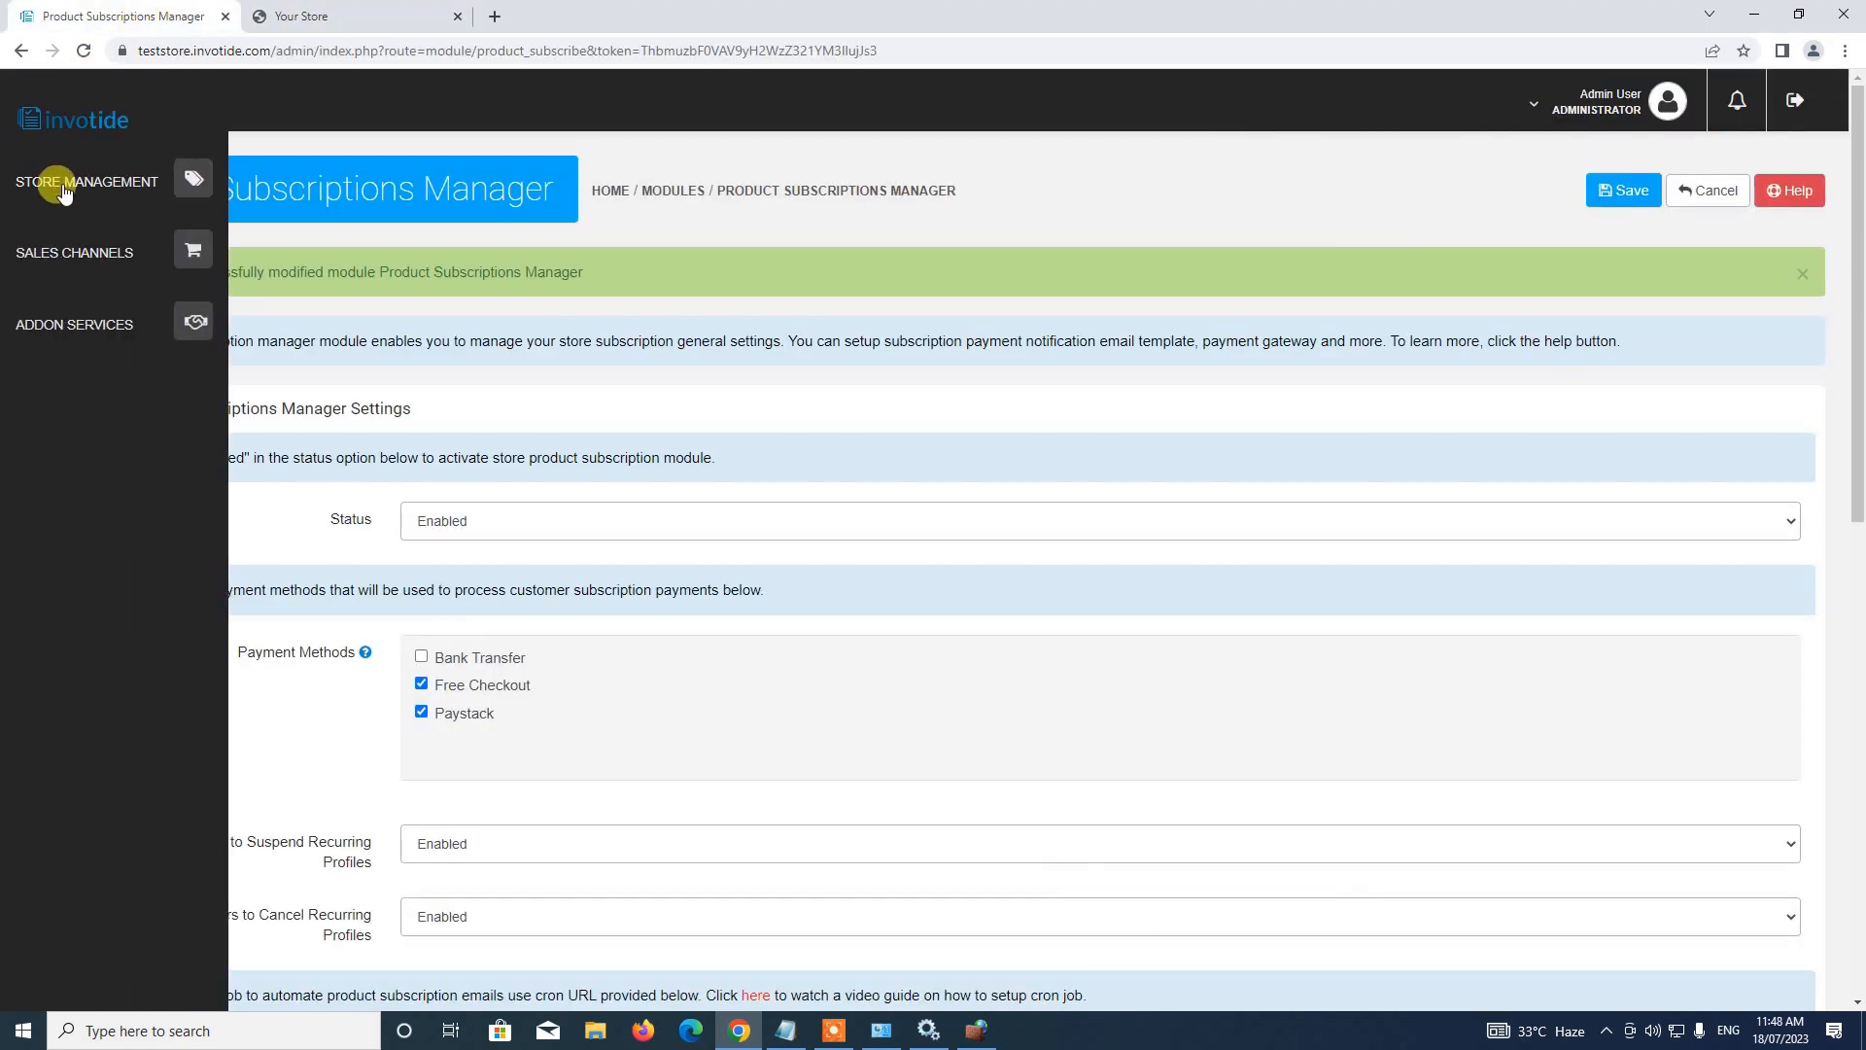
Open the Subscriptions list from Store Management > Sales
left_click(64, 189)
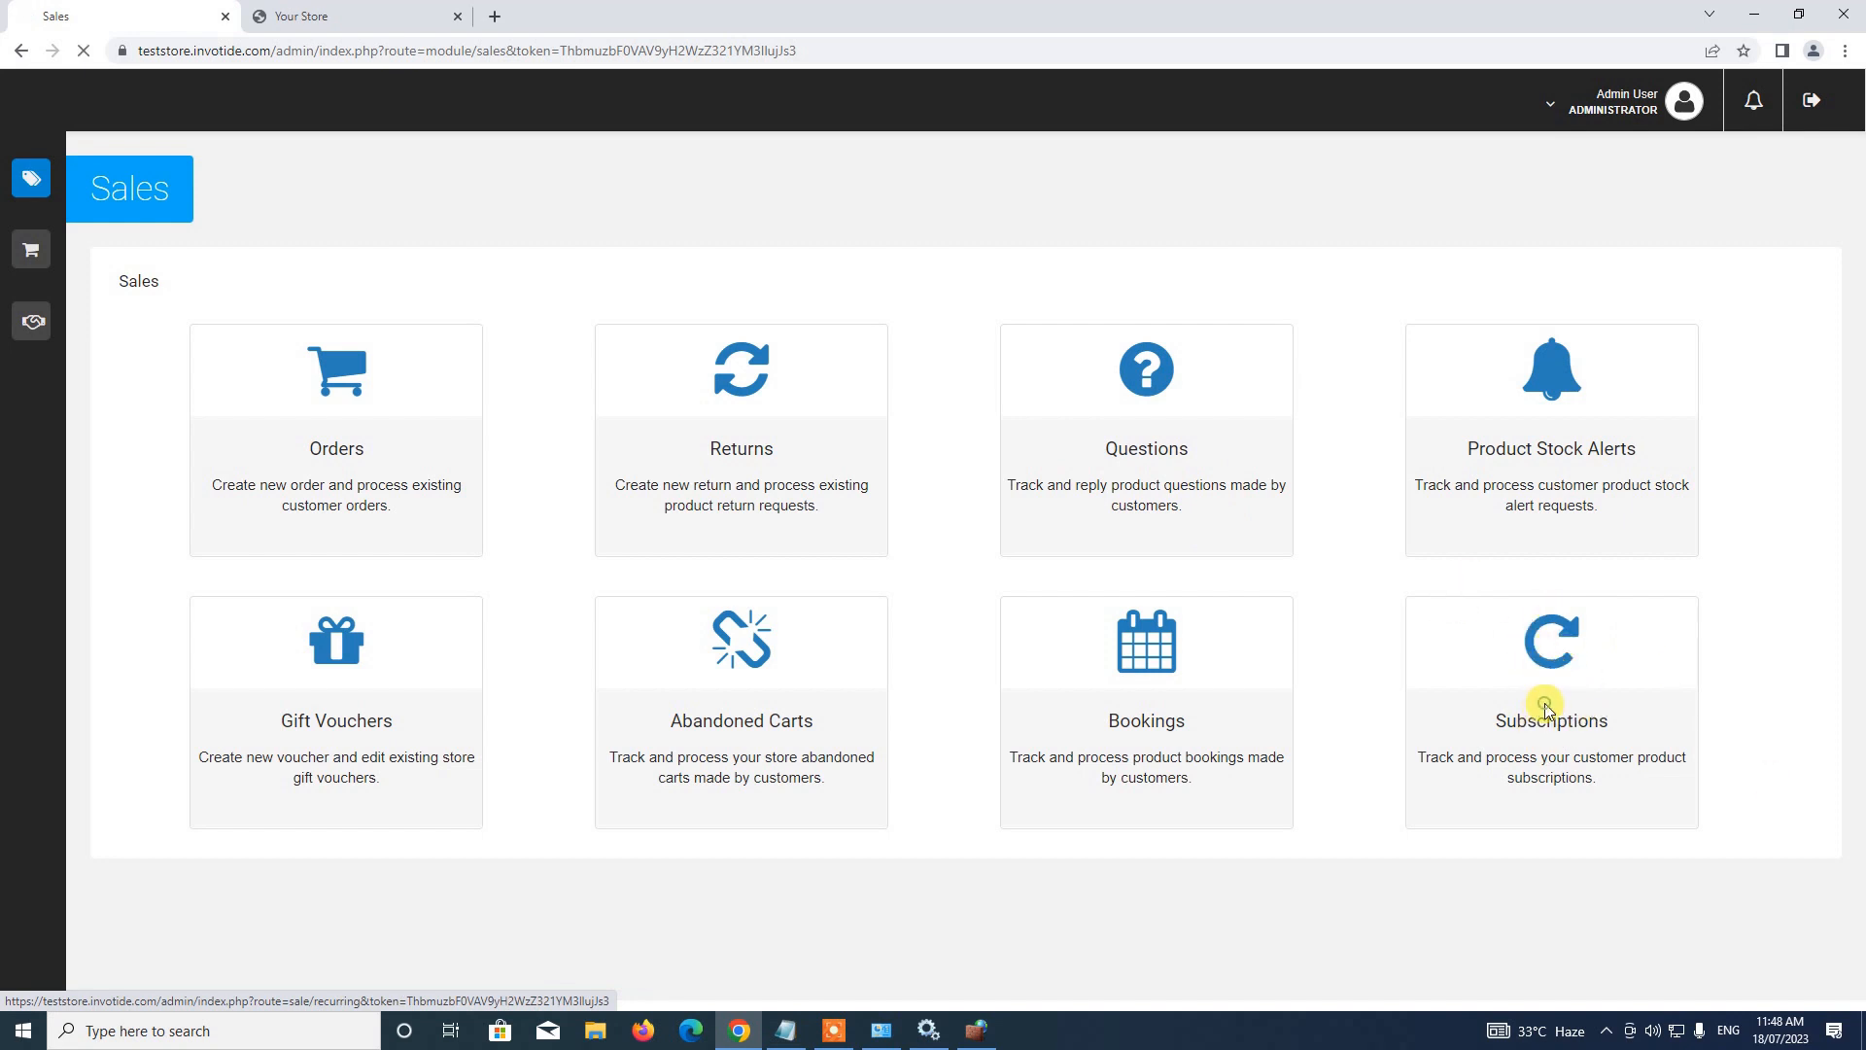
left_click(1546, 710)
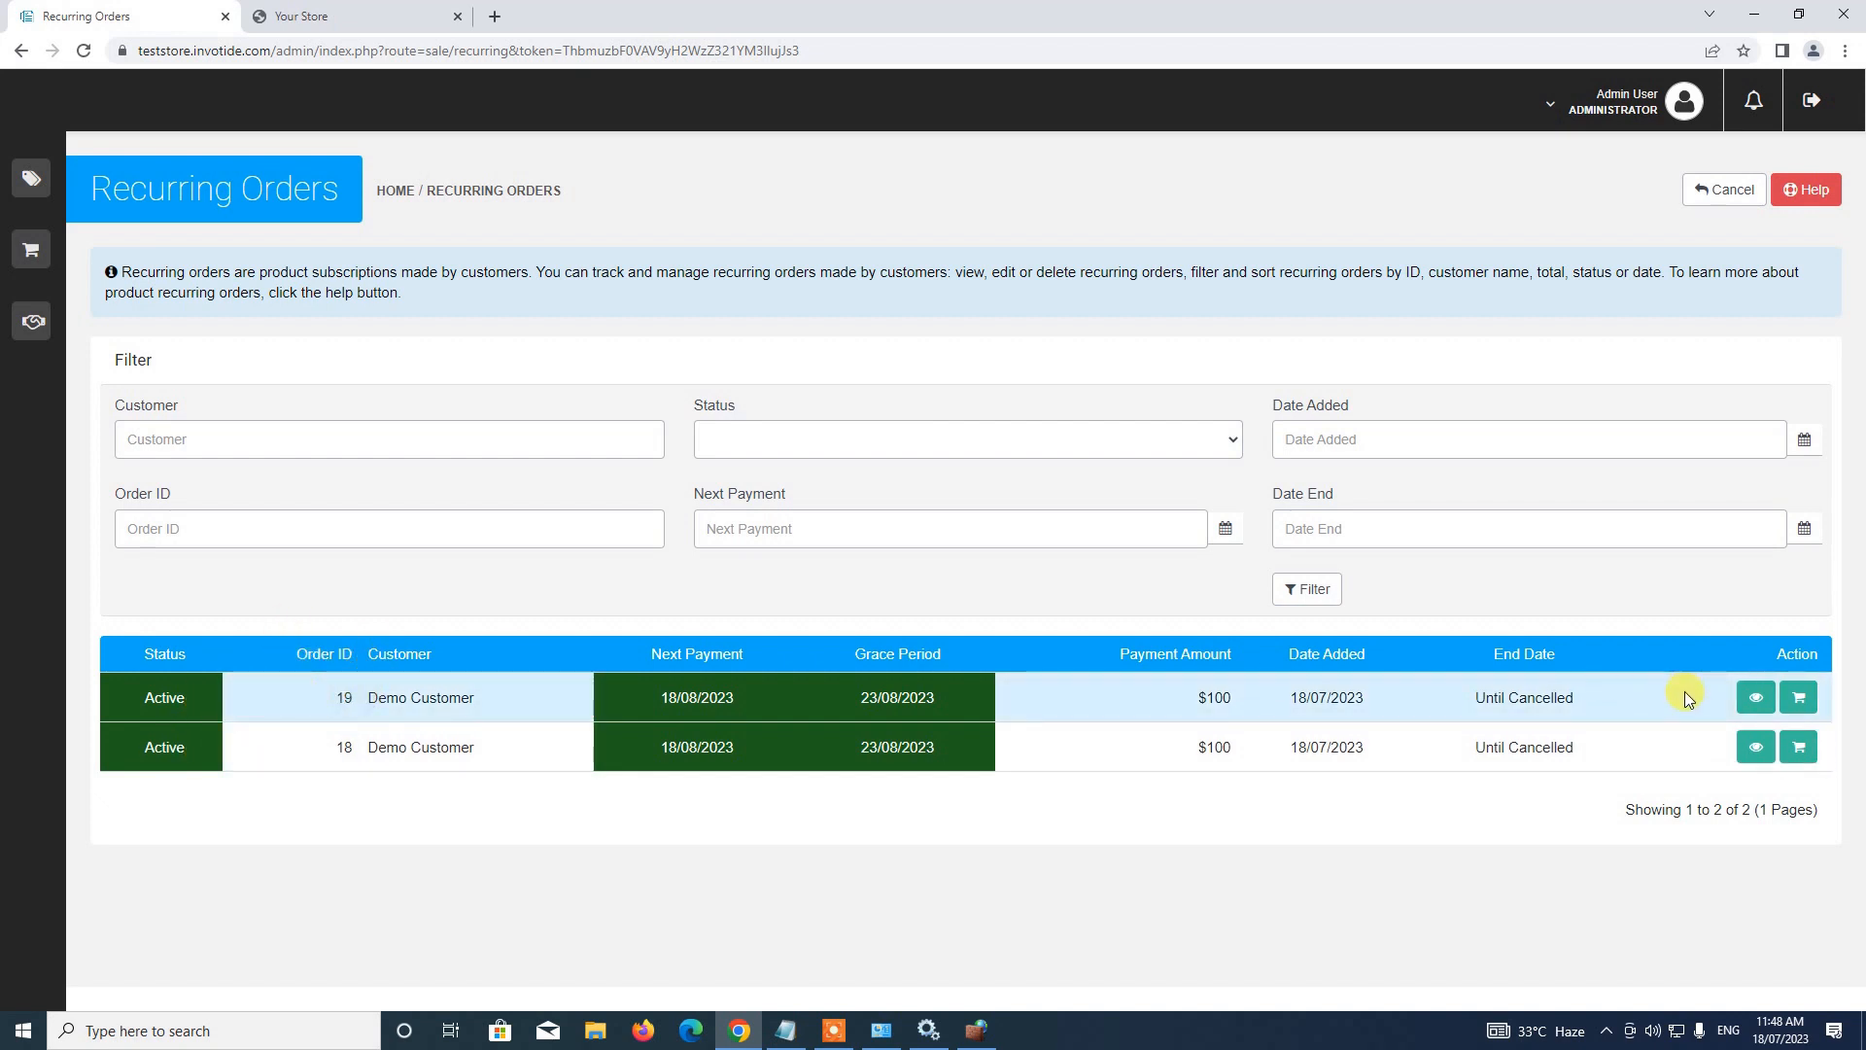
Review recurring order 19, then open its underlying order paid with Paystack
left_click(1751, 714)
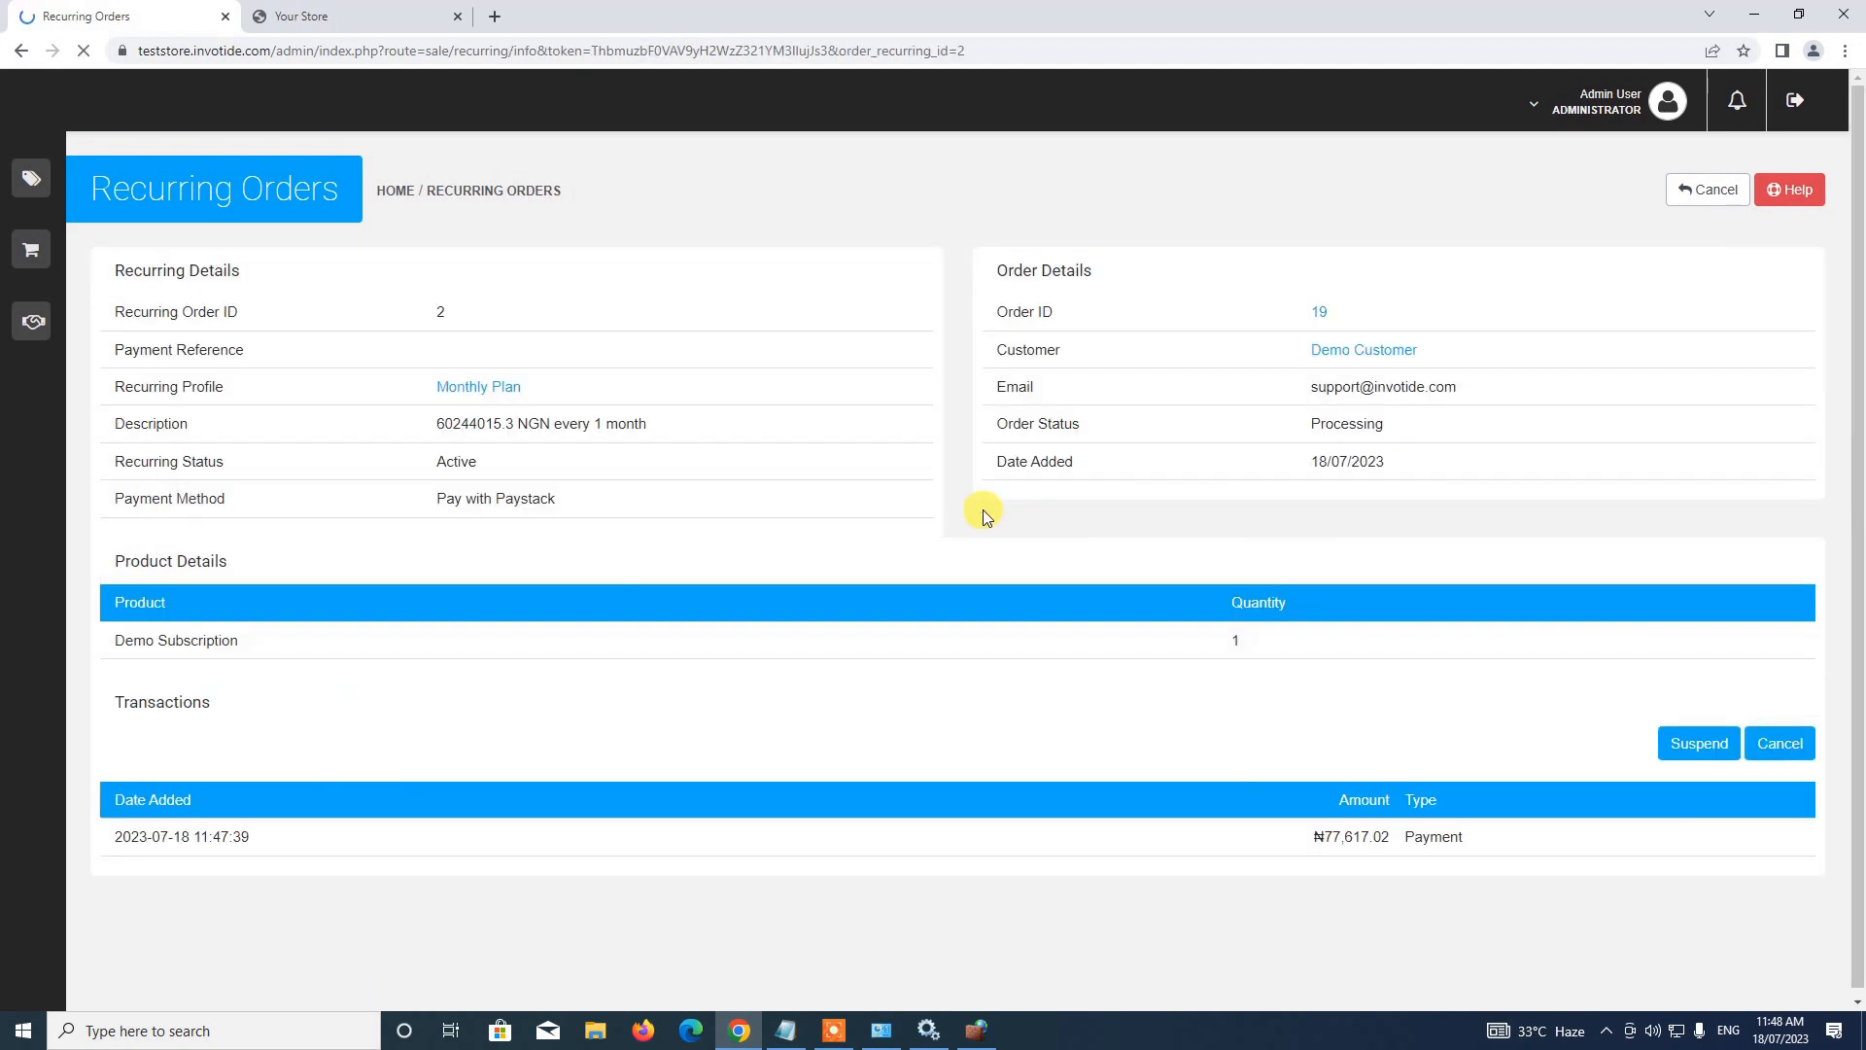
scroll(983, 509, "down", 1)
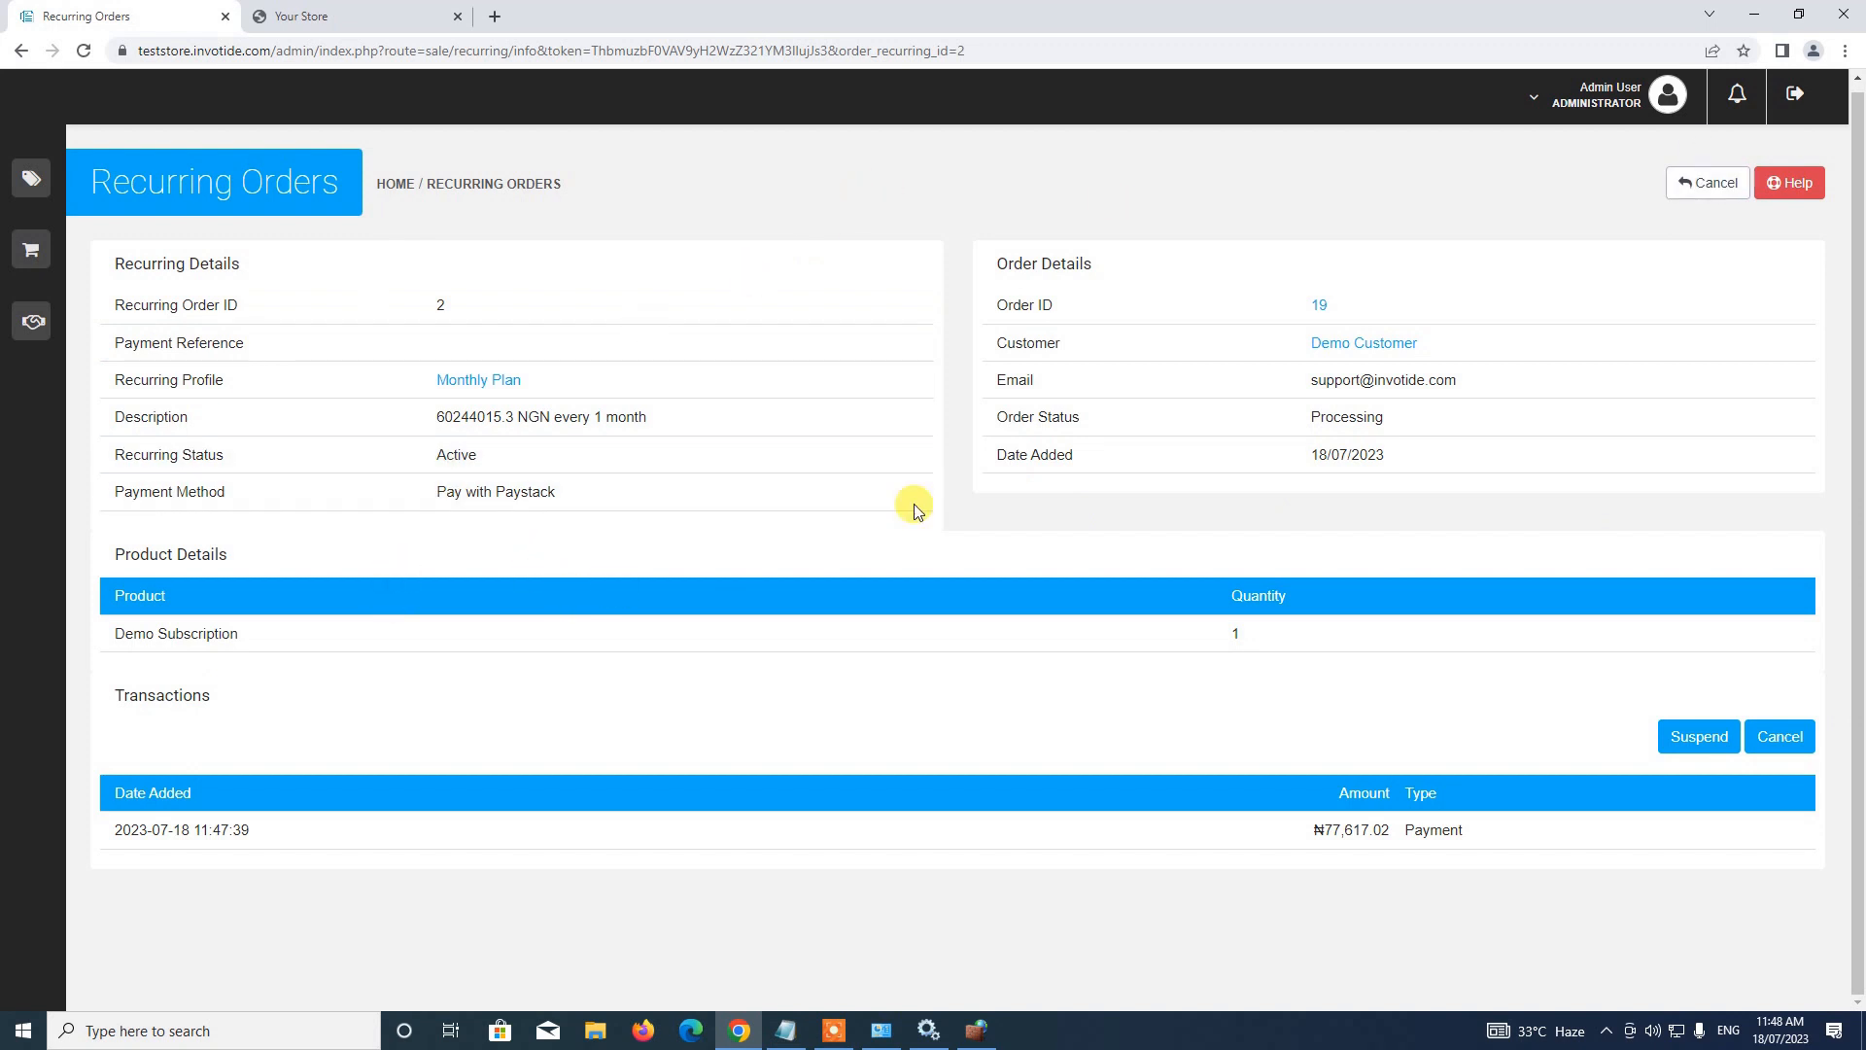
left_click(1708, 184)
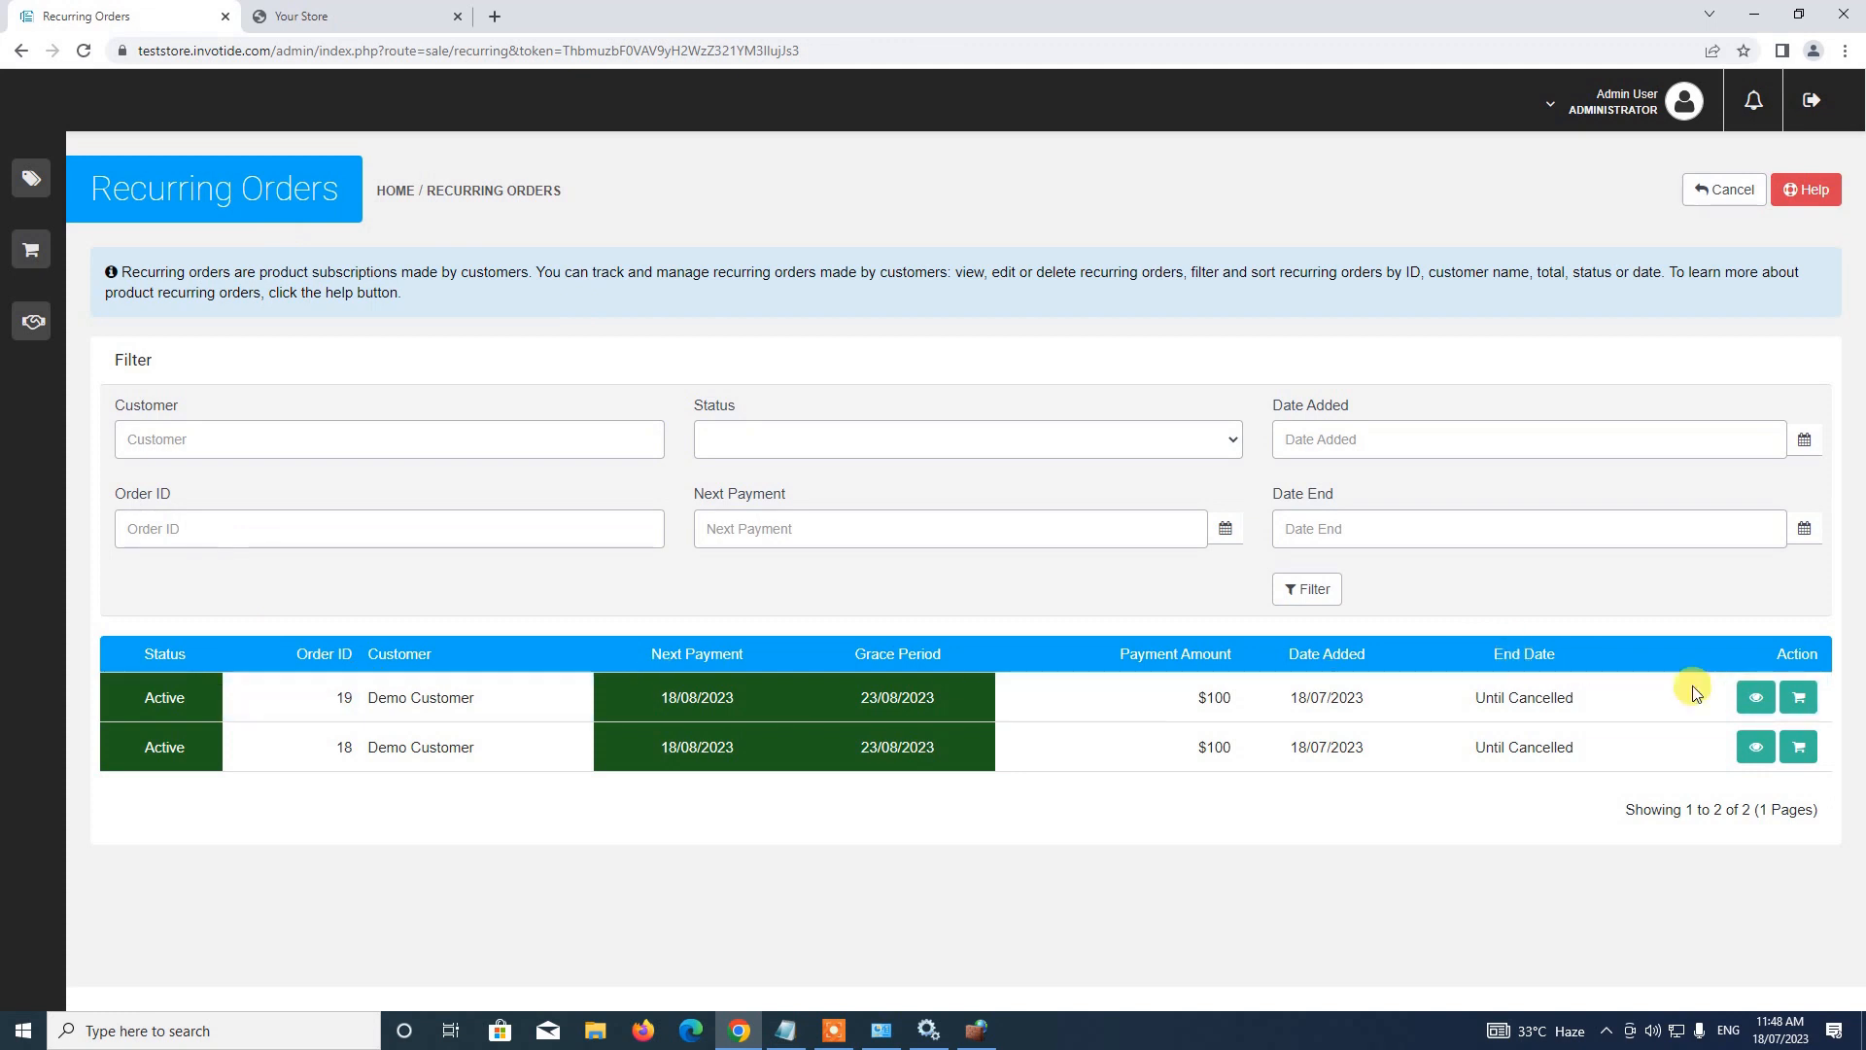
left_click(1799, 698)
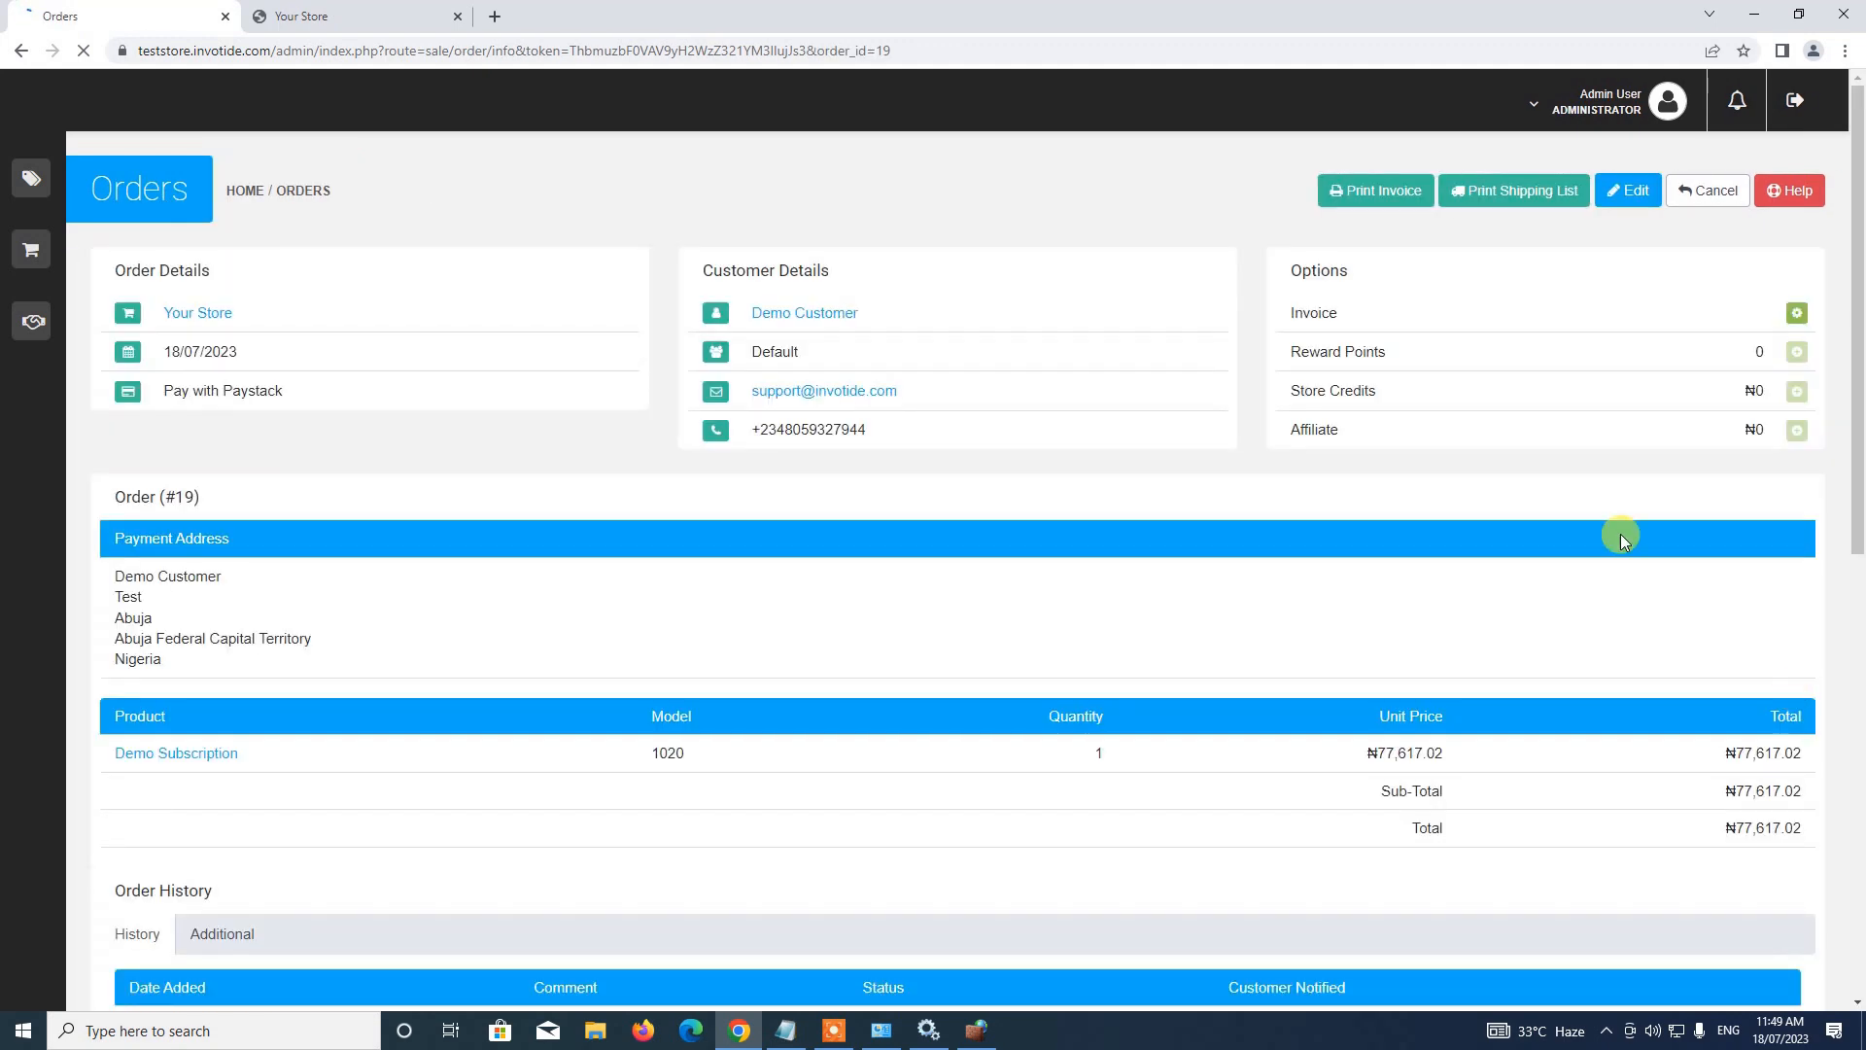
Review order #19's details and Order History: Demo Subscription, ₦77,617.02, Paystack, Processing
scroll(422, 486, "down", 4)
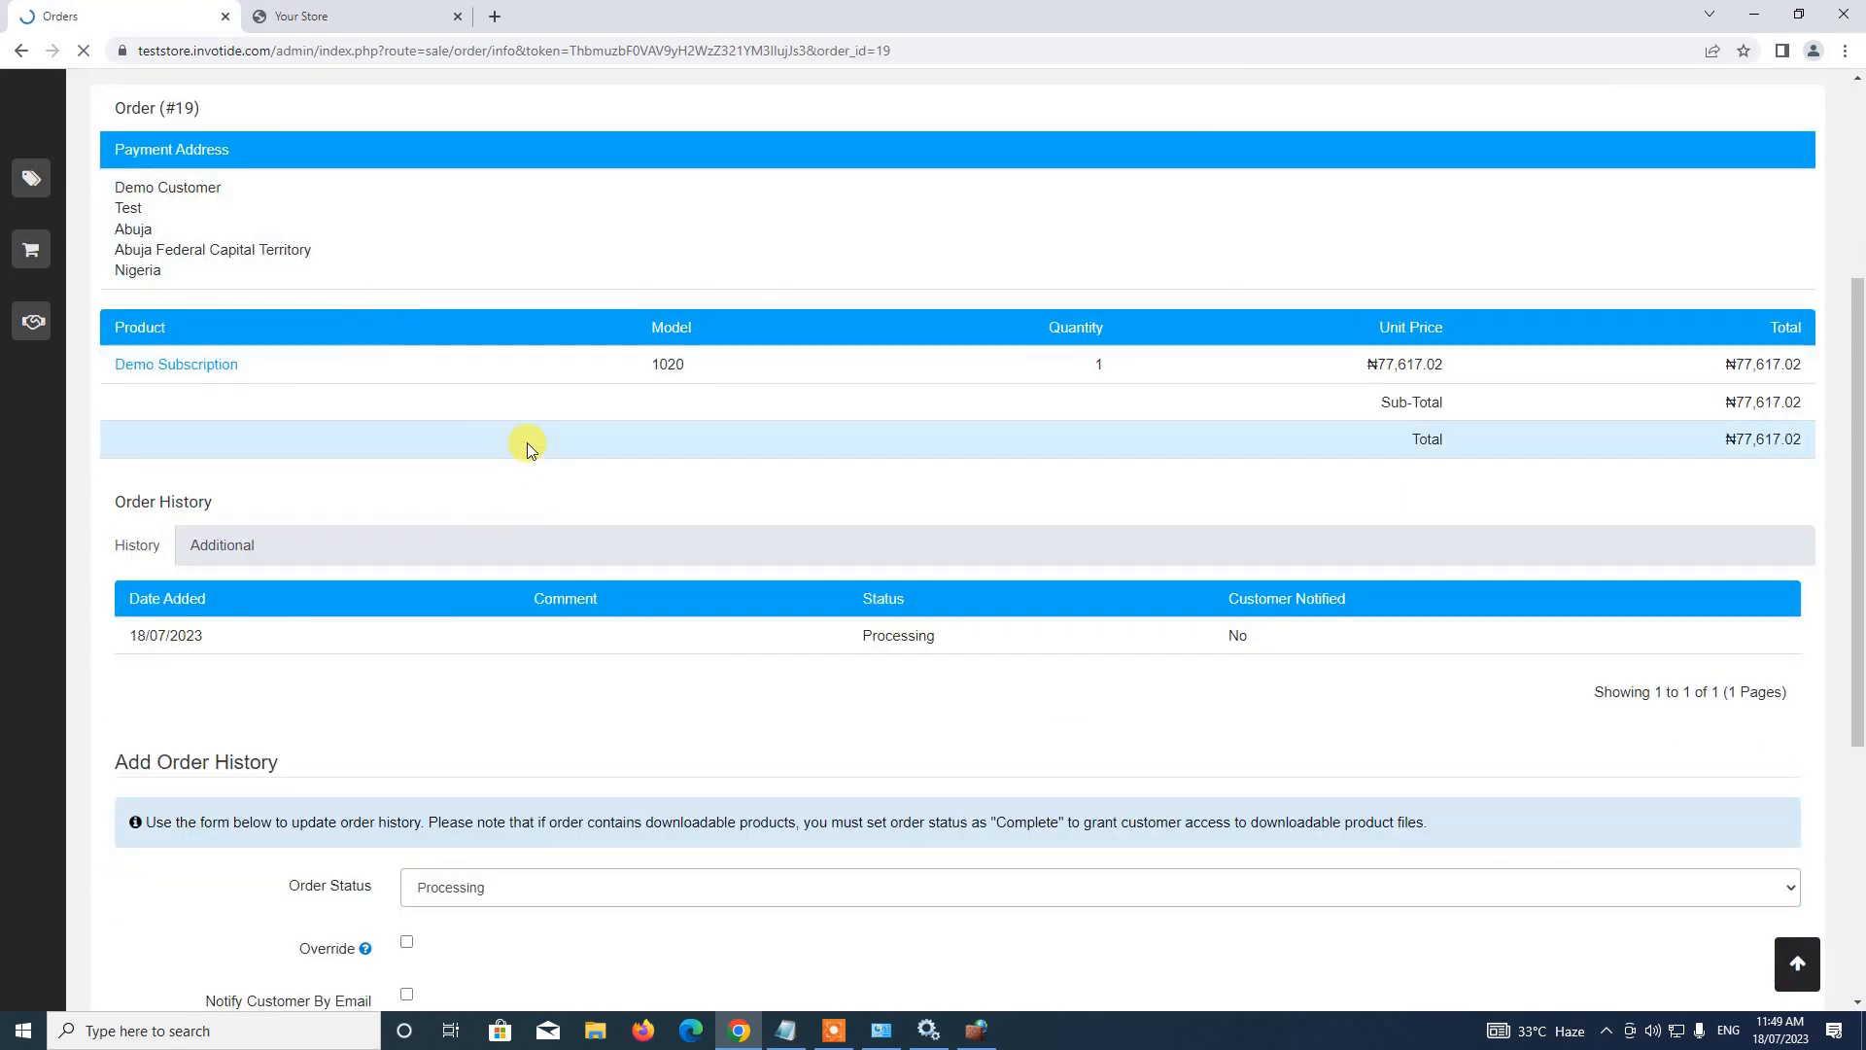
scroll(529, 445, "up", 3)
scroll(423, 336, "down", 8)
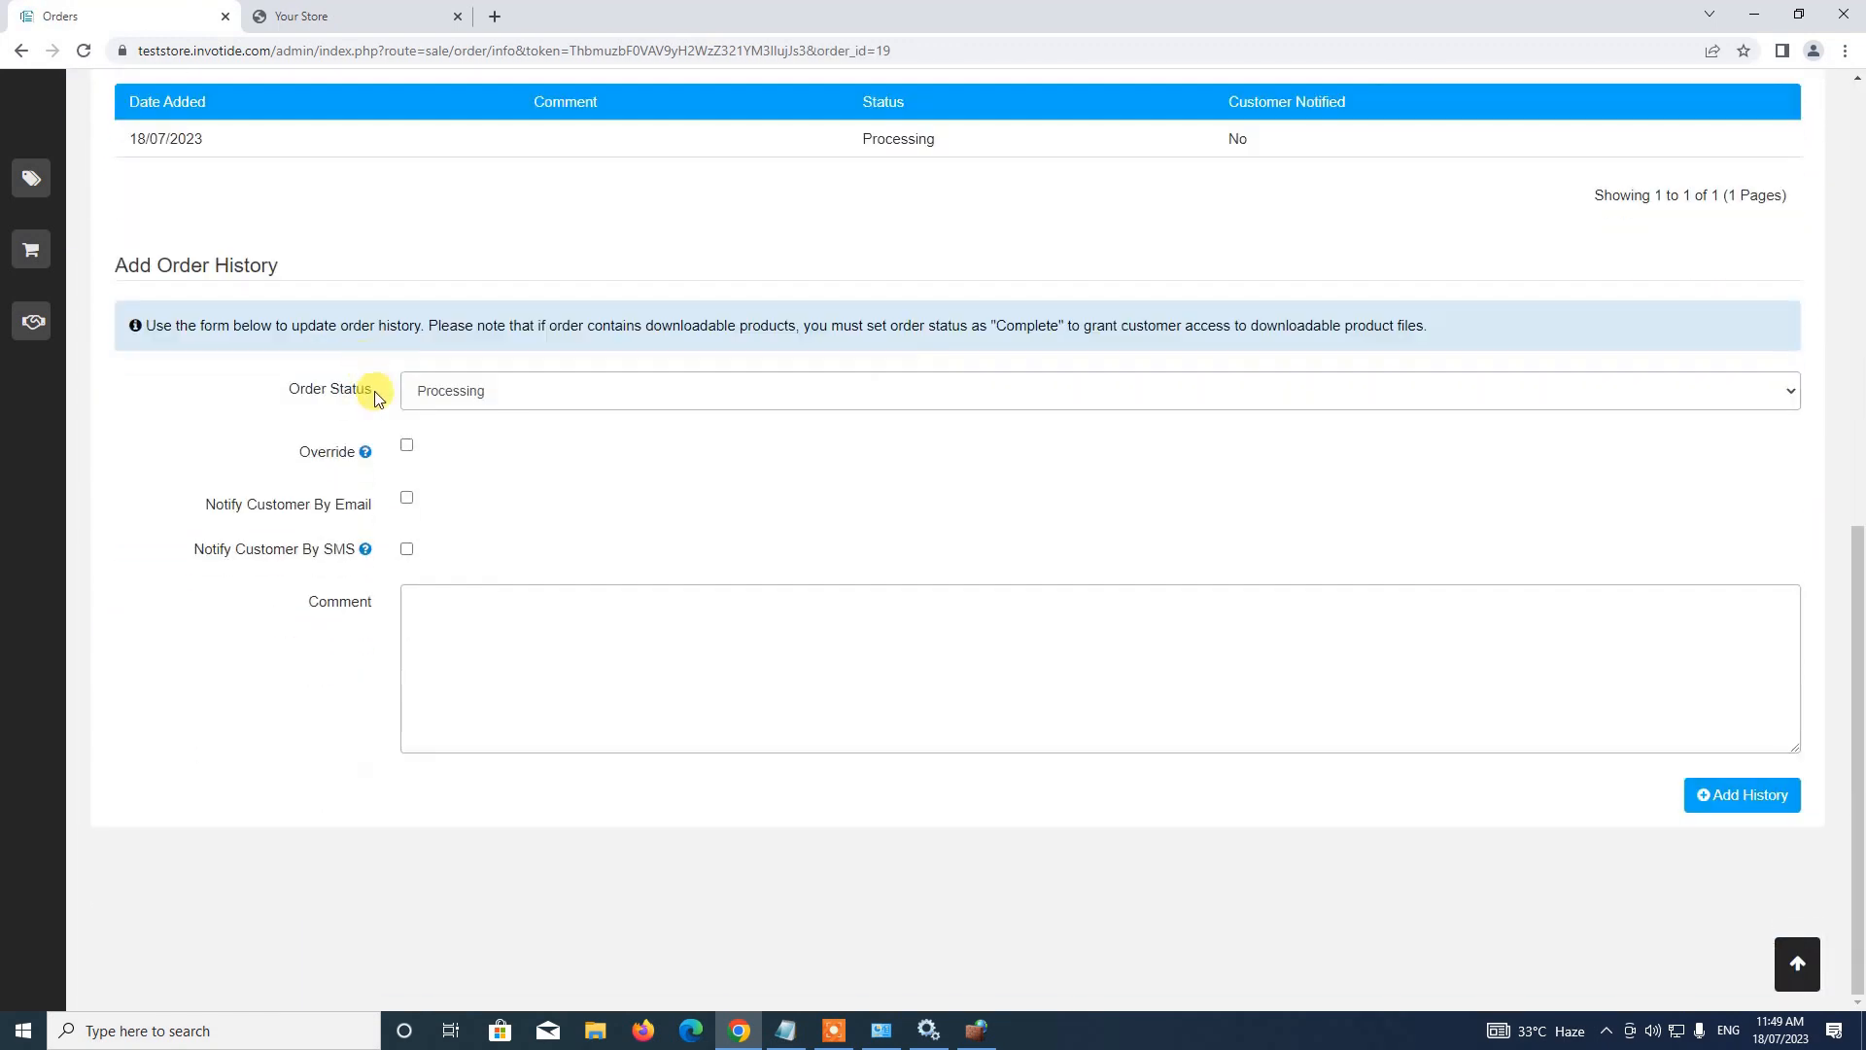
scroll(378, 391, "up", 6)
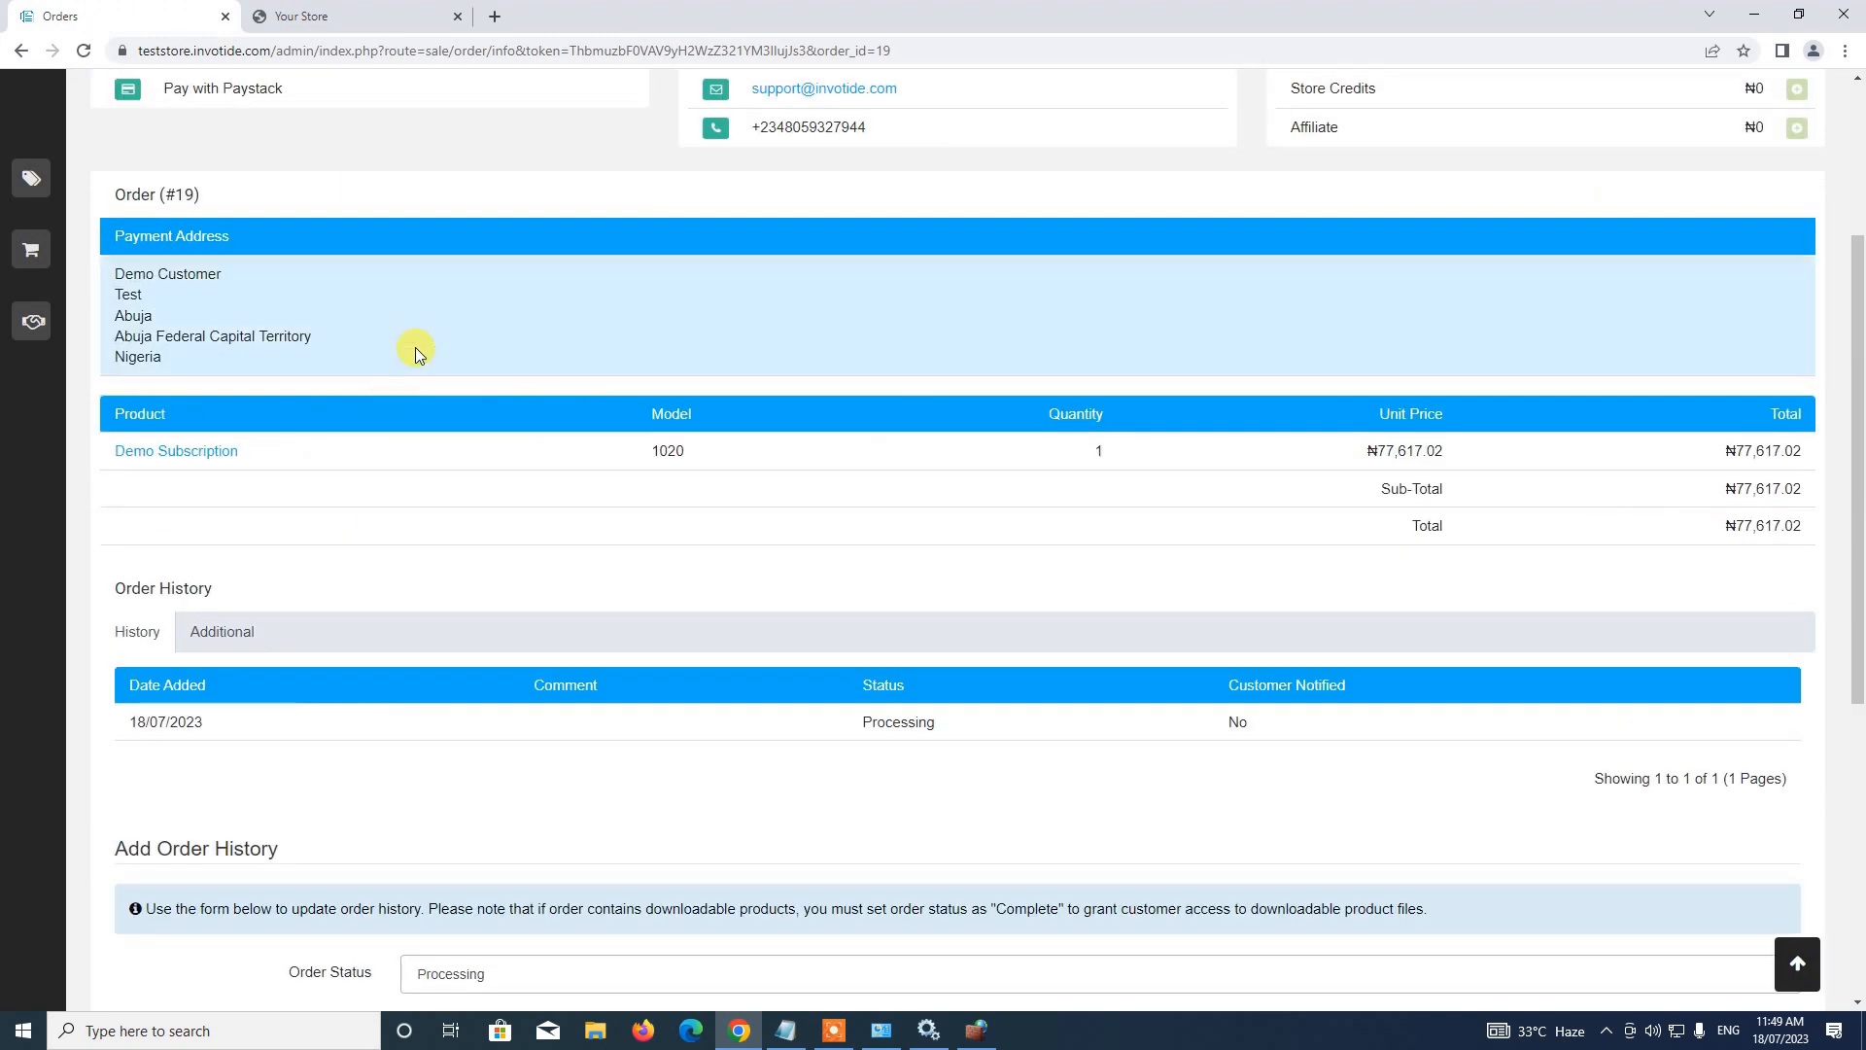
scroll(427, 379, "down", 4)
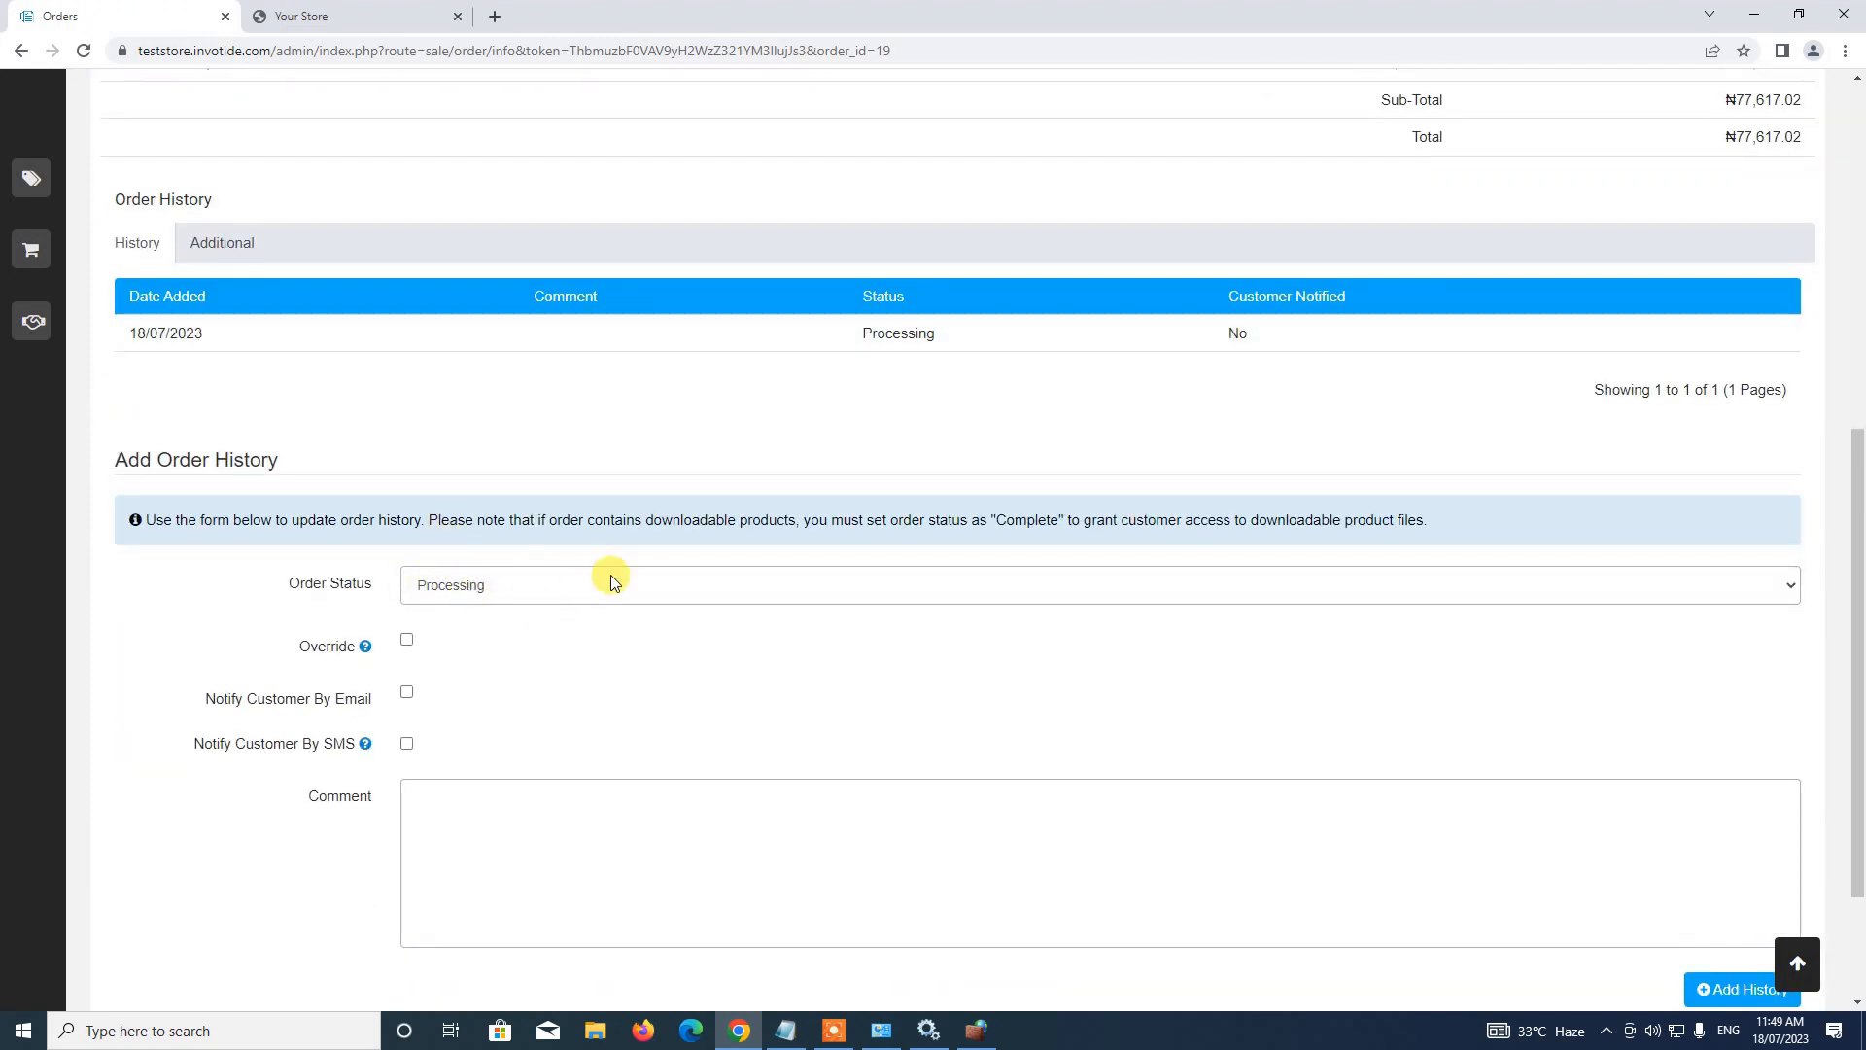
scroll(437, 467, "up", 4)
scroll(586, 548, "down", 4)
scroll(551, 577, "up", 3)
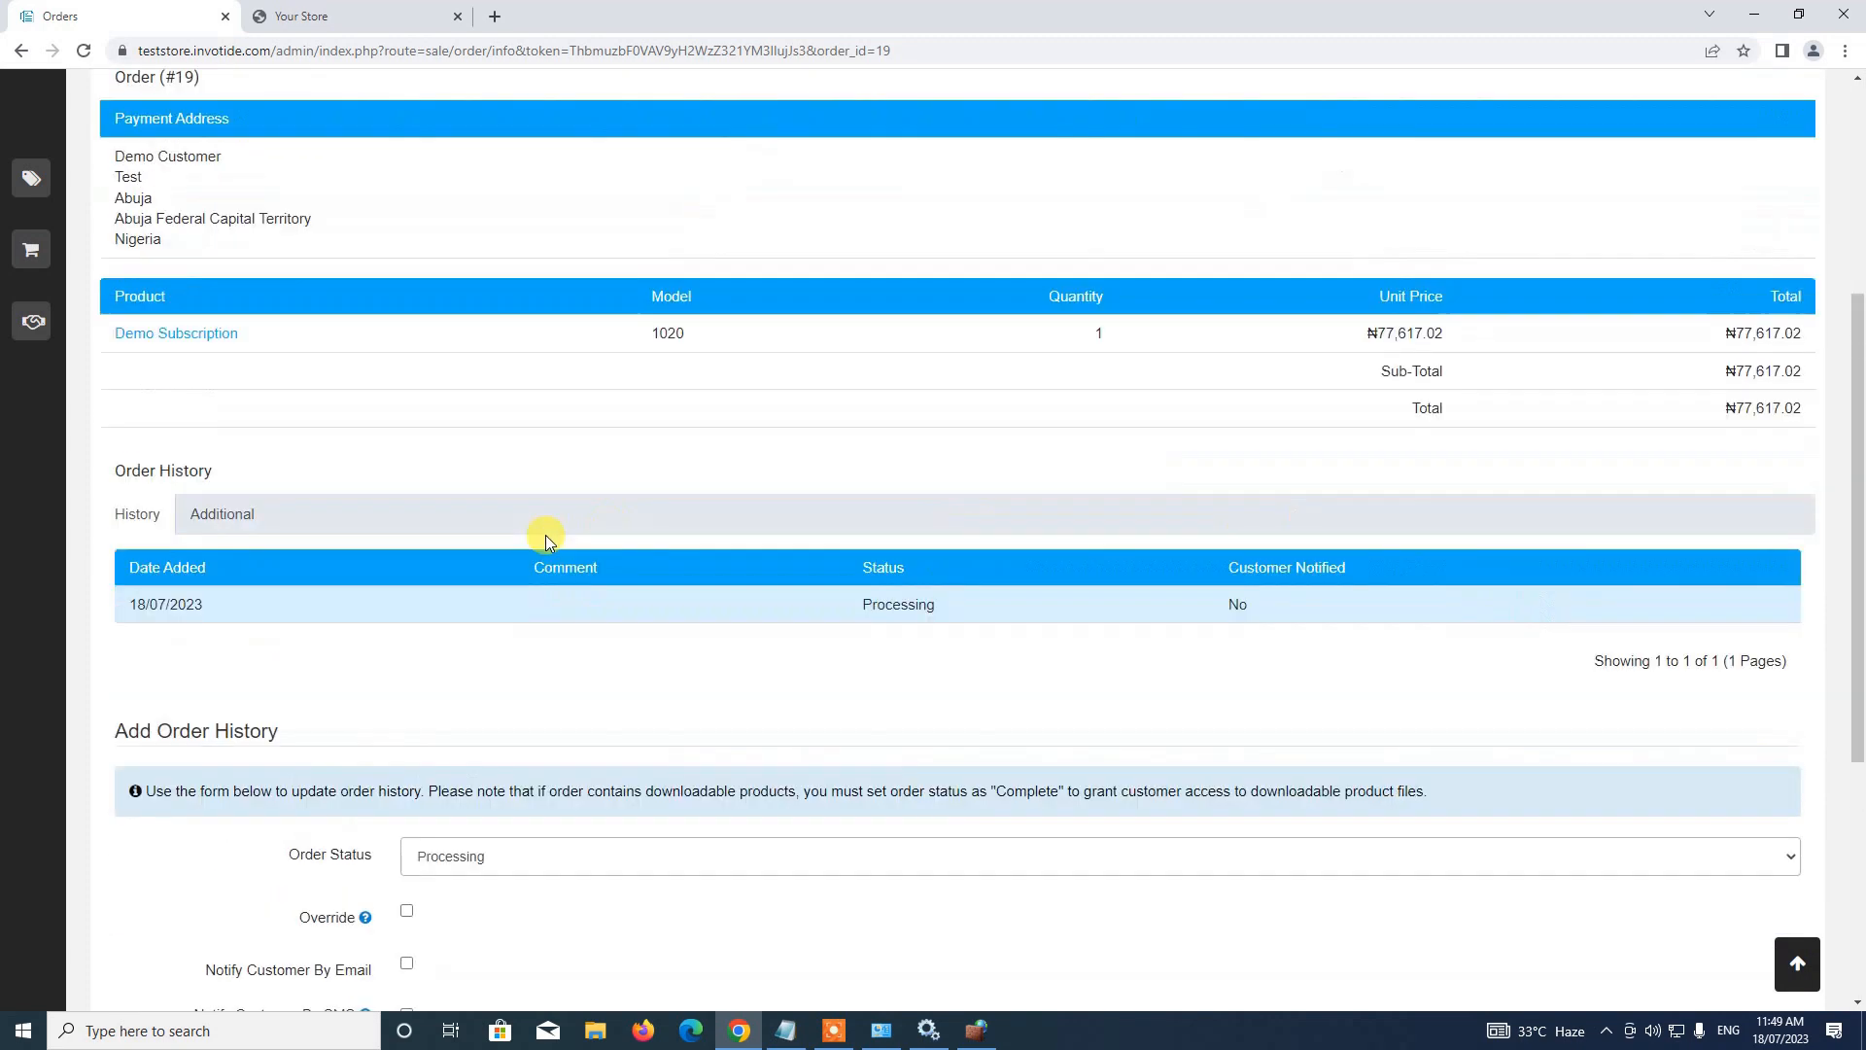
scroll(545, 535, "up", 3)
scroll(596, 587, "down", 9)
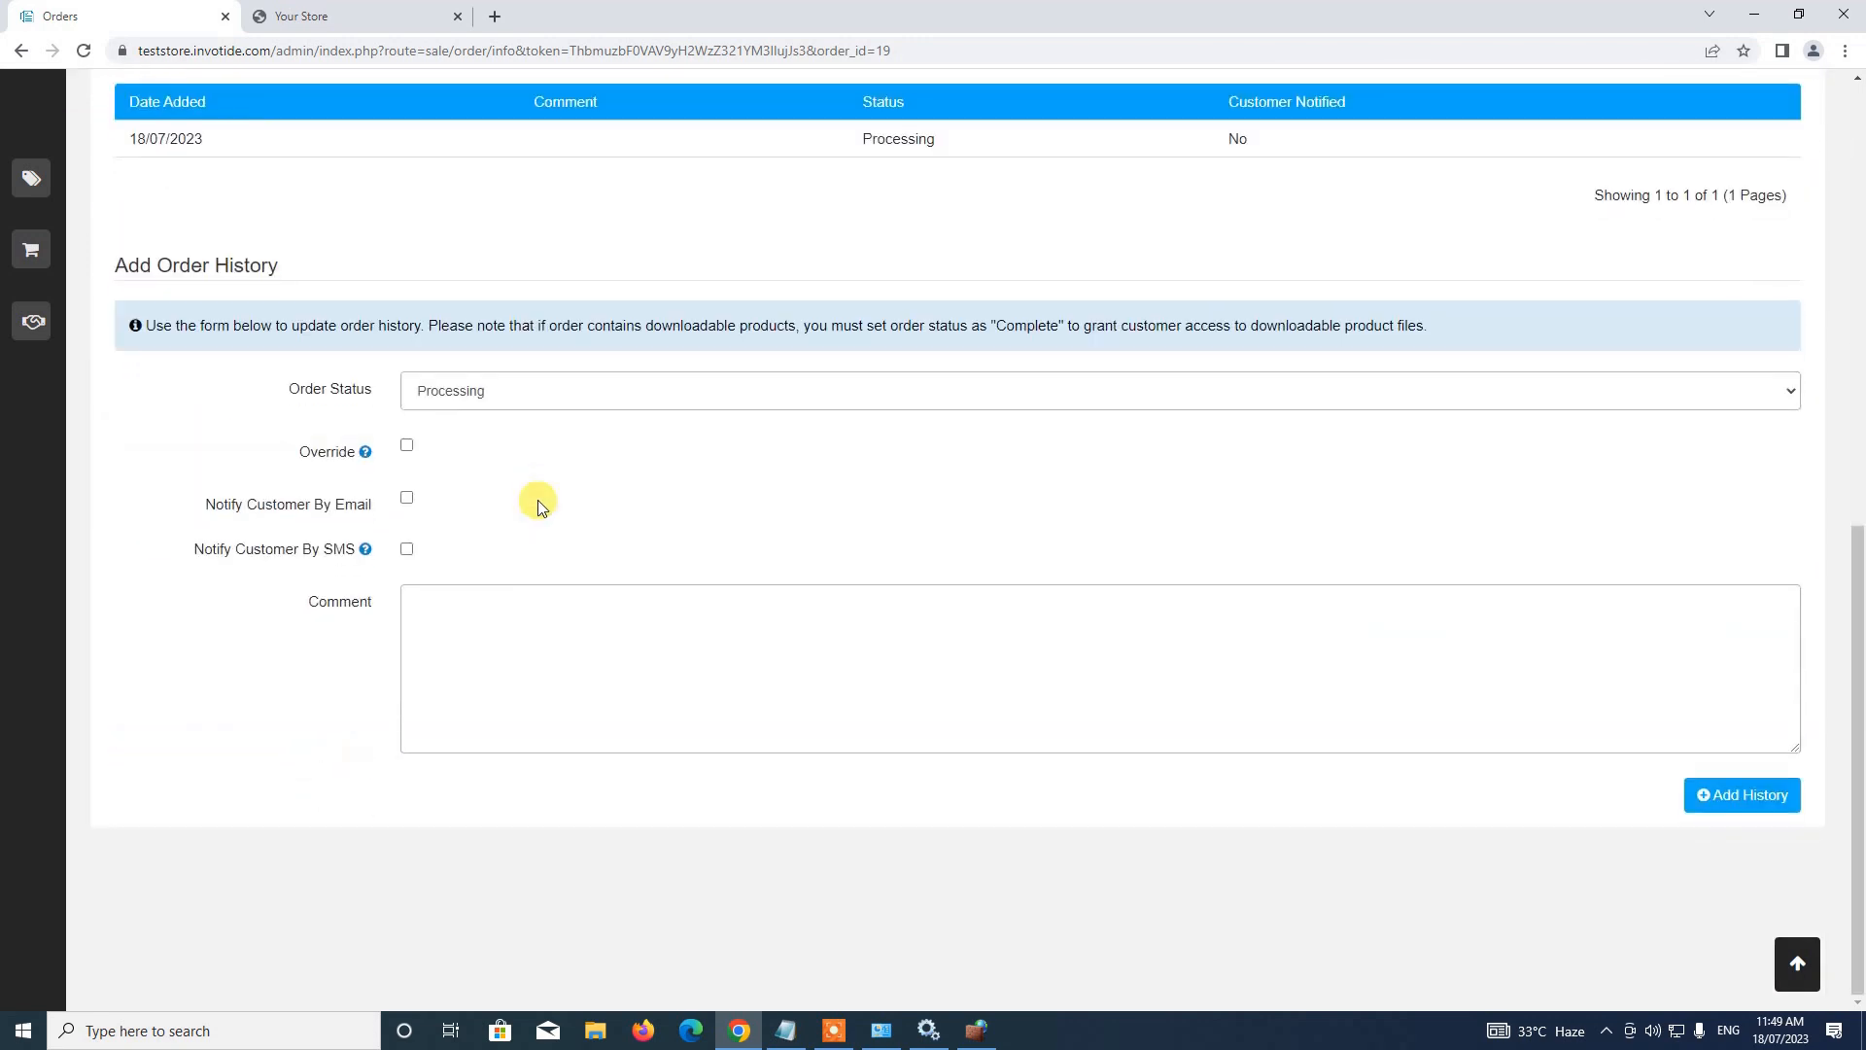
scroll(538, 500, "up", 10)
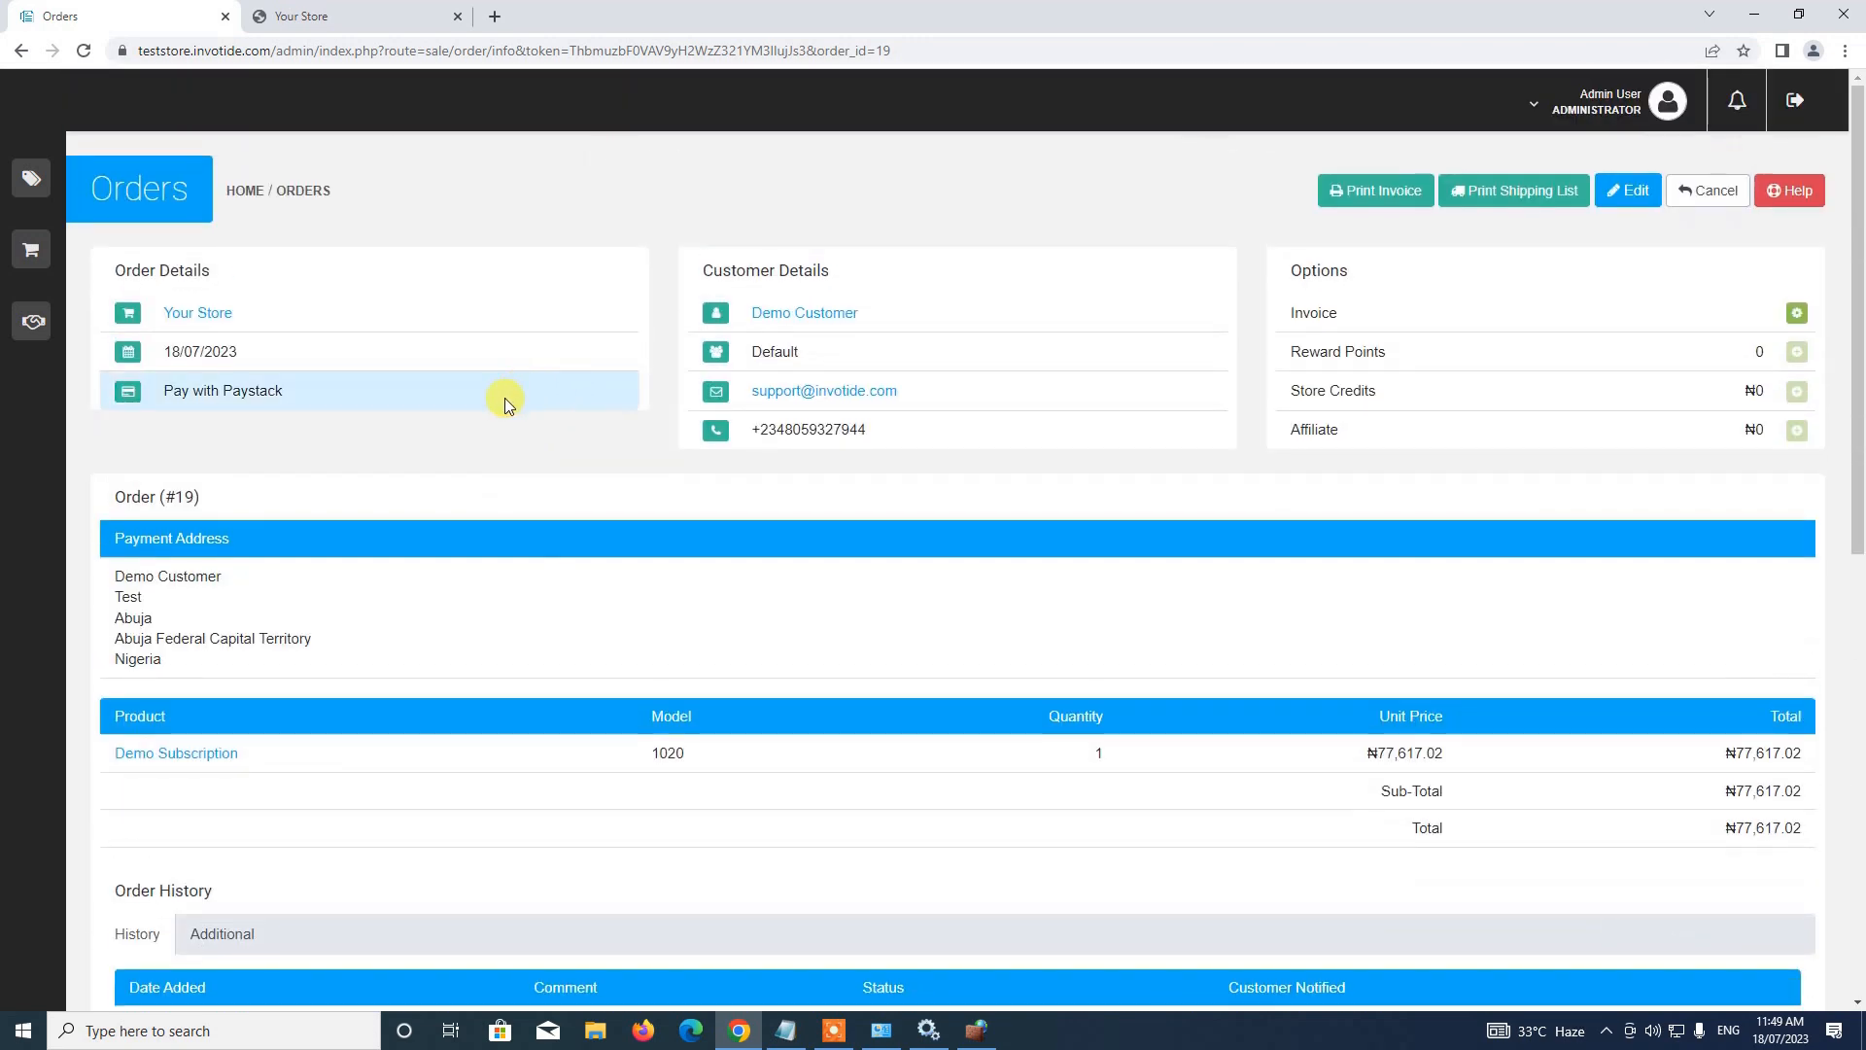
scroll(505, 398, "down", 9)
scroll(529, 526, "up", 3)
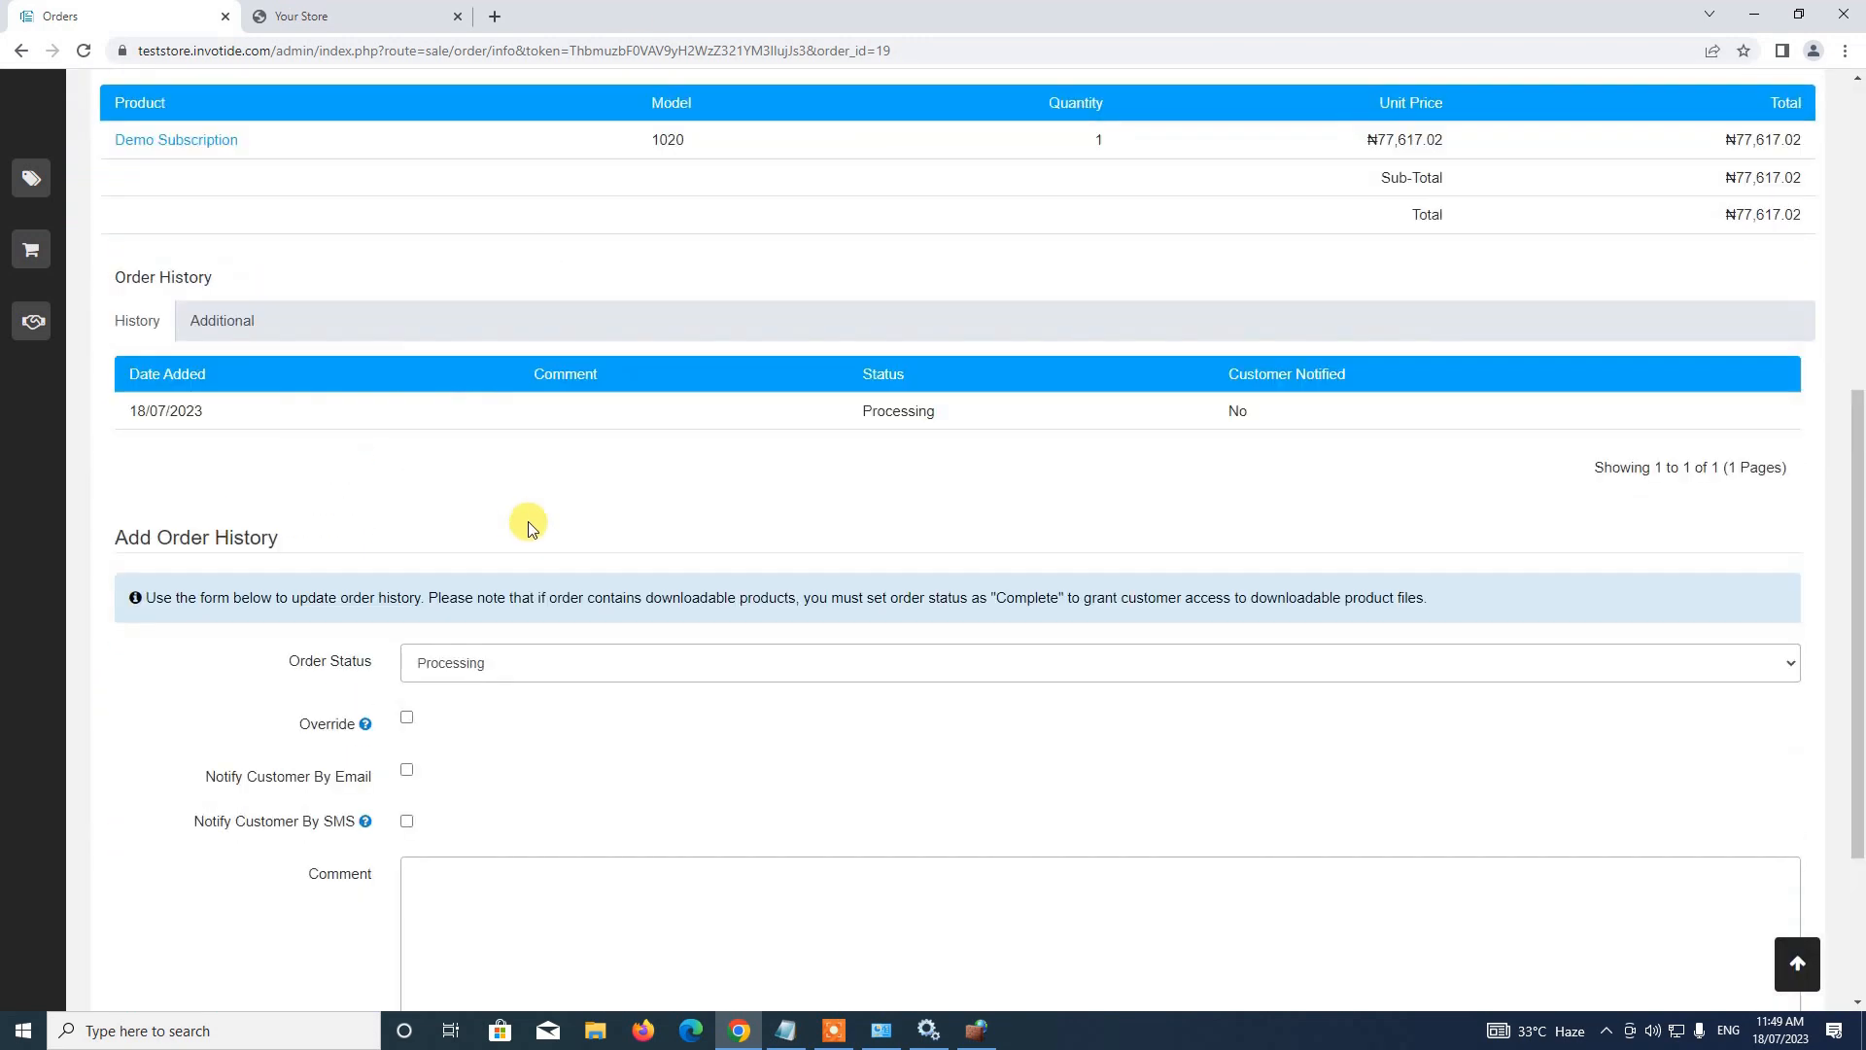
scroll(530, 526, "up", 1)
scroll(709, 774, "up", 4)
Go to the admin dashboard listing order 19 Processing and order 18 Failed
mouse_move(3, 279)
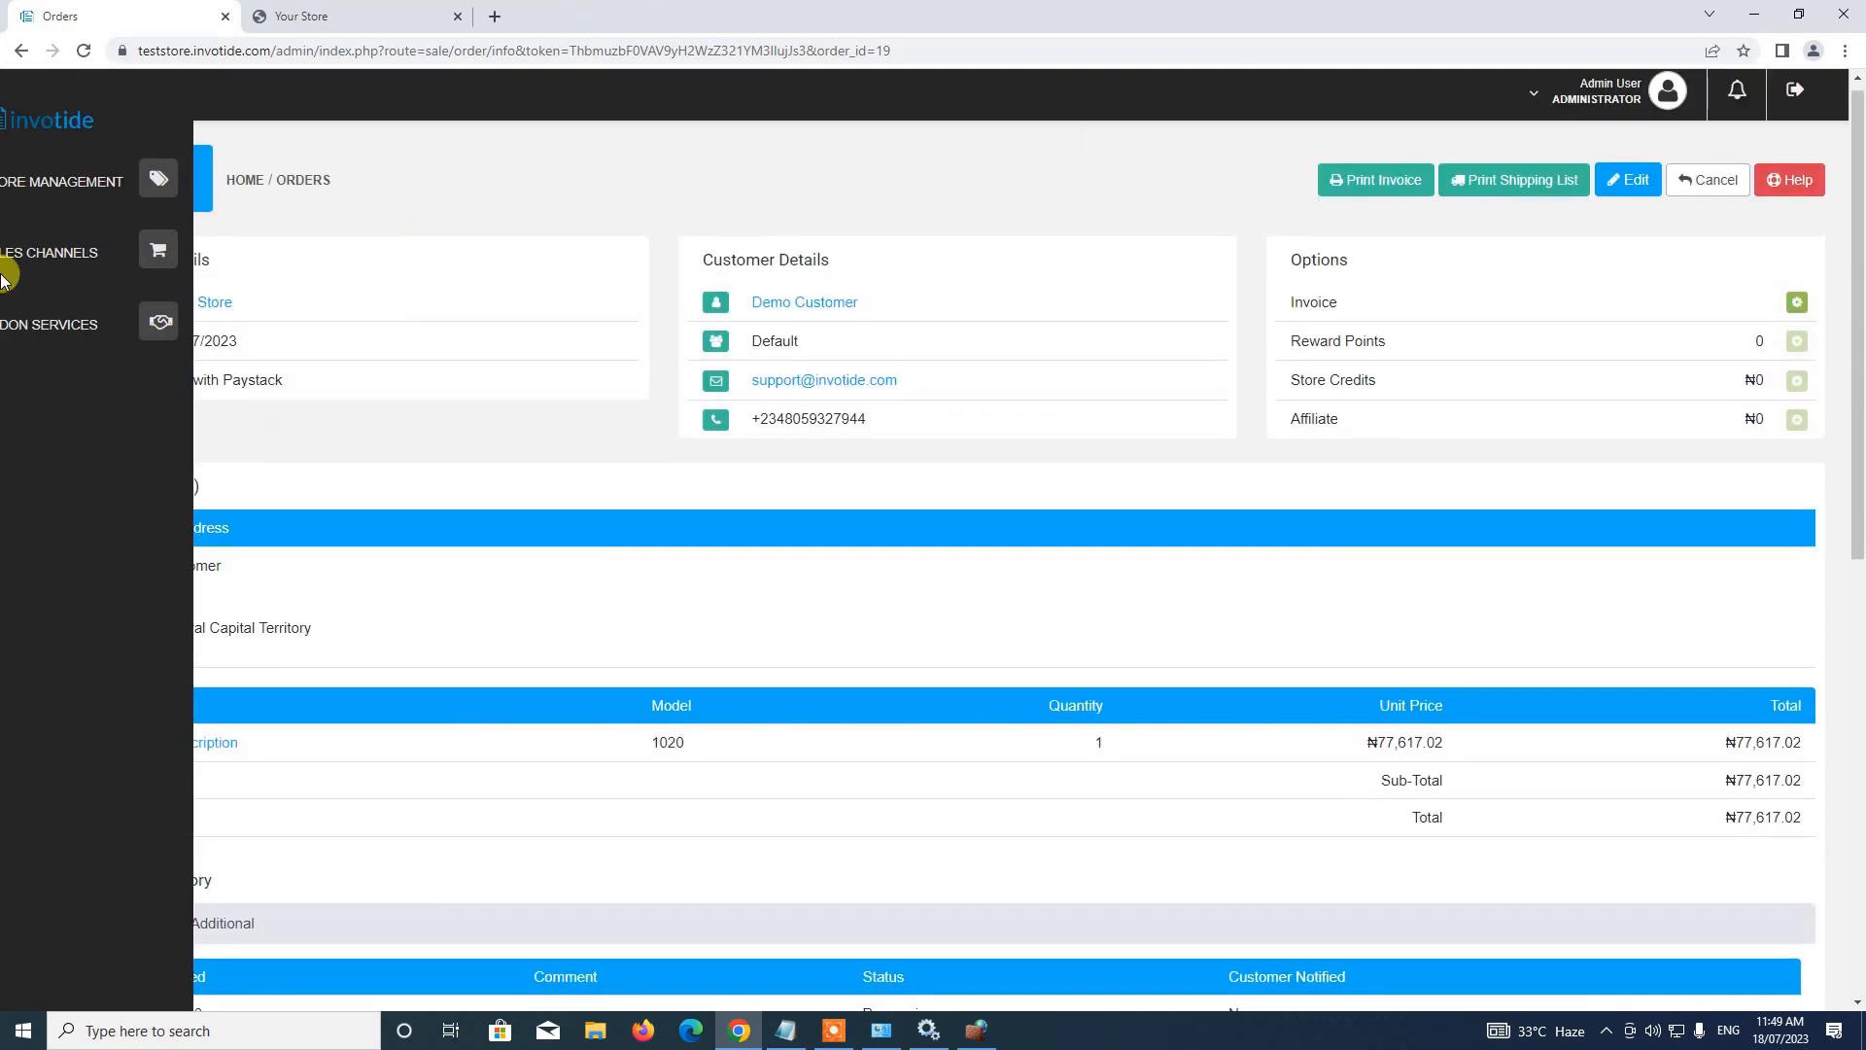
left_click(113, 181)
left_click(42, 232)
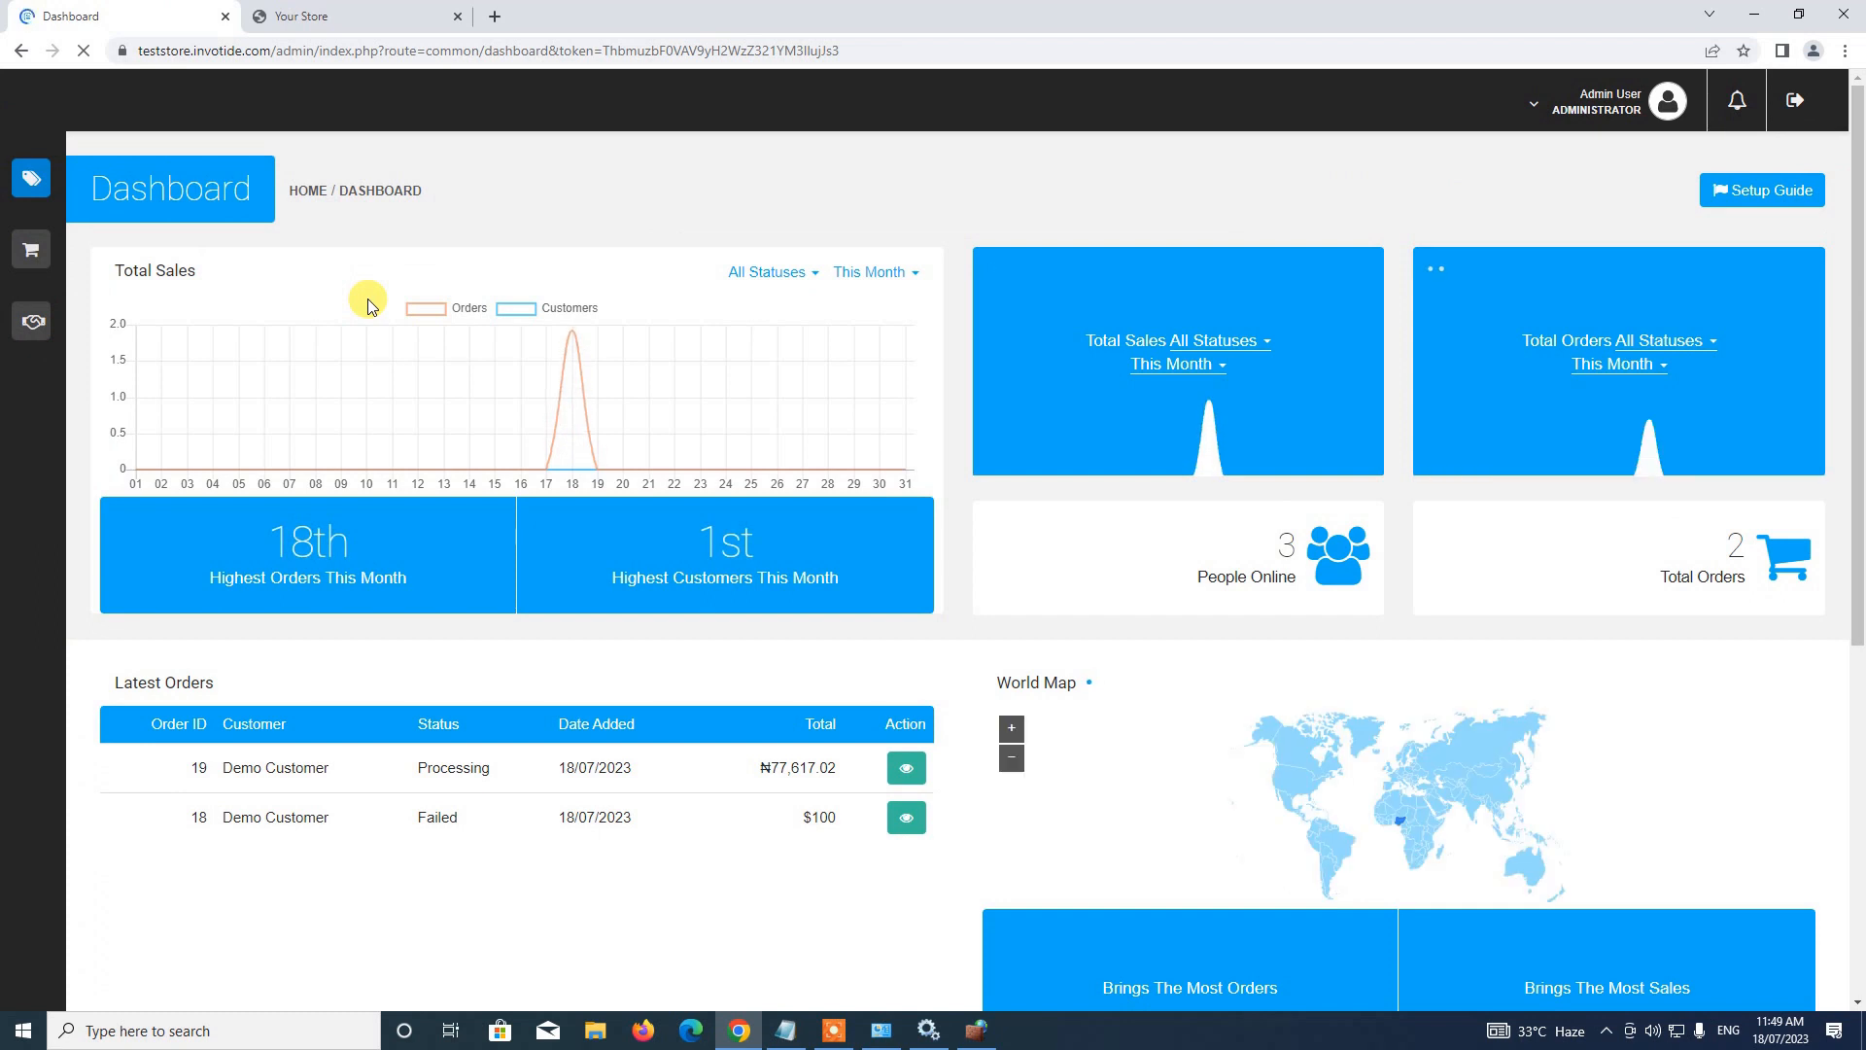
Close the Your Store storefront tab and open the Store Management Catalog overview
left_click(346, 13)
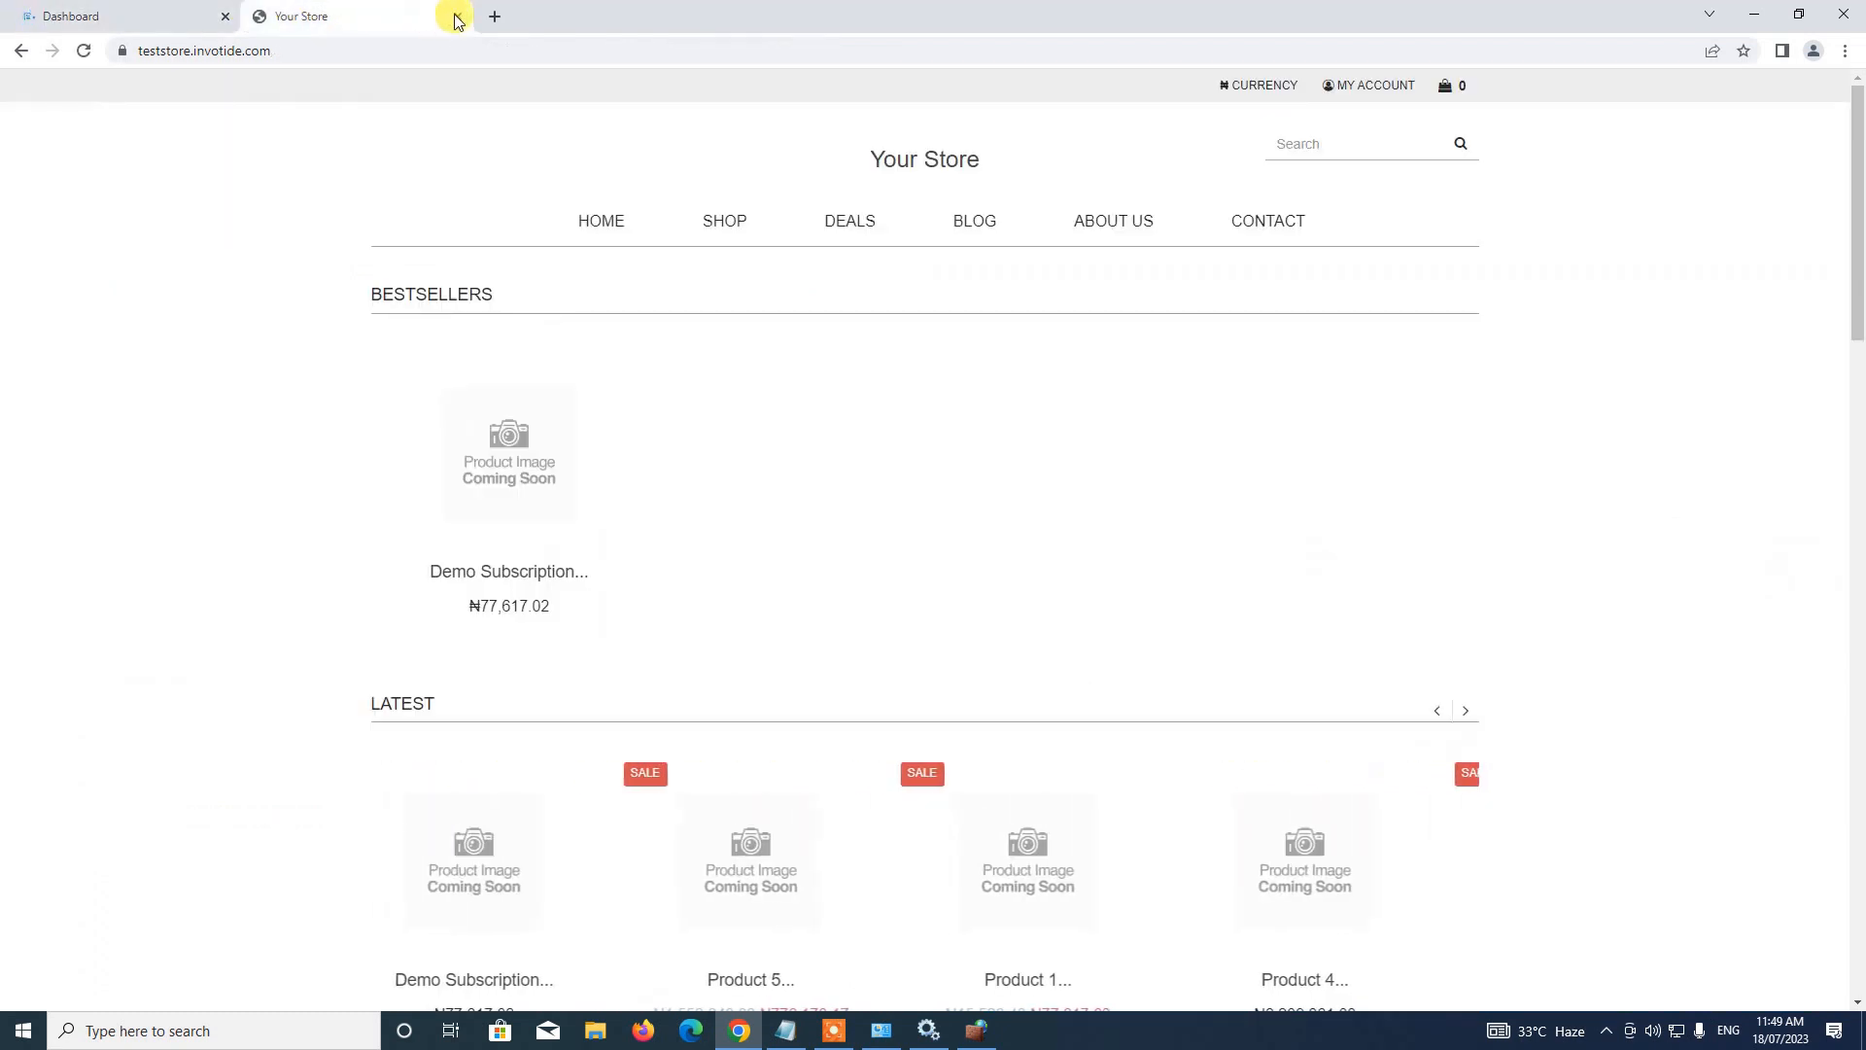
left_click(456, 17)
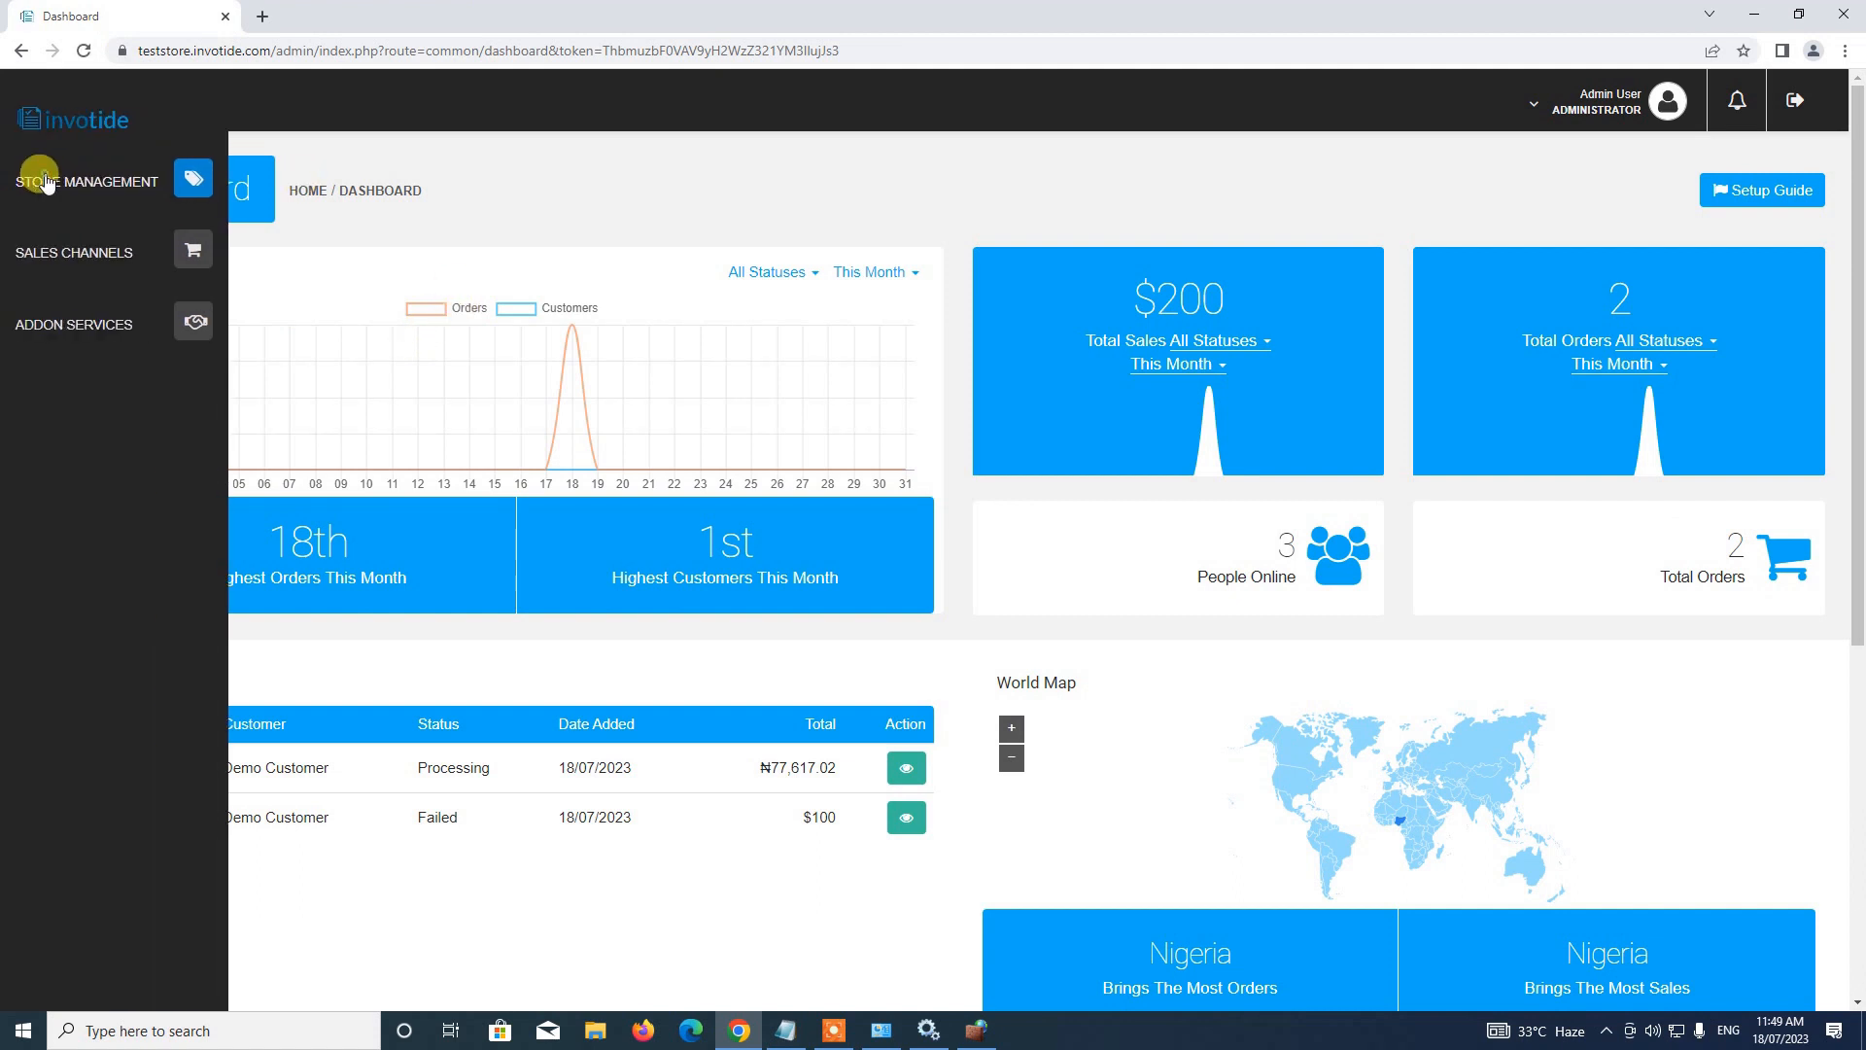
left_click(46, 182)
left_click(44, 273)
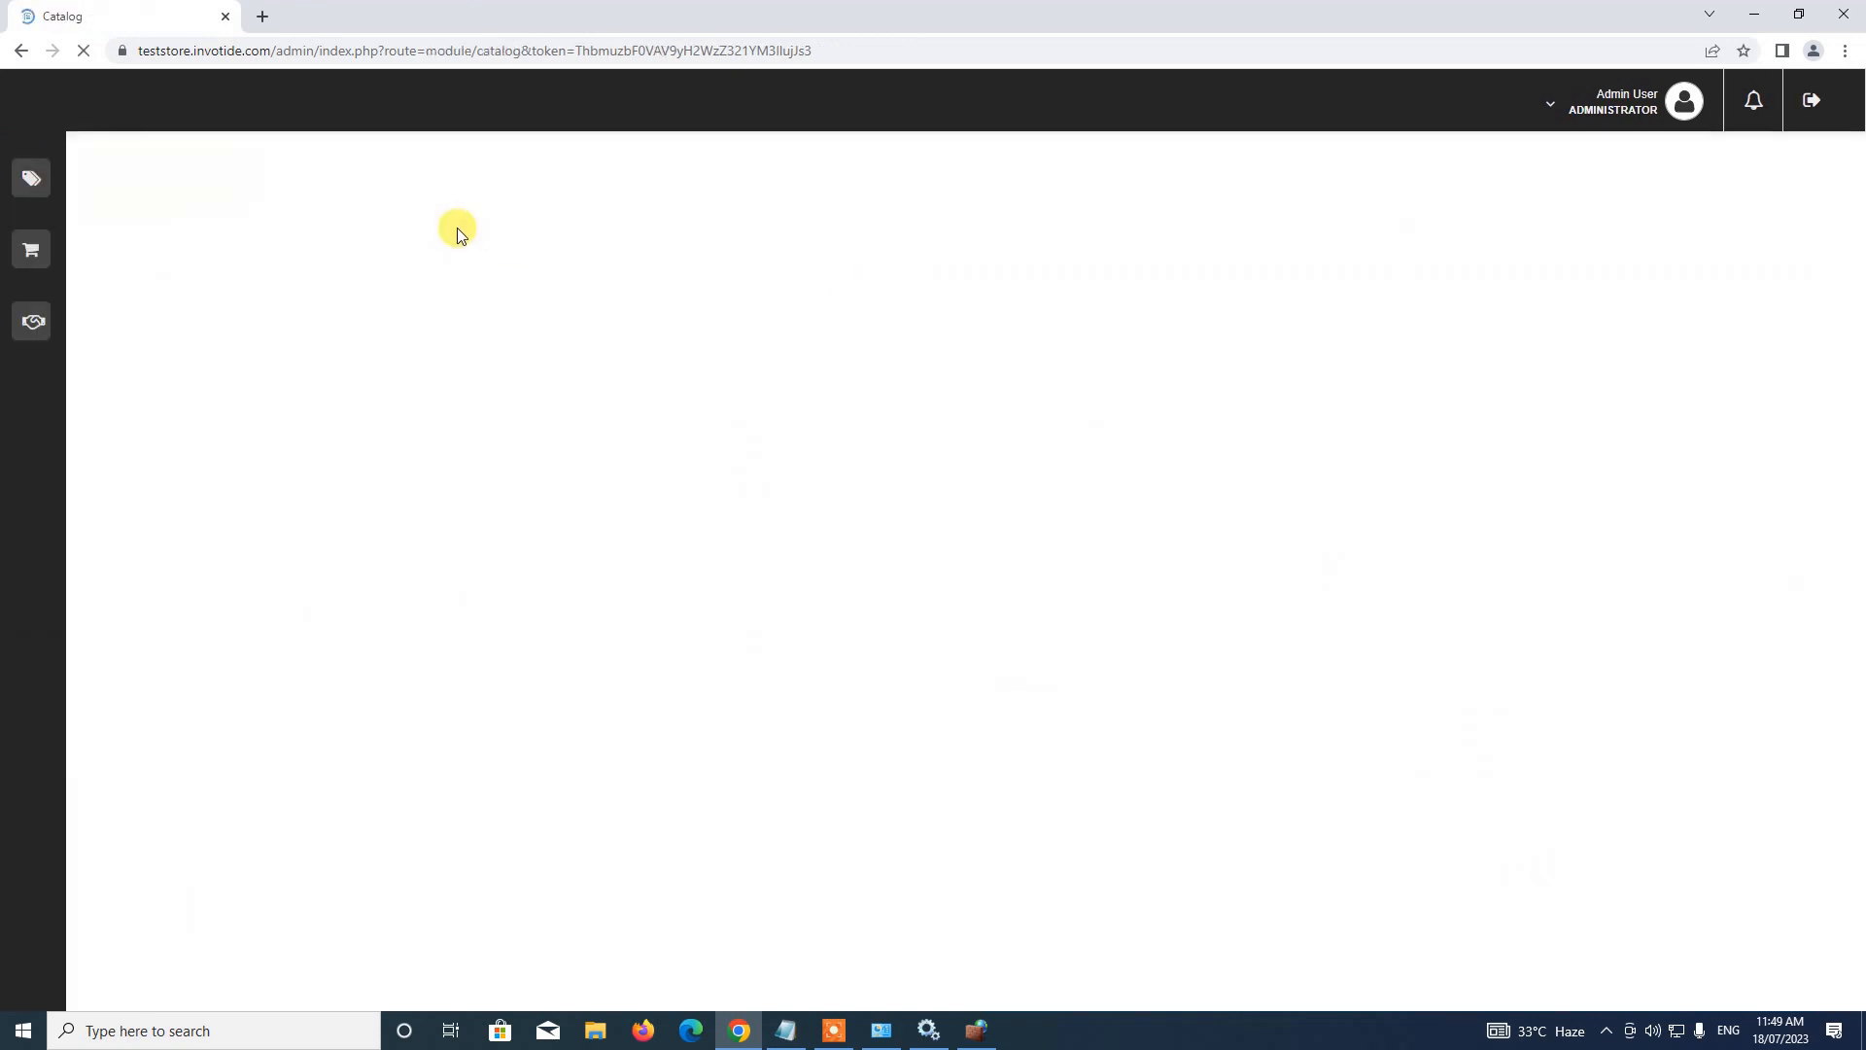
Open the Products list showing Demo Subscription (model 1020, $100) among six products
scroll(453, 227, "down", 2)
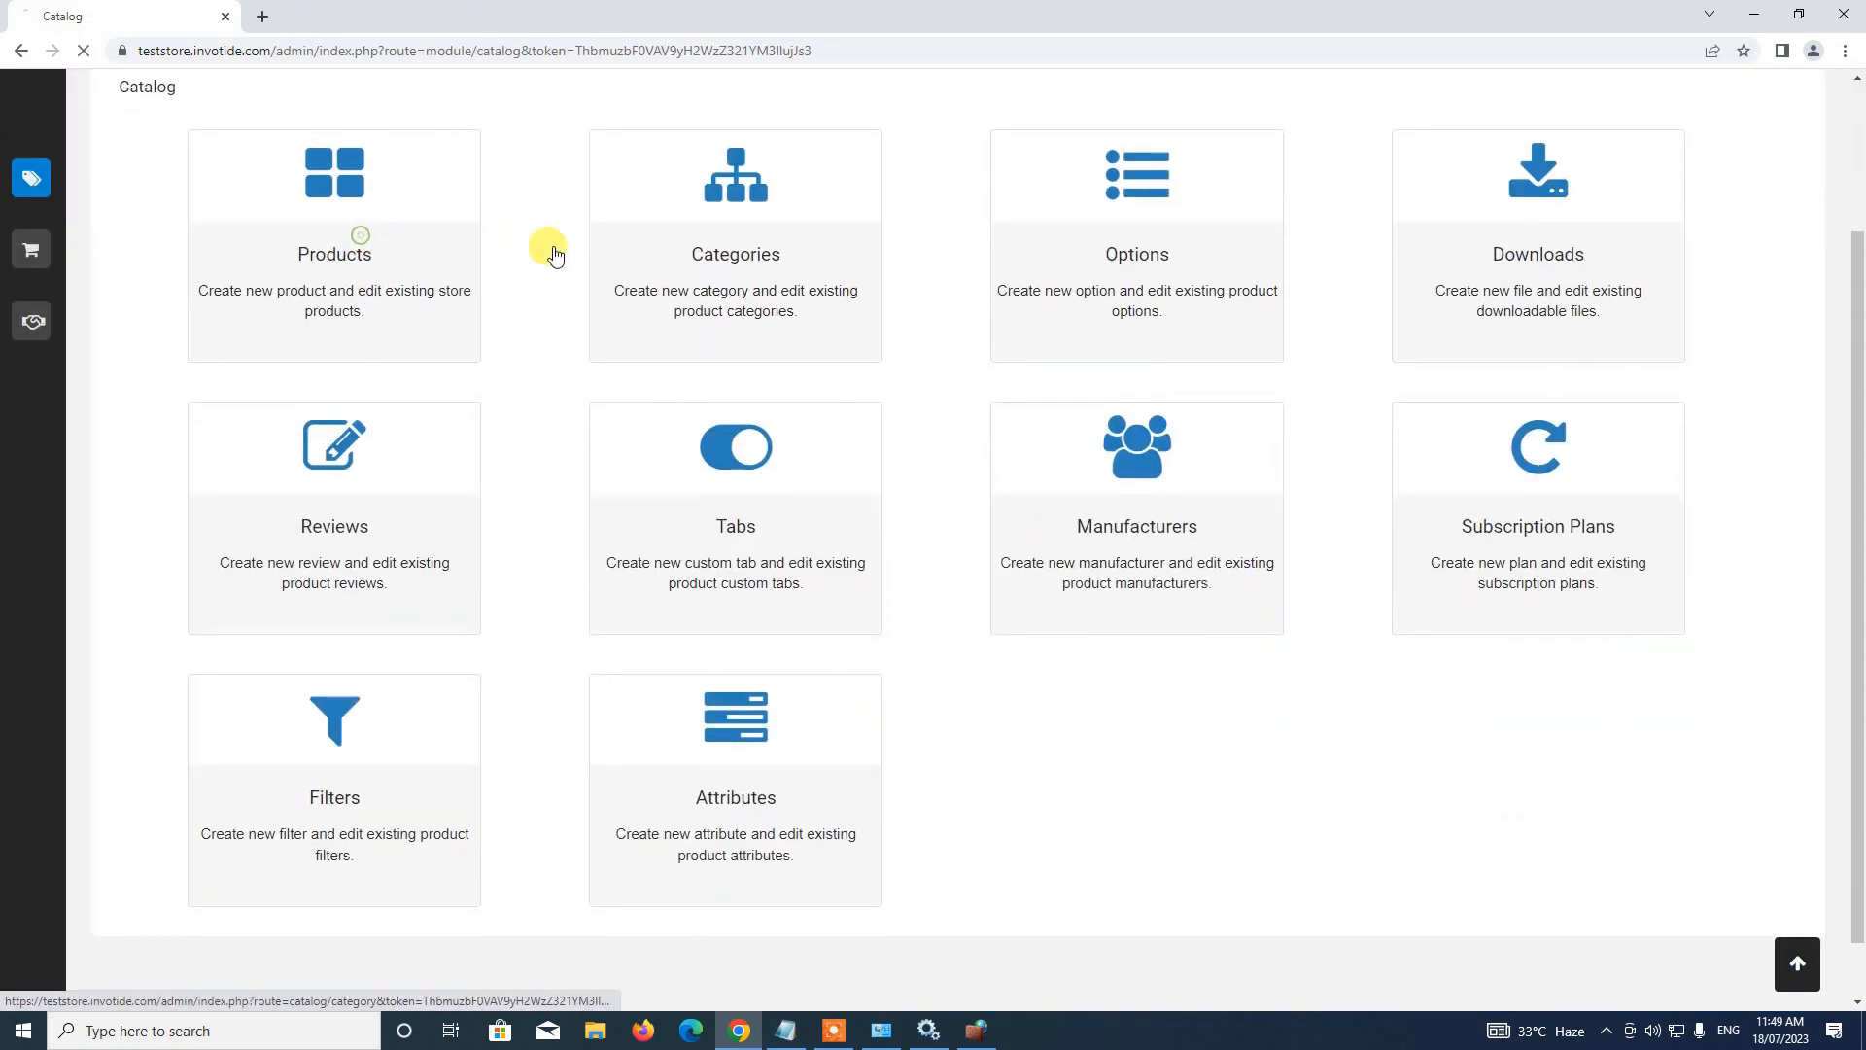
left_click(476, 423)
scroll(476, 261, "down", 3)
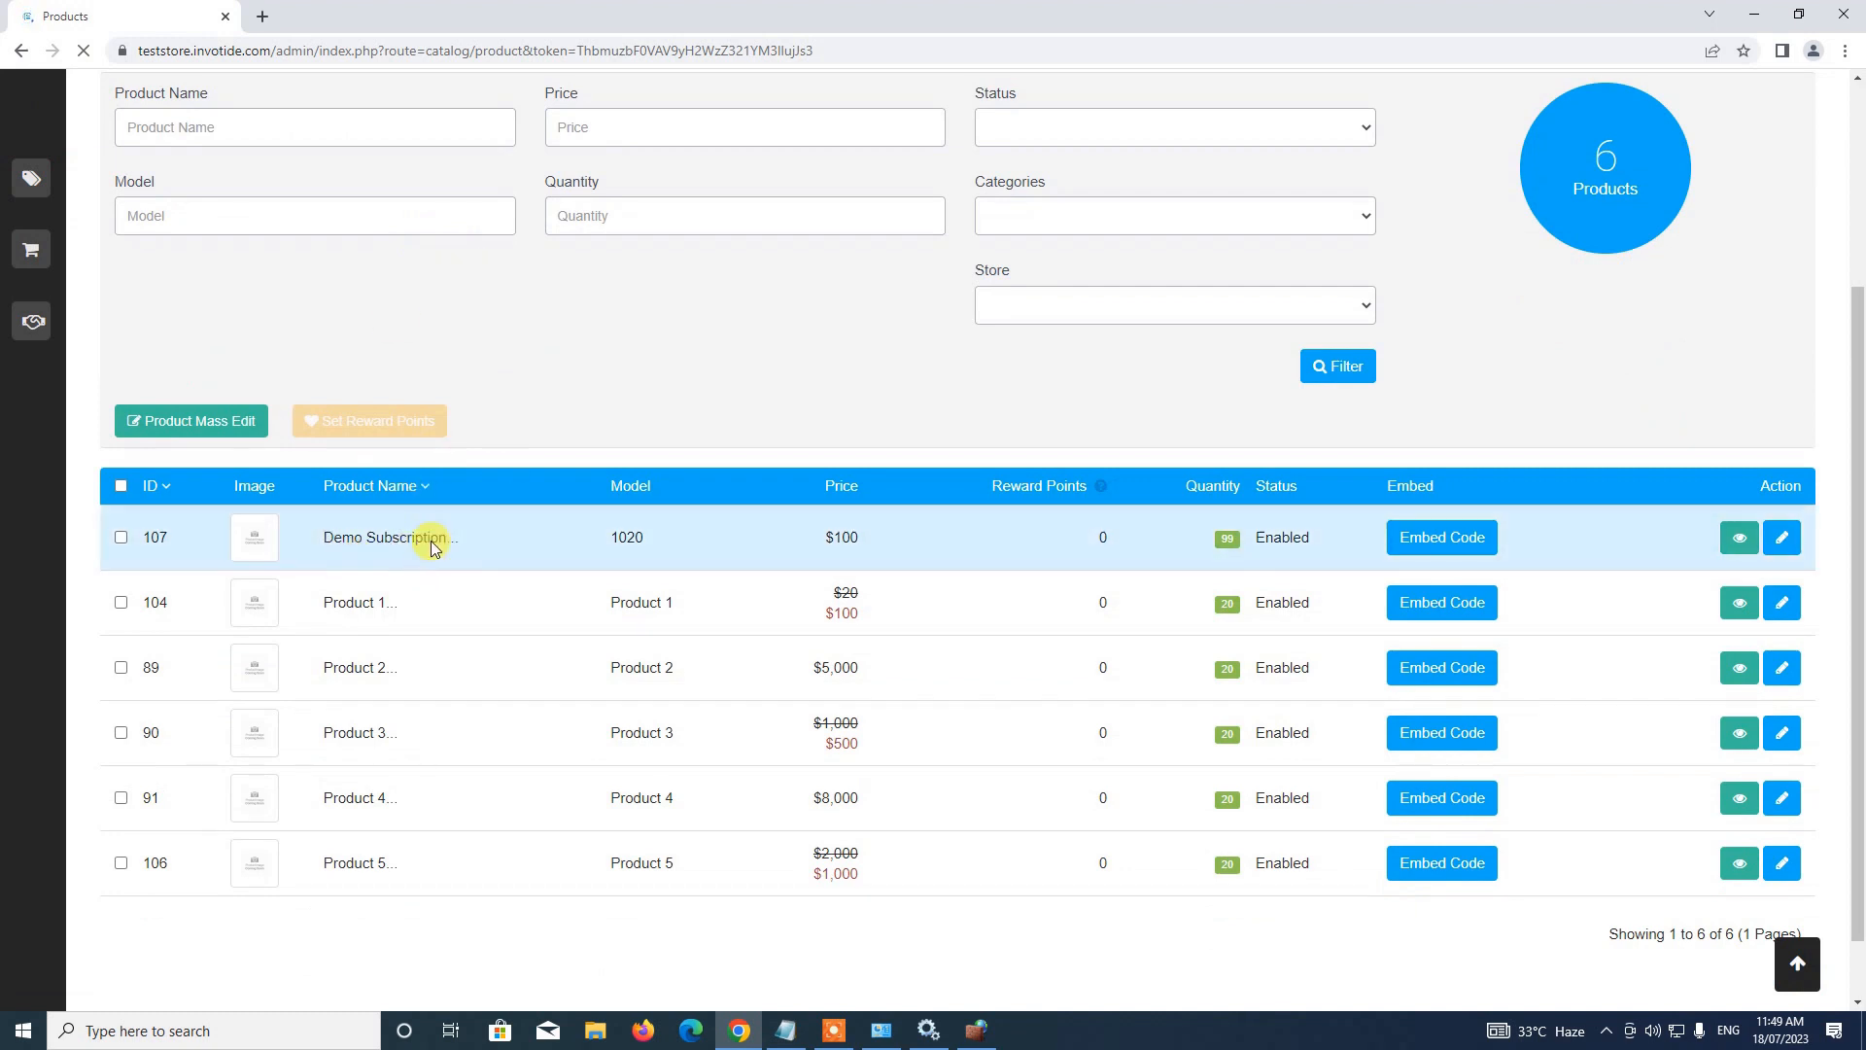
mouse_move(104, 194)
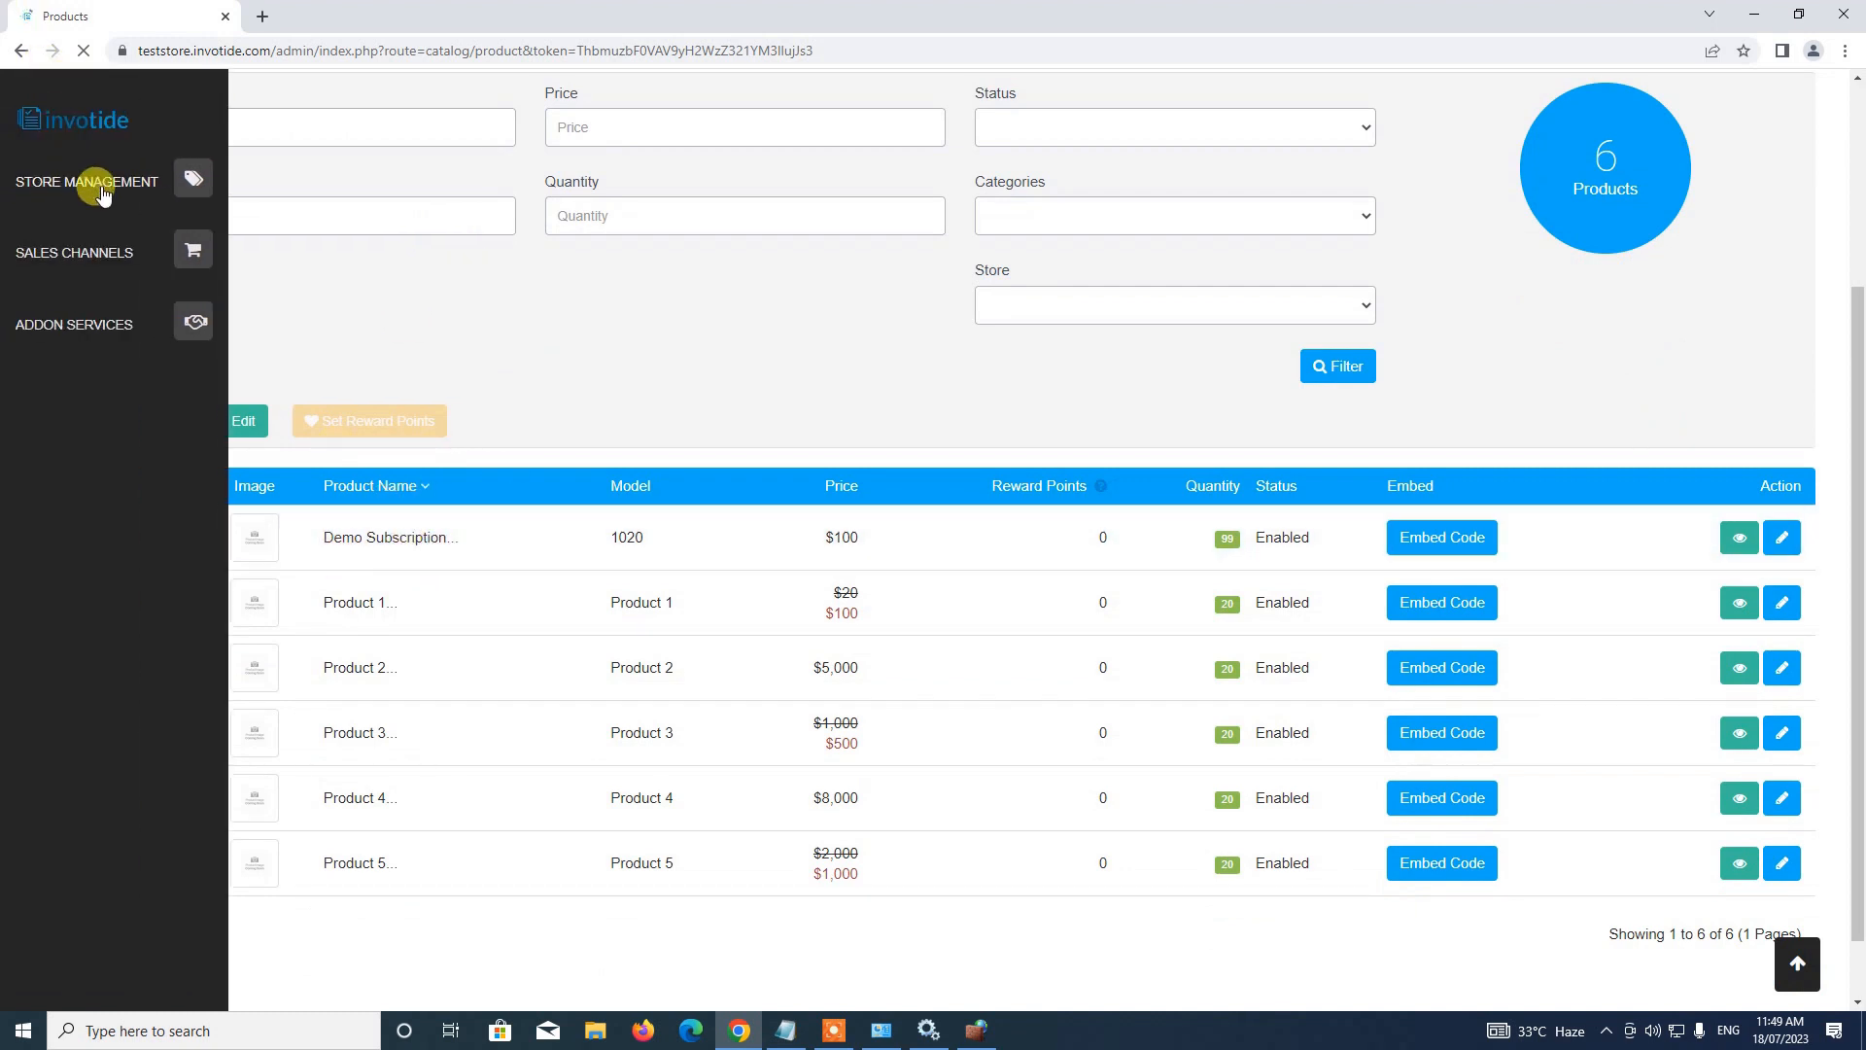
left_click(184, 182)
Return to the Dashboard showing $200 total sales, order 19 Processing and order 18 Failed
left_click(33, 317)
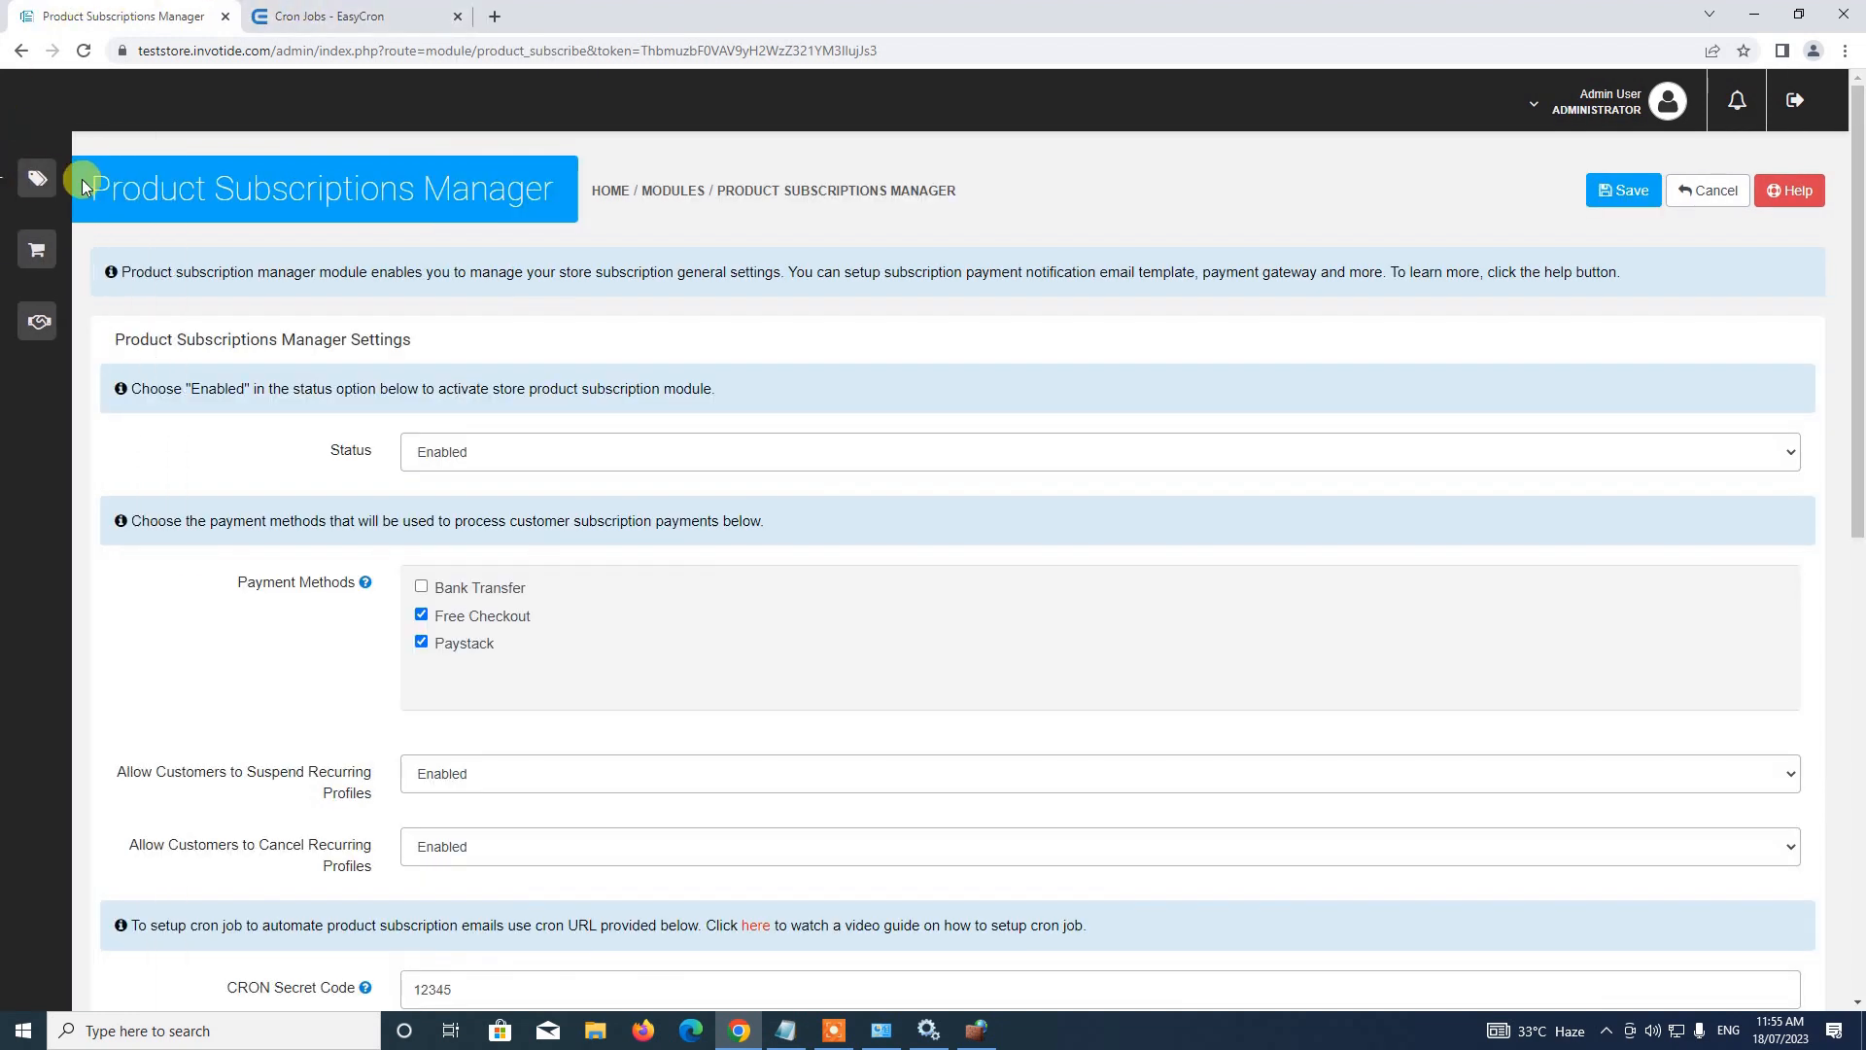
mouse_move(24, 188)
left_click(88, 183)
left_click(54, 239)
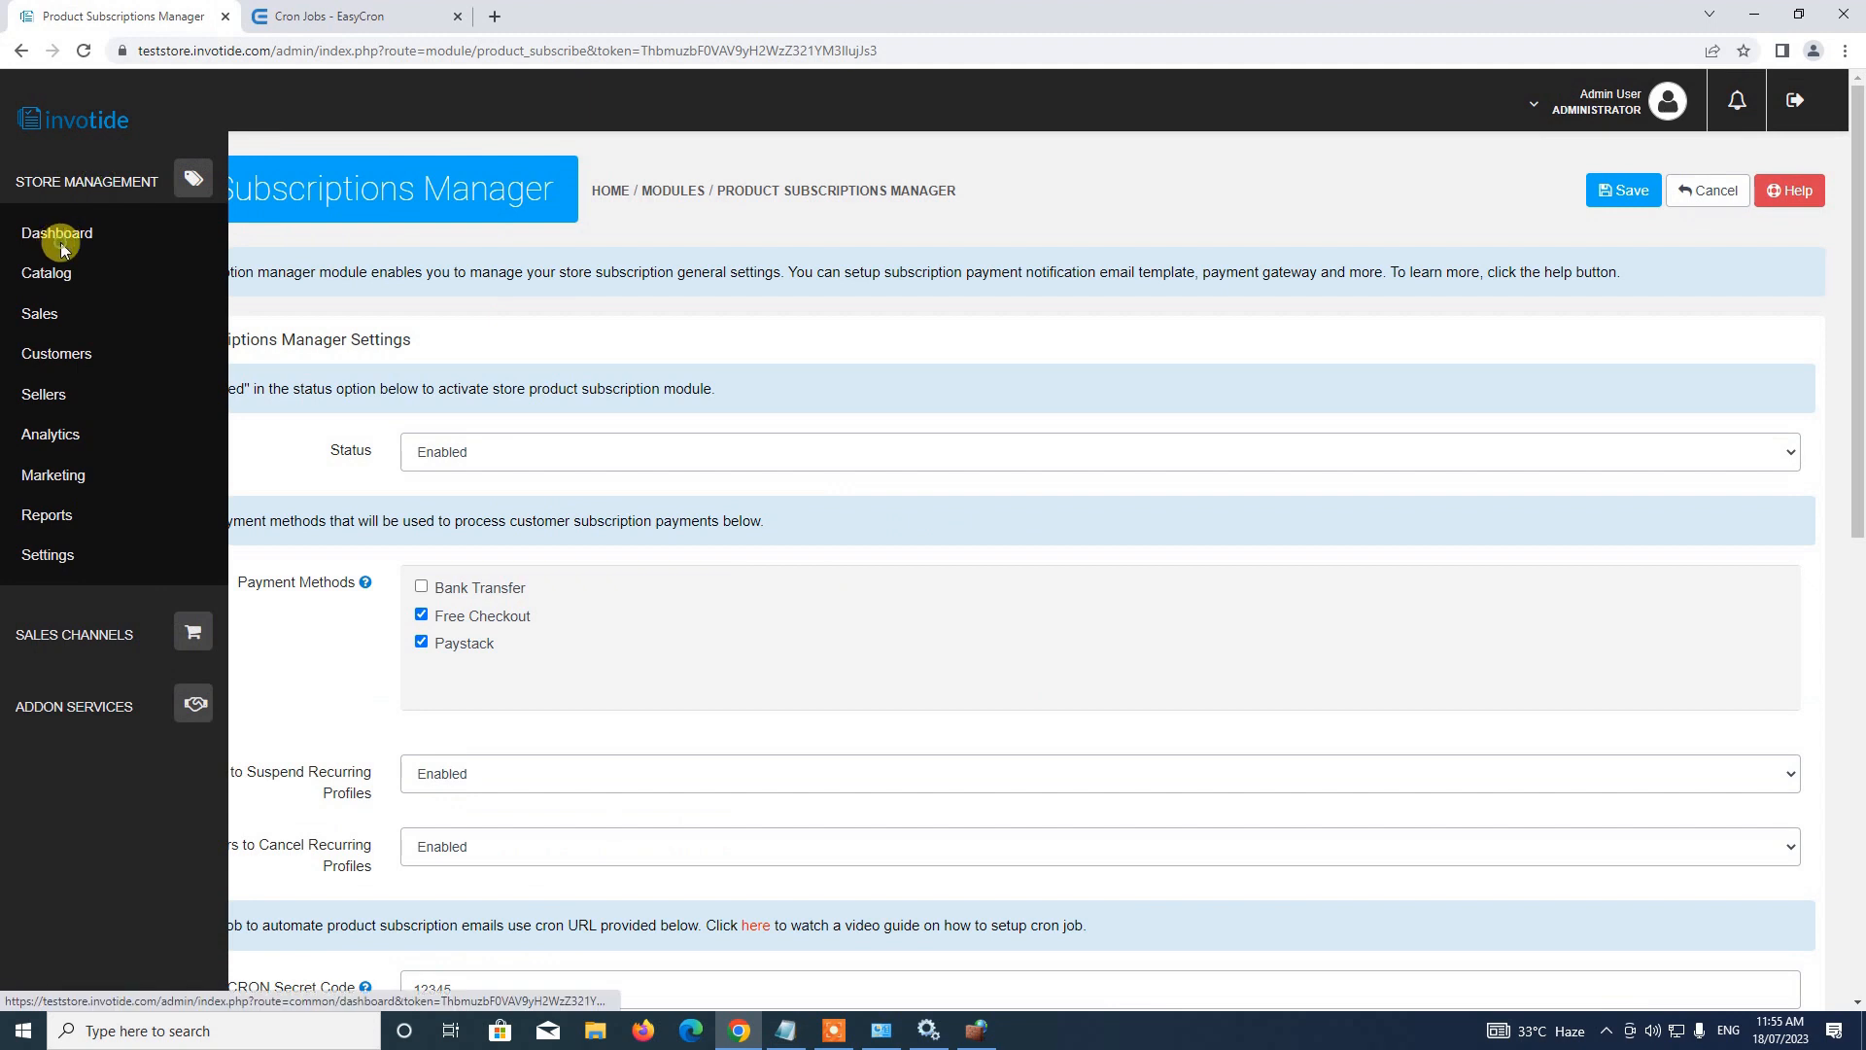